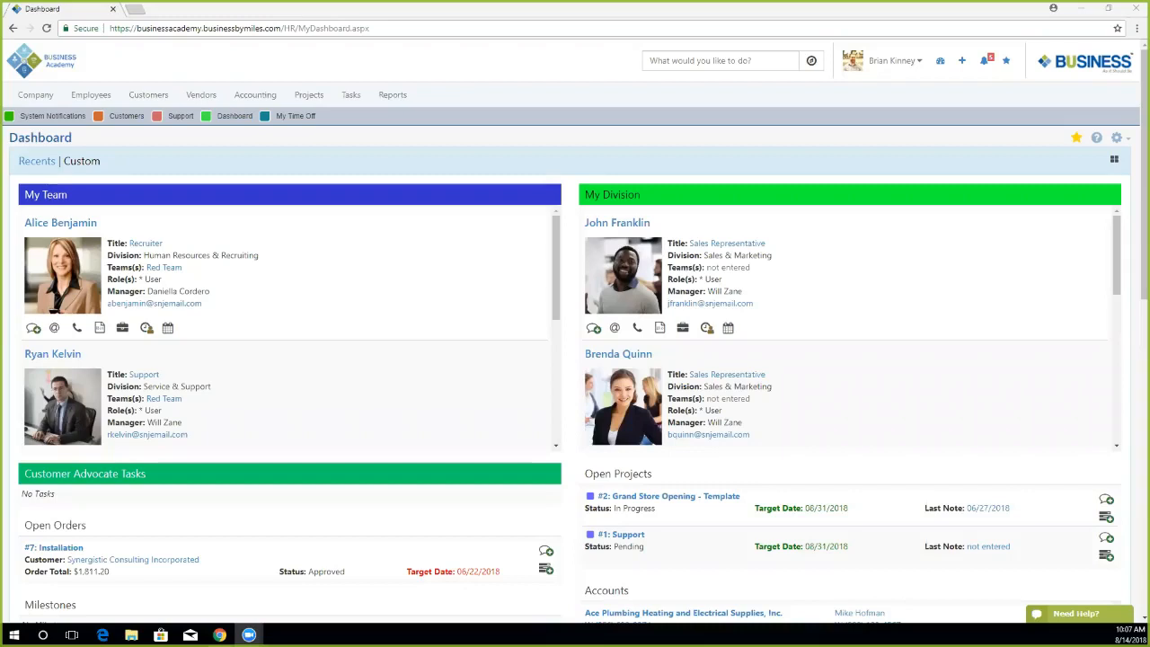
Open the Chart of Accounts and look through the full list of accounts, their types and current balances.
{"action": "left_click", "coordinate": [254, 95]}
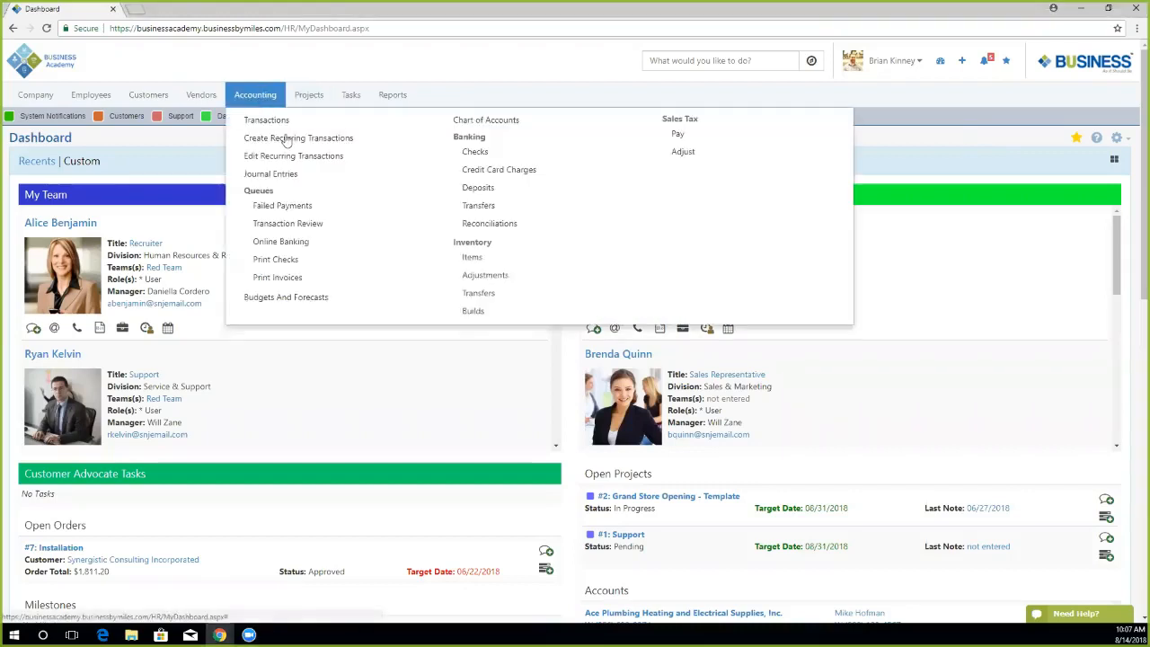
{"action": "left_click", "coordinate": [483, 119]}
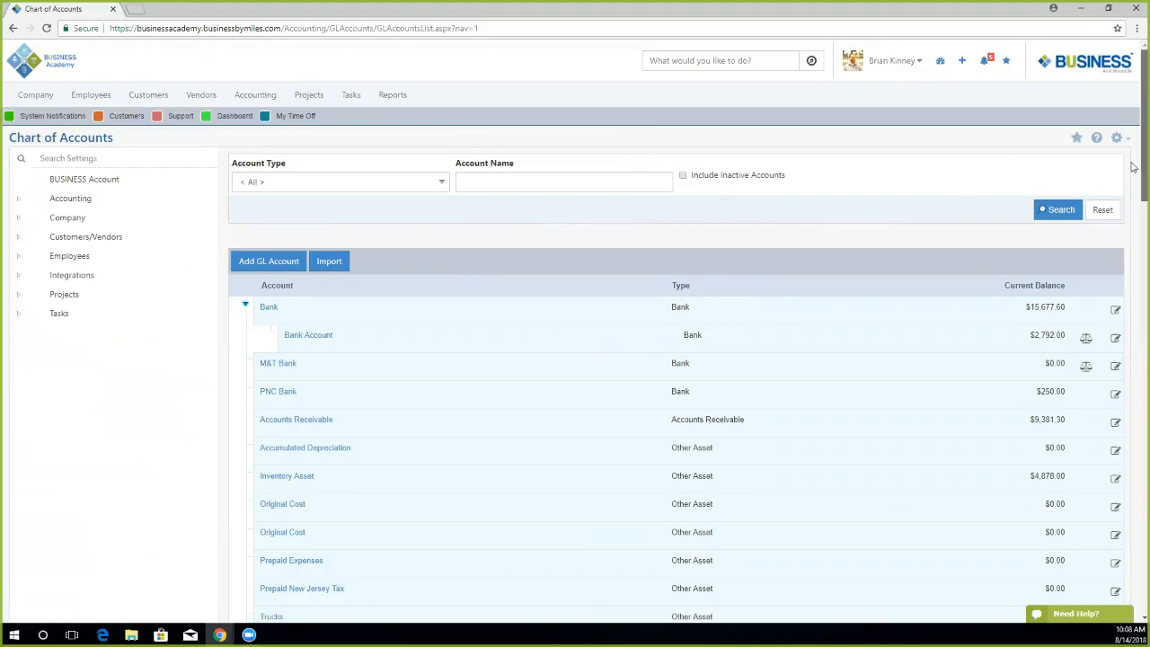
{"action": "scroll", "coordinate": [1134, 171], "scroll_direction": "down", "scroll_amount": 2}
{"action": "scroll", "coordinate": [1134, 170], "scroll_direction": "down", "scroll_amount": 4}
{"action": "scroll", "coordinate": [1133, 171], "scroll_direction": "down", "scroll_amount": 5}
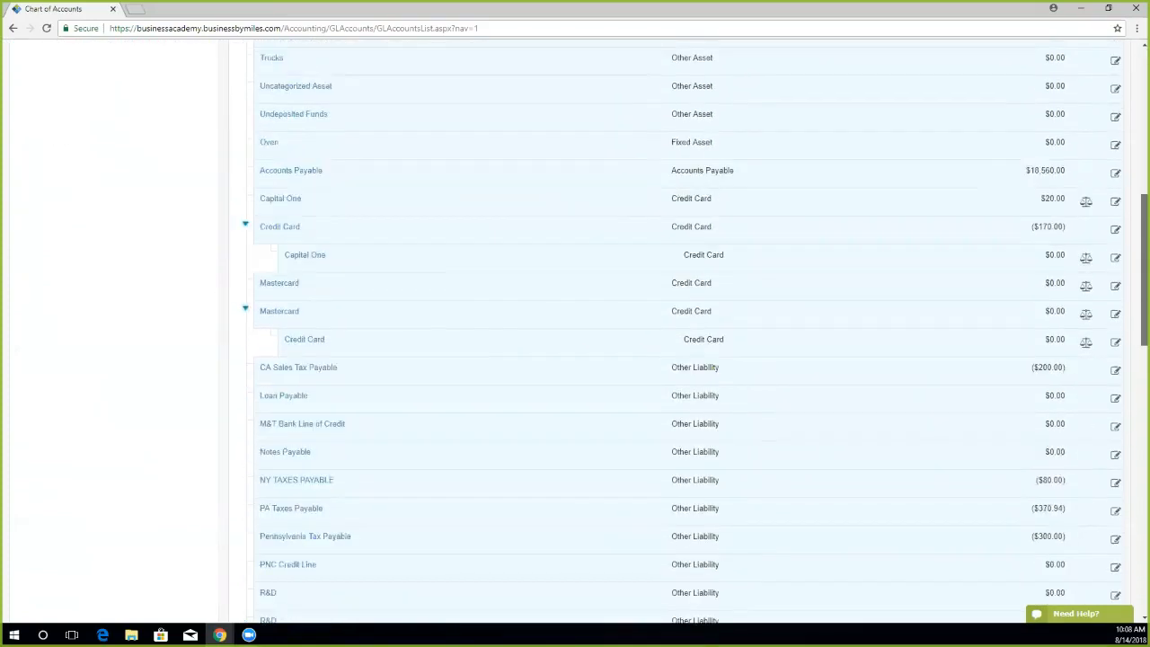
{"action": "scroll", "coordinate": [1133, 505], "scroll_direction": "down", "scroll_amount": 8}
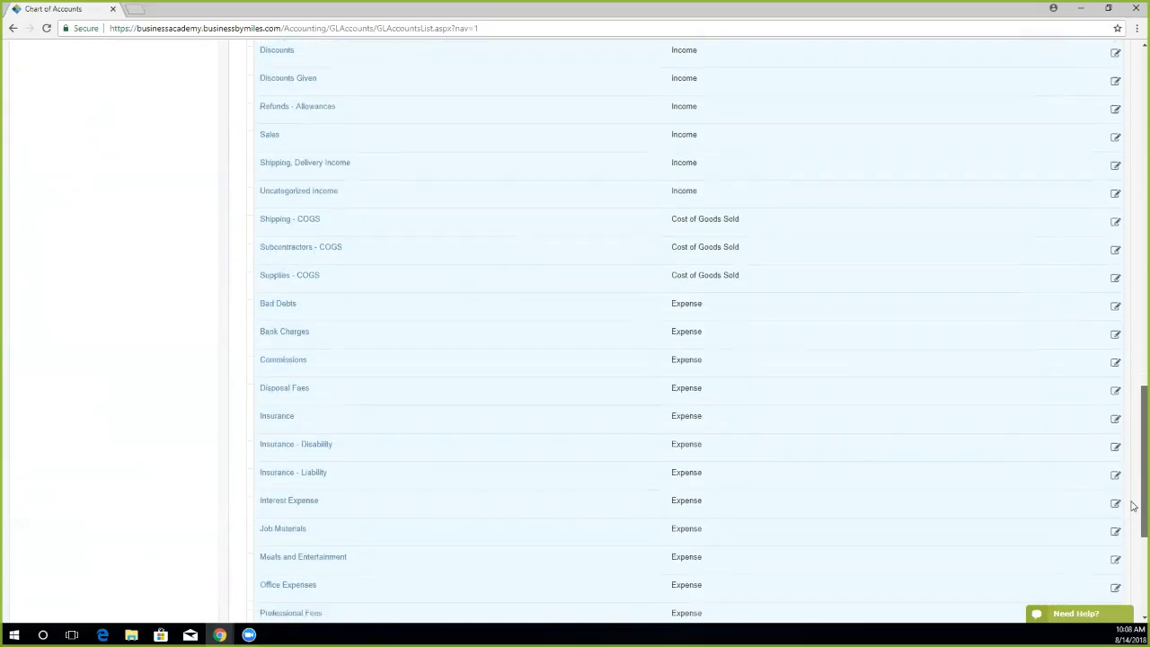
{"action": "scroll", "coordinate": [1134, 506], "scroll_direction": "up", "scroll_amount": 1}
{"action": "scroll", "coordinate": [1133, 503], "scroll_direction": "down", "scroll_amount": 3}
{"action": "scroll", "coordinate": [1134, 575], "scroll_direction": "down", "scroll_amount": 2}
{"action": "scroll", "coordinate": [1133, 503], "scroll_direction": "up", "scroll_amount": 3}
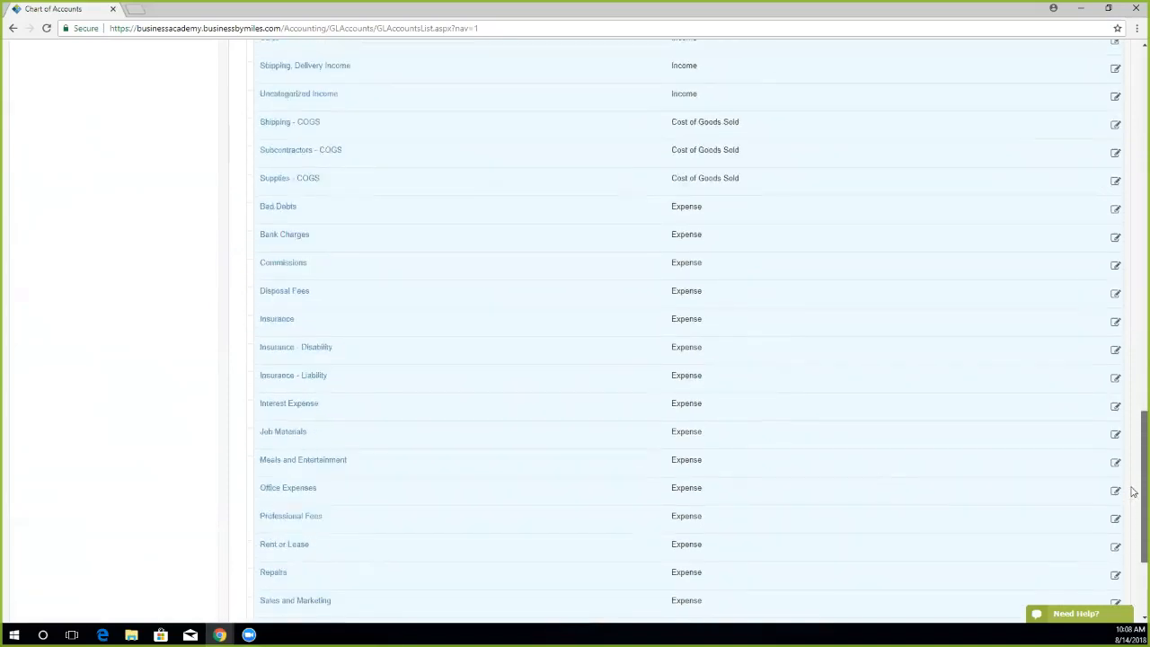
{"action": "scroll", "coordinate": [1134, 491], "scroll_direction": "up", "scroll_amount": 9}
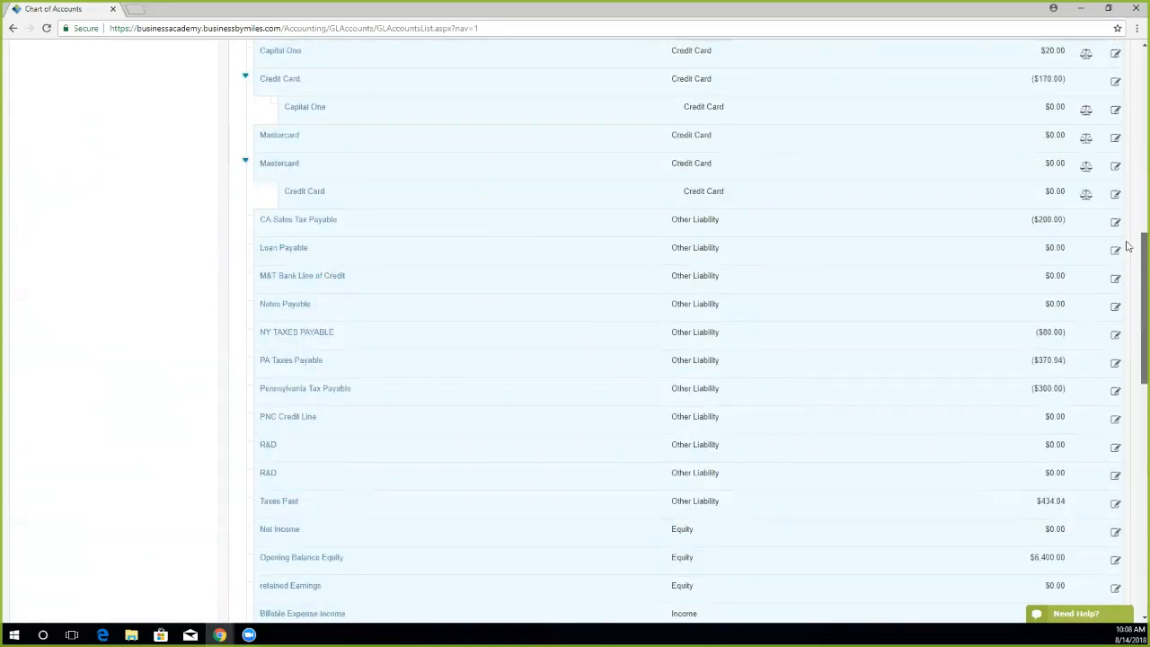
{"action": "scroll", "coordinate": [1128, 245], "scroll_direction": "up", "scroll_amount": 8}
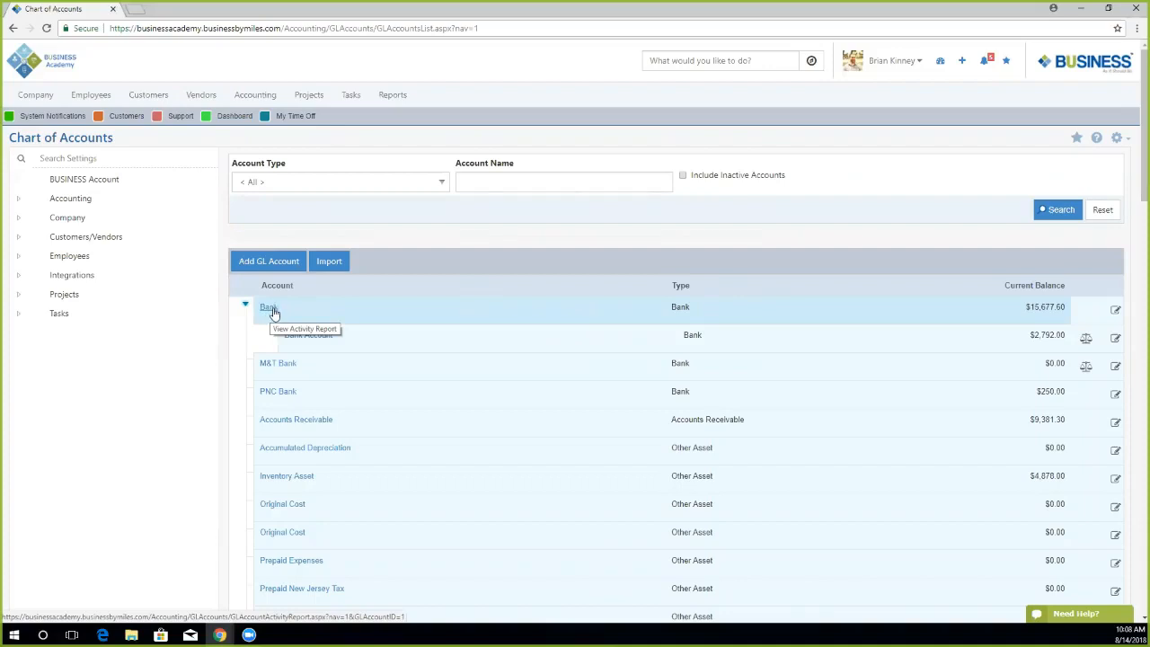
View the activity report of the top-level Bank account, then close it to return to the account list.
{"action": "left_click", "coordinate": [268, 308]}
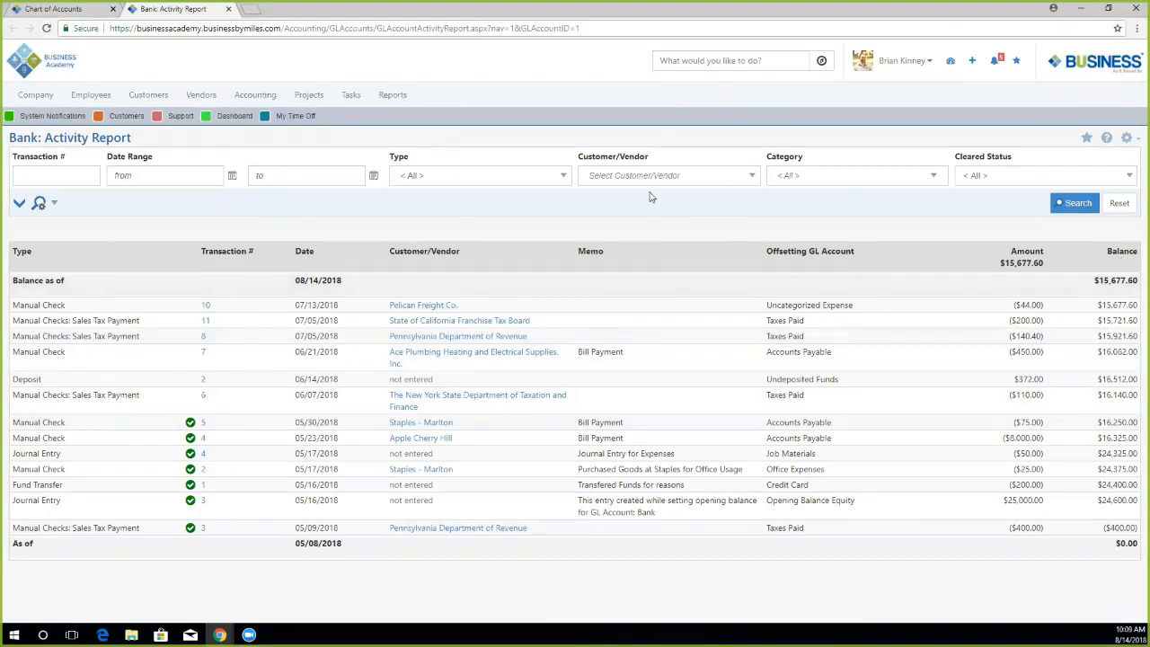
{"action": "left_click", "coordinate": [228, 8]}
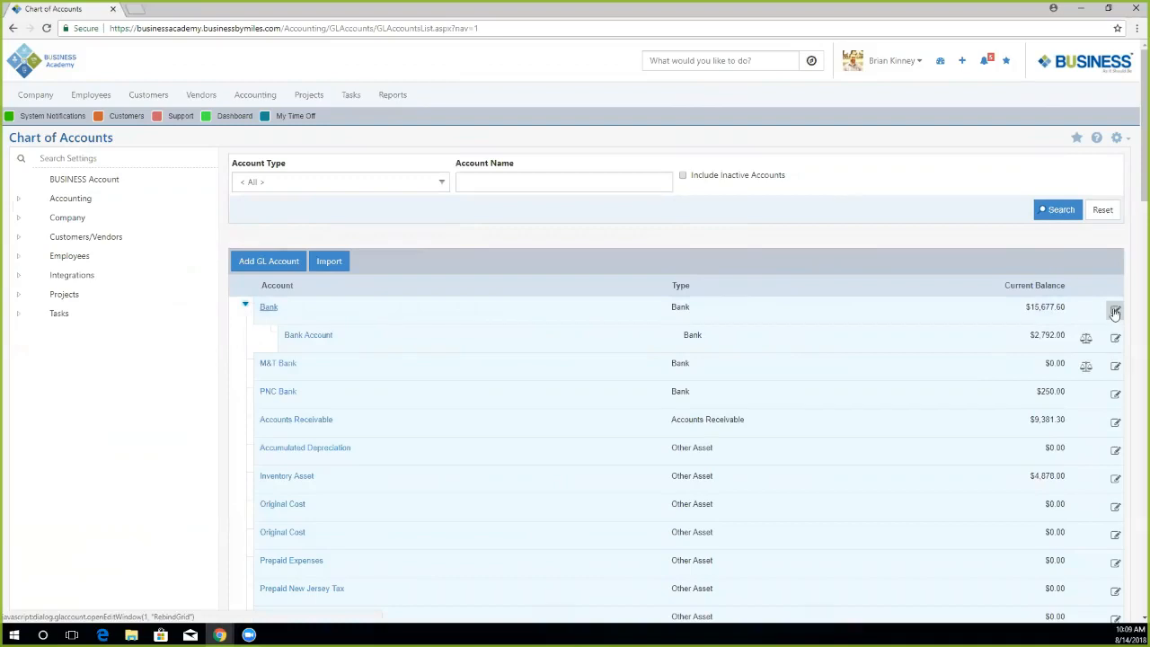
Mark the top-level Bank account as reconcilable in its account info and save the change.
{"action": "left_click", "coordinate": [1115, 313]}
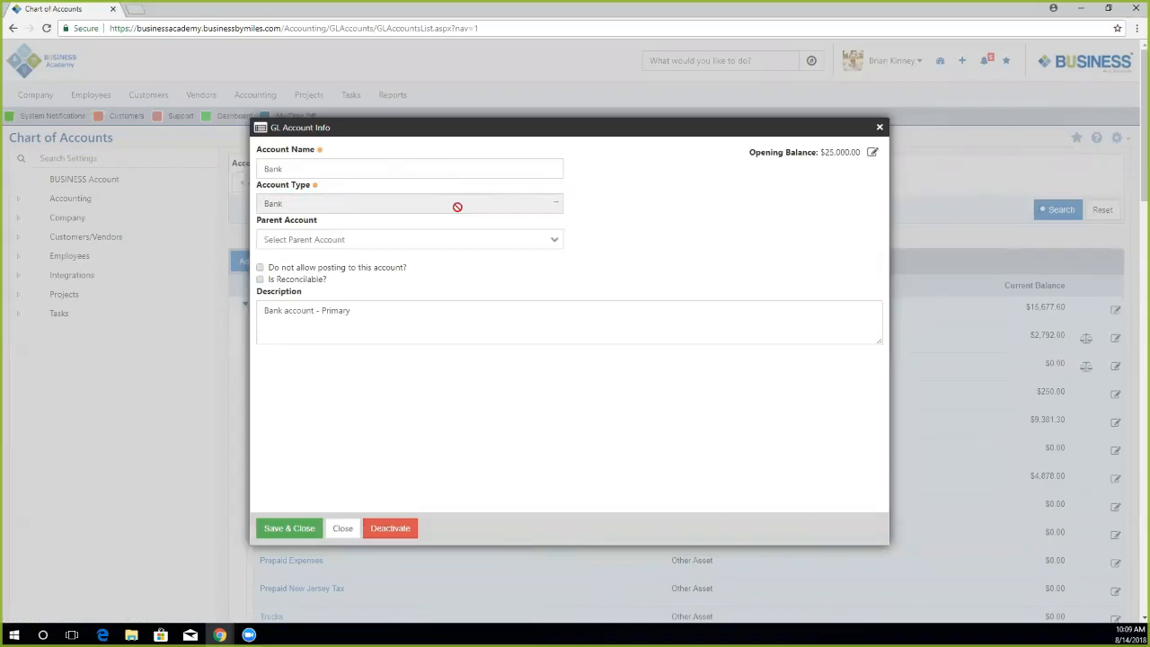
{"action": "left_click", "coordinate": [288, 169]}
{"action": "left_click", "coordinate": [382, 239]}
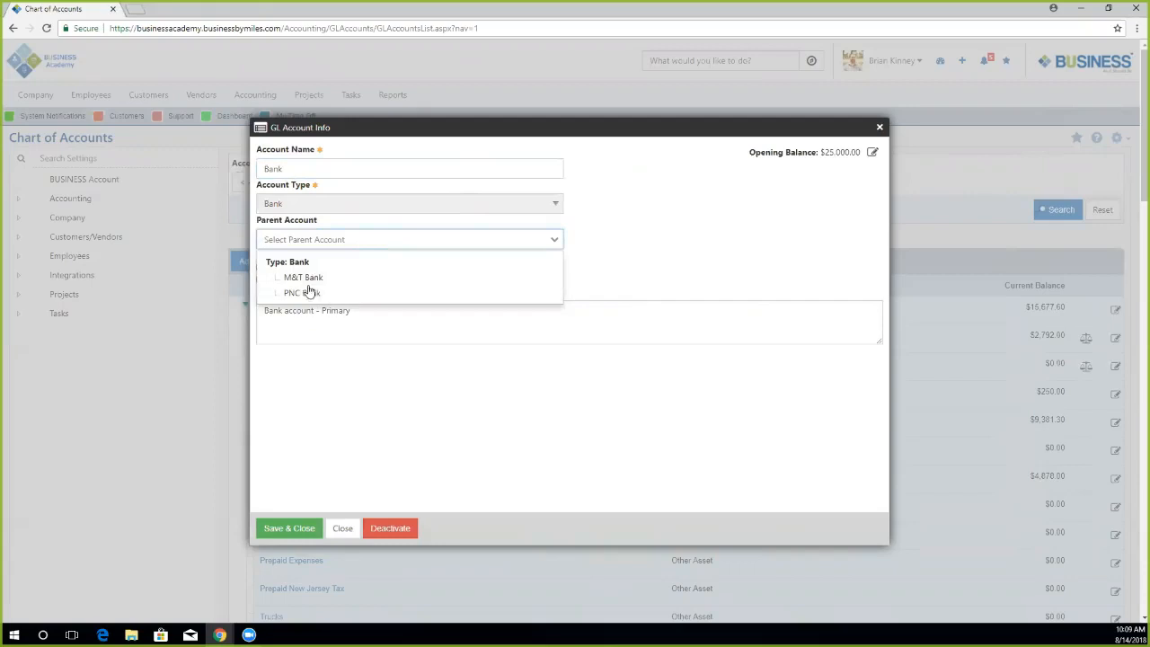
{"action": "left_click", "coordinate": [649, 257]}
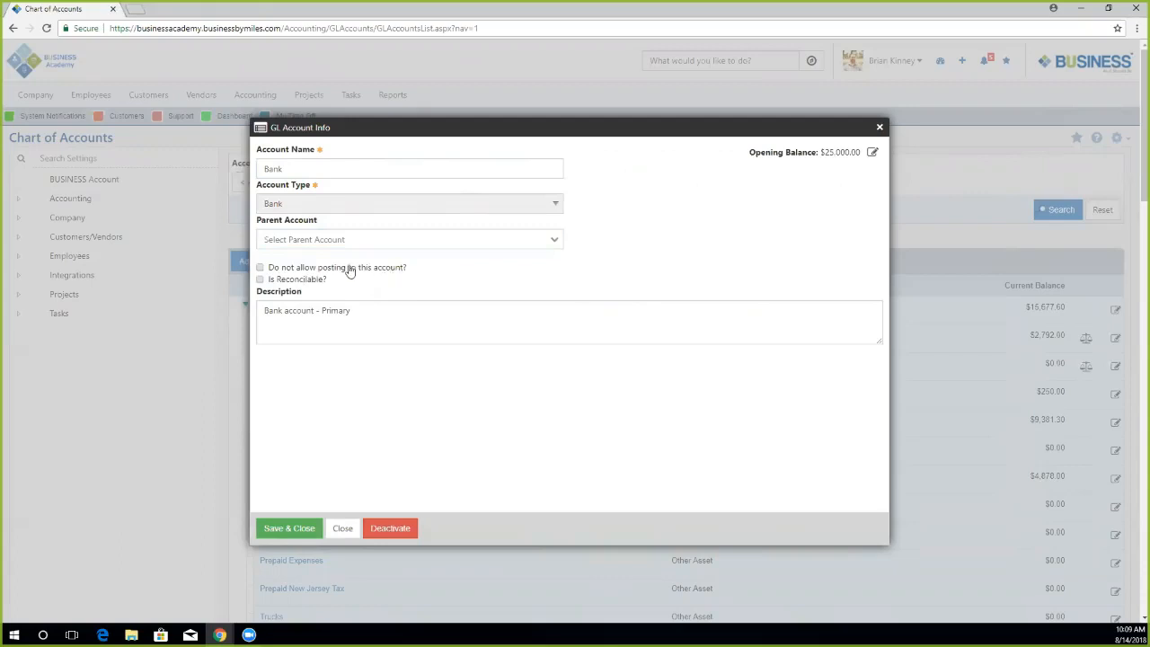
{"action": "left_click", "coordinate": [260, 279]}
{"action": "left_click", "coordinate": [259, 266]}
{"action": "left_click", "coordinate": [260, 266]}
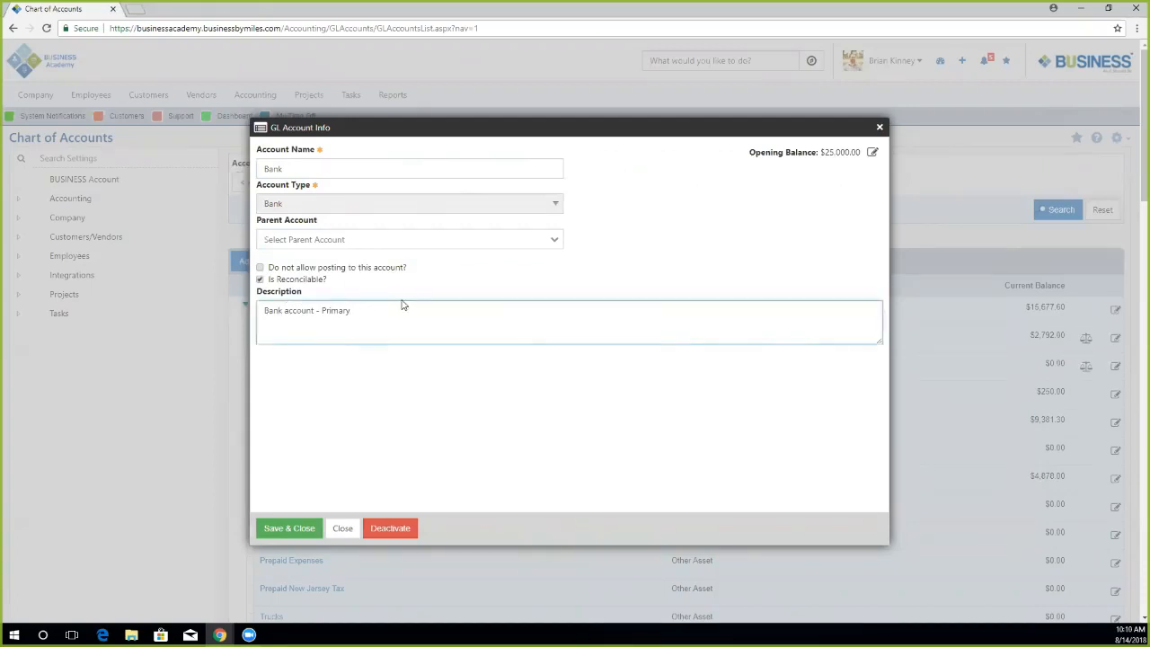
{"action": "key", "text": "Return"}
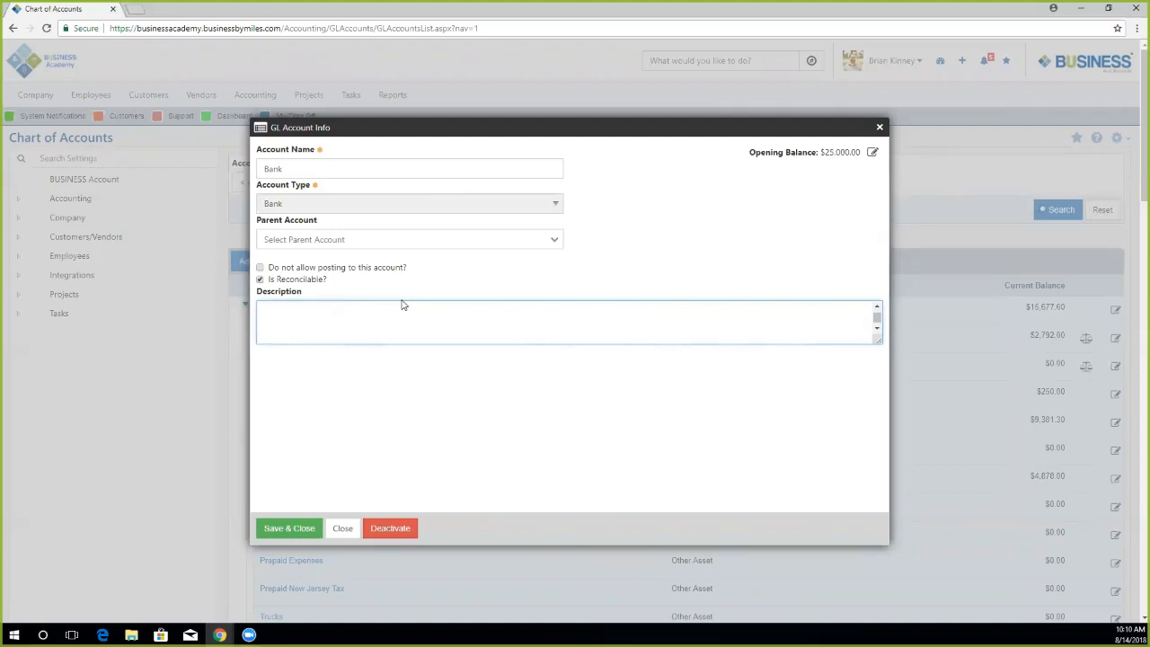
{"action": "key", "text": "BackSpace"}
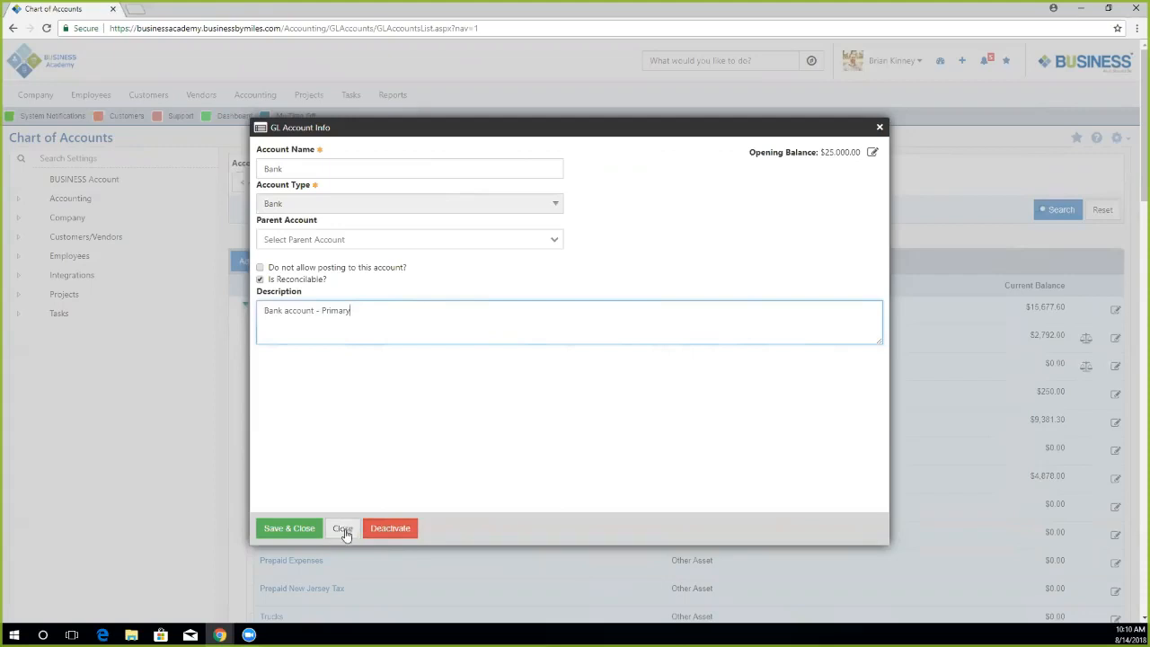
{"action": "left_click", "coordinate": [289, 530]}
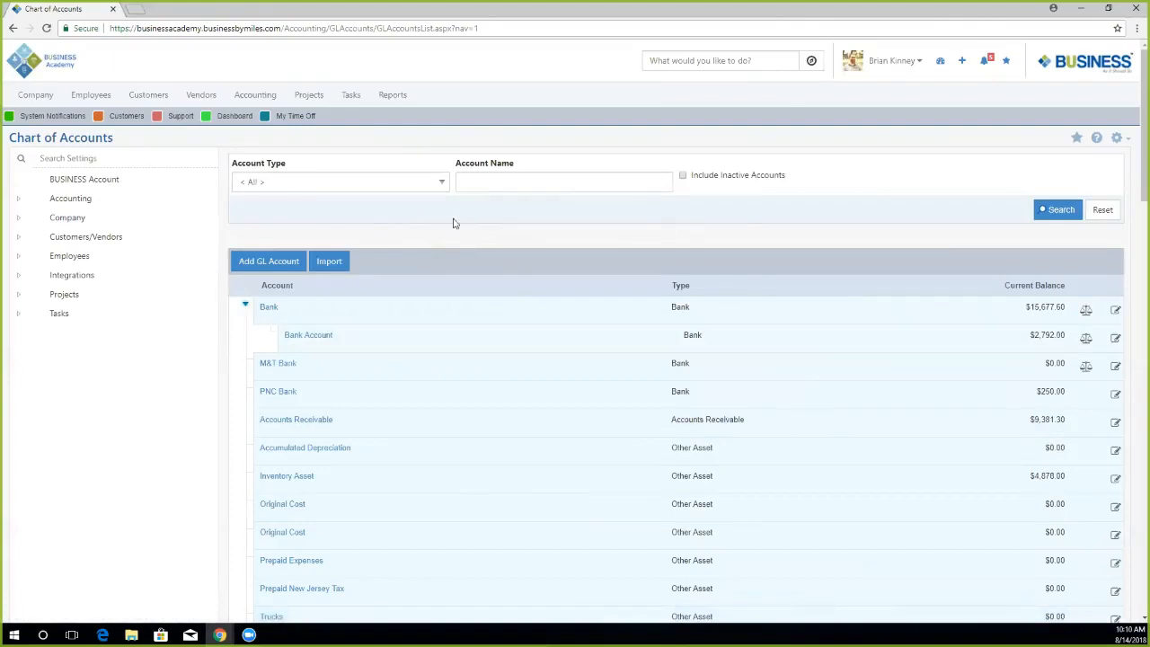
Search the Chart of Accounts for all account types with inactive accounts included.
{"action": "left_click", "coordinate": [388, 185]}
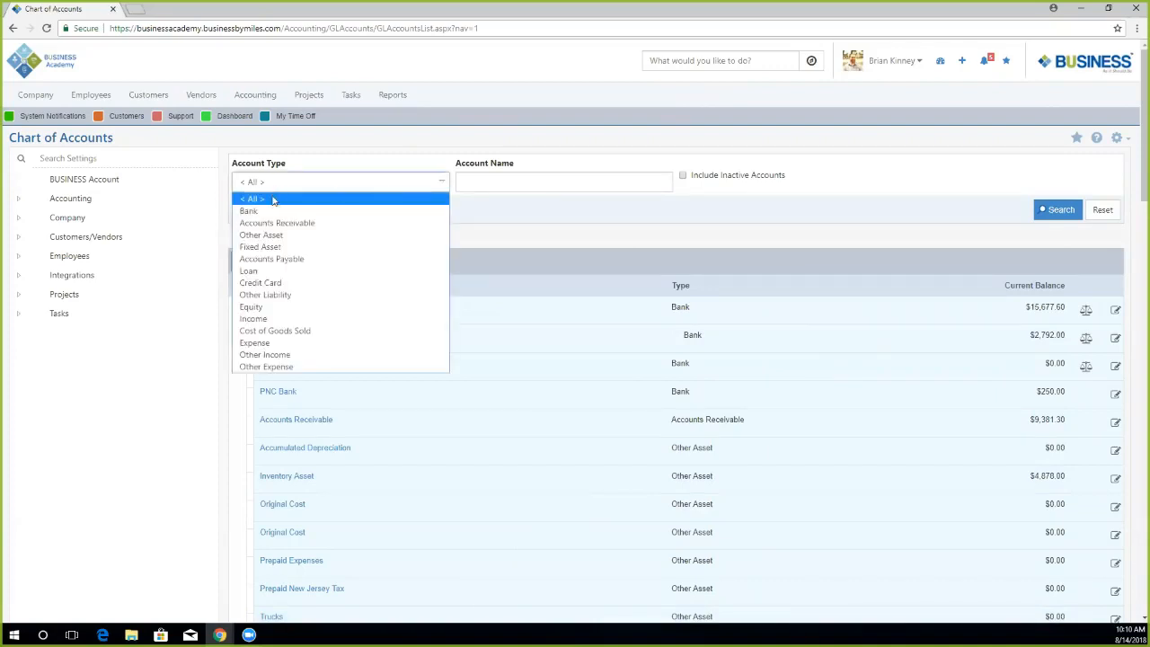
{"action": "left_click", "coordinate": [278, 342]}
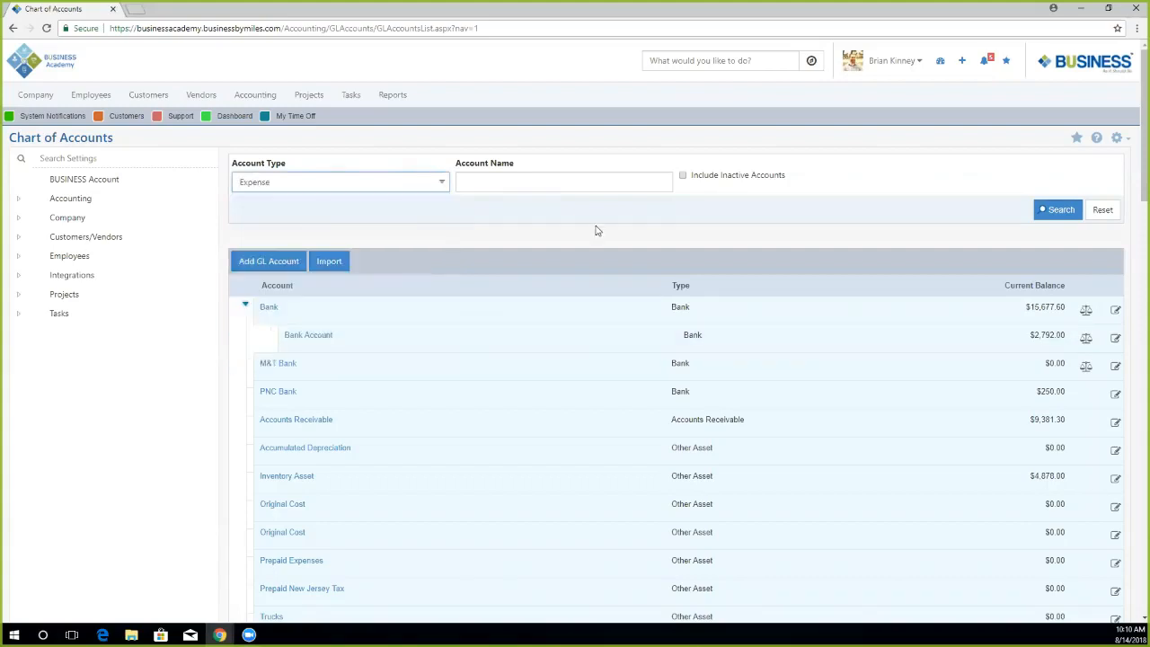
{"action": "left_click", "coordinate": [521, 184]}
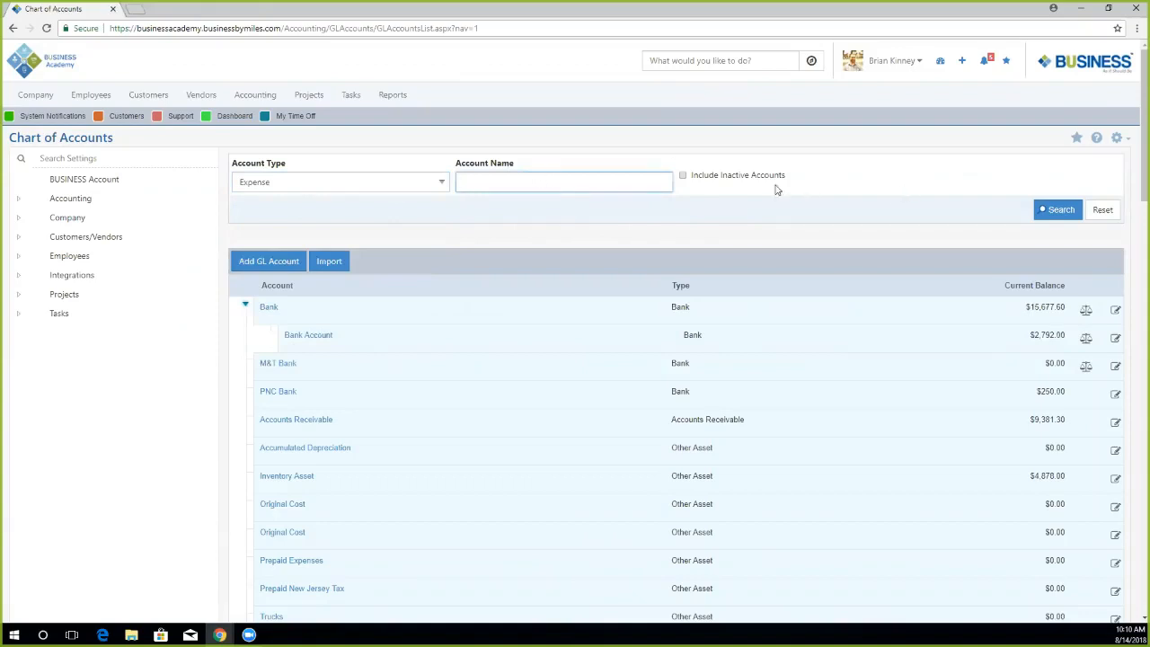
{"action": "left_click", "coordinate": [684, 176]}
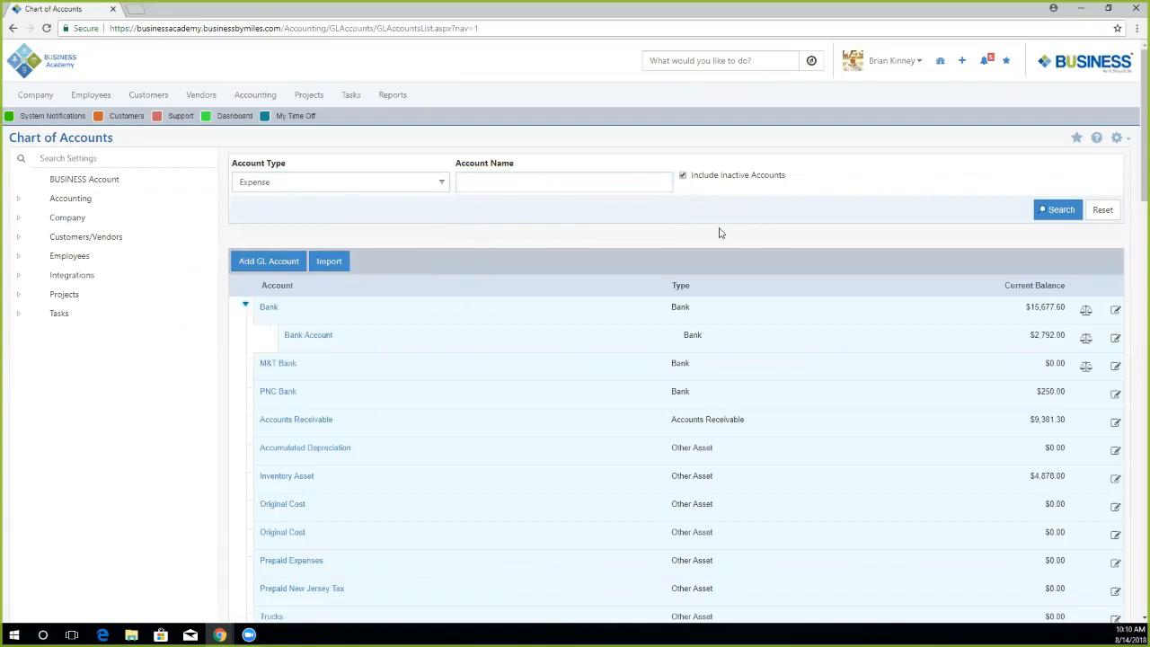
{"action": "left_click", "coordinate": [378, 185]}
{"action": "left_click", "coordinate": [314, 198]}
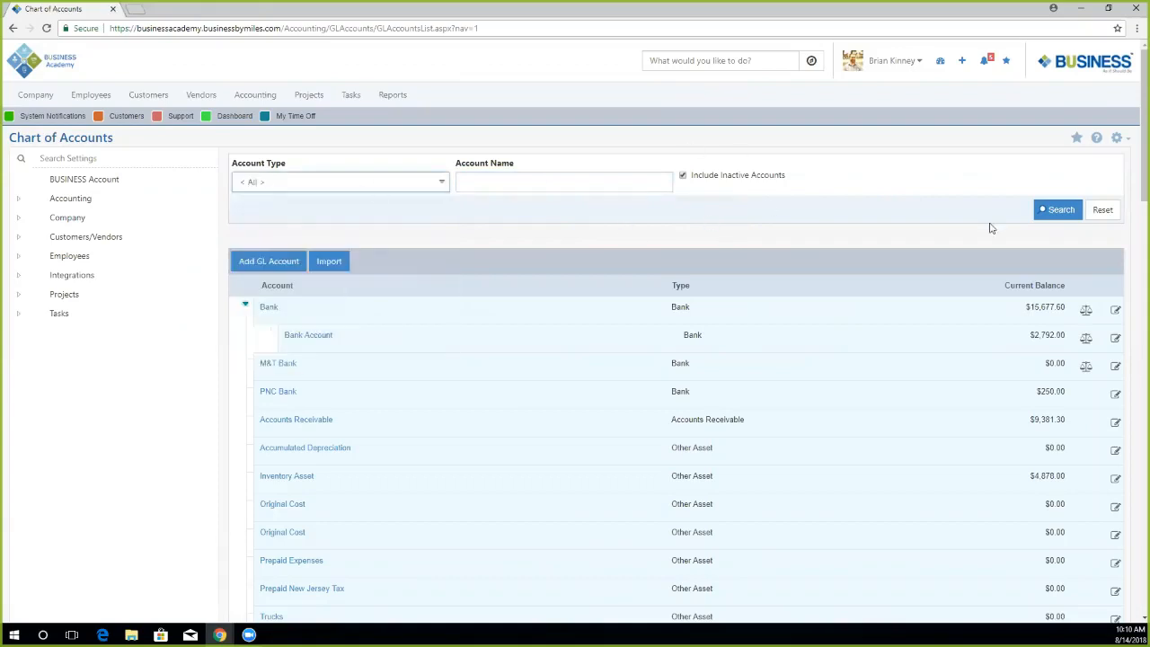
{"action": "left_click", "coordinate": [1051, 215]}
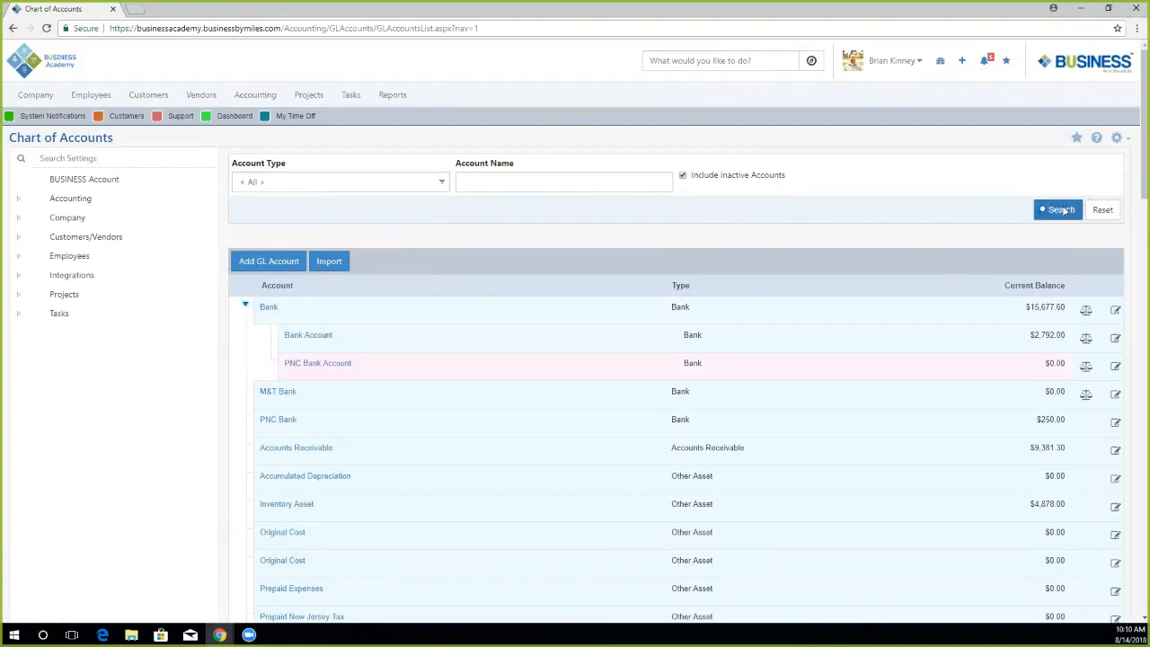
View the account info of the inactive PNC Bank Account and close it without changes.
{"action": "left_click", "coordinate": [1115, 368]}
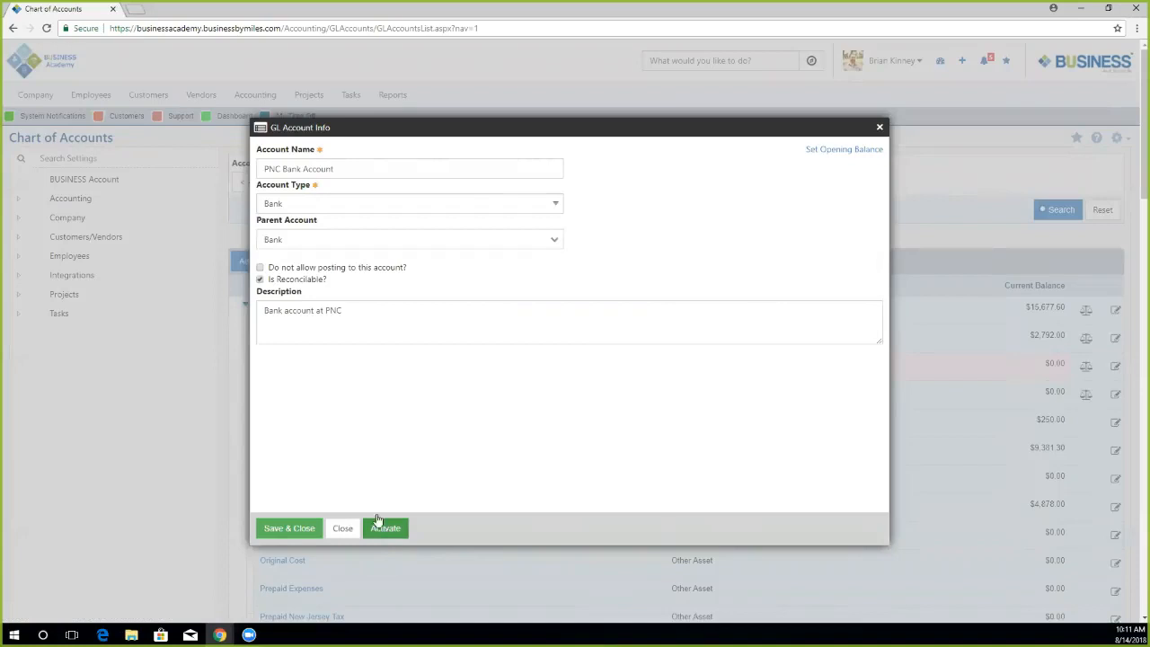
{"action": "left_click", "coordinate": [880, 127]}
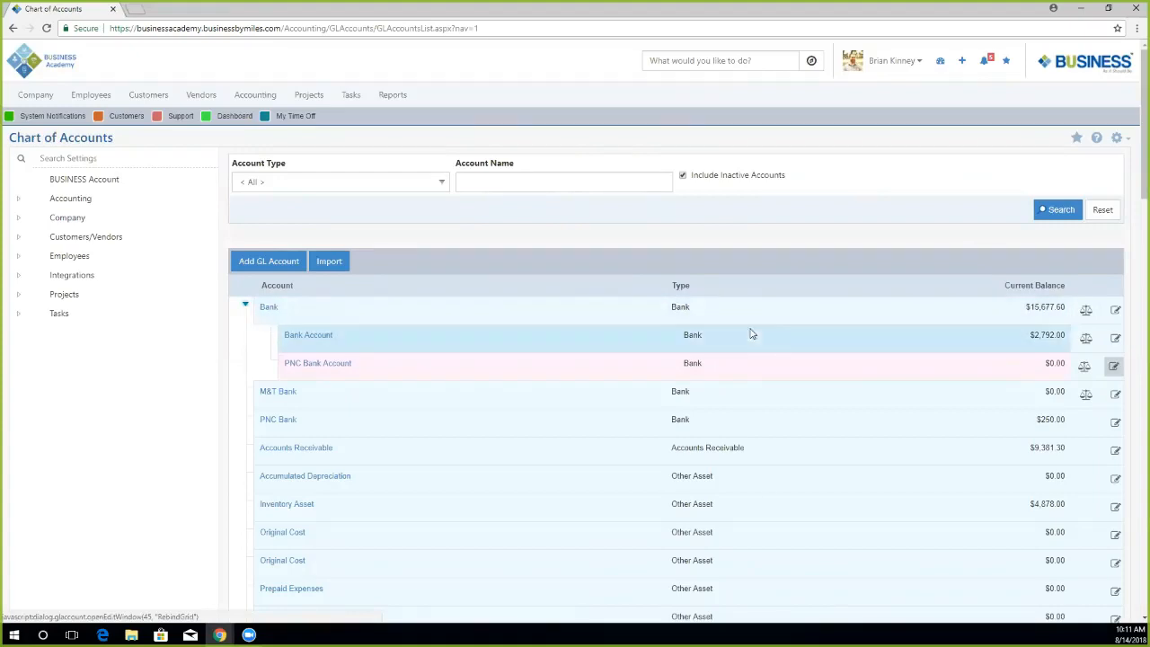
Filter the Chart of Accounts by the Expense account type and look through the resulting list.
{"action": "left_click", "coordinate": [310, 182]}
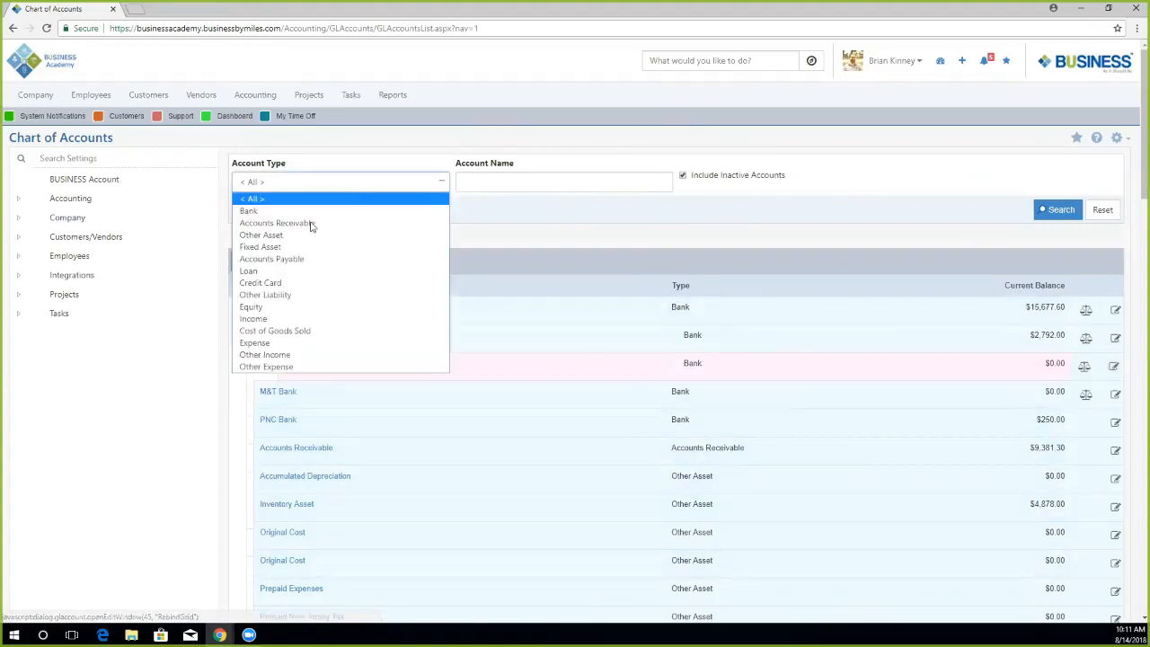
{"action": "left_click", "coordinate": [260, 343]}
{"action": "left_click", "coordinate": [1066, 203]}
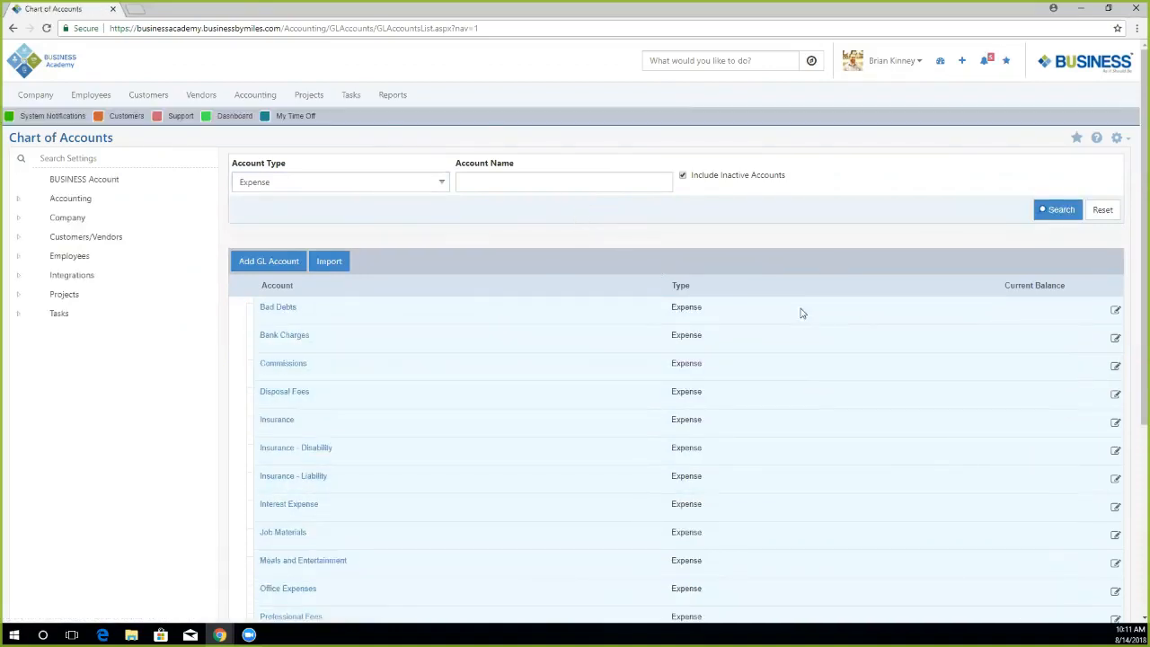
{"action": "scroll", "coordinate": [797, 315], "scroll_direction": "down", "scroll_amount": 2}
{"action": "scroll", "coordinate": [693, 449], "scroll_direction": "down", "scroll_amount": 1}
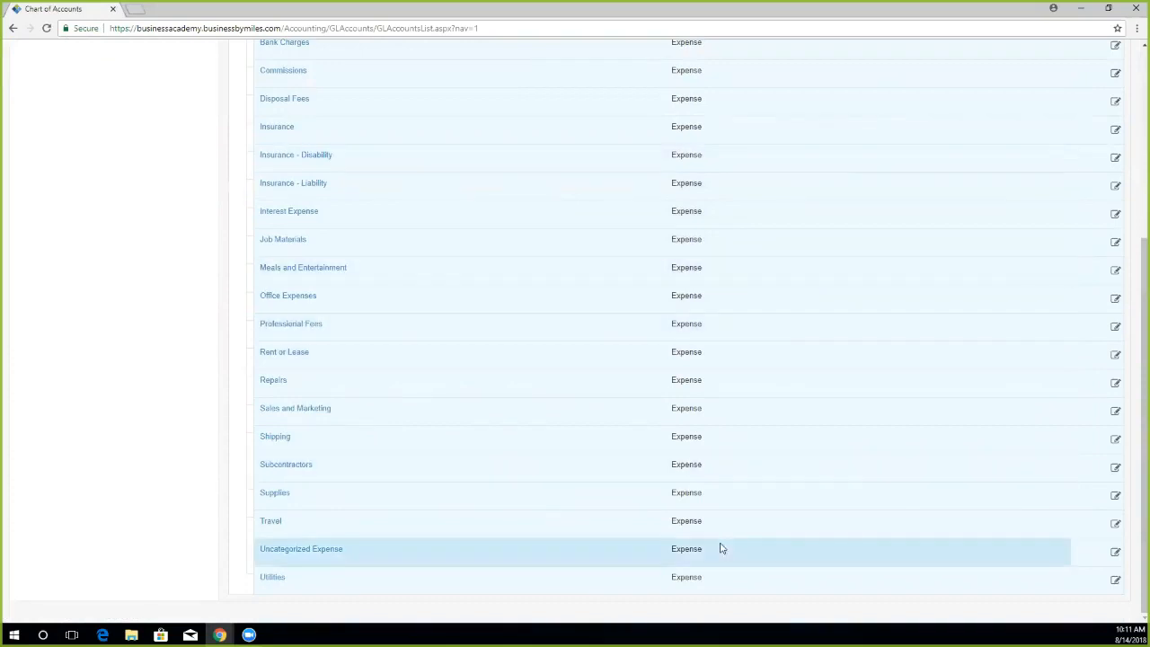
{"action": "scroll", "coordinate": [719, 548], "scroll_direction": "up", "scroll_amount": 3}
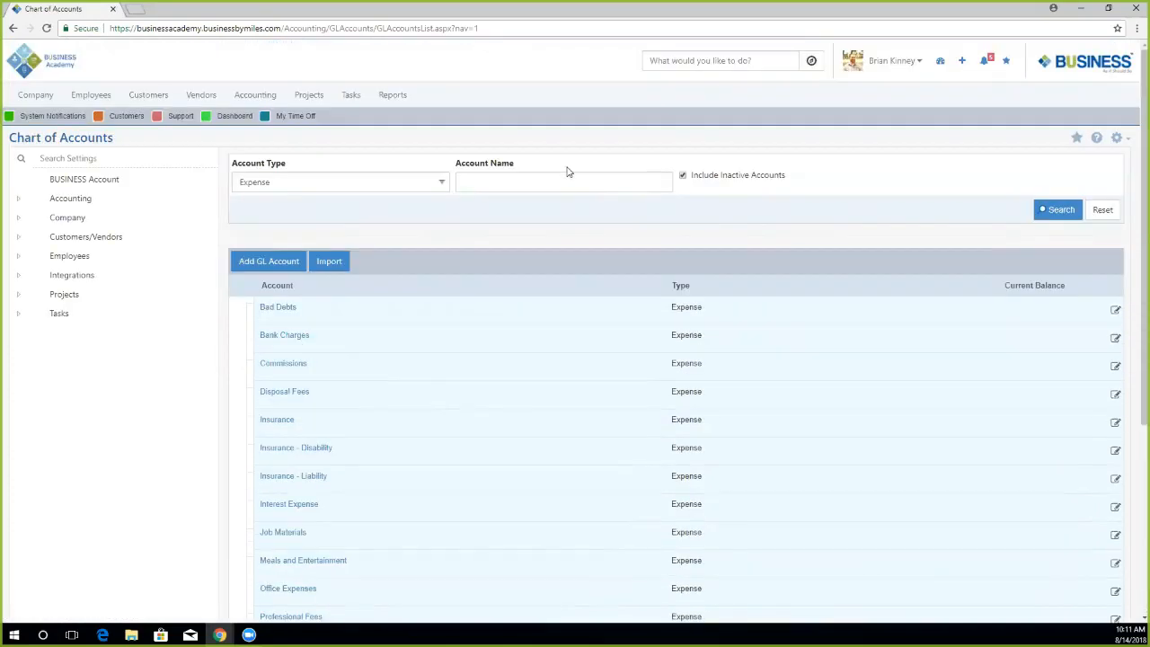
Start a new GL account, set its account type to Credit Card and turn off its reconcilable option.
{"action": "left_click", "coordinate": [286, 262]}
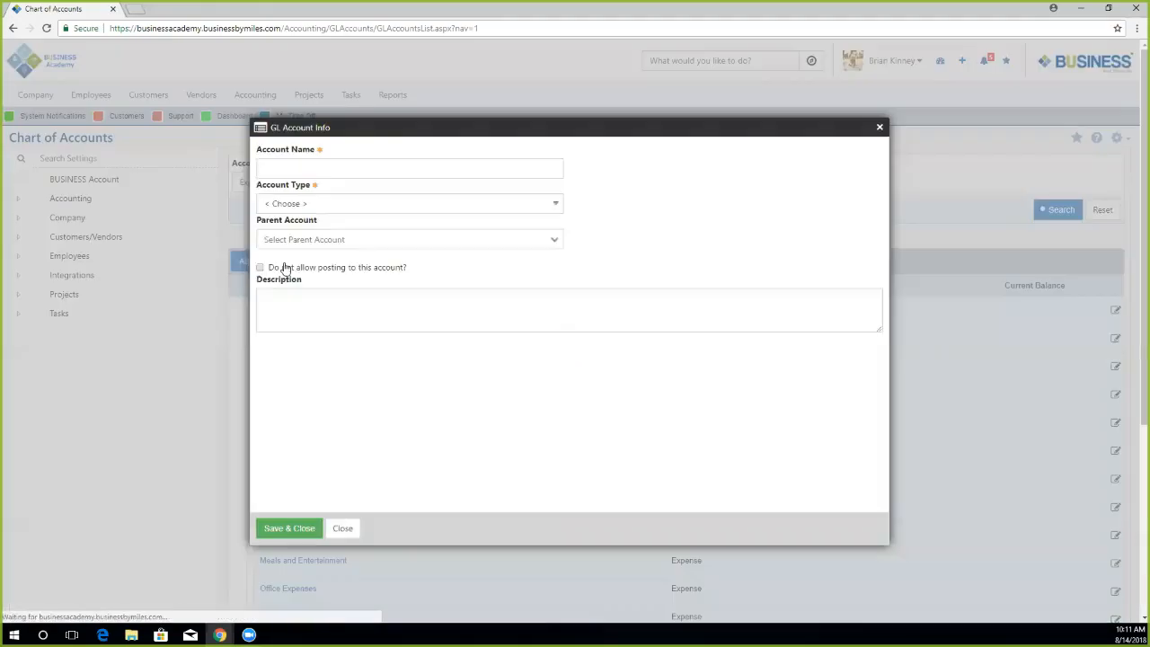
{"action": "left_click", "coordinate": [318, 170]}
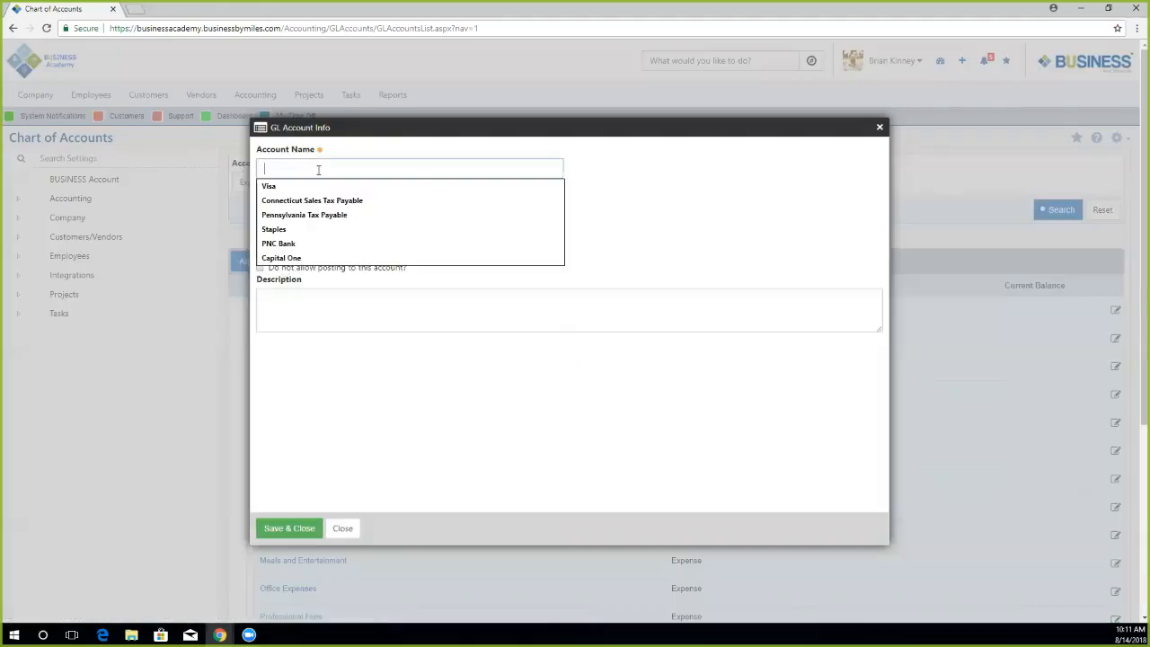
{"action": "left_click", "coordinate": [602, 168]}
{"action": "left_click", "coordinate": [336, 205]}
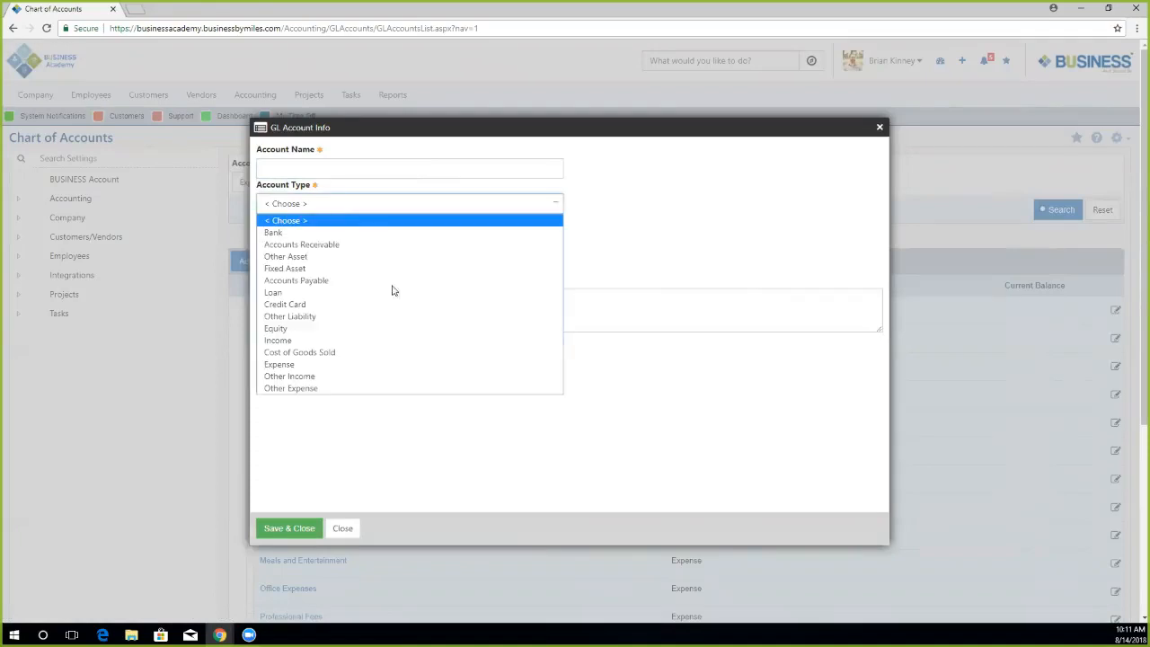
{"action": "left_click", "coordinate": [731, 218]}
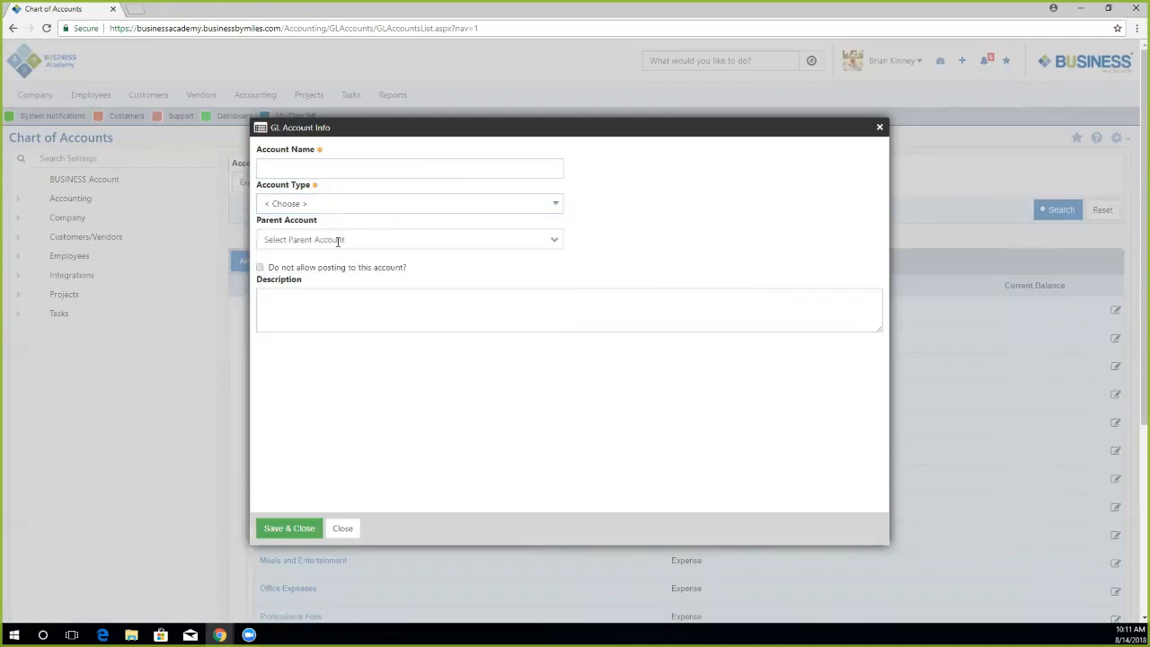
{"action": "left_click", "coordinate": [340, 240]}
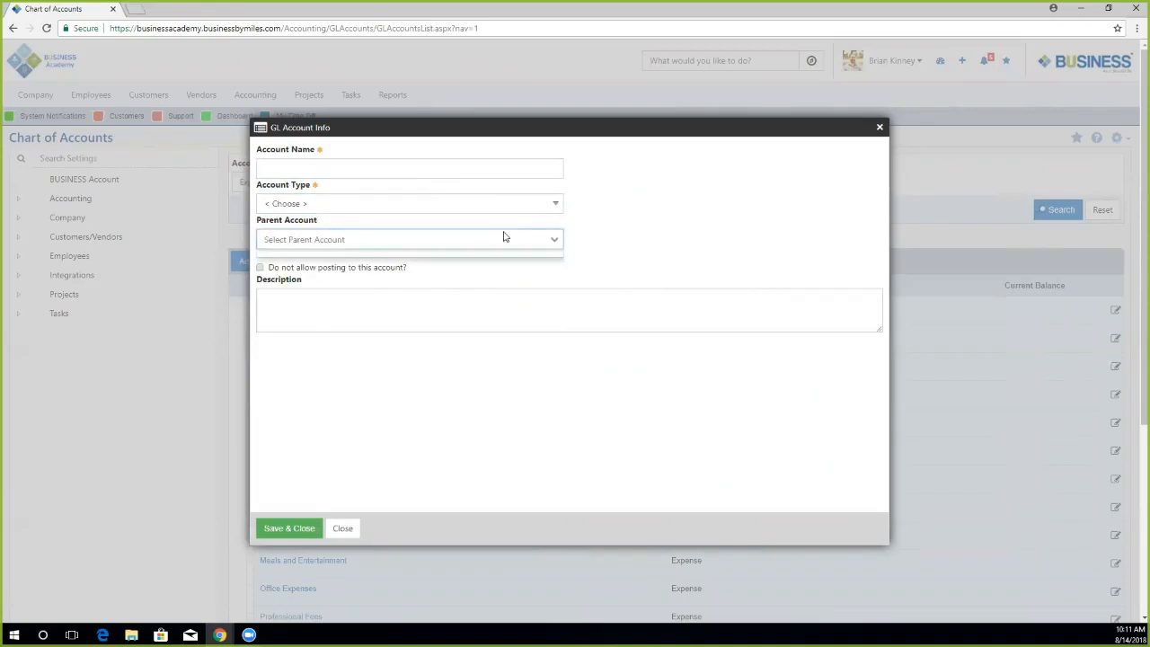
{"action": "left_click", "coordinate": [327, 206]}
{"action": "left_click", "coordinate": [316, 304]}
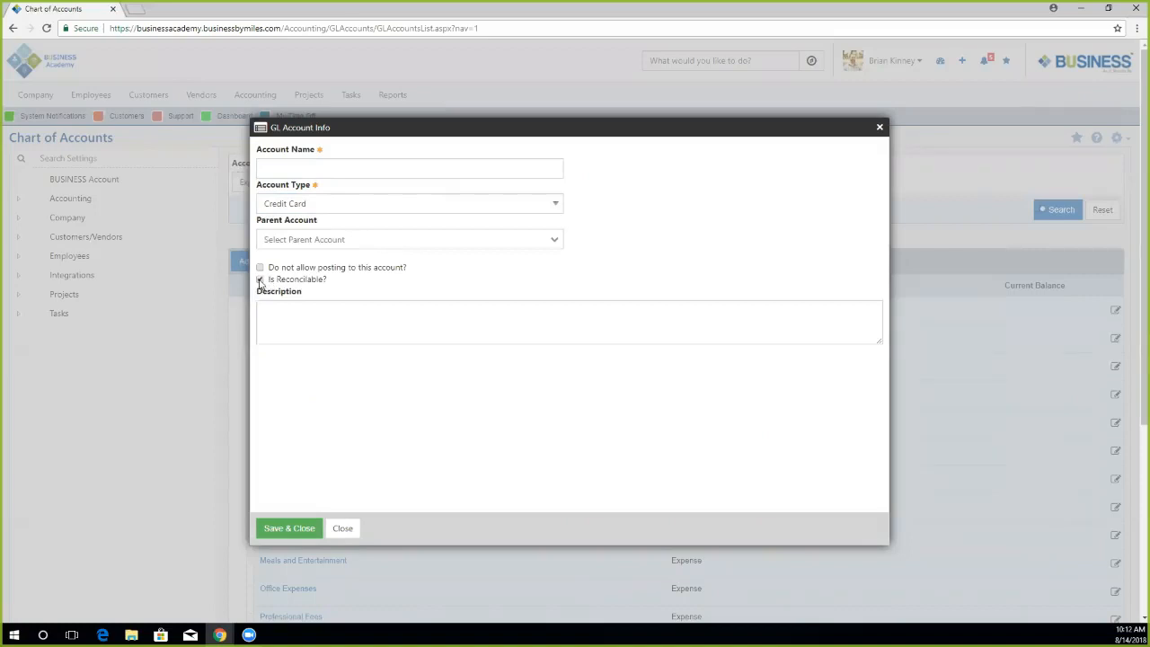
{"action": "left_click", "coordinate": [259, 280]}
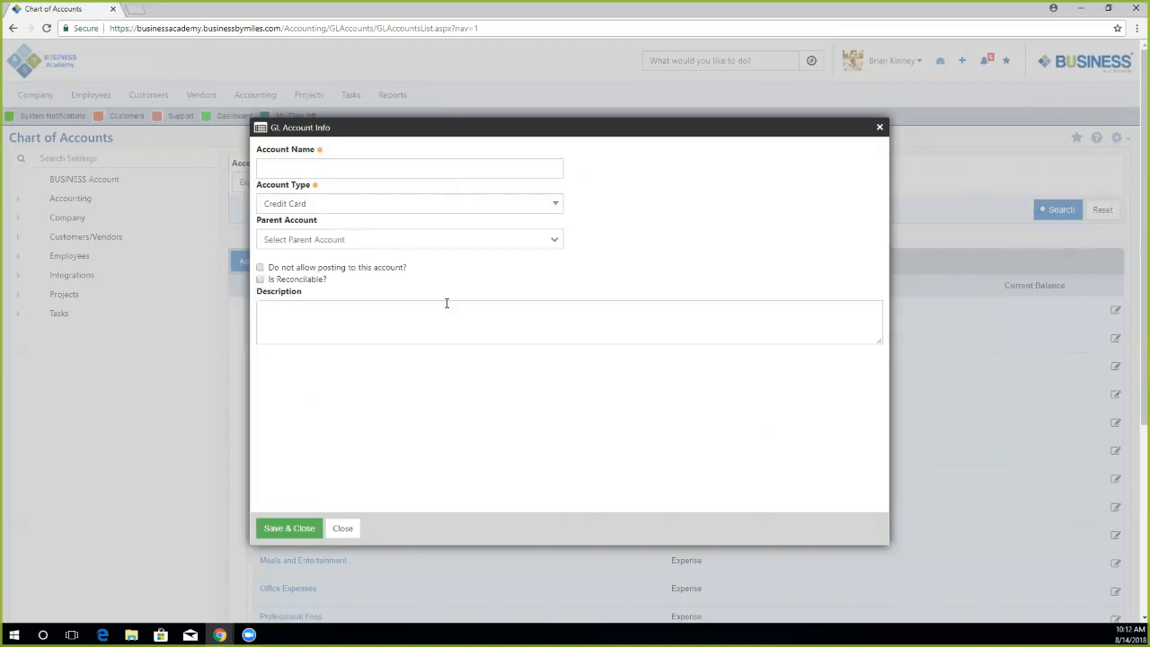
Look over the new GL account's reconcilable and account type options and close the form without saving.
{"action": "left_click", "coordinate": [260, 279]}
{"action": "left_click", "coordinate": [356, 207]}
{"action": "left_click", "coordinate": [339, 231]}
{"action": "left_click", "coordinate": [342, 528]}
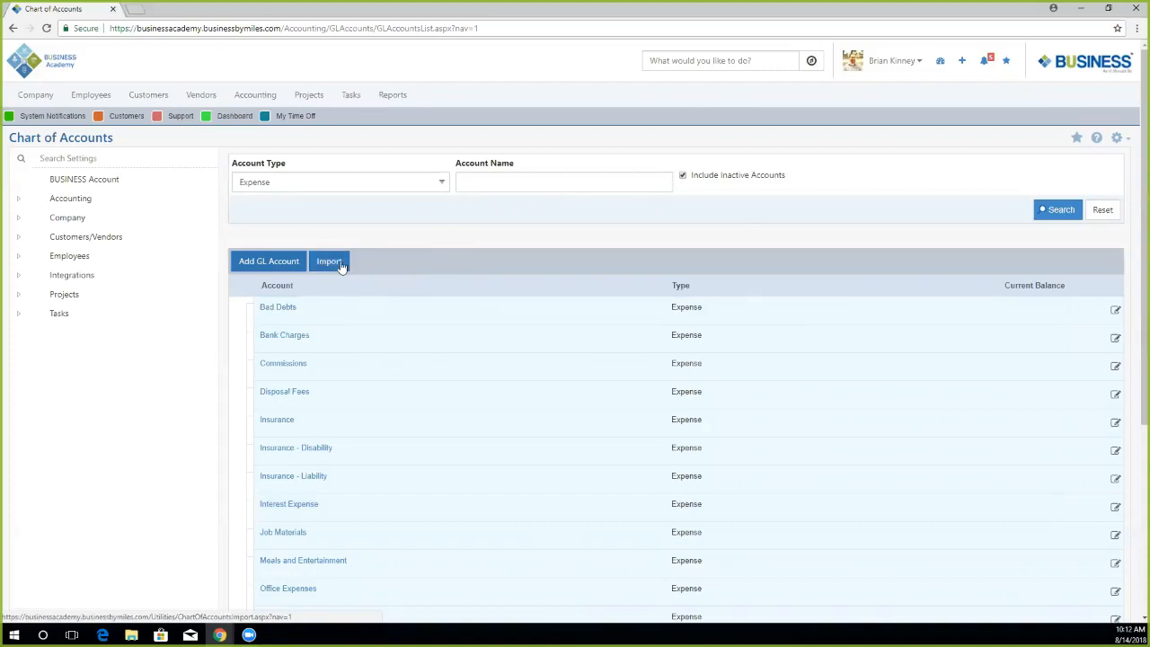
Start a Chart of Accounts import and select the file Import Sample (6) from Downloads.
{"action": "left_click", "coordinate": [340, 264]}
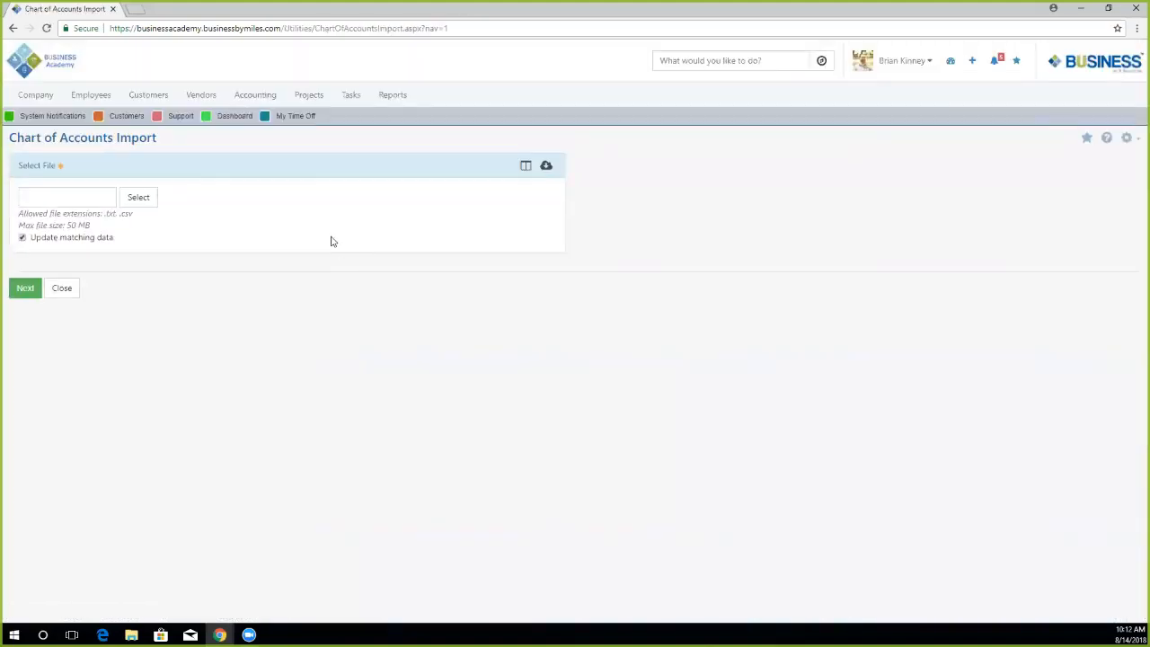
{"action": "left_click", "coordinate": [144, 200]}
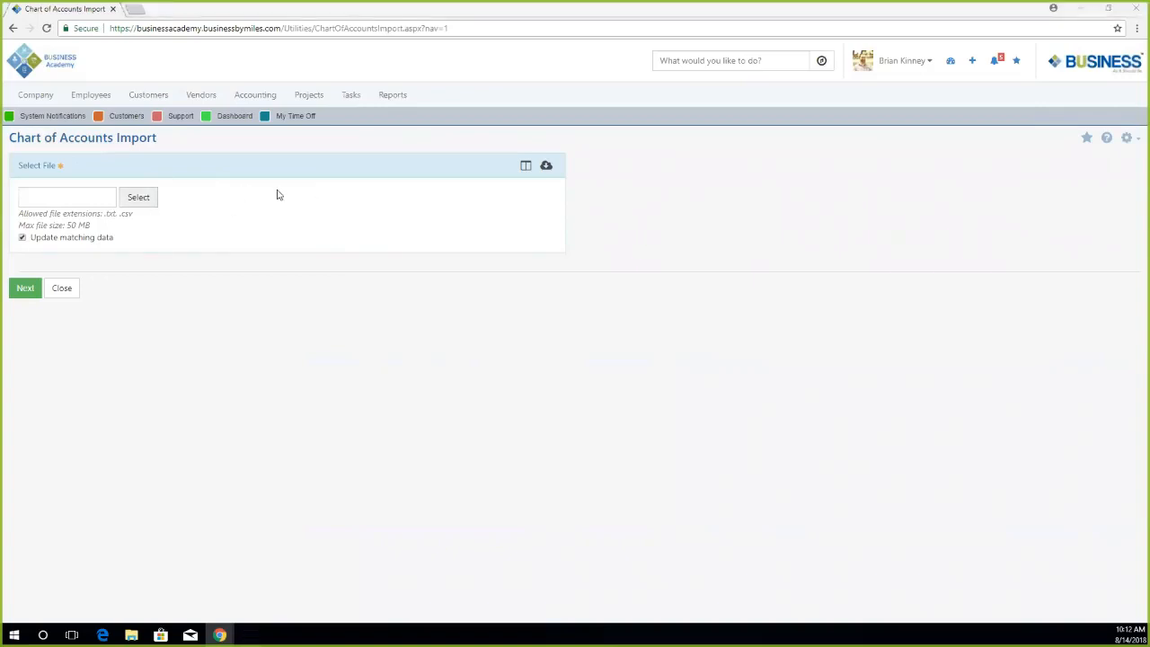
{"action": "left_click", "coordinate": [176, 183]}
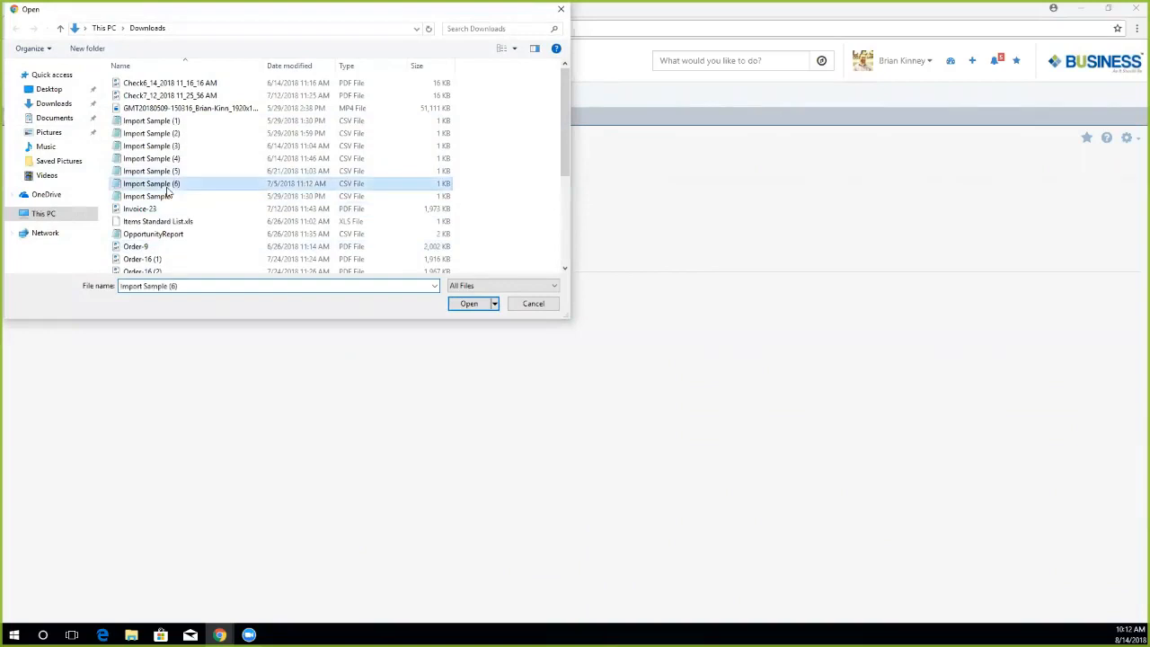
{"action": "key", "text": "Return"}
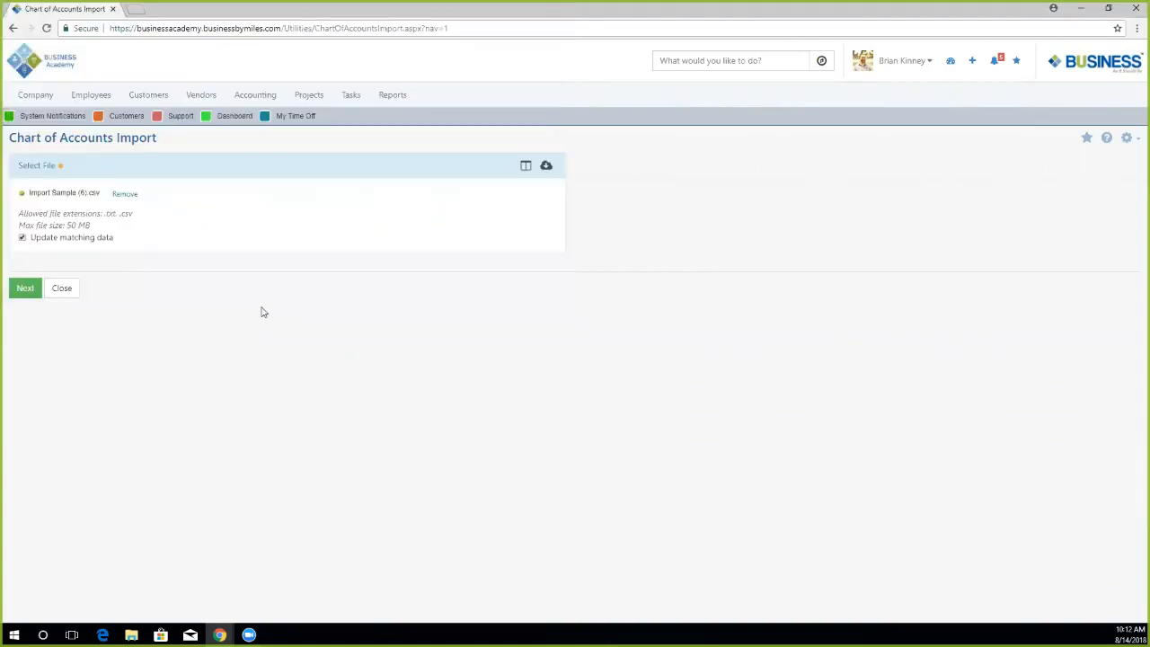
Review the import column mapping, and download the sample import file to examine its column headers.
{"action": "left_click", "coordinate": [526, 168]}
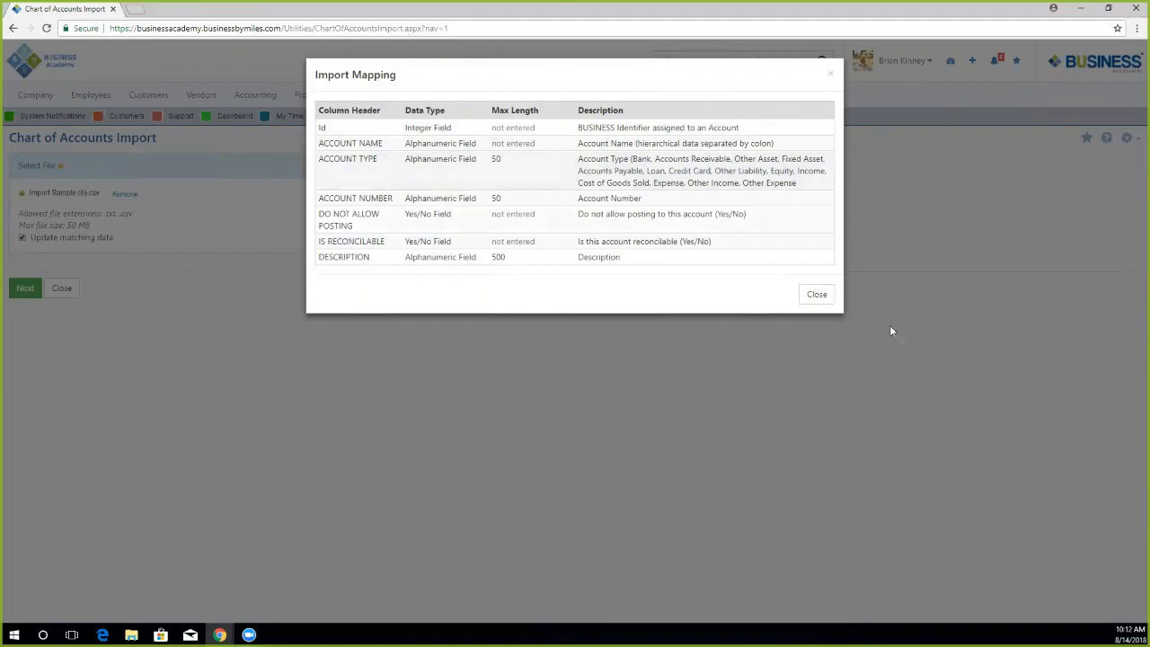
{"action": "left_click", "coordinate": [814, 294]}
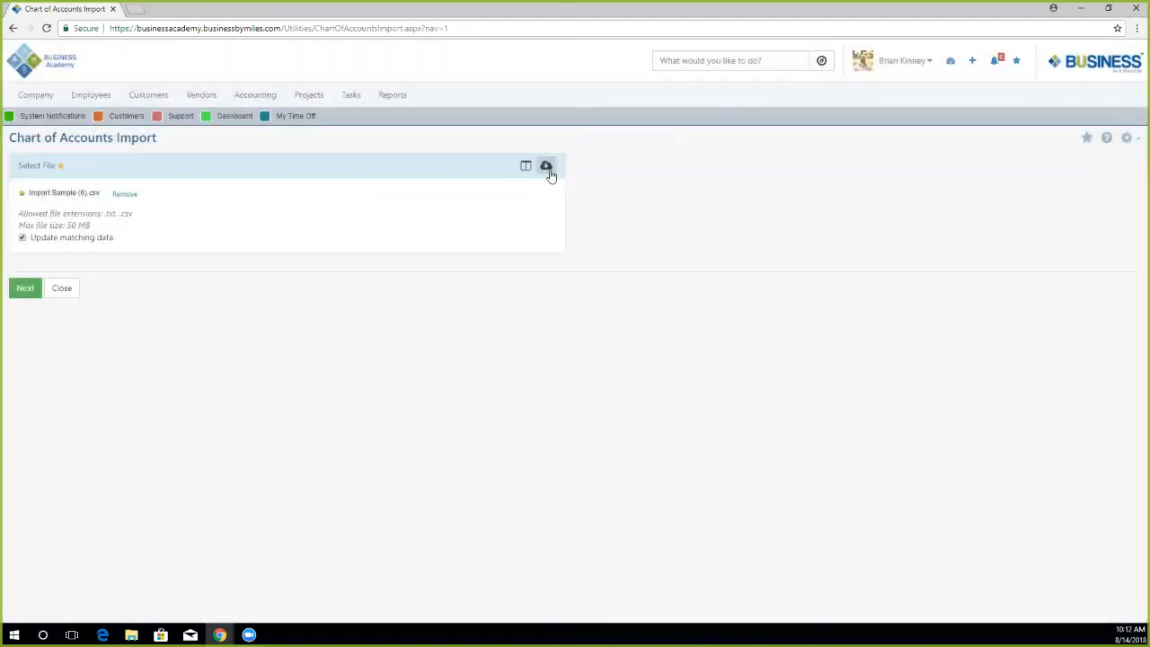
{"action": "left_click", "coordinate": [546, 166]}
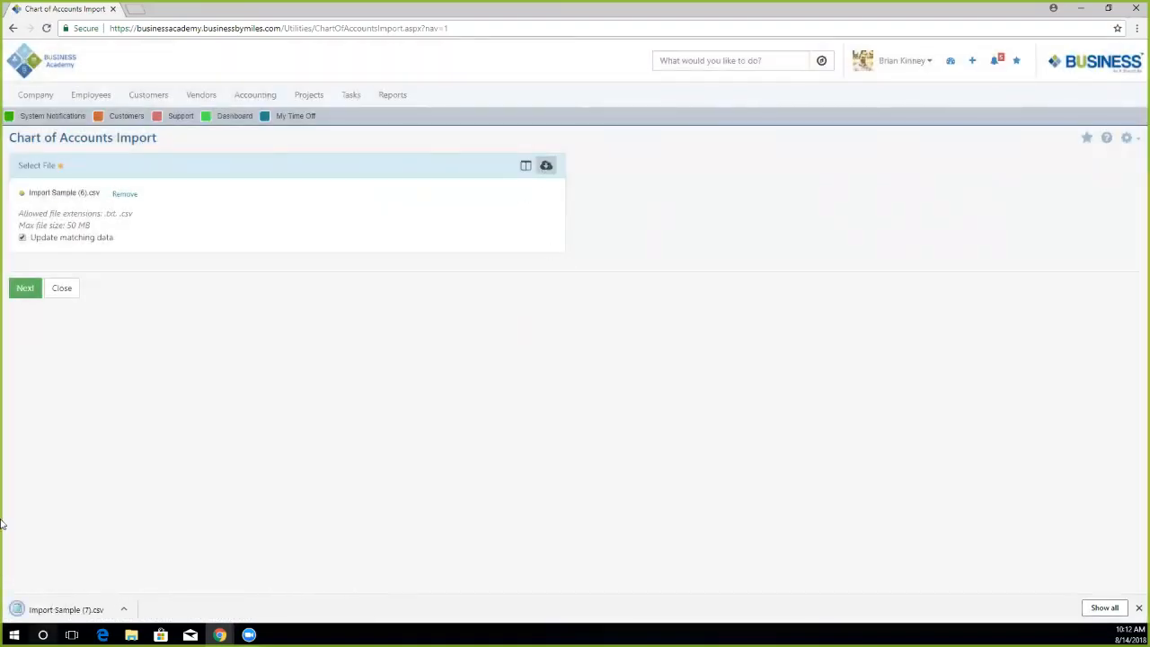
{"action": "left_click", "coordinate": [54, 610]}
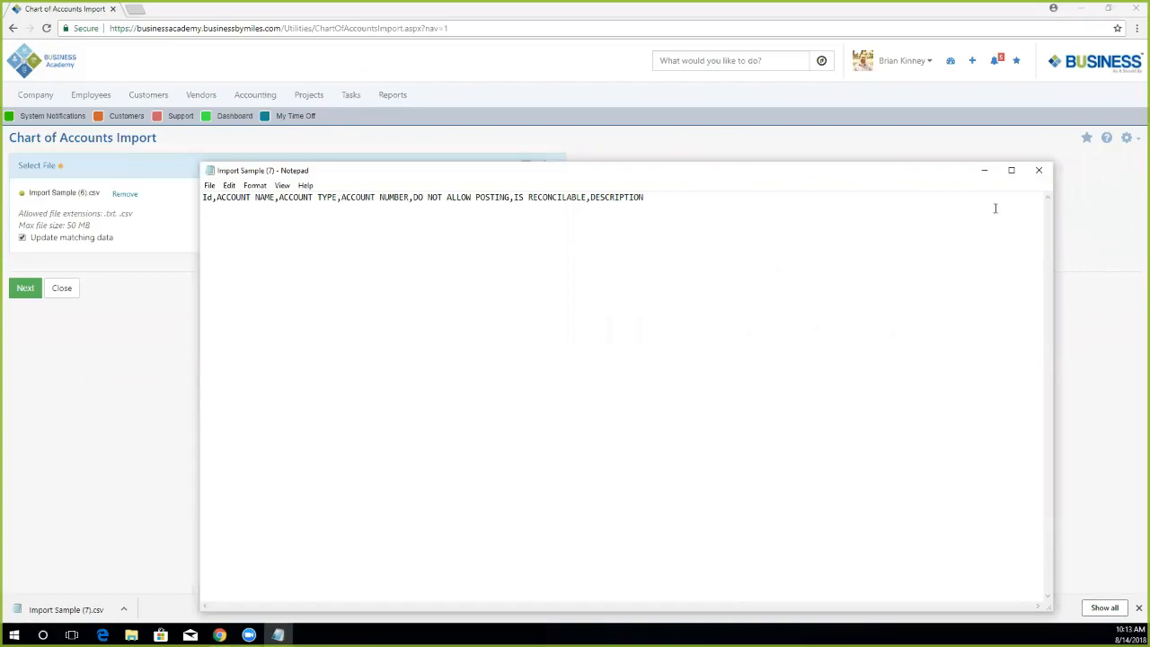
{"action": "left_click", "coordinate": [1041, 171]}
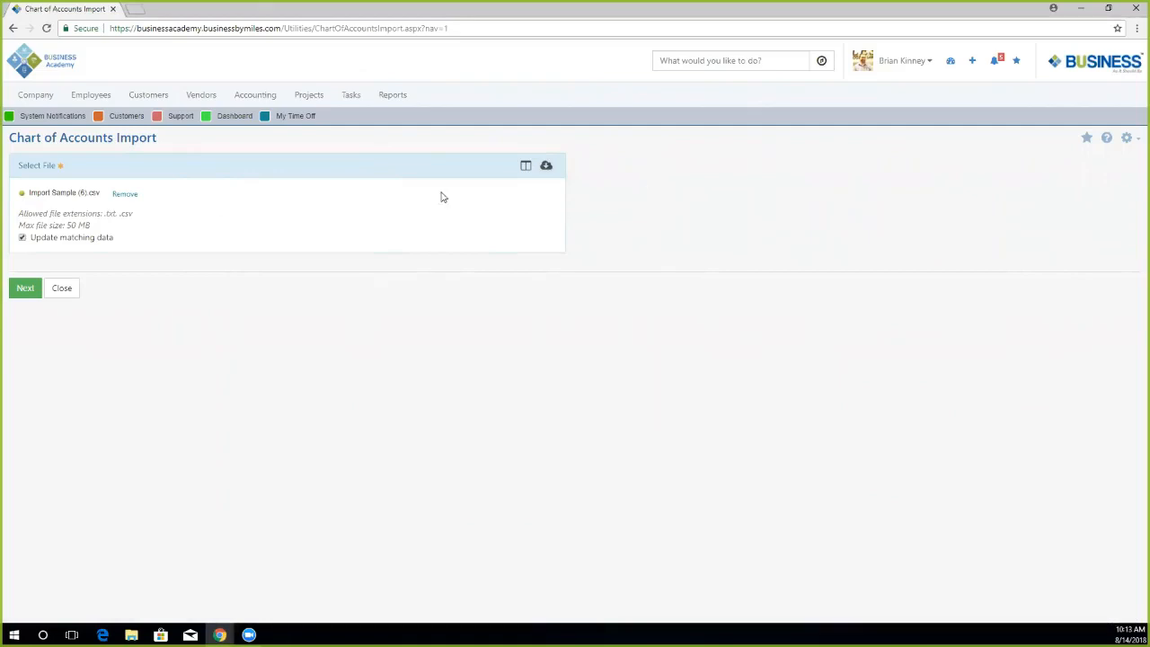
Try to import the selected file, and examine the account types permitted in the import mapping.
{"action": "left_click", "coordinate": [22, 289]}
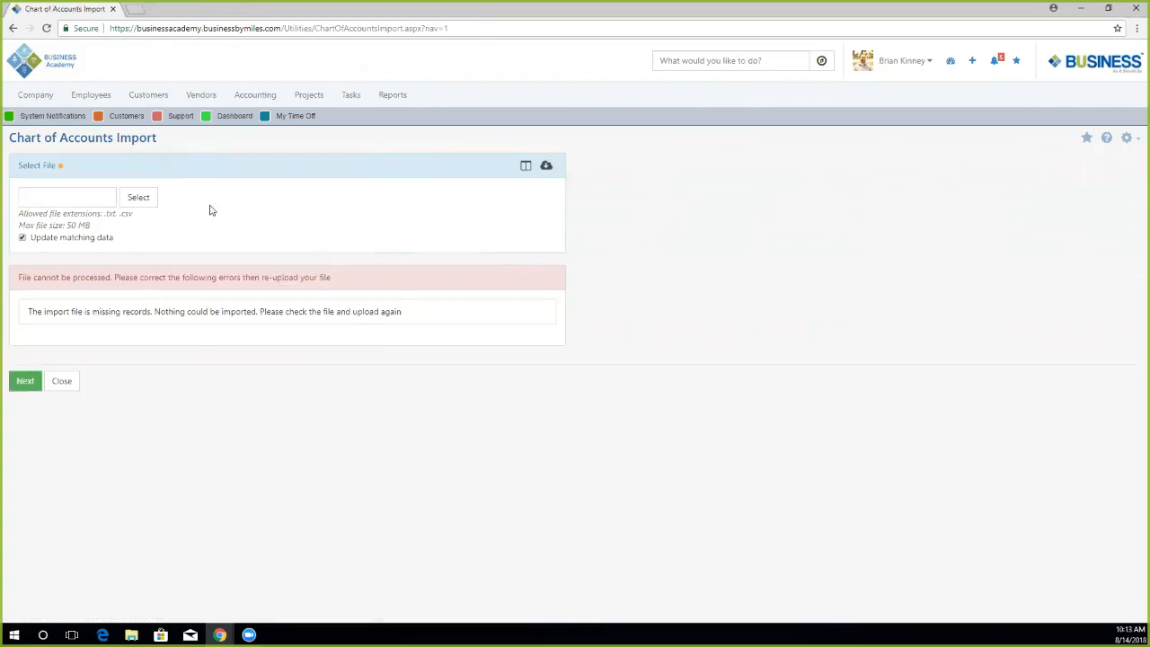
{"action": "left_click", "coordinate": [526, 168]}
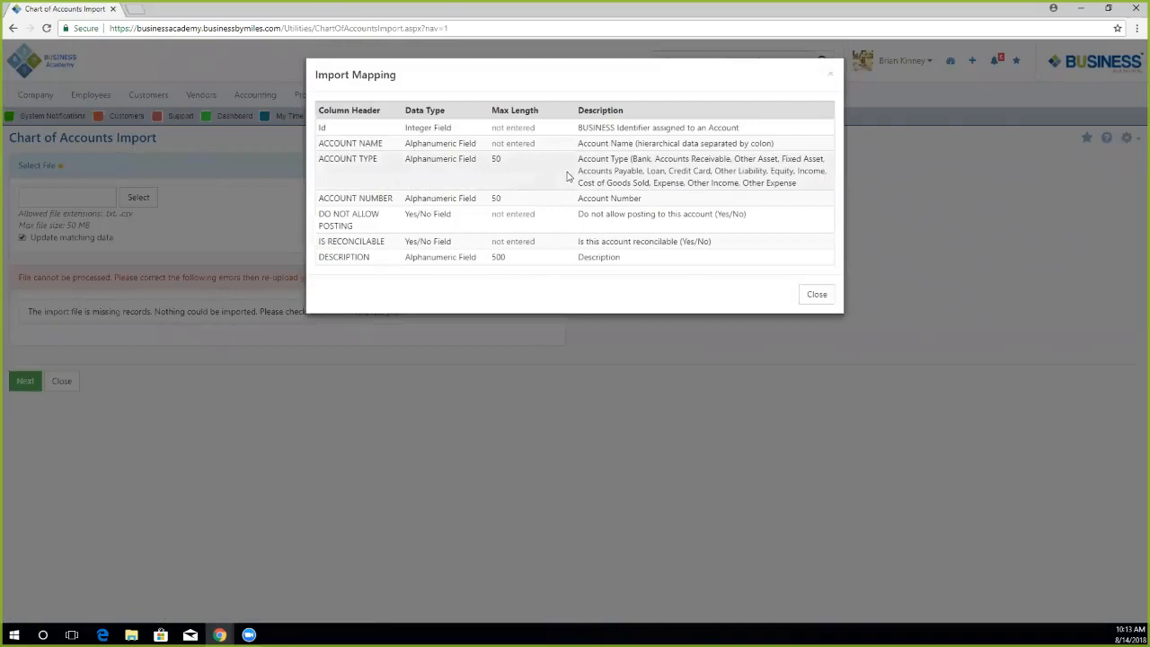
{"action": "double_click", "coordinate": [645, 159]}
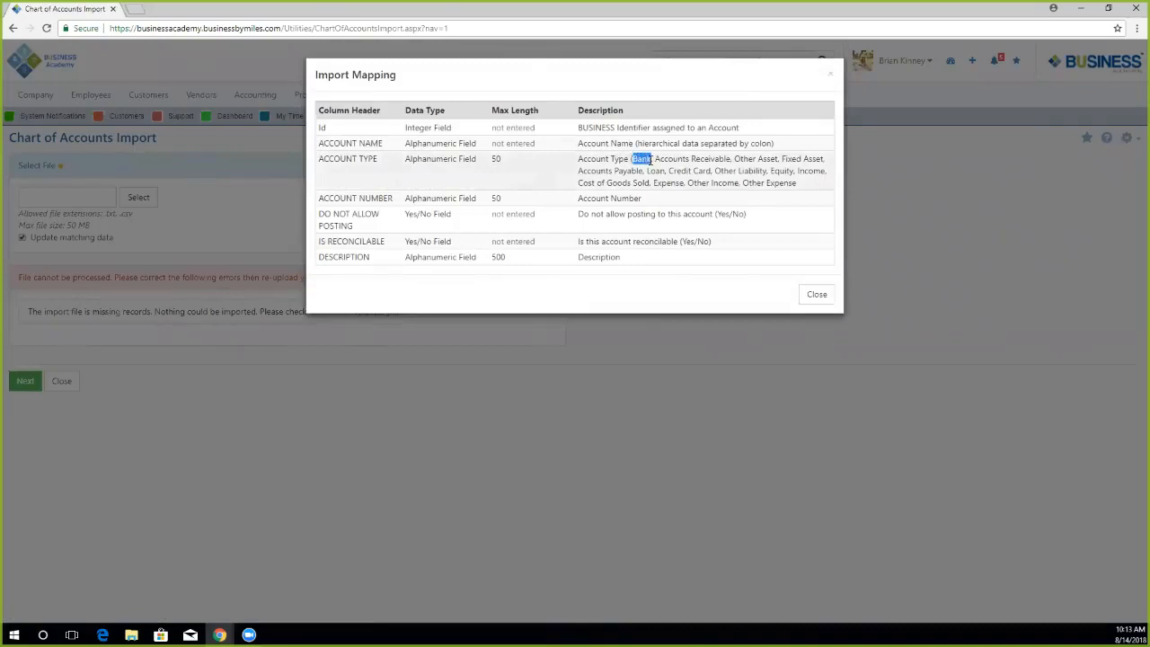
{"action": "left_click", "coordinate": [736, 159]}
{"action": "mouse_move", "coordinate": [766, 170]}
{"action": "left_mouse_down"}
{"action": "mouse_move", "coordinate": [716, 177]}
{"action": "mouse_move", "coordinate": [778, 159]}
{"action": "left_mouse_up"}
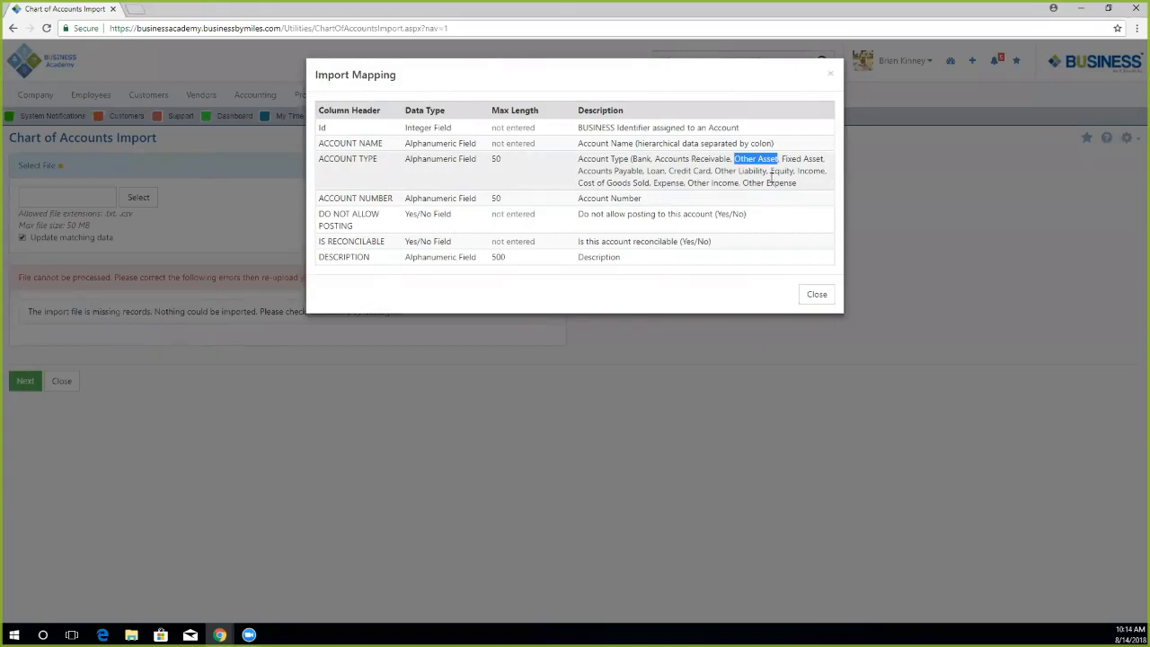
{"action": "left_click", "coordinate": [830, 74]}
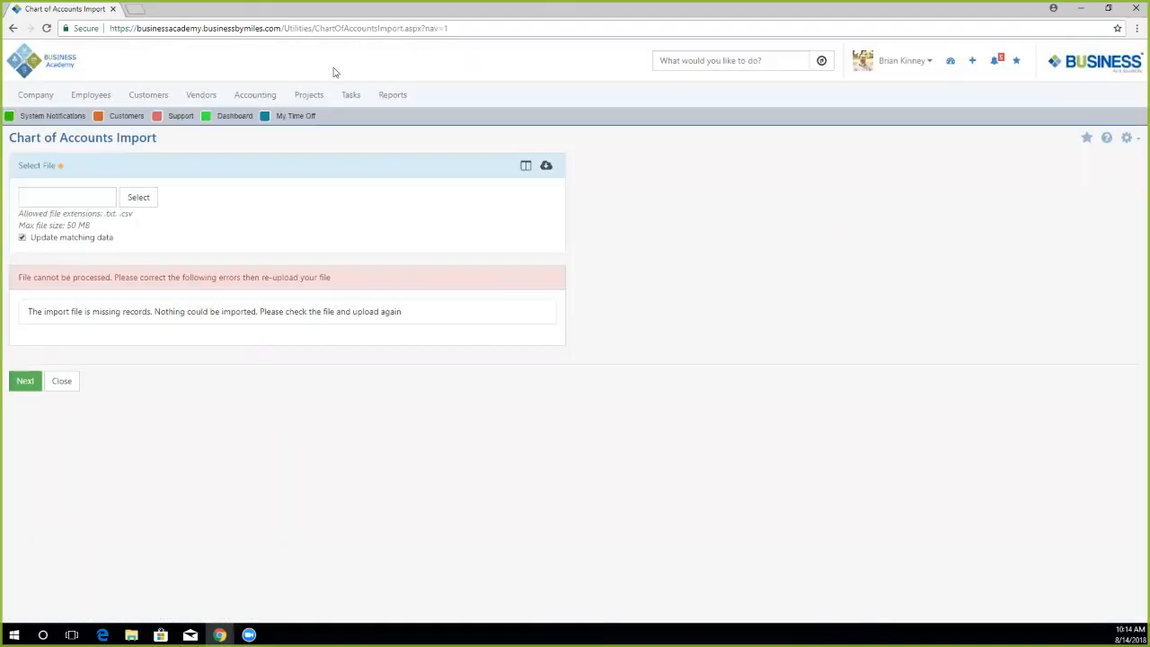
Leave the import for the Chart of Accounts, and open the Accounting Settings within the company settings.
{"action": "left_click", "coordinate": [246, 97]}
{"action": "left_click", "coordinate": [467, 119]}
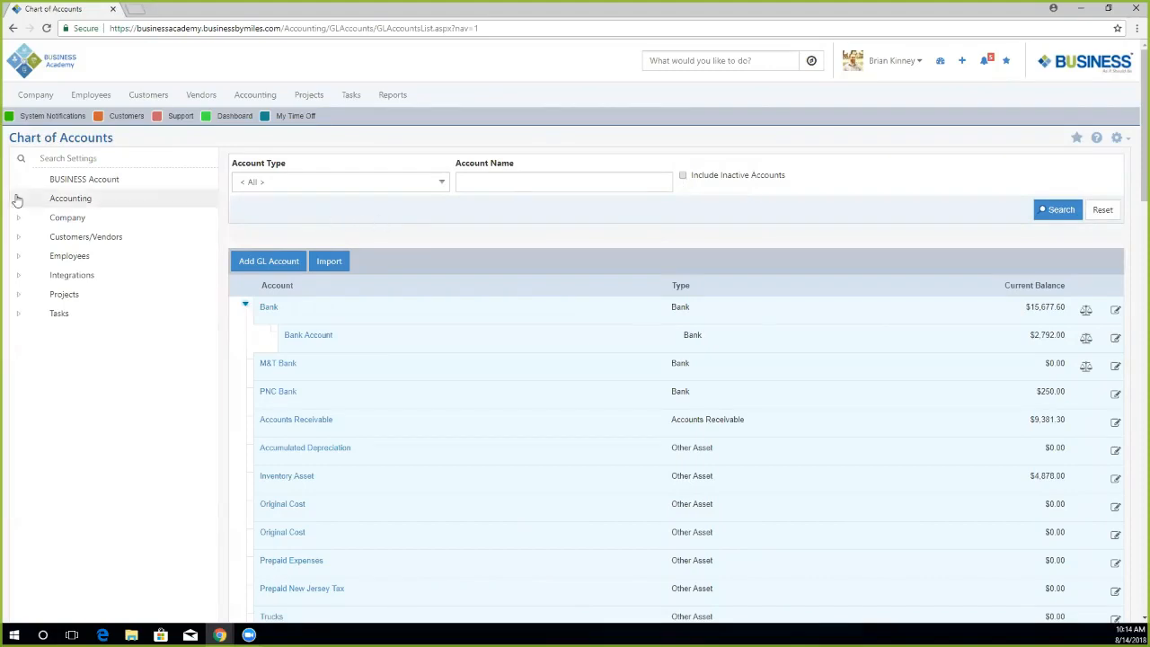
{"action": "left_click", "coordinate": [38, 95]}
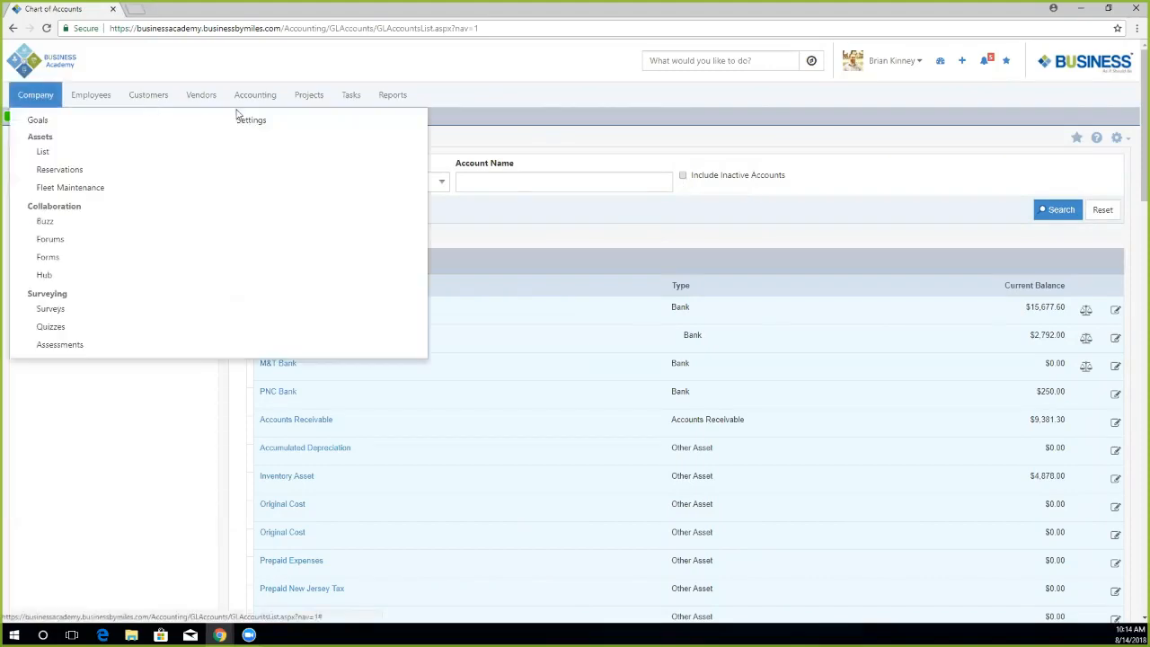
{"action": "left_click", "coordinate": [257, 123]}
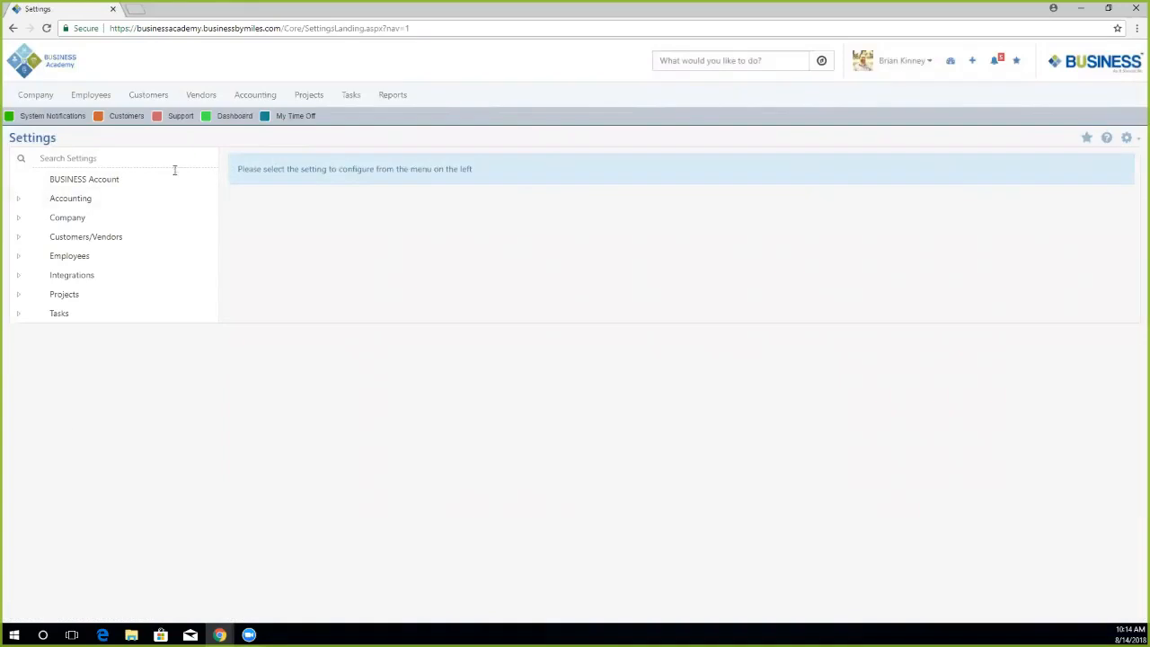
{"action": "left_click", "coordinate": [19, 198]}
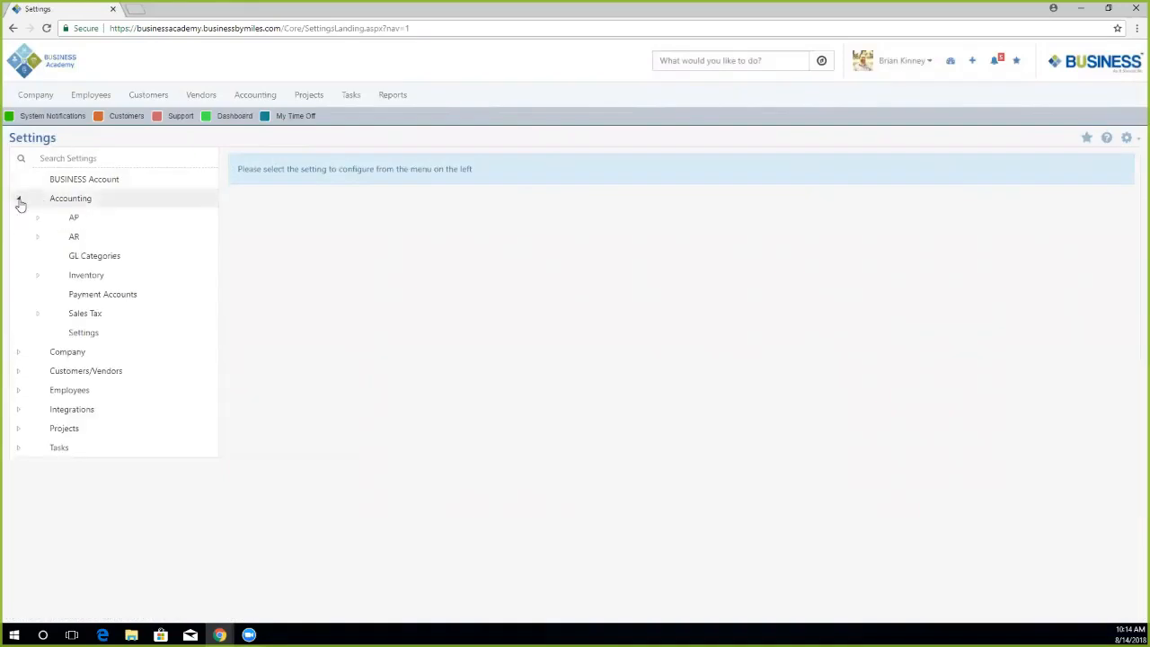
{"action": "left_click", "coordinate": [91, 333]}
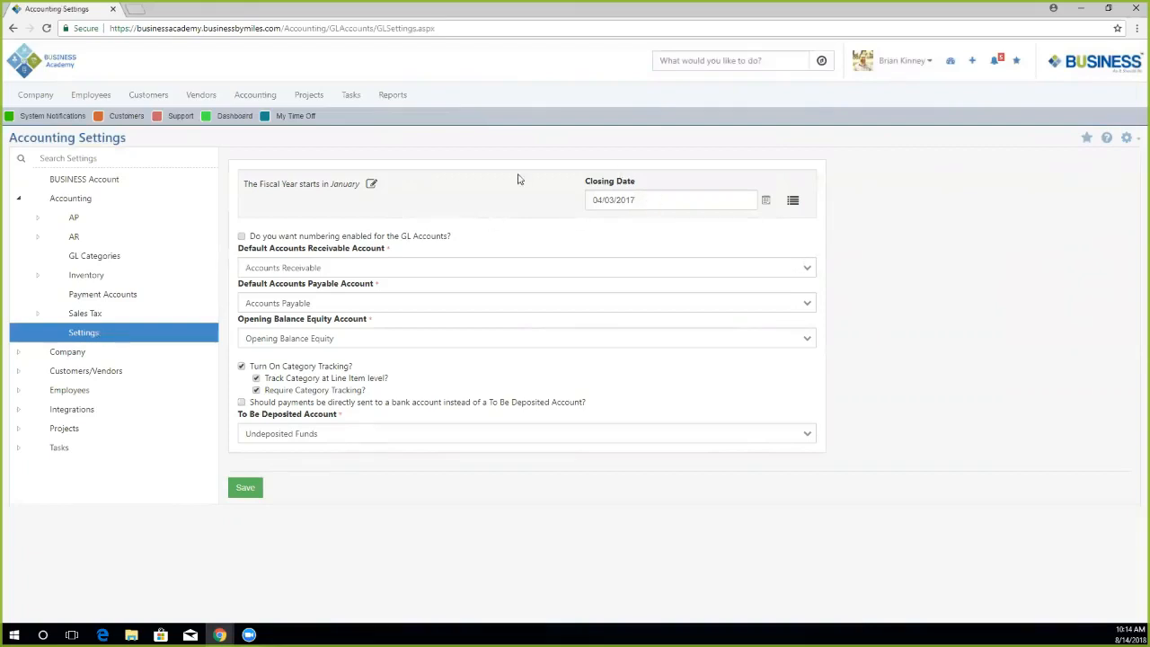
Review the available fiscal year starting months and update the setting with January.
{"action": "left_click", "coordinate": [372, 185]}
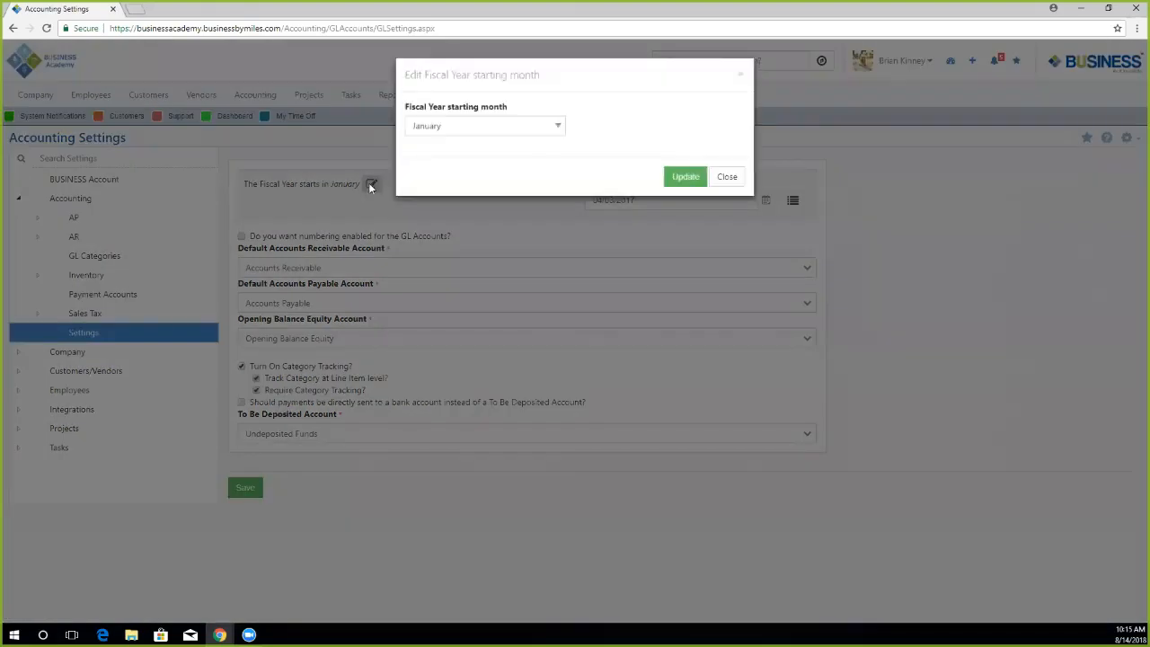
{"action": "left_click", "coordinate": [527, 128]}
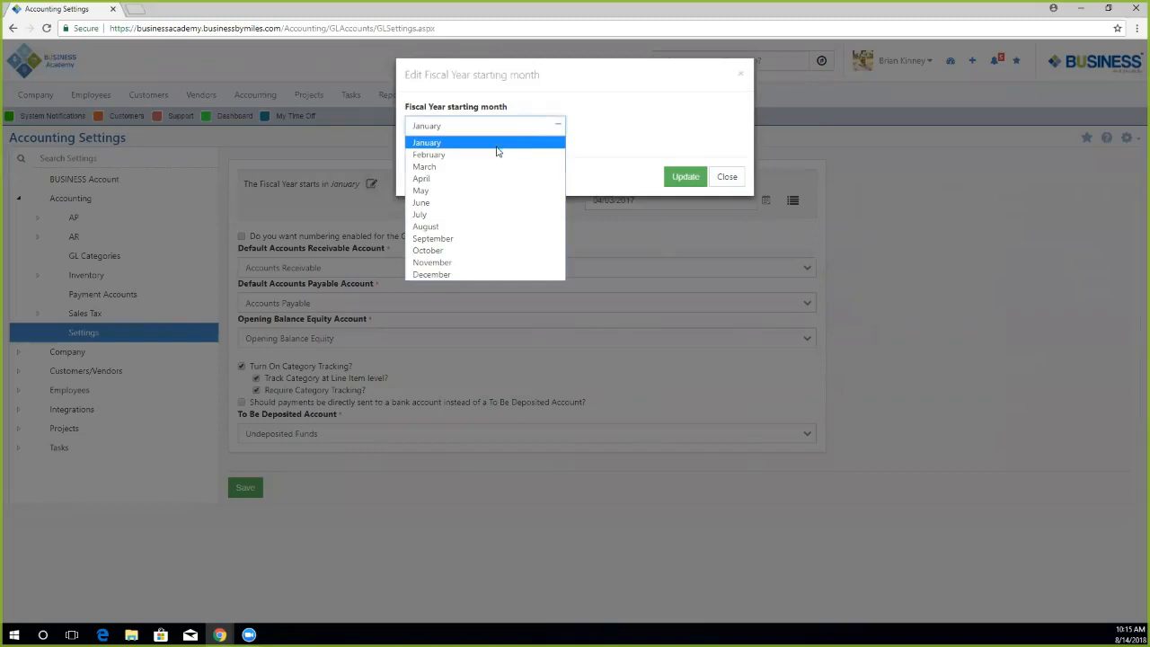
{"action": "left_click", "coordinate": [680, 133]}
{"action": "left_click", "coordinate": [683, 178]}
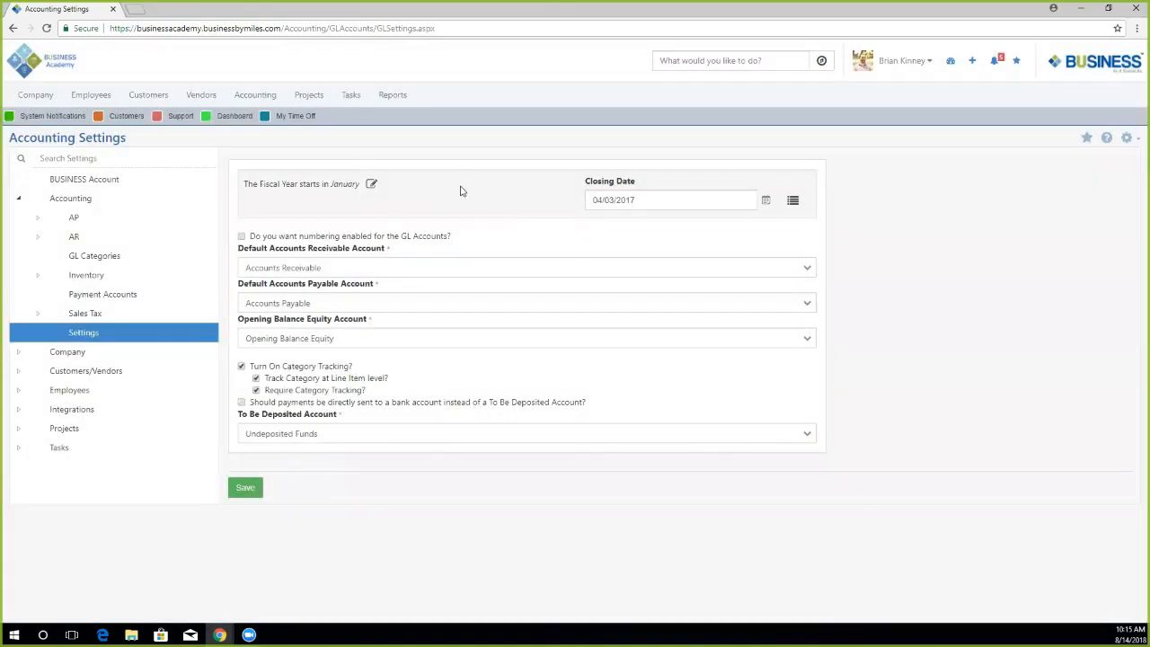
Review the Default Accounts Receivable Account choices and its new GL account form, closing the form without saving.
{"action": "left_click", "coordinate": [241, 236]}
{"action": "left_click", "coordinate": [368, 263]}
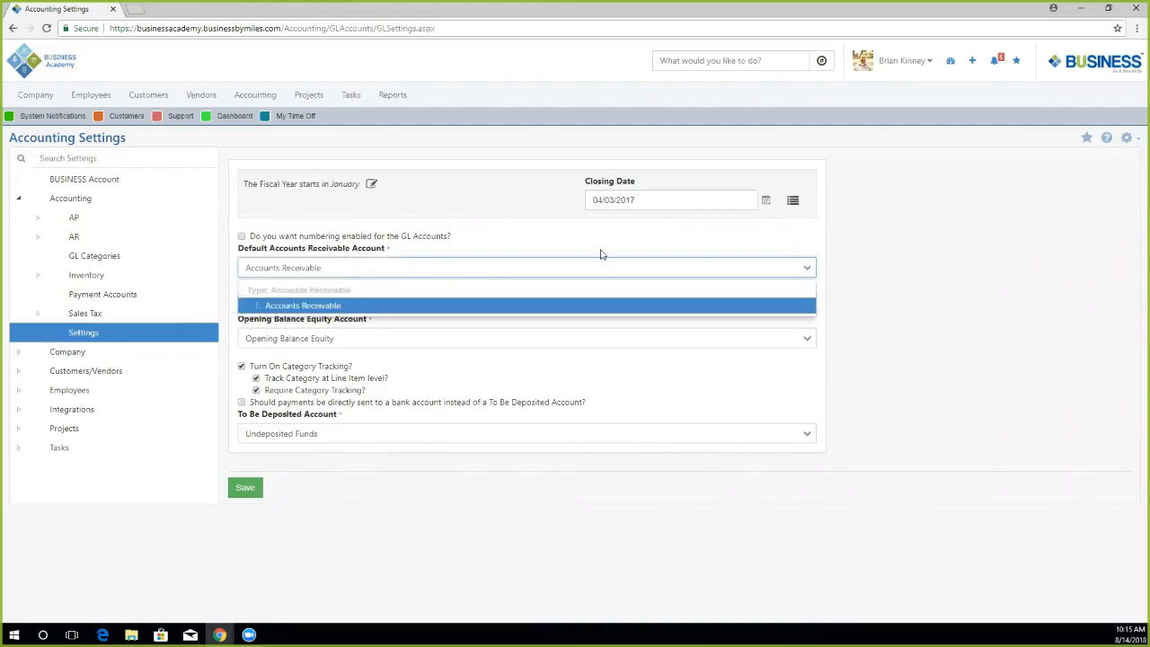
{"action": "left_click", "coordinate": [788, 257]}
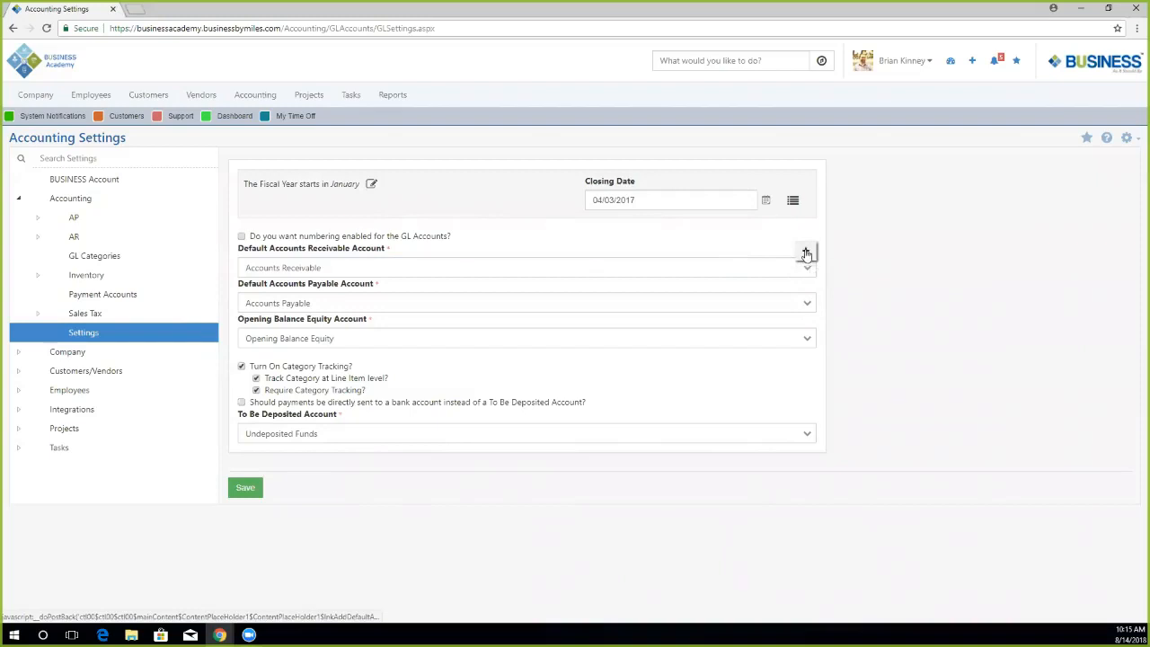
{"action": "left_click", "coordinate": [805, 253]}
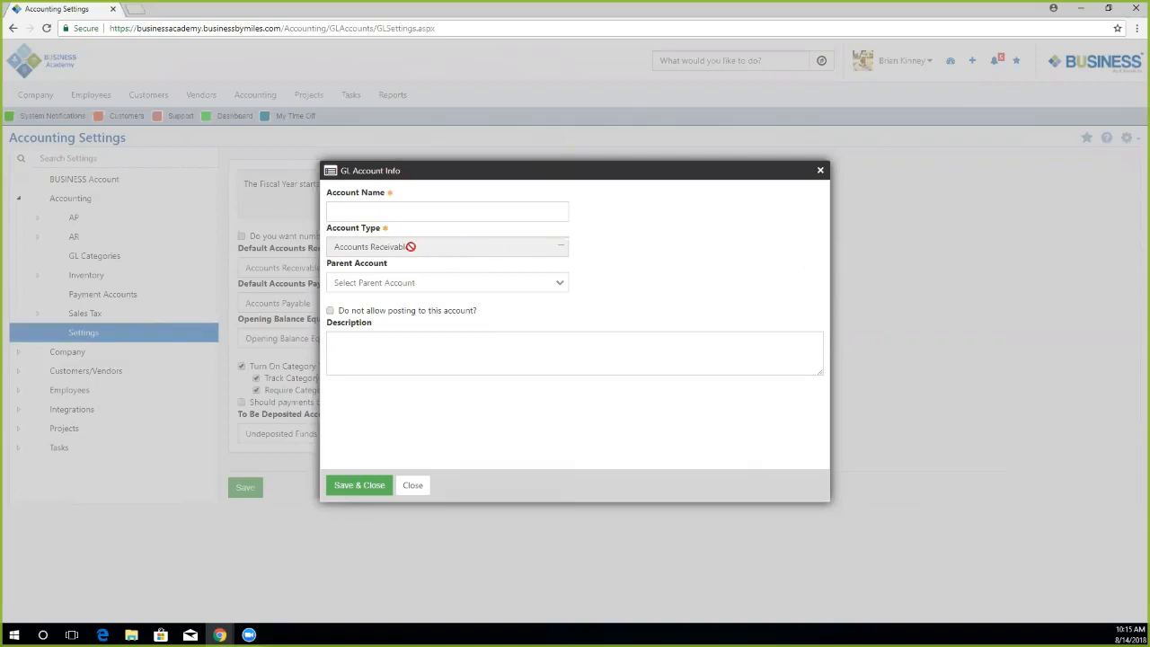
{"action": "left_click", "coordinate": [383, 211]}
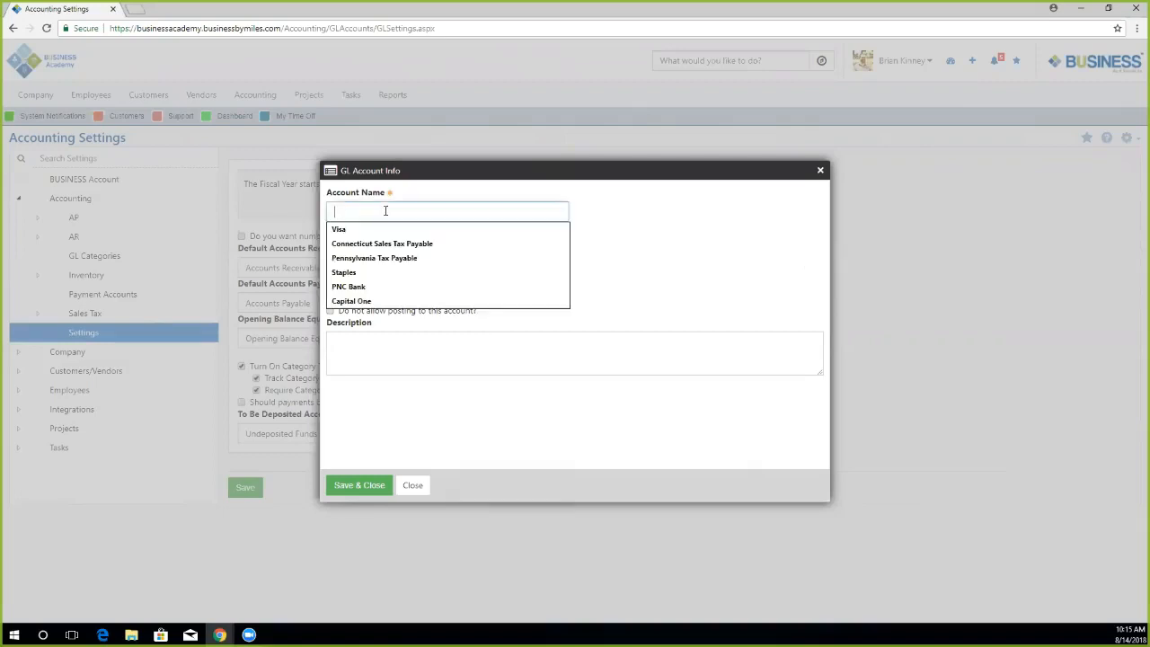
{"action": "left_click", "coordinate": [671, 225]}
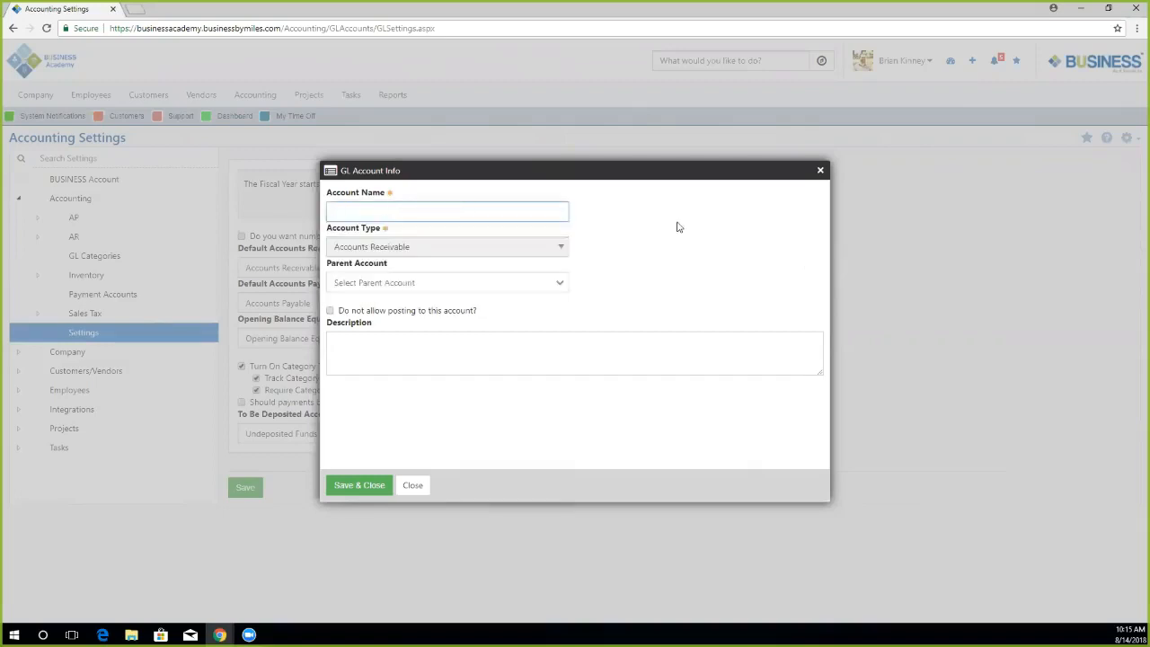
{"action": "left_click", "coordinate": [820, 169]}
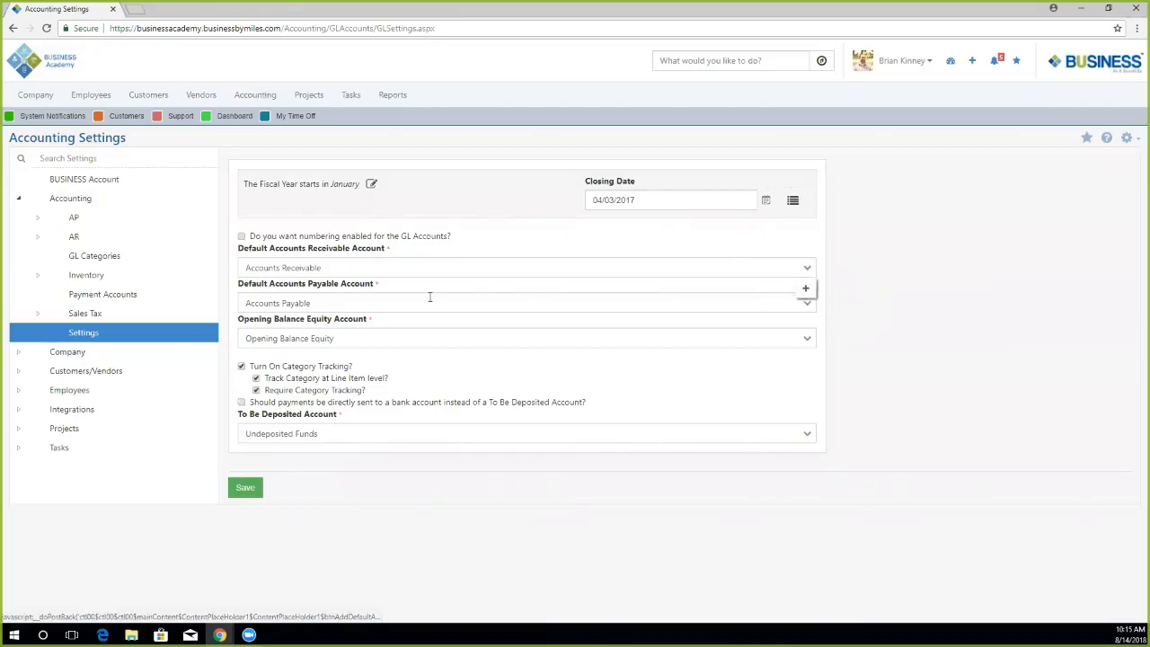
View the new GL account forms for the Default Accounts Payable and Opening Balance Equity accounts, closing each without saving.
{"action": "left_click", "coordinate": [806, 289]}
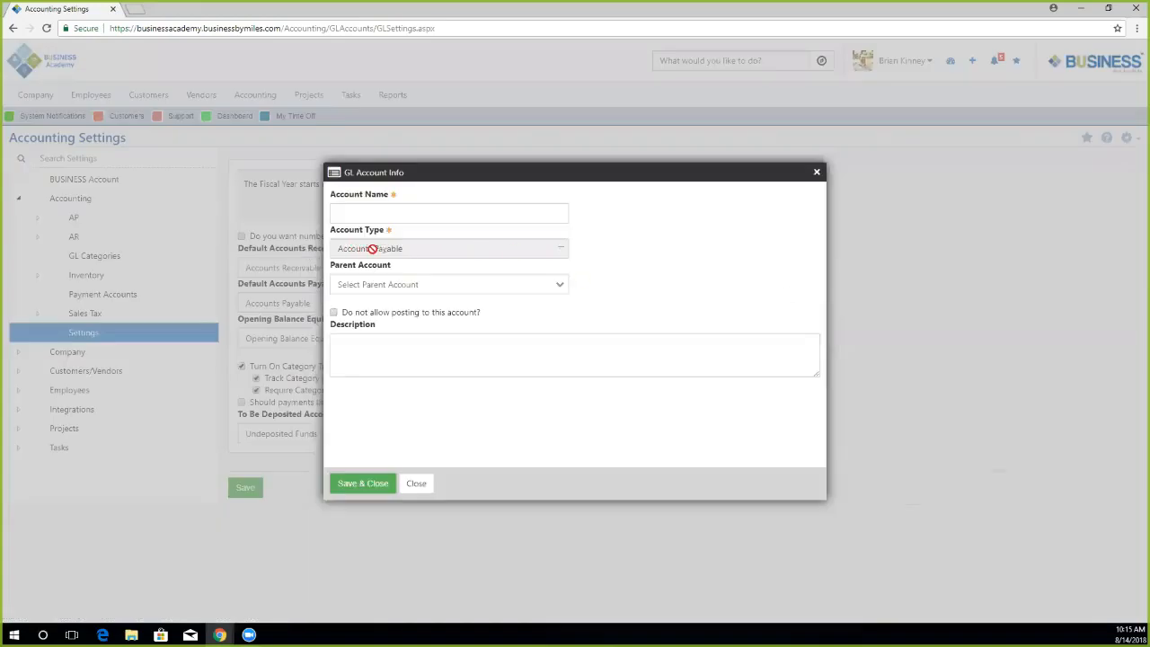
{"action": "left_click", "coordinate": [817, 171]}
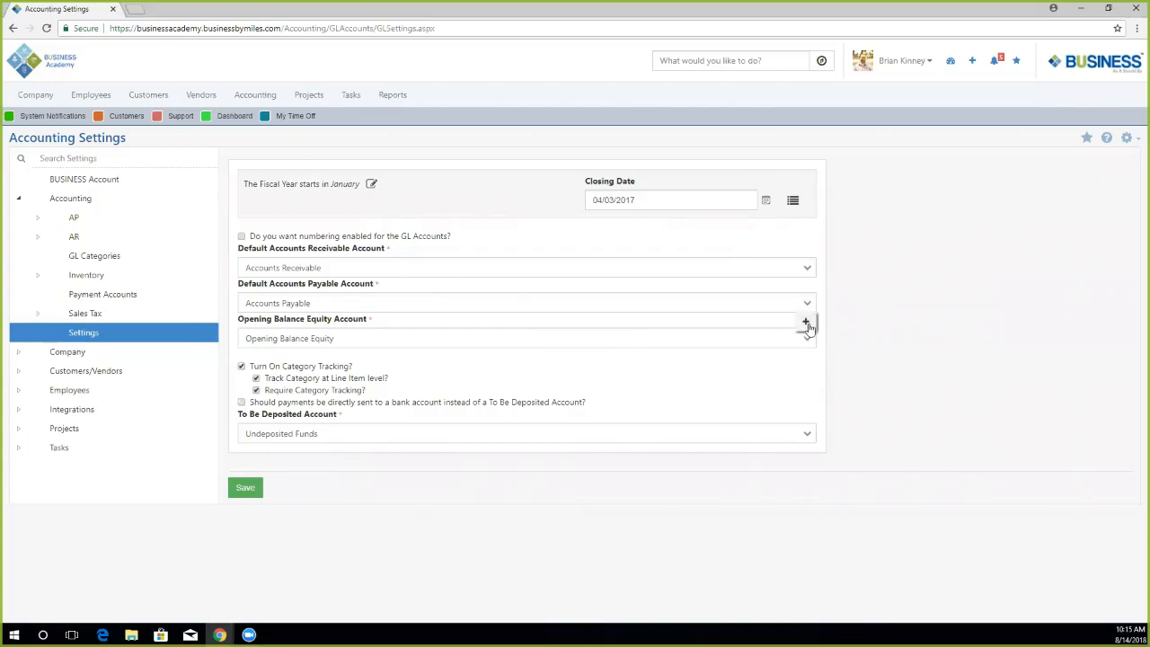
{"action": "left_click", "coordinate": [808, 325]}
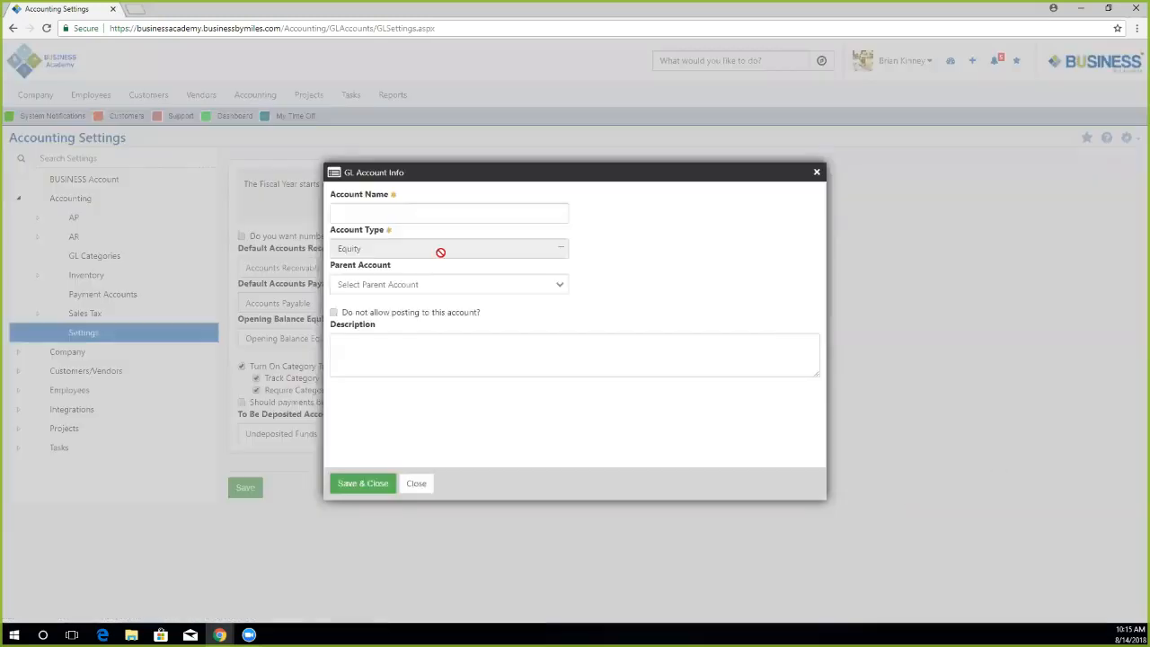
{"action": "left_click", "coordinate": [815, 173]}
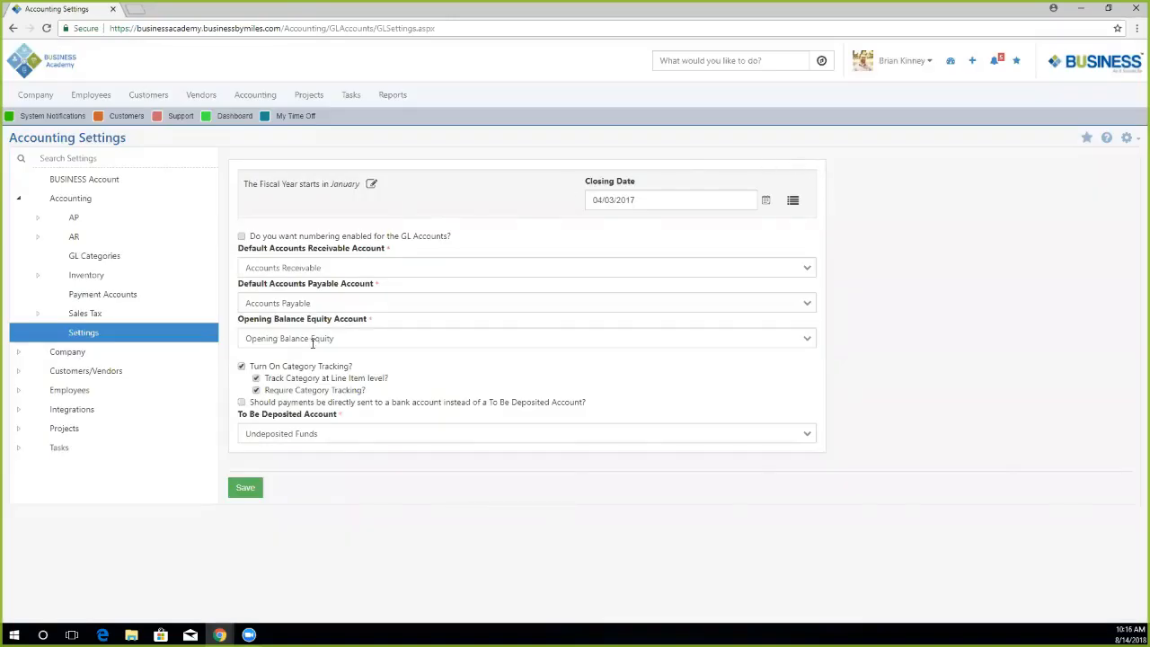
Review the account choices for the Default Accounts Payable Account and the Opening Balance Equity Account without changing them.
{"action": "mouse_move", "coordinate": [807, 325]}
{"action": "mouse_move", "coordinate": [808, 258]}
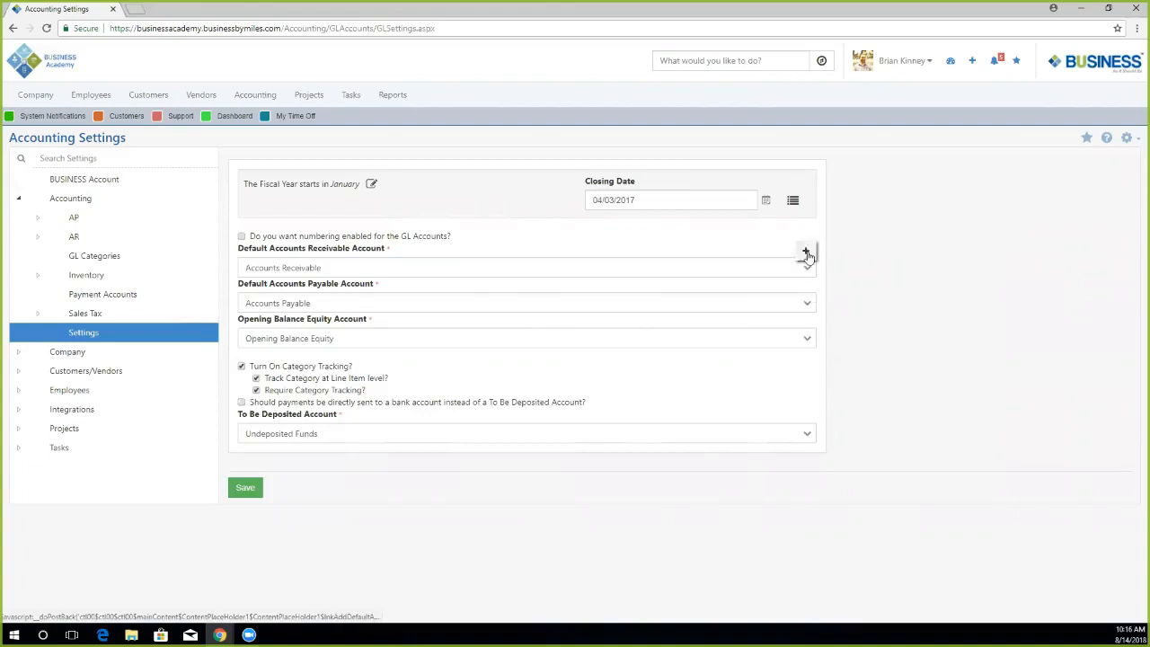
{"action": "left_click", "coordinate": [324, 303]}
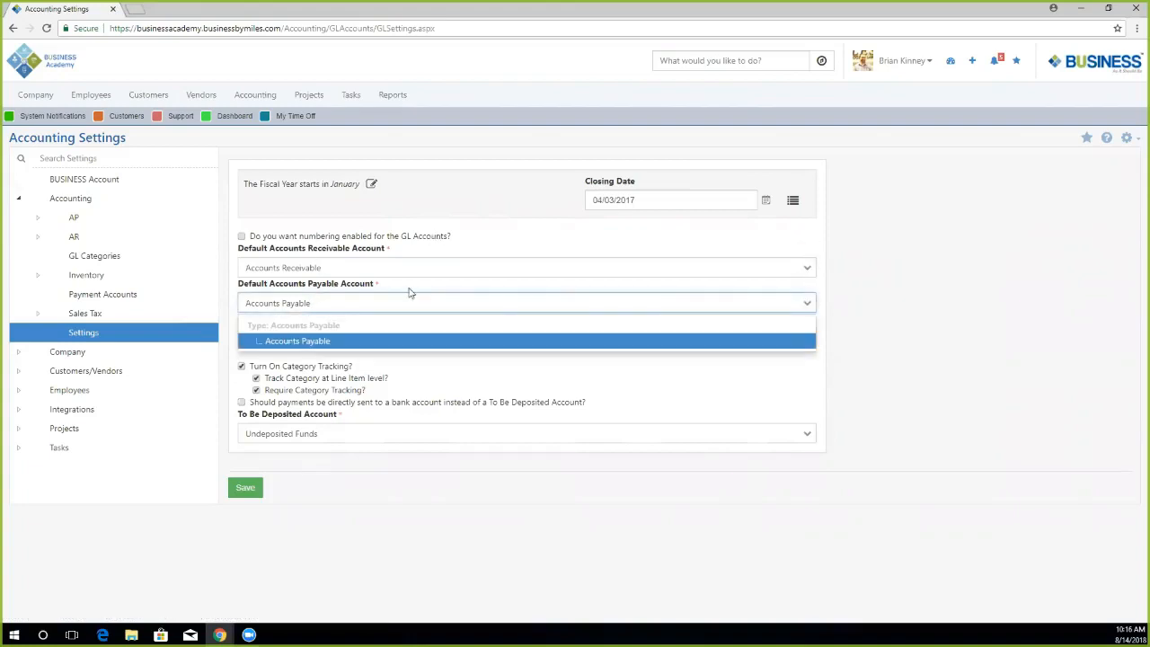
{"action": "left_click", "coordinate": [390, 361]}
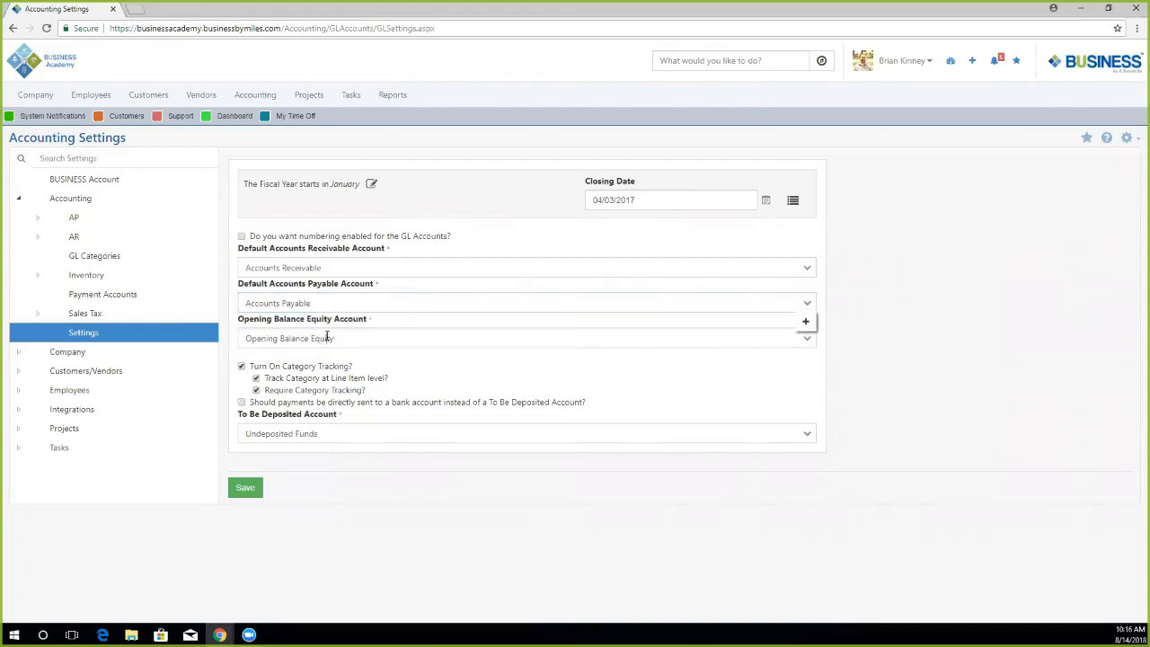
{"action": "left_click", "coordinate": [326, 338]}
{"action": "left_click", "coordinate": [878, 356]}
Toggle category tracking, Require Category Tracking and direct bank account payments to see their effect, returning each to its original setting.
{"action": "left_click", "coordinate": [240, 366]}
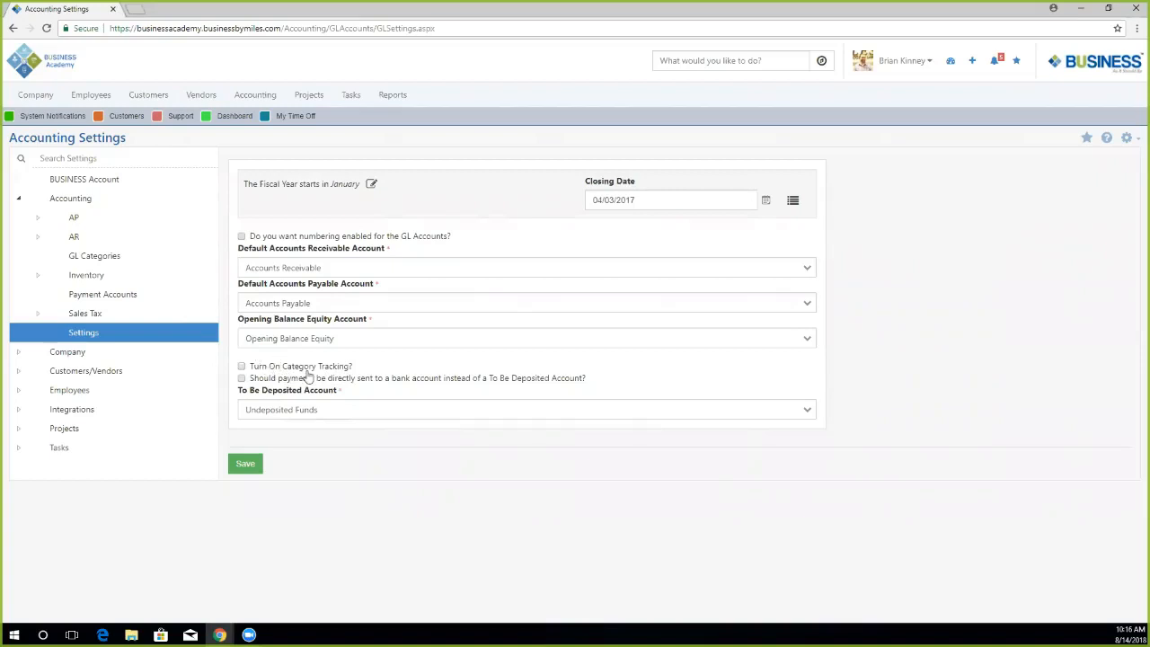
{"action": "left_click", "coordinate": [241, 366]}
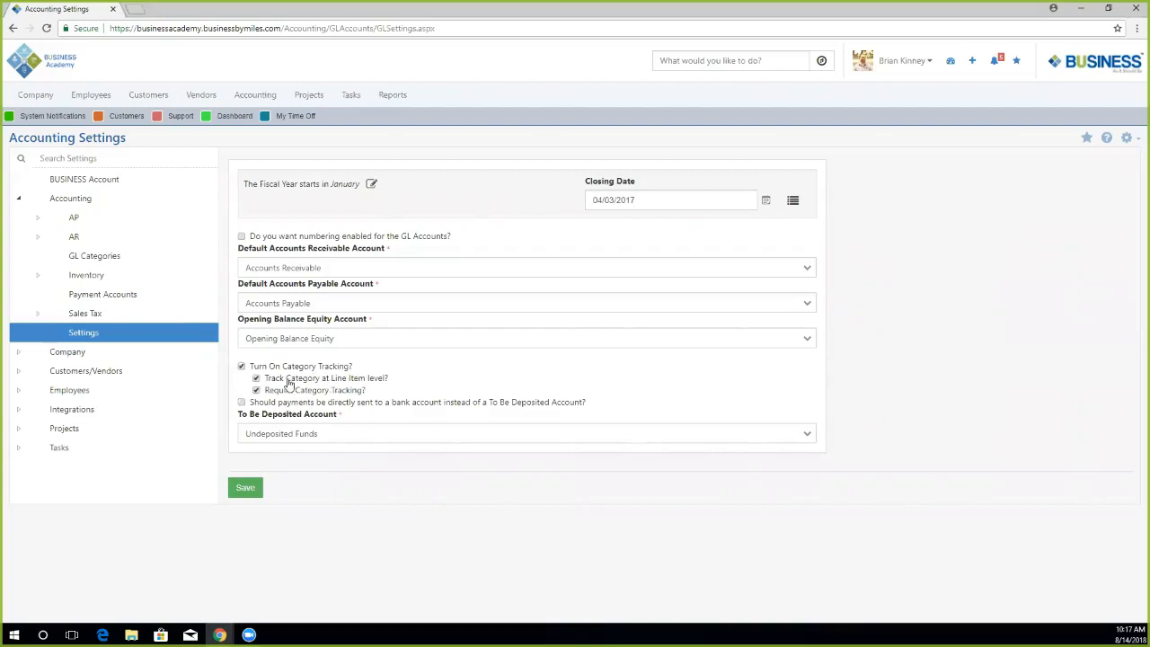
{"action": "left_click", "coordinate": [256, 391]}
{"action": "left_click", "coordinate": [256, 390]}
{"action": "left_click", "coordinate": [241, 402]}
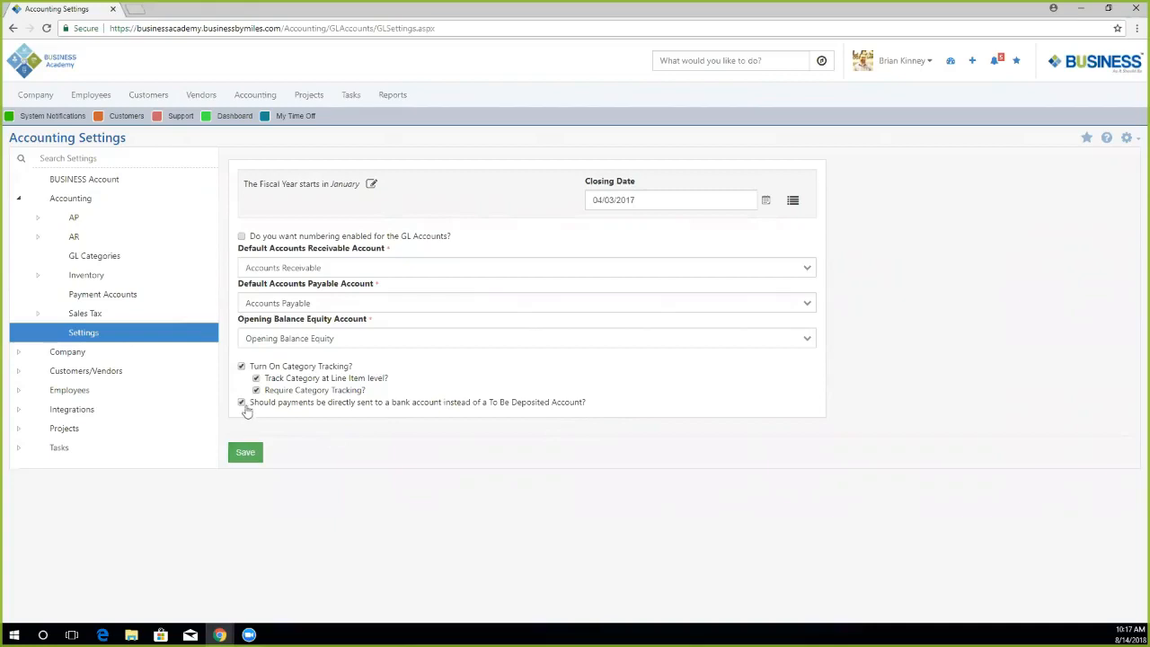
{"action": "left_click", "coordinate": [241, 404]}
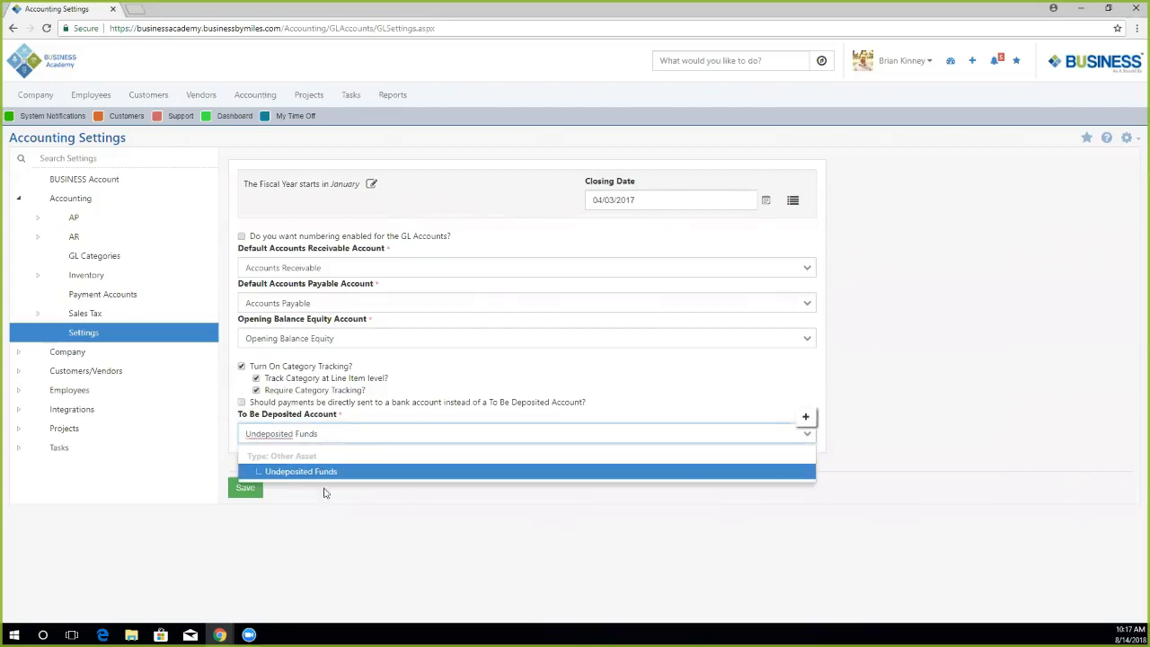
View the new GL account form for the To Be Deposited Account, close it without saving, and save the Accounting Settings.
{"action": "left_click", "coordinate": [805, 419]}
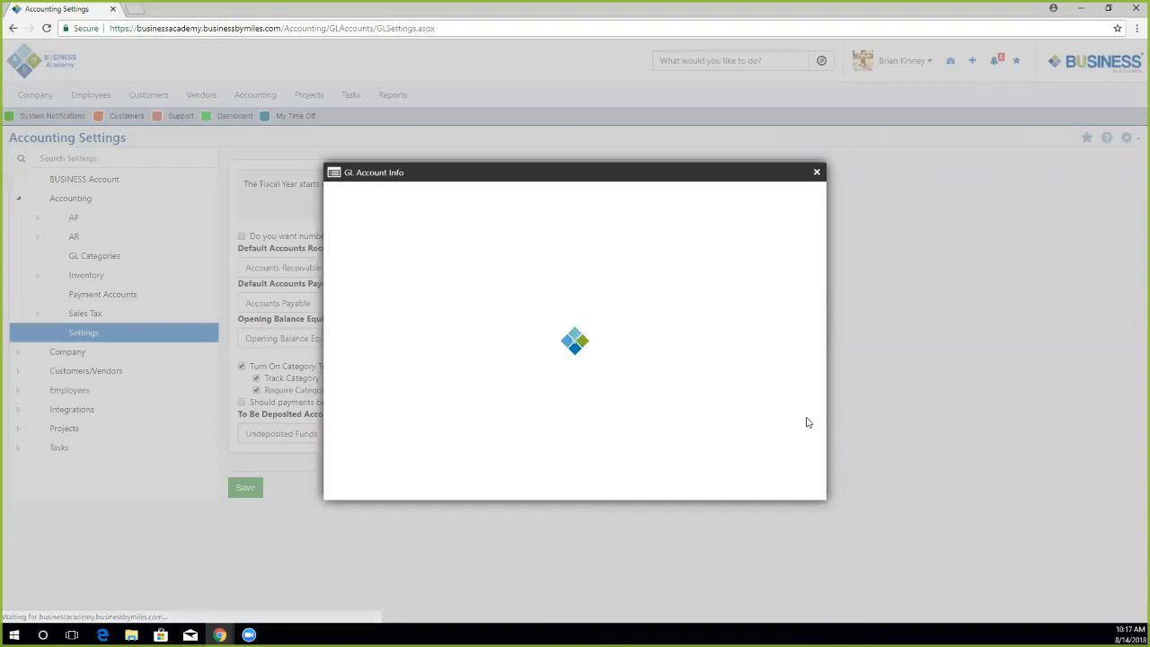
{"action": "left_click", "coordinate": [816, 171]}
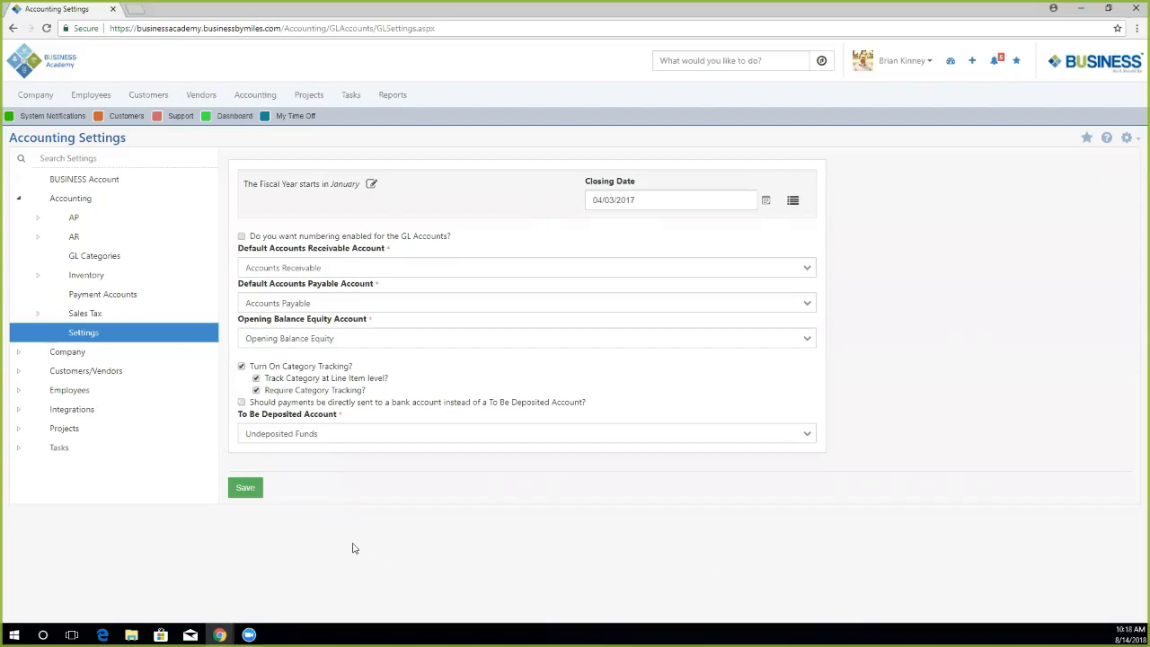
{"action": "left_click", "coordinate": [246, 488]}
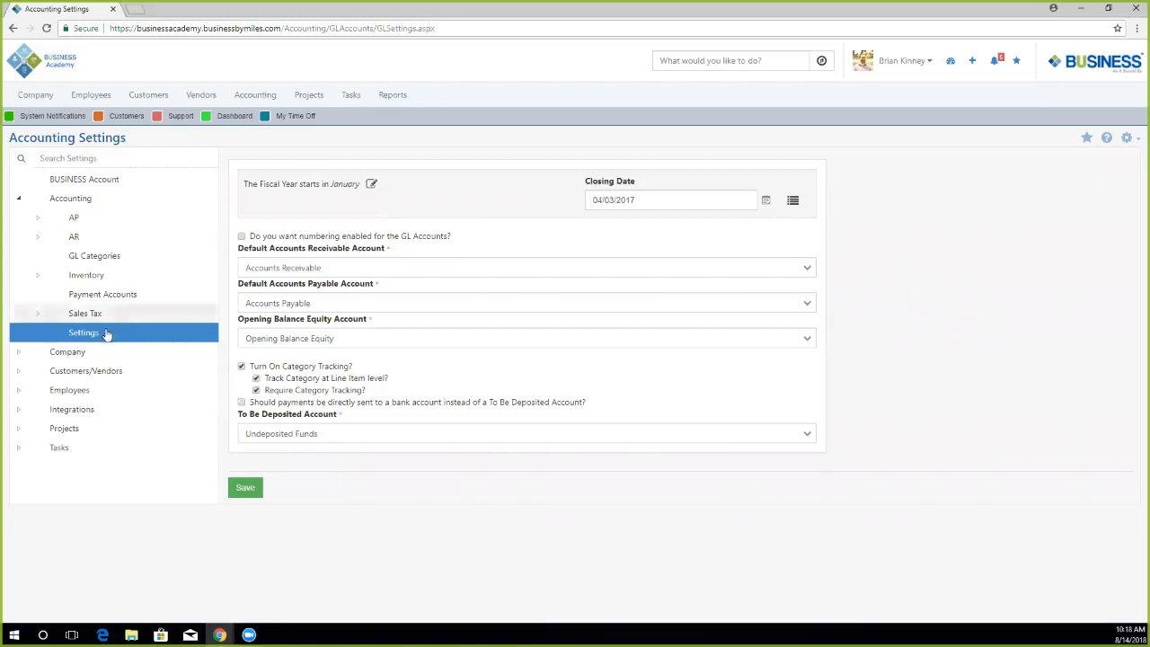
Open the GL Categories settings and add a new category named Boston without a parent category.
{"action": "left_click", "coordinate": [140, 260]}
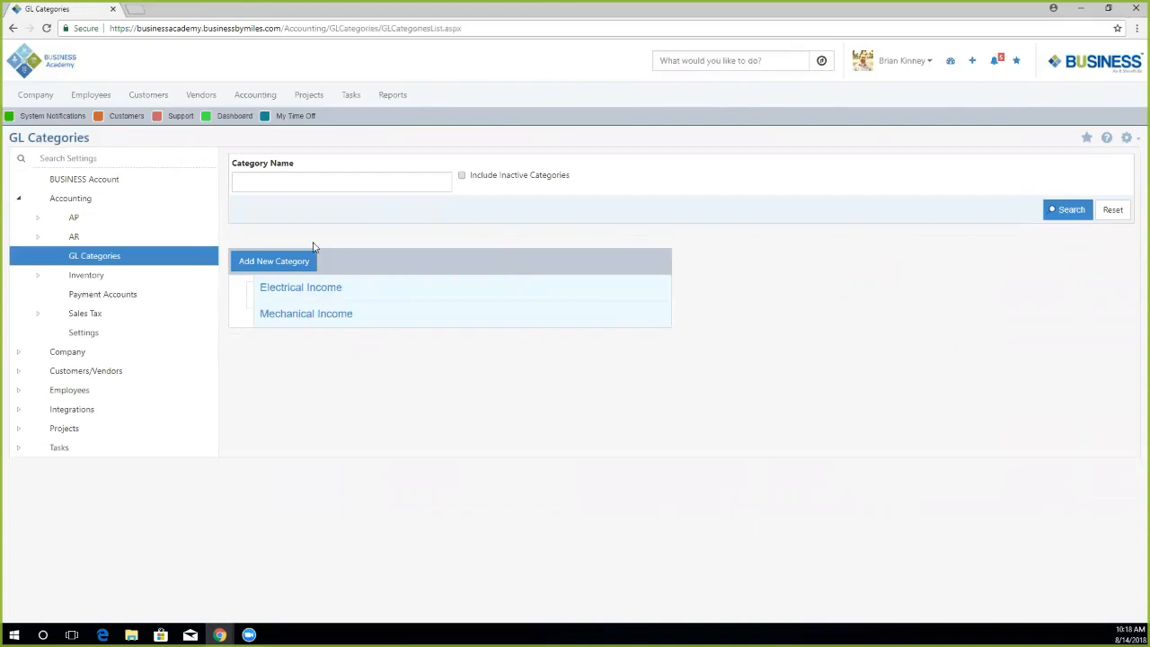
{"action": "left_click", "coordinate": [267, 263]}
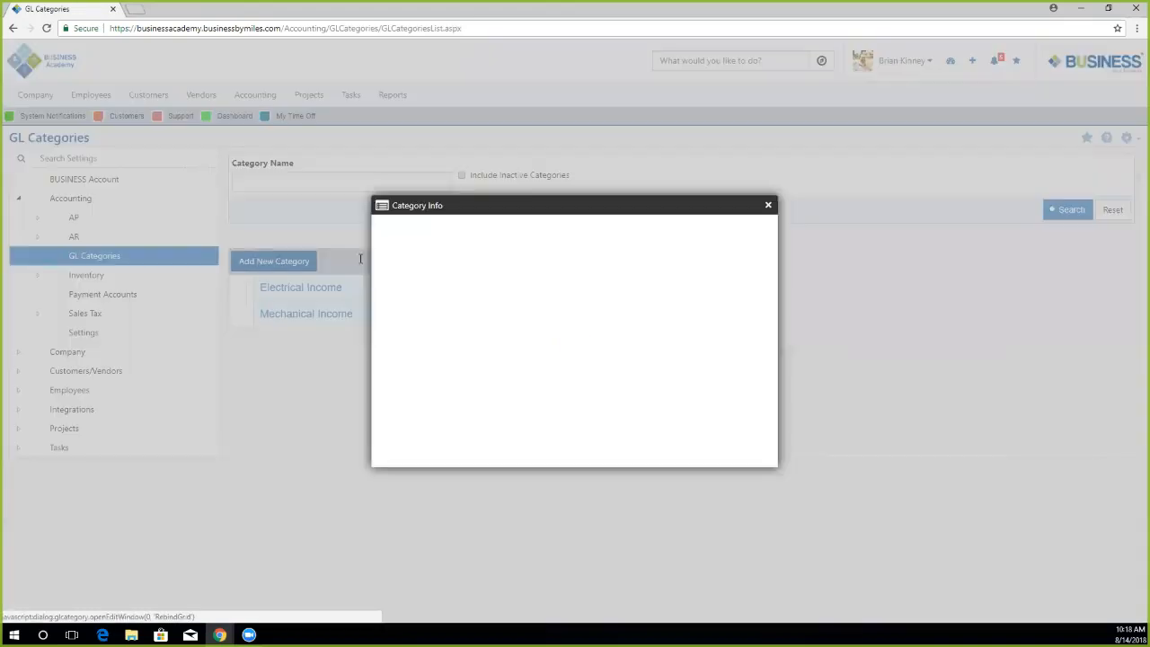
{"action": "left_click", "coordinate": [419, 243]}
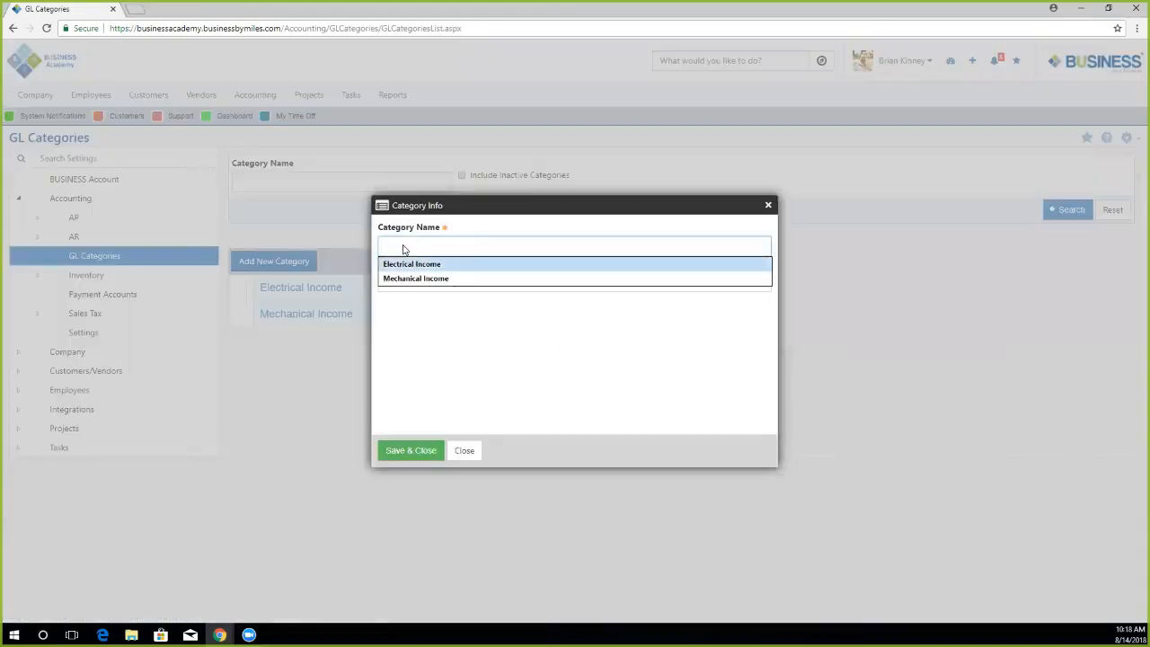
{"action": "left_click", "coordinate": [410, 281]}
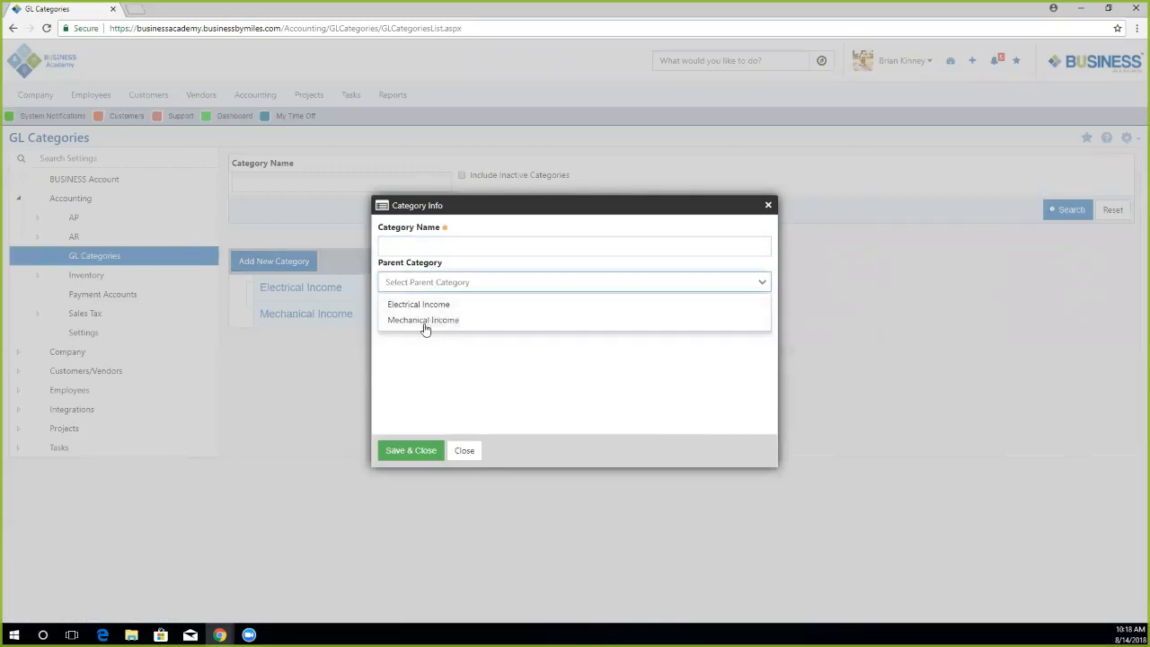
{"action": "left_click", "coordinate": [479, 383]}
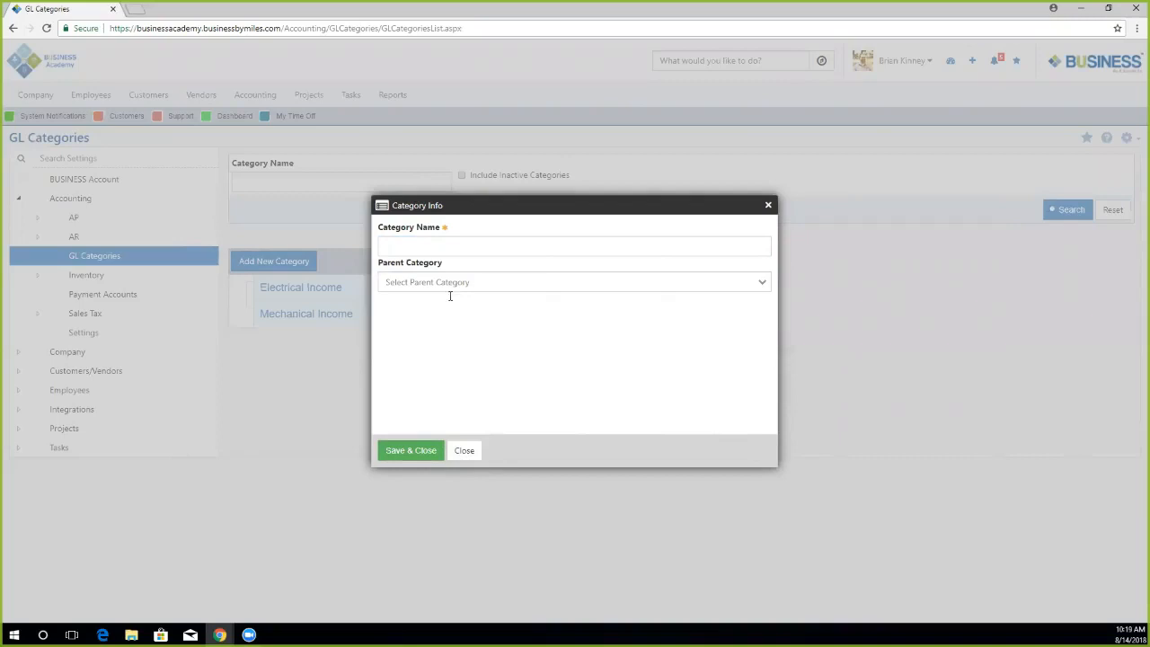
{"action": "left_click", "coordinate": [449, 250]}
{"action": "type", "text": "Boston"}
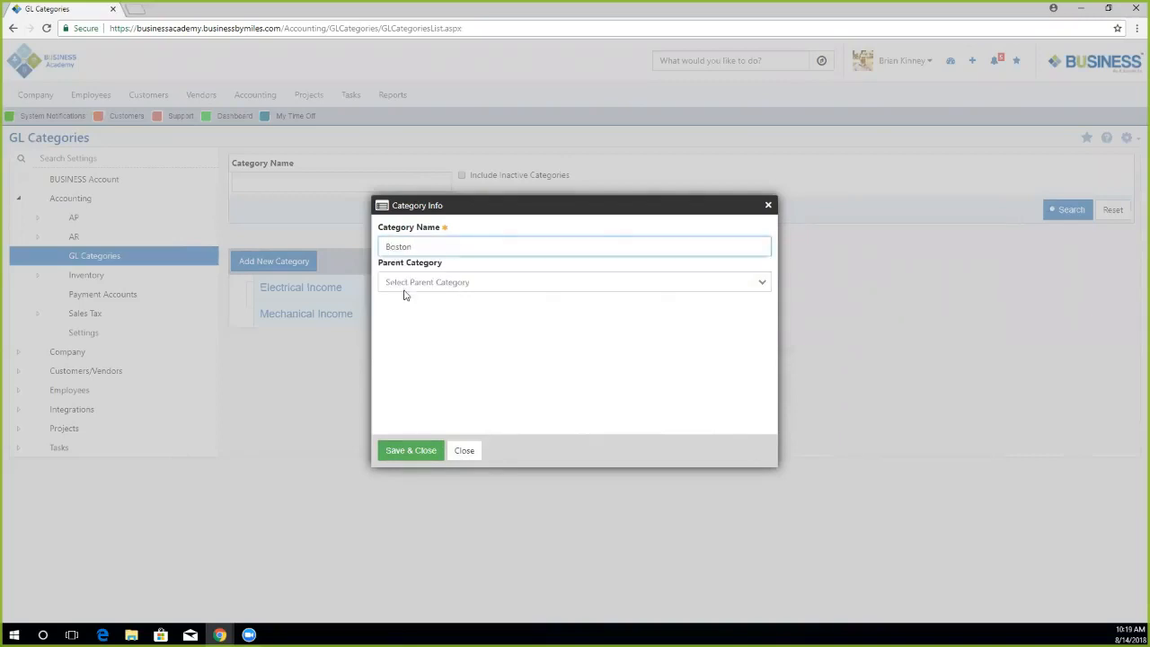
{"action": "left_click", "coordinate": [407, 448]}
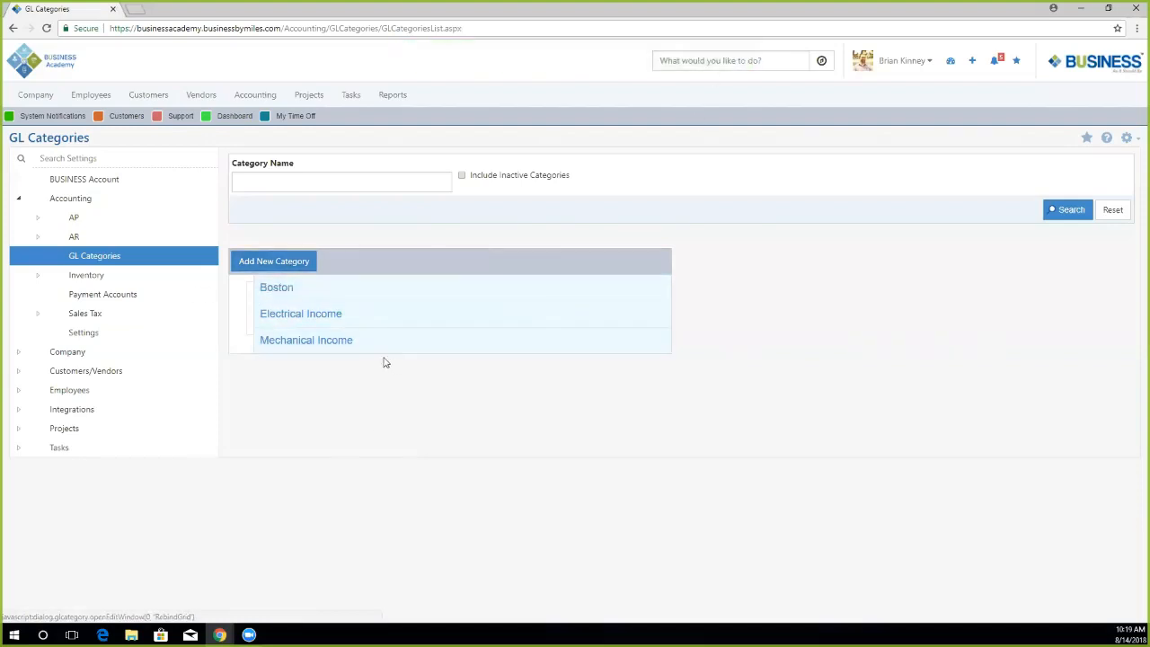
Edit the Boston category to make Electrical Income its parent category and save it.
{"action": "left_click", "coordinate": [281, 292]}
{"action": "left_click", "coordinate": [485, 288]}
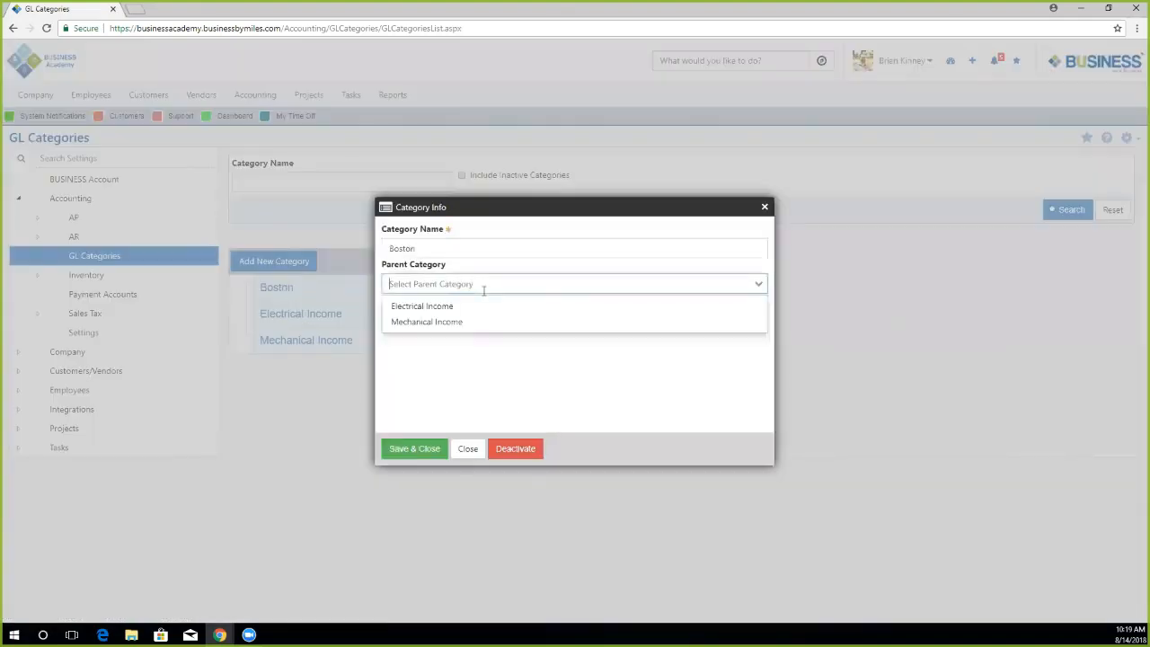
{"action": "left_click", "coordinate": [415, 308]}
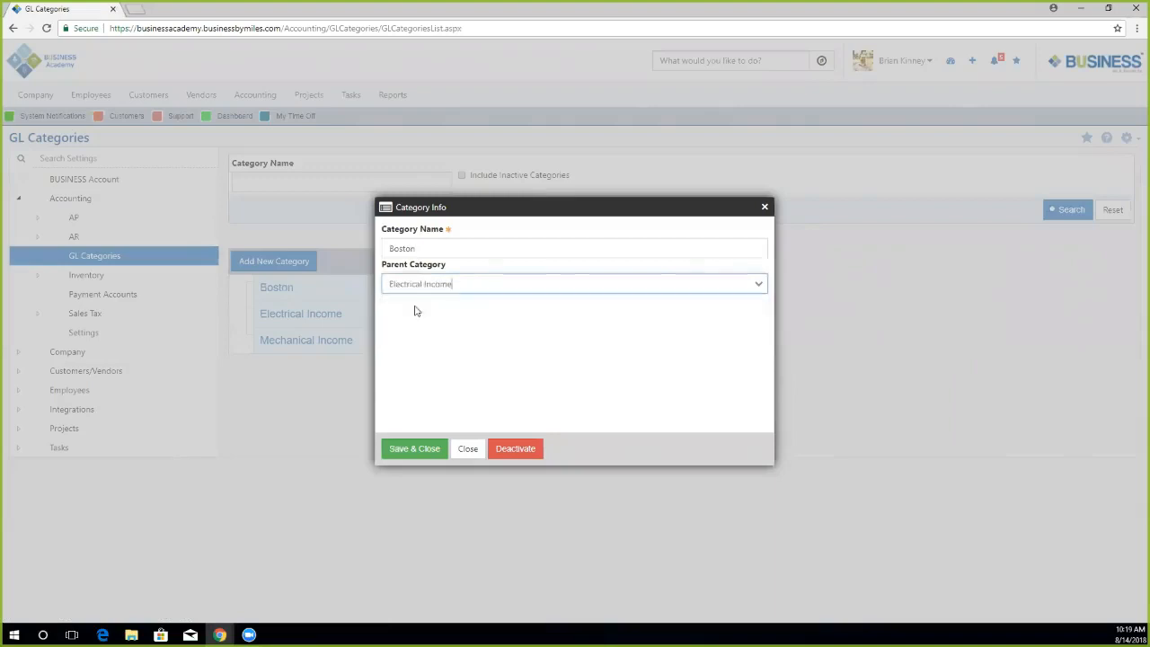
{"action": "left_click", "coordinate": [406, 455]}
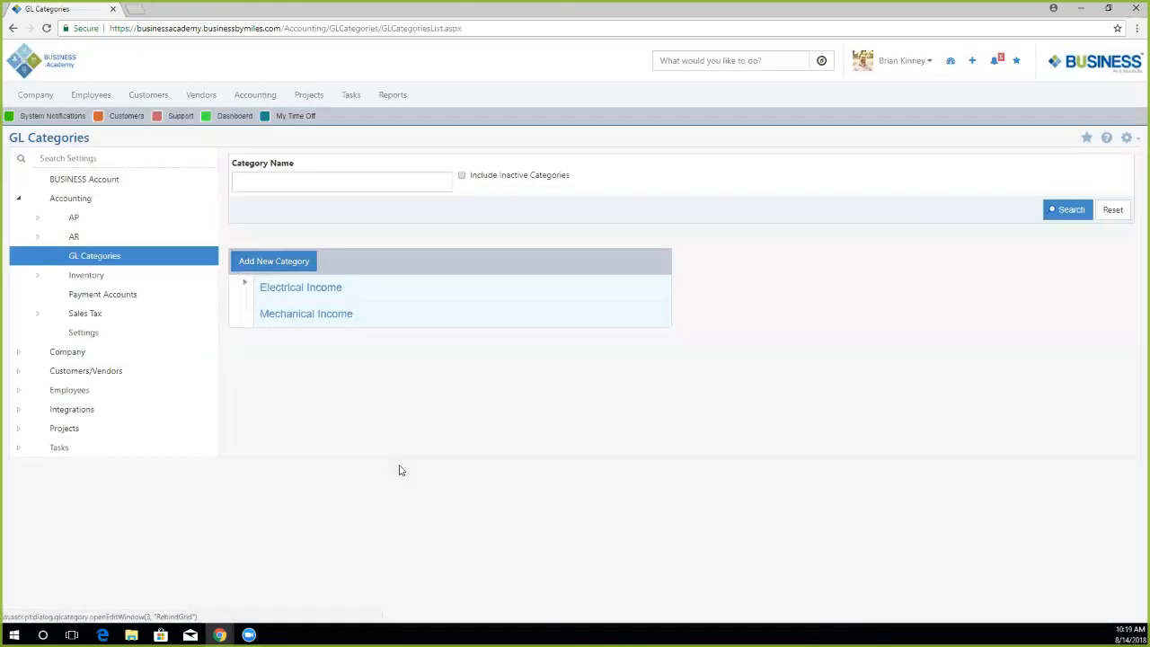
Expand the Electrical Income category and view the details of its Boston subcategory, closing them without changes.
{"action": "left_click", "coordinate": [243, 287]}
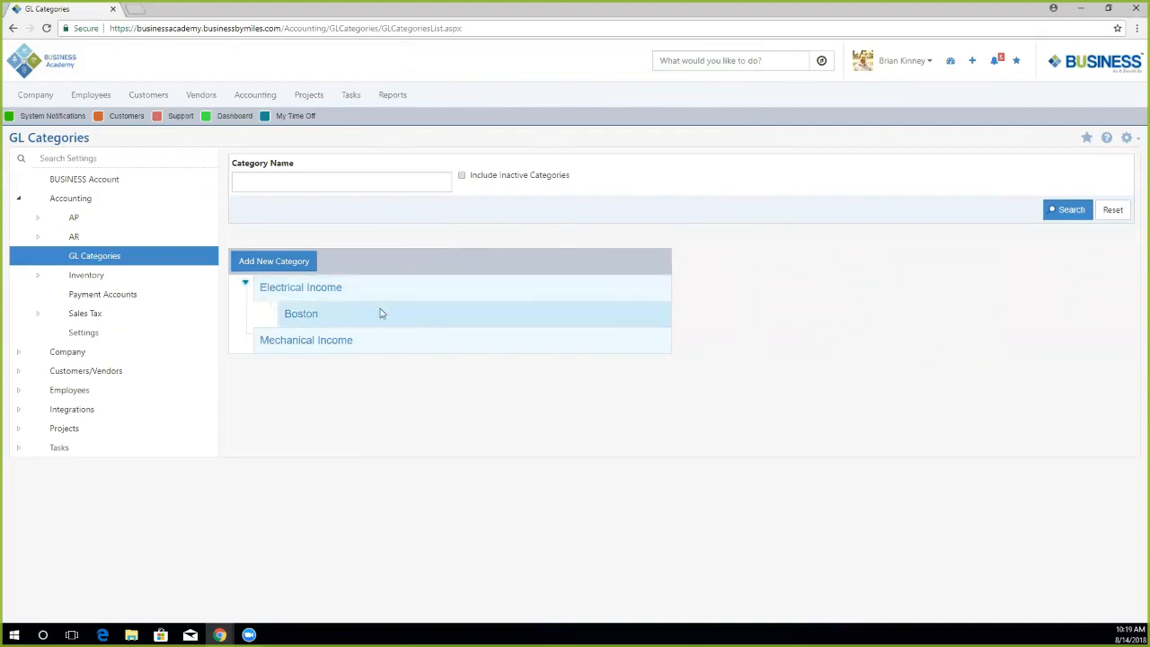
{"action": "left_click", "coordinate": [303, 314]}
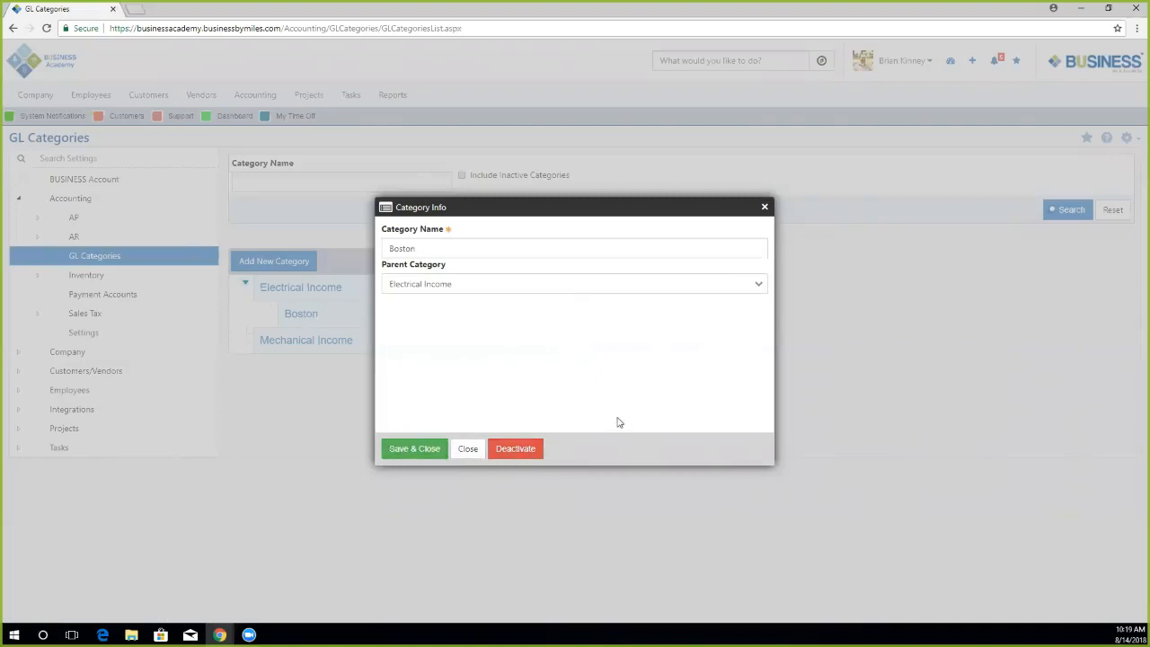
{"action": "left_click", "coordinate": [764, 207]}
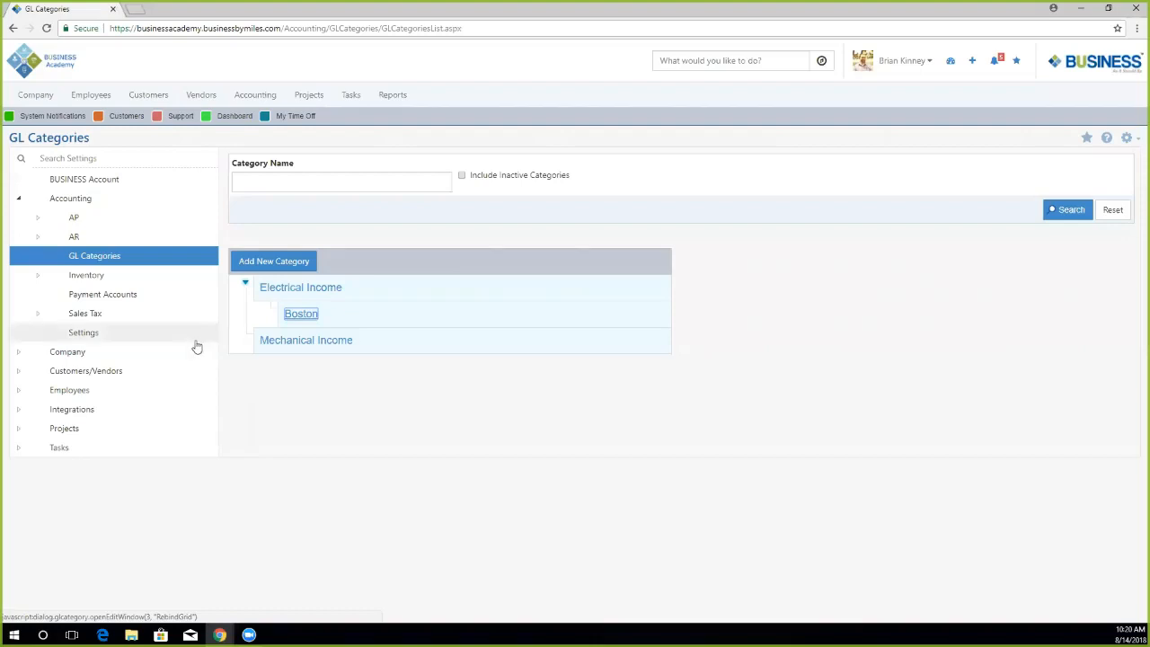
Open the Sales Tax setup, try the Cash Basis option, and save with sales tax owed as of Invoice Date (Accrual Basis).
{"action": "left_click", "coordinate": [39, 314]}
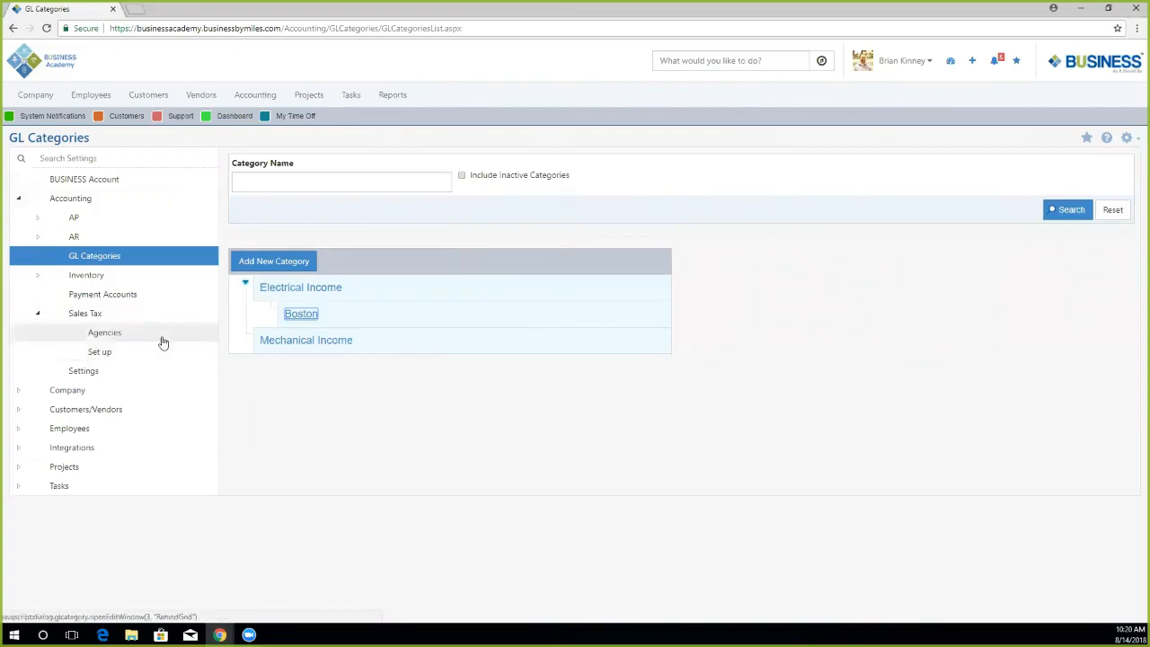
{"action": "left_click", "coordinate": [112, 358]}
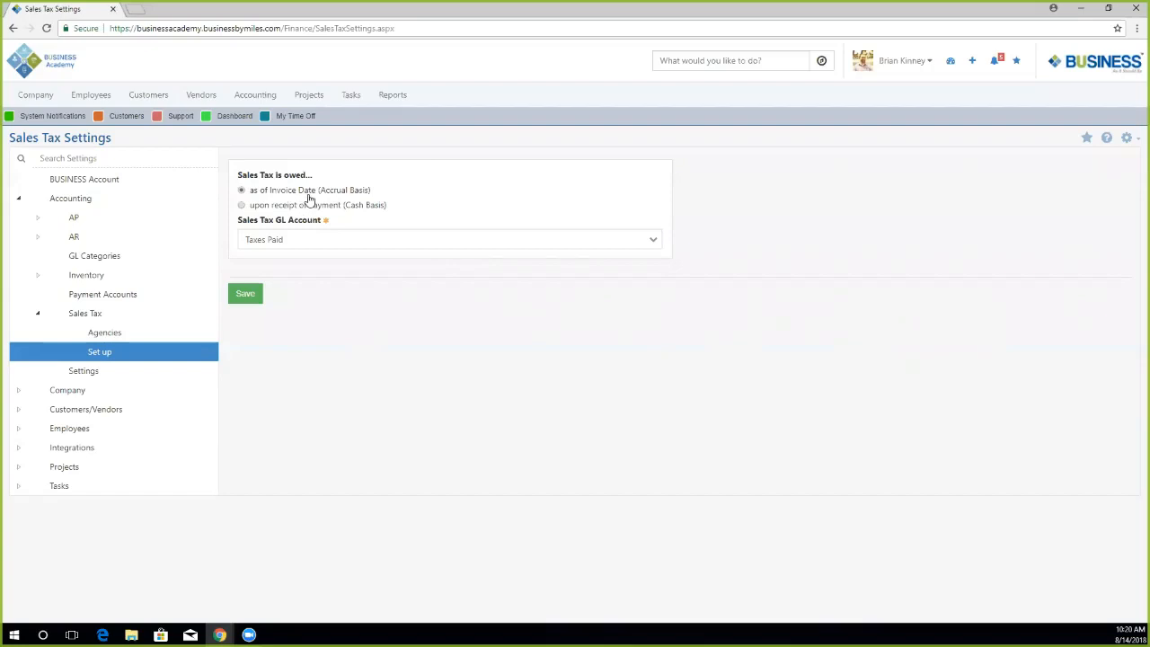
{"action": "left_click", "coordinate": [241, 206]}
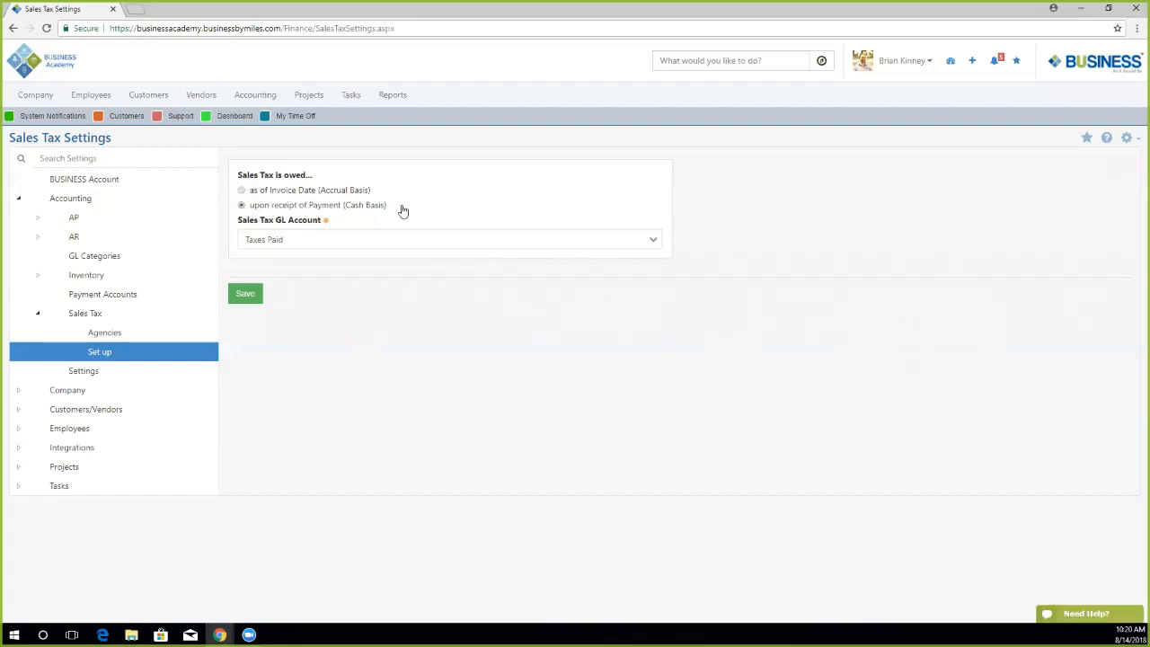
{"action": "left_click", "coordinate": [242, 191]}
{"action": "left_click", "coordinate": [253, 297]}
Open the Balance Sheet report and compare the total assets with the total equity and liabilities.
{"action": "left_click", "coordinate": [395, 103]}
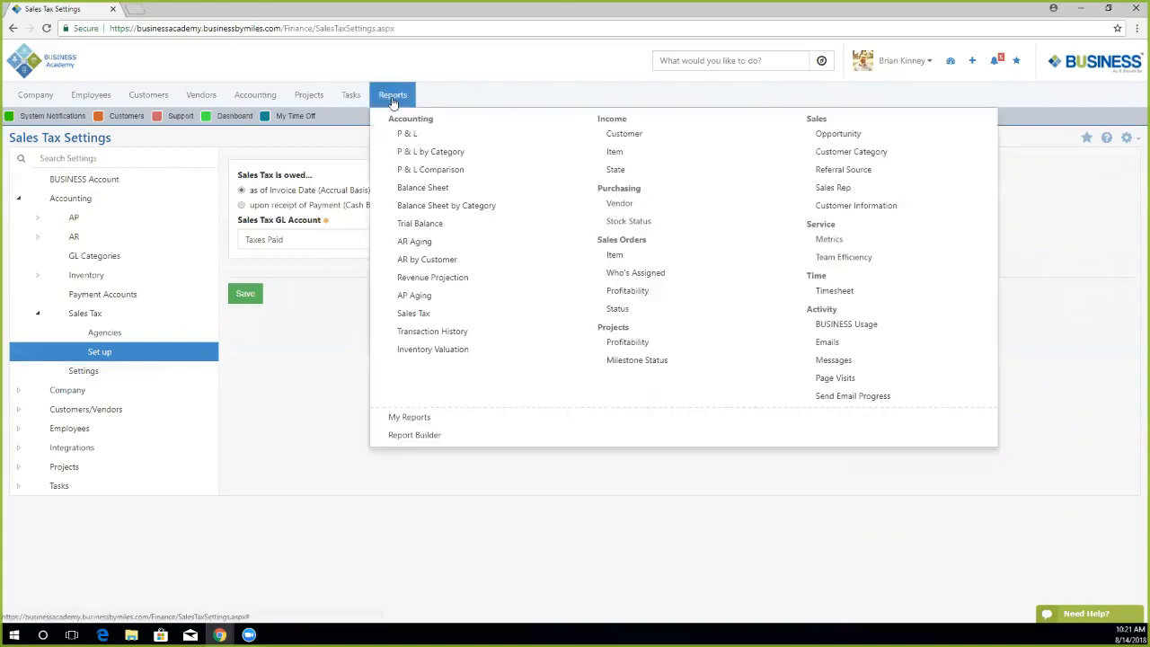
{"action": "left_click", "coordinate": [442, 188]}
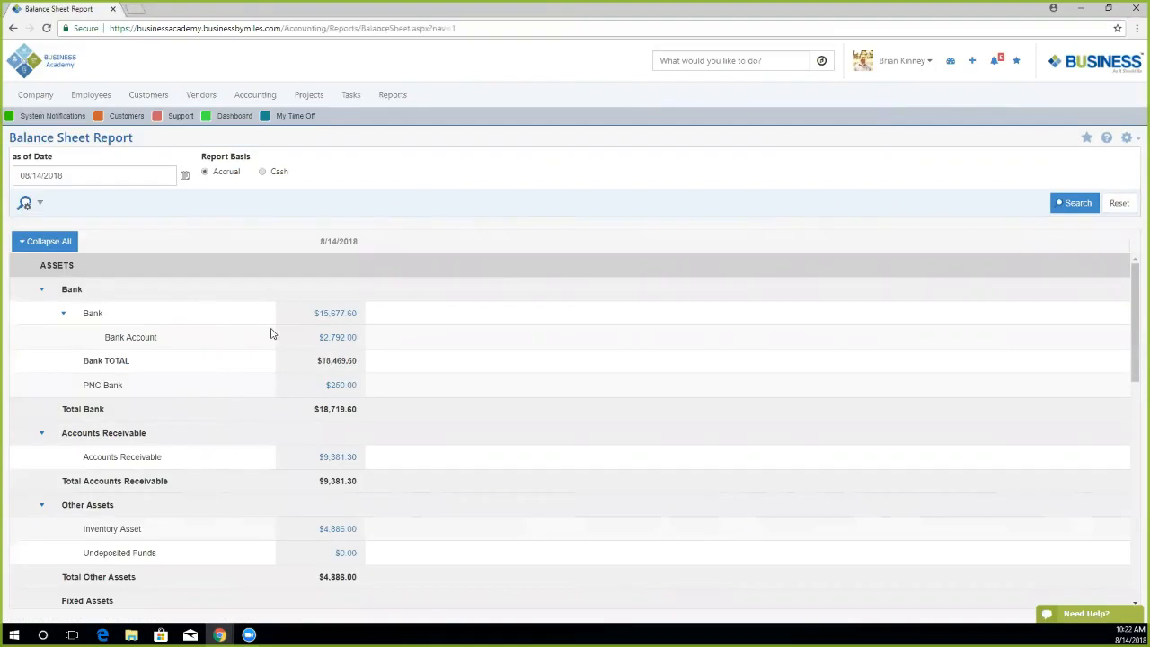
{"action": "left_click_drag", "start_coordinate": [1133, 283], "coordinate": [1133, 281]}
{"action": "scroll", "coordinate": [316, 485], "scroll_direction": "down", "scroll_amount": 5}
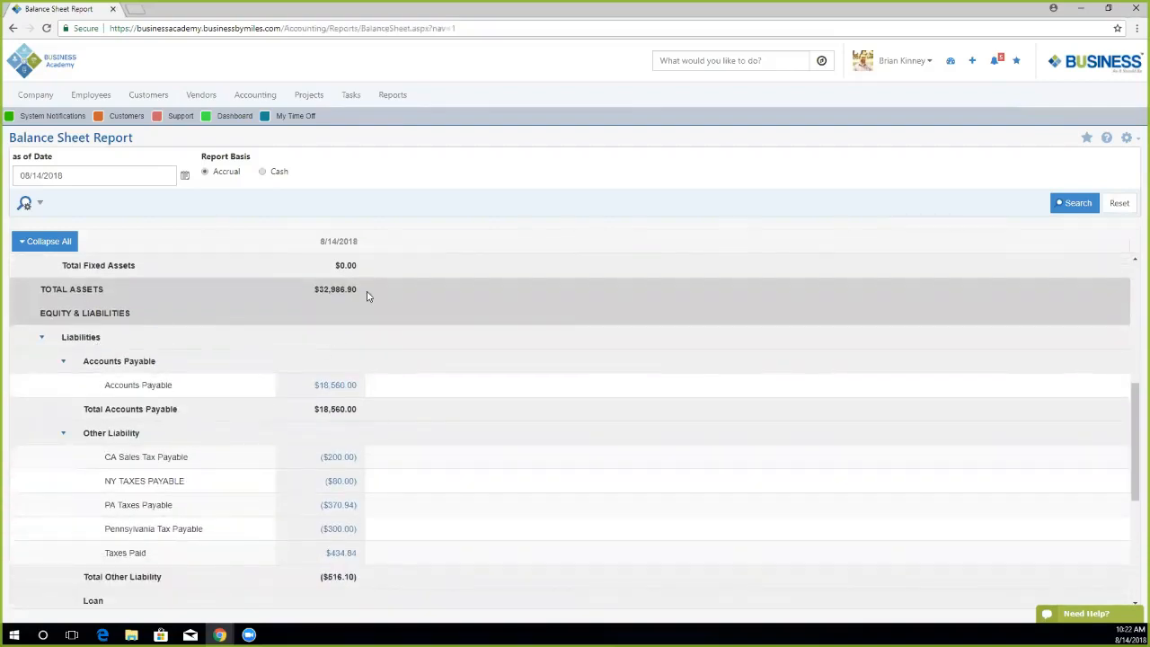
{"action": "left_click_drag", "start_coordinate": [358, 288], "coordinate": [308, 290]}
{"action": "scroll", "coordinate": [332, 346], "scroll_direction": "down", "scroll_amount": 3}
{"action": "left_click_drag", "start_coordinate": [316, 599], "coordinate": [370, 602]}
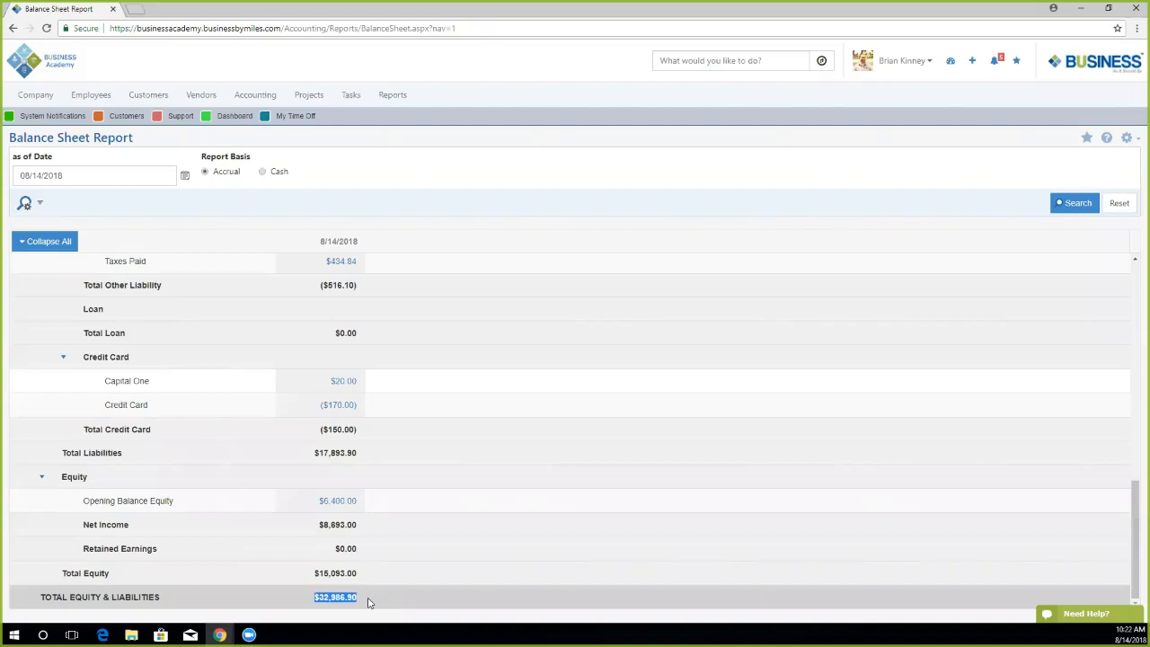
{"action": "scroll", "coordinate": [371, 482], "scroll_direction": "up", "scroll_amount": 2}
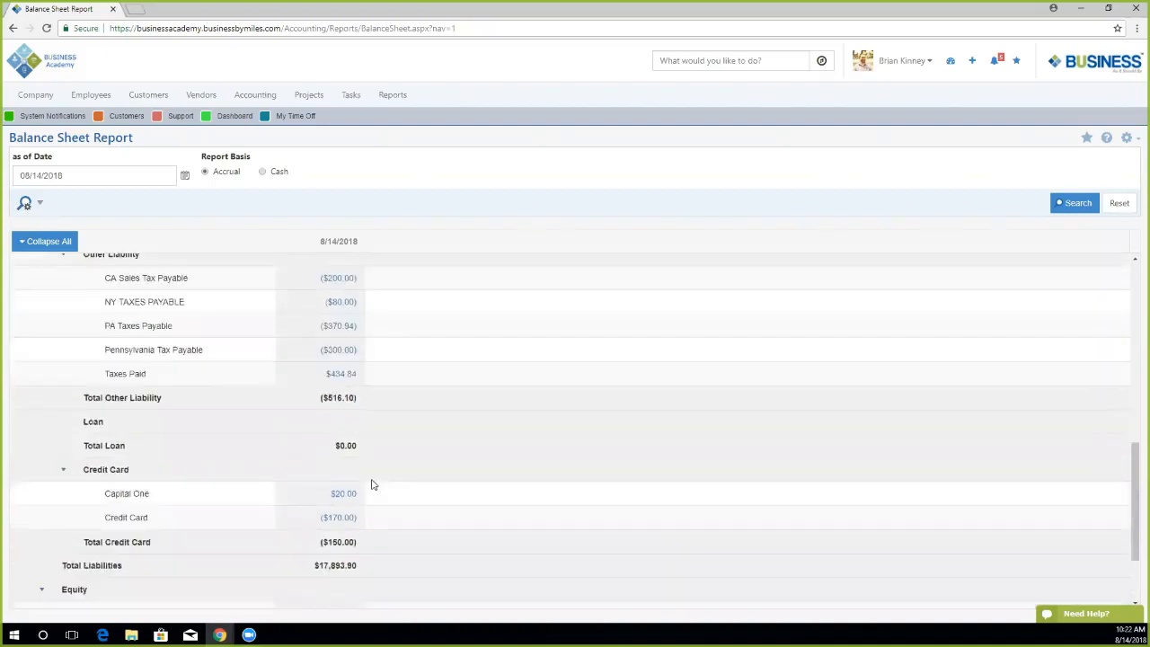
{"action": "scroll", "coordinate": [371, 485], "scroll_direction": "up", "scroll_amount": 10}
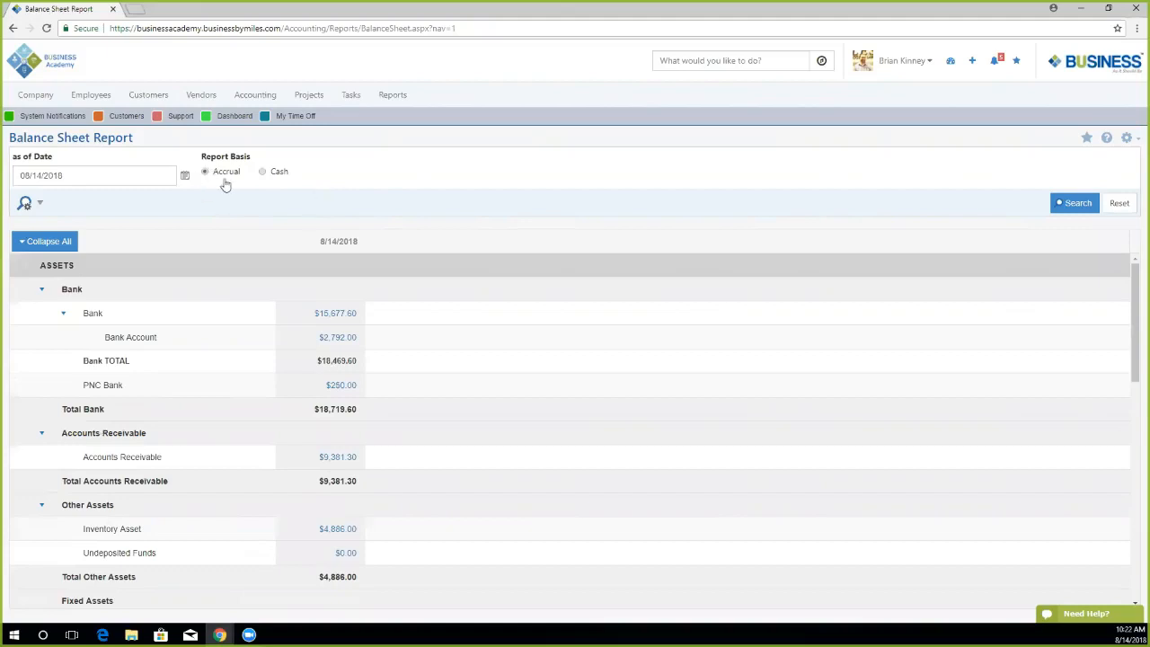
Run the Balance Sheet report as of 08/14/2018 on an Accrual basis and again on a Cash basis.
{"action": "left_click", "coordinate": [1077, 205]}
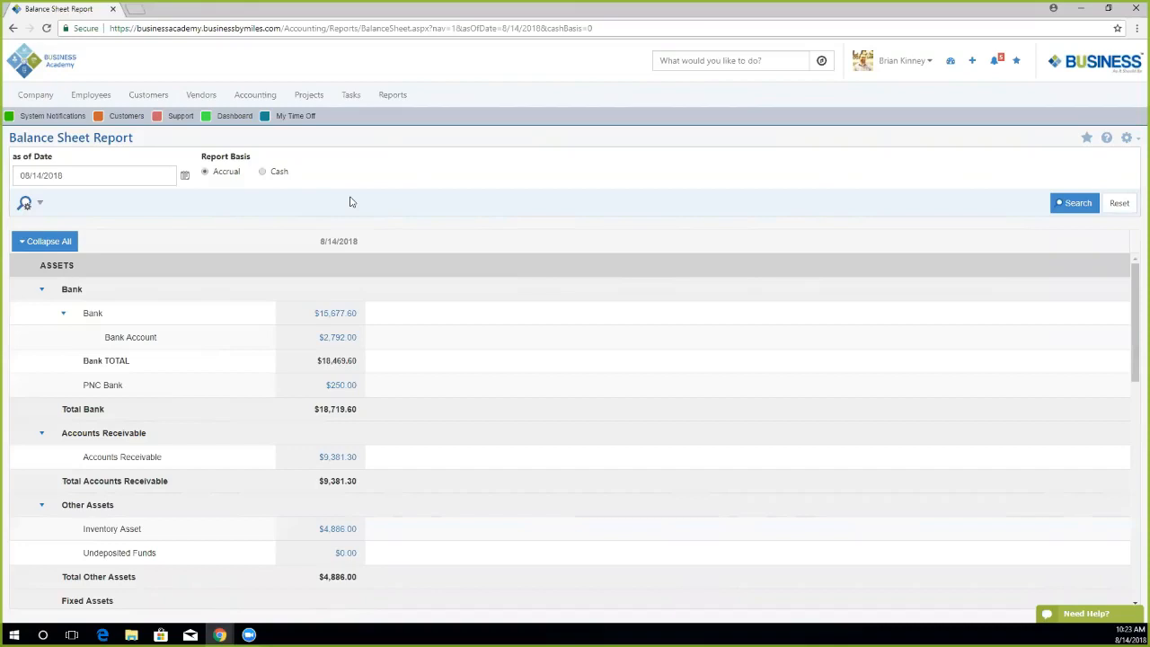
{"action": "left_click", "coordinate": [263, 172]}
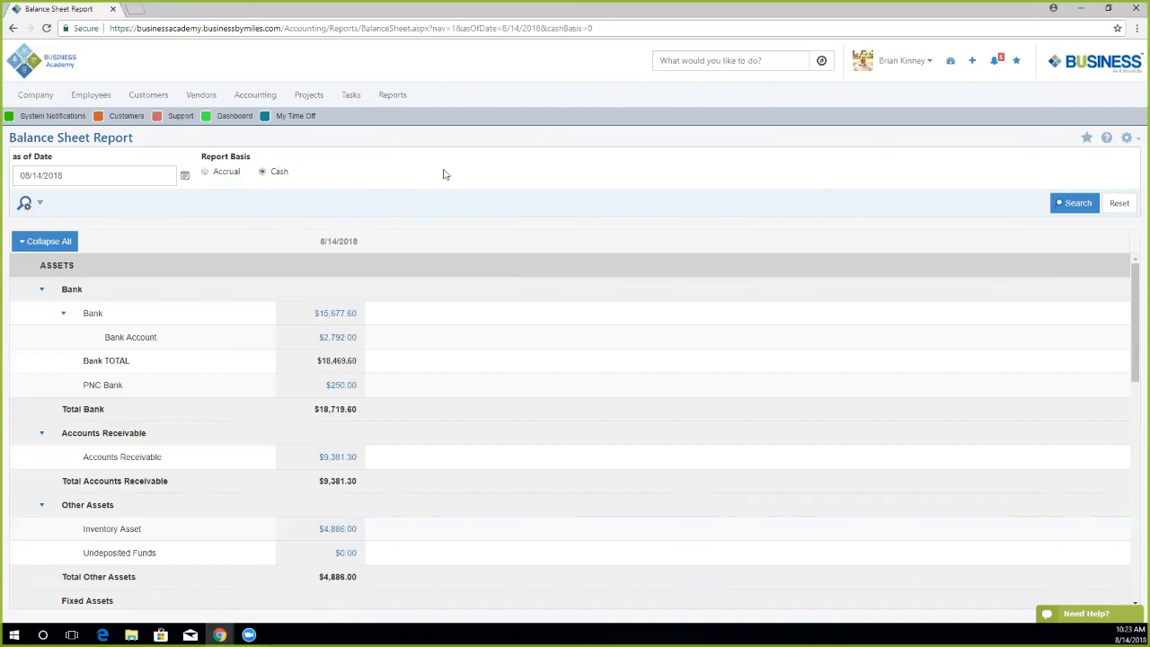
{"action": "left_click", "coordinate": [1078, 203]}
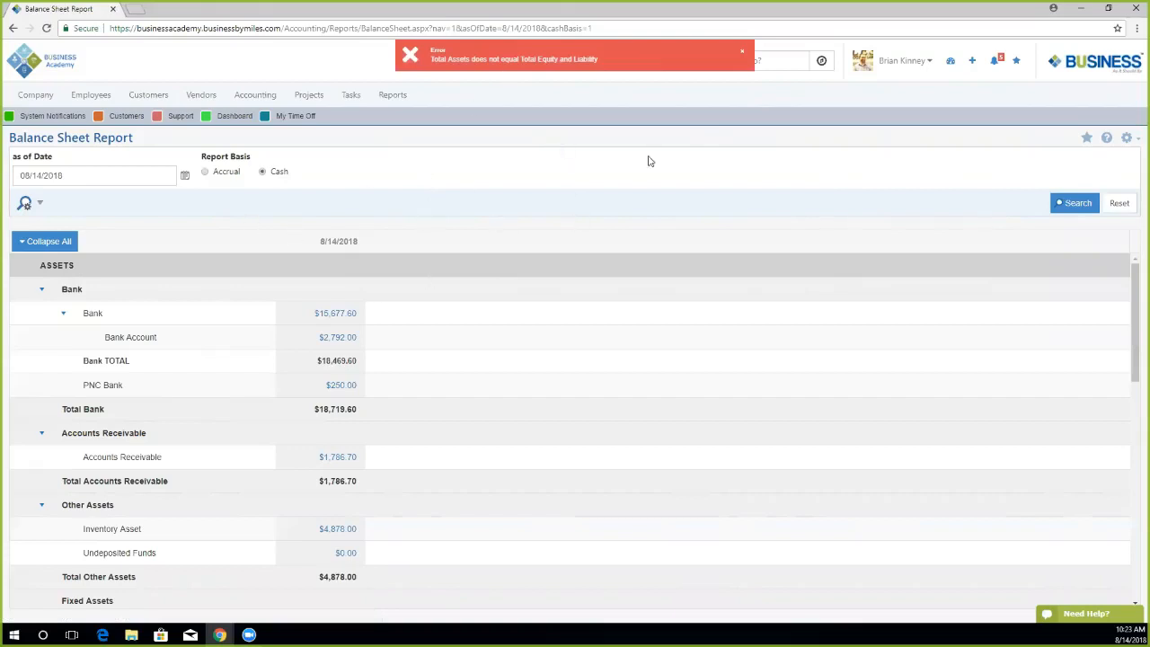
Dismiss the error notice and compare total assets with total equity and liabilities in the Cash-basis Balance Sheet.
{"action": "scroll", "coordinate": [521, 396], "scroll_direction": "down", "scroll_amount": 5}
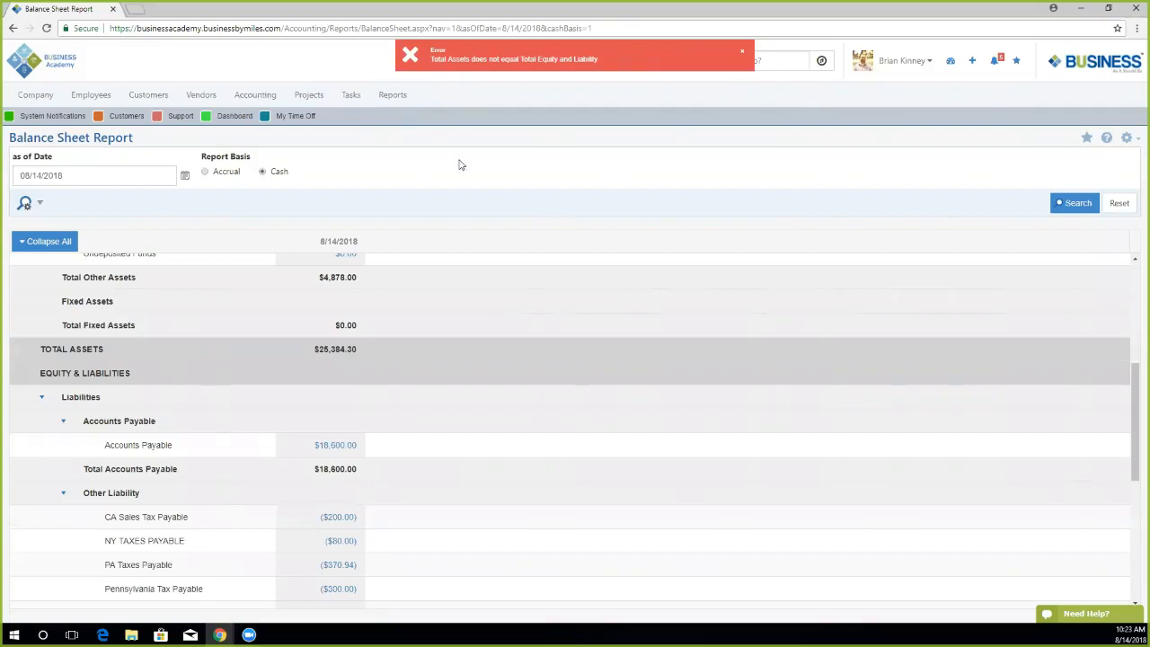
{"action": "left_click", "coordinate": [738, 52]}
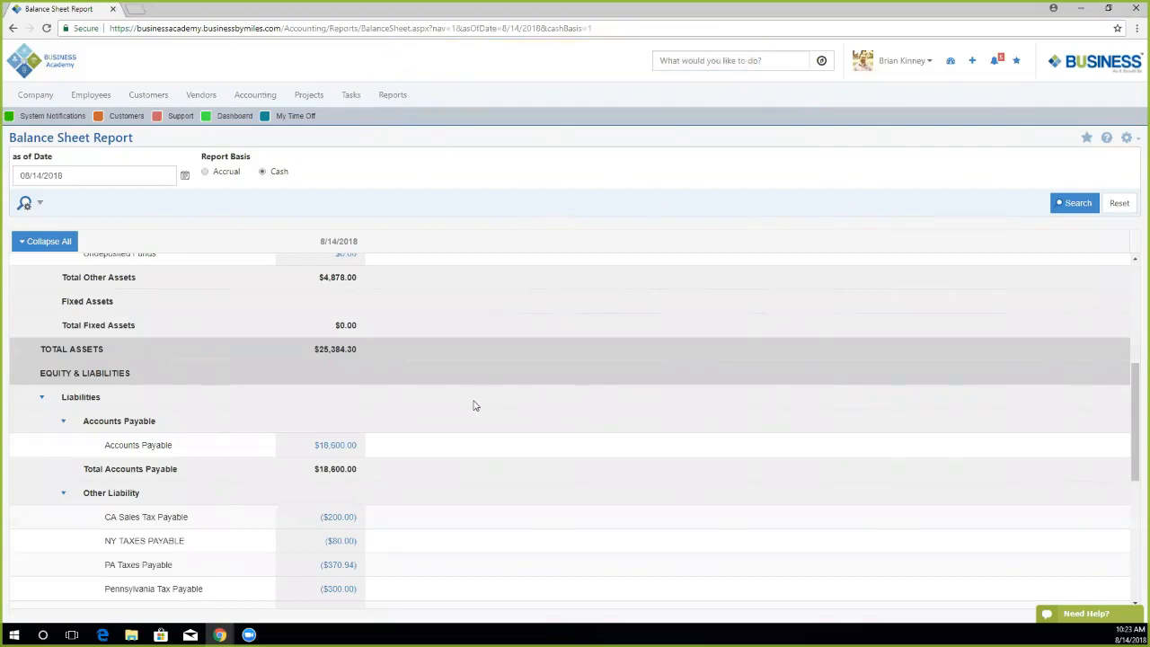
{"action": "scroll", "coordinate": [472, 404], "scroll_direction": "down", "scroll_amount": 4}
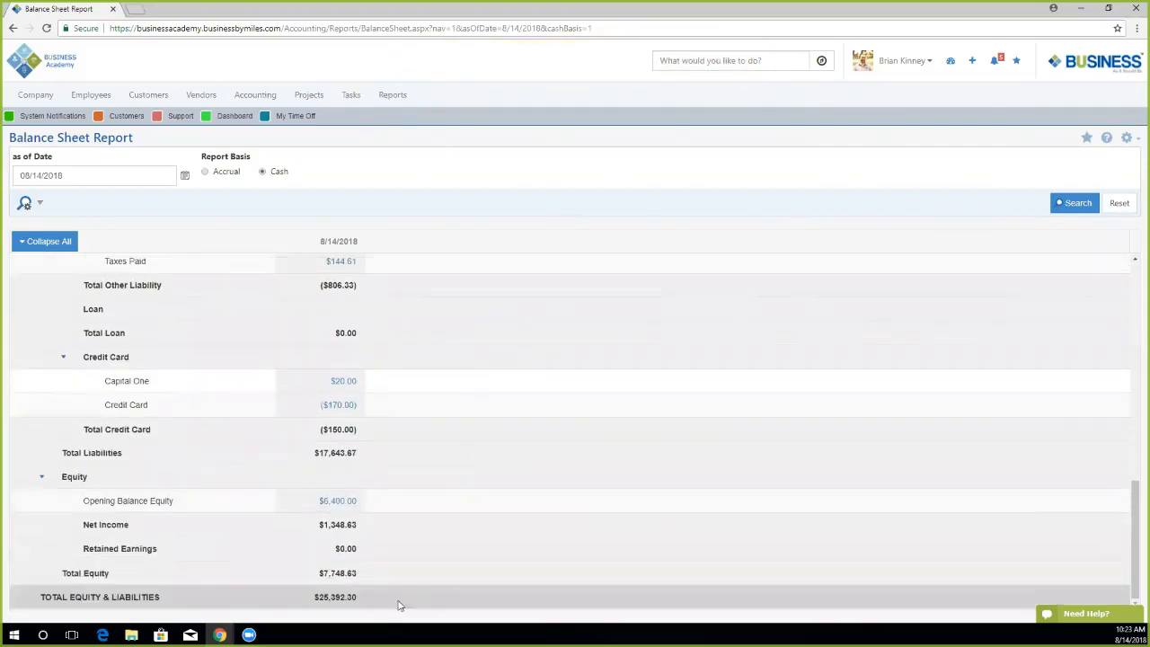
{"action": "left_click_drag", "start_coordinate": [364, 600], "coordinate": [307, 600]}
{"action": "left_click", "coordinate": [448, 493]}
{"action": "scroll", "coordinate": [440, 490], "scroll_direction": "up", "scroll_amount": 3}
{"action": "scroll", "coordinate": [387, 404], "scroll_direction": "up", "scroll_amount": 1}
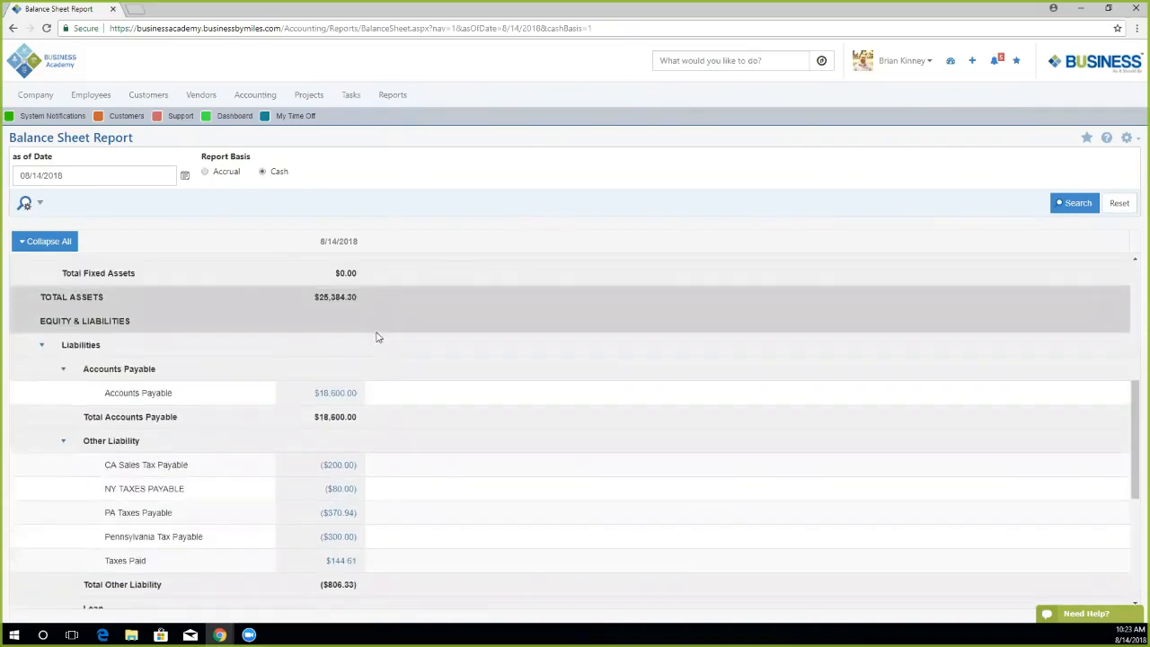
{"action": "left_click_drag", "start_coordinate": [373, 304], "coordinate": [298, 304]}
{"action": "left_click", "coordinate": [426, 178]}
{"action": "scroll", "coordinate": [240, 324], "scroll_direction": "up", "scroll_amount": 1}
{"action": "scroll", "coordinate": [235, 305], "scroll_direction": "up", "scroll_amount": 4}
Run the Balance Sheet report on an Accrual basis and compare total assets with total equity and liabilities.
{"action": "left_click", "coordinate": [205, 172]}
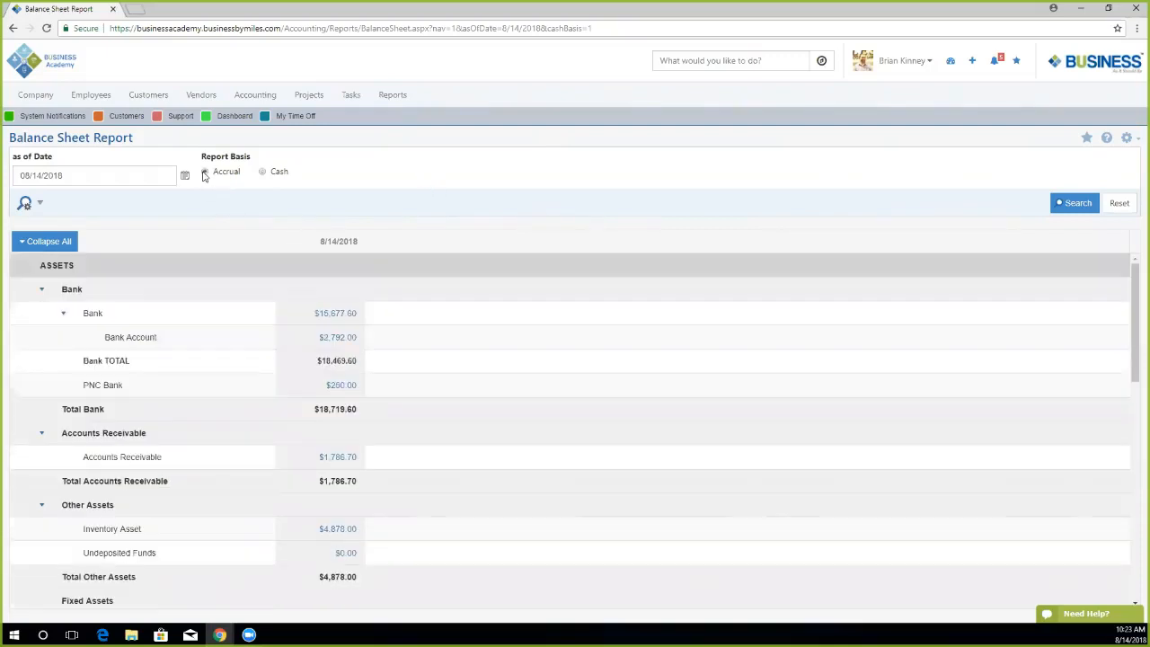
{"action": "left_click", "coordinate": [1073, 204]}
{"action": "scroll", "coordinate": [476, 384], "scroll_direction": "down", "scroll_amount": 5}
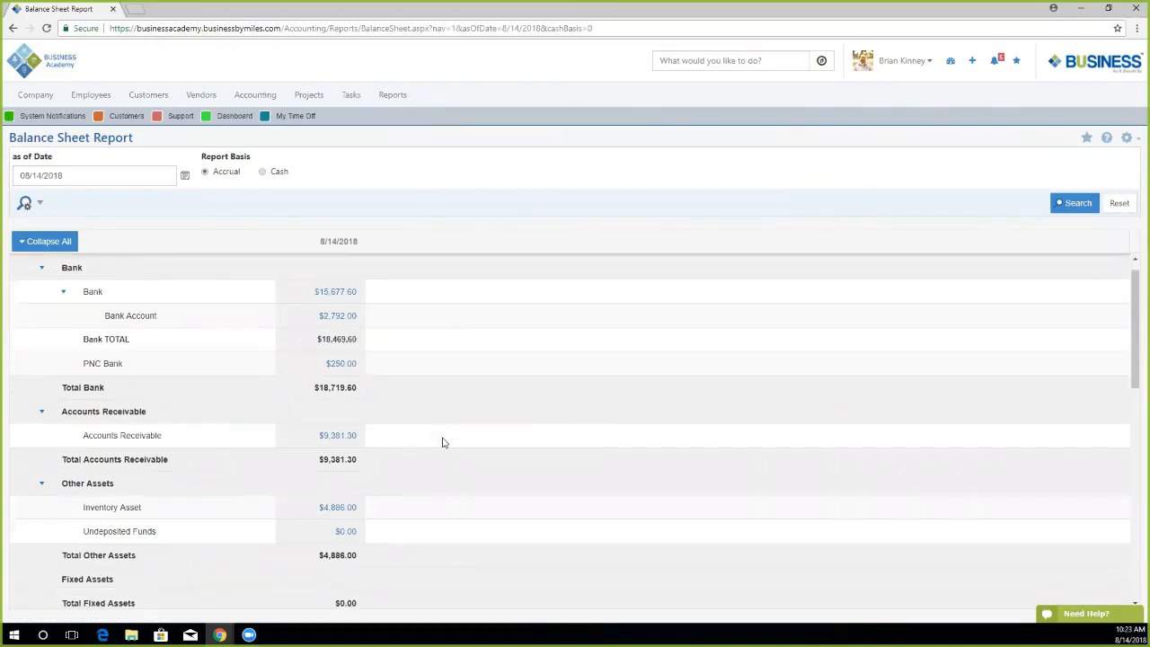
{"action": "left_click_drag", "start_coordinate": [364, 289], "coordinate": [315, 291]}
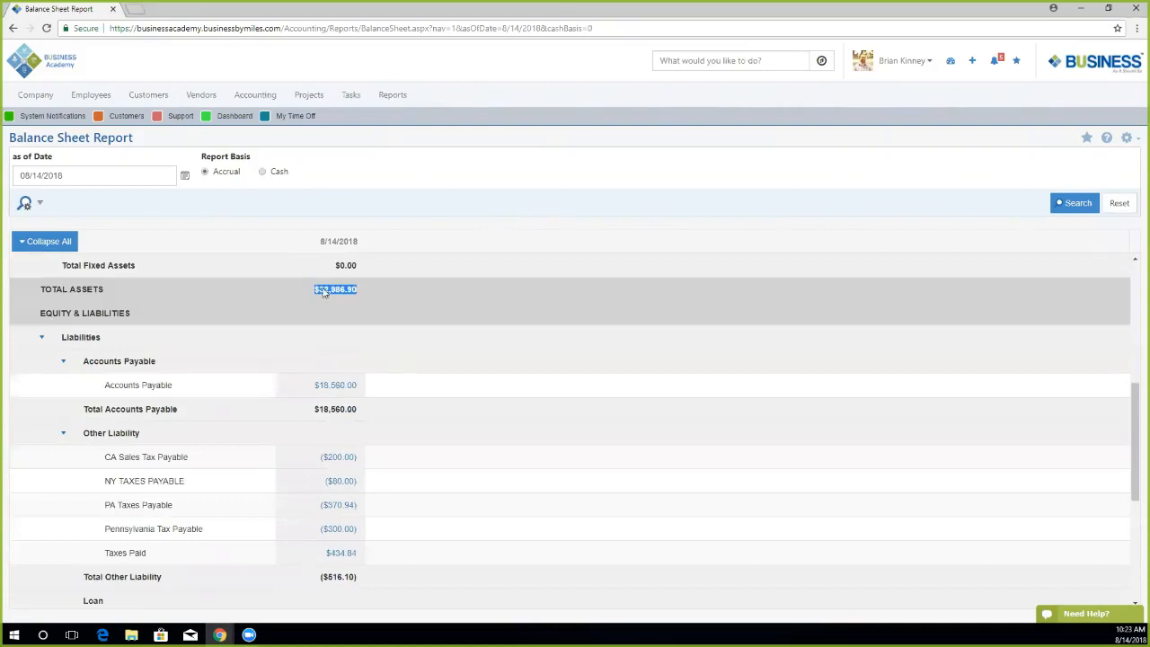
{"action": "scroll", "coordinate": [473, 446], "scroll_direction": "down", "scroll_amount": 5}
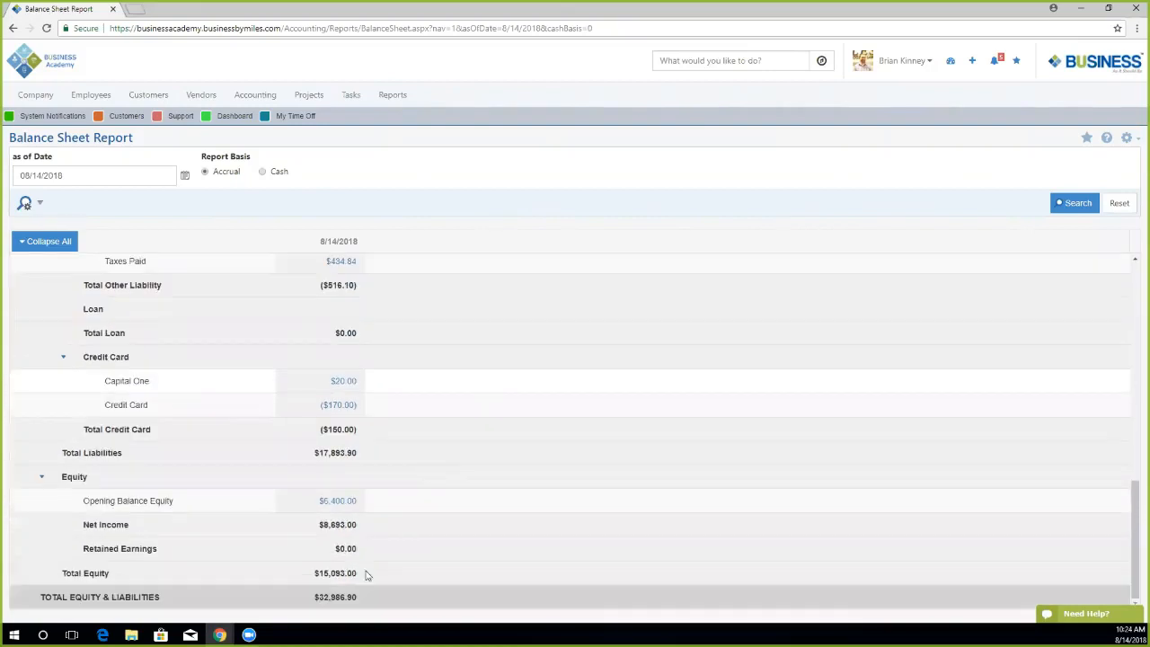
{"action": "left_click_drag", "start_coordinate": [355, 597], "coordinate": [292, 609]}
{"action": "left_click", "coordinate": [287, 599]}
{"action": "scroll", "coordinate": [365, 559], "scroll_direction": "up", "scroll_amount": 3}
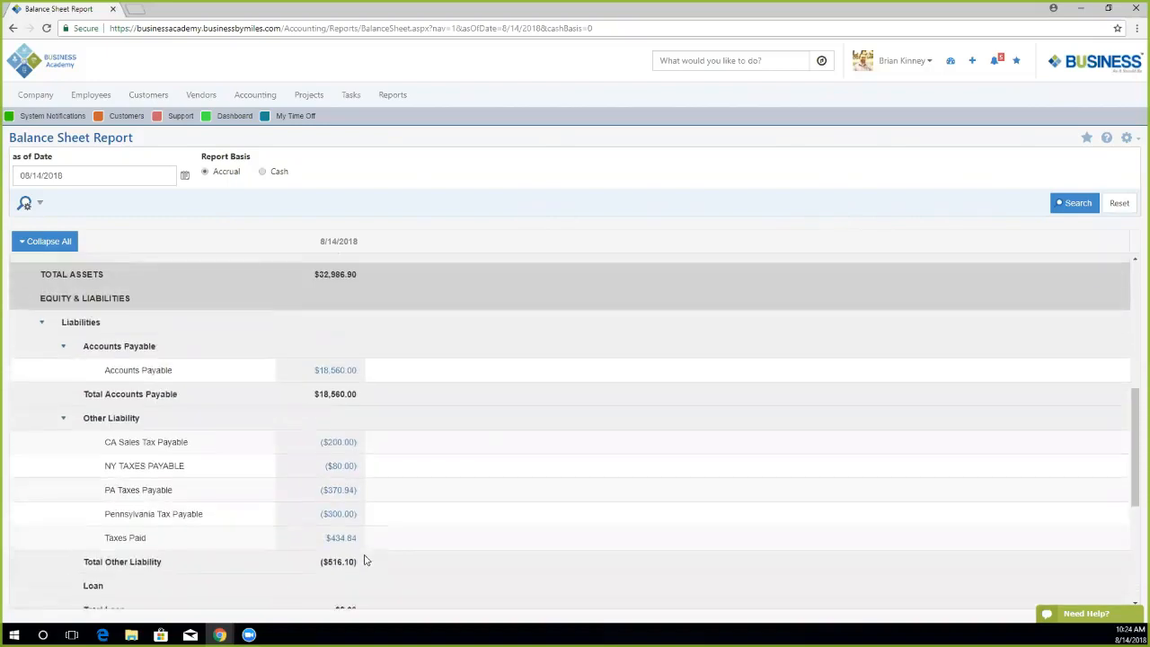
{"action": "scroll", "coordinate": [363, 557], "scroll_direction": "up", "scroll_amount": 4}
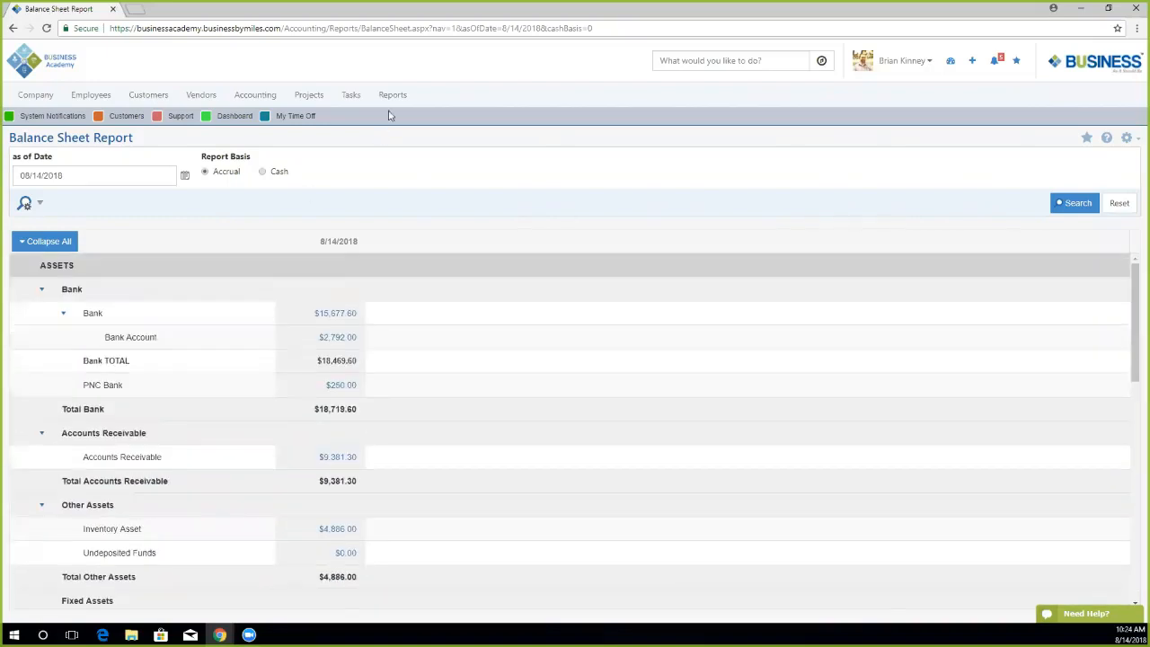
Open the Balance Sheet by Category report and examine the asset figures across the category columns.
{"action": "mouse_move", "coordinate": [391, 96]}
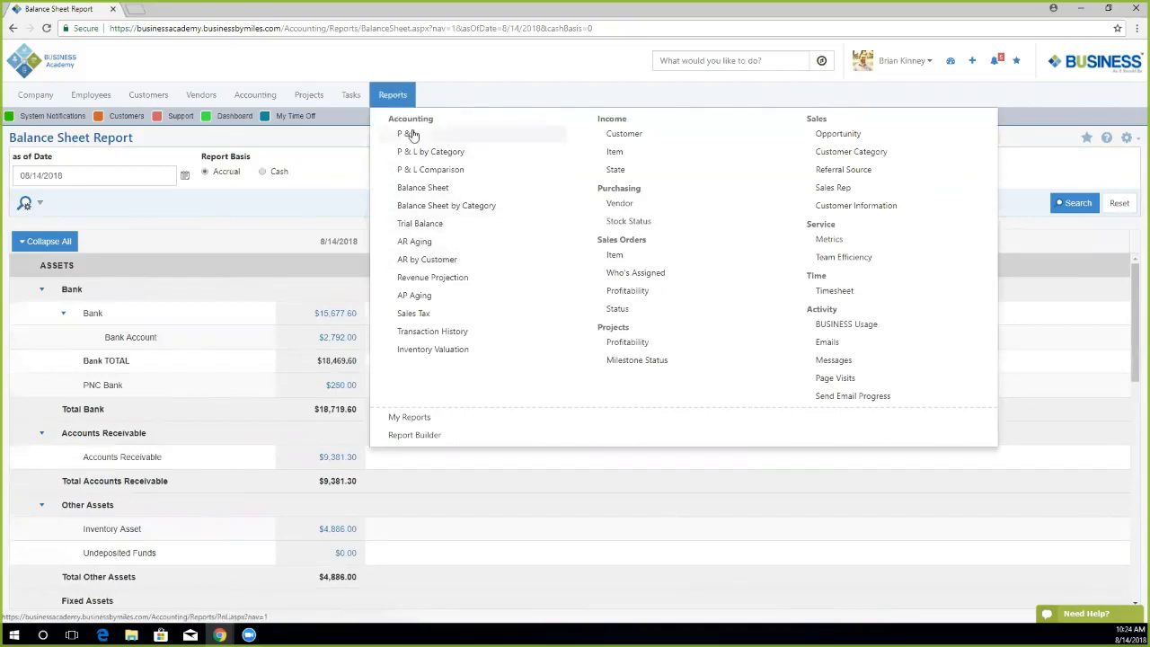
{"action": "left_click", "coordinate": [406, 135]}
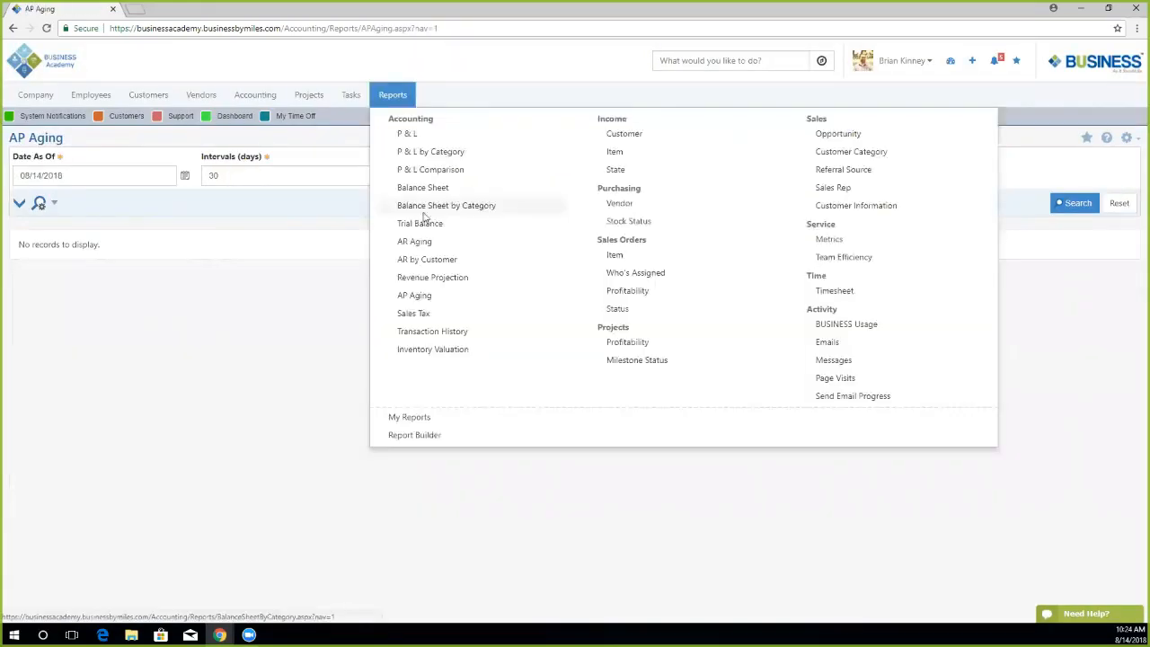
{"action": "left_click", "coordinate": [422, 208]}
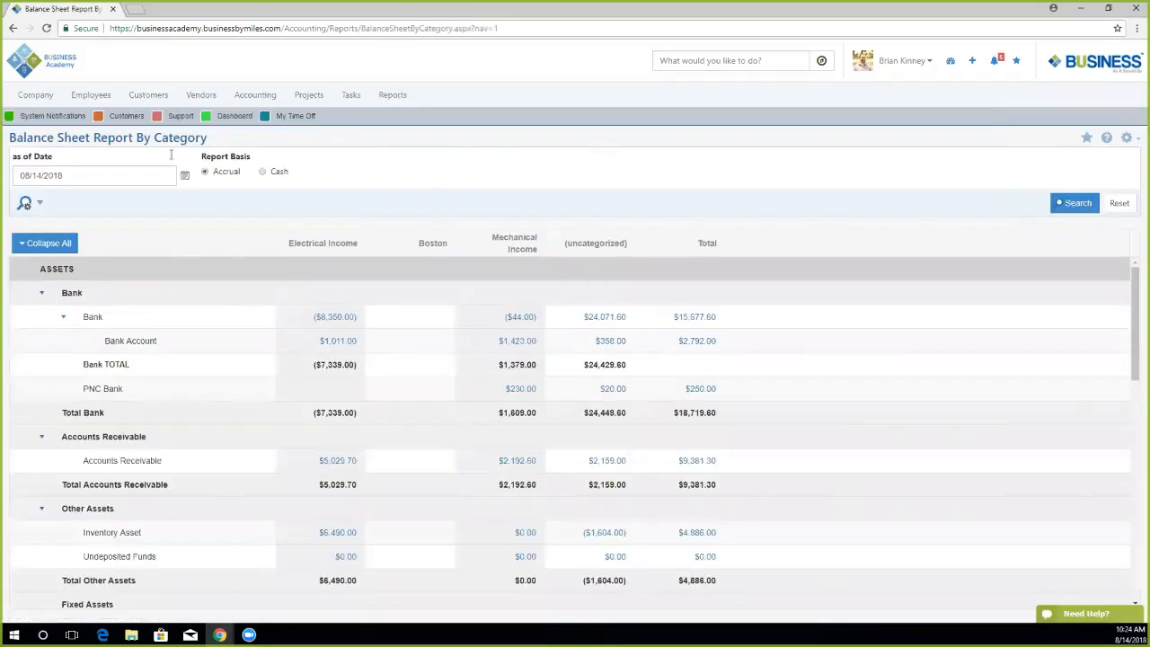
{"action": "left_click_drag", "start_coordinate": [285, 243], "coordinate": [669, 251]}
{"action": "left_click", "coordinate": [669, 252]}
{"action": "scroll", "coordinate": [356, 336], "scroll_direction": "down", "scroll_amount": 1}
{"action": "scroll", "coordinate": [356, 336], "scroll_direction": "down", "scroll_amount": 3}
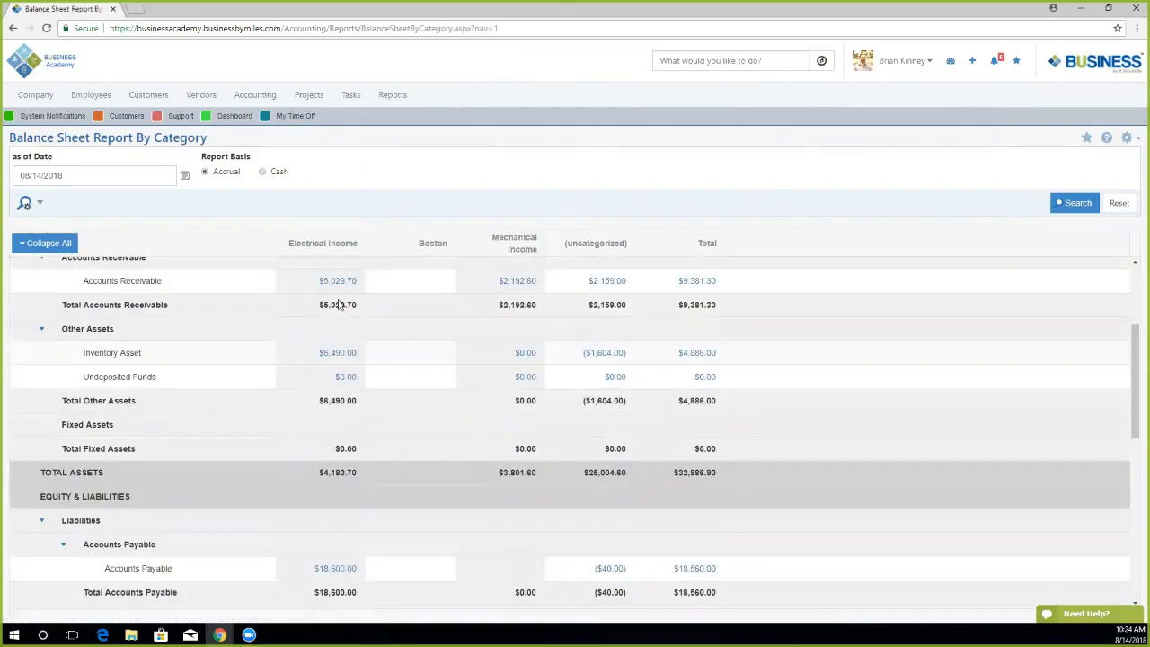
{"action": "scroll", "coordinate": [358, 480], "scroll_direction": "up", "scroll_amount": 3}
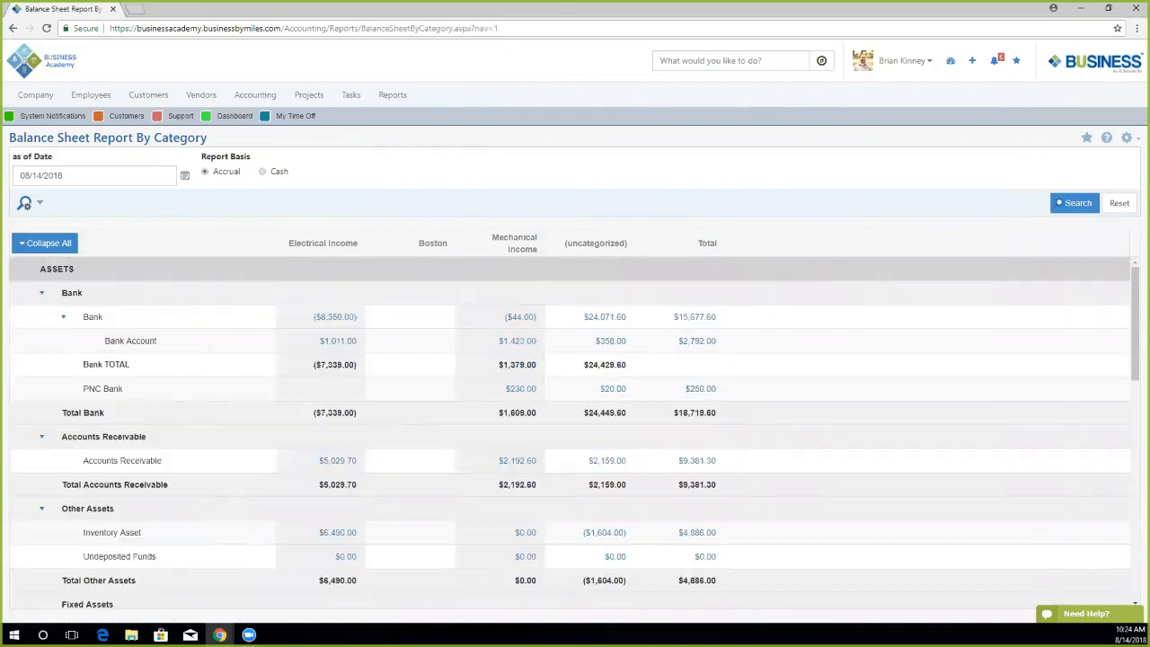
Open the Sales Tax Agencies list in the company's Accounting settings.
{"action": "left_click", "coordinate": [36, 97]}
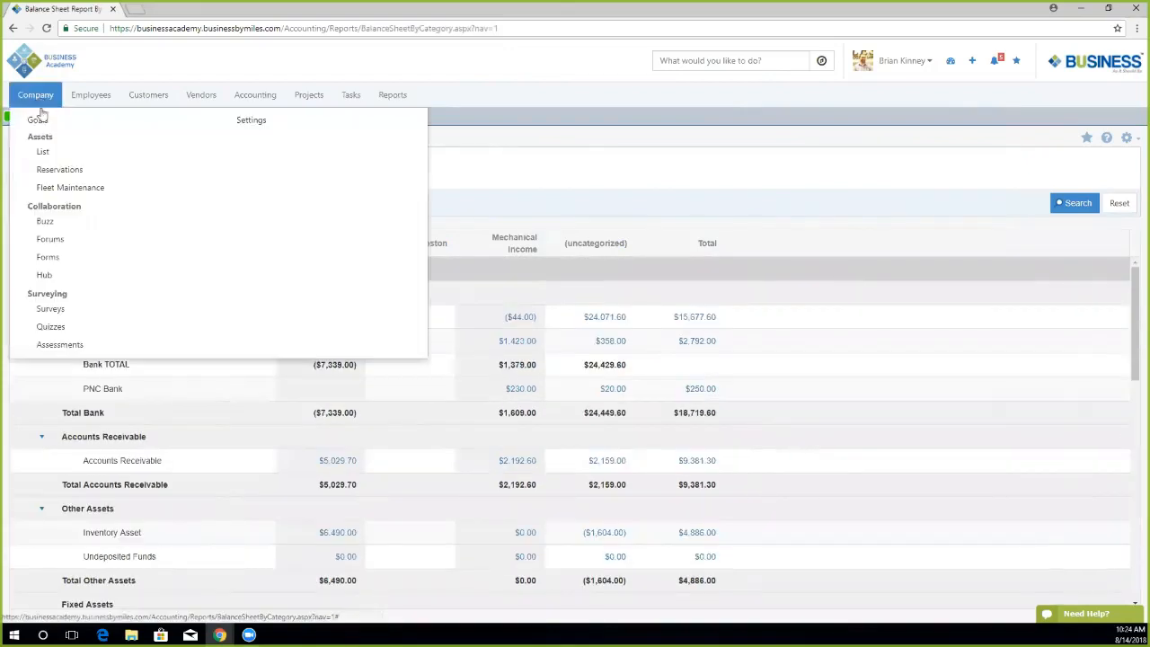
{"action": "left_click", "coordinate": [263, 120]}
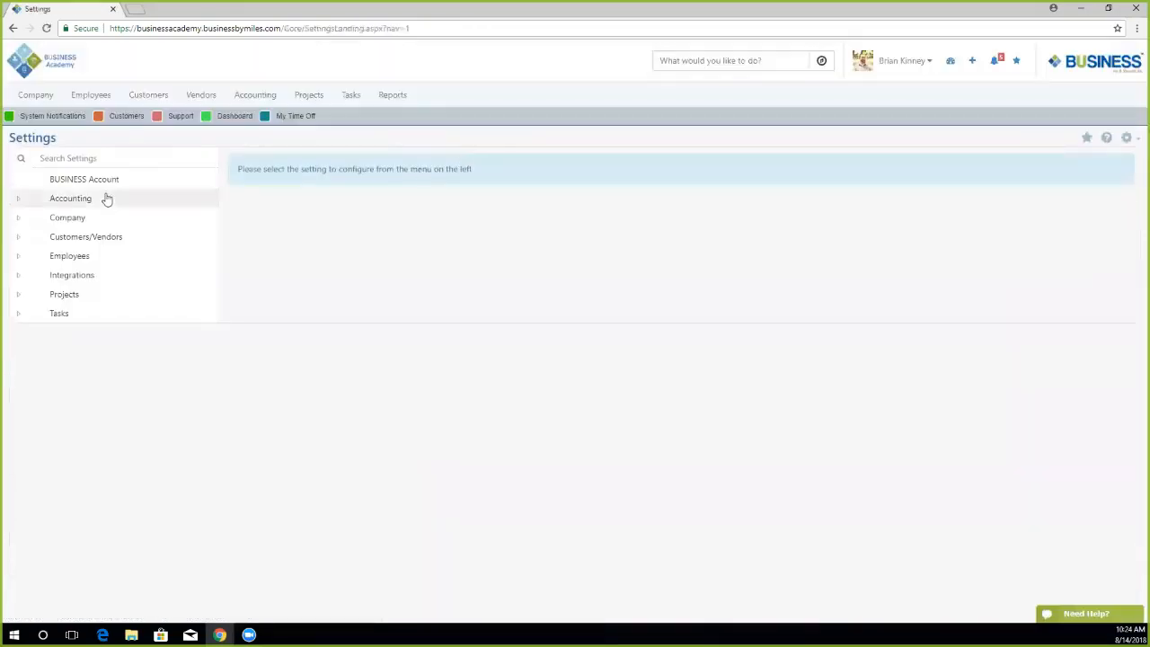
{"action": "left_click", "coordinate": [17, 199]}
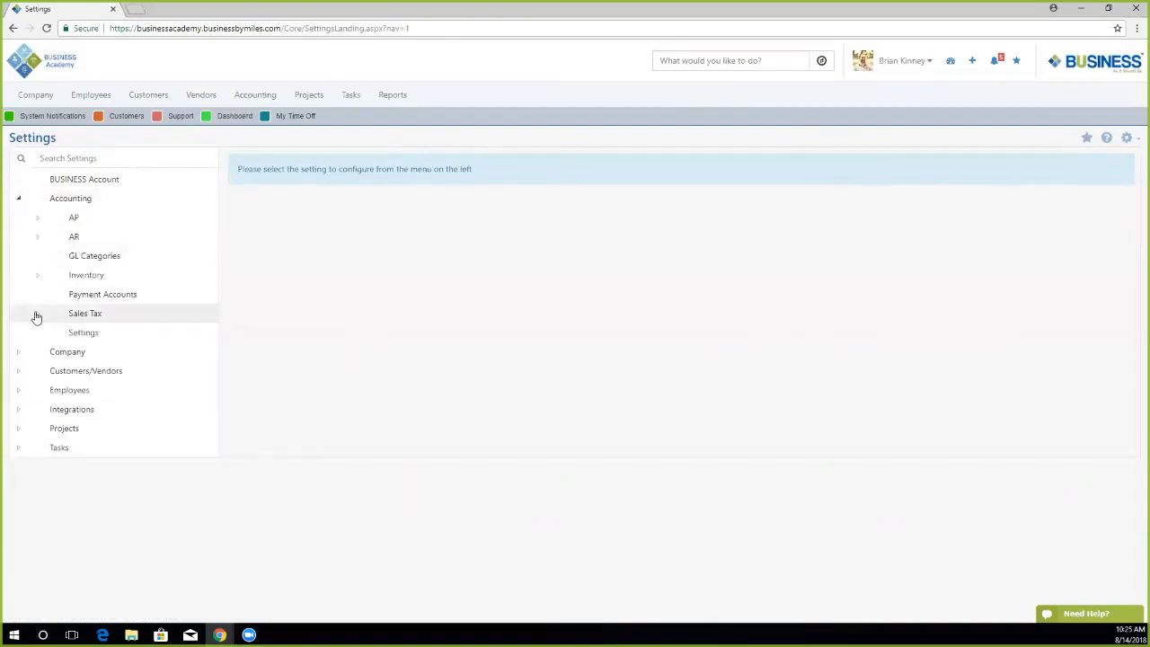
{"action": "left_click", "coordinate": [37, 315]}
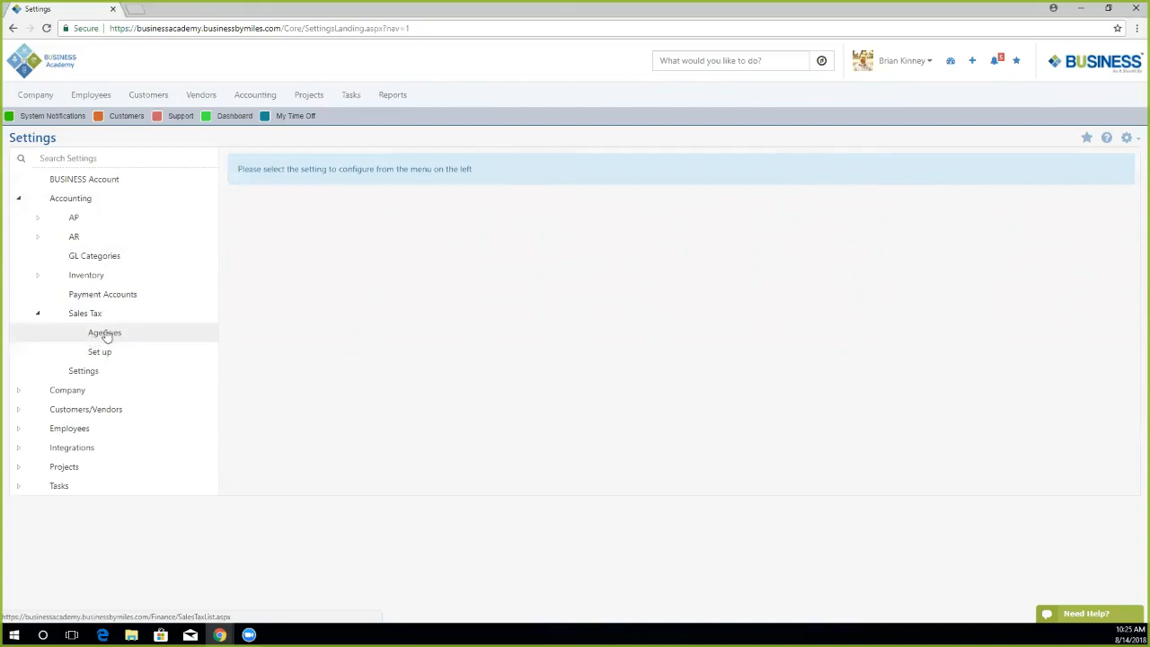
{"action": "left_click", "coordinate": [104, 336]}
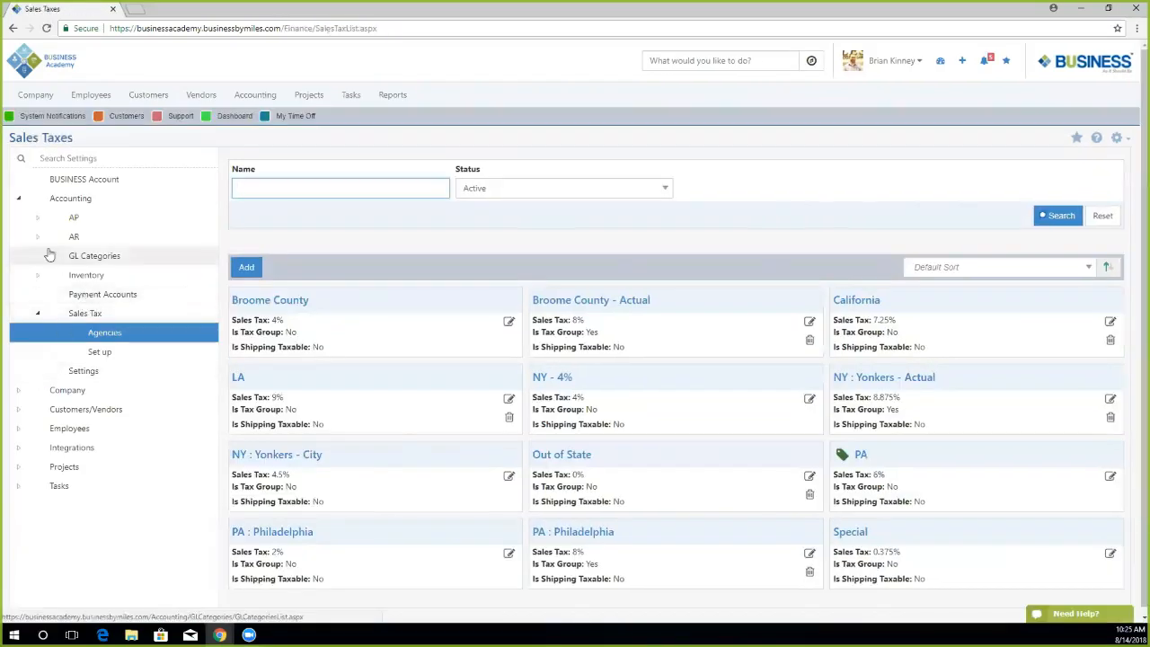
Collapse the Sales Tax and Accounting settings groups and expand both again.
{"action": "left_click", "coordinate": [36, 313]}
{"action": "left_click", "coordinate": [17, 199]}
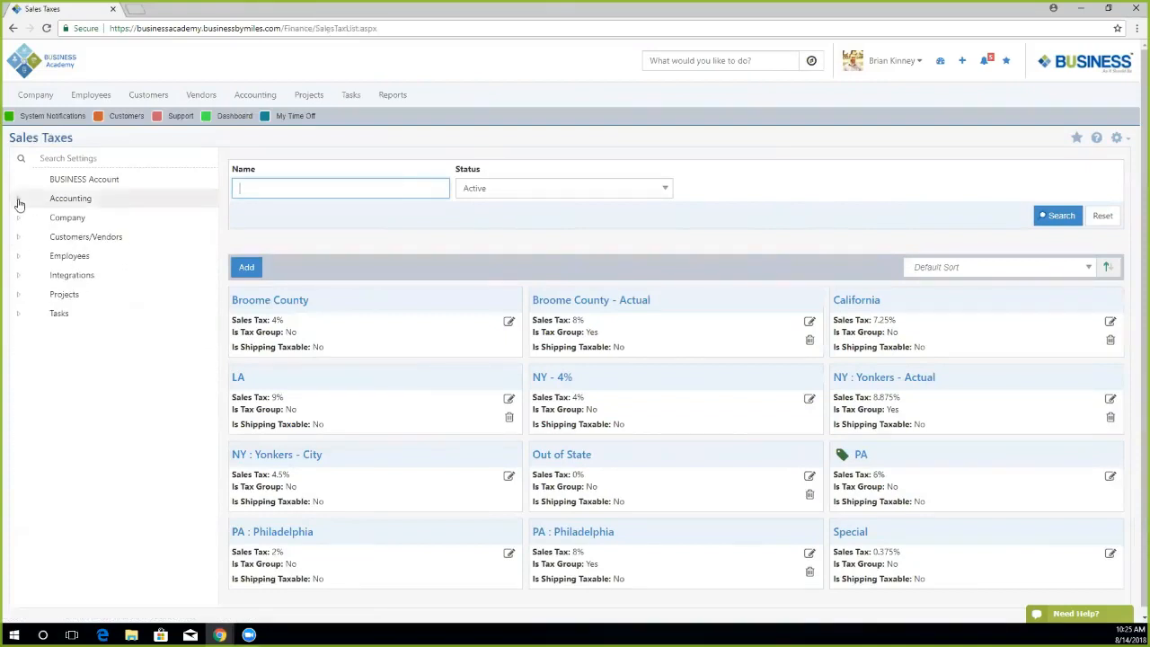
{"action": "left_click", "coordinate": [18, 198]}
{"action": "left_click", "coordinate": [37, 312]}
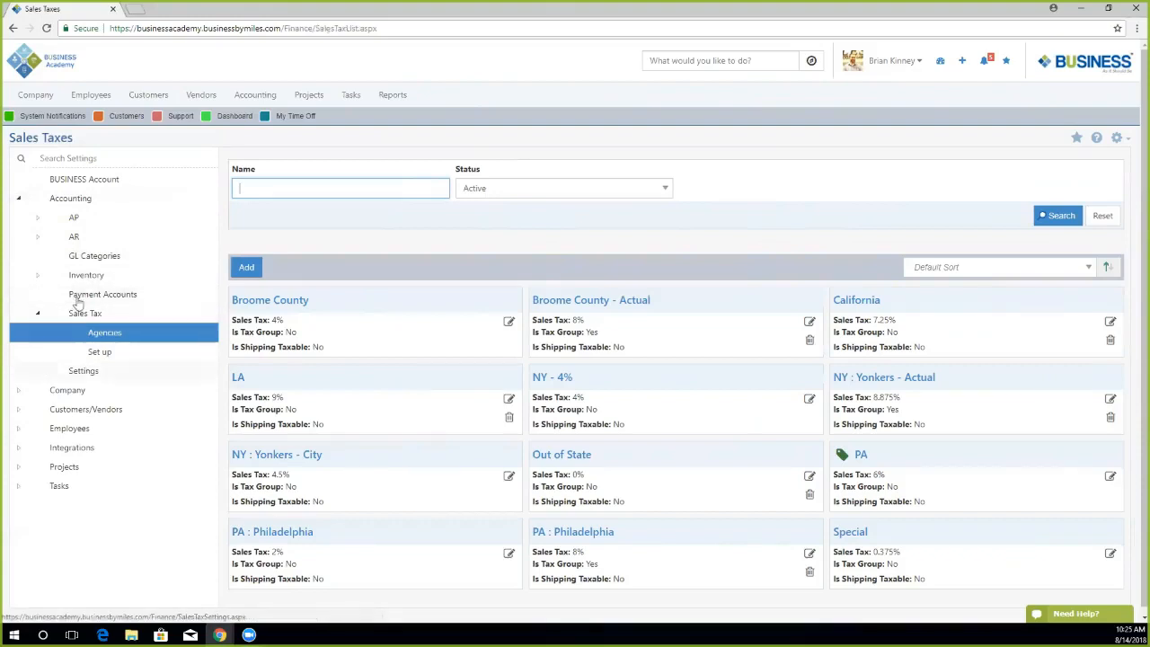
Search the settings for "Agencies" and for "Settings", and clear the search.
{"action": "left_click", "coordinate": [41, 157]}
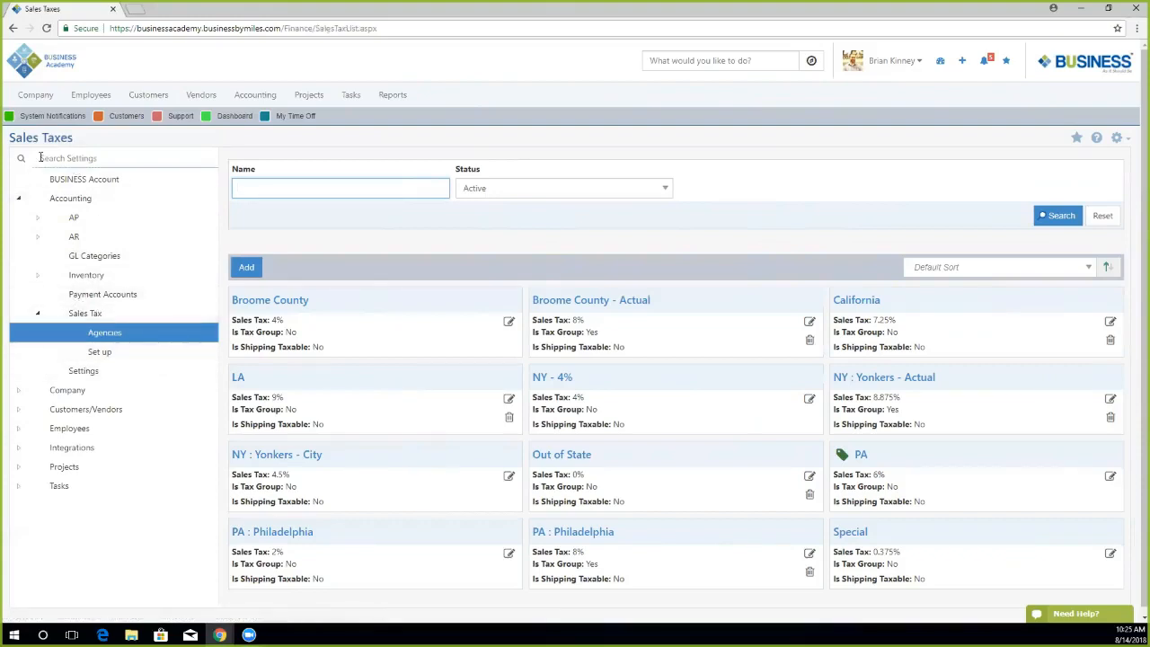
{"action": "left_click", "coordinate": [56, 159]}
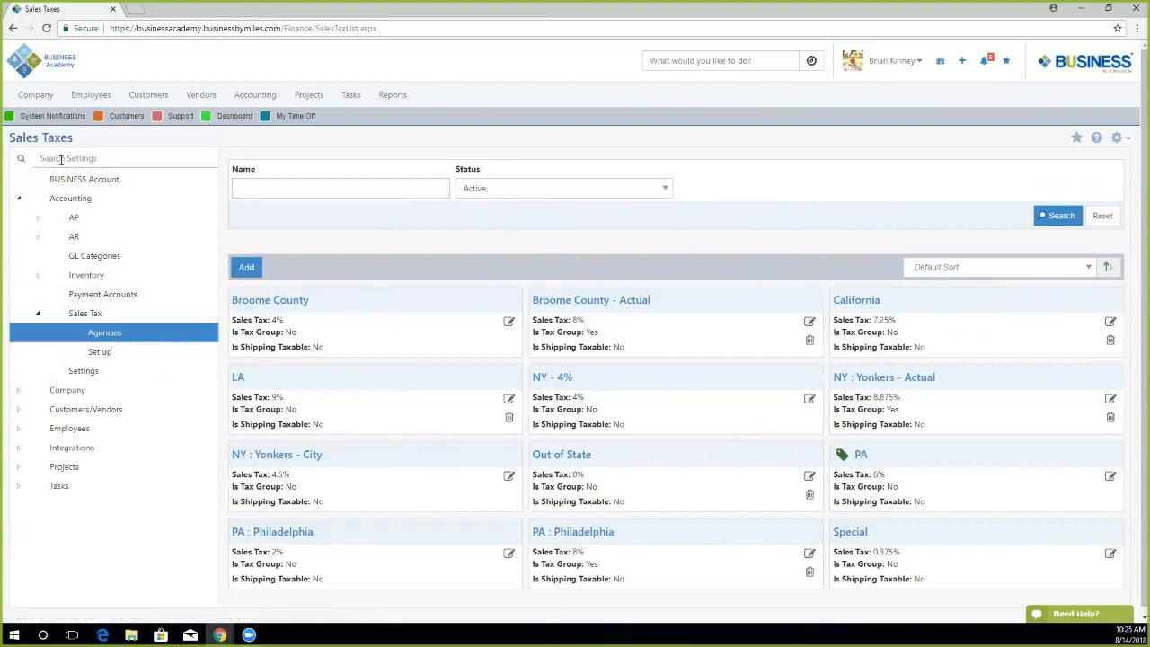
{"action": "type", "text": "Agencies"}
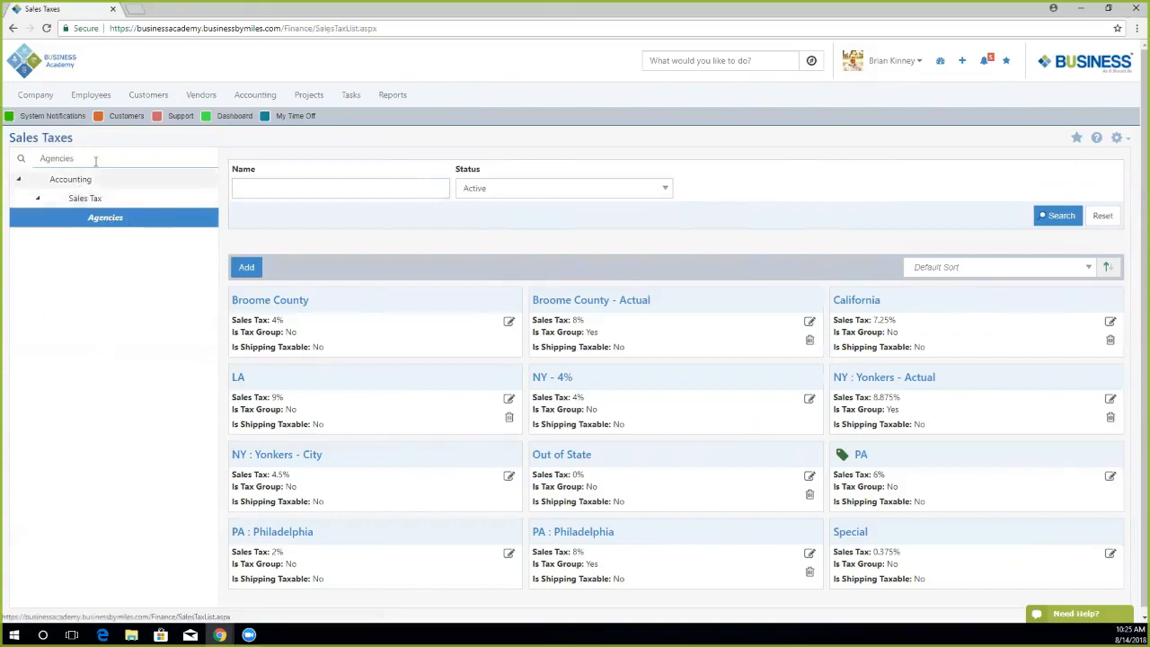
{"action": "double_click", "coordinate": [36, 158]}
{"action": "type", "text": "Settings"}
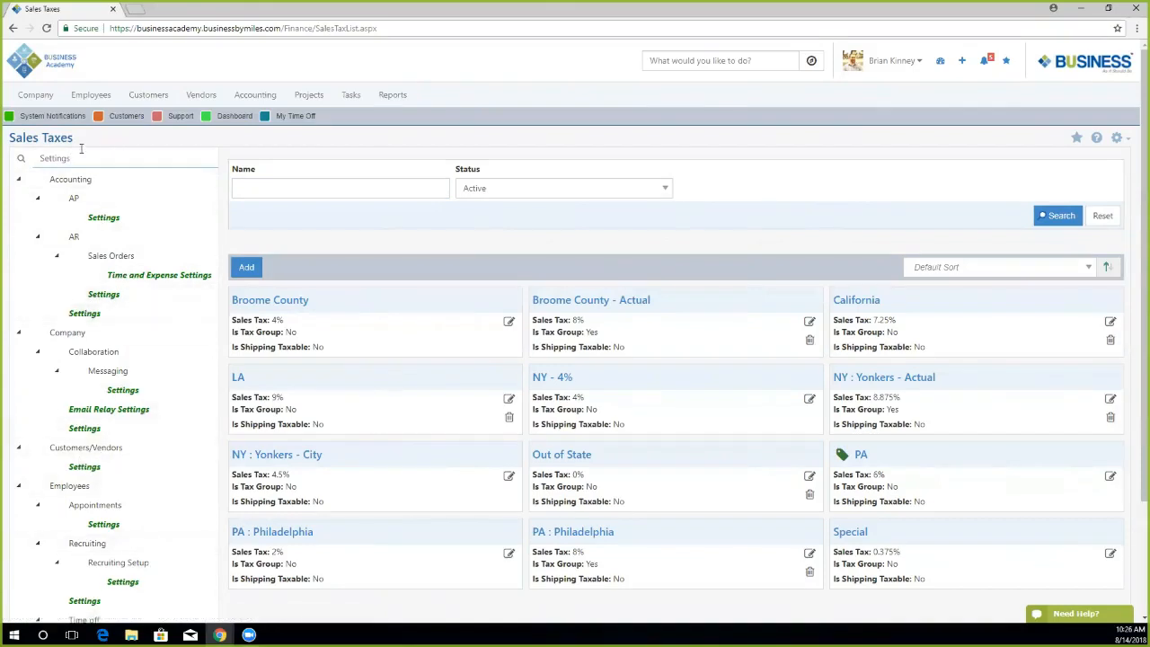
{"action": "left_click_drag", "start_coordinate": [79, 159], "coordinate": [15, 167]}
{"action": "key", "text": "BackSpace"}
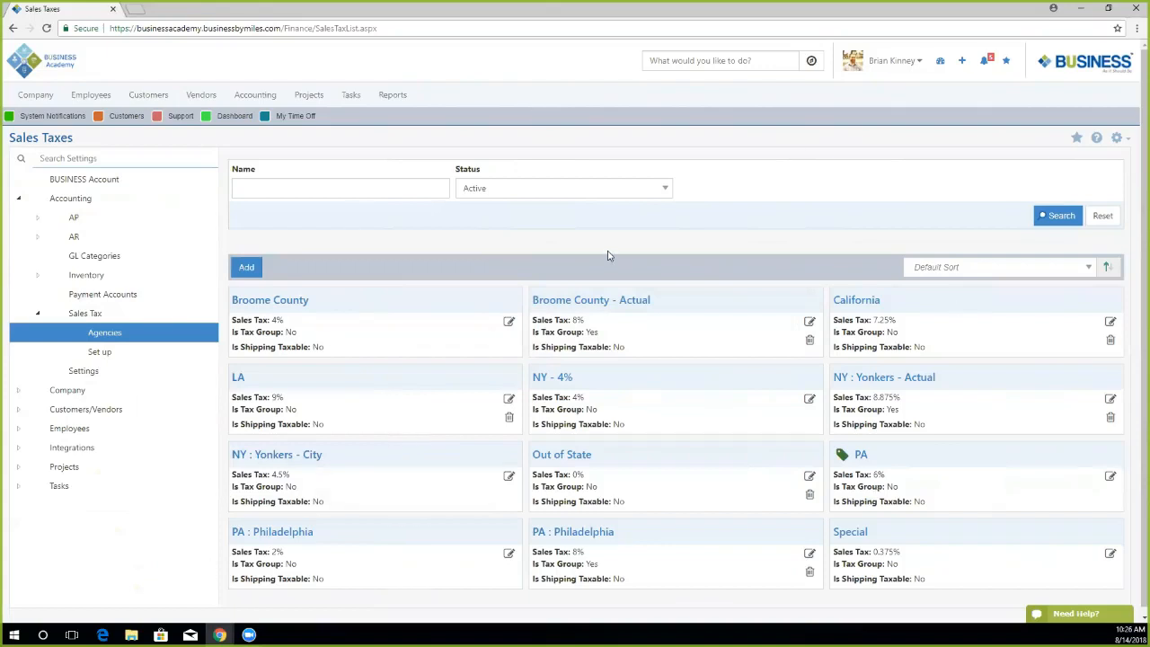
Review the sales tax agencies, start adding a new sales tax, and try the City Tax and Other Tax types.
{"action": "scroll", "coordinate": [609, 256], "scroll_direction": "down", "scroll_amount": 1}
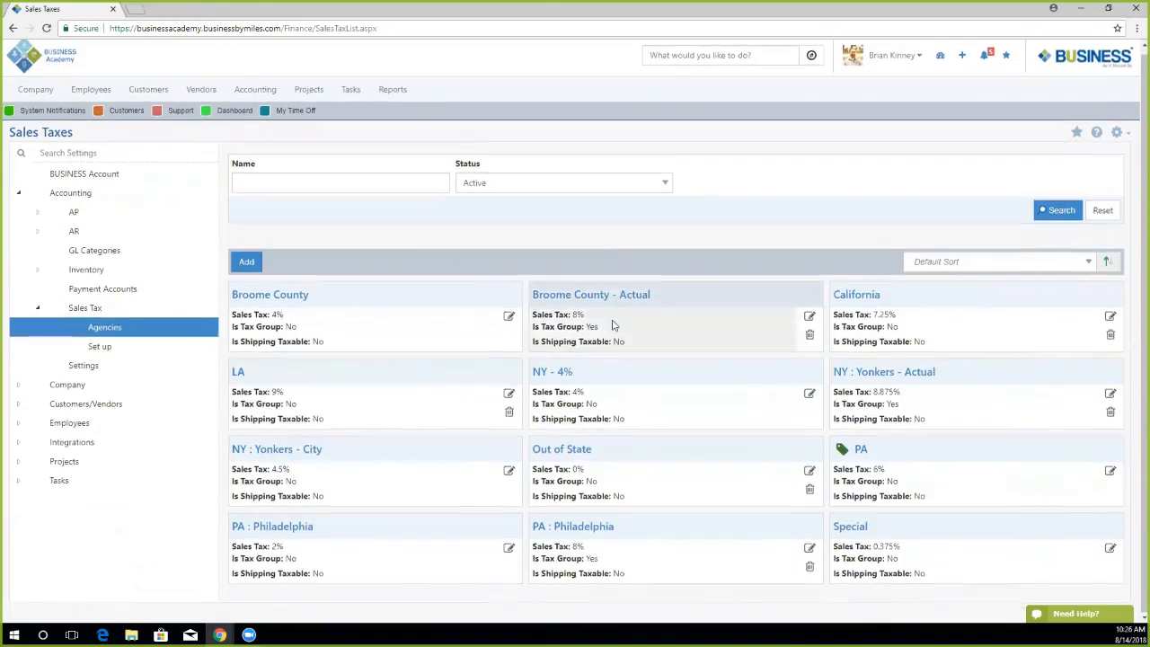
{"action": "scroll", "coordinate": [611, 319], "scroll_direction": "up", "scroll_amount": 1}
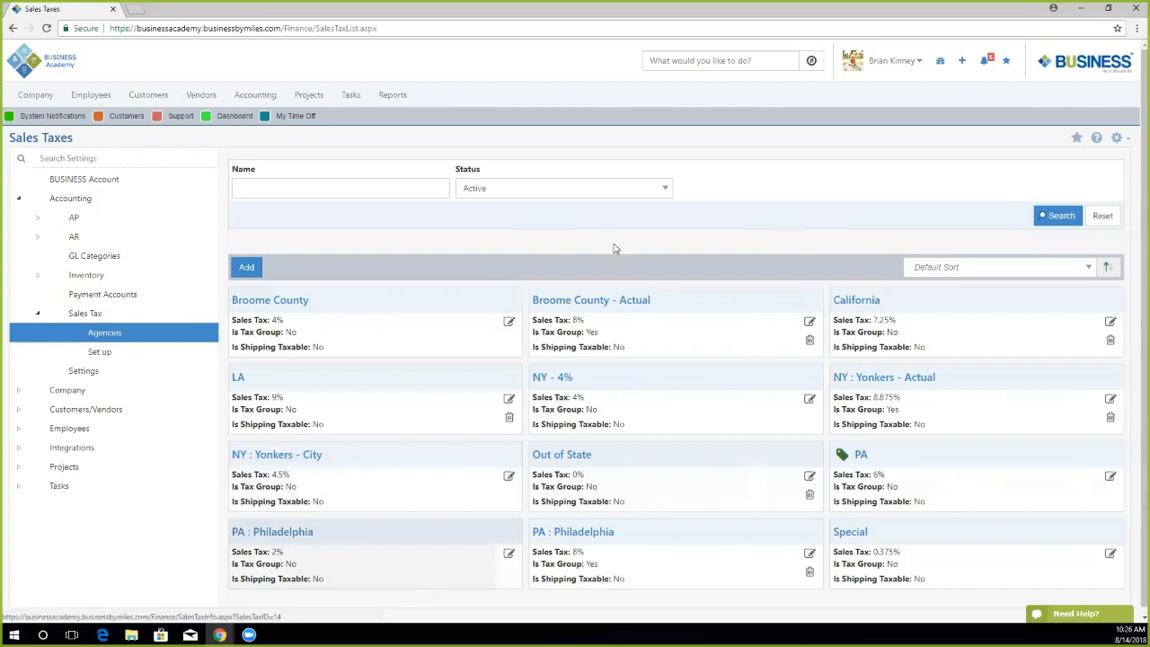
{"action": "left_click", "coordinate": [246, 269]}
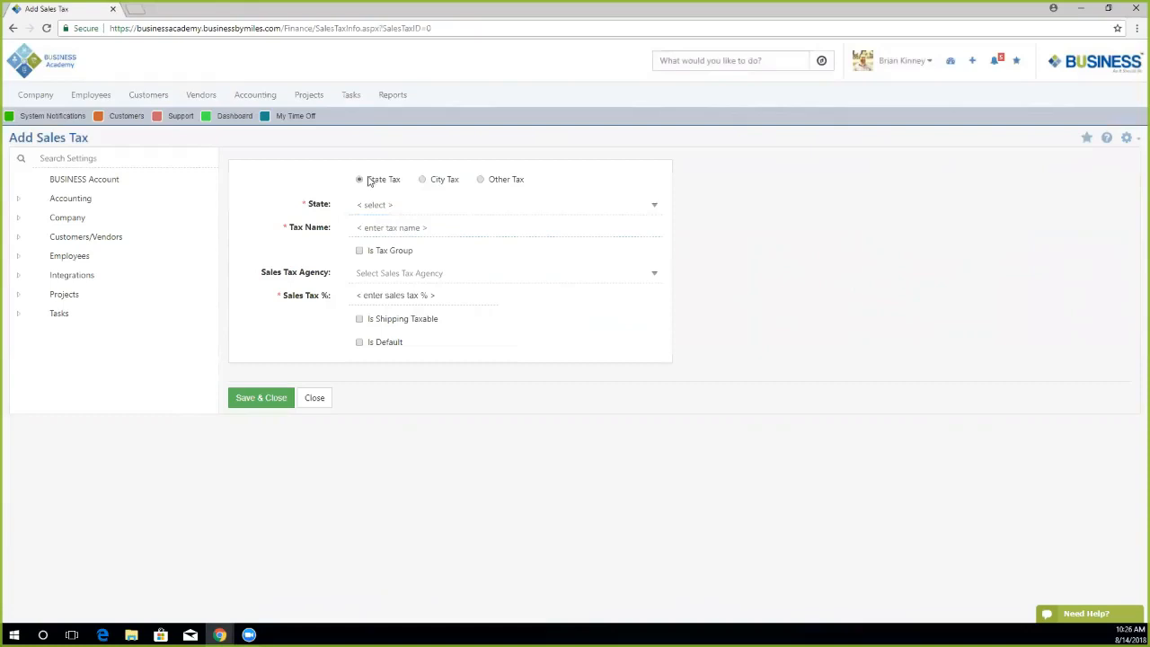
{"action": "left_click", "coordinate": [433, 185]}
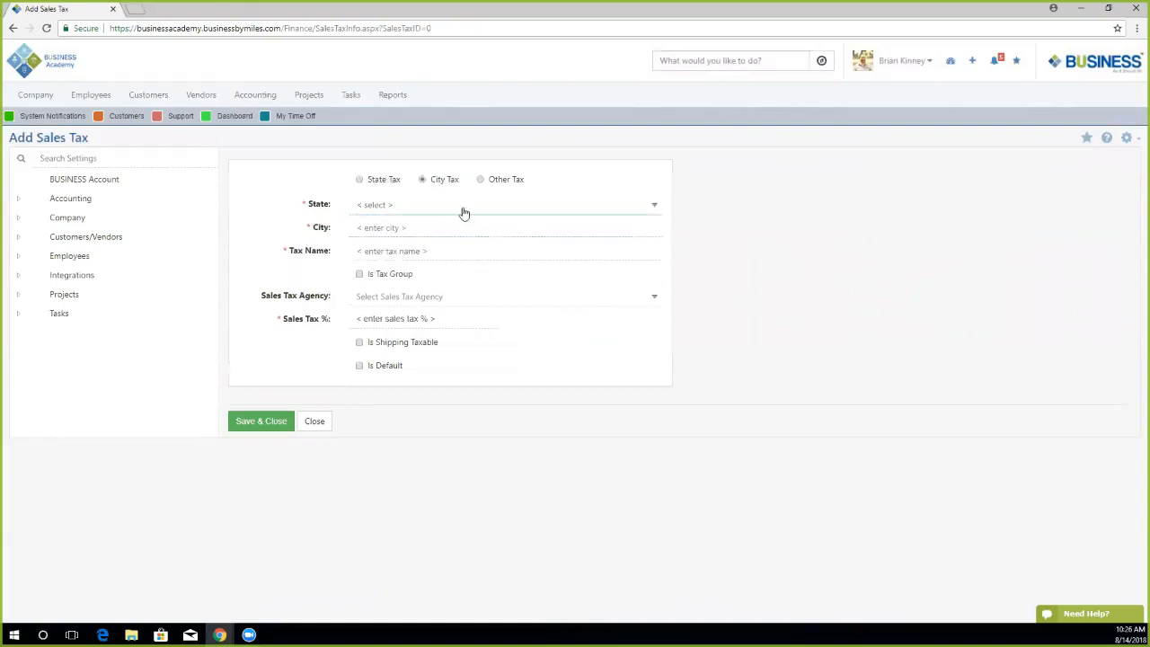
{"action": "left_click", "coordinate": [495, 182]}
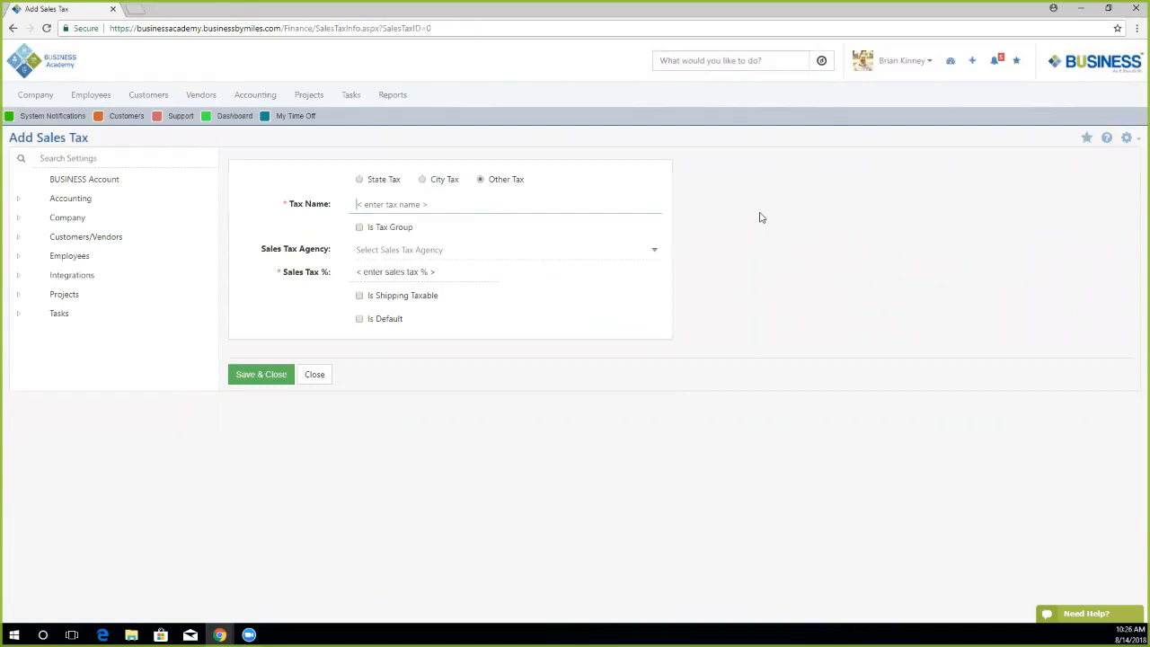
Set the new sales tax as a State Tax for NY and name it New York.
{"action": "left_click", "coordinate": [360, 180]}
{"action": "left_click", "coordinate": [392, 205]}
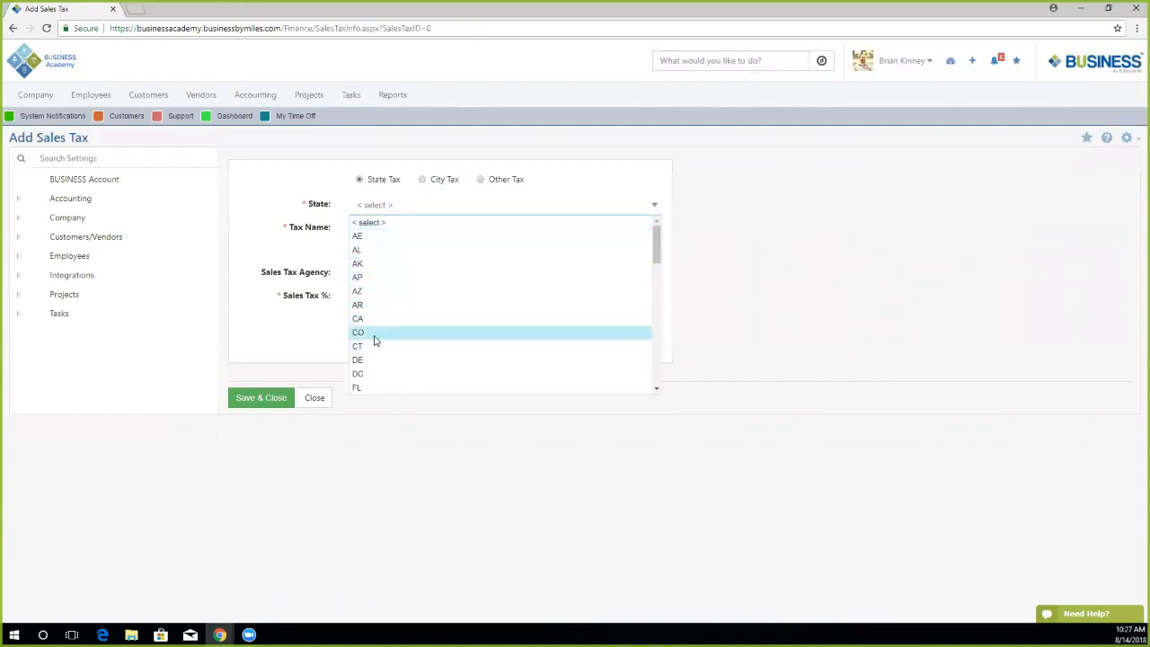
{"action": "scroll", "coordinate": [376, 341], "scroll_direction": "down", "scroll_amount": 4}
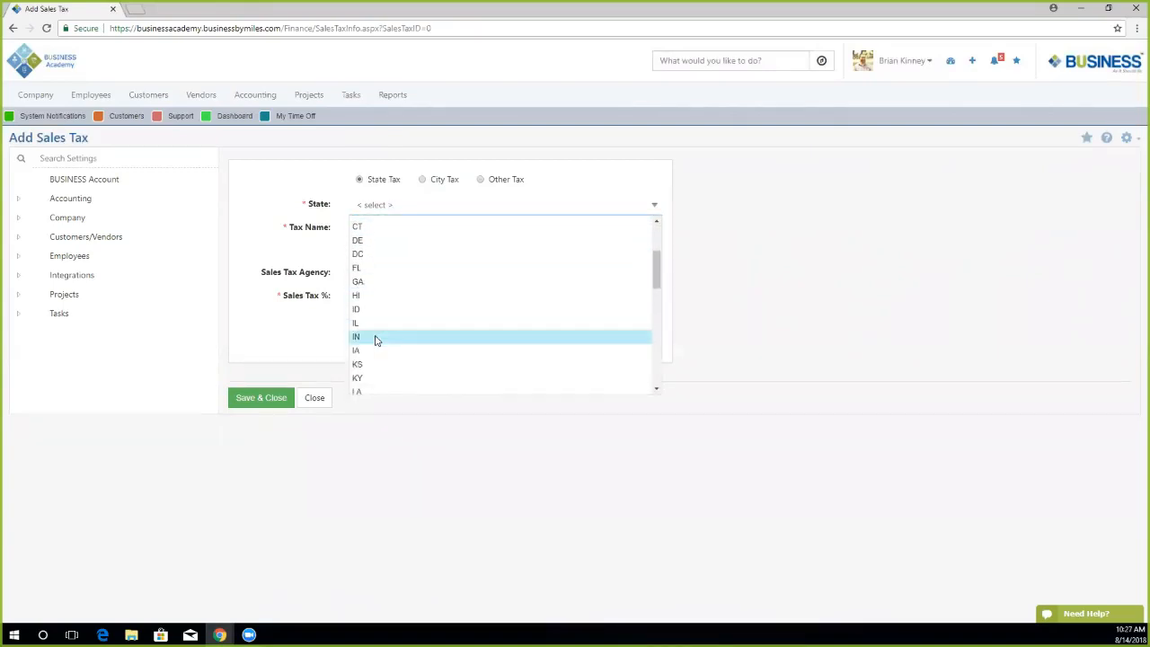
{"action": "scroll", "coordinate": [377, 340], "scroll_direction": "down", "scroll_amount": 1}
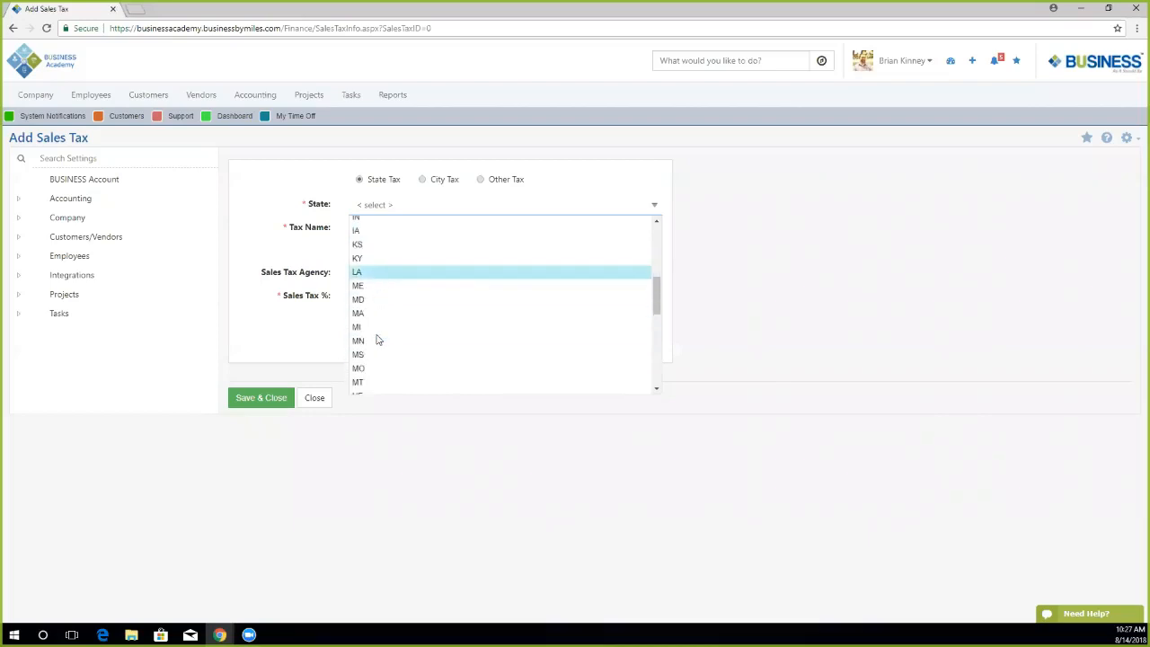
{"action": "scroll", "coordinate": [377, 340], "scroll_direction": "down", "scroll_amount": 3}
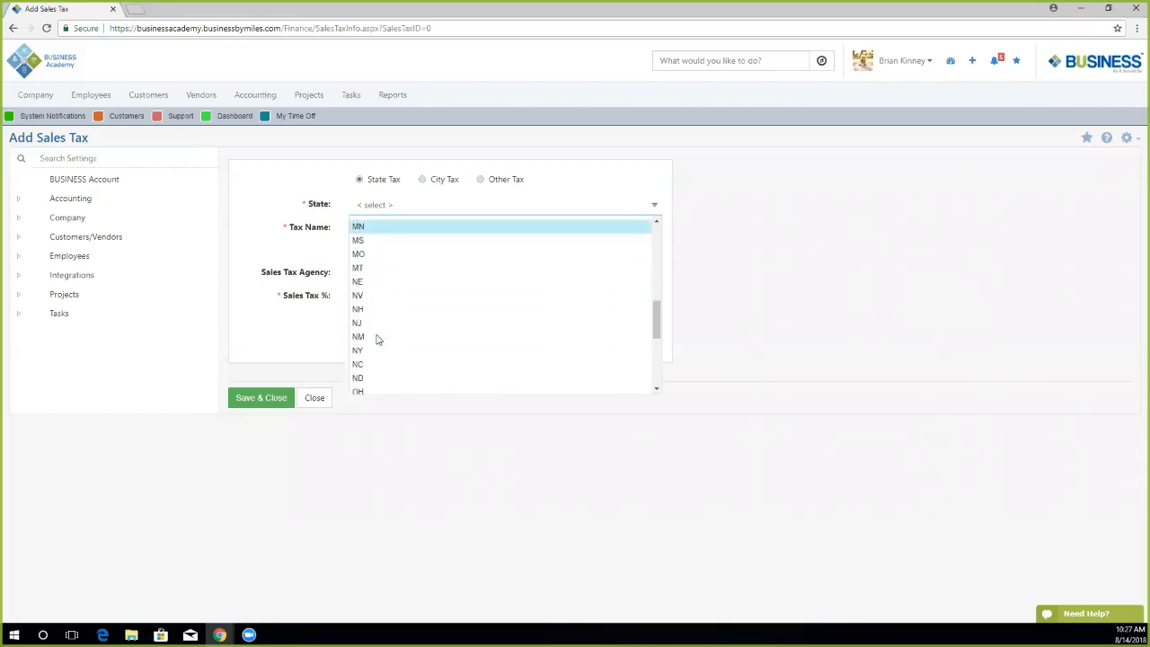
{"action": "left_click", "coordinate": [376, 345]}
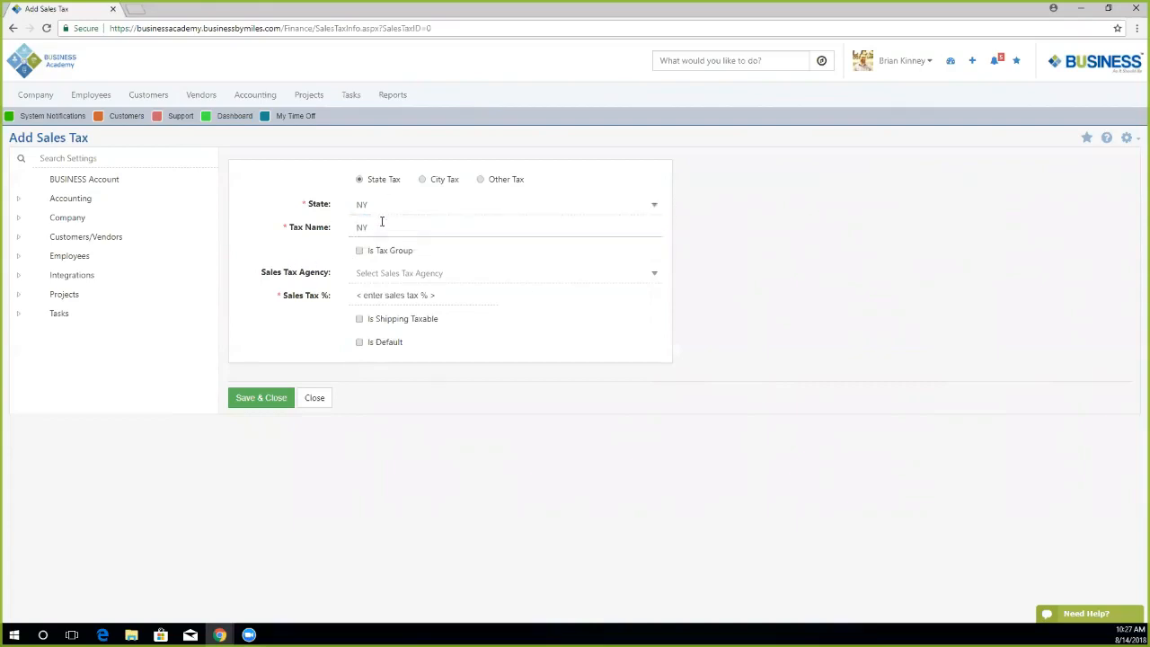
{"action": "left_click", "coordinate": [374, 227]}
{"action": "left_click", "coordinate": [373, 228]}
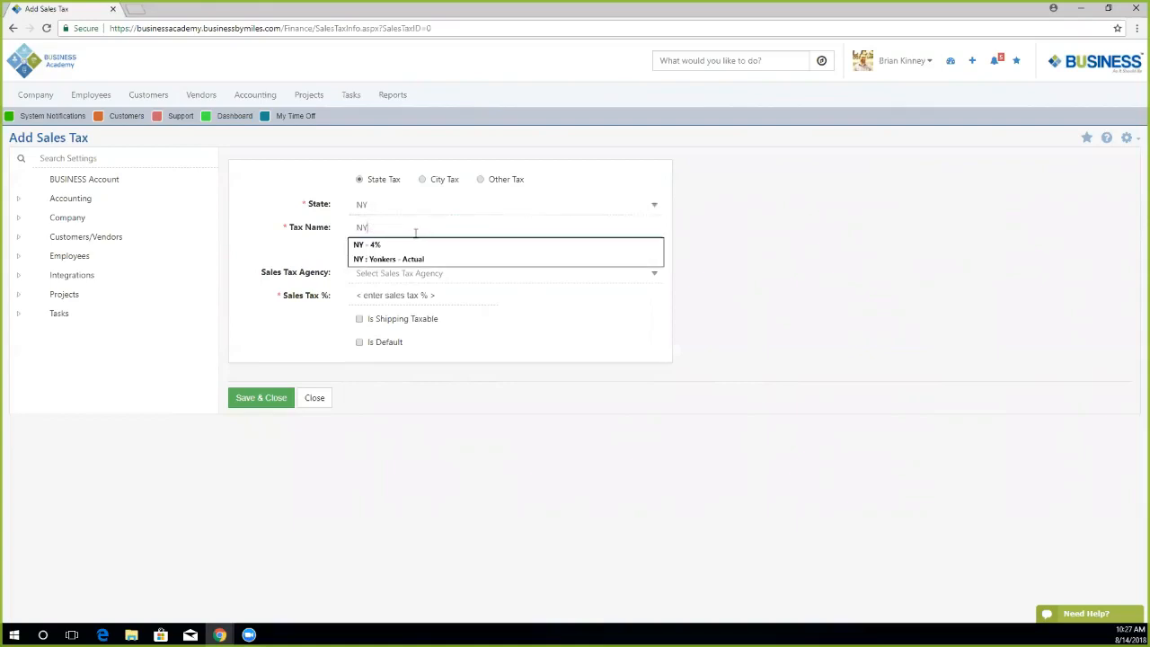
{"action": "type", "text": "ew York"}
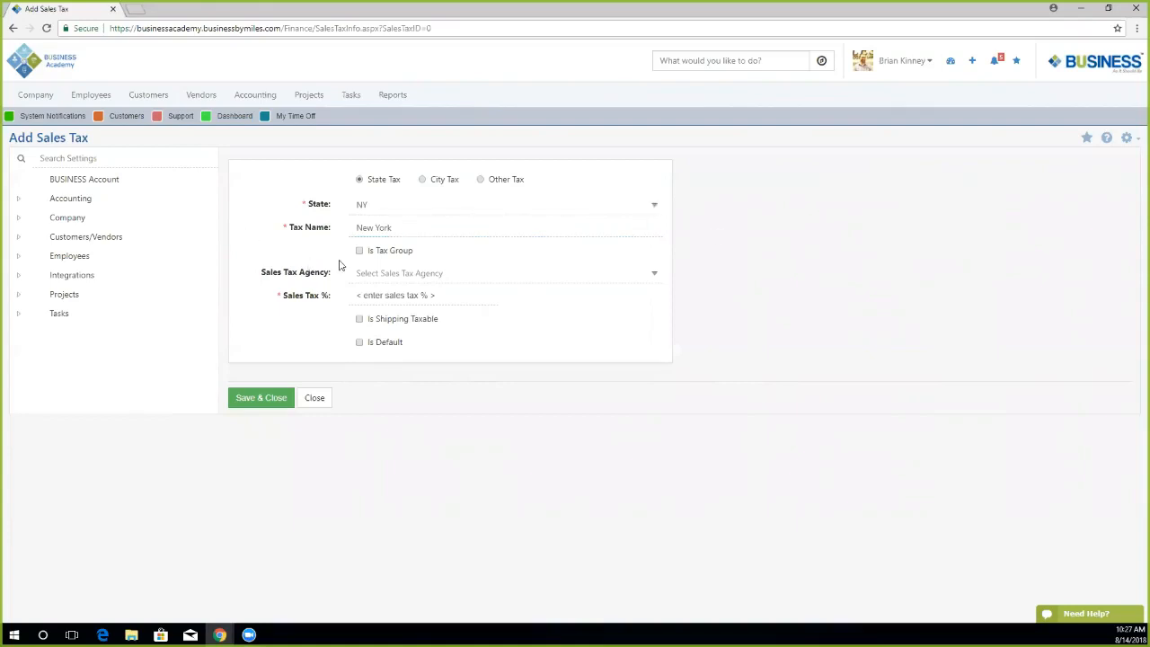
Find "New York" among the sales tax agencies and assign The New York State Department of Taxation and Finance.
{"action": "left_click", "coordinate": [388, 273]}
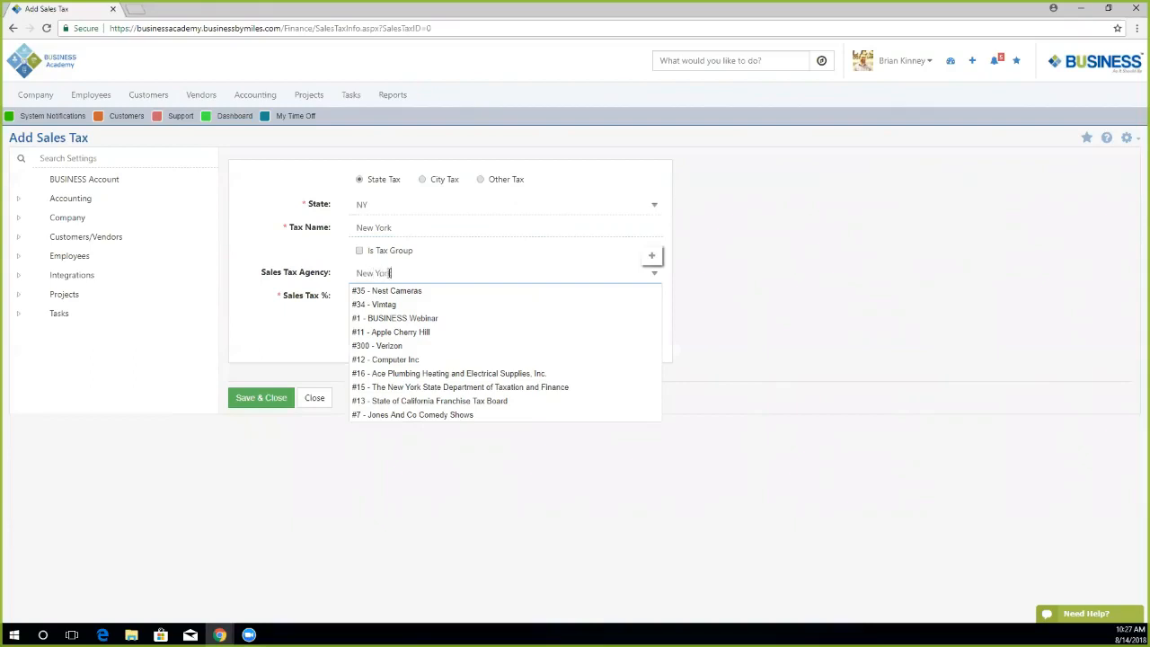
{"action": "type", "text": "k"}
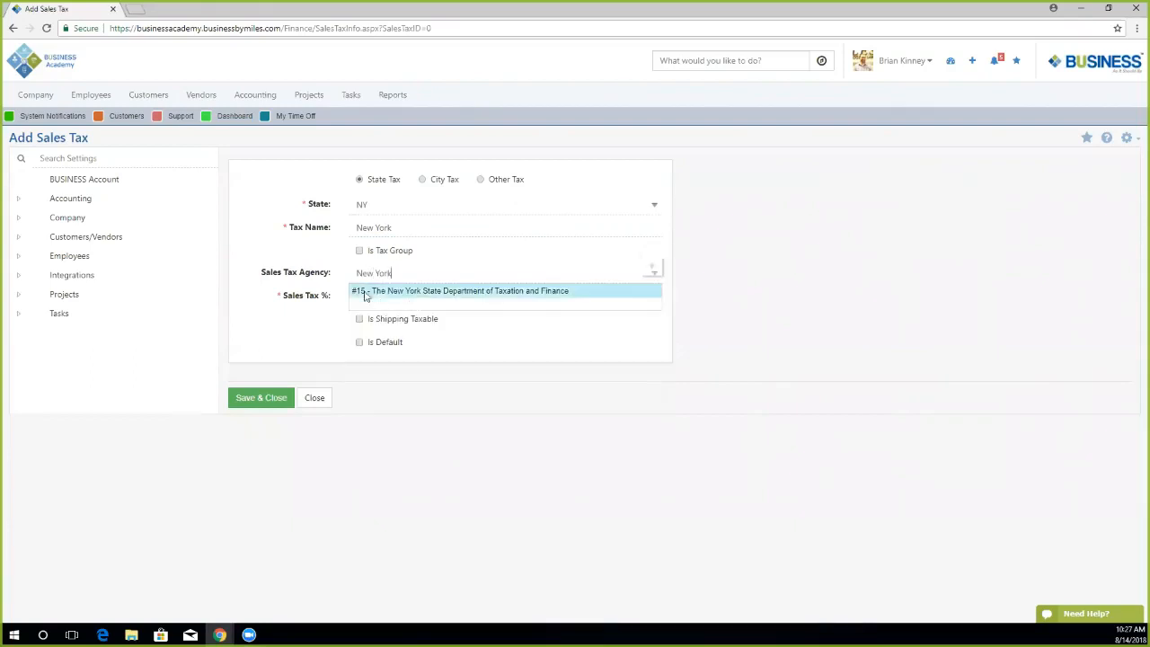
{"action": "left_click", "coordinate": [548, 292]}
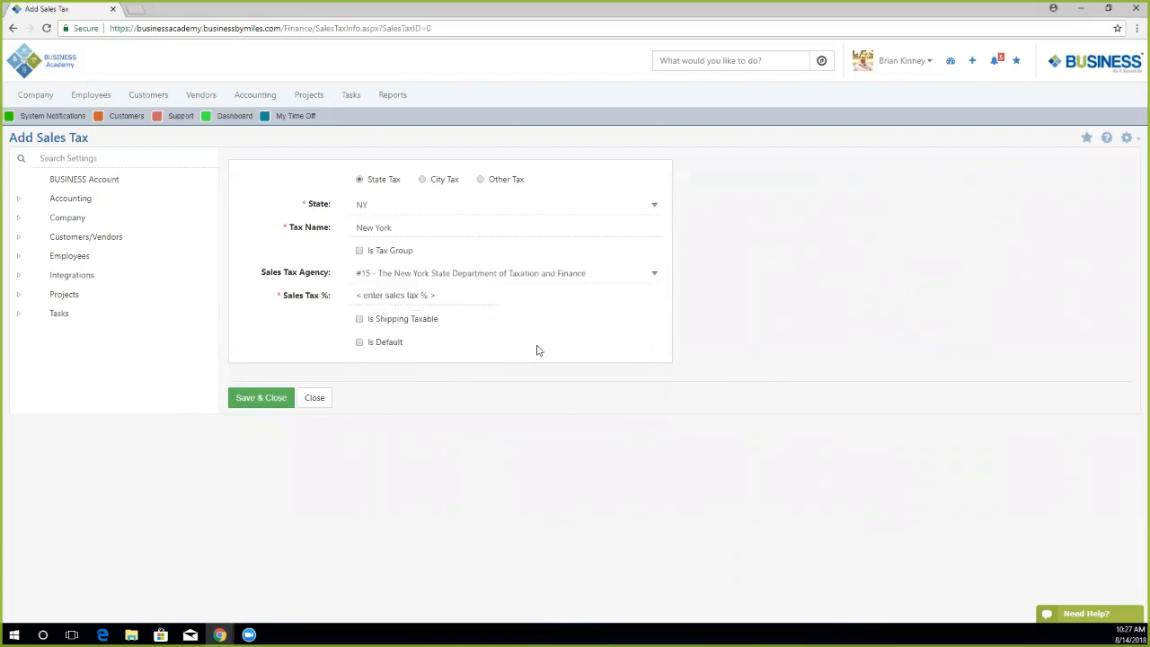
Look up "New York State Taxation" as a new agency vendor, review the matches, and close the vendor search without adding one.
{"action": "mouse_move", "coordinate": [583, 276]}
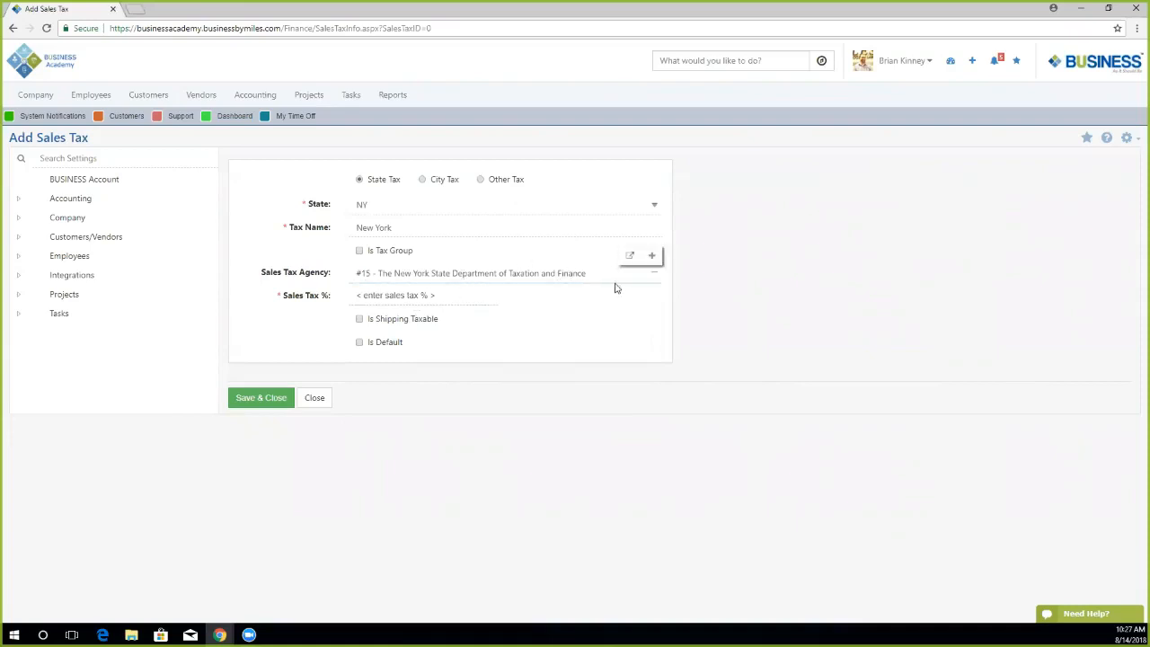
{"action": "left_click", "coordinate": [652, 256]}
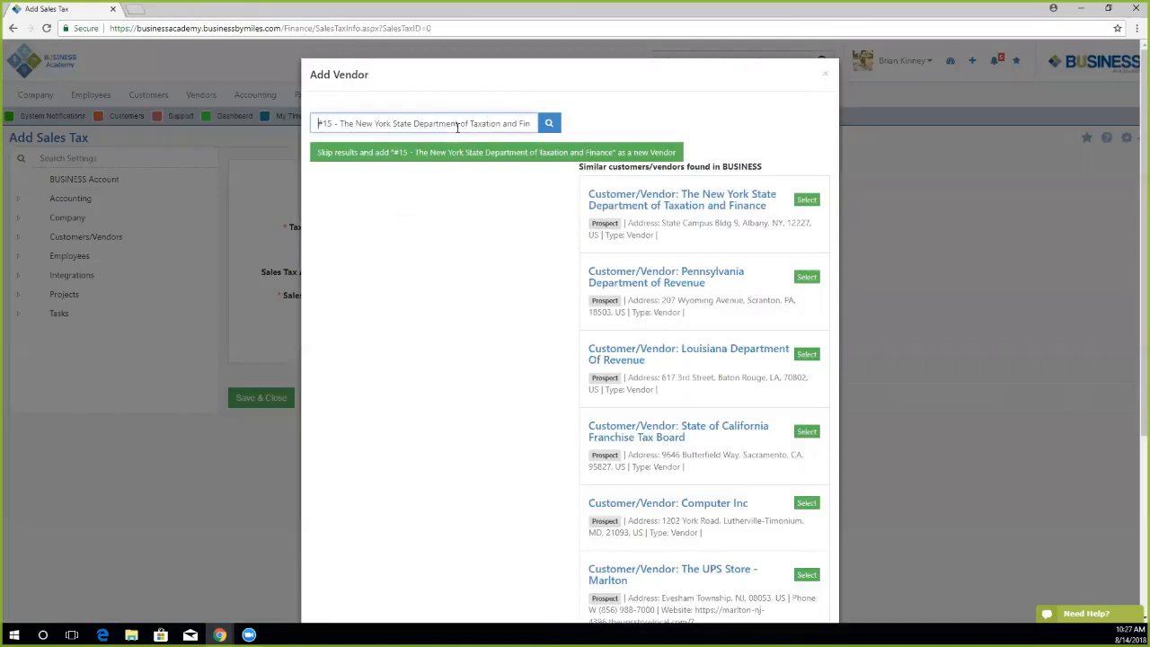
{"action": "left_click_drag", "start_coordinate": [316, 125], "coordinate": [623, 128]}
{"action": "key", "text": "BackSpace"}
{"action": "type", "text": "New York Sta"}
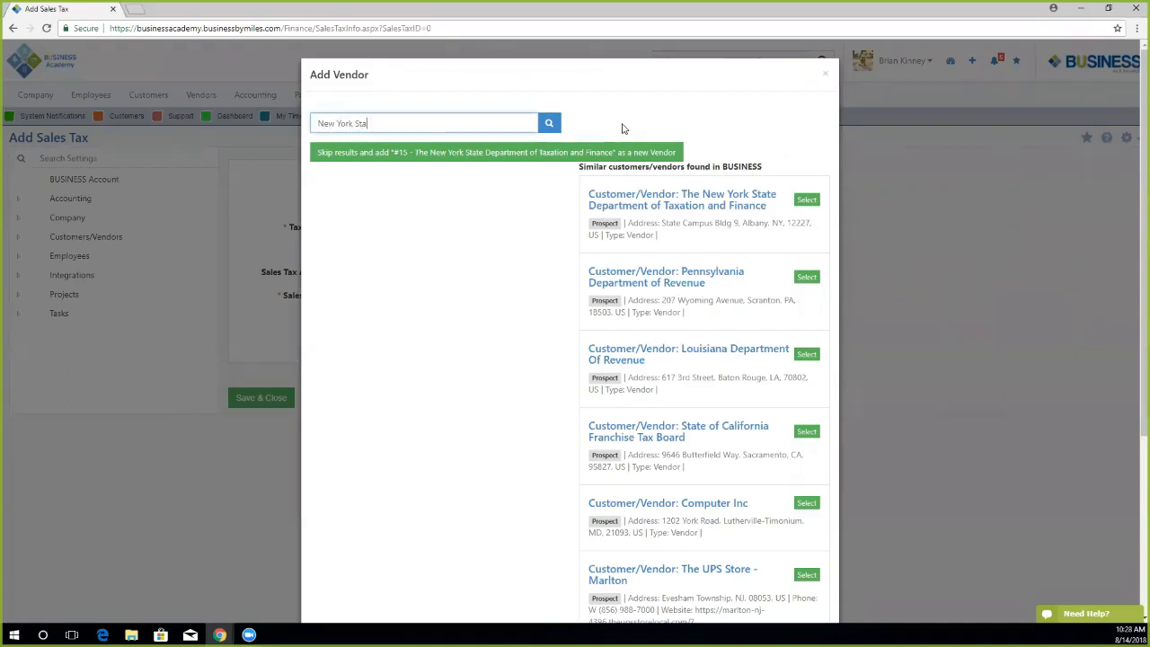
{"action": "type", "text": "te Taxation"}
{"action": "left_click", "coordinate": [548, 124]}
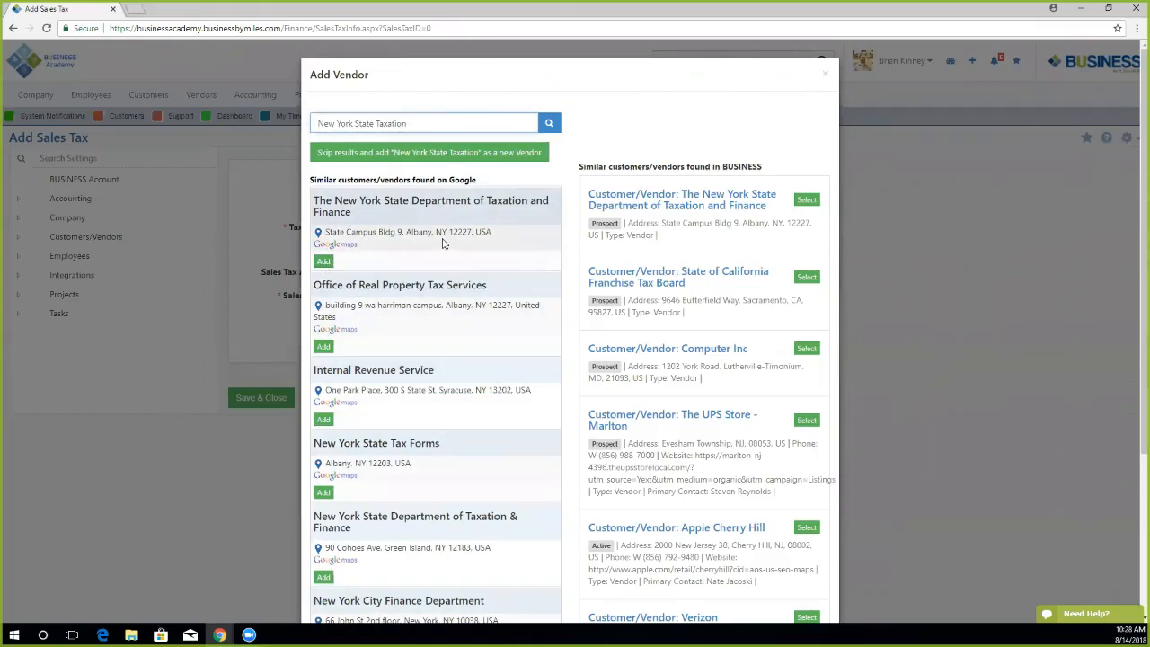
{"action": "left_click", "coordinate": [824, 78]}
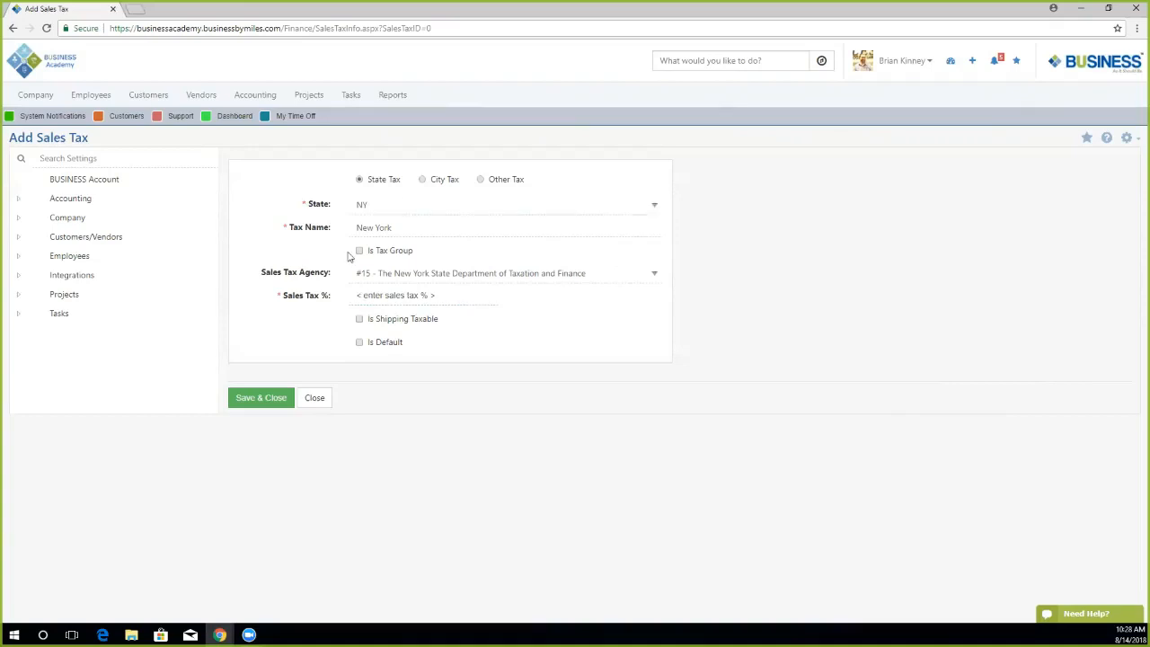
Set the sales tax rate to 4%, leave the tax as non-default, and save it.
{"action": "left_click", "coordinate": [397, 295]}
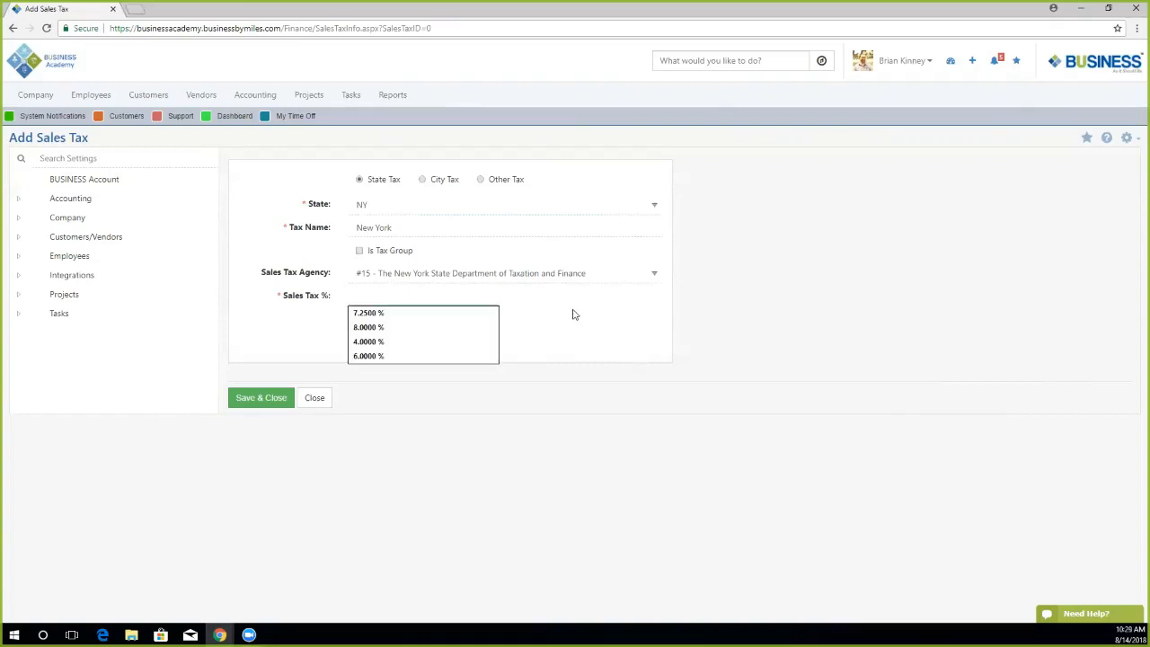
{"action": "type", "text": "4"}
{"action": "left_click", "coordinate": [544, 350]}
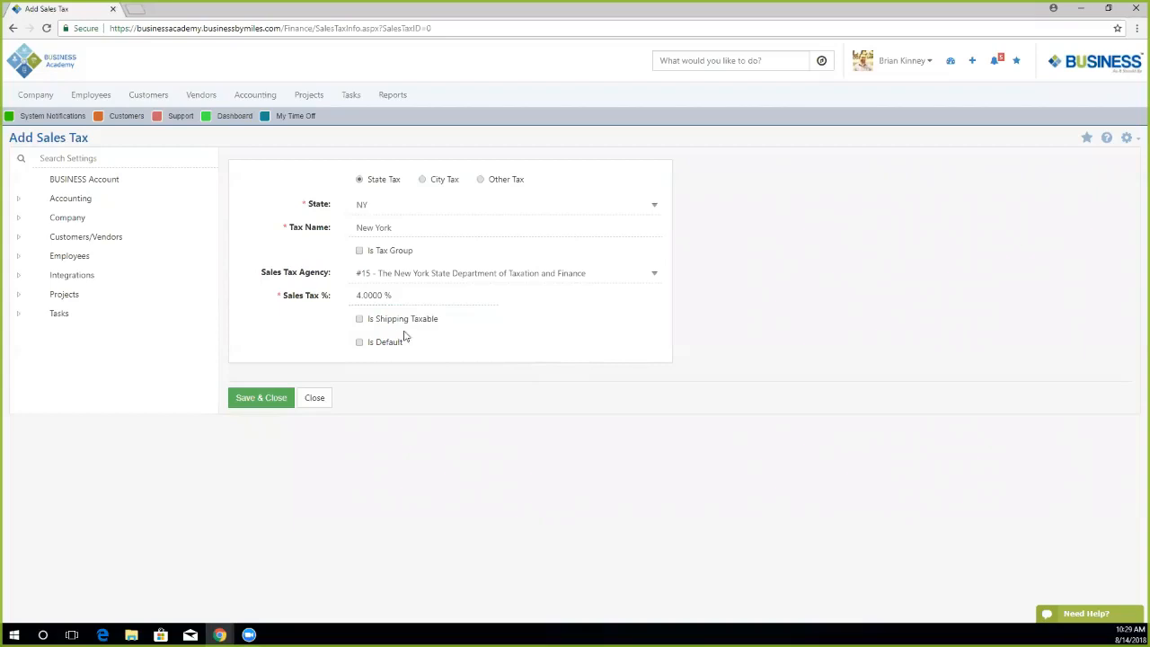
{"action": "left_click", "coordinate": [360, 343]}
{"action": "left_click", "coordinate": [416, 297]}
{"action": "left_click", "coordinate": [359, 343]}
{"action": "left_click", "coordinate": [263, 400]}
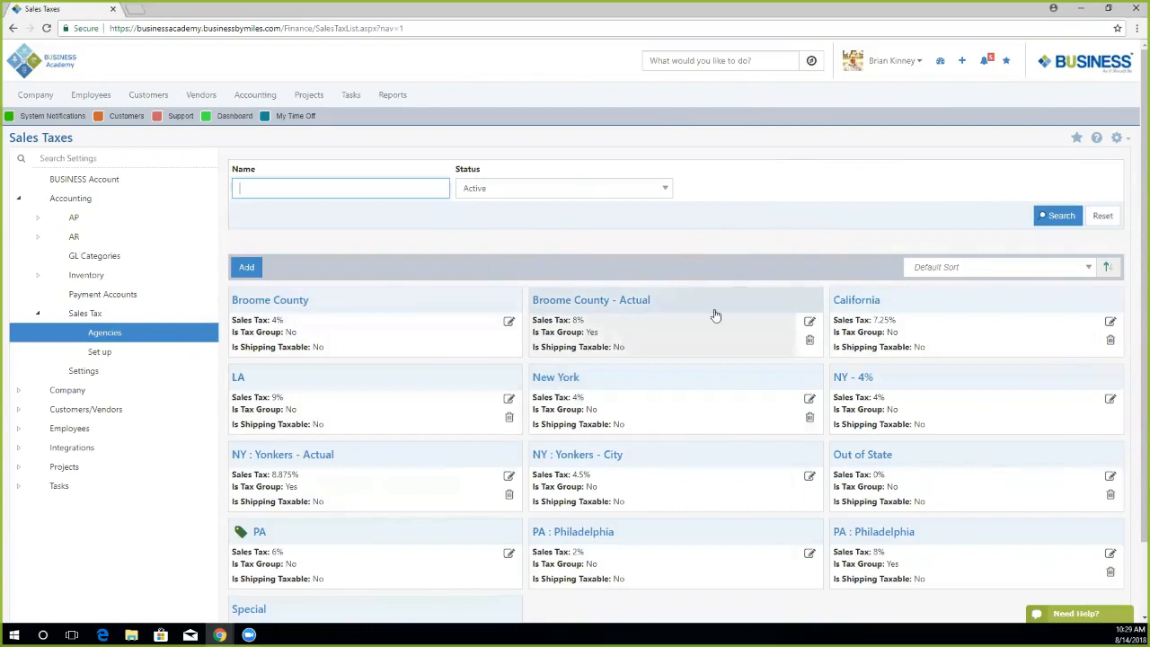
Review the sales tax list and the tax items grouped under NY : Yonkers - Actual, and save and close that tax.
{"action": "scroll", "coordinate": [732, 401], "scroll_direction": "down", "scroll_amount": 1}
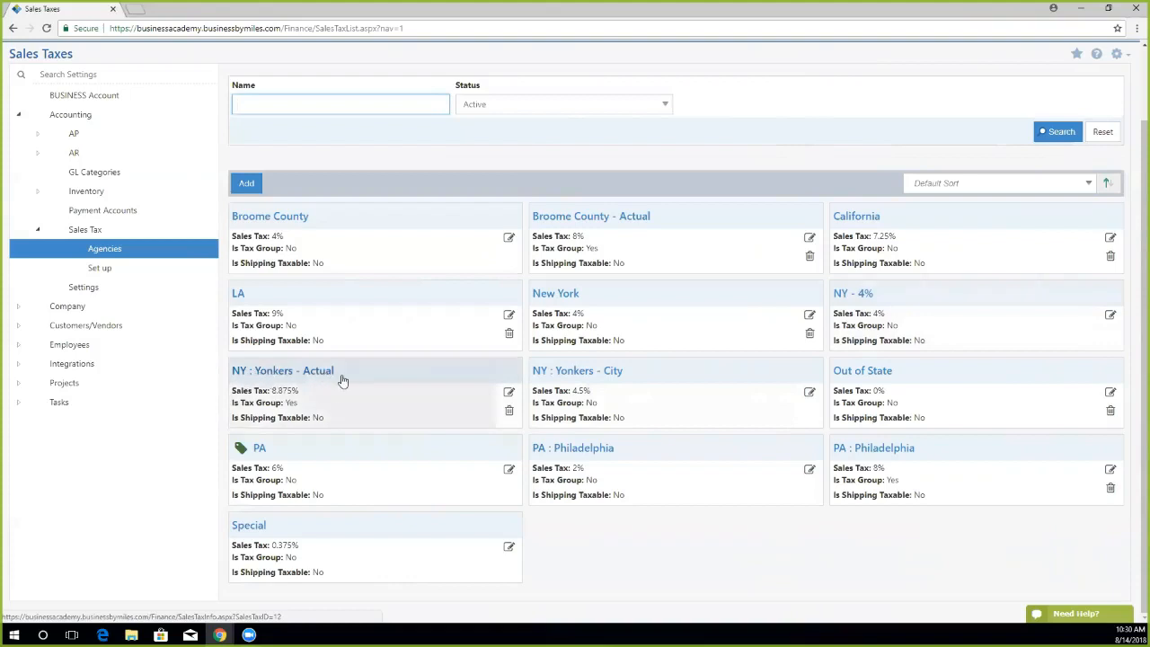
{"action": "left_click_drag", "start_coordinate": [269, 390], "coordinate": [292, 393]}
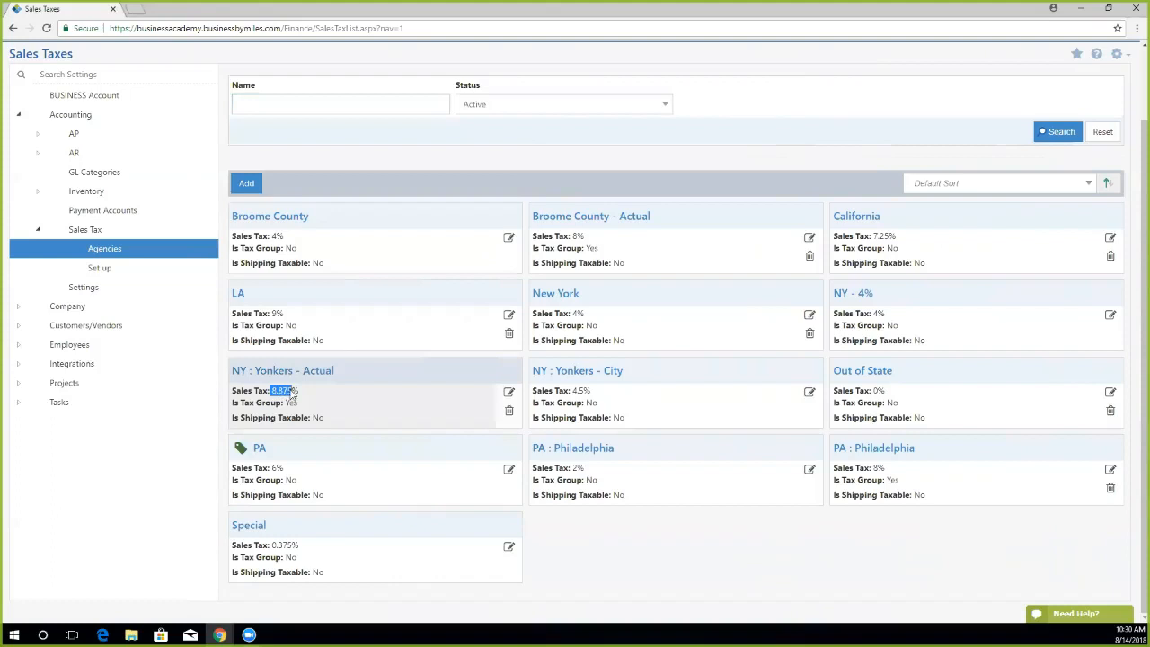
{"action": "left_click", "coordinate": [342, 404]}
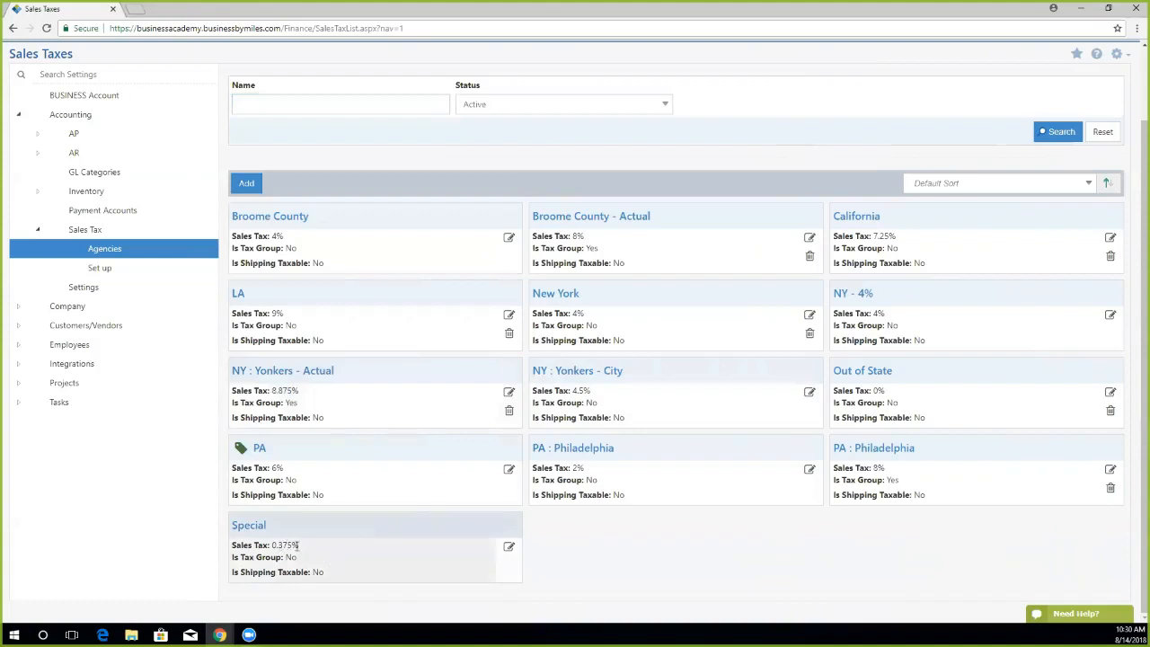
{"action": "left_click", "coordinate": [297, 377]}
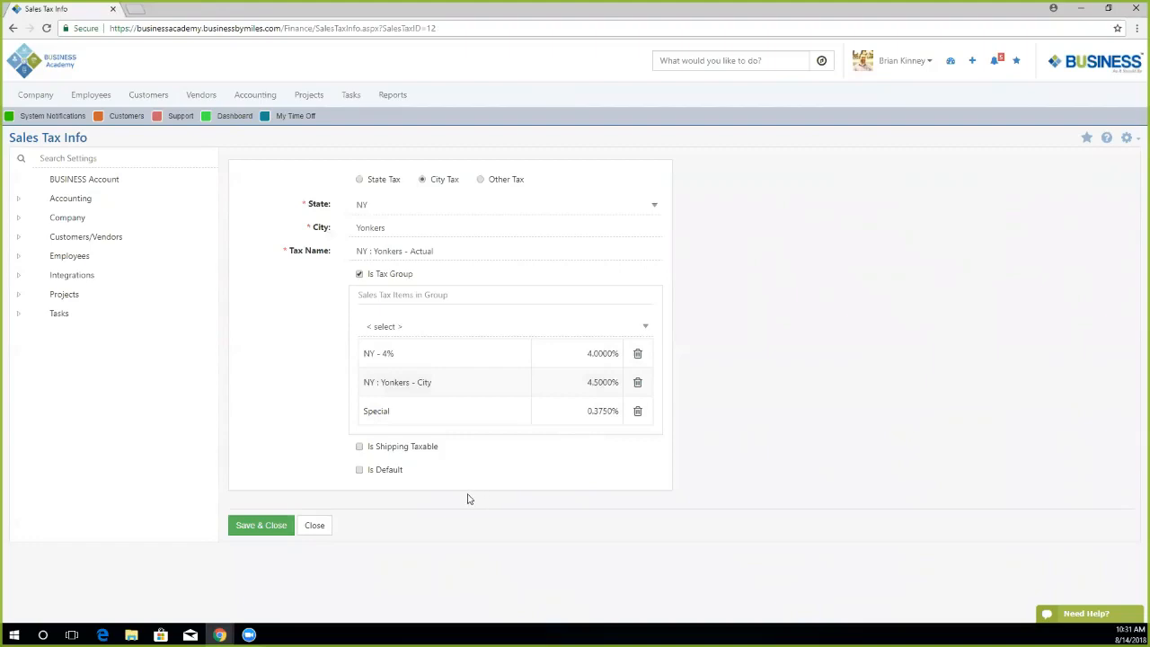
{"action": "left_click", "coordinate": [267, 524]}
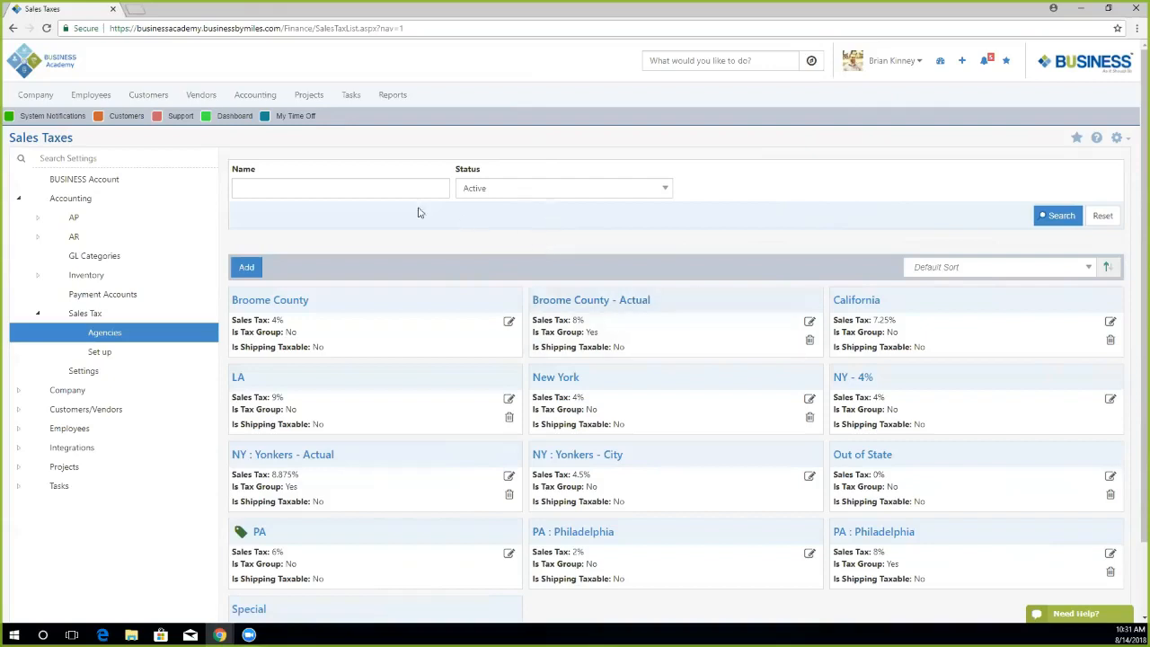
Start a sales tax adjustment for The New York State Department of Taxation and Finance with the NY - 4% sales tax.
{"action": "left_click", "coordinate": [256, 99]}
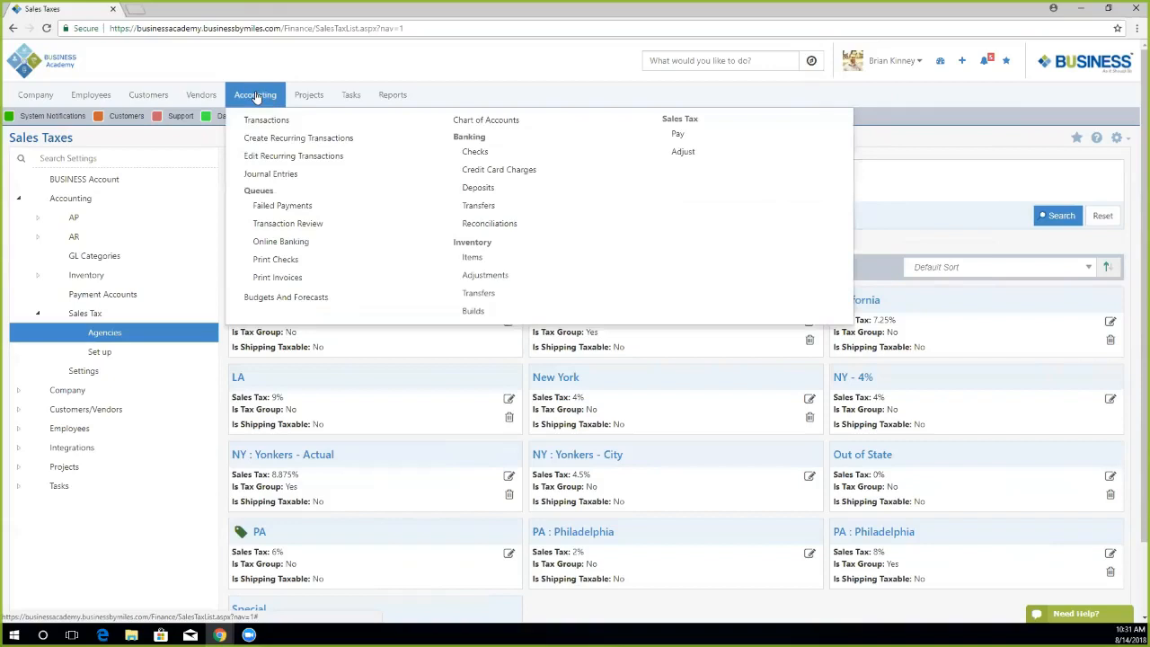
{"action": "left_click", "coordinate": [688, 154]}
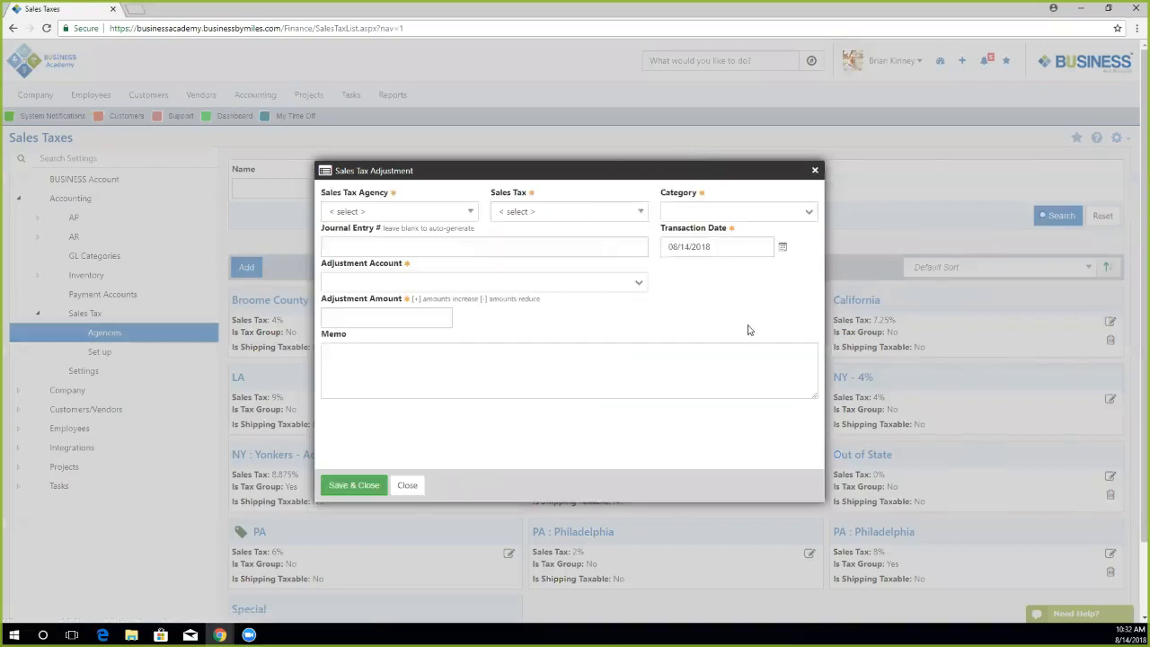
{"action": "left_click", "coordinate": [367, 213]}
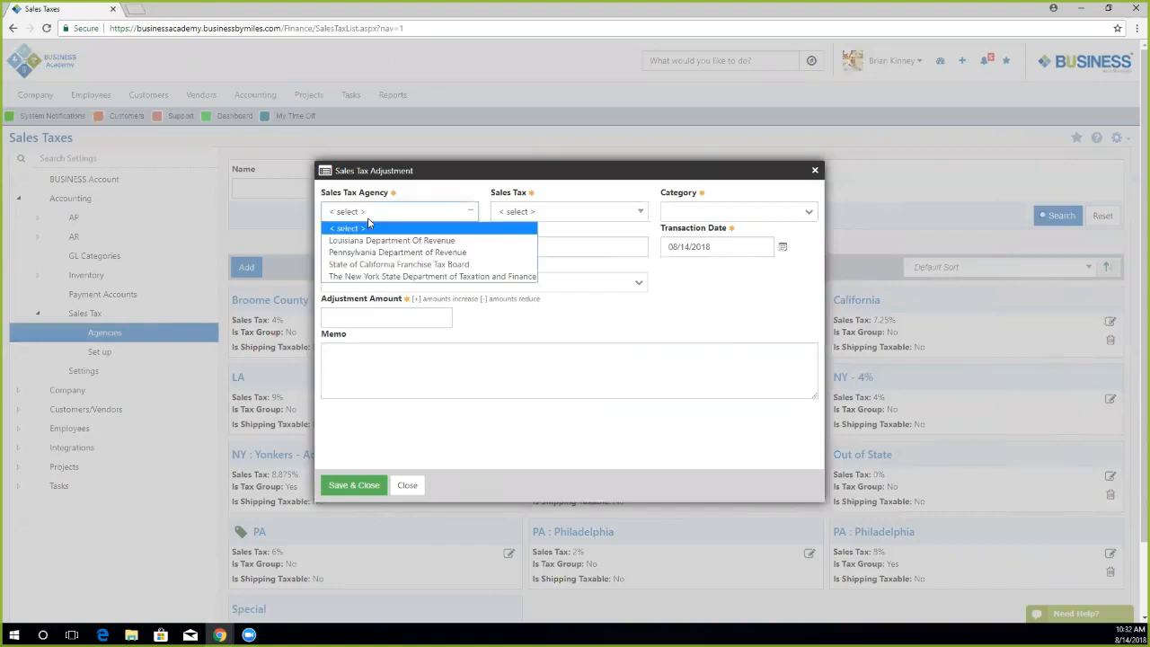
{"action": "left_click", "coordinate": [401, 278]}
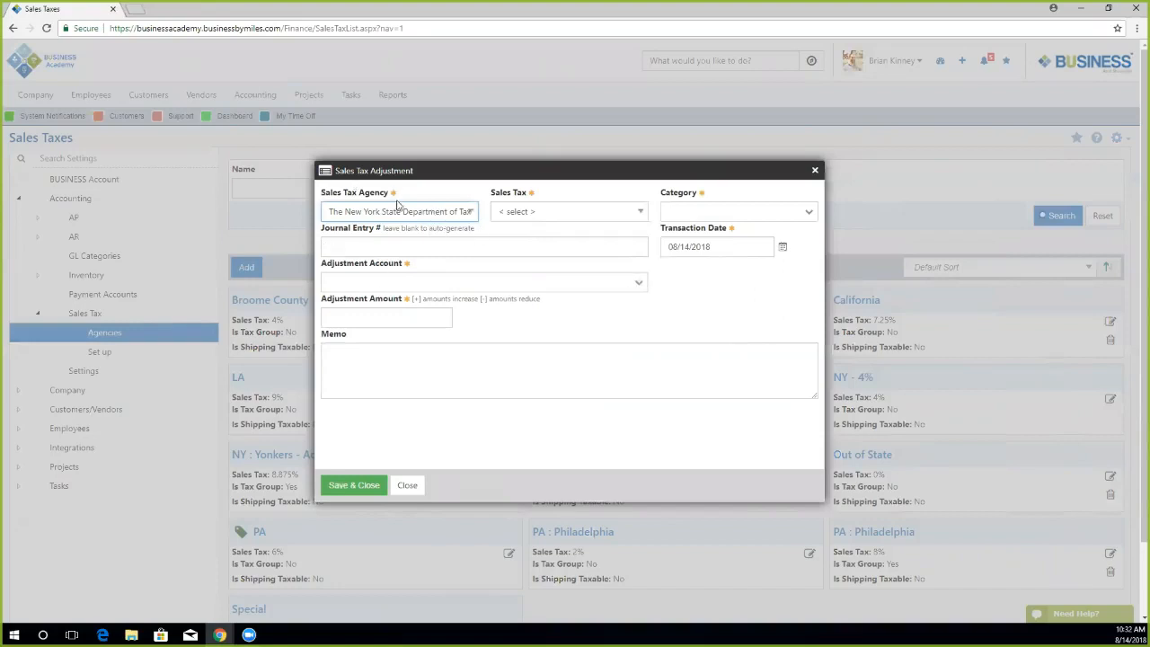
{"action": "left_click", "coordinate": [548, 211]}
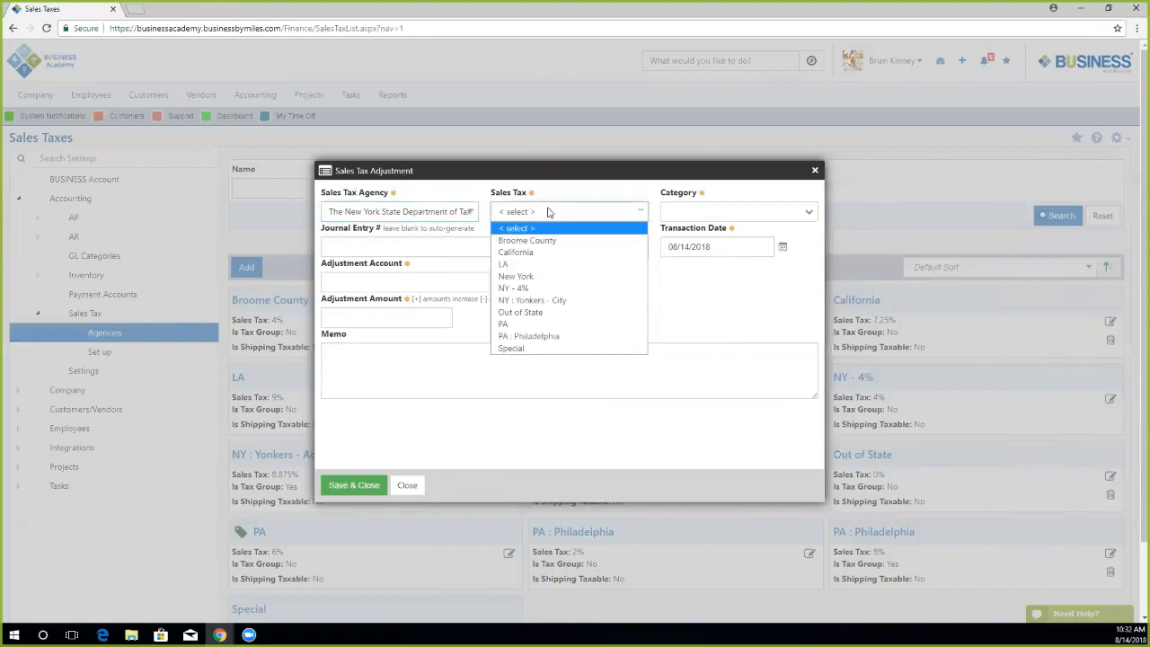
{"action": "left_click", "coordinate": [544, 288]}
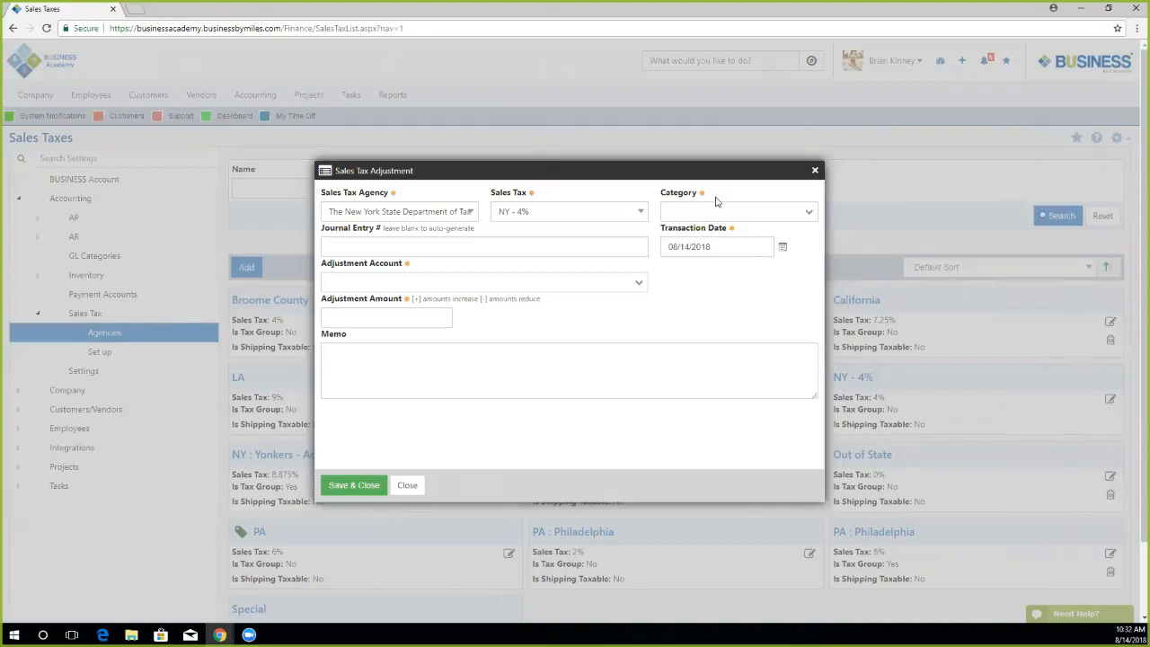
Set the adjustment's category to Electrical Income and keep 08/14/2018 as the transaction date.
{"action": "left_click", "coordinate": [709, 209]}
{"action": "left_click", "coordinate": [706, 233]}
{"action": "left_click", "coordinate": [783, 248]}
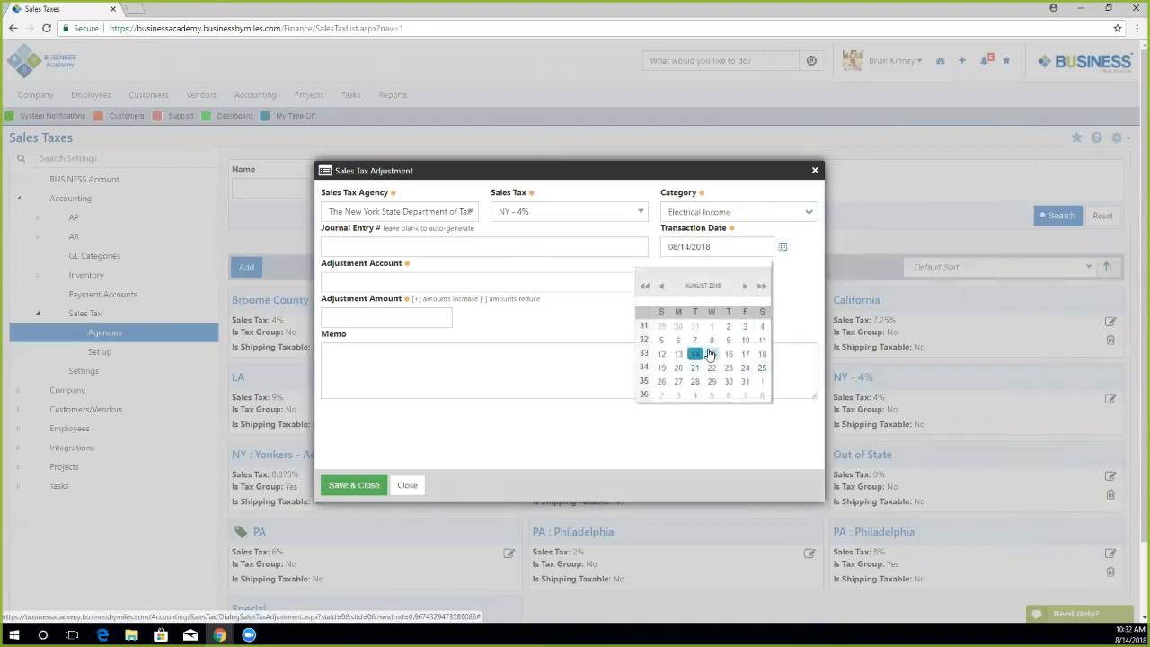
{"action": "left_click", "coordinate": [800, 300]}
Browse the adjustment accounts and choose NY TAXES PAYABLE for the sales tax adjustment.
{"action": "left_click", "coordinate": [385, 280]}
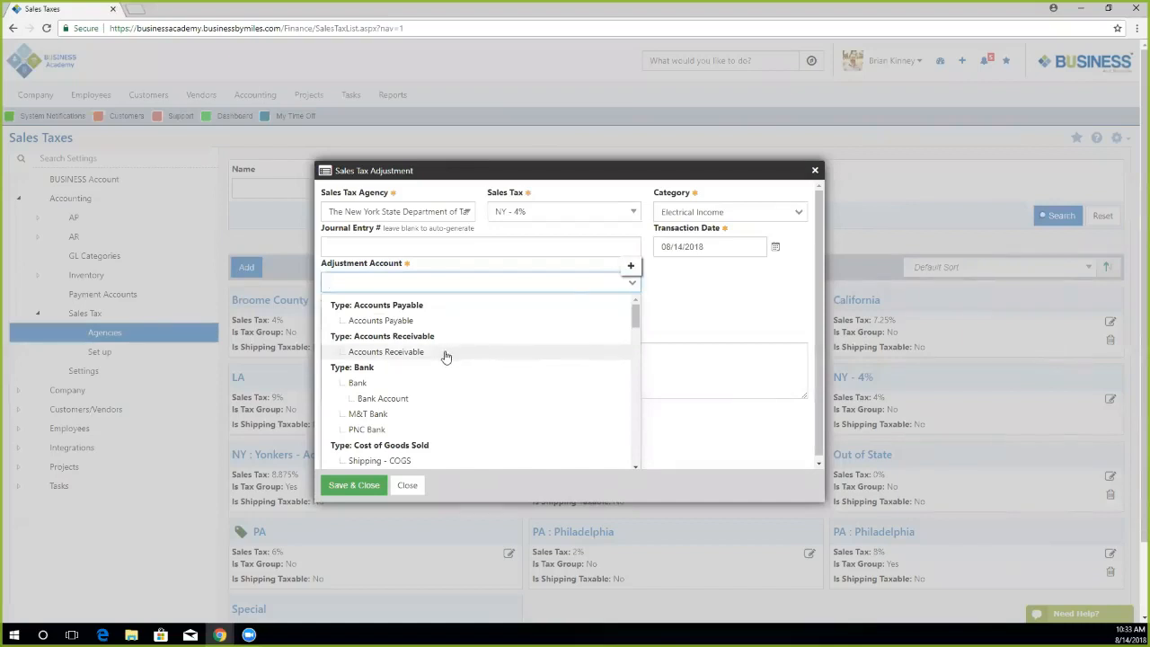
{"action": "scroll", "coordinate": [413, 386], "scroll_direction": "down", "scroll_amount": 10}
{"action": "scroll", "coordinate": [416, 384], "scroll_direction": "down", "scroll_amount": 6}
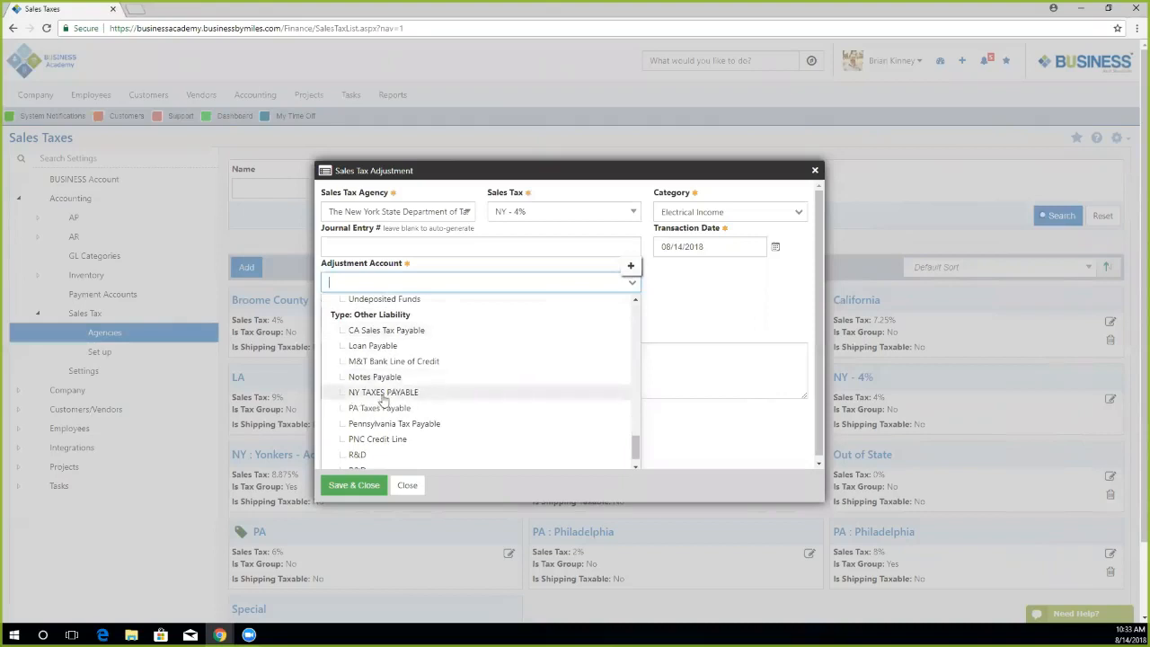
{"action": "left_click", "coordinate": [331, 284]}
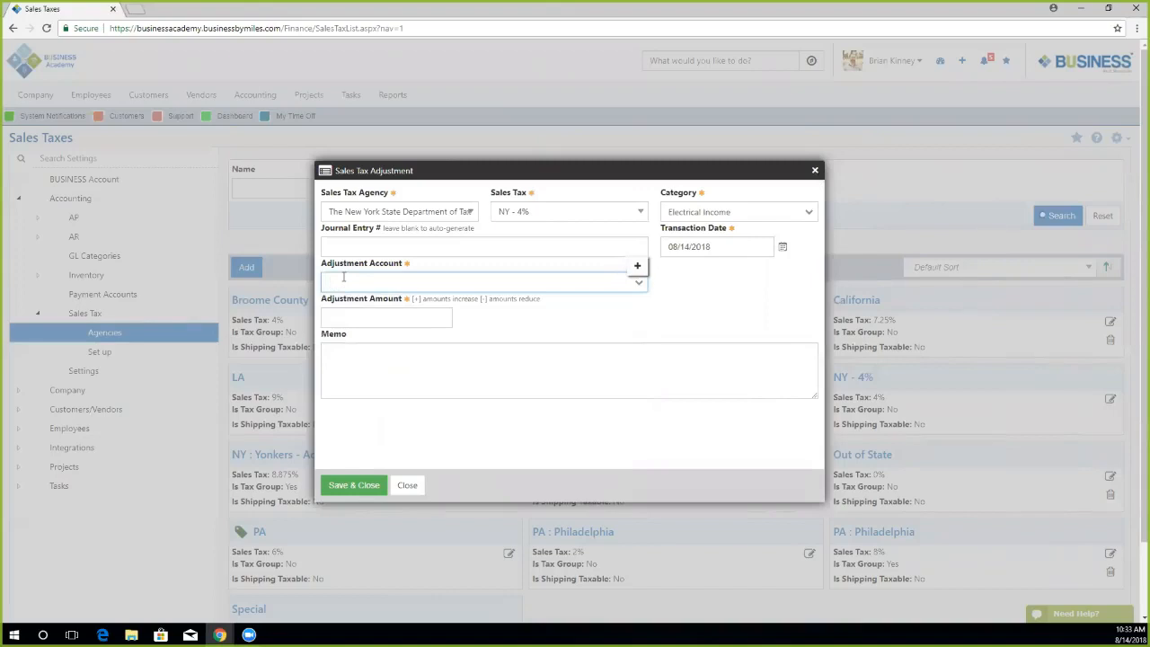
{"action": "type", "text": "NY "}
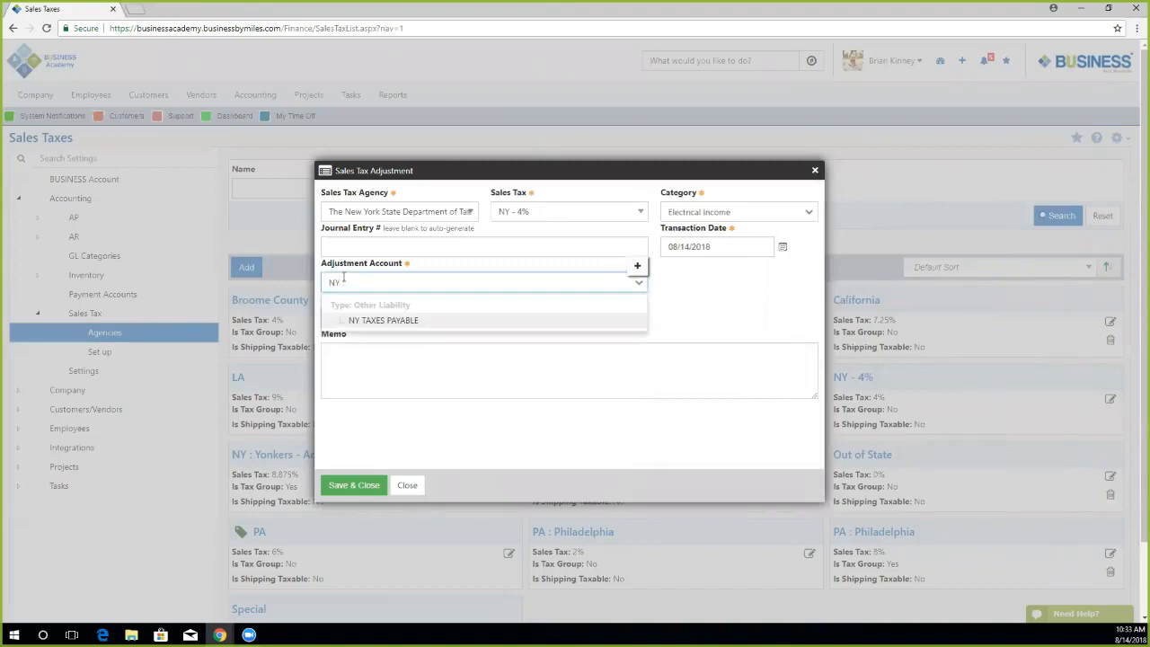
{"action": "type", "text": "Ta"}
{"action": "left_click", "coordinate": [374, 321]}
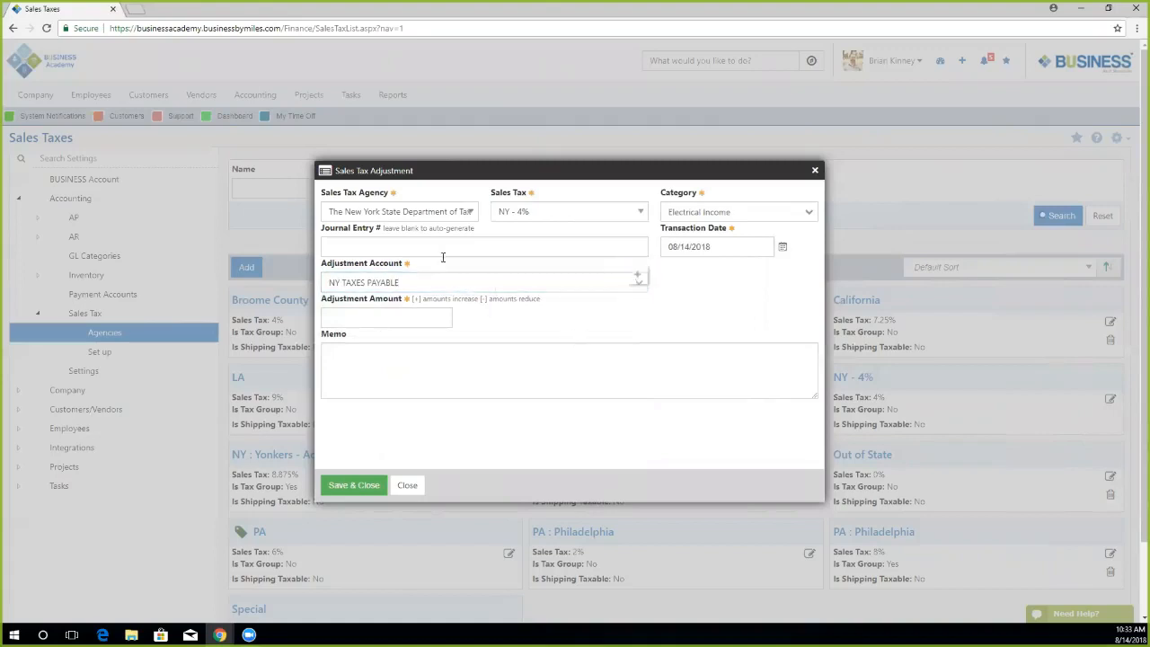
Set the adjustment amount of the sales tax adjustment to 20.
{"action": "left_click", "coordinate": [404, 318]}
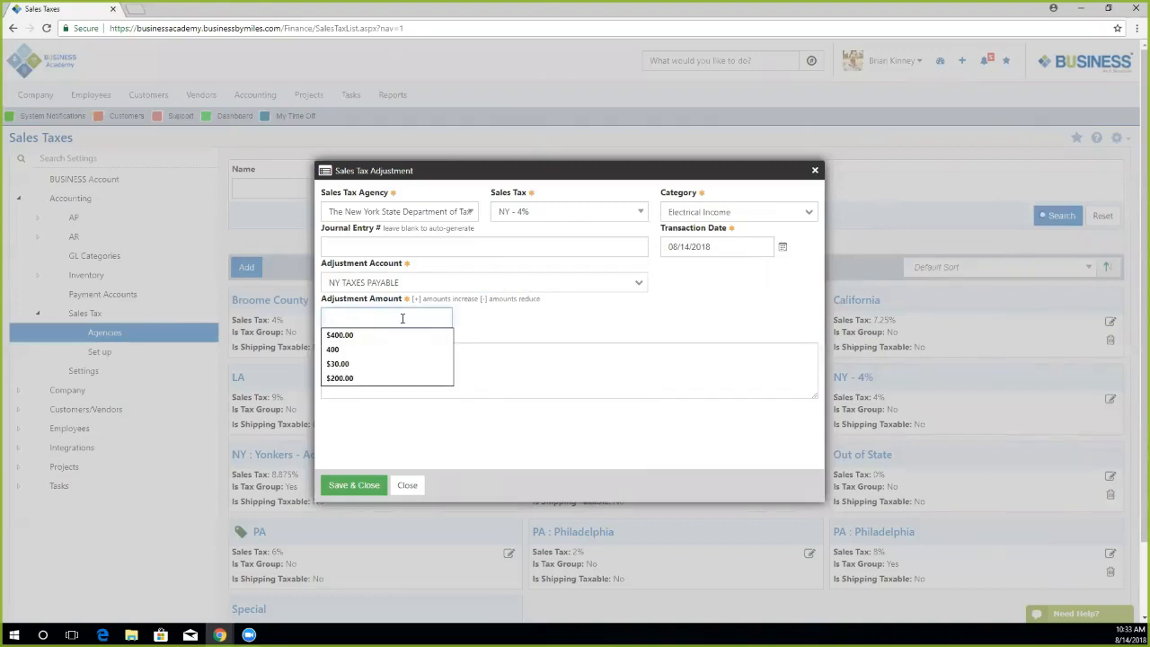
{"action": "left_click", "coordinate": [503, 321]}
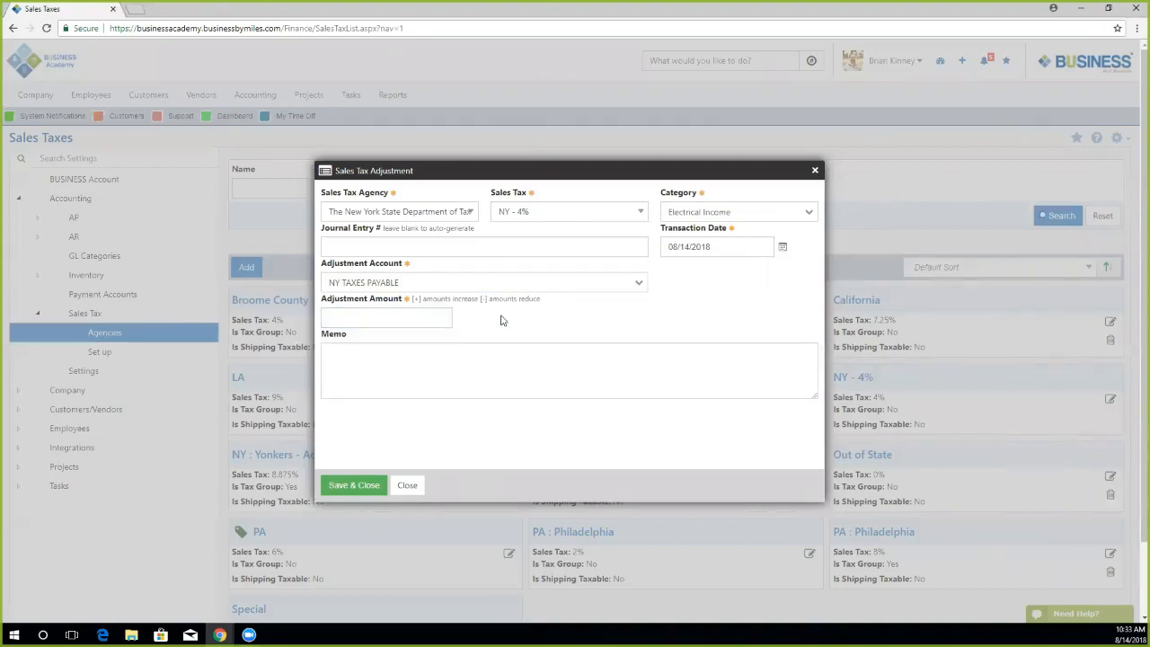
{"action": "left_click", "coordinate": [437, 320]}
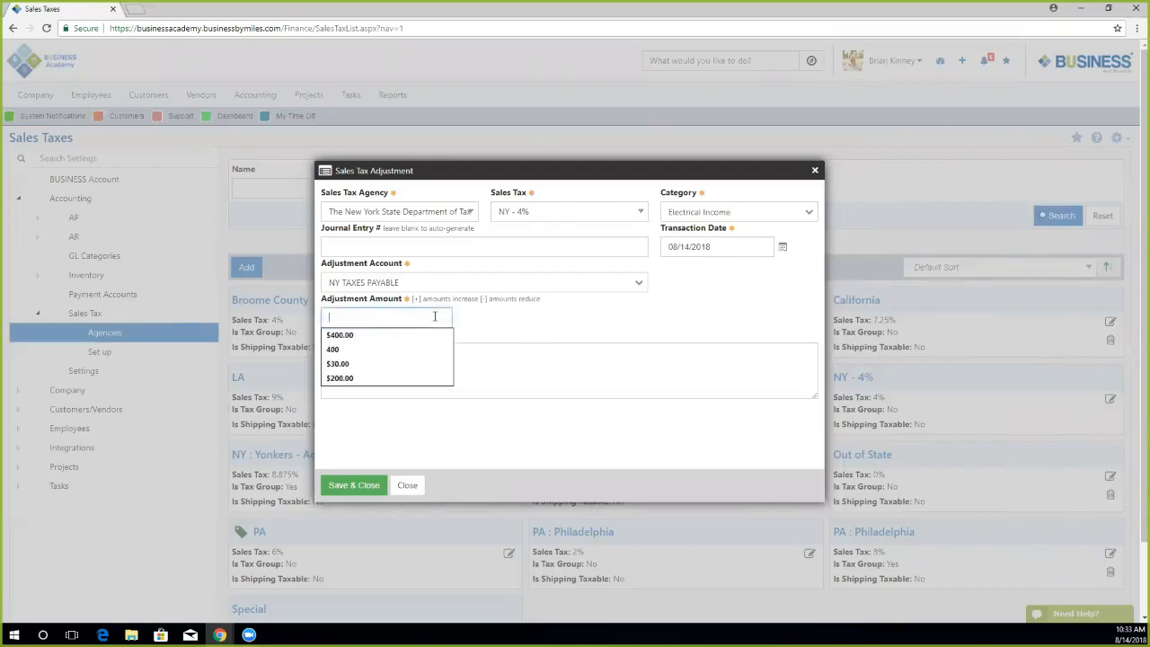
{"action": "type", "text": "20"}
{"action": "left_click", "coordinate": [495, 318]}
Try a minus sign on the adjustment amount to make it a reduction, and return it to $20.00.
{"action": "double_click", "coordinate": [330, 317]}
{"action": "left_click", "coordinate": [329, 318]}
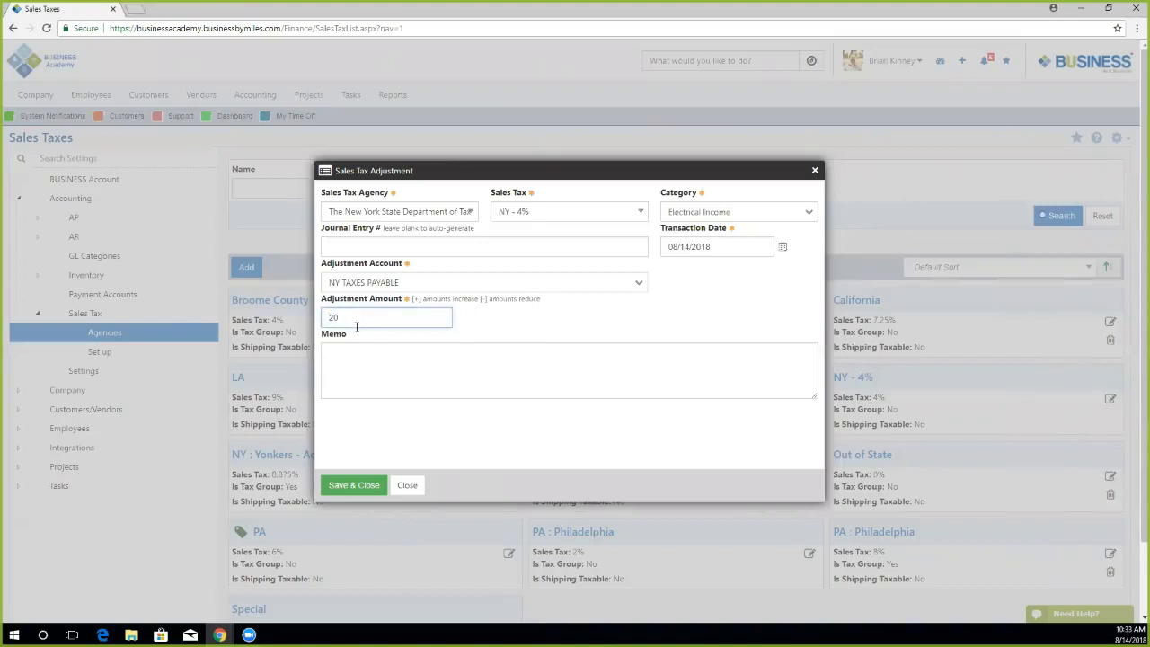
{"action": "type", "text": "-"}
{"action": "left_click", "coordinate": [513, 329]}
{"action": "left_click", "coordinate": [379, 319]}
{"action": "left_click", "coordinate": [341, 318]}
{"action": "left_click", "coordinate": [541, 330]}
Enter the memo "Adjusting Sales Taxes for a period" and save and close the sales tax adjustment.
{"action": "left_click", "coordinate": [351, 358]}
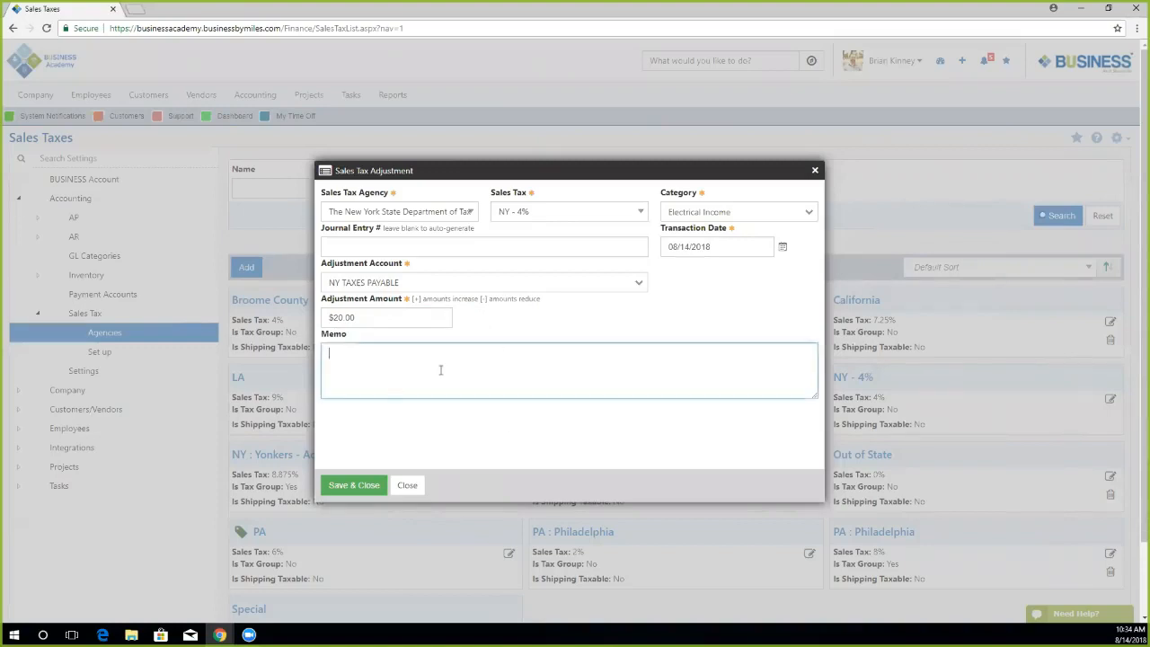
{"action": "type", "text": "Adjusting Sales Taxes for a period"}
{"action": "left_click", "coordinate": [348, 485]}
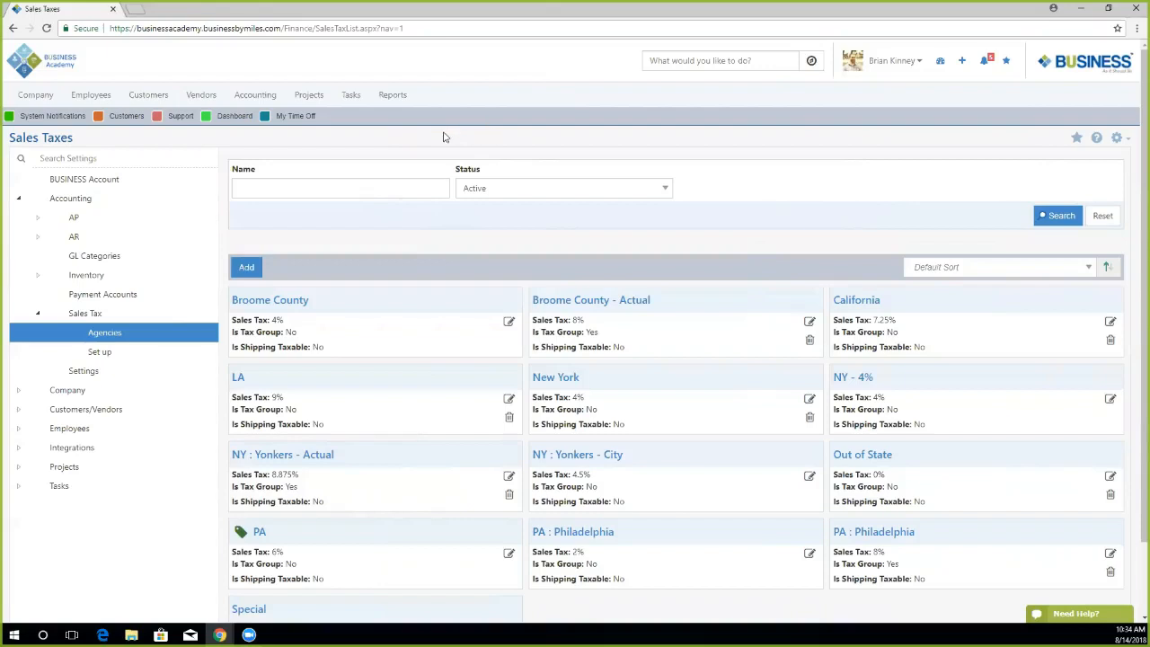
Go to the sales tax payment page and choose Bank Account as the account to pay from.
{"action": "left_click", "coordinate": [254, 95]}
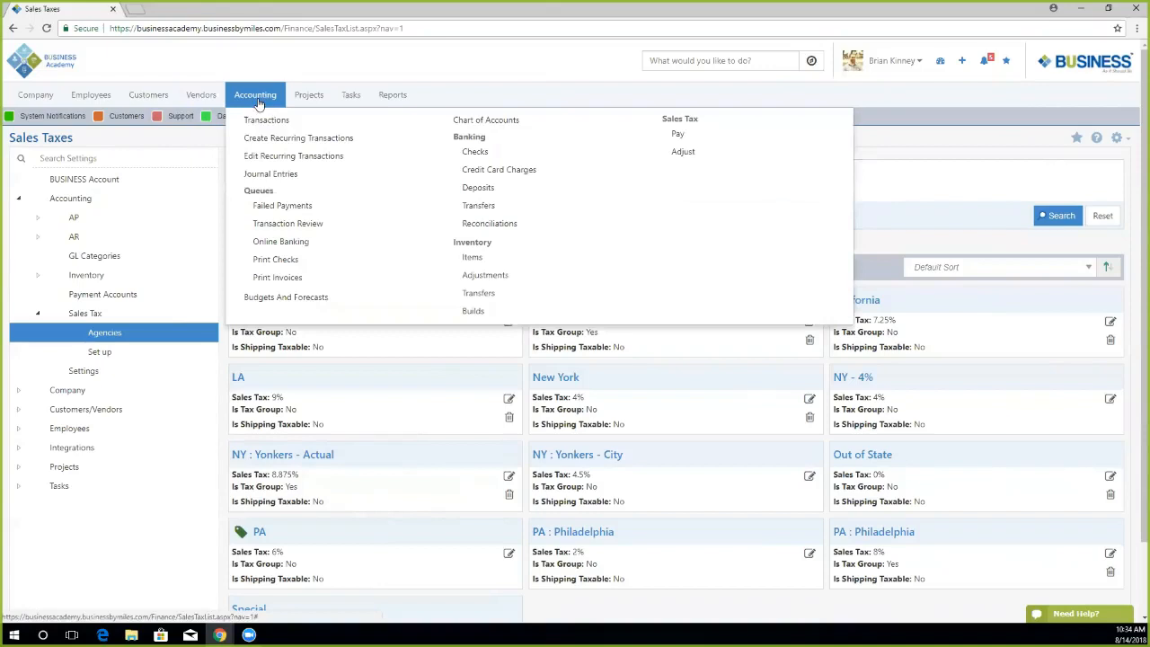
{"action": "left_click", "coordinate": [679, 135]}
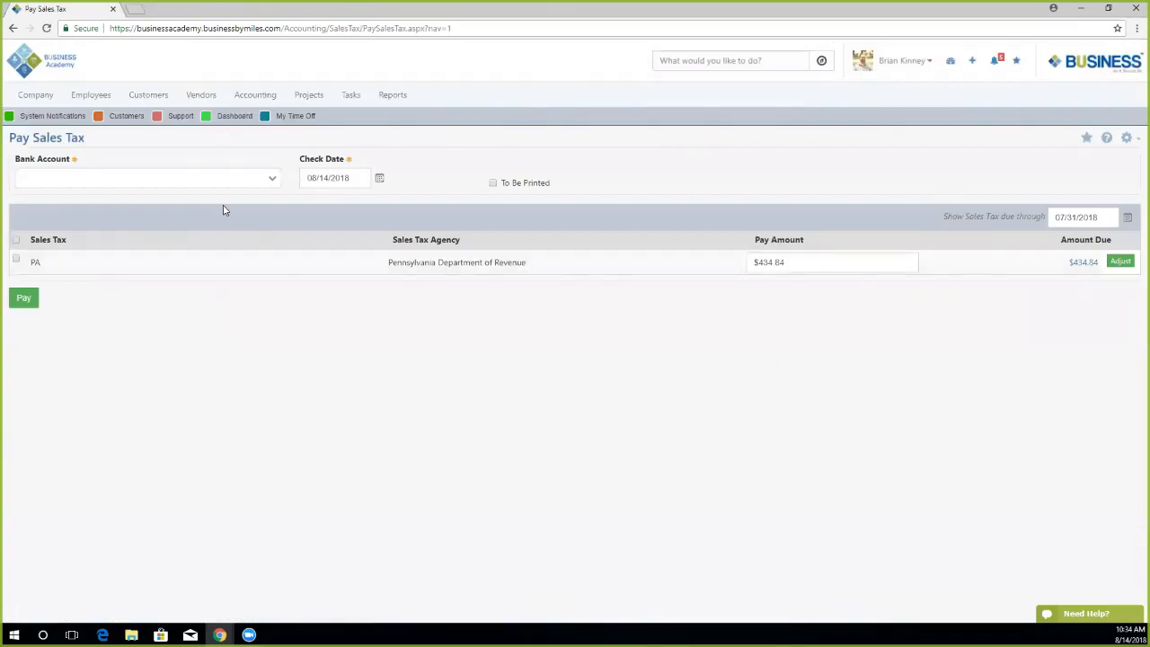
{"action": "left_click", "coordinate": [109, 175]}
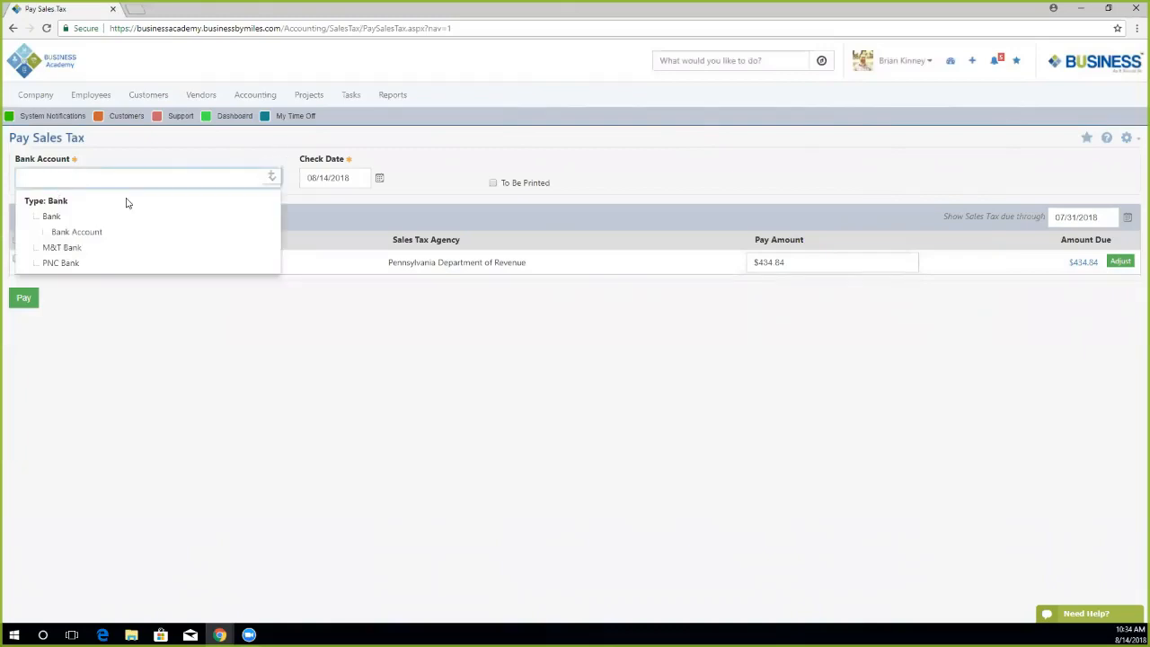
{"action": "left_click", "coordinate": [50, 216]}
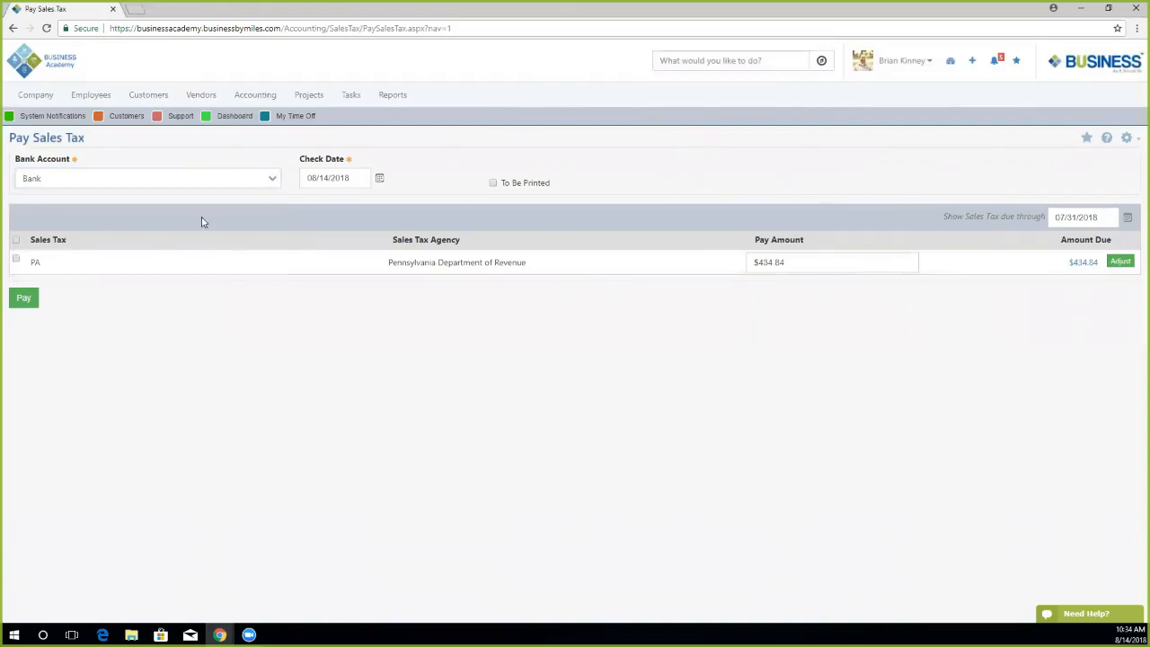
{"action": "left_click", "coordinate": [109, 184]}
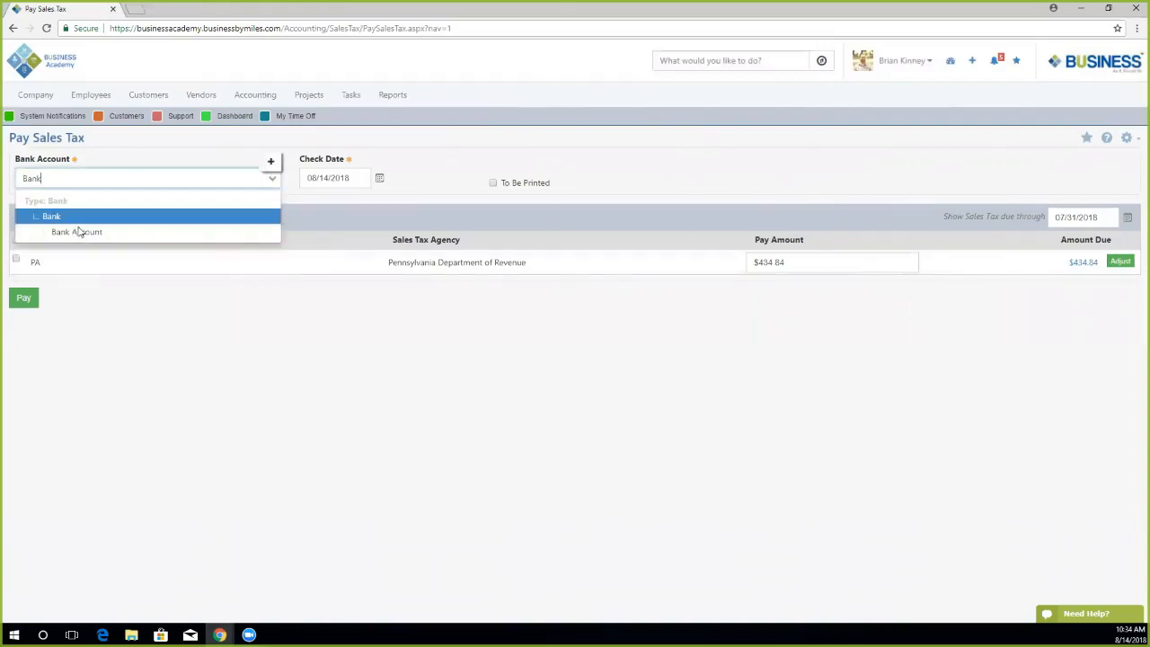
{"action": "left_click", "coordinate": [73, 233]}
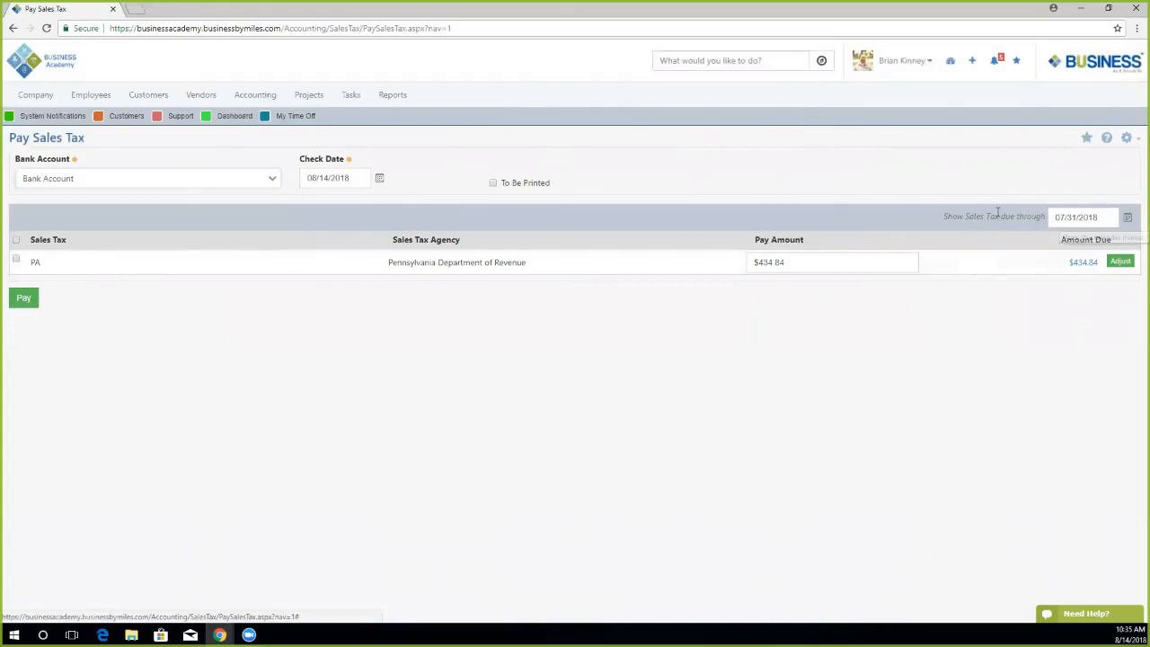
Show the sales tax due through 08/16/2018.
{"action": "left_click", "coordinate": [1128, 218]}
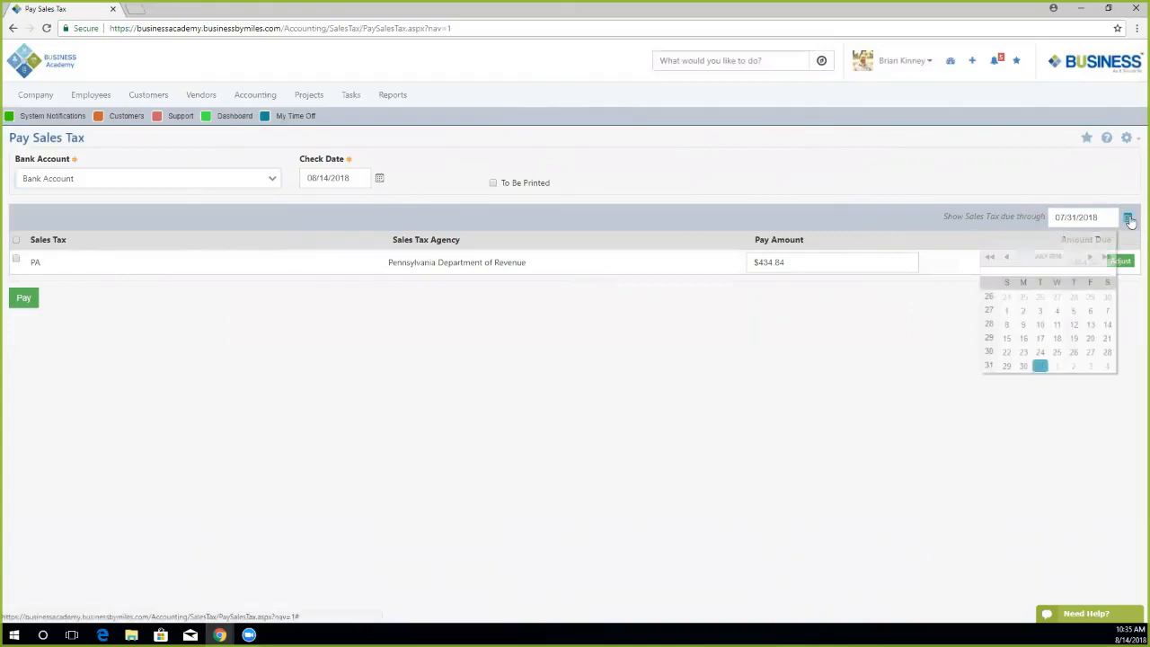
{"action": "left_click", "coordinate": [998, 219]}
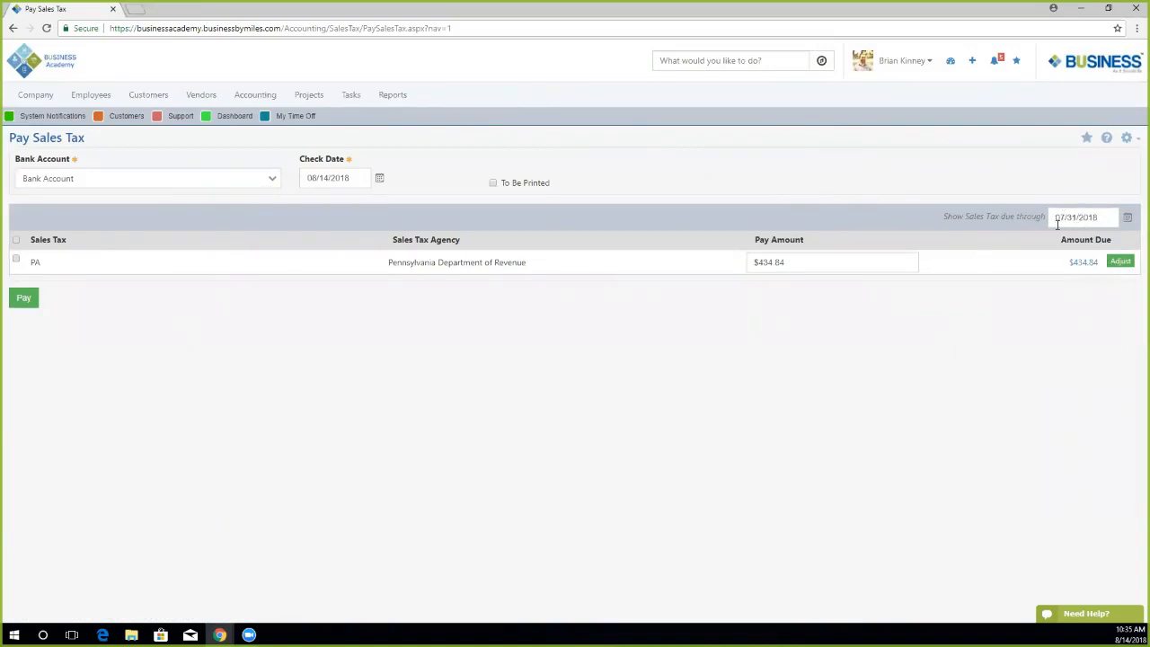
{"action": "left_click", "coordinate": [1128, 219]}
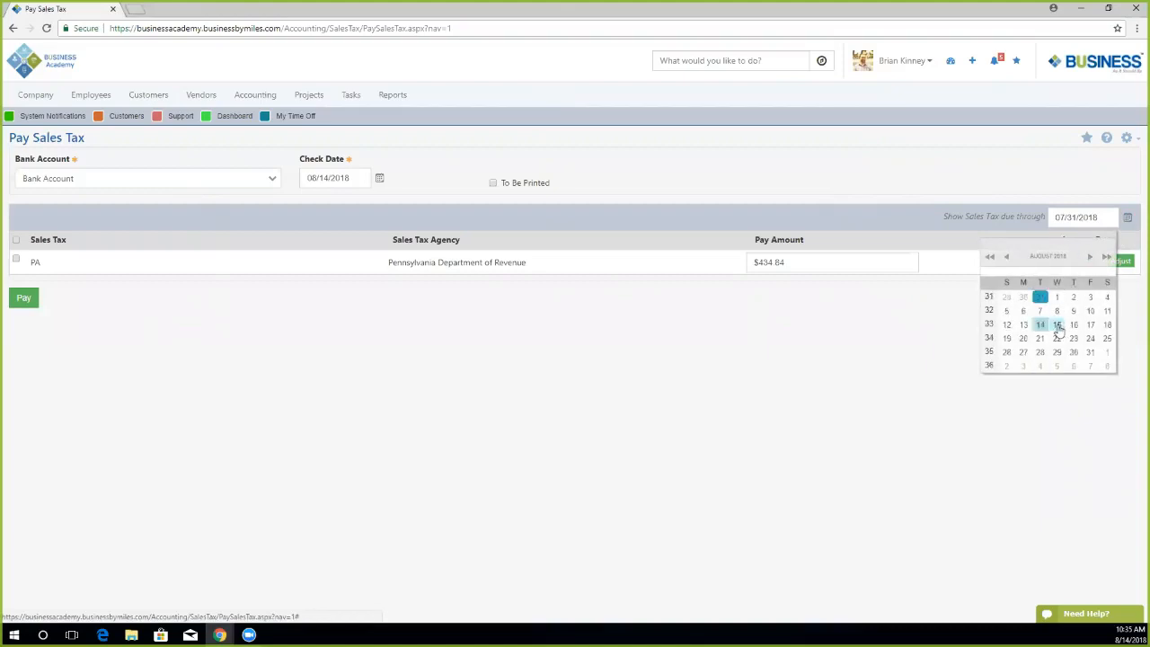
{"action": "left_click", "coordinate": [1046, 329]}
Select the PA sales tax for payment and check its agency and pay amount.
{"action": "left_click", "coordinate": [15, 259]}
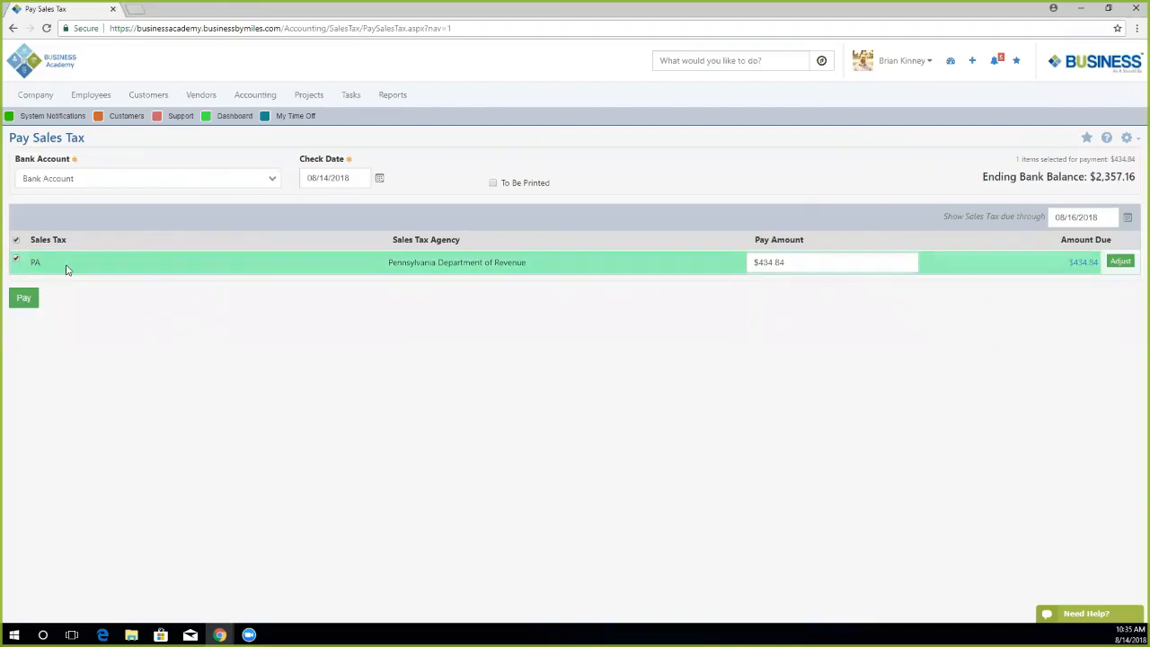
{"action": "left_click_drag", "start_coordinate": [528, 262], "coordinate": [360, 256]}
{"action": "left_click", "coordinate": [610, 267]}
{"action": "left_click", "coordinate": [799, 262]}
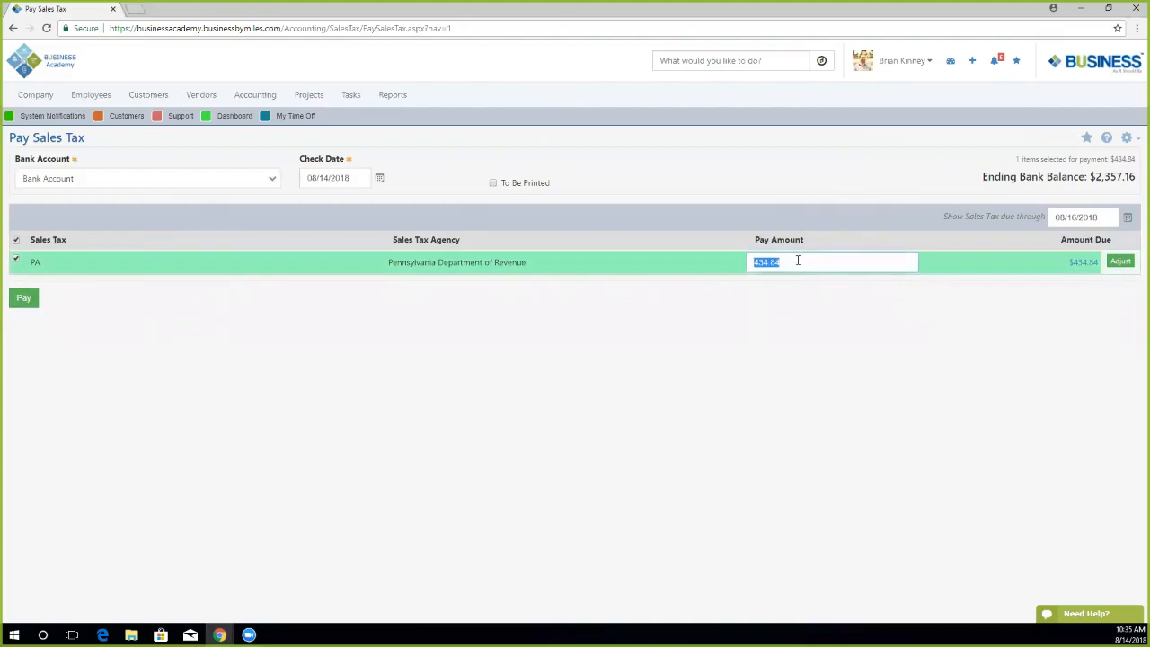
Look over the adjustment form for the PA sales tax without saving it, and pay the selected PA sales tax.
{"action": "left_click", "coordinate": [1120, 261]}
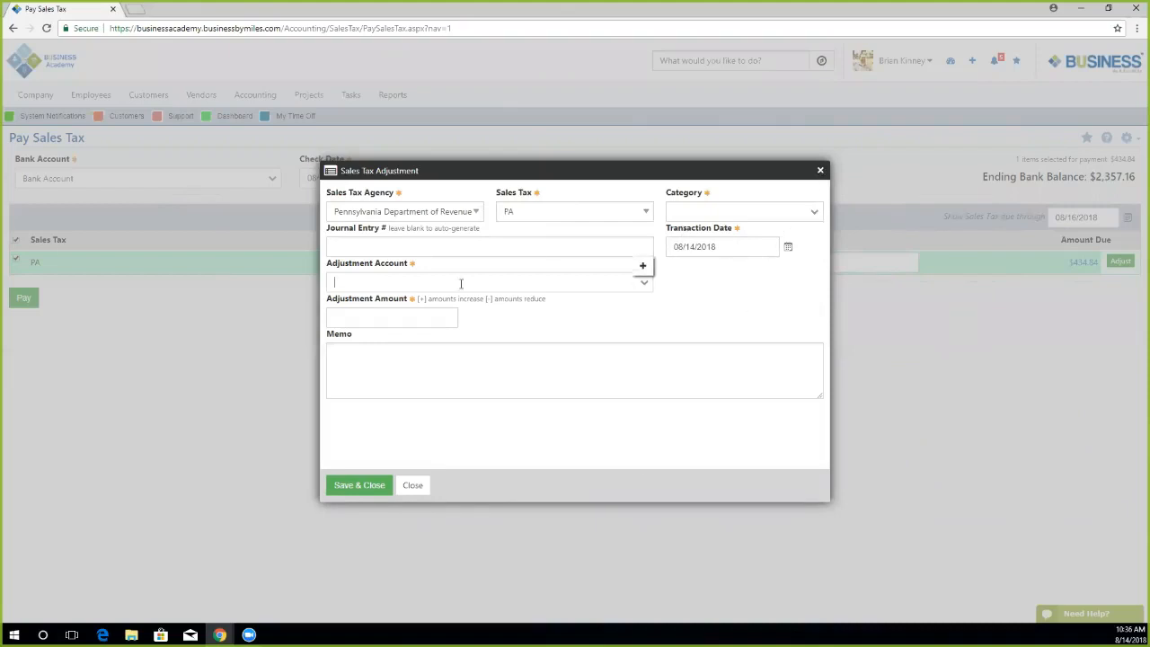
{"action": "left_click", "coordinate": [640, 280]}
{"action": "left_click", "coordinate": [411, 316]}
{"action": "left_click", "coordinate": [820, 171]}
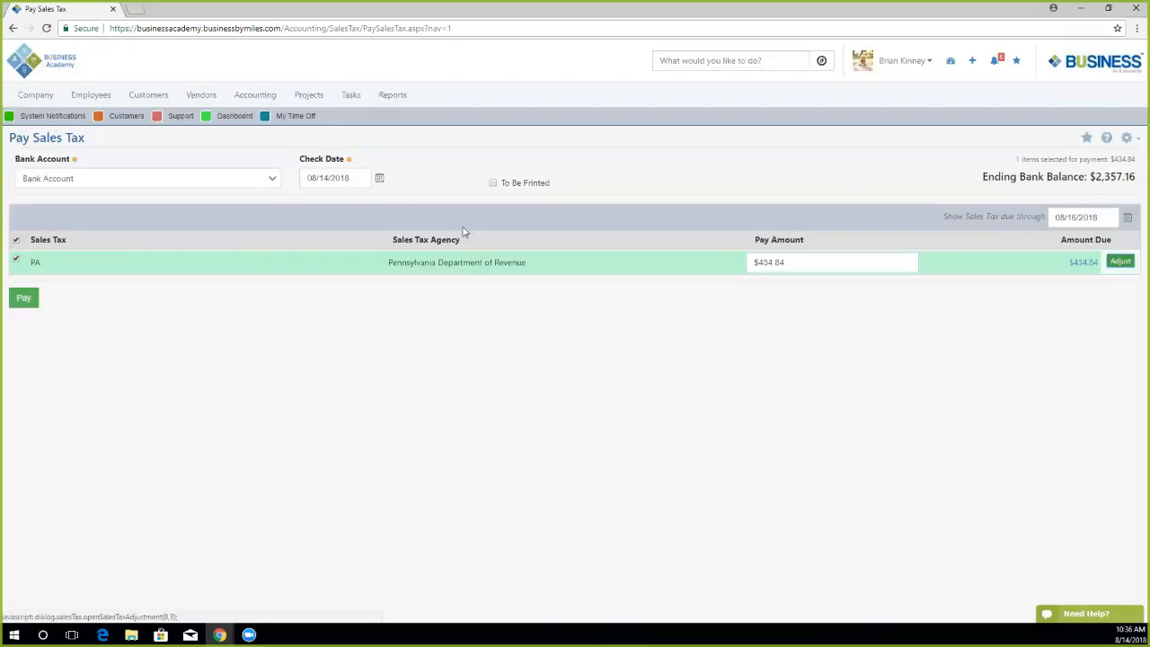
{"action": "left_click", "coordinate": [21, 300]}
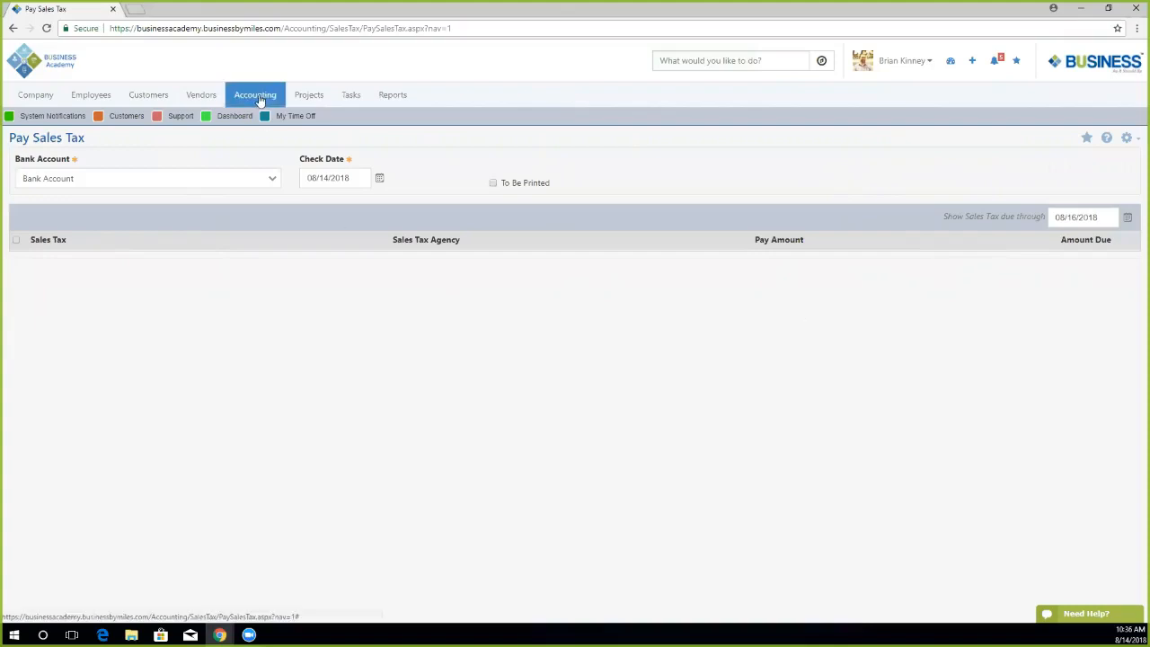
Open the accounting transactions and search for only the Checks: Sales Tax Payment type.
{"action": "mouse_move", "coordinate": [260, 101]}
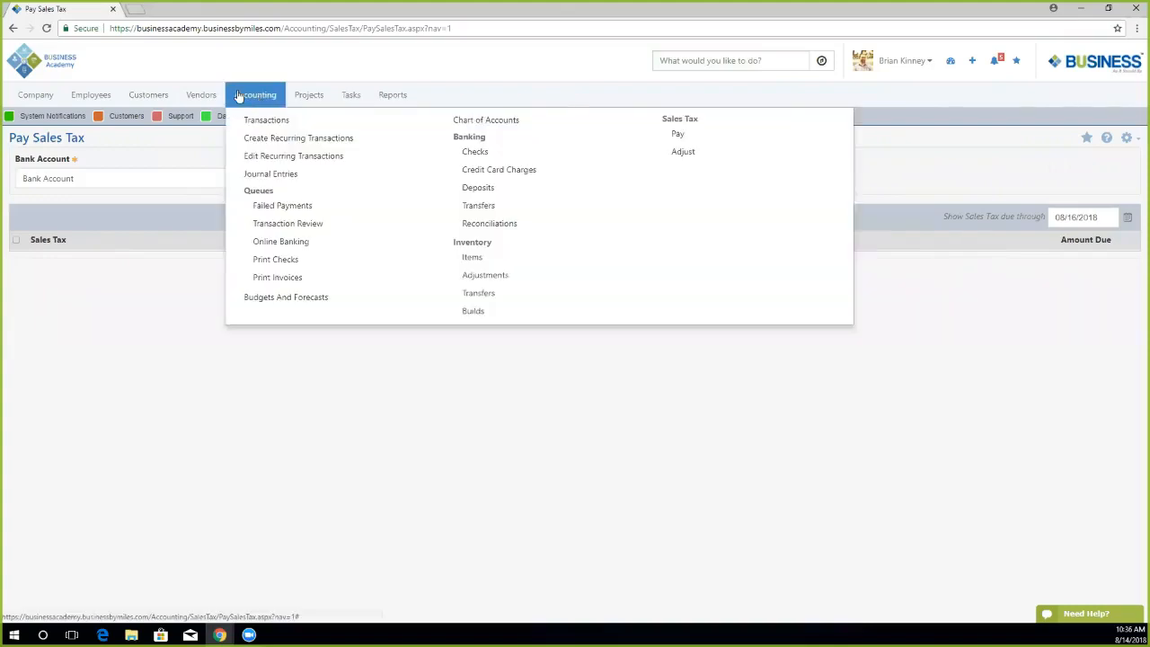
{"action": "left_click", "coordinate": [280, 122]}
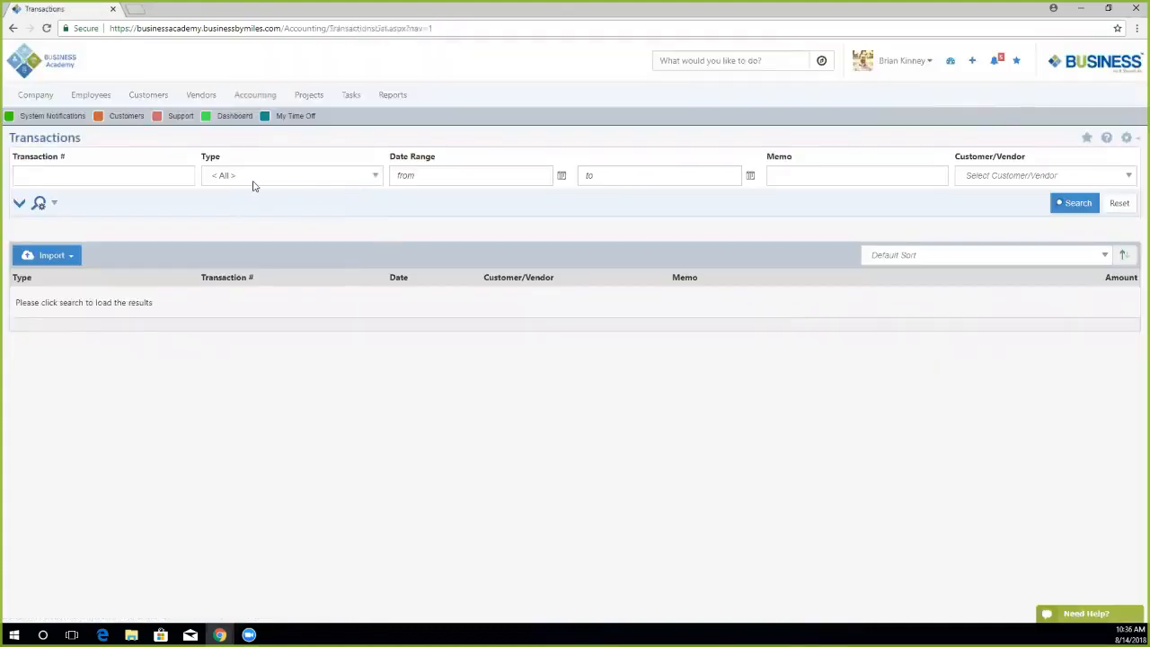
{"action": "left_click", "coordinate": [255, 178]}
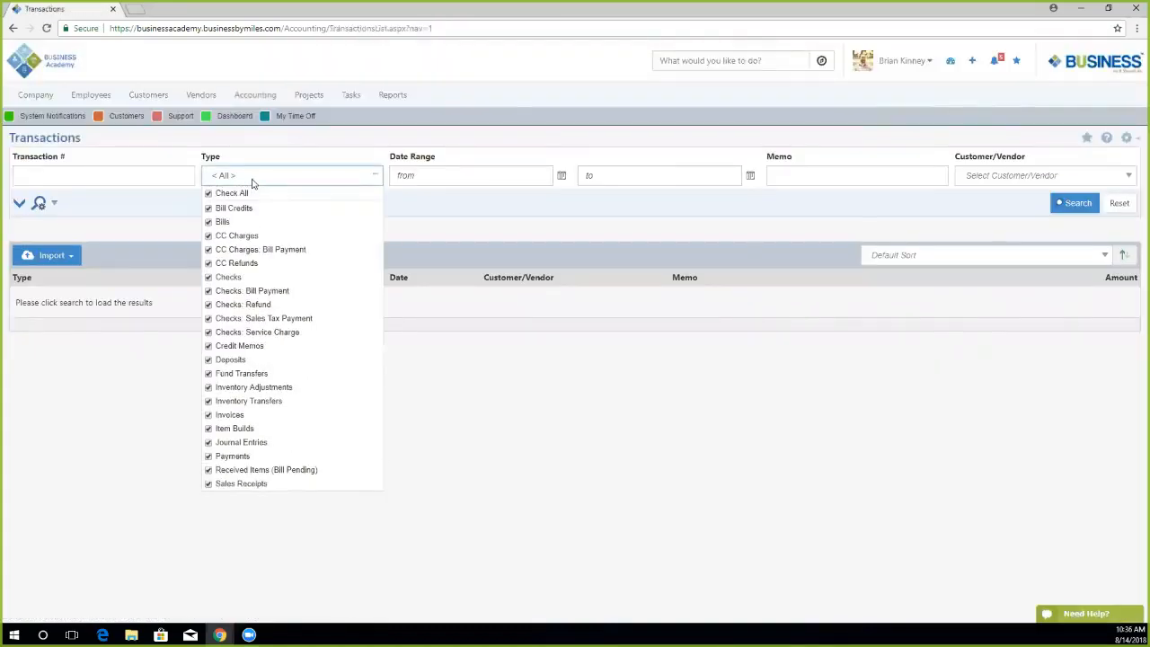
{"action": "left_click", "coordinate": [210, 194]}
{"action": "left_click", "coordinate": [209, 278]}
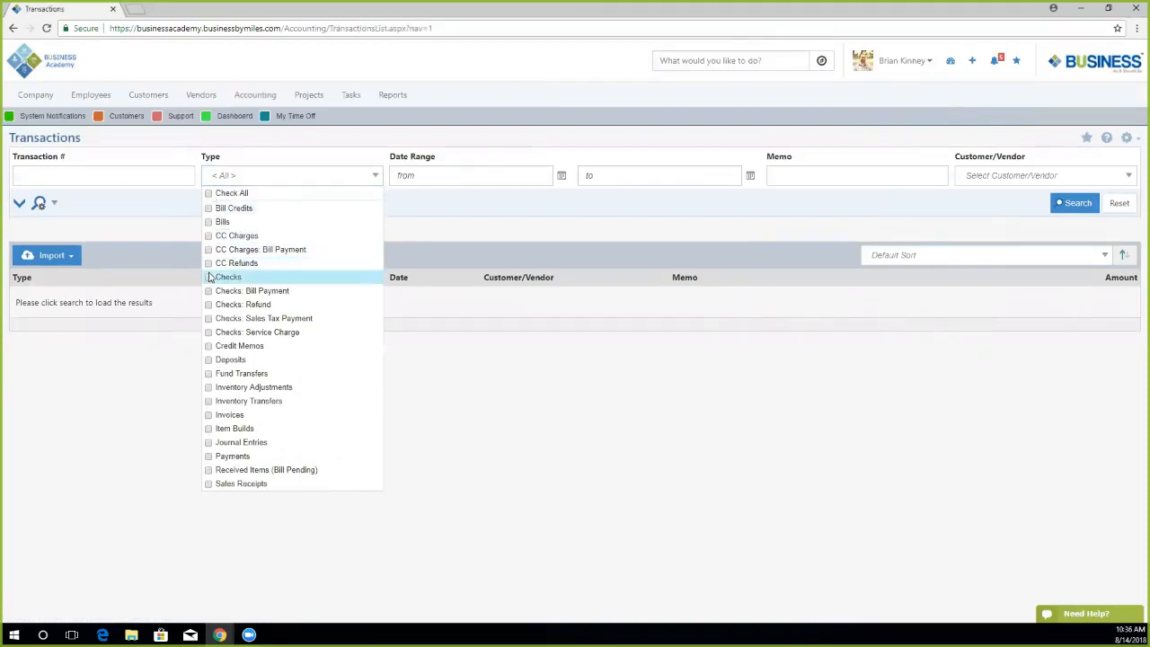
{"action": "left_click", "coordinate": [208, 319]}
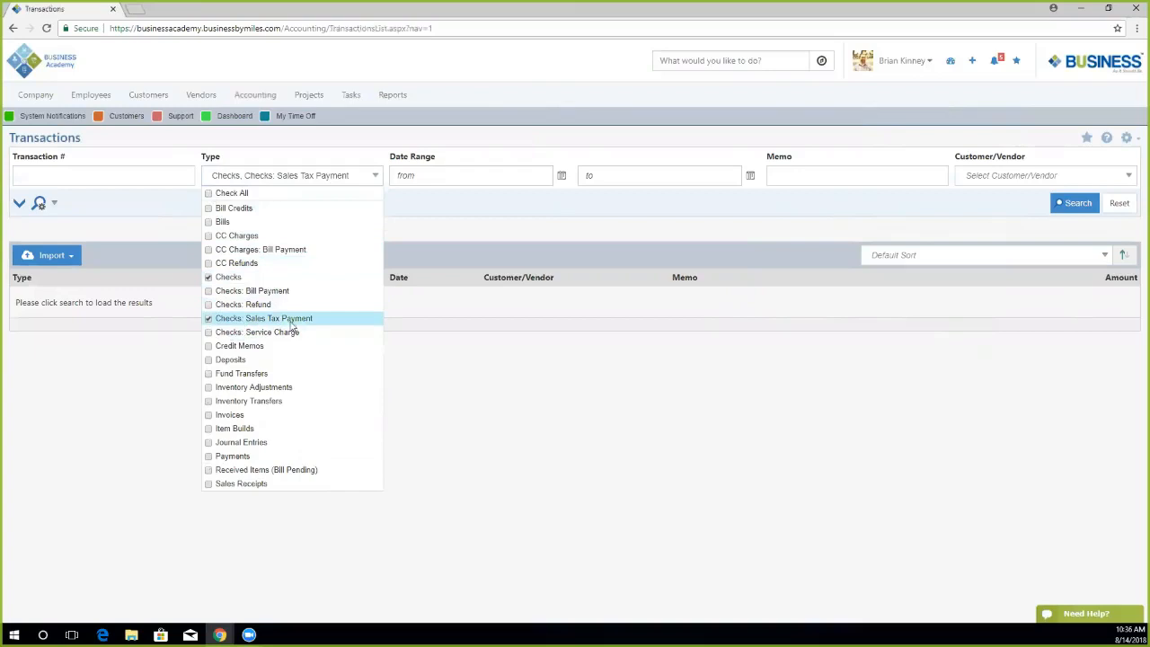
{"action": "left_click", "coordinate": [210, 278]}
{"action": "left_click", "coordinate": [1074, 203]}
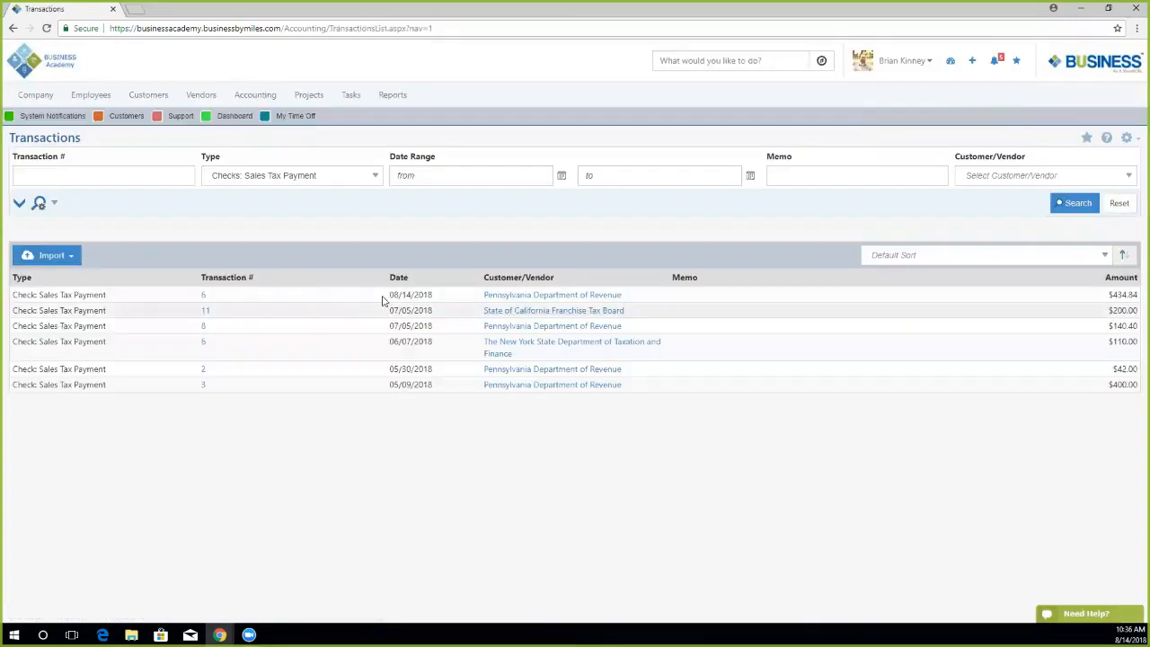
Open the sales tax payment check dated 08/14/2018 and examine its payee, written amount and date.
{"action": "left_click_drag", "start_coordinate": [389, 294], "coordinate": [433, 301]}
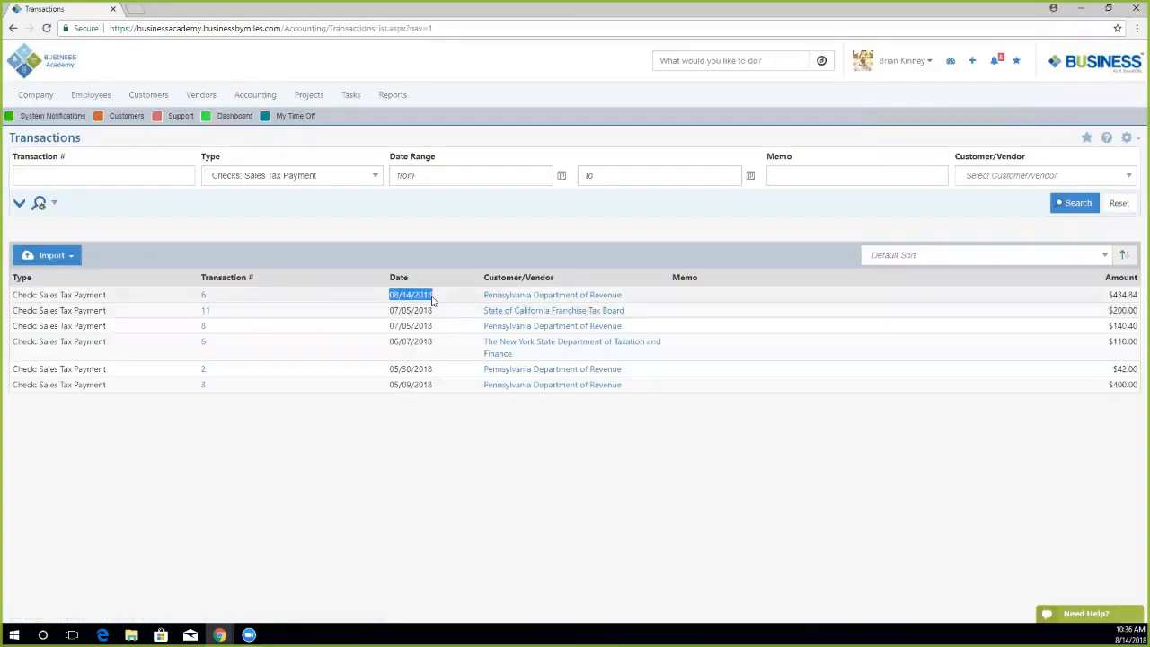
{"action": "left_click", "coordinate": [203, 296]}
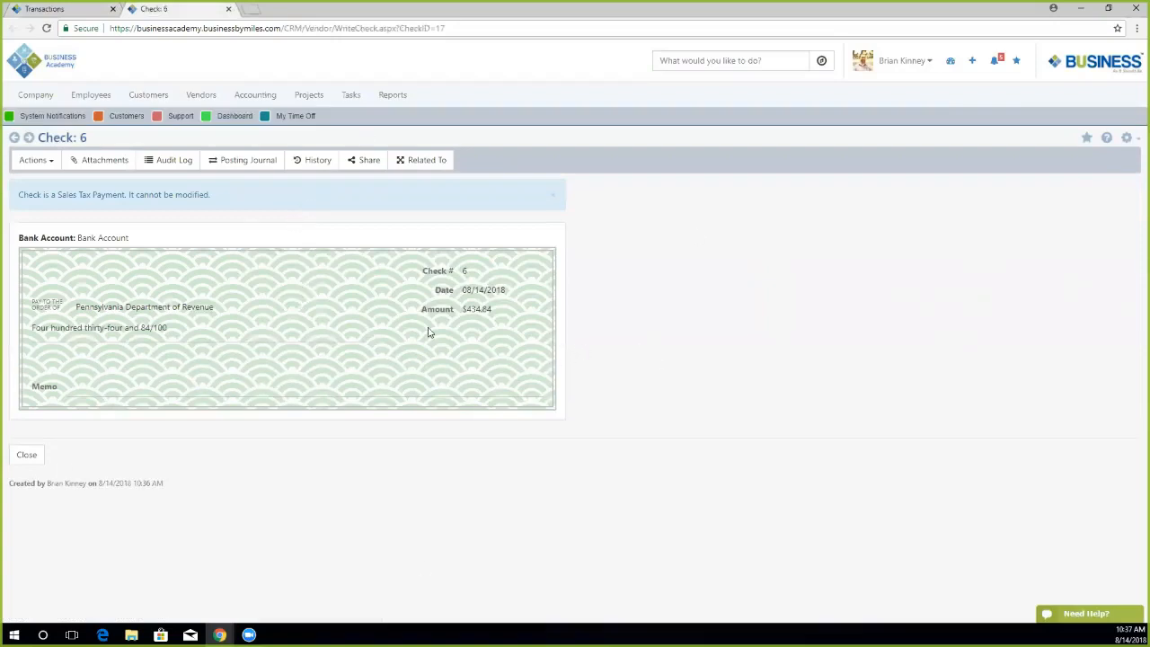
{"action": "left_click_drag", "start_coordinate": [78, 312], "coordinate": [29, 328]}
{"action": "left_click", "coordinate": [180, 336]}
{"action": "left_click", "coordinate": [489, 325]}
Review the check's posting journal, including the GL accounts debited and credited, and close it.
{"action": "left_click", "coordinate": [243, 163]}
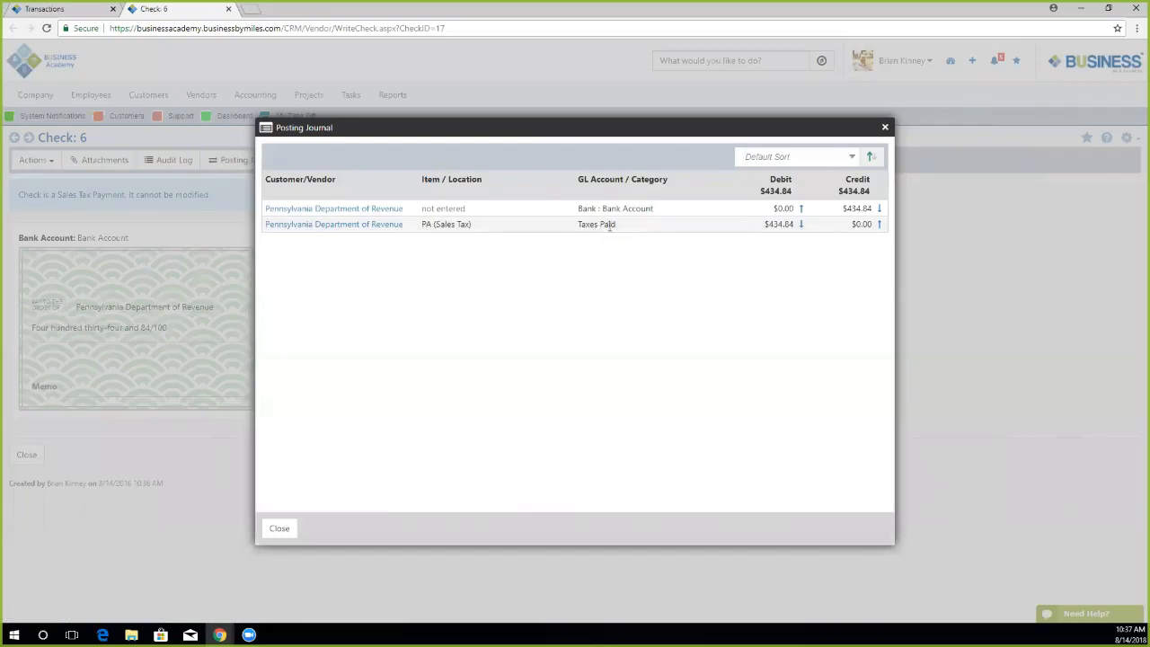
{"action": "left_click_drag", "start_coordinate": [659, 211], "coordinate": [593, 260]}
{"action": "left_click", "coordinate": [593, 268]}
{"action": "left_click", "coordinate": [885, 131]}
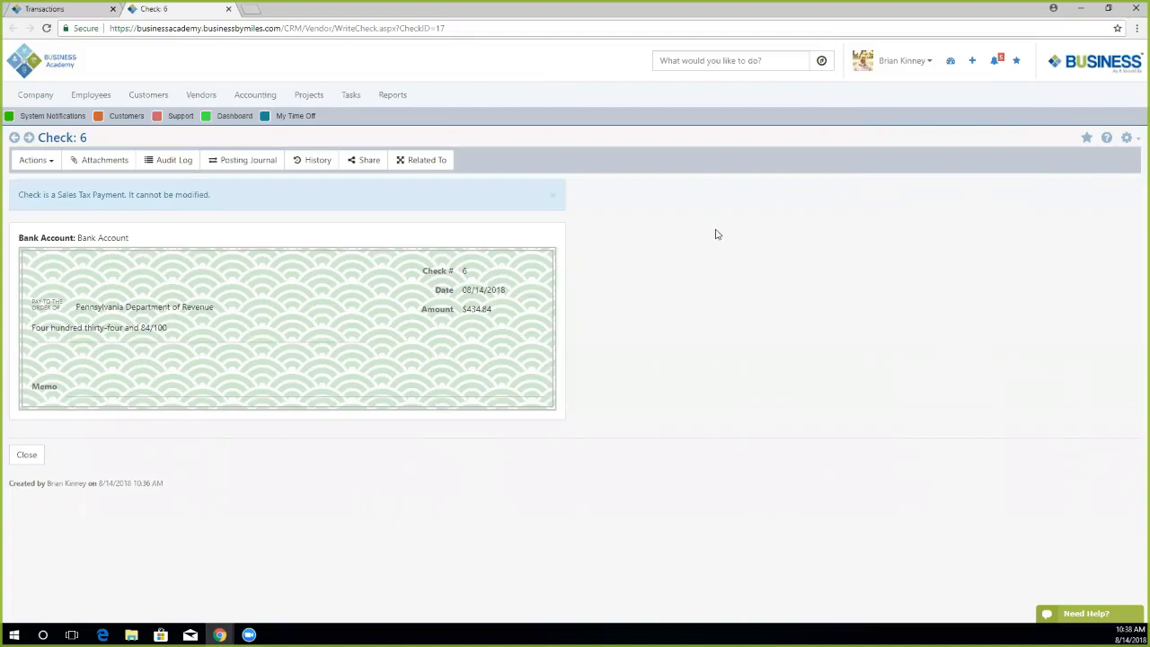
Open the inventory items list and load the active items of all types.
{"action": "left_click", "coordinate": [252, 102]}
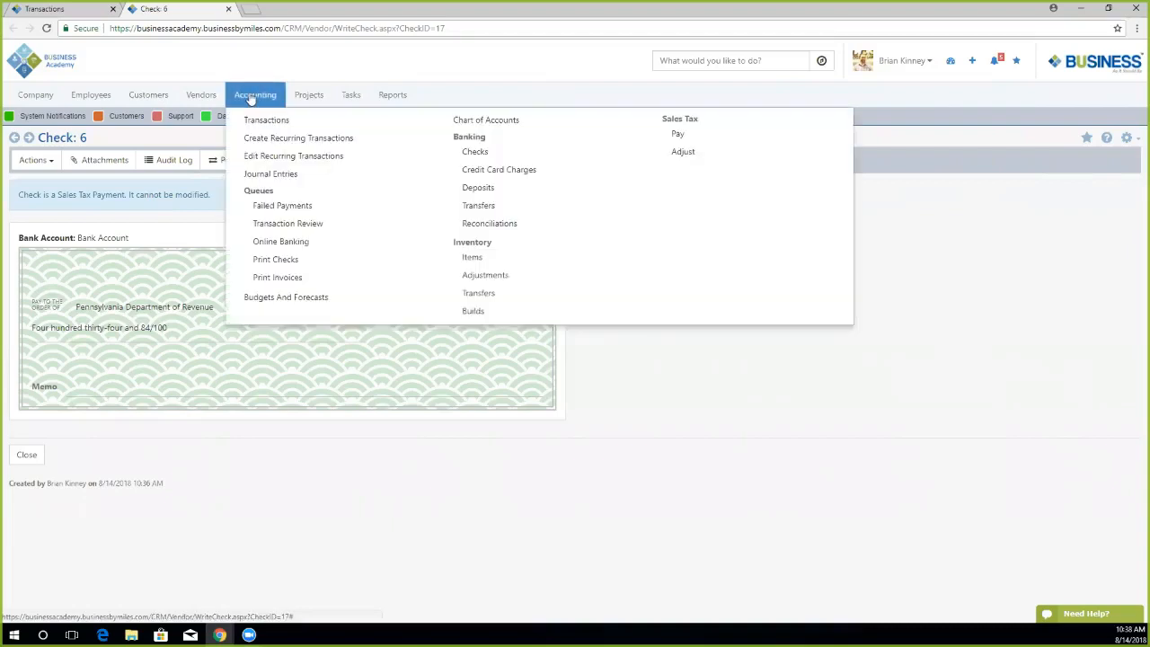
{"action": "left_click", "coordinate": [475, 258]}
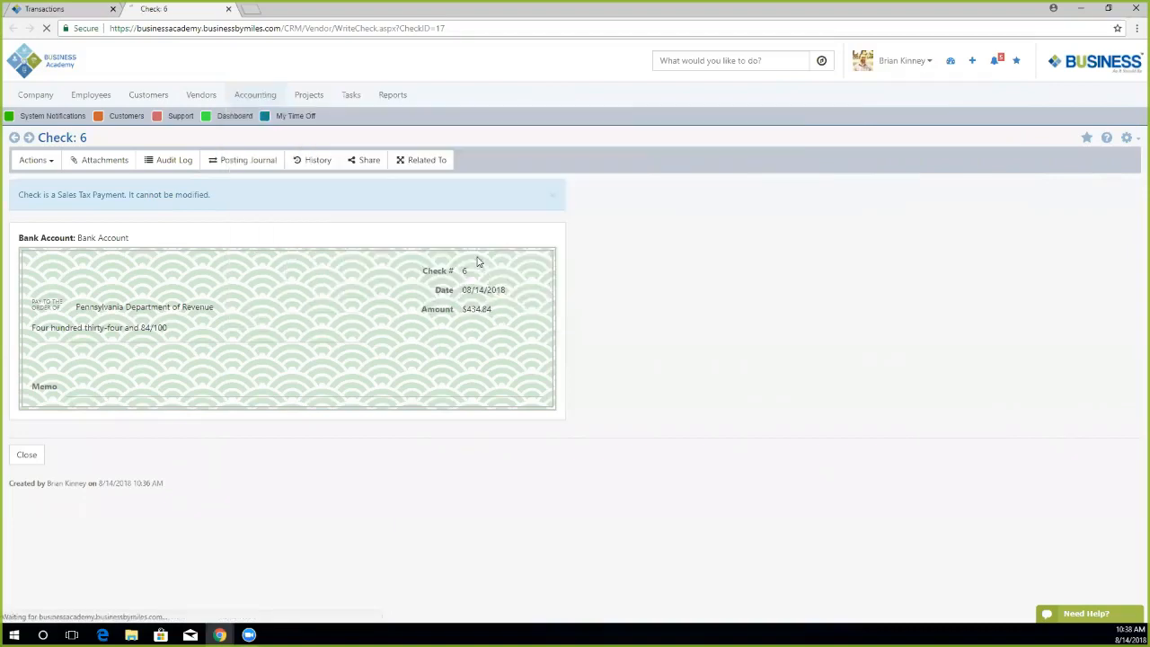
{"action": "left_click", "coordinate": [1070, 203]}
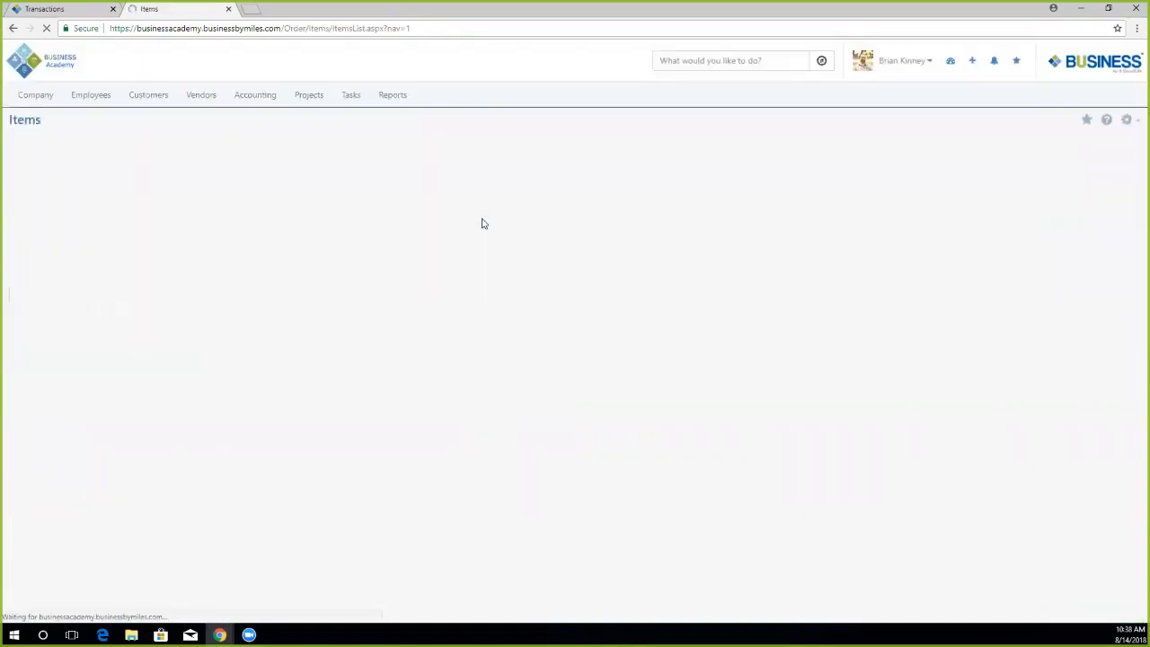
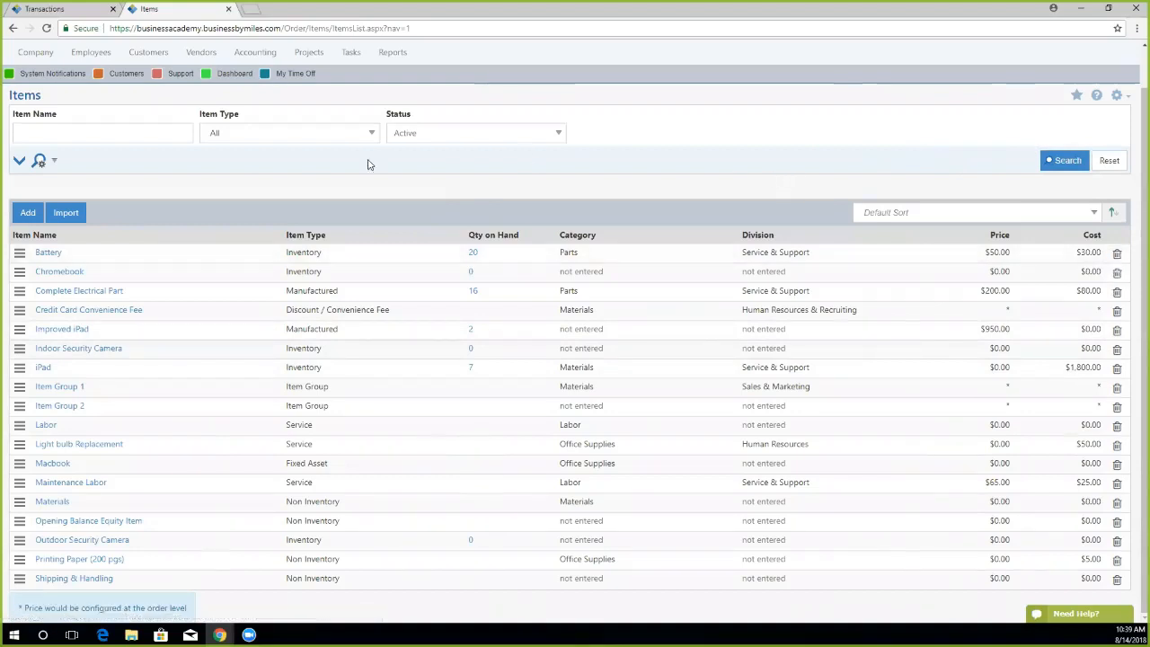
Filter the items list to only active items of the Service and Item Group types.
{"action": "left_click", "coordinate": [78, 132]}
{"action": "left_click", "coordinate": [225, 137]}
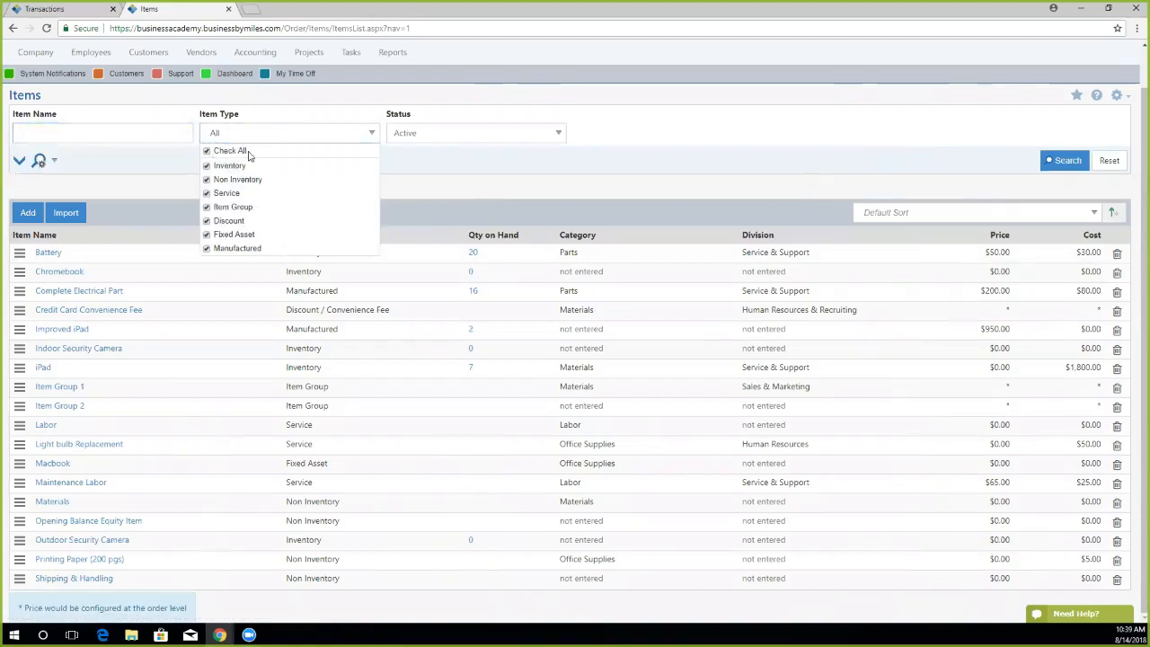
{"action": "left_click", "coordinate": [229, 150]}
{"action": "left_click", "coordinate": [226, 192]}
{"action": "left_click", "coordinate": [231, 206]}
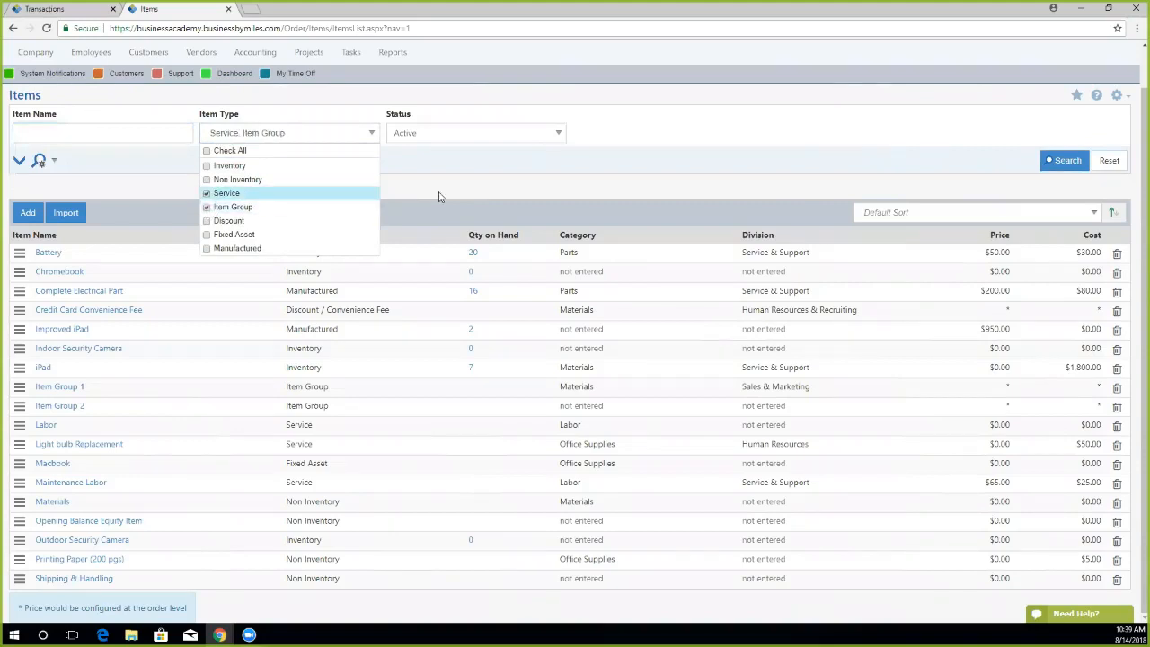
{"action": "left_click", "coordinate": [437, 193]}
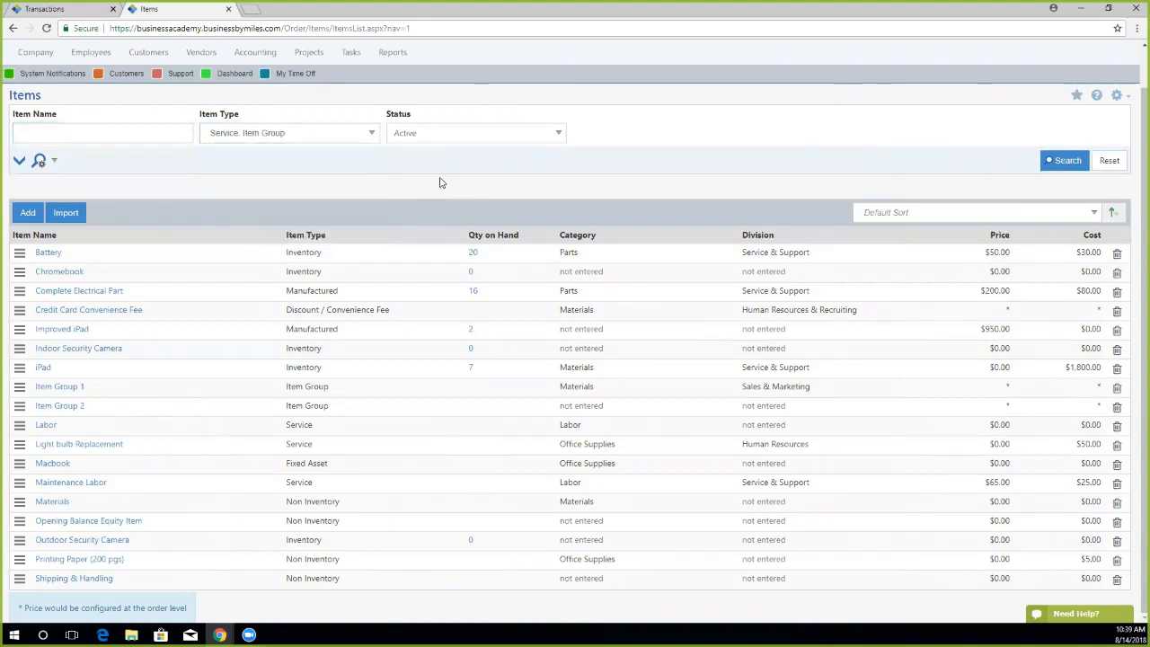
{"action": "left_click", "coordinate": [428, 136]}
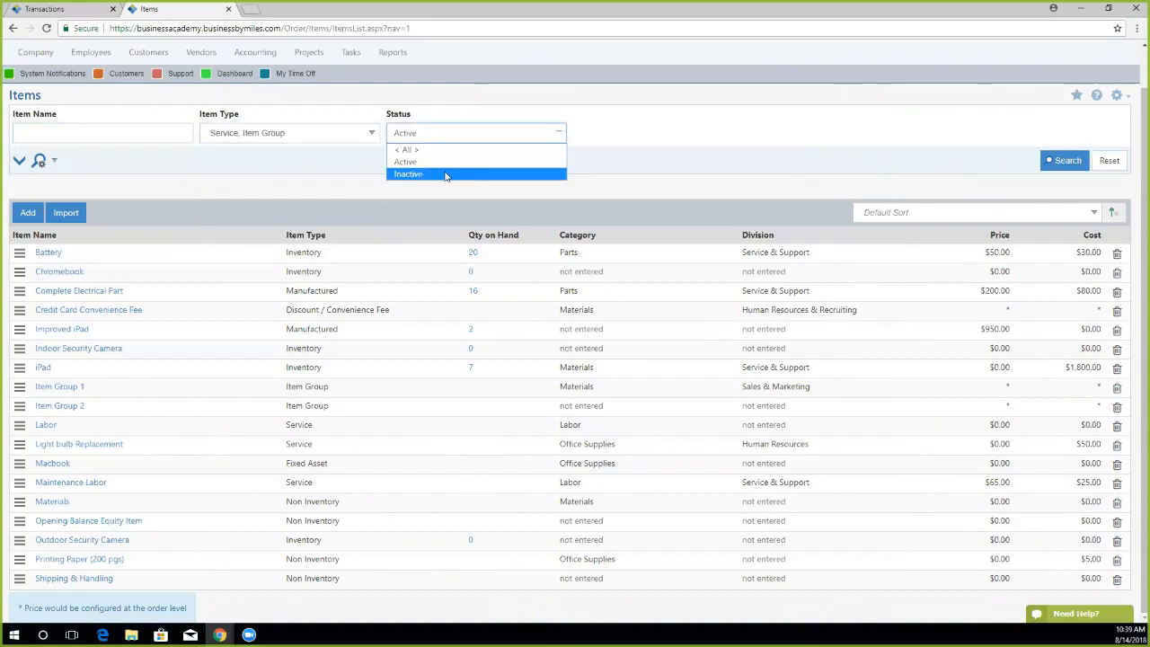
{"action": "left_click", "coordinate": [680, 152]}
{"action": "left_click", "coordinate": [1057, 160]}
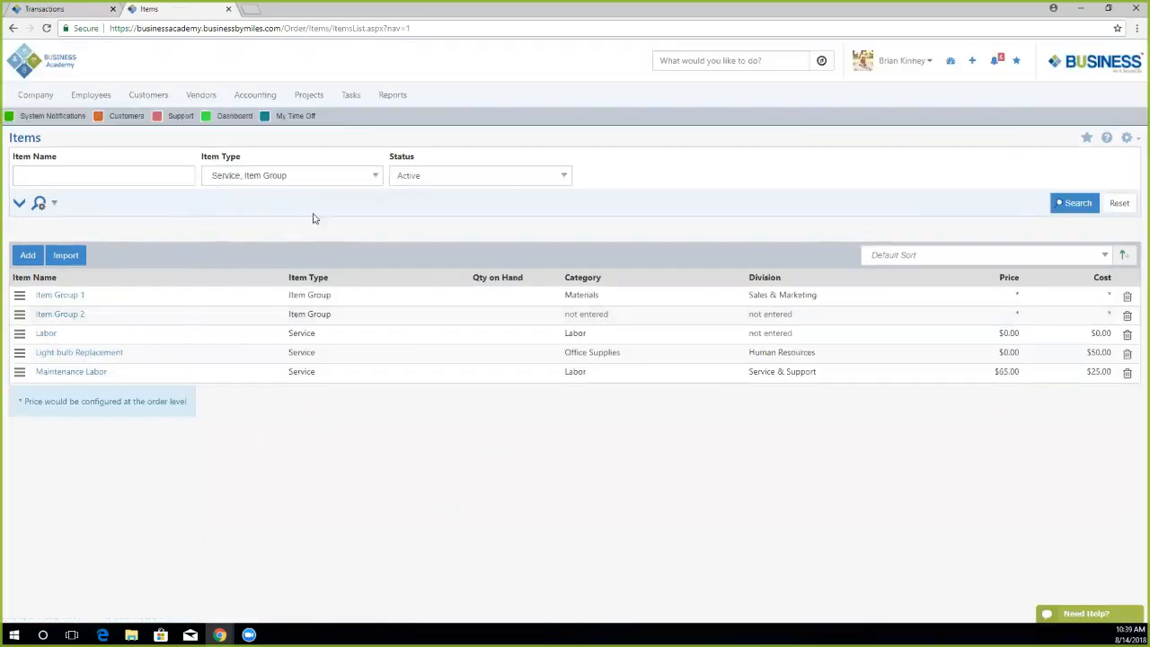
Expand the additional item search filters and examine the Division, Category, Manufacturer and Manufacture Part # options.
{"action": "left_click", "coordinate": [18, 202]}
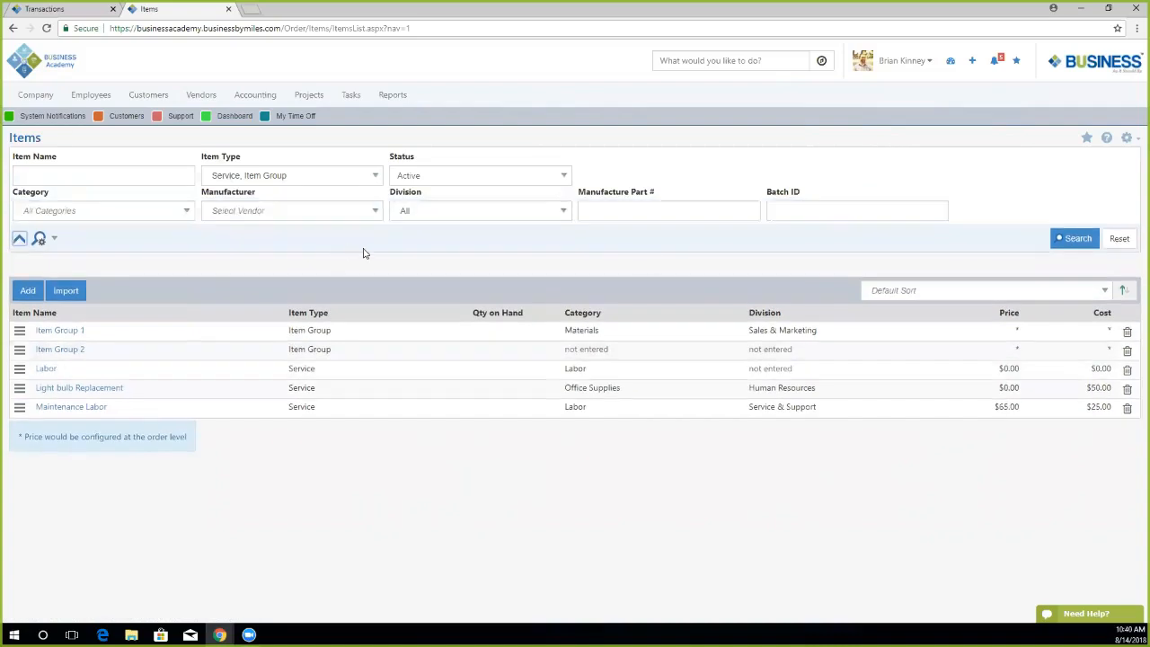
{"action": "left_click", "coordinate": [462, 214]}
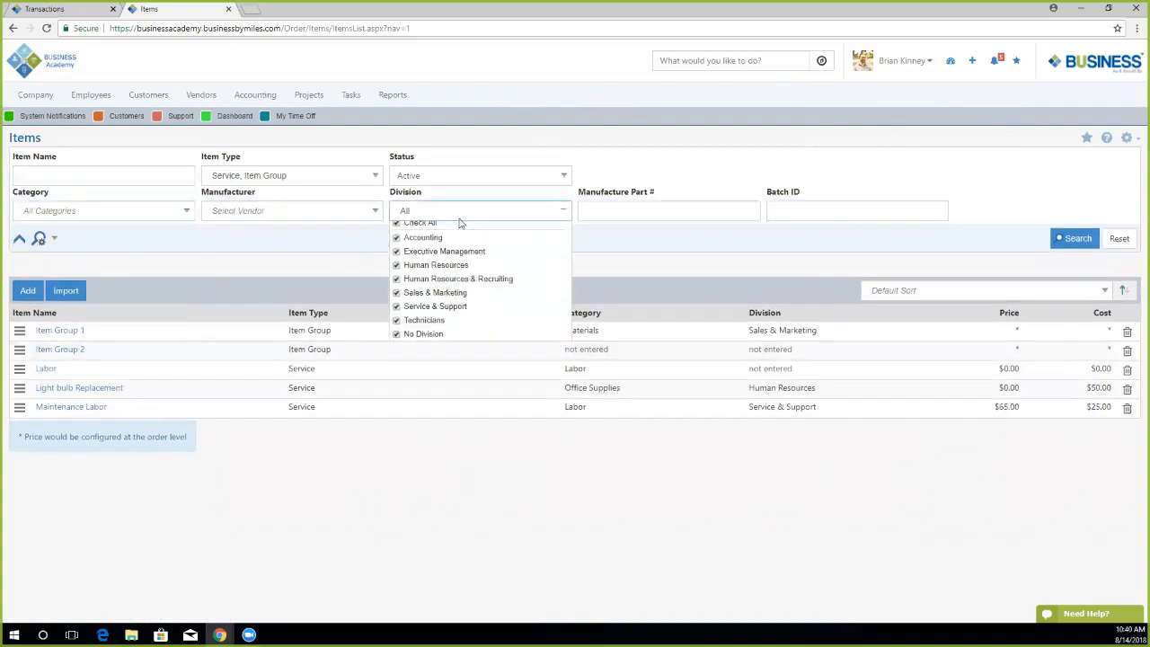
{"action": "left_click", "coordinate": [247, 257]}
{"action": "left_click", "coordinate": [98, 212]}
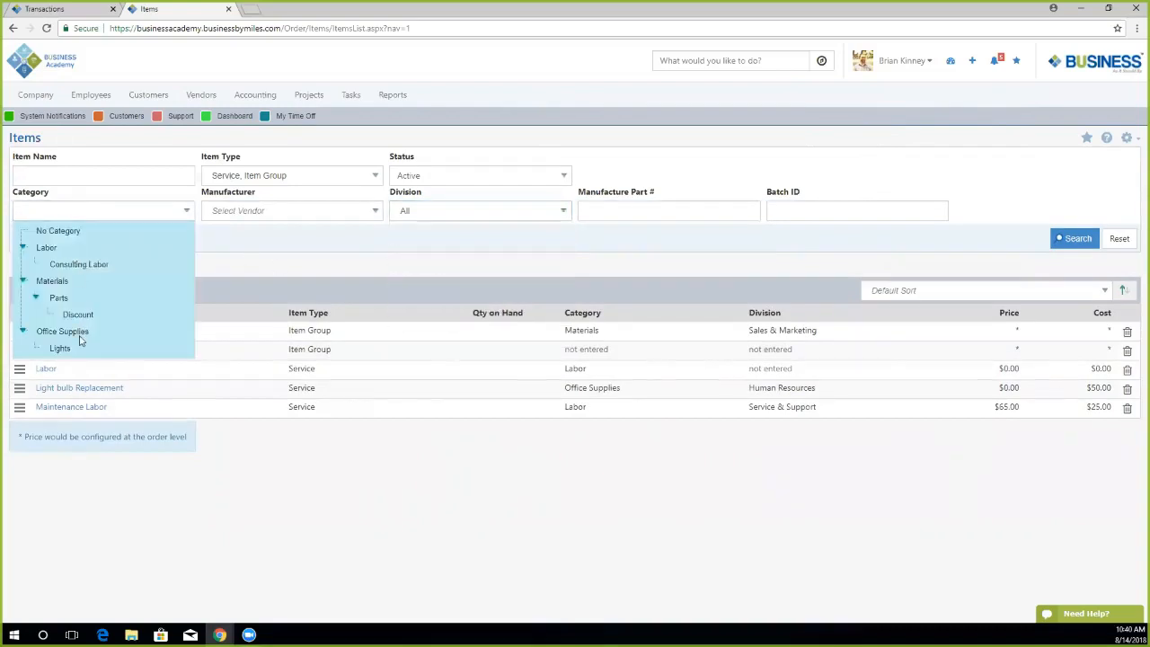
{"action": "left_click", "coordinate": [313, 244]}
{"action": "left_click", "coordinate": [290, 210]}
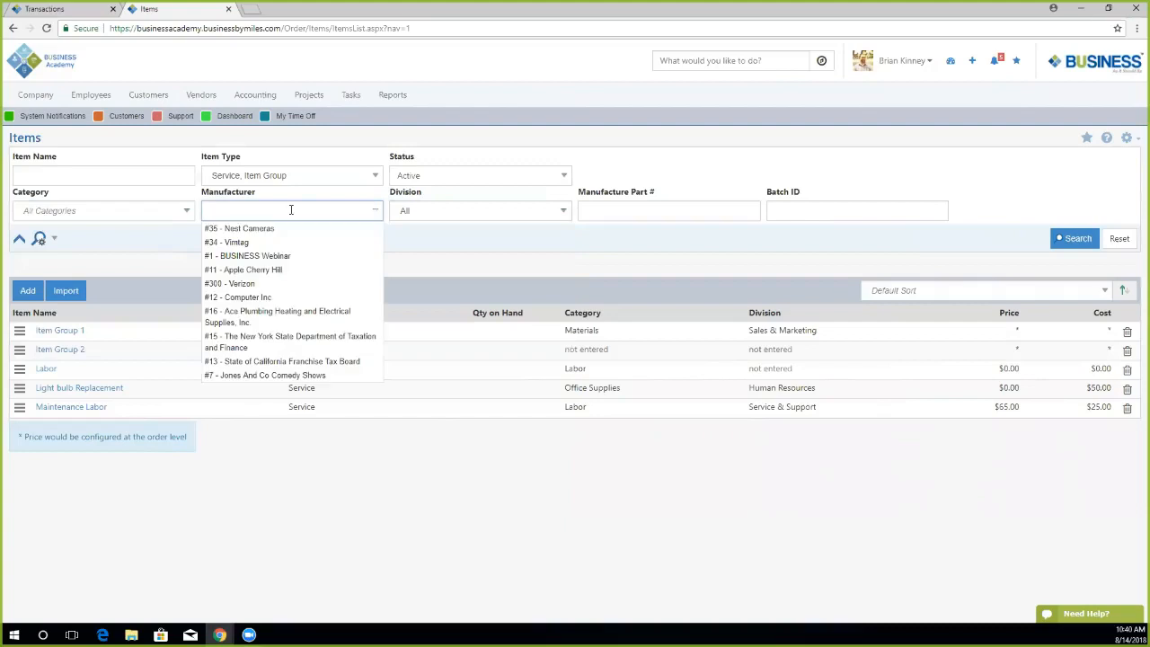
{"action": "left_click", "coordinate": [603, 246]}
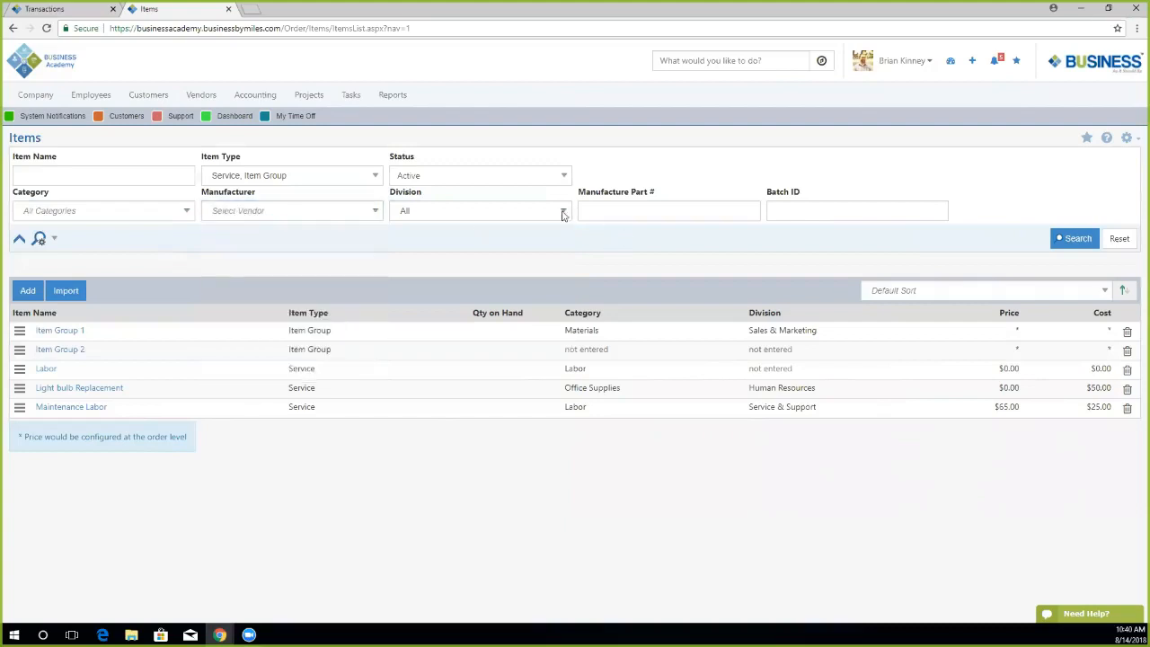
{"action": "left_click", "coordinate": [612, 212]}
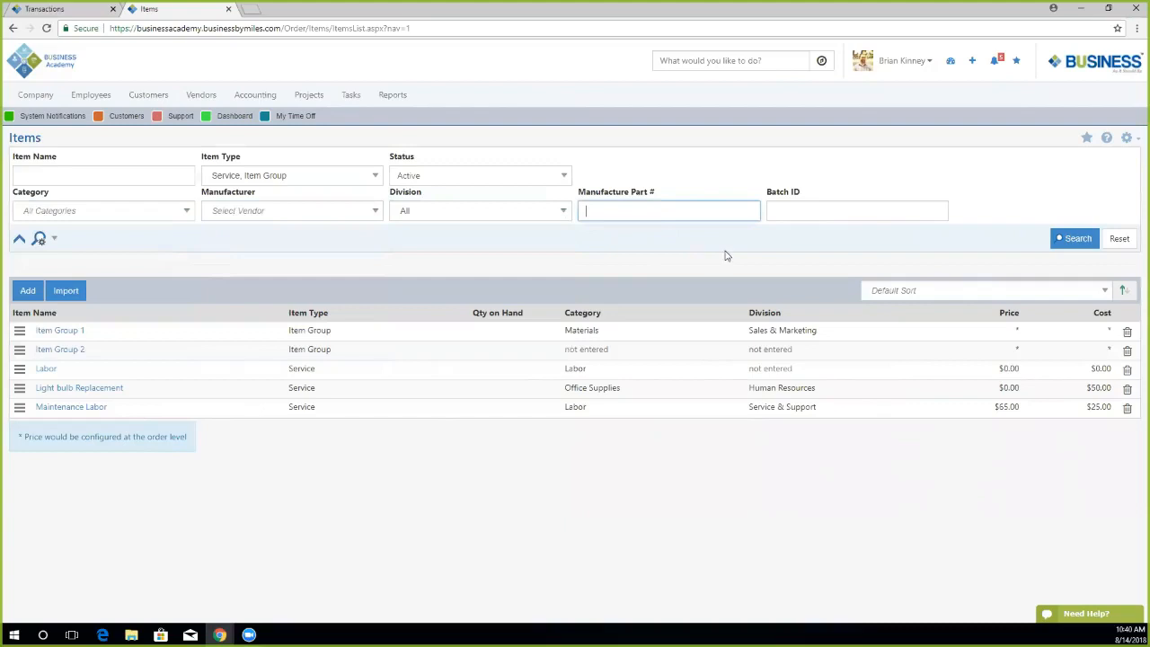
{"action": "left_click", "coordinate": [779, 247]}
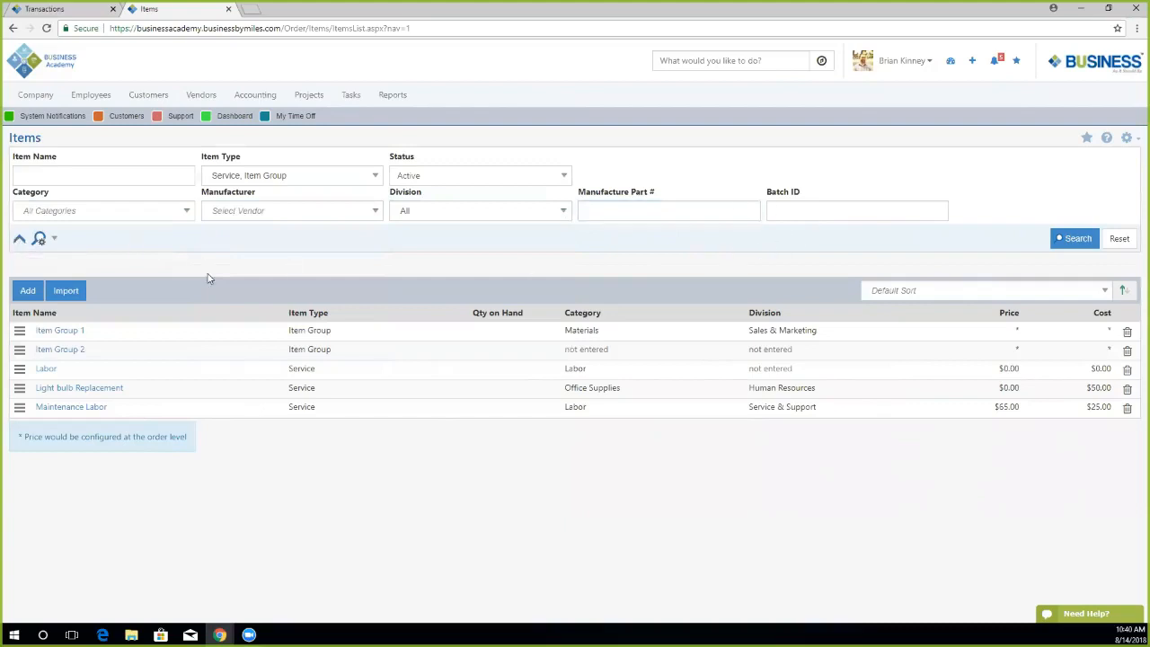
Start a new item of type Inventory in the Lights category and name it Light Fixtures.
{"action": "left_click", "coordinate": [28, 293]}
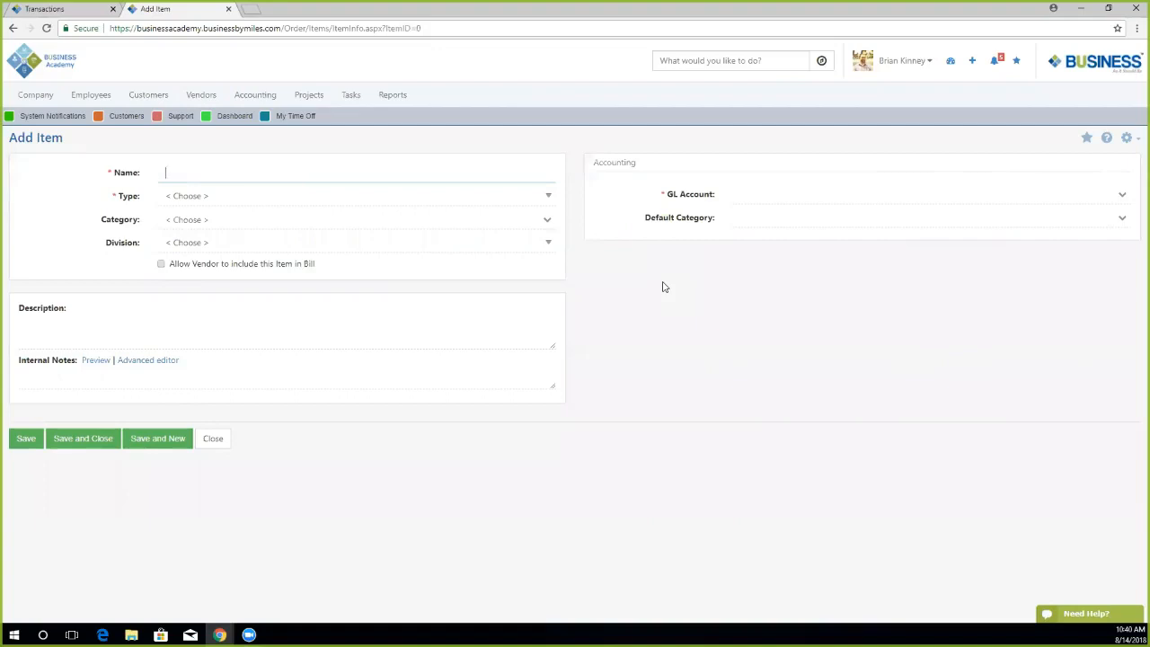
{"action": "left_click", "coordinate": [206, 196]}
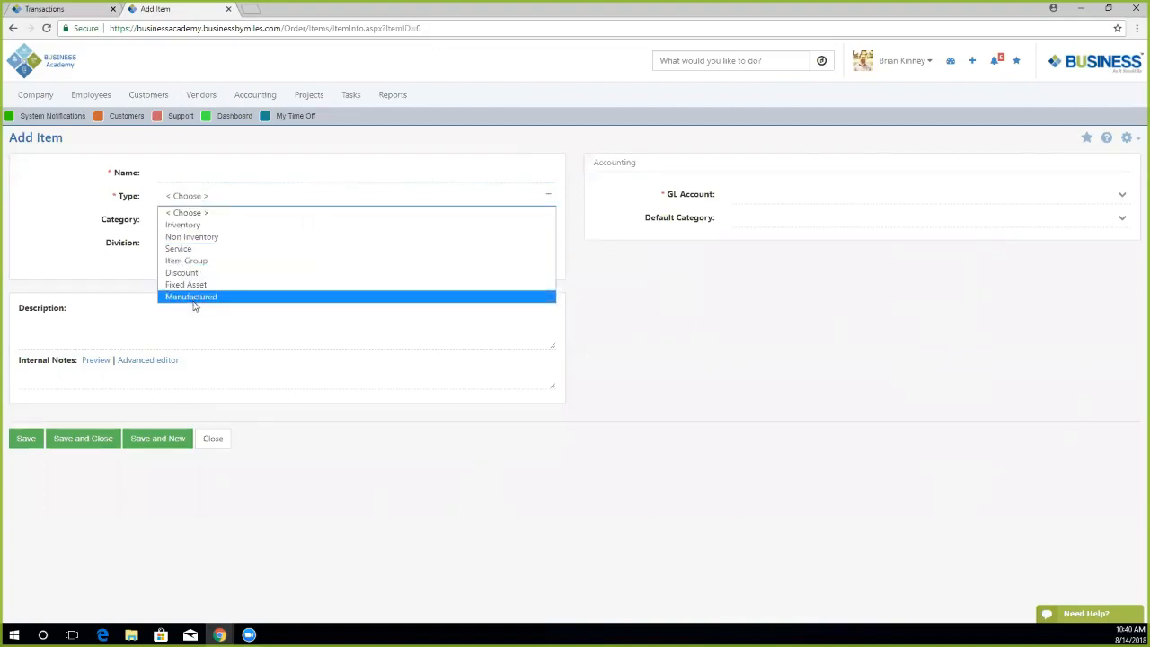
{"action": "left_click", "coordinate": [191, 226]}
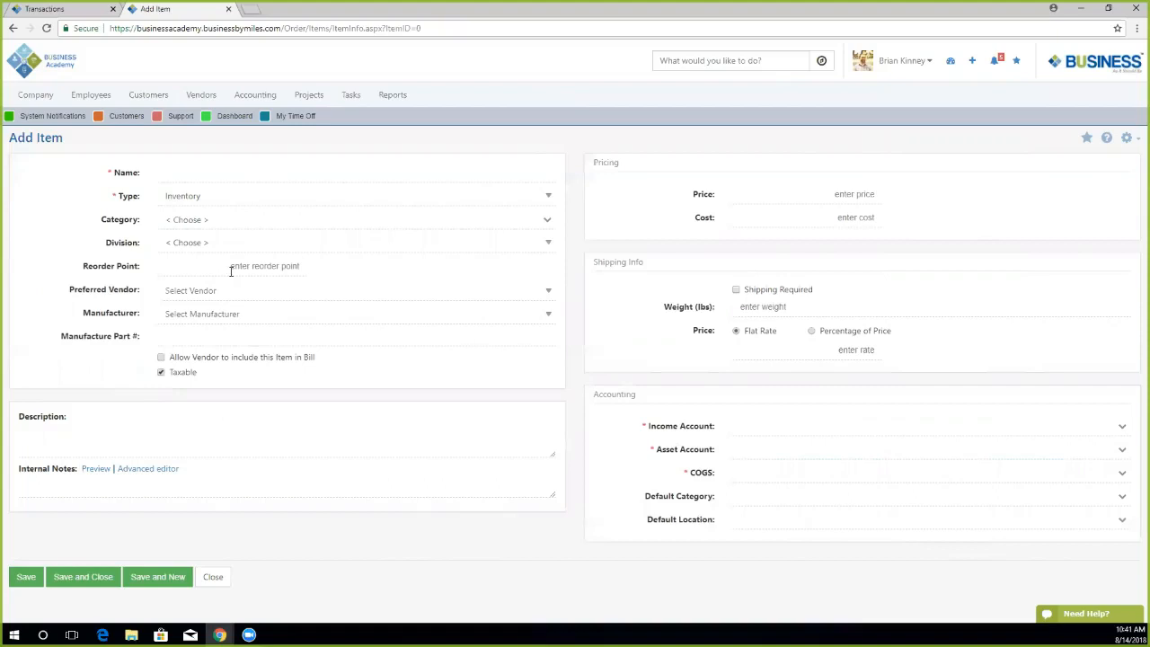
{"action": "left_click", "coordinate": [186, 222]}
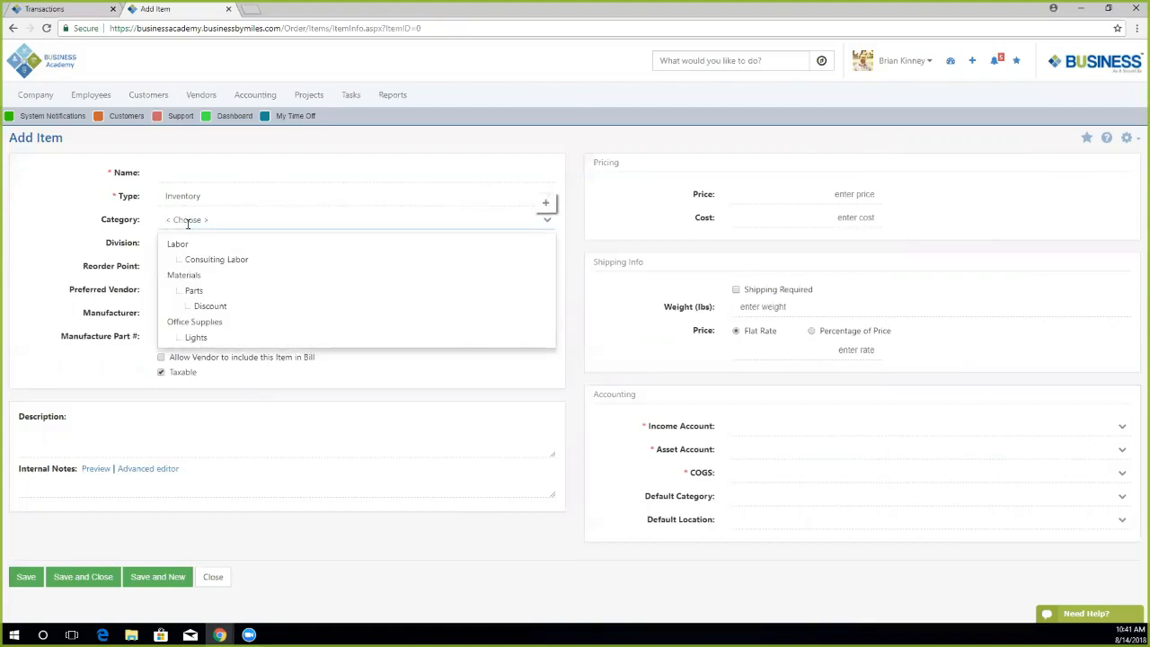
{"action": "left_click", "coordinate": [197, 338]}
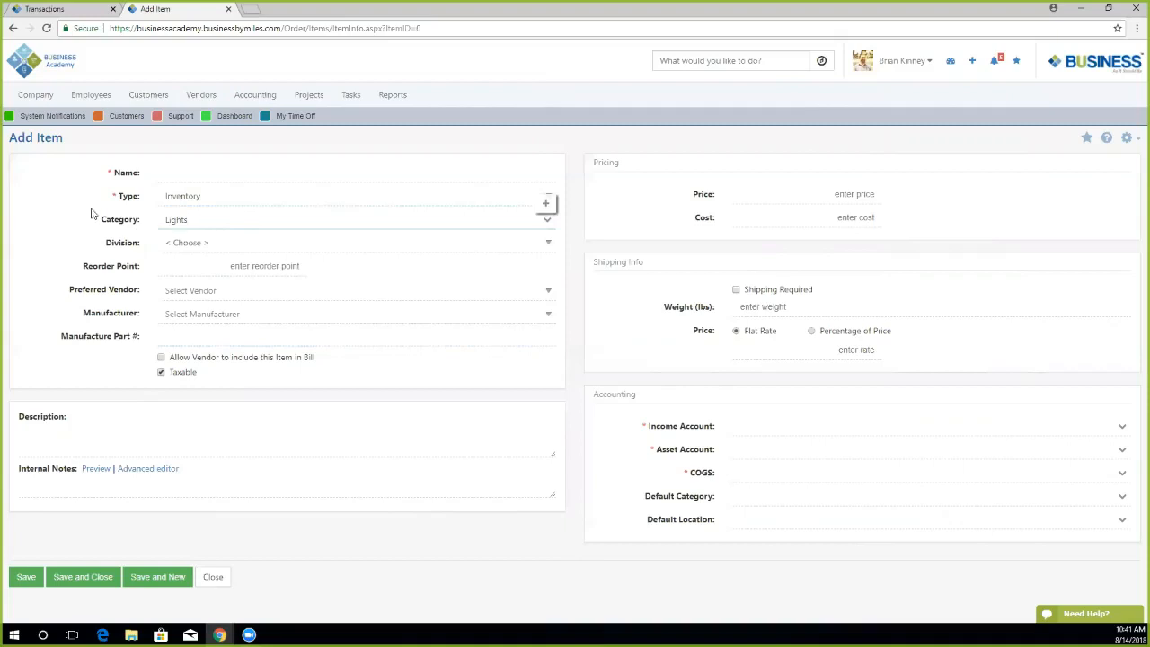
{"action": "left_click", "coordinate": [187, 175]}
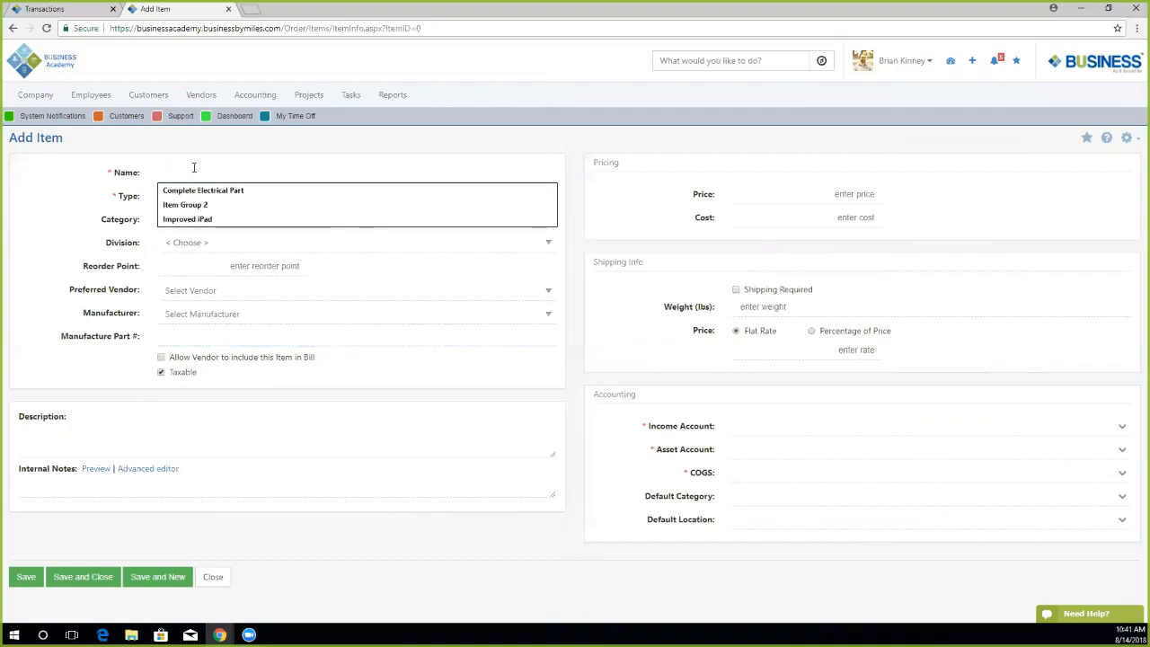
{"action": "type", "text": "Light Fixtures"}
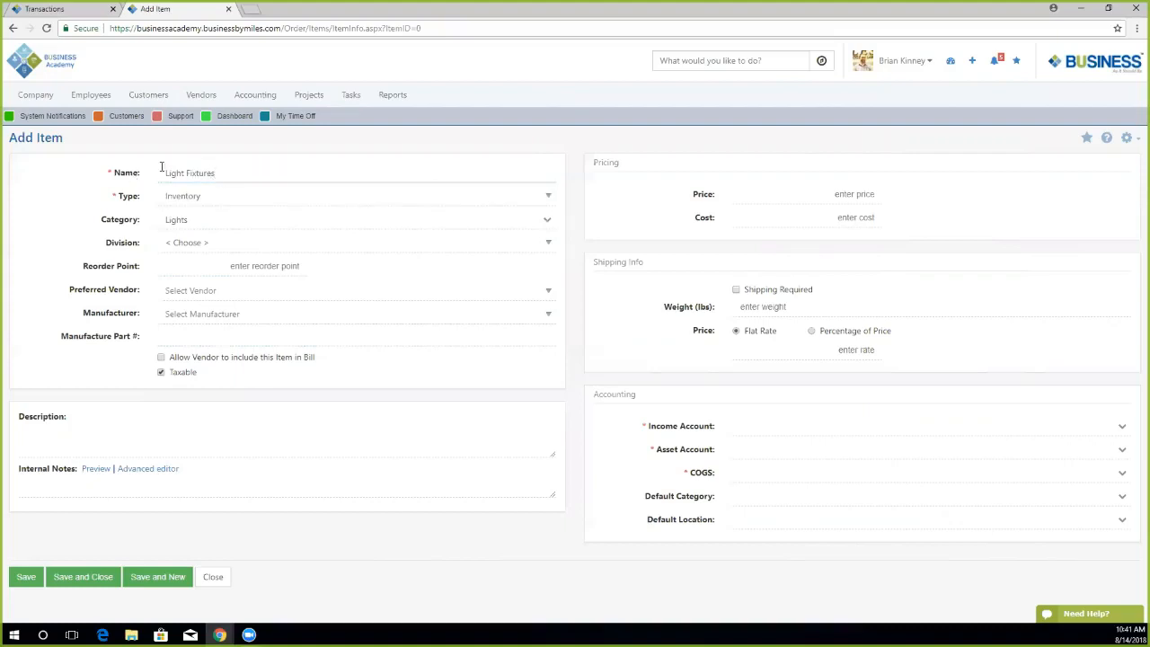
{"action": "left_click_drag", "start_coordinate": [212, 173], "coordinate": [104, 172]}
{"action": "left_click", "coordinate": [69, 186]}
Open the dialog for adding item categories, examine the subcategories under Labor, Materials and Office Supplies, and close it.
{"action": "left_click", "coordinate": [188, 221]}
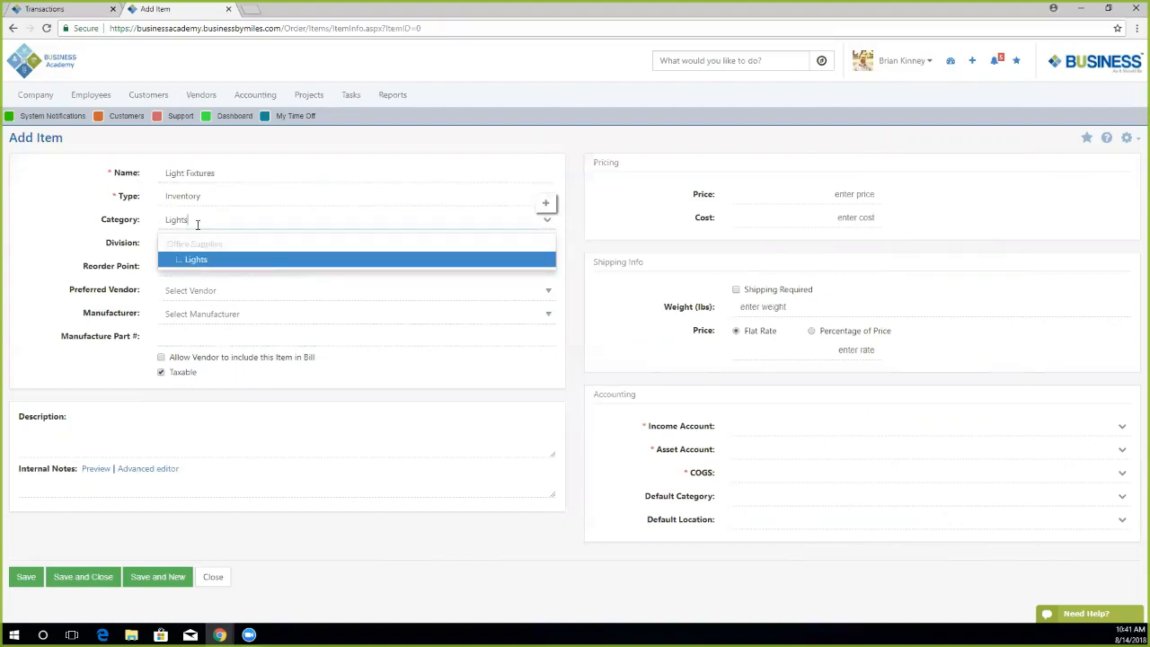
{"action": "left_click", "coordinate": [546, 206]}
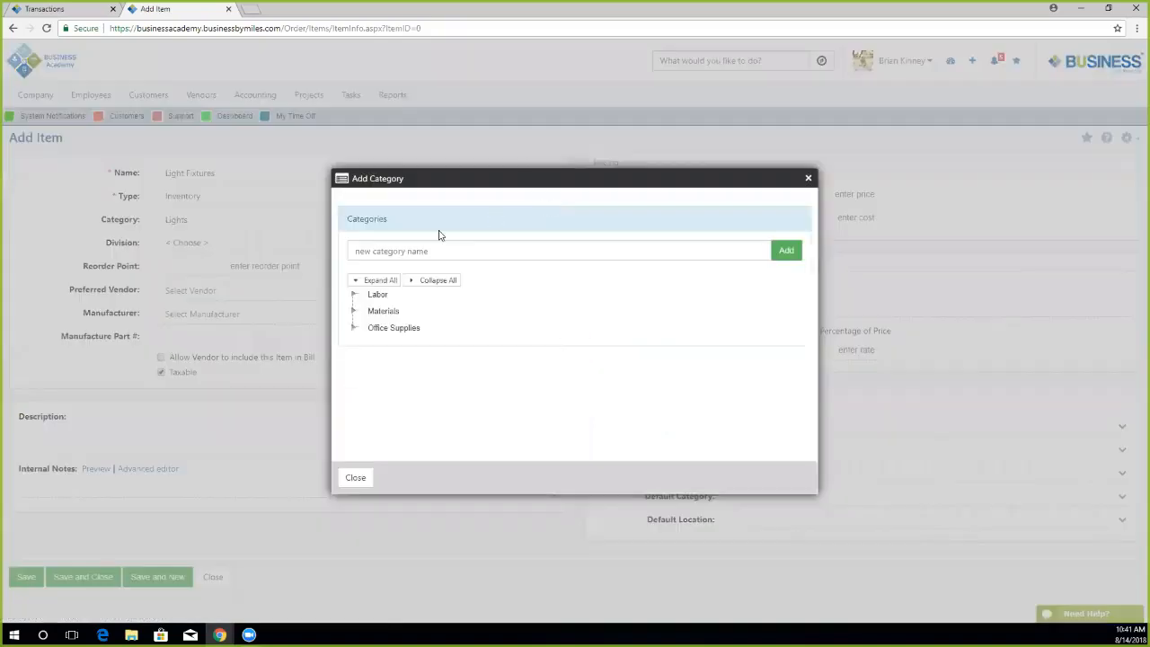
{"action": "left_click", "coordinate": [353, 295]}
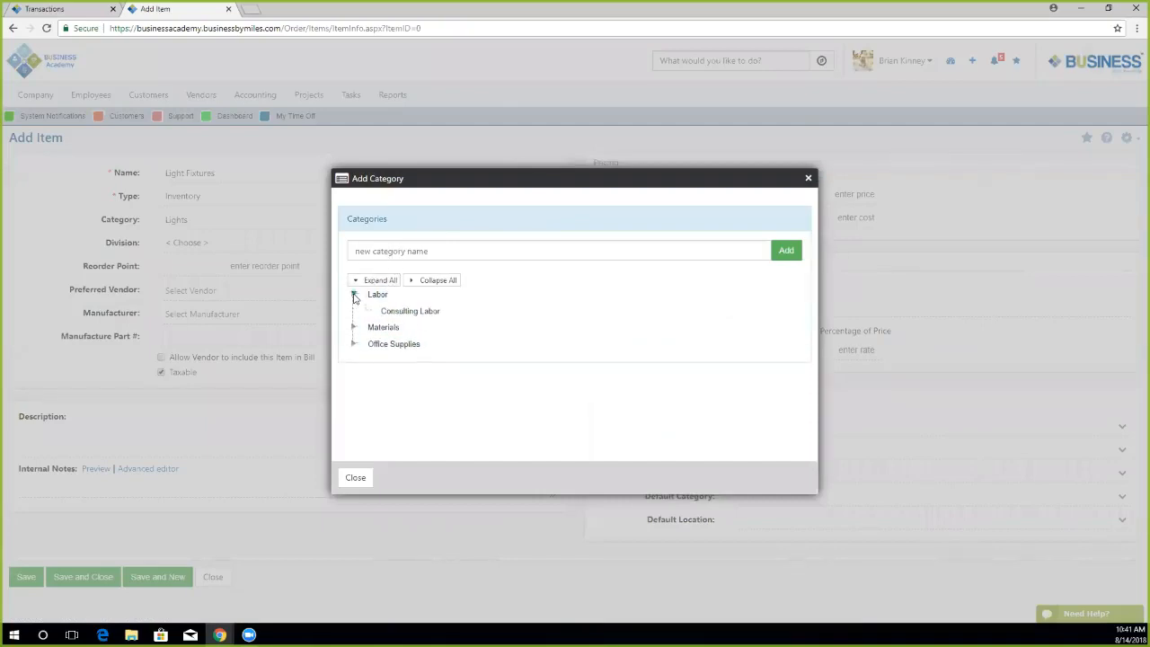
{"action": "left_click", "coordinate": [353, 328]}
{"action": "left_click", "coordinate": [353, 360]}
{"action": "left_click", "coordinate": [368, 345]}
{"action": "left_click", "coordinate": [356, 477]}
Assign the Light Fixtures item to the Technicians division and set its reorder point to 10.
{"action": "left_click", "coordinate": [188, 250]}
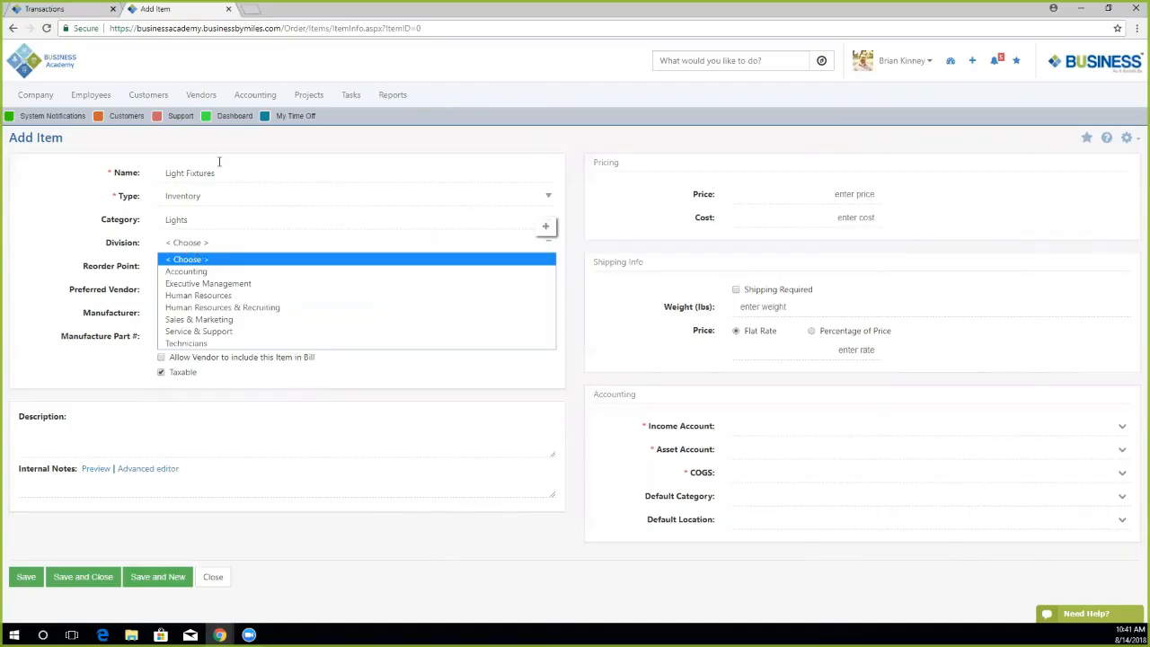
{"action": "left_click", "coordinate": [212, 343]}
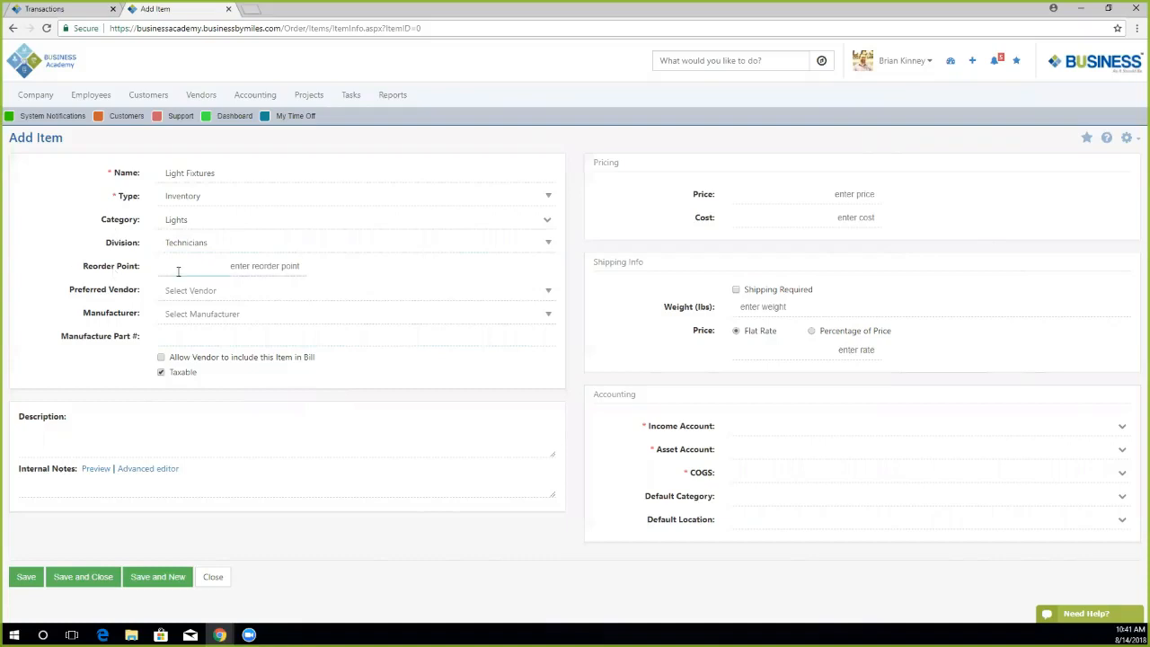
{"action": "left_click", "coordinate": [284, 270]}
{"action": "type", "text": "10"}
Set both the preferred vendor and the manufacturer of the Light Fixtures item to #34 - Vimtag.
{"action": "left_click", "coordinate": [263, 294]}
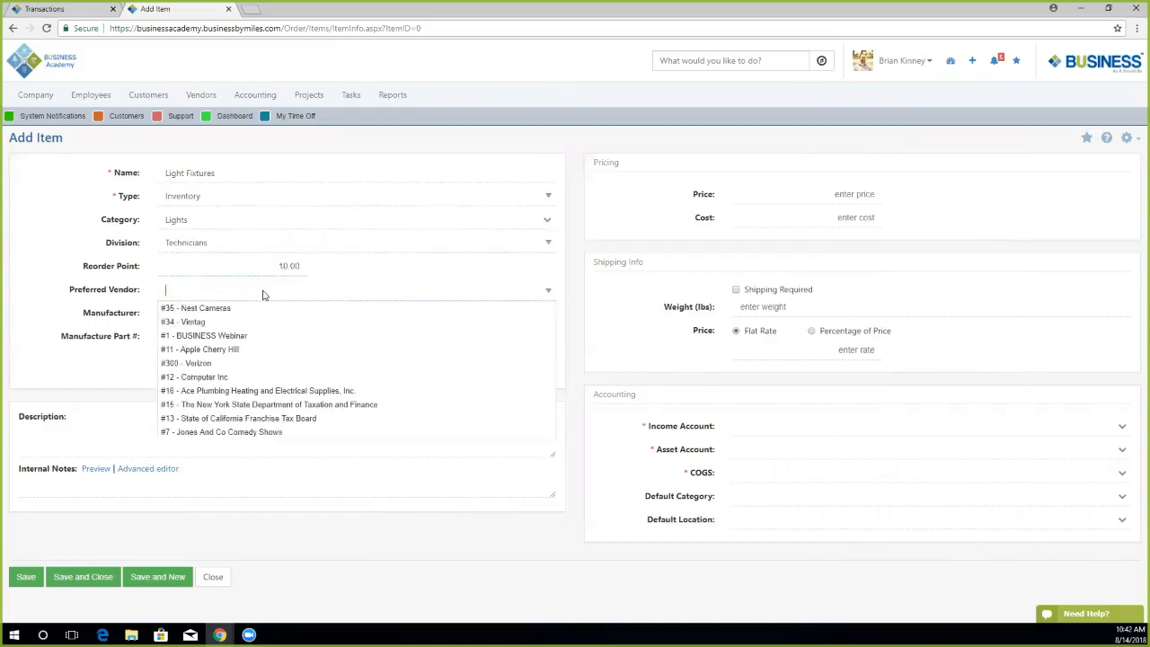
{"action": "left_click", "coordinate": [53, 246]}
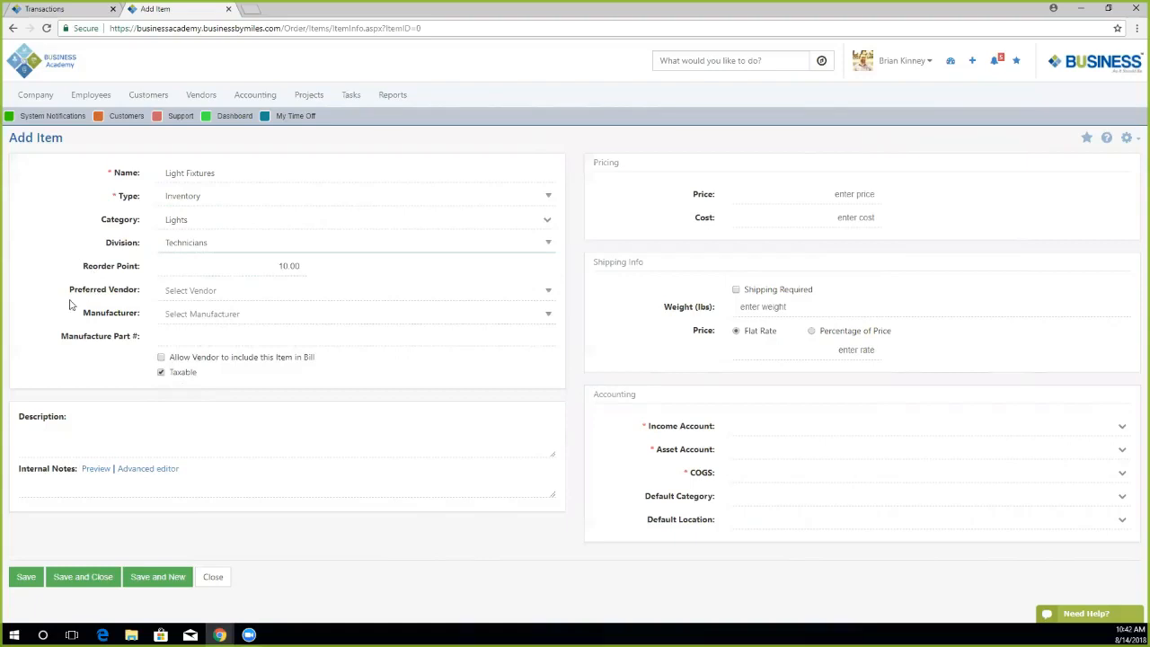
{"action": "left_click", "coordinate": [170, 292]}
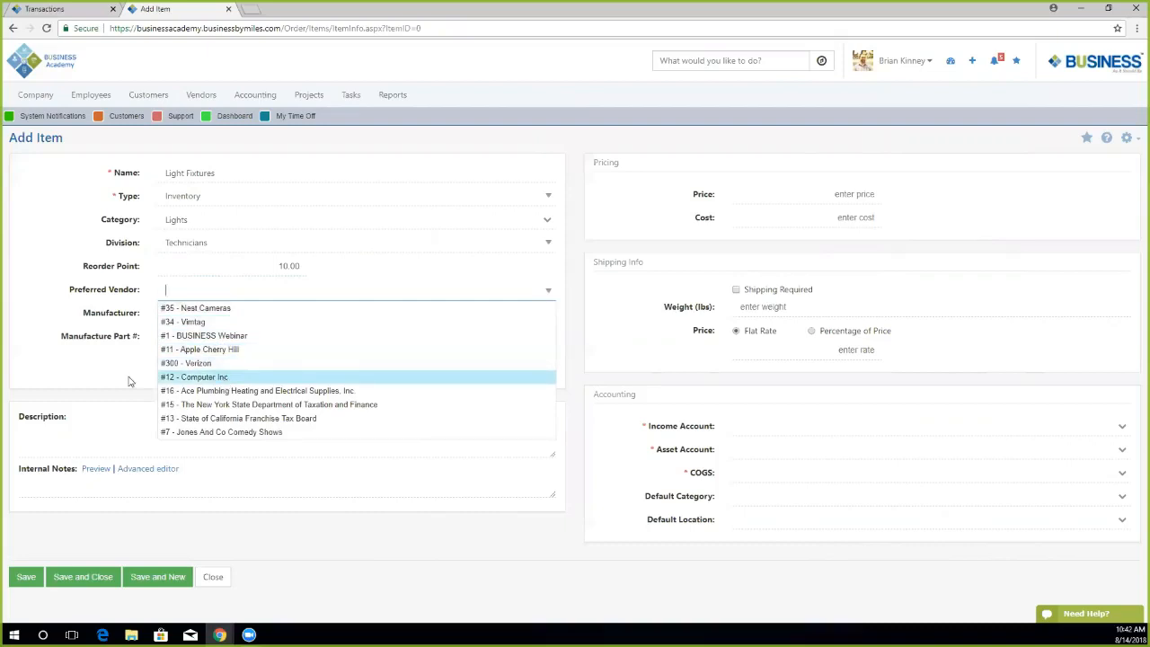
{"action": "left_click", "coordinate": [215, 328]}
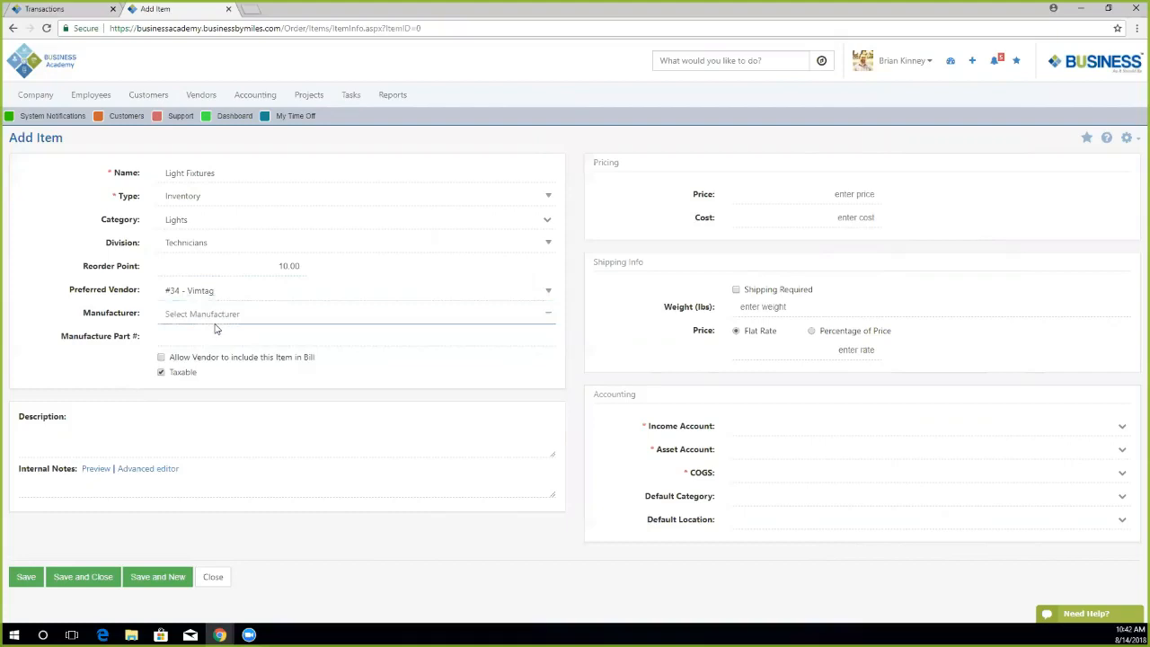
{"action": "left_click", "coordinate": [212, 312]}
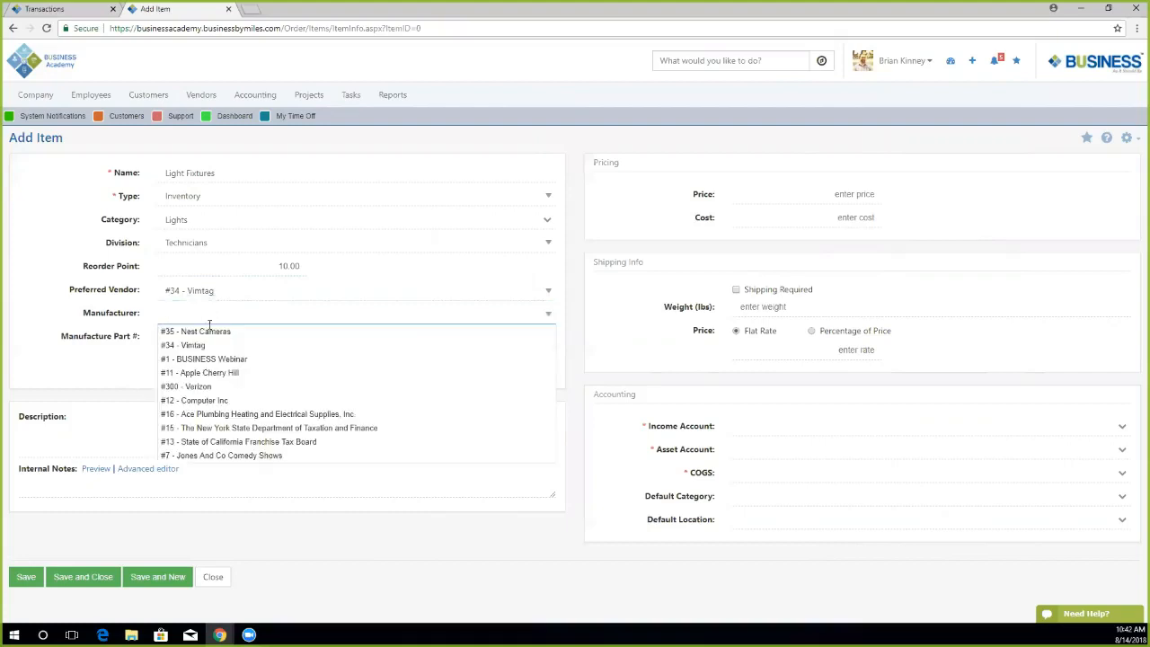
{"action": "left_click", "coordinate": [215, 342]}
{"action": "left_click", "coordinate": [200, 339]}
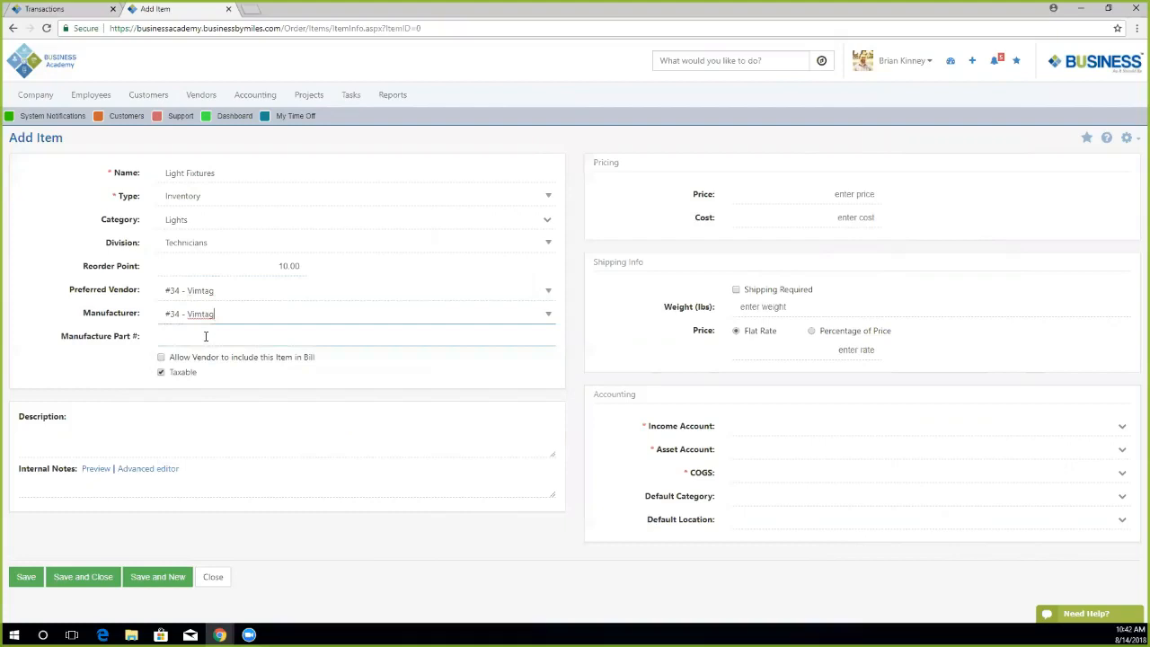
{"action": "left_click", "coordinate": [264, 393]}
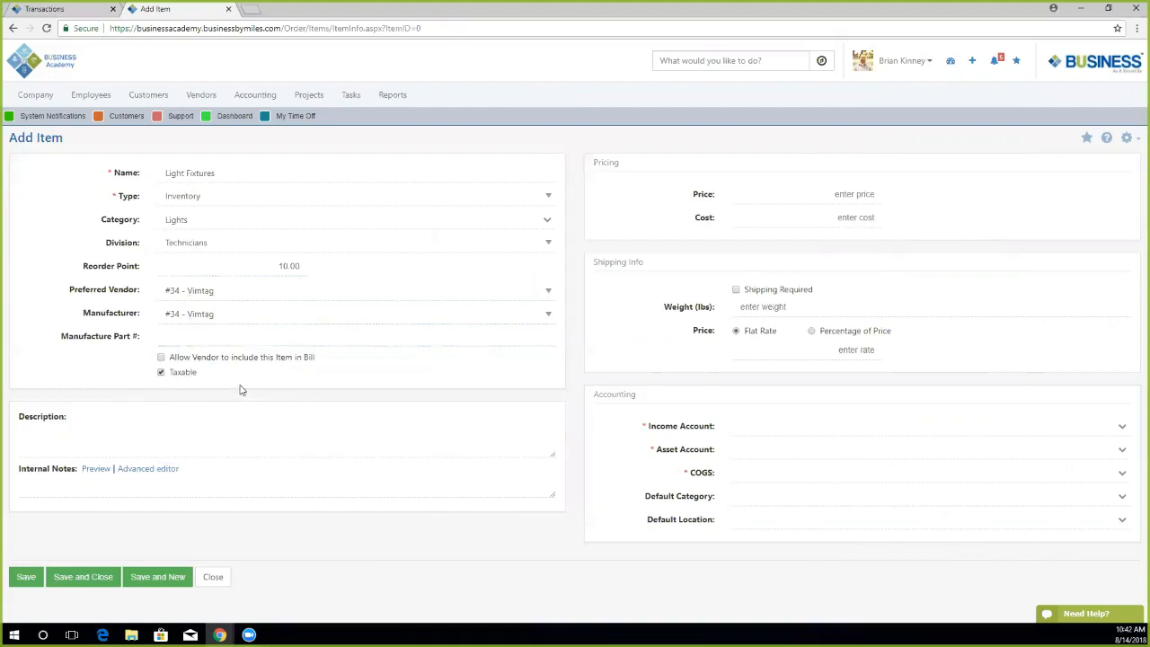
{"action": "left_click", "coordinate": [160, 357]}
{"action": "left_click", "coordinate": [160, 372]}
{"action": "left_click", "coordinate": [160, 372]}
Set the item's price to $35.00 and its cost to $10.00.
{"action": "left_click", "coordinate": [829, 199]}
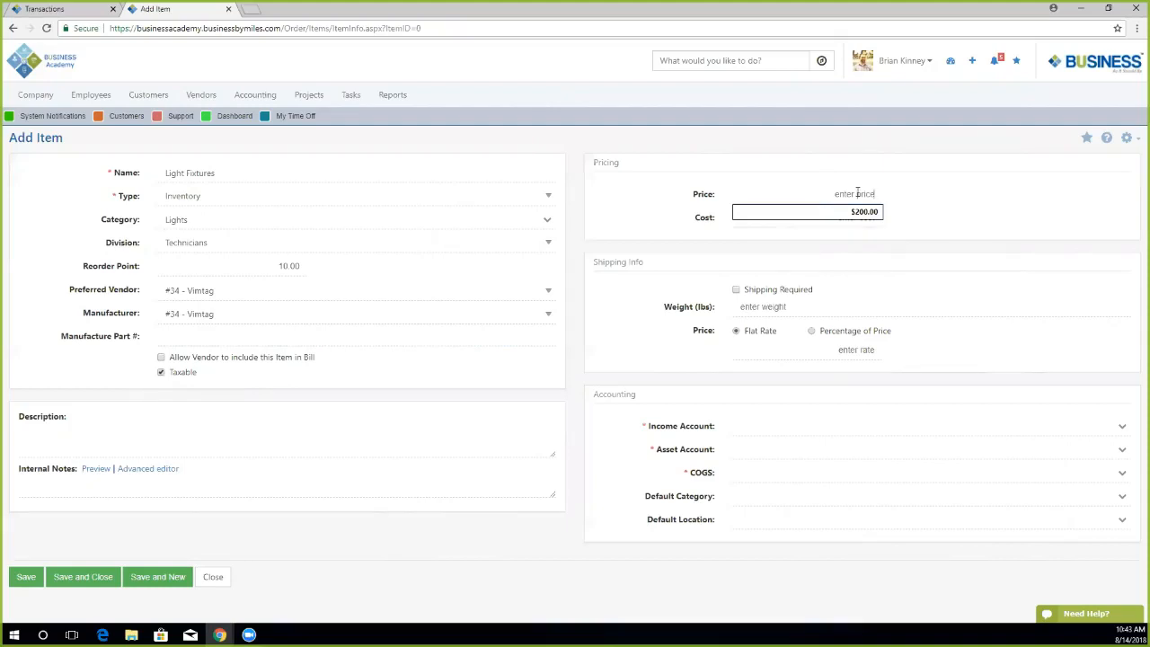
{"action": "type", "text": "35"}
{"action": "left_click", "coordinate": [940, 180]}
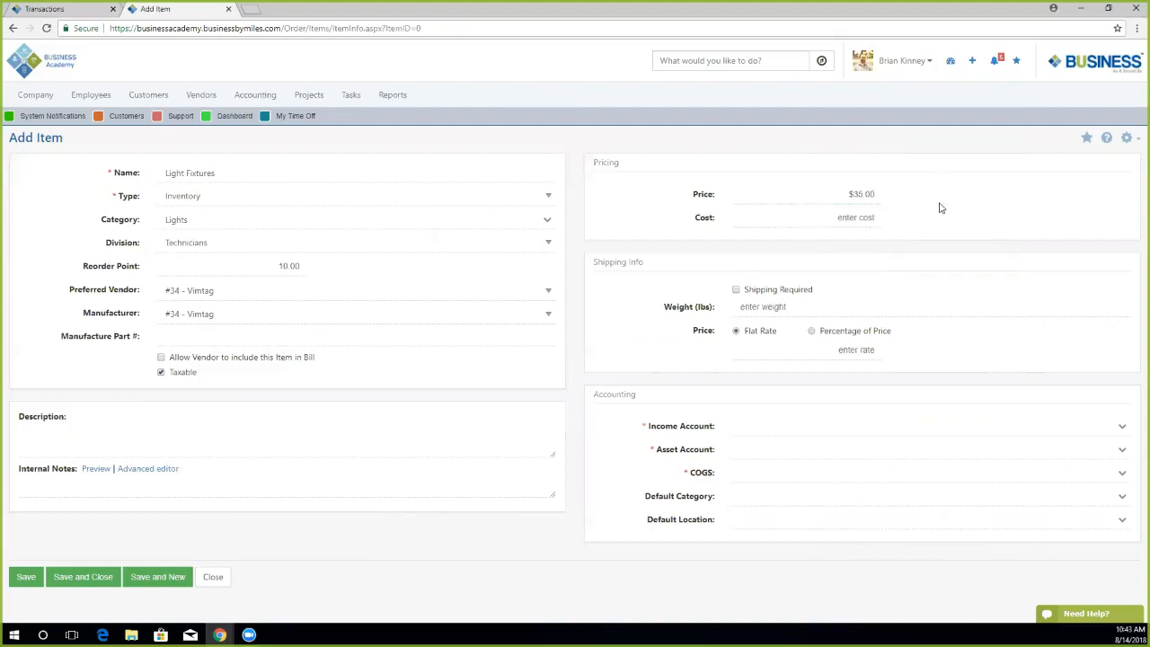
{"action": "left_click", "coordinate": [853, 217]}
{"action": "type", "text": "10"}
{"action": "left_click", "coordinate": [946, 217]}
Mark the item as requiring shipping, with a weight of 1.00 lb and shipping charged at 30 percent of price.
{"action": "left_click", "coordinate": [736, 289]}
{"action": "type", "text": "1.00"}
{"action": "left_click", "coordinate": [813, 330]}
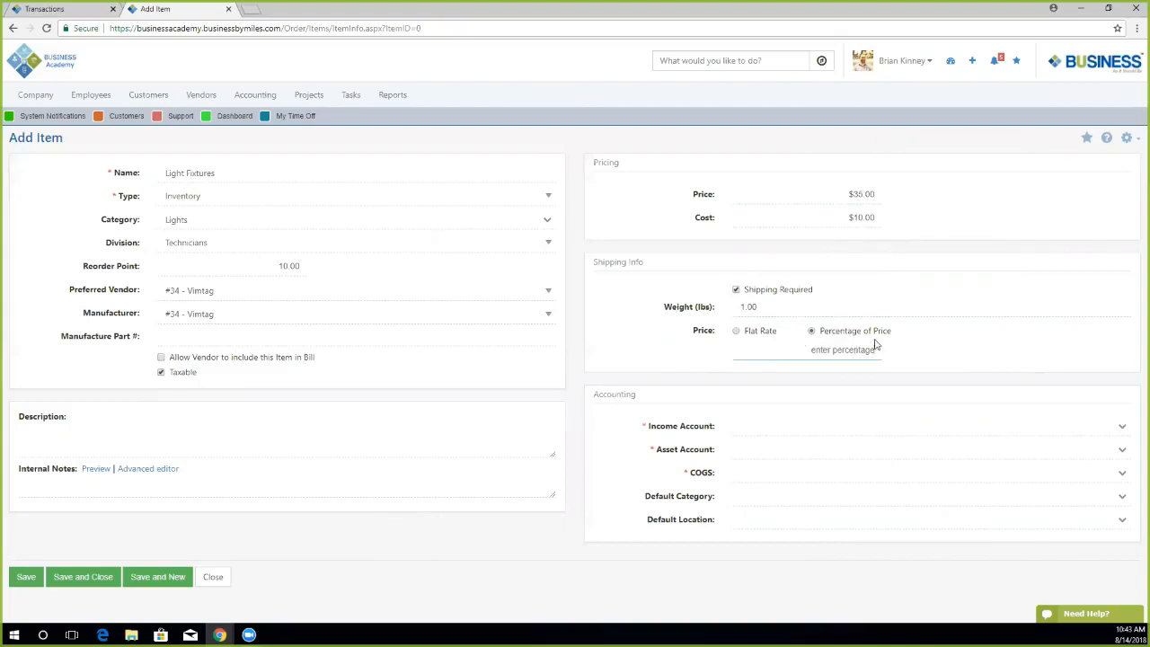
{"action": "type", "text": "30"}
{"action": "left_click", "coordinate": [1001, 335]}
Switch the item's shipping price to a flat rate of $2.00.
{"action": "left_click", "coordinate": [736, 331]}
{"action": "type", "text": "2"}
{"action": "left_click", "coordinate": [1075, 368]}
Remove the shipping requirement from the Light Fixtures item and clear its weight and flat-rate shipping price.
{"action": "left_click", "coordinate": [736, 290]}
{"action": "left_click", "coordinate": [781, 306]}
{"action": "double_click", "coordinate": [782, 306]}
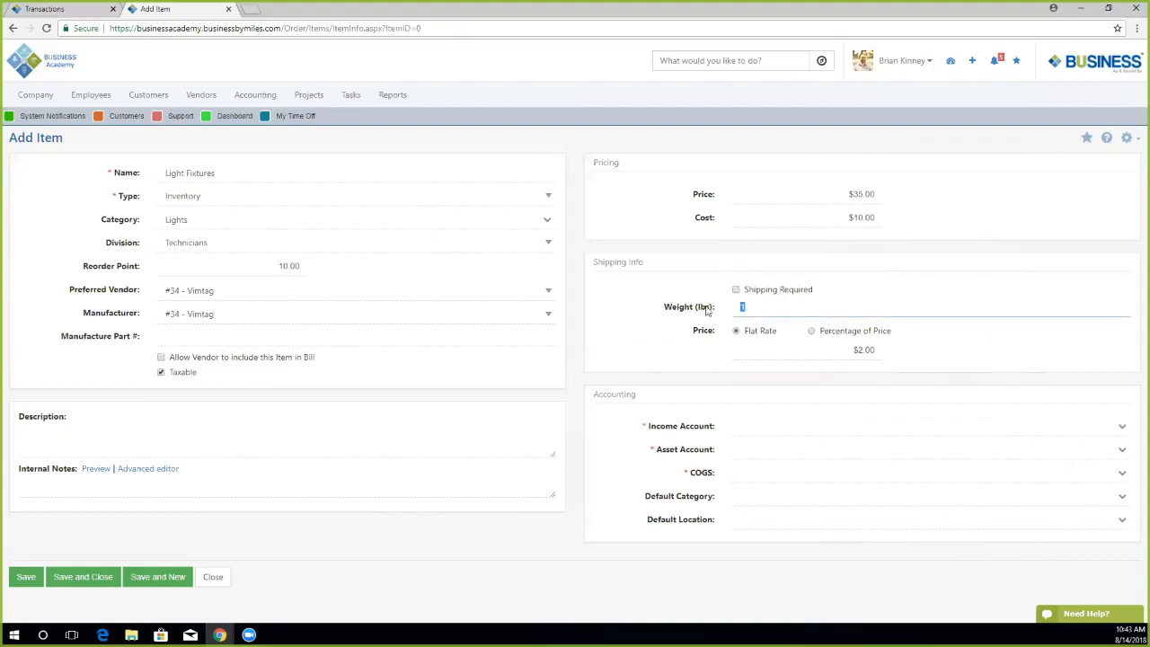
{"action": "key", "text": "BackSpace"}
{"action": "left_click", "coordinate": [860, 350]}
{"action": "key", "text": "BackSpace"}
{"action": "left_click", "coordinate": [940, 365]}
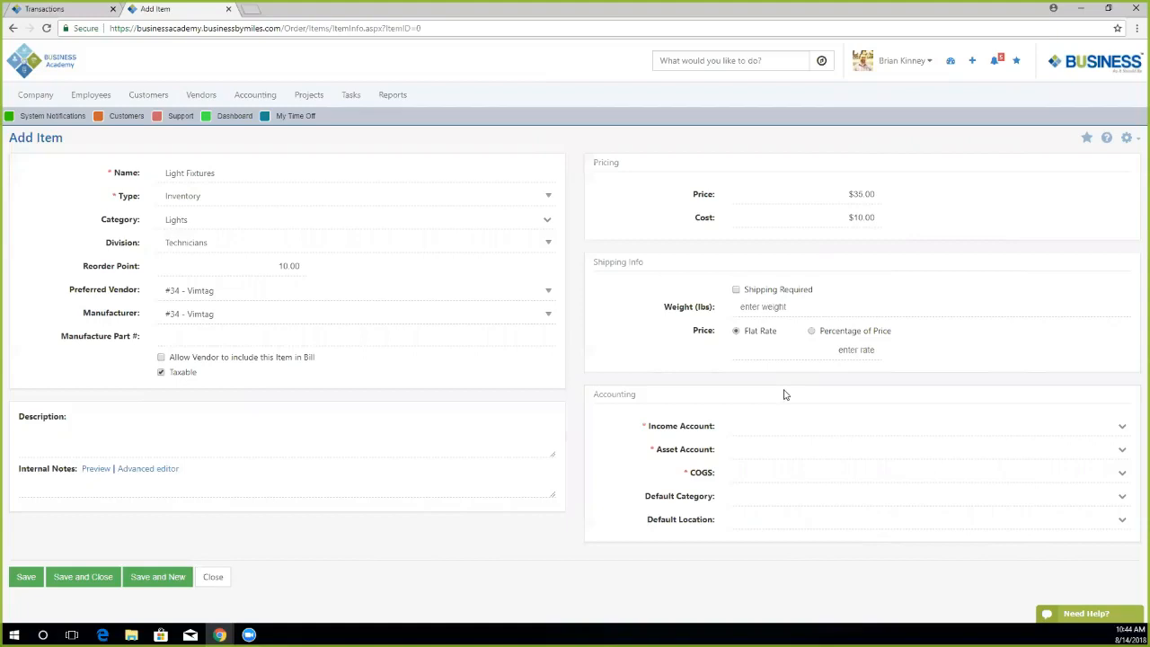
Assign the item's accounts: Sales for income, Inventory Asset for assets, and Supplies - COGS for cost of goods sold.
{"action": "left_click", "coordinate": [772, 424]}
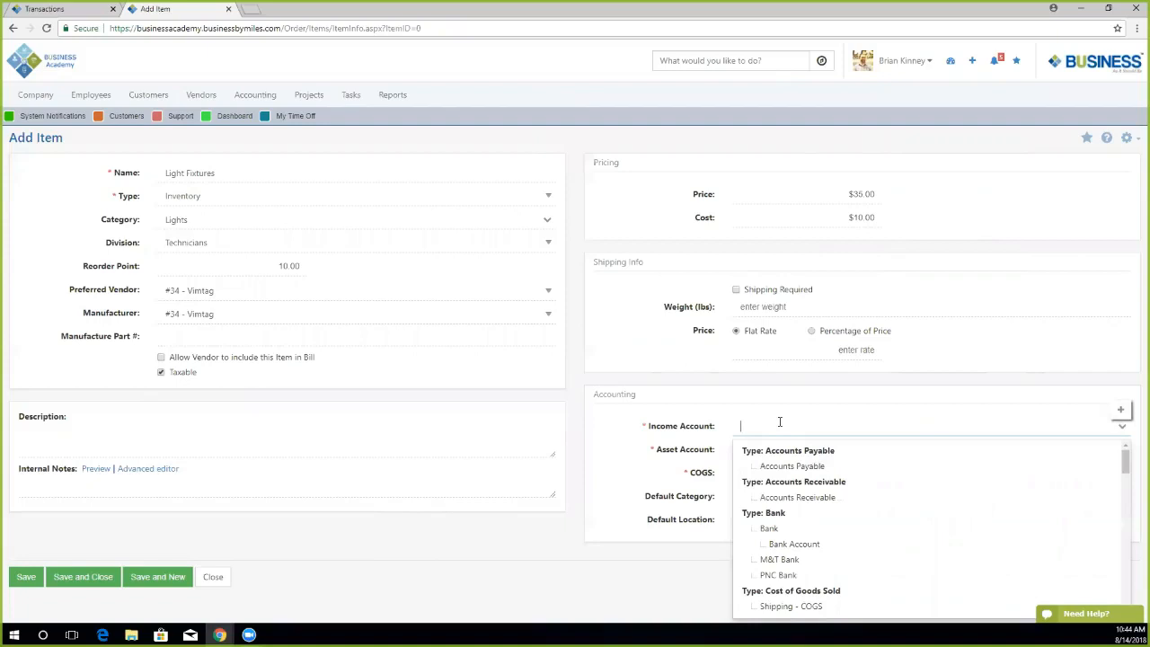
{"action": "type", "text": "Sales"}
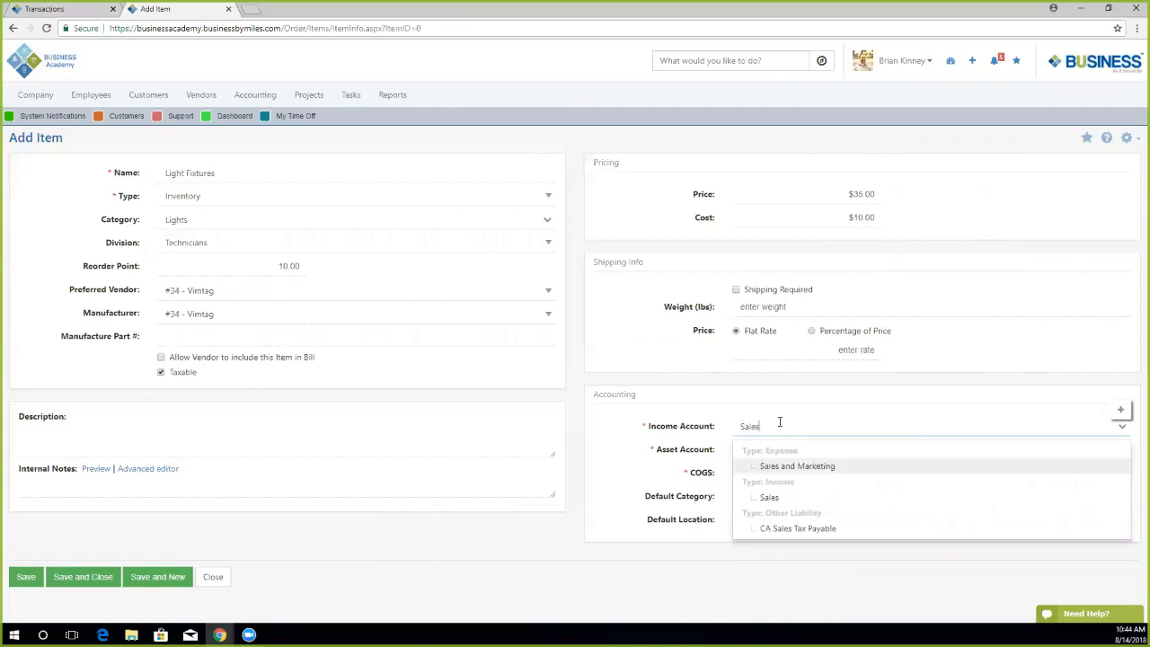
{"action": "left_click", "coordinate": [768, 499]}
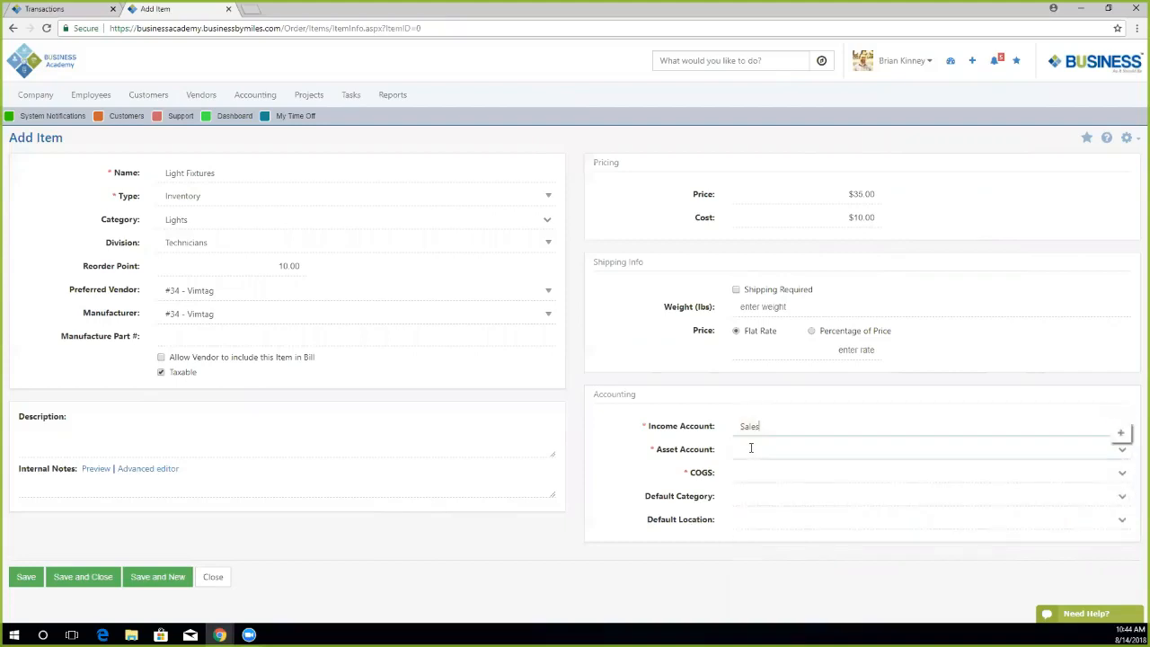
{"action": "left_click", "coordinate": [751, 450]}
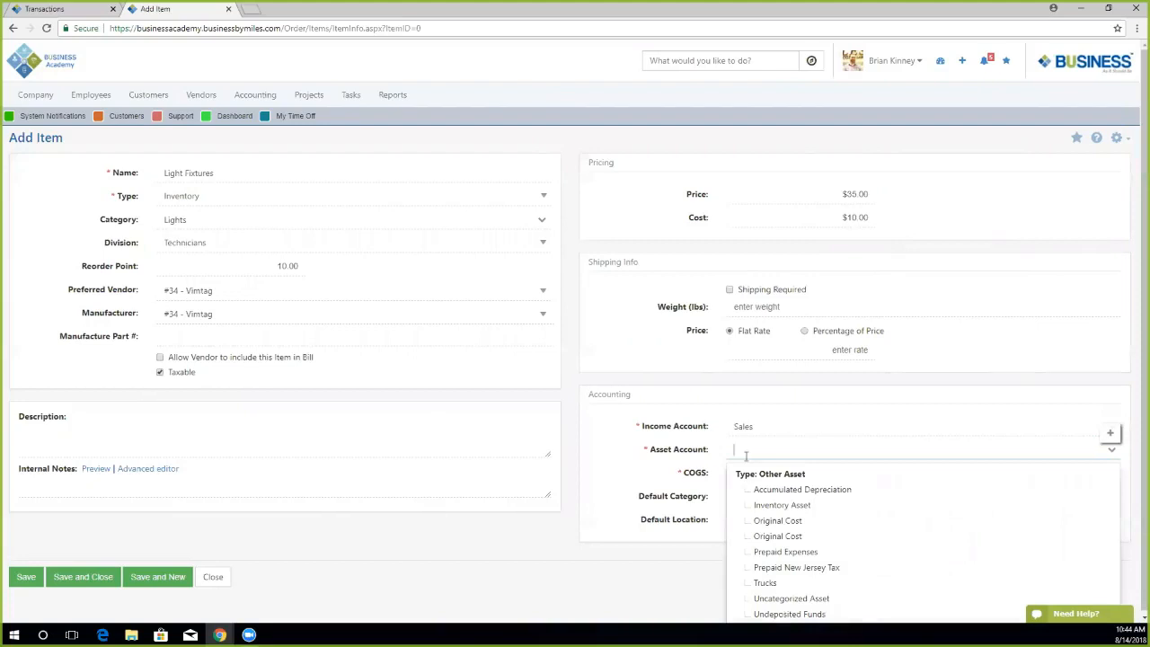
{"action": "left_click", "coordinate": [787, 506]}
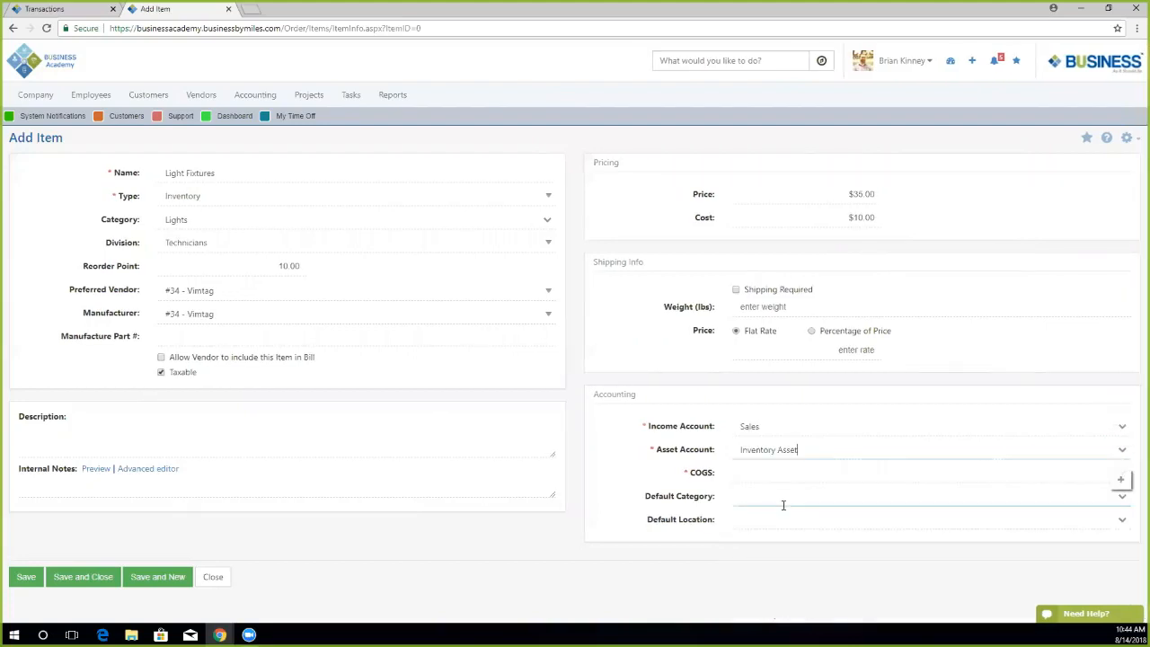
{"action": "left_click", "coordinate": [766, 473]}
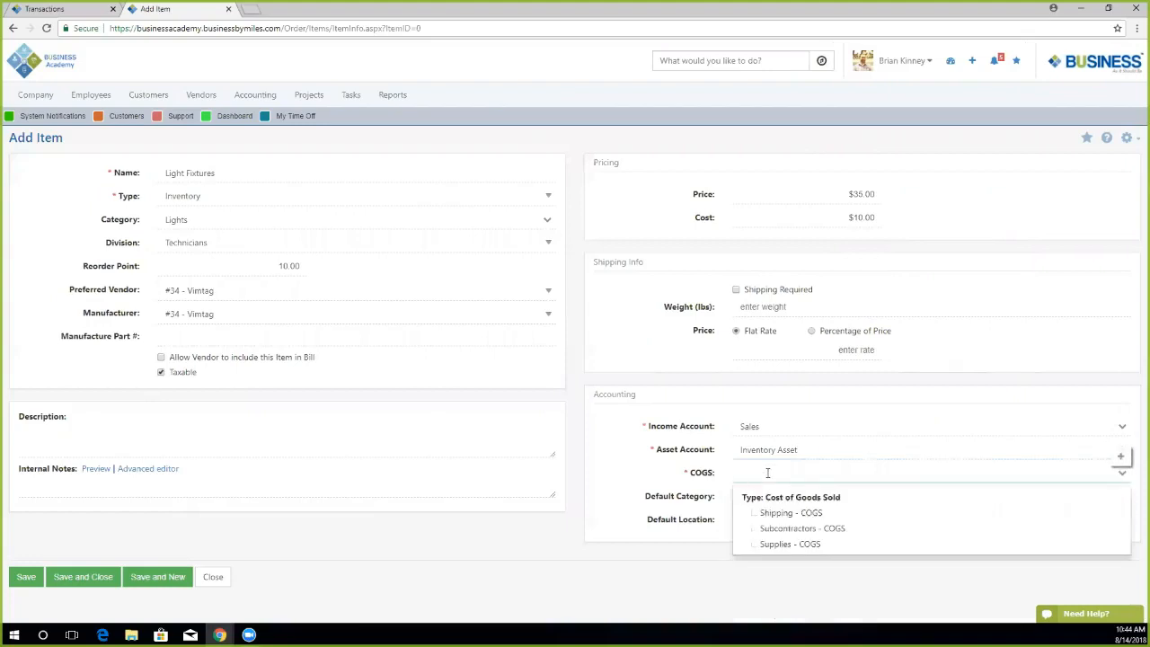
{"action": "left_click", "coordinate": [775, 550]}
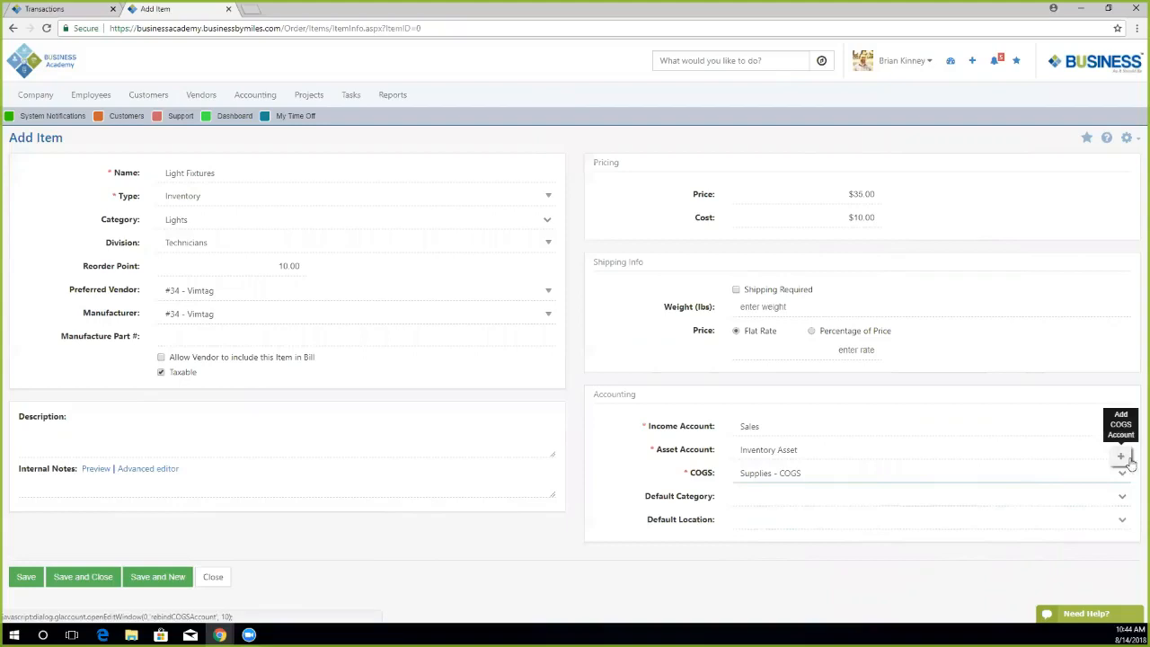
Examine the new-account forms offered for the COGS and asset accounts, closing each without saving.
{"action": "left_click", "coordinate": [1121, 458]}
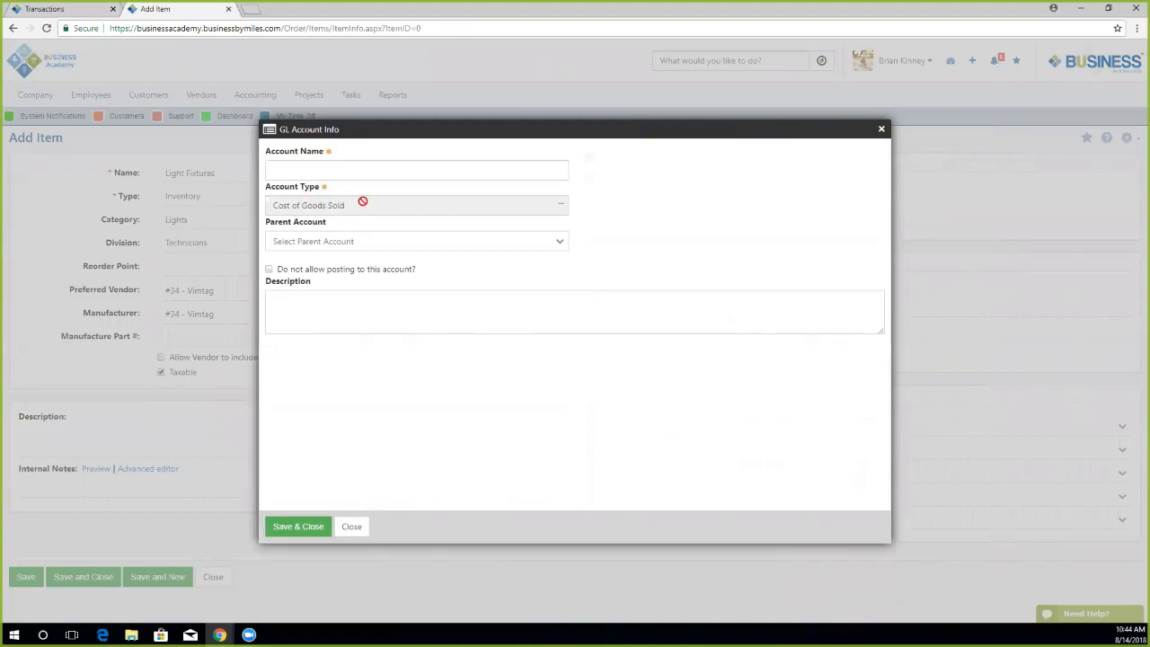
{"action": "left_click", "coordinate": [344, 170]}
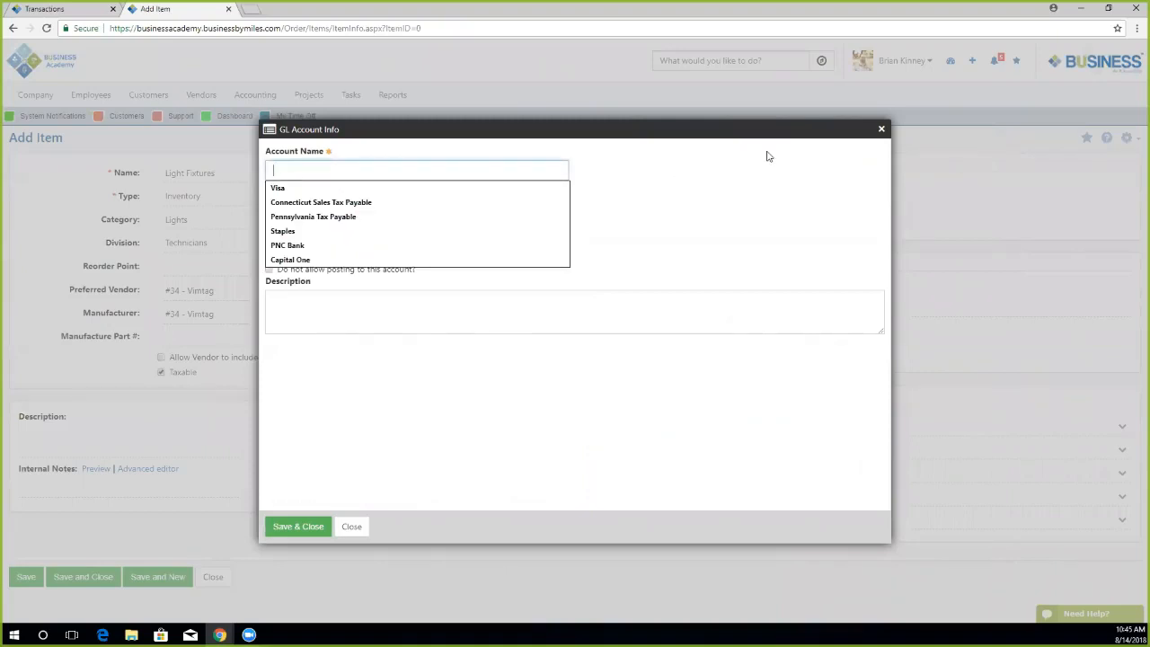
{"action": "left_click", "coordinate": [881, 129]}
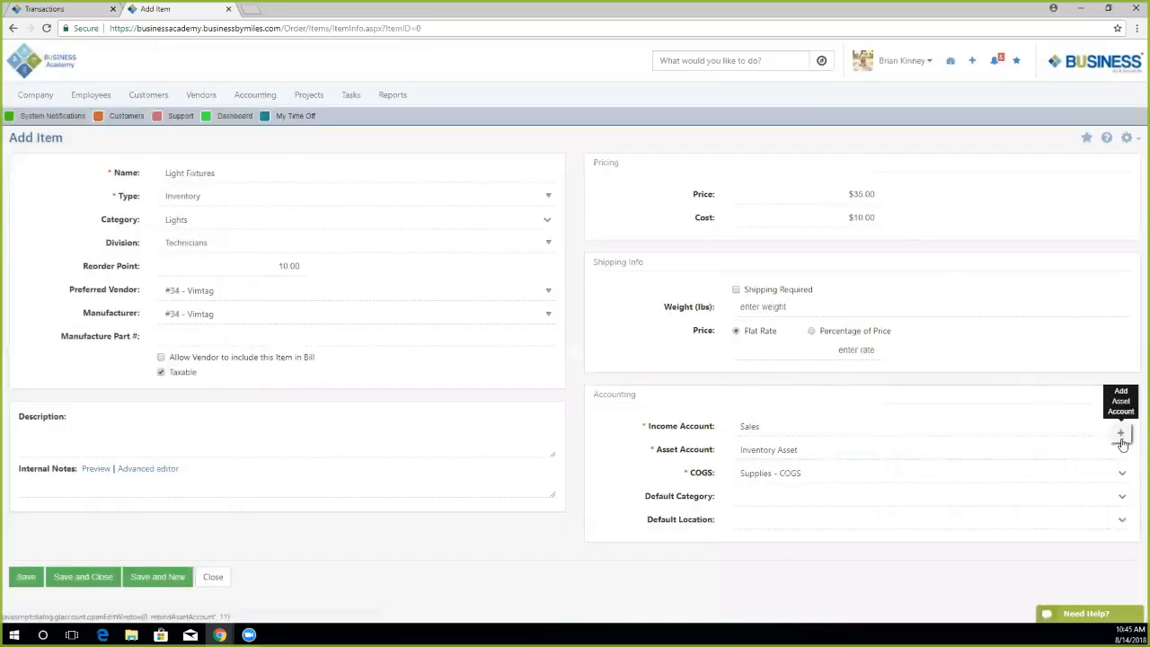
{"action": "left_click", "coordinate": [1121, 435]}
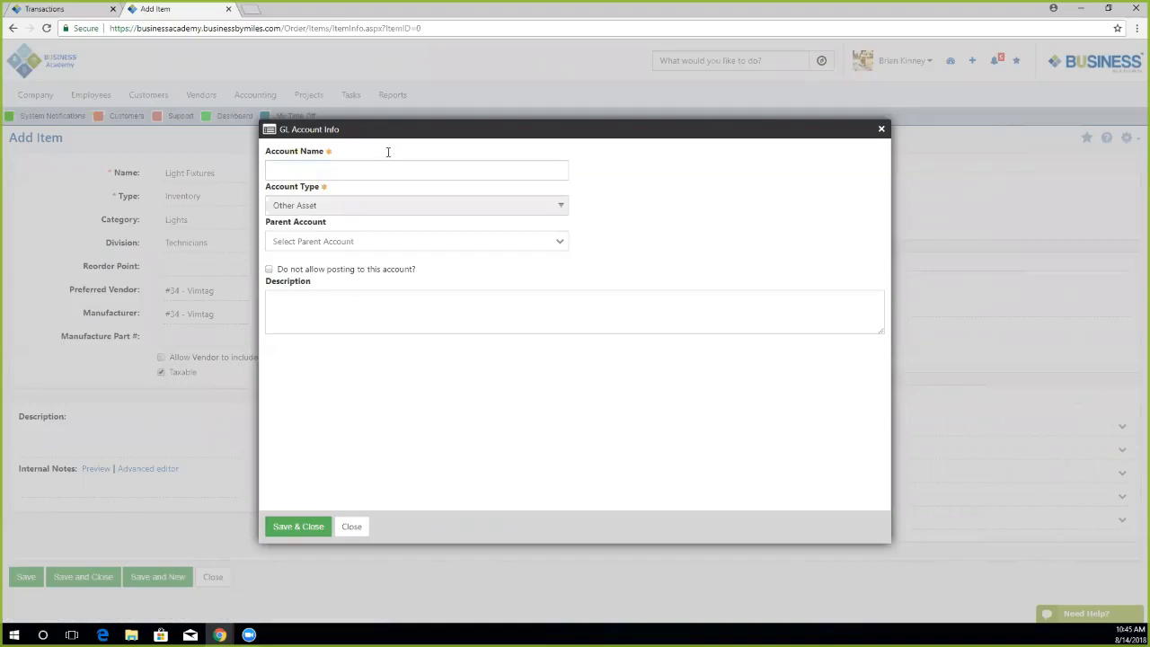
{"action": "left_click", "coordinate": [881, 130]}
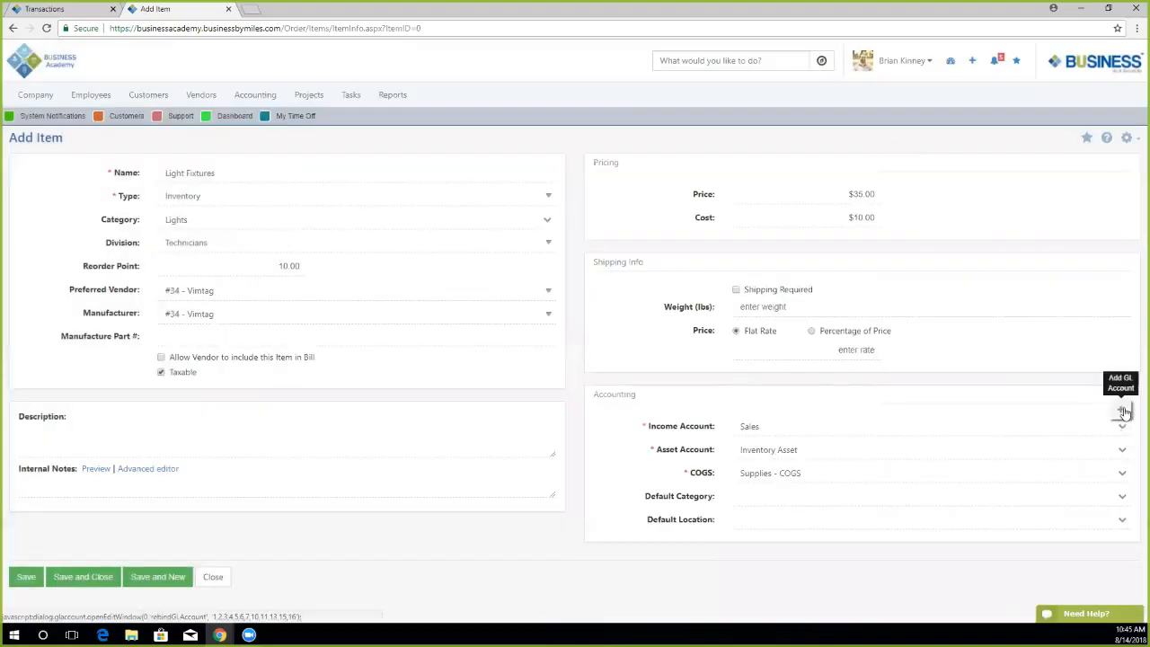
Open the new GL account form for the income account, try the Income and Other Asset account types, and close it without saving.
{"action": "left_click", "coordinate": [1124, 412]}
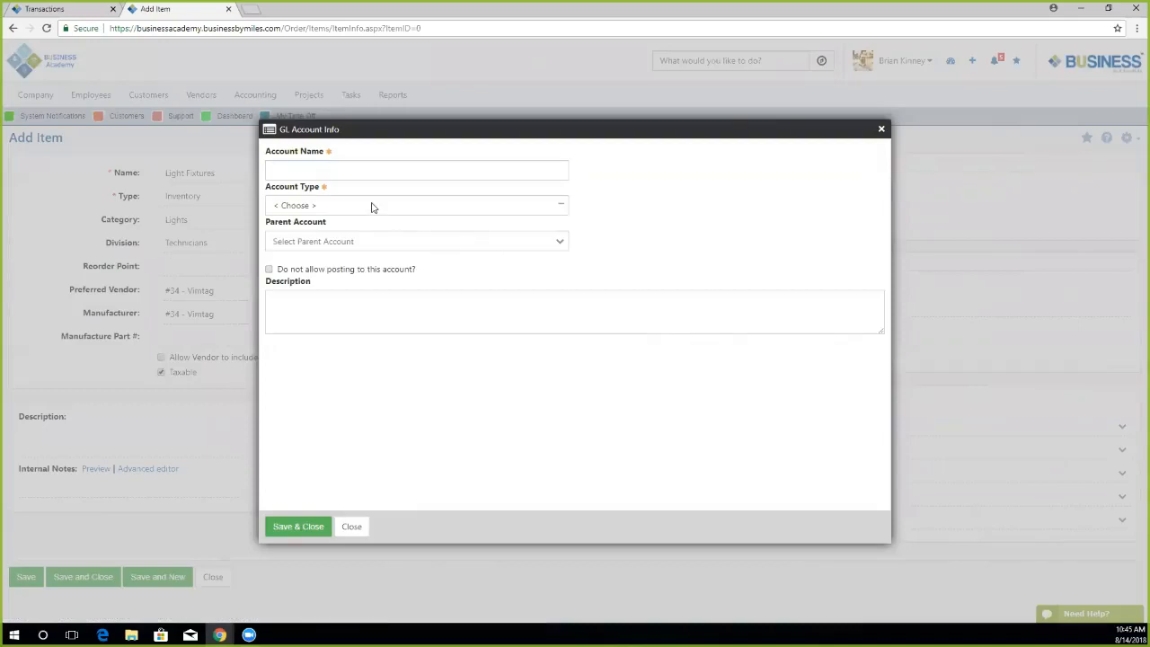
{"action": "left_click", "coordinate": [373, 207]}
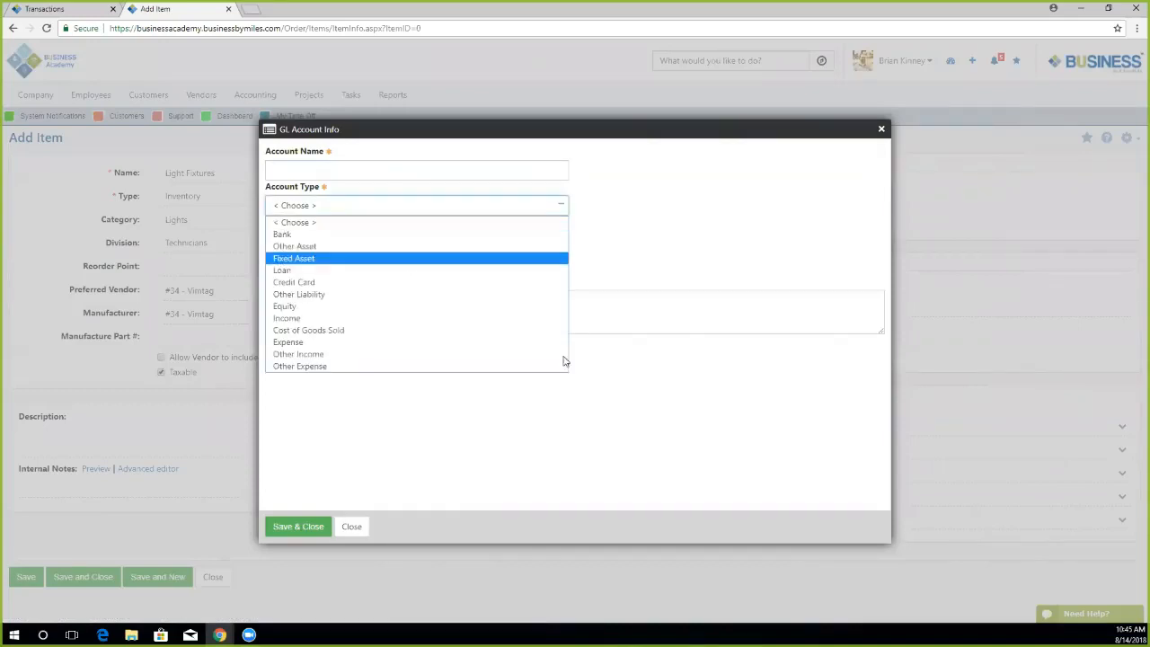
{"action": "left_click", "coordinate": [320, 318]}
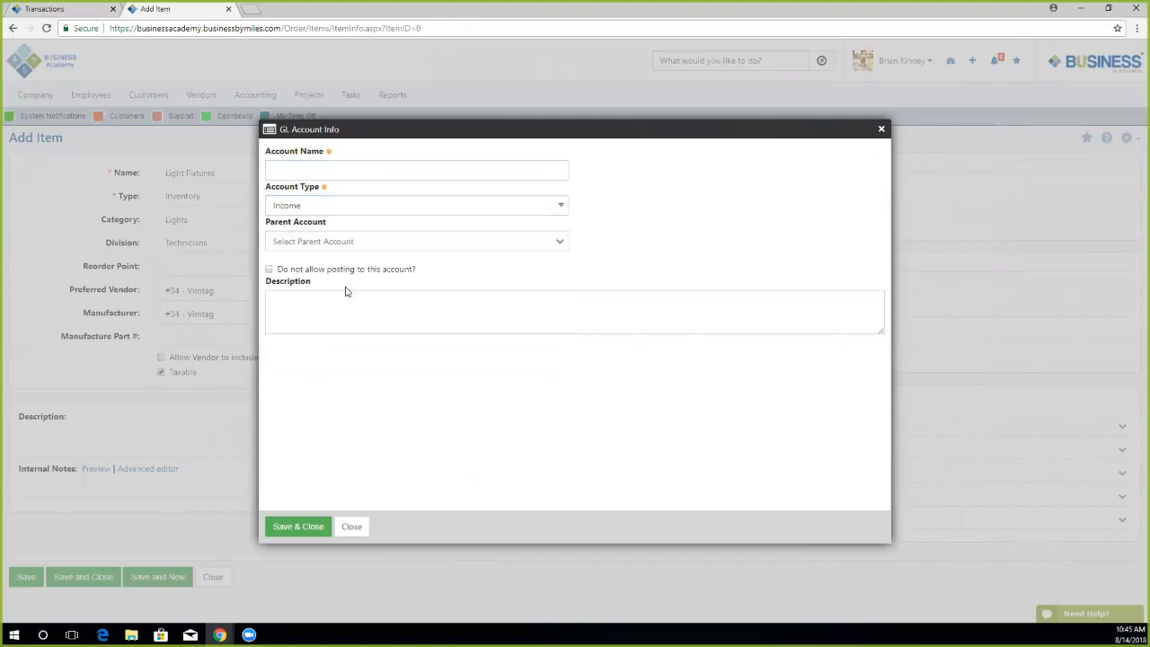
{"action": "left_click", "coordinate": [319, 207]}
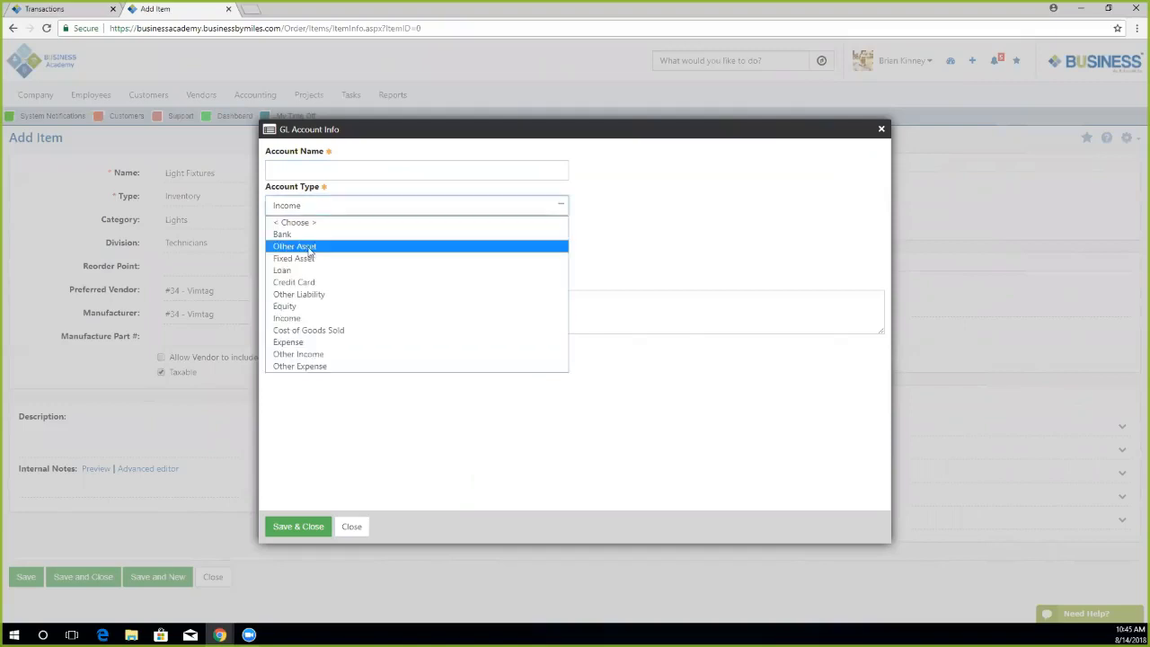
{"action": "left_click", "coordinate": [311, 252]}
{"action": "left_click", "coordinate": [314, 207]}
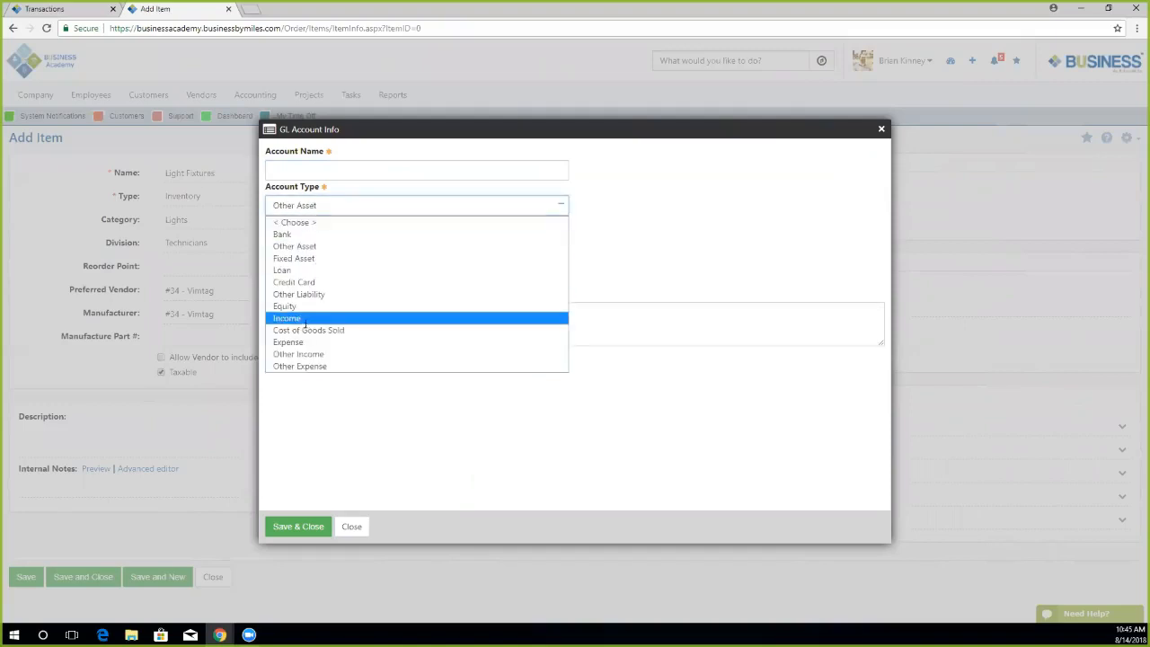
{"action": "left_click", "coordinate": [307, 321]}
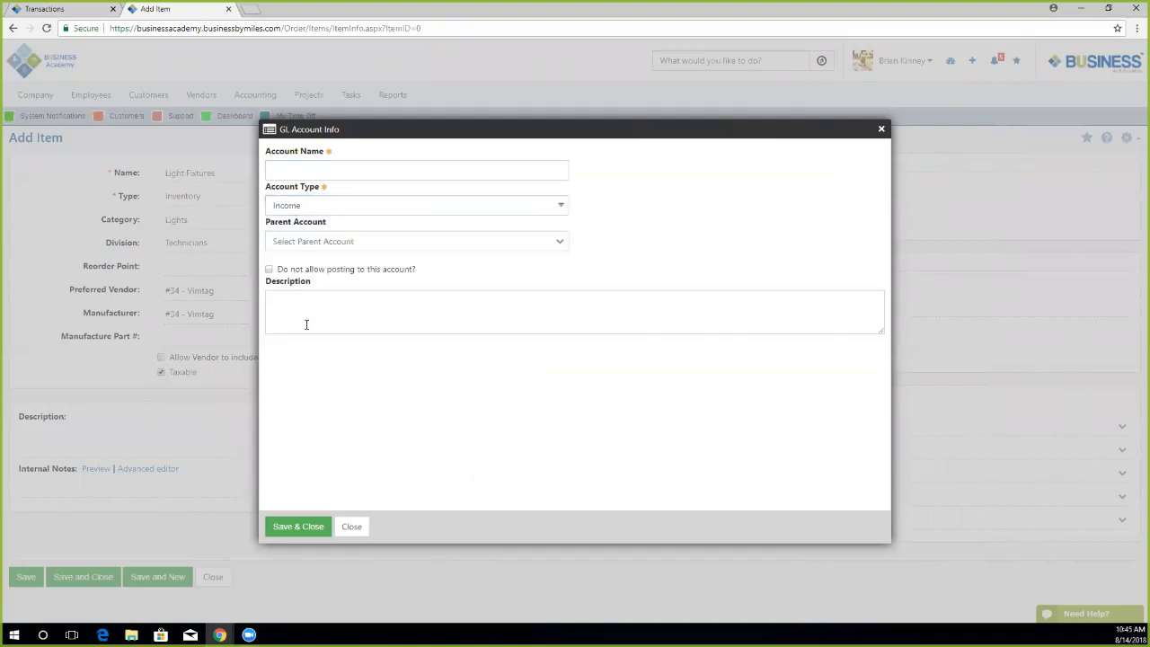
{"action": "left_click", "coordinate": [880, 129]}
Check the default category choices without picking one, and set the item's default location to Showroom.
{"action": "left_click", "coordinate": [768, 503]}
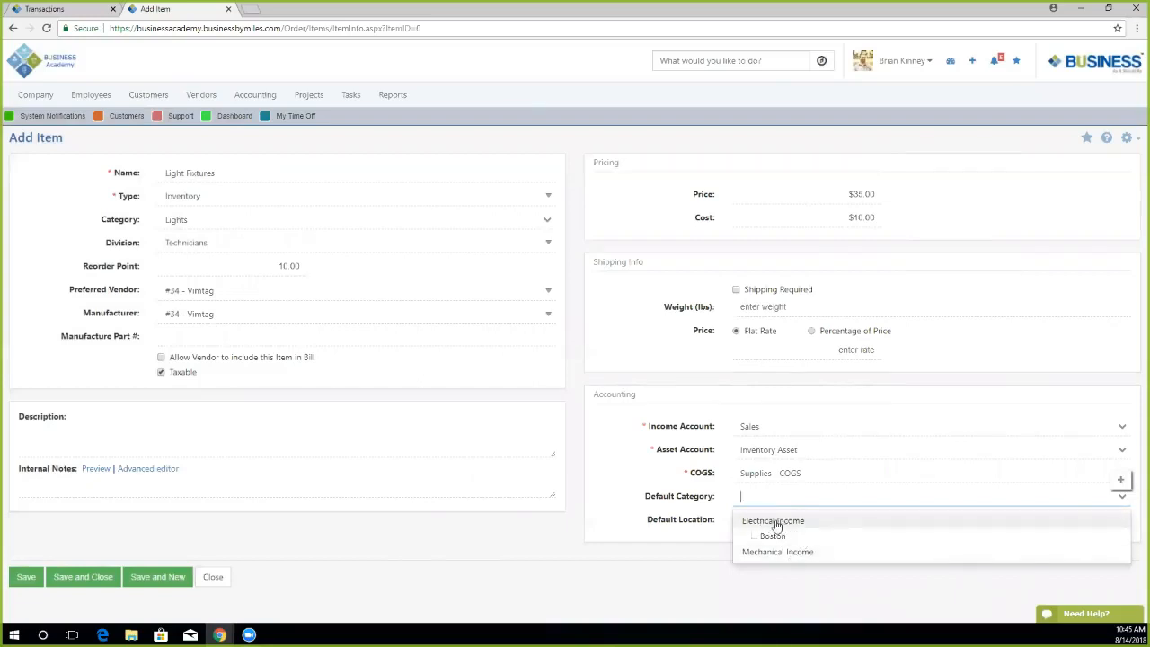
{"action": "left_click", "coordinate": [726, 527]}
{"action": "left_click", "coordinate": [766, 518]}
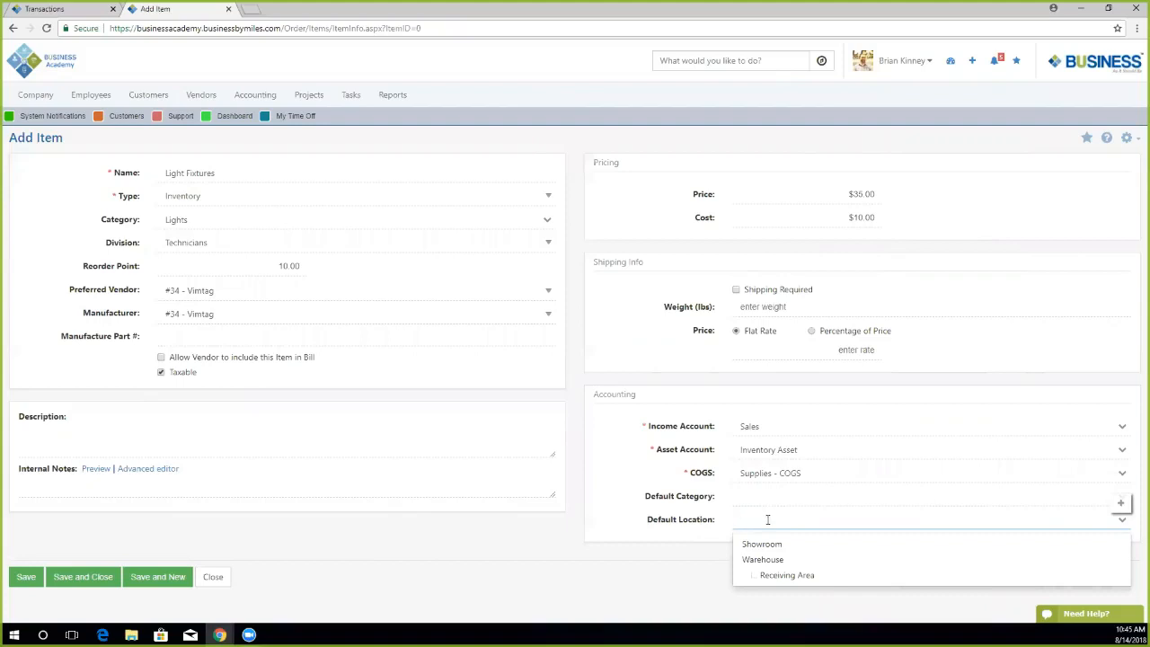
{"action": "left_click", "coordinate": [754, 544]}
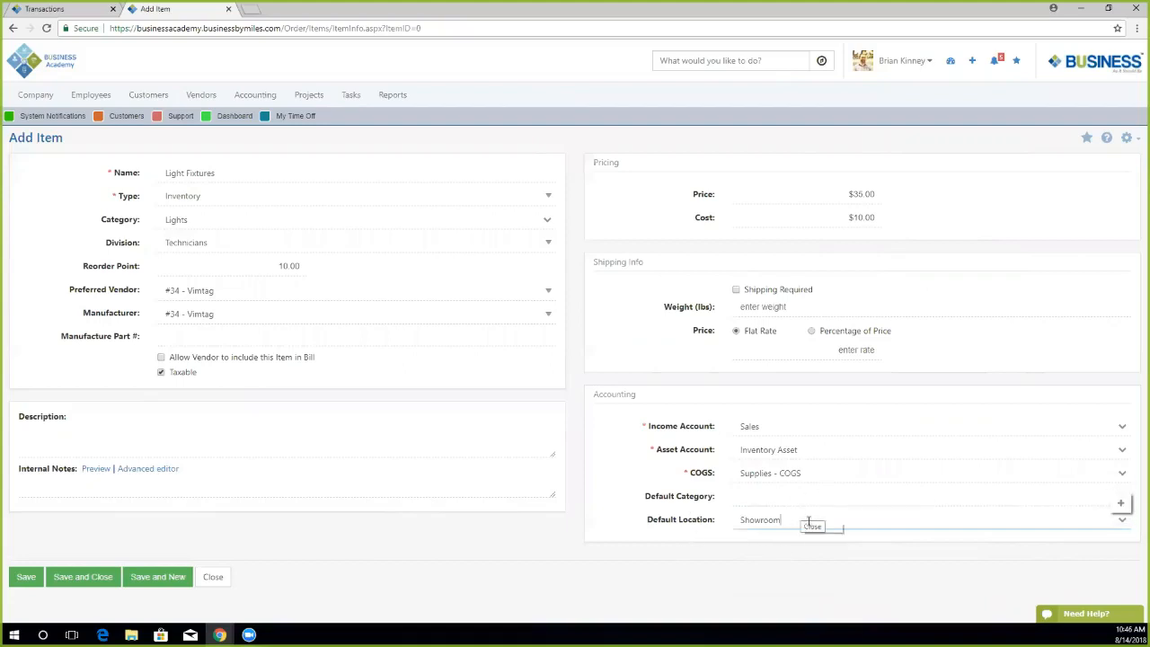
Change the item's type to Non Inventory and set its expense account to Job Materials.
{"action": "left_click", "coordinate": [212, 197]}
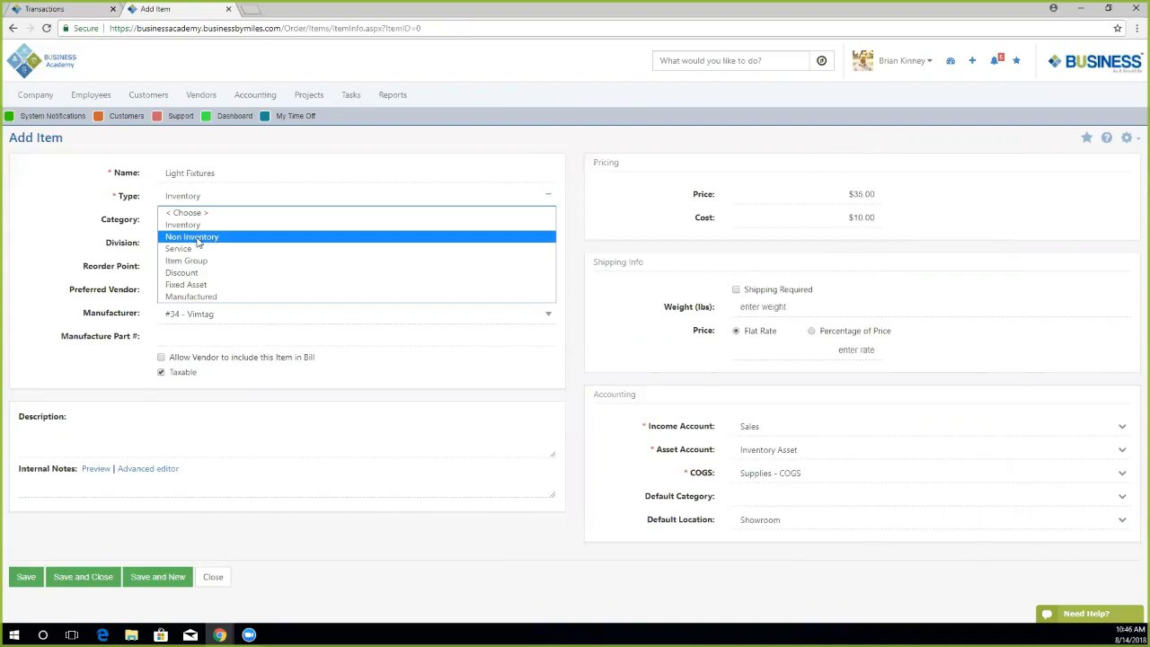
{"action": "left_click", "coordinate": [197, 237]}
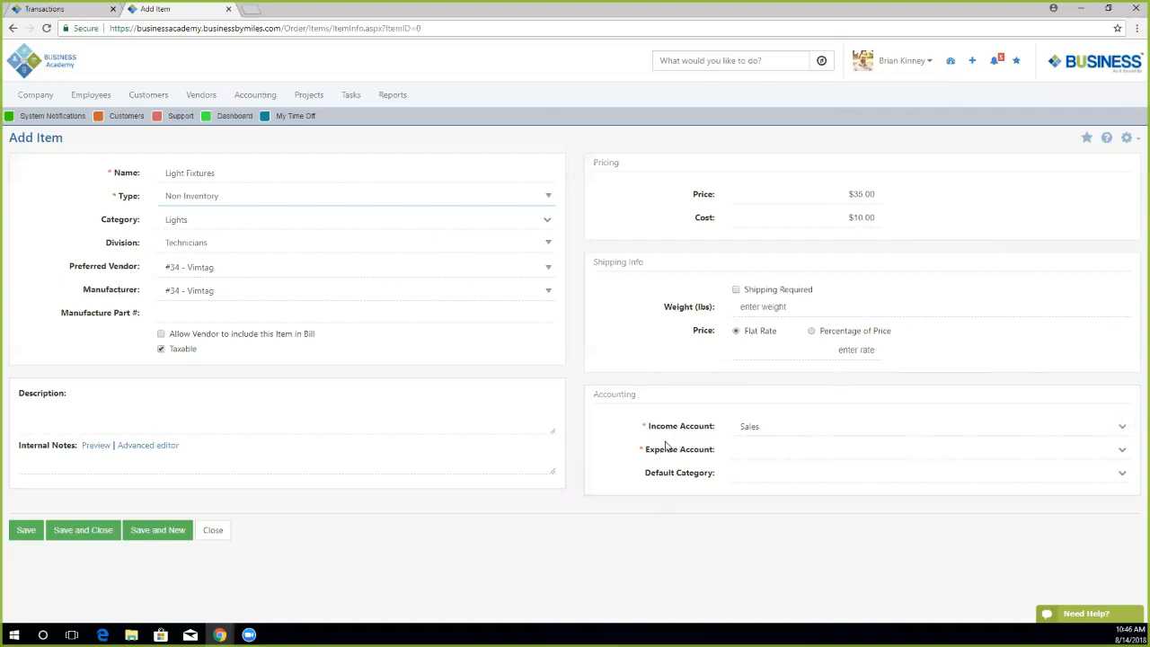
{"action": "left_click", "coordinate": [759, 428]}
{"action": "left_click", "coordinate": [768, 449]}
{"action": "left_click", "coordinate": [762, 449]}
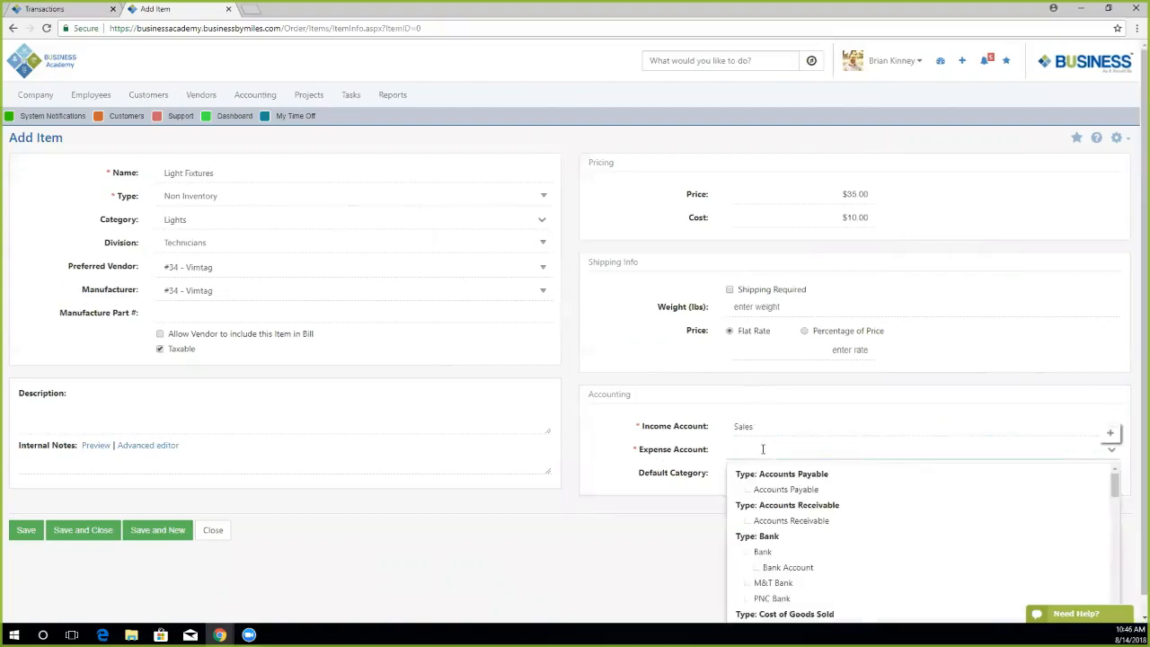
{"action": "scroll", "coordinate": [793, 473], "scroll_direction": "down", "scroll_amount": 4}
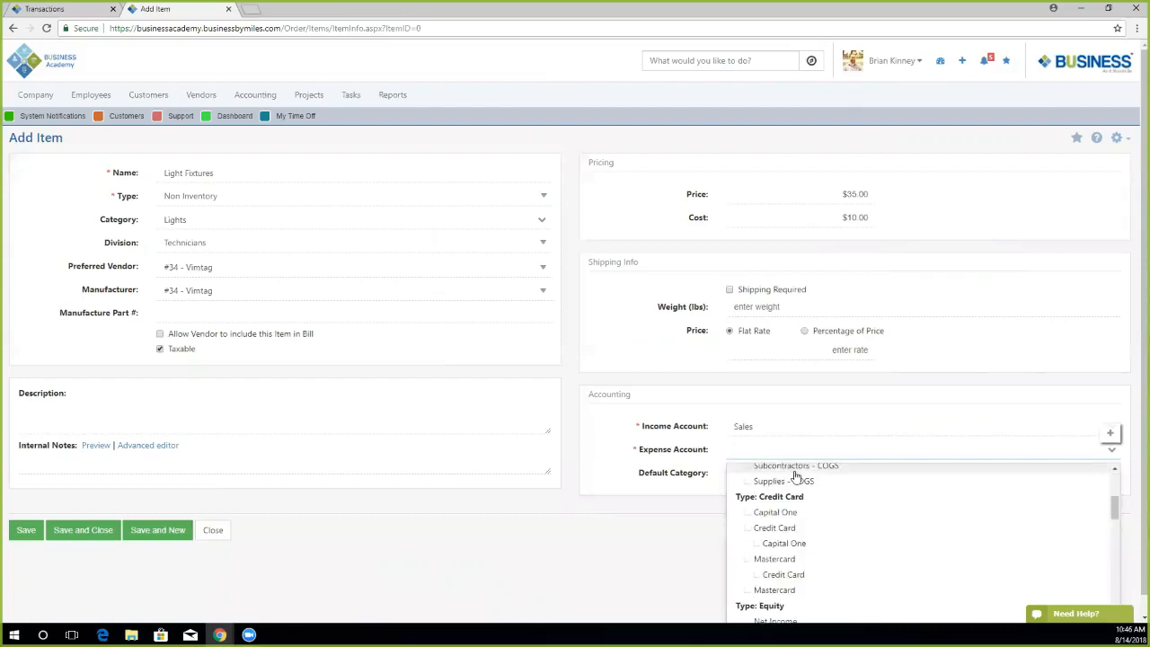
{"action": "scroll", "coordinate": [786, 575], "scroll_direction": "down", "scroll_amount": 2}
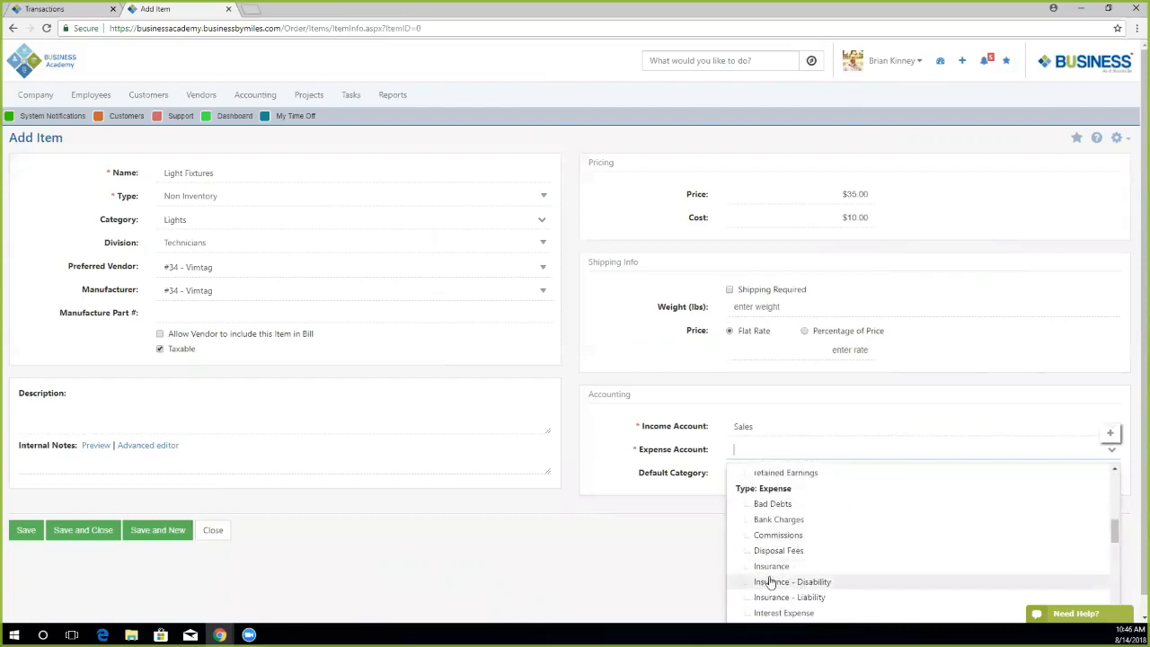
{"action": "scroll", "coordinate": [793, 543], "scroll_direction": "down", "scroll_amount": 2}
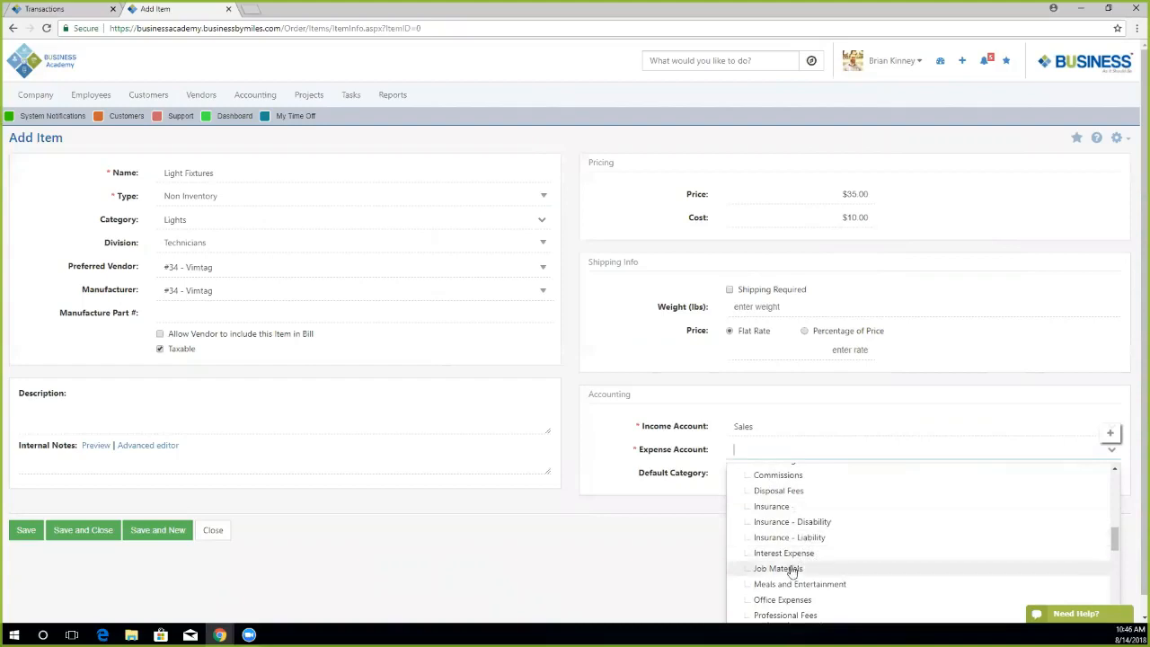
{"action": "left_click", "coordinate": [793, 570]}
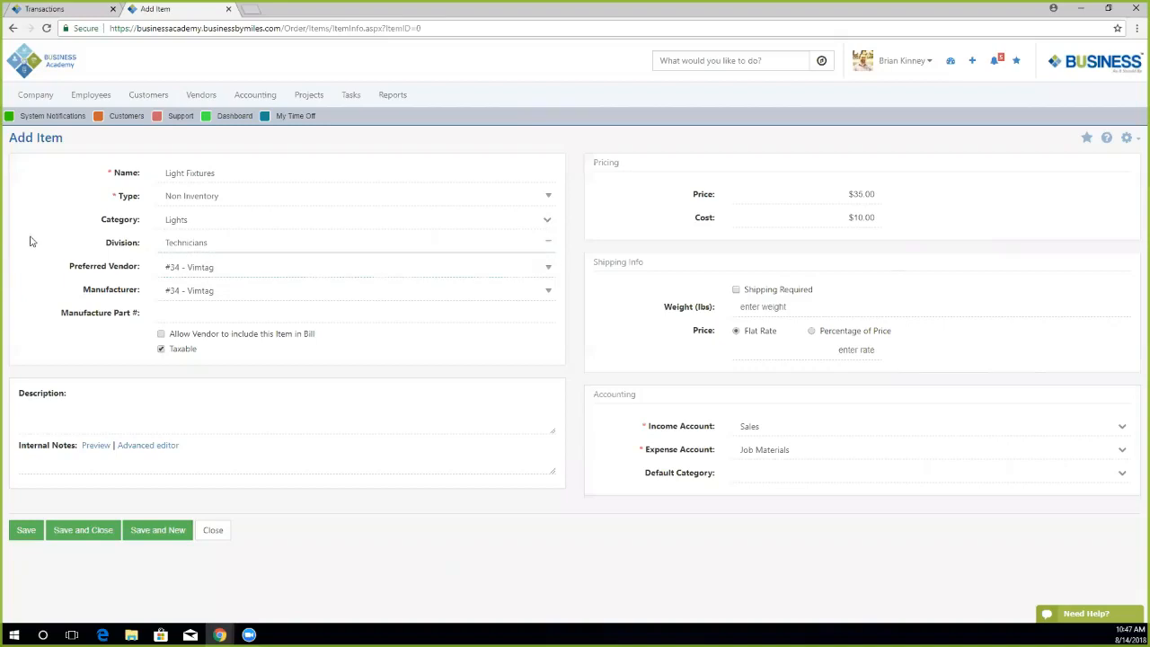
Change the item's type to Service, then clear the income account and select Sales for it again.
{"action": "left_click", "coordinate": [203, 198]}
{"action": "left_click", "coordinate": [196, 246]}
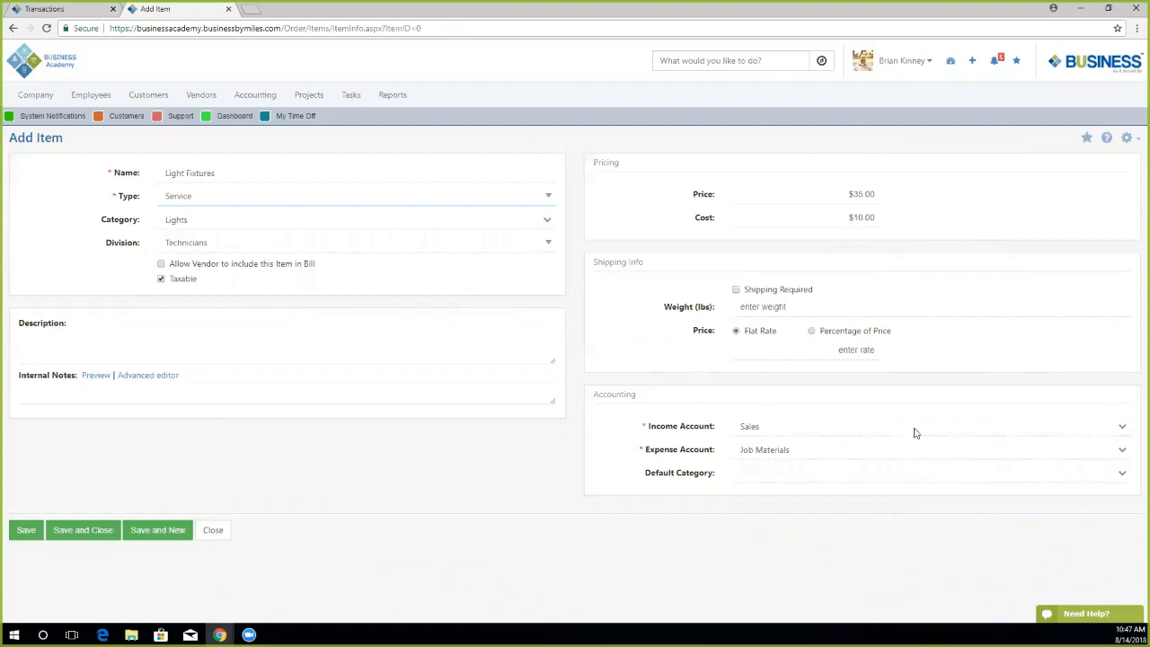
{"action": "left_click", "coordinate": [805, 428]}
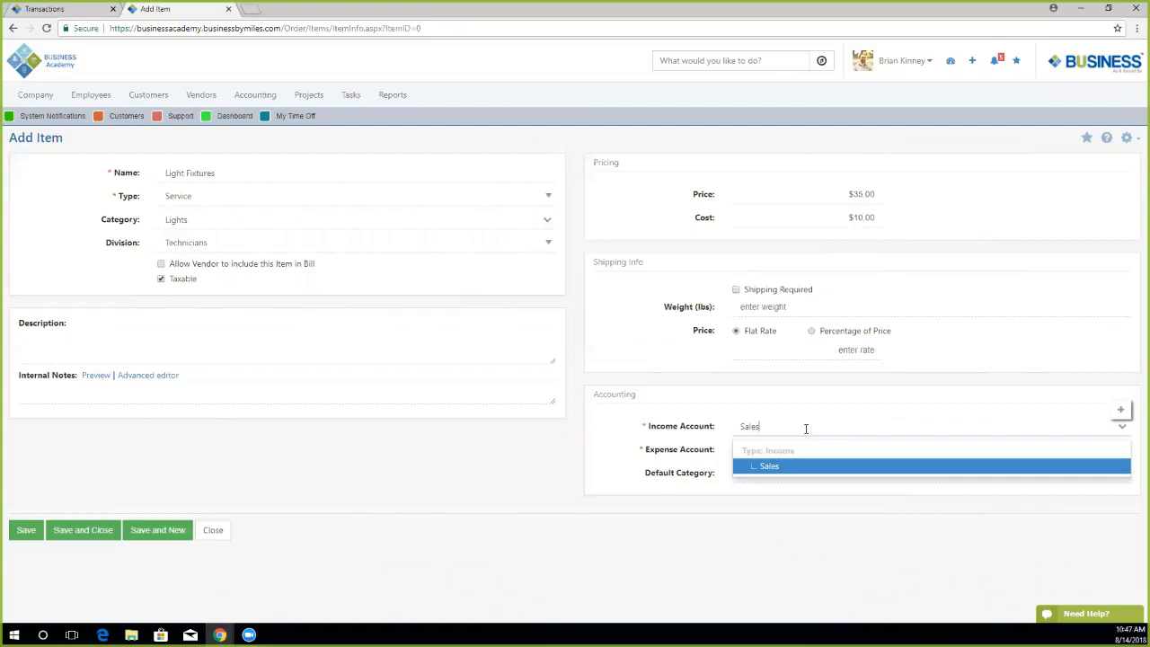
{"action": "key", "text": "ctrl+a"}
{"action": "key", "text": "BackSpace"}
{"action": "scroll", "coordinate": [804, 475], "scroll_direction": "down", "scroll_amount": 10}
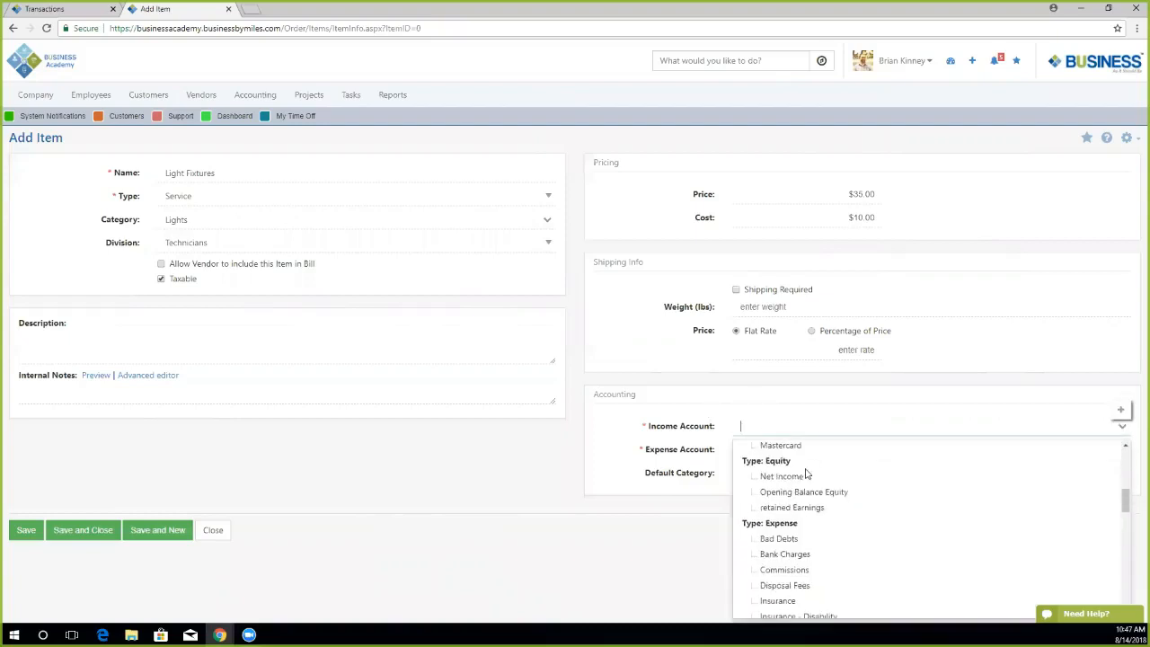
{"action": "scroll", "coordinate": [804, 479], "scroll_direction": "down", "scroll_amount": 3}
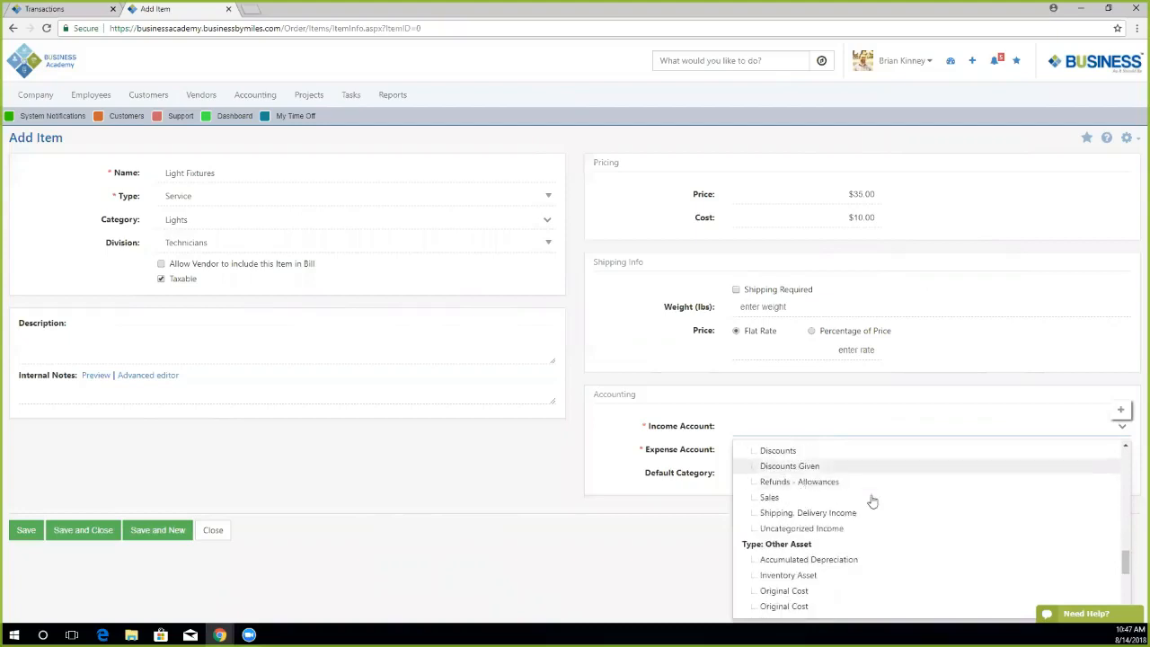
{"action": "left_click", "coordinate": [806, 499]}
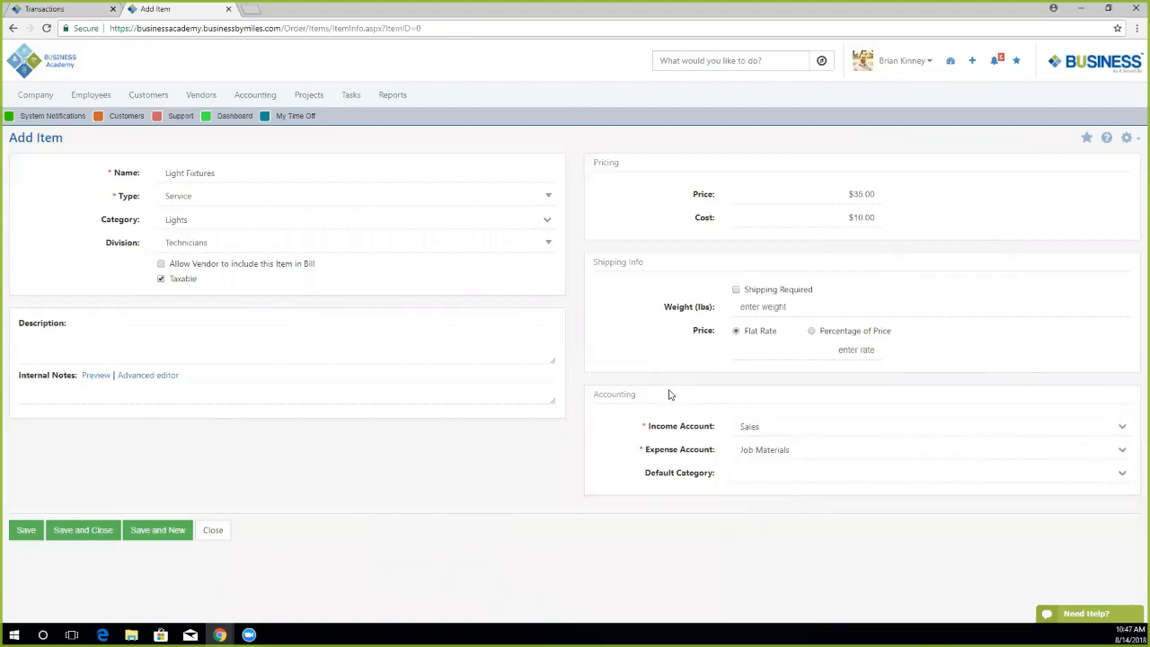
Change the item's type to Discount and set its GL account to Refunds - Allowances.
{"action": "left_click", "coordinate": [218, 196]}
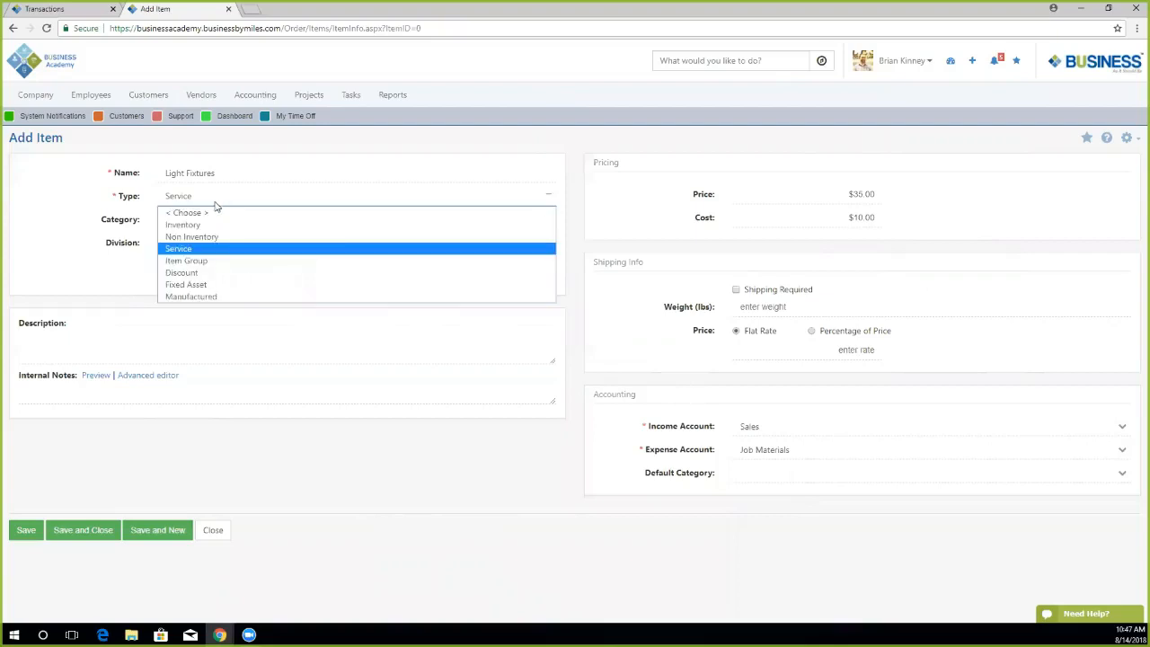
{"action": "left_click", "coordinate": [196, 273]}
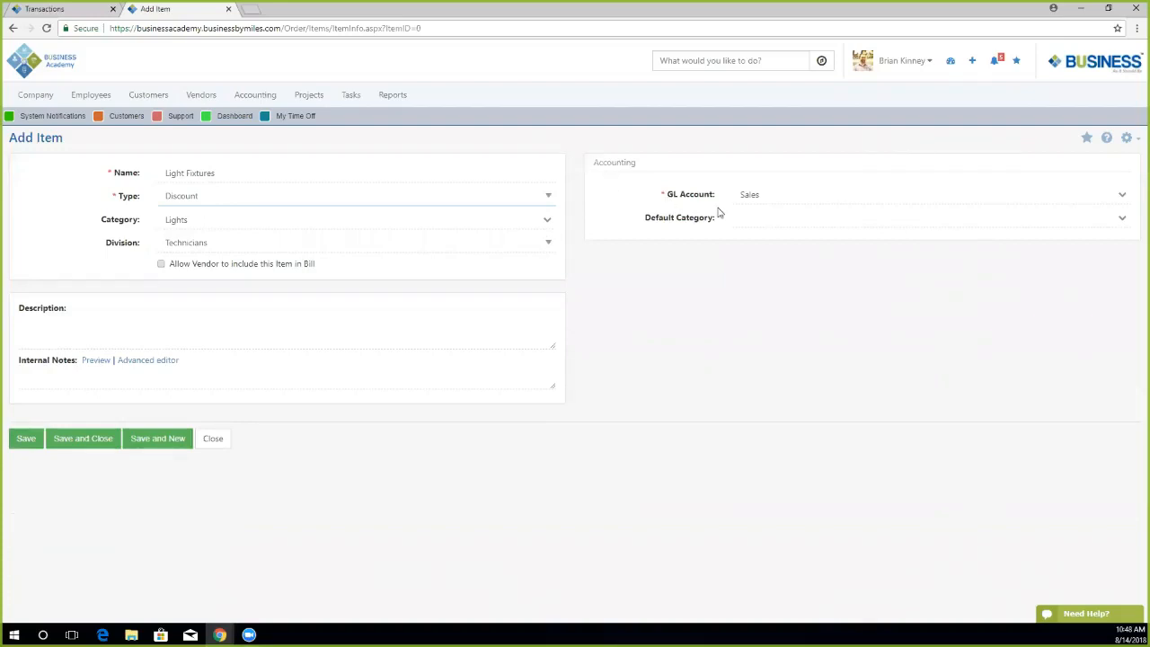
{"action": "left_click", "coordinate": [769, 195]}
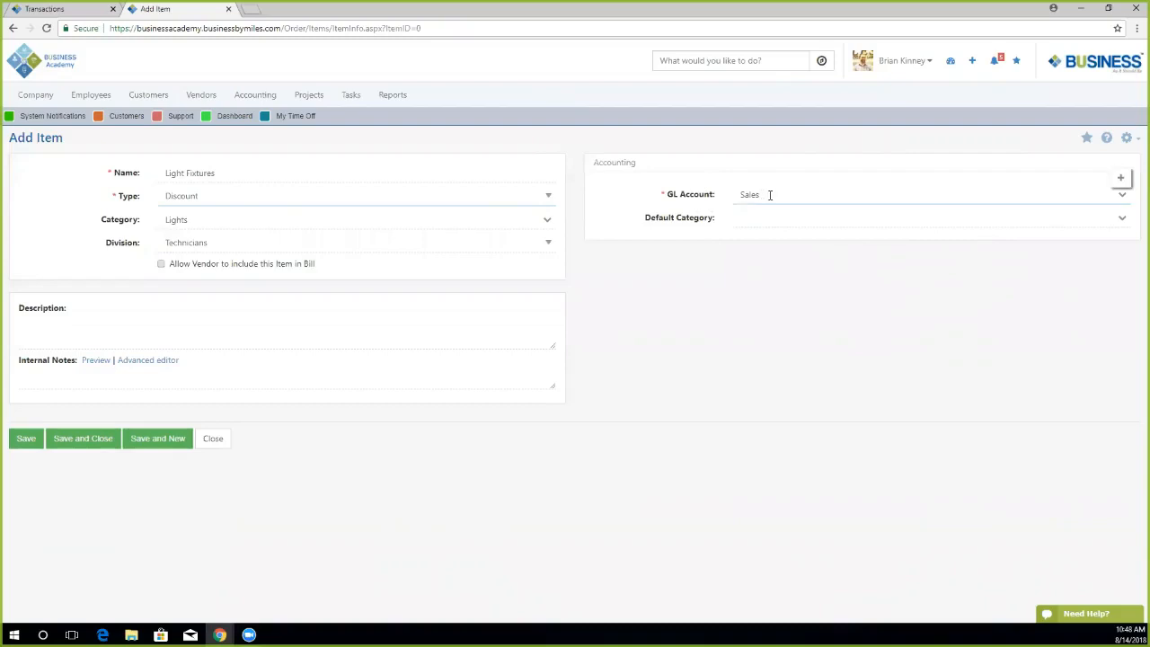
{"action": "left_click", "coordinate": [770, 195]}
{"action": "left_click_drag", "start_coordinate": [770, 195], "coordinate": [705, 193]}
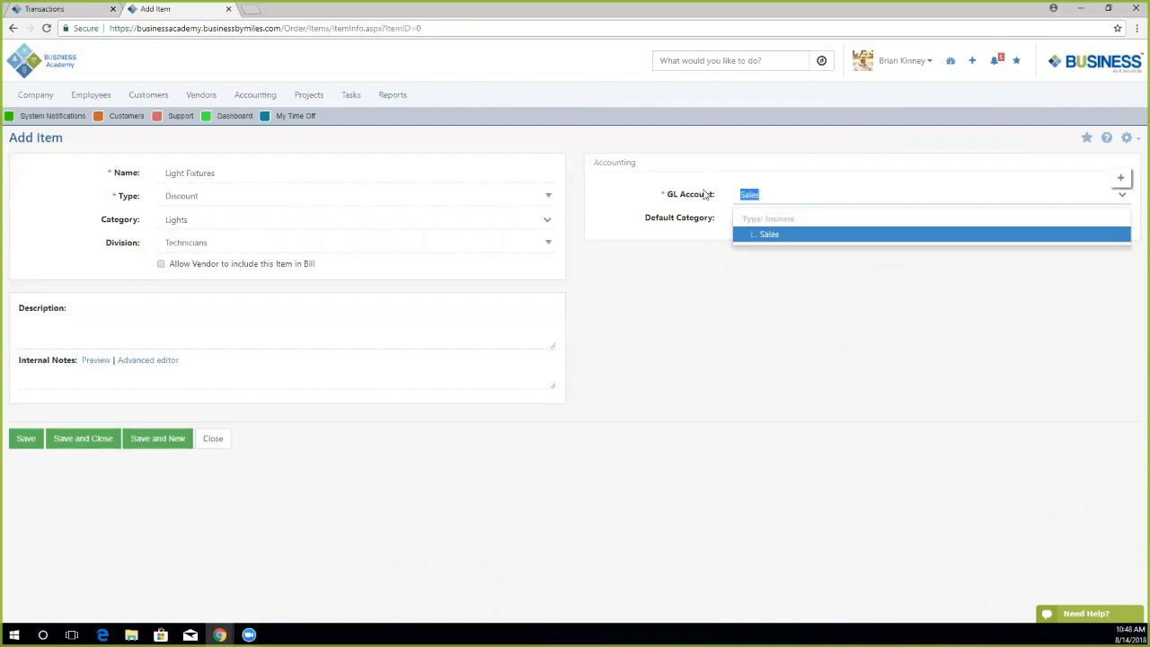
{"action": "type", "text": "Allowance"}
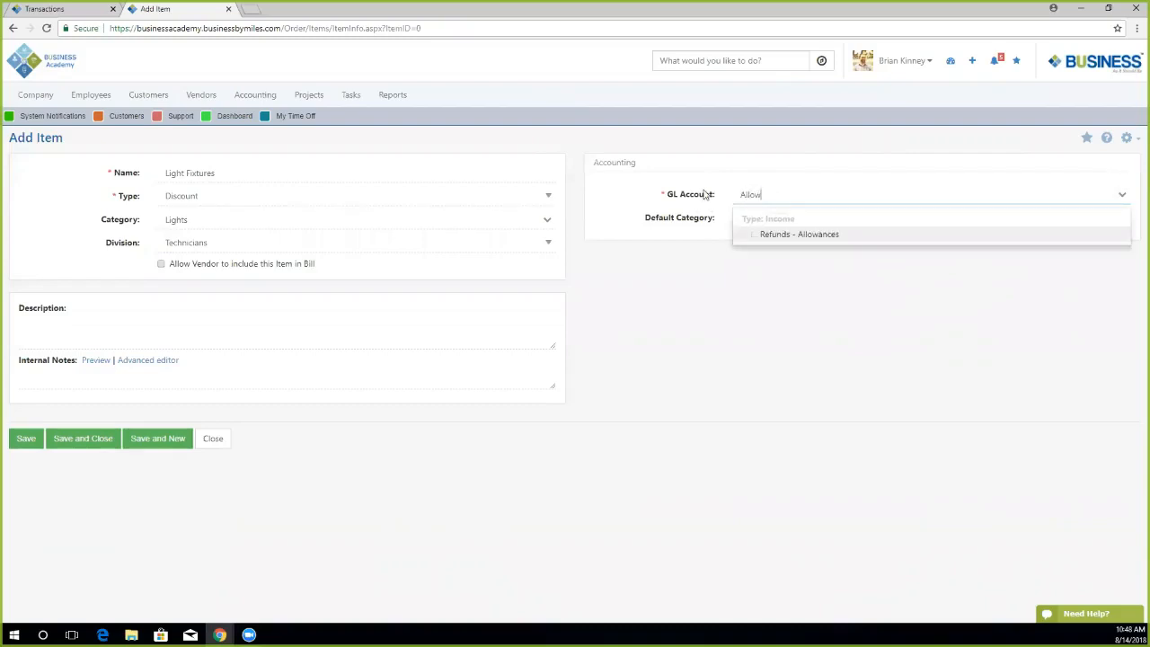
{"action": "left_click", "coordinate": [780, 236]}
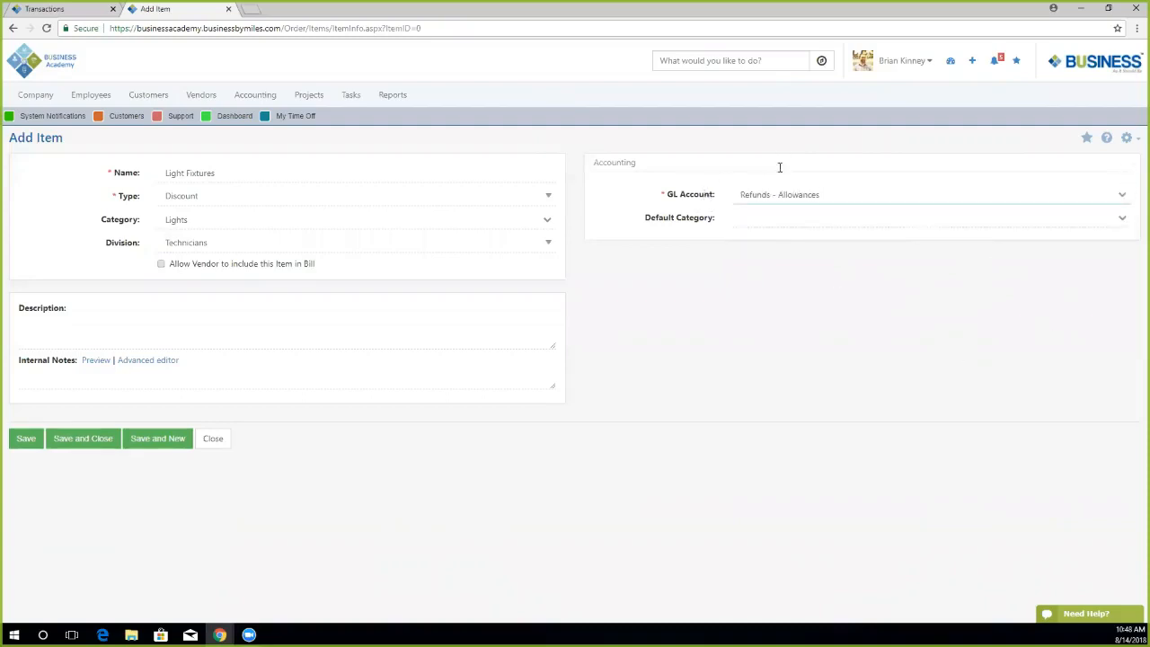
Open the item's type choices.
{"action": "left_click", "coordinate": [205, 204]}
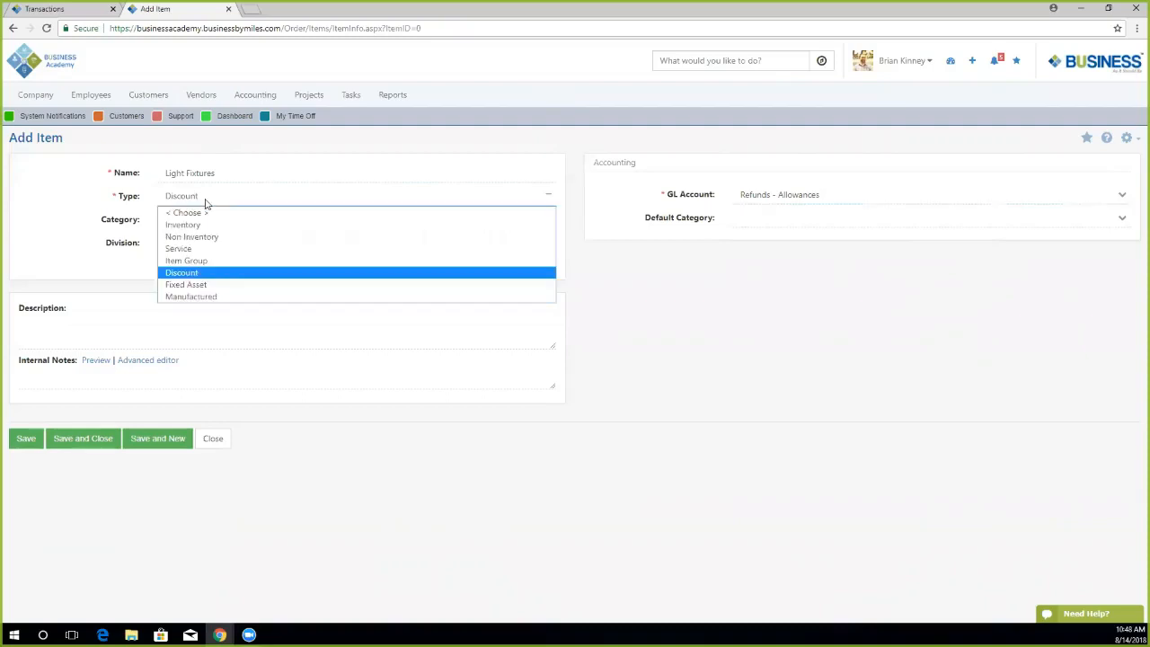
Set the item type to Fixed Asset with Macbook as the related asset, and rename the item Macbook.
{"action": "left_click", "coordinate": [192, 259]}
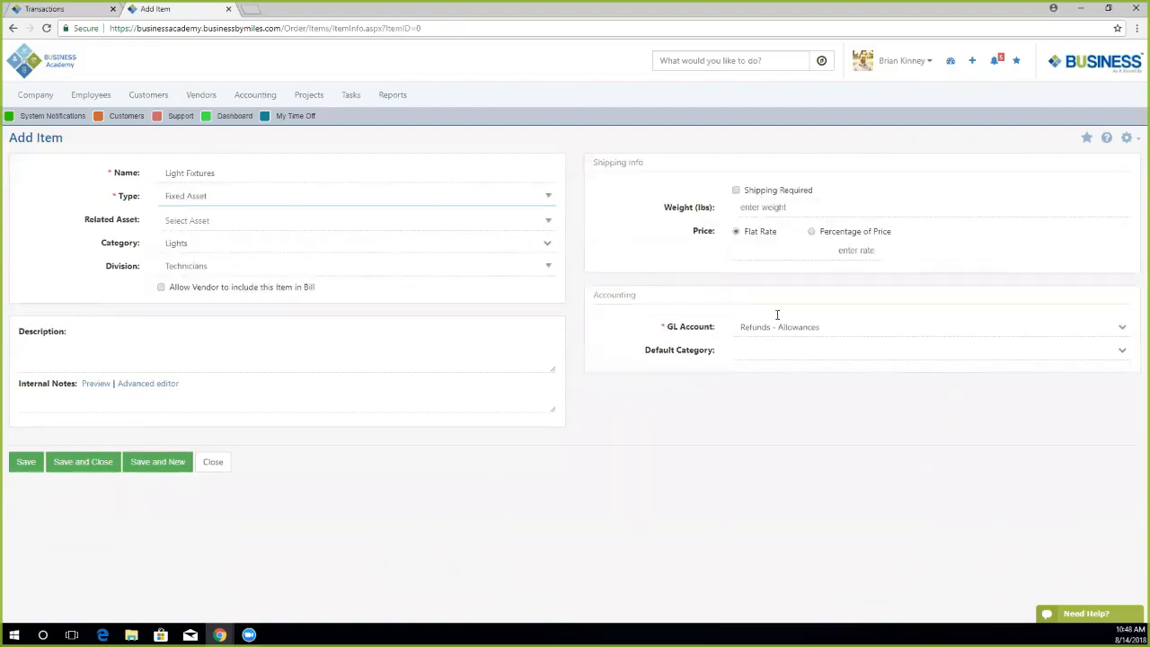
{"action": "left_click", "coordinate": [205, 221]}
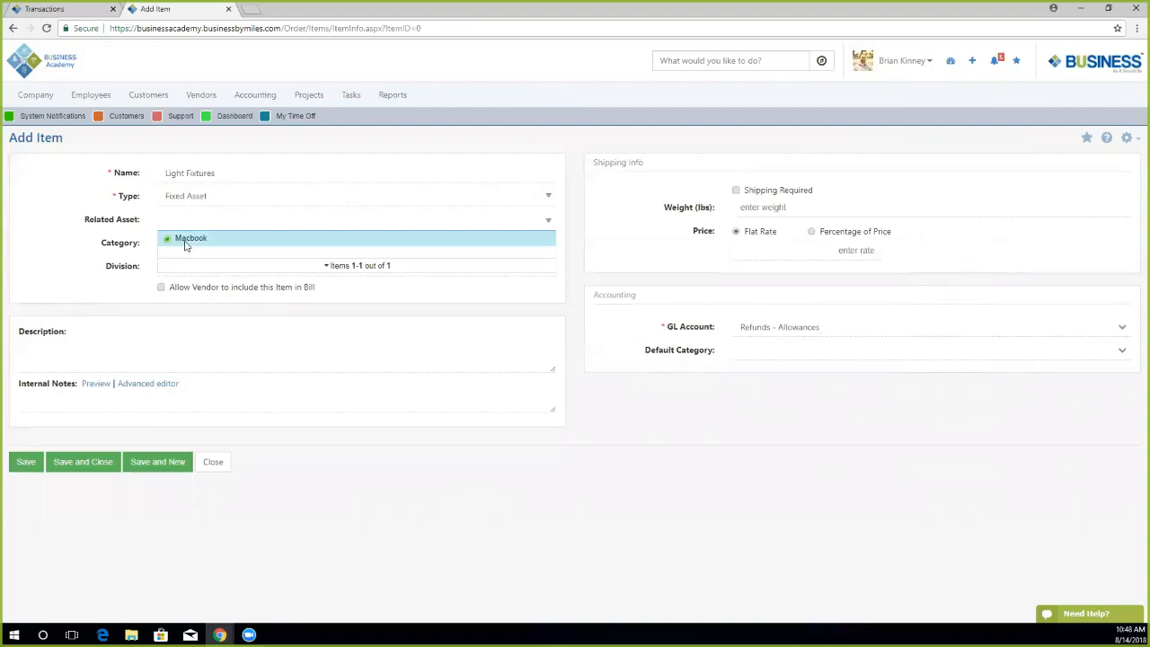
{"action": "left_click", "coordinate": [185, 241]}
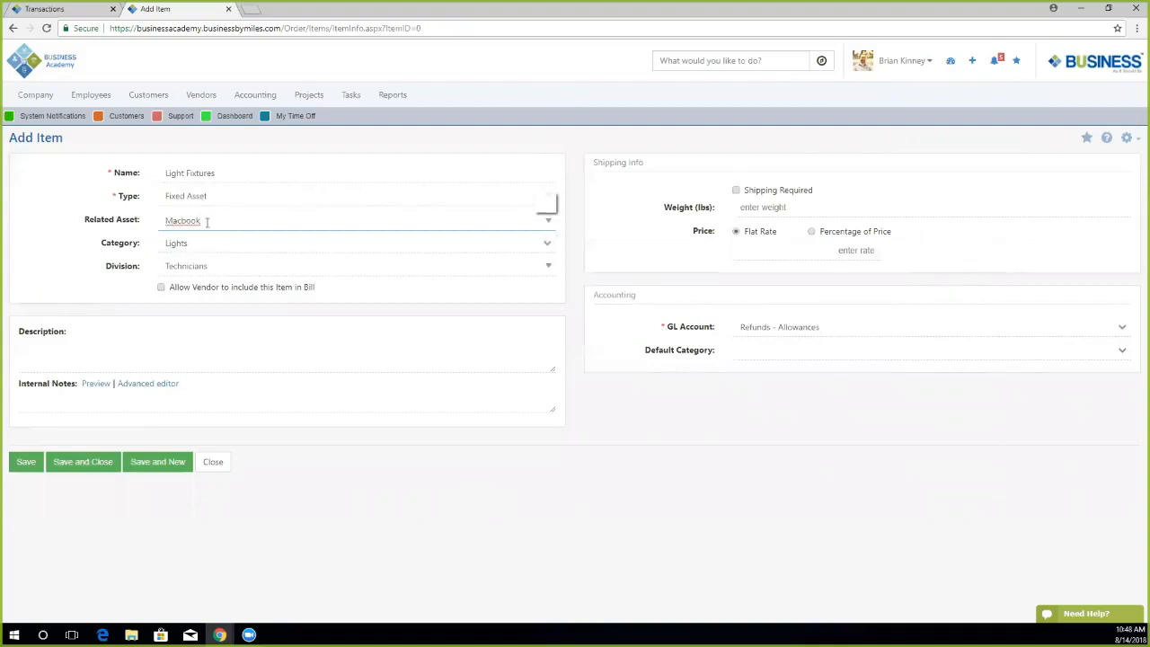
{"action": "left_click_drag", "start_coordinate": [229, 172], "coordinate": [141, 169]}
{"action": "type", "text": "Macbook"}
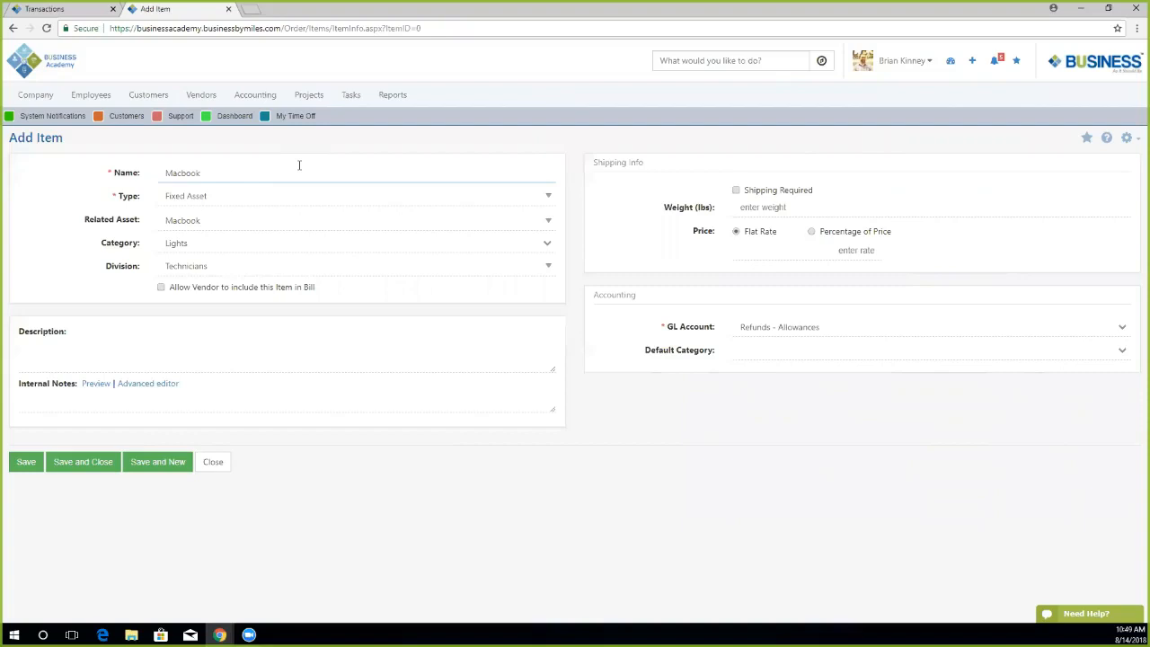
Change the item type to Item Group and add Labor as the first item in the group.
{"action": "left_click", "coordinate": [228, 195]}
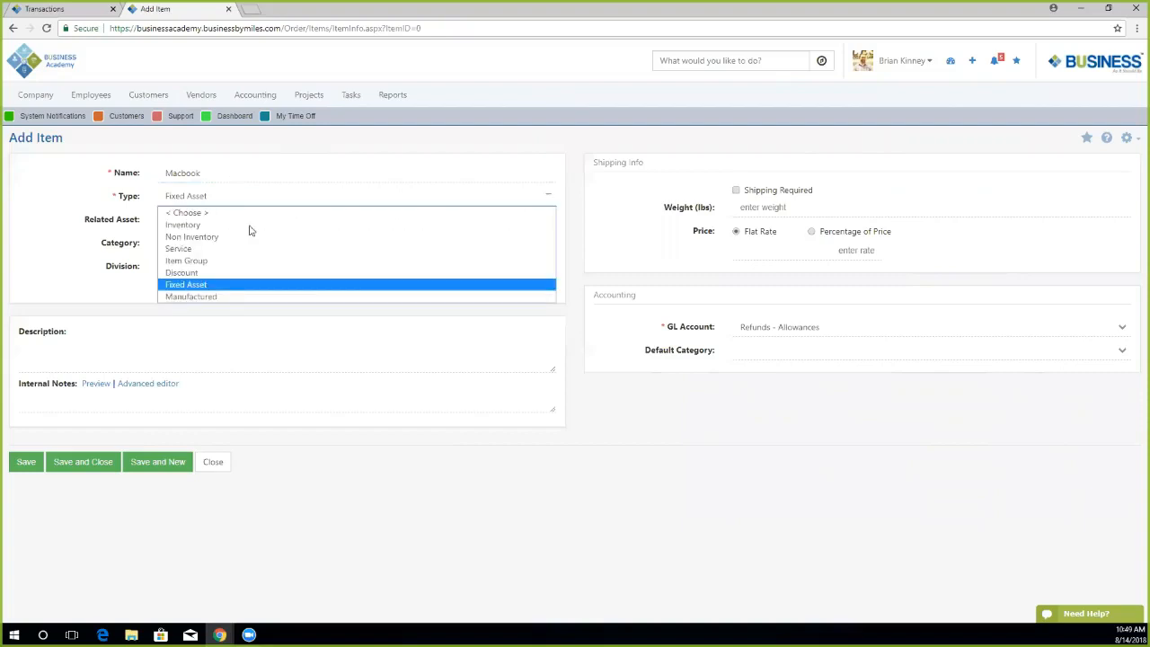
{"action": "left_click", "coordinate": [217, 261]}
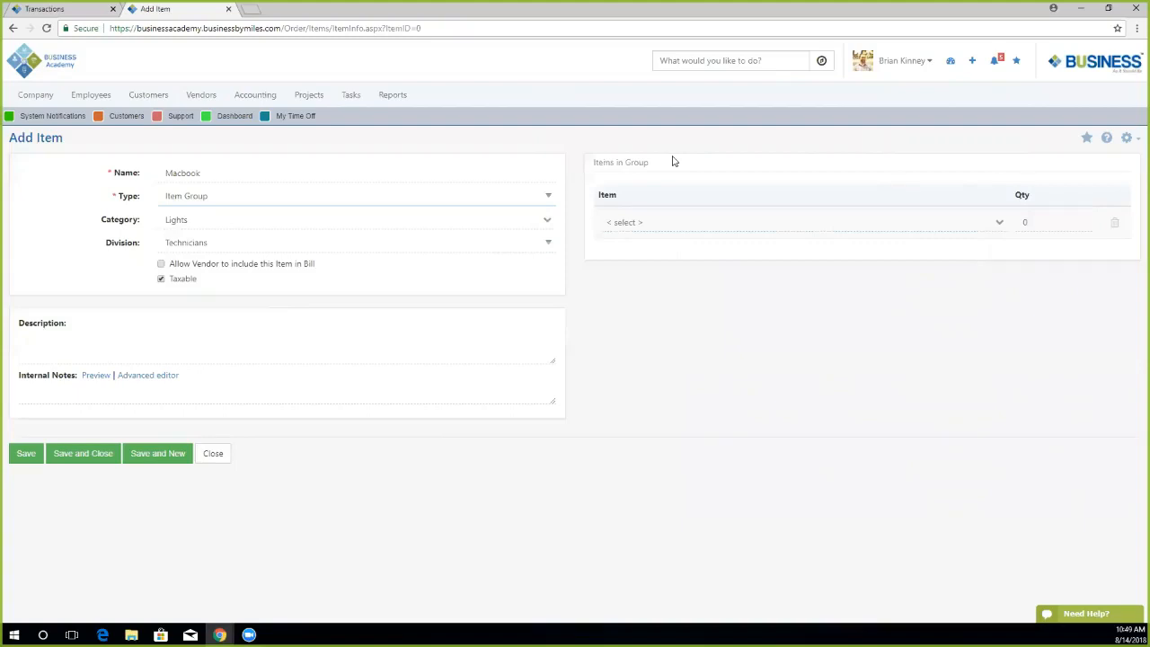
{"action": "left_click", "coordinate": [697, 216]}
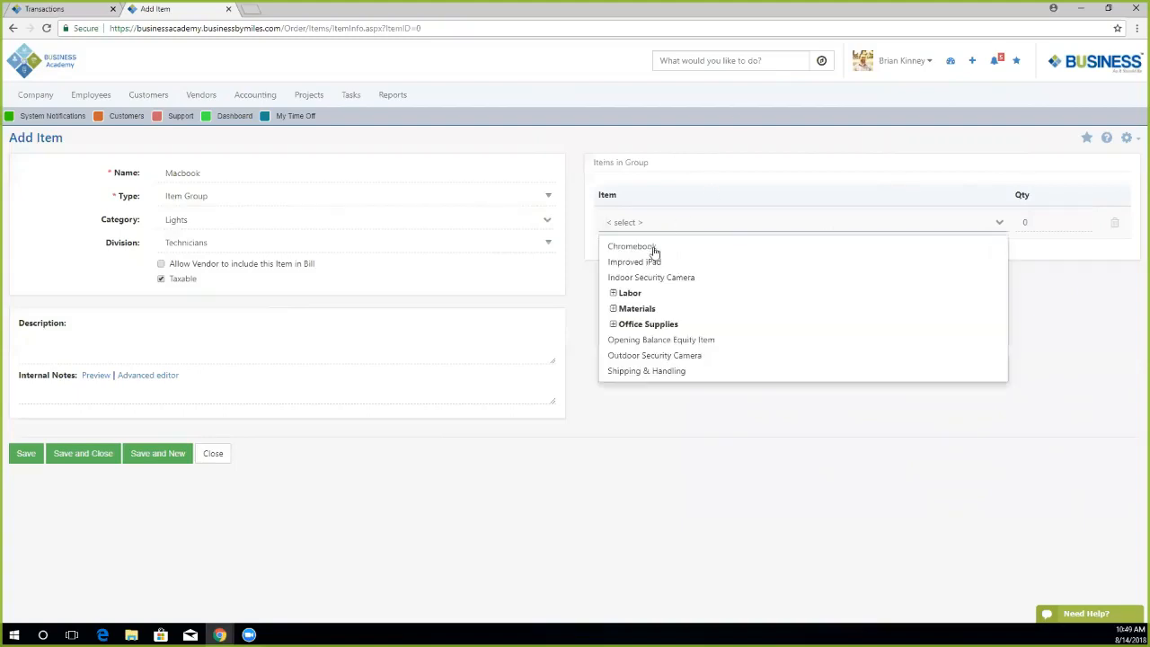
{"action": "left_click", "coordinate": [612, 297]}
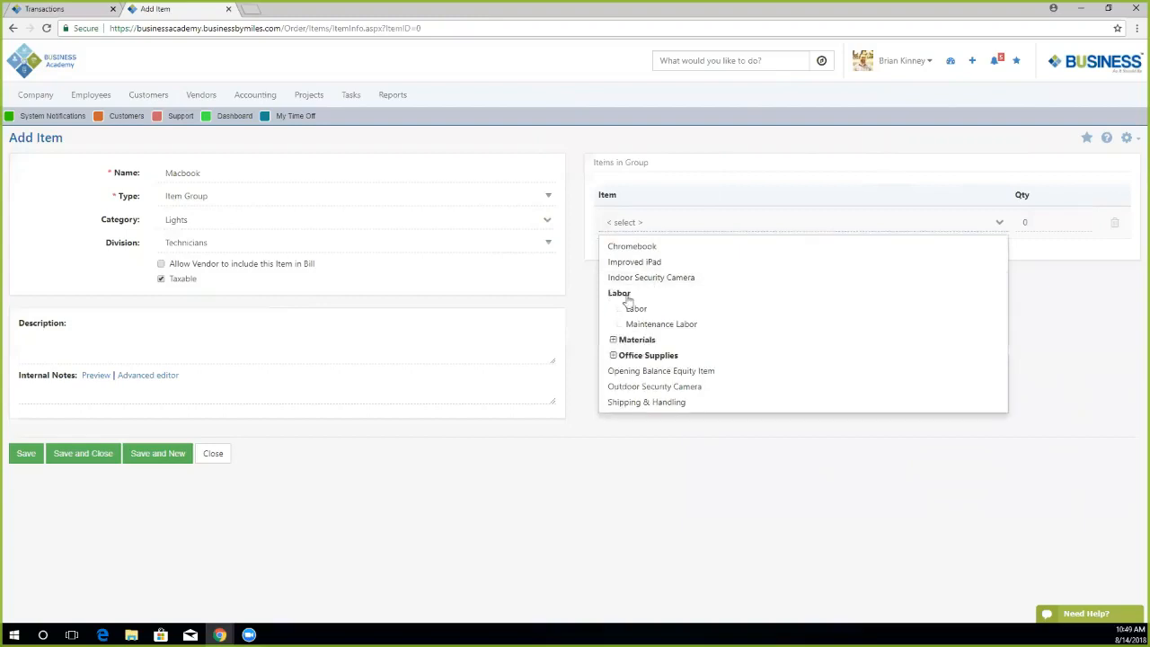
{"action": "left_click", "coordinate": [638, 308]}
Add Materials and Chromebook as the second and third items in the group.
{"action": "left_click", "coordinate": [662, 254]}
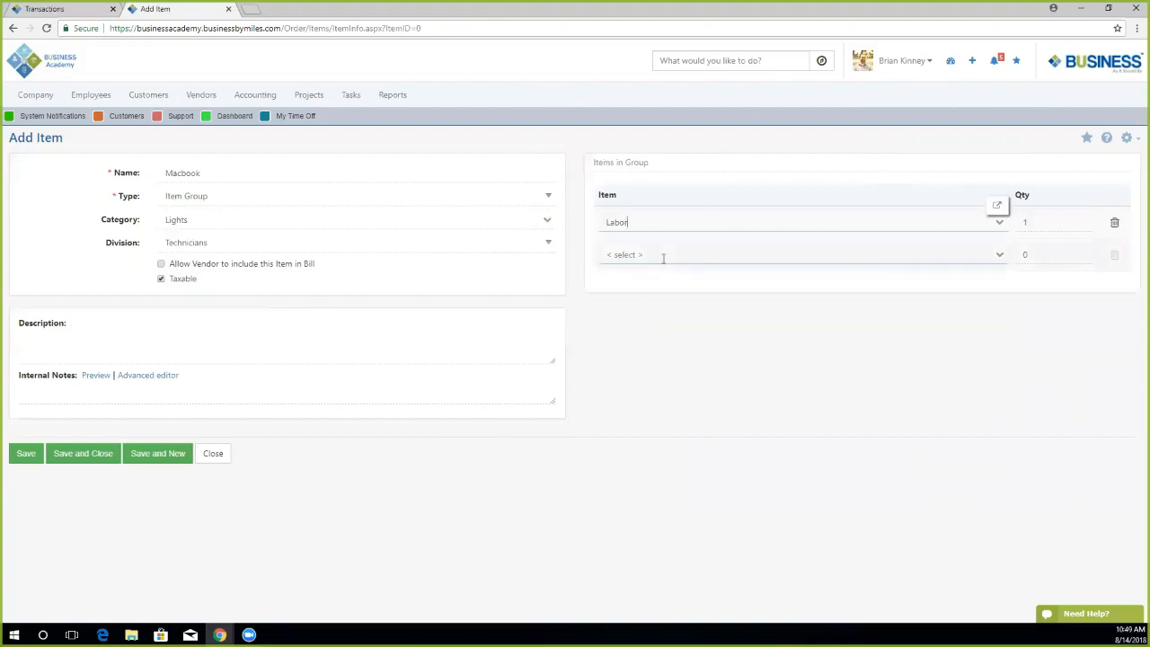
{"action": "left_click", "coordinate": [612, 341]}
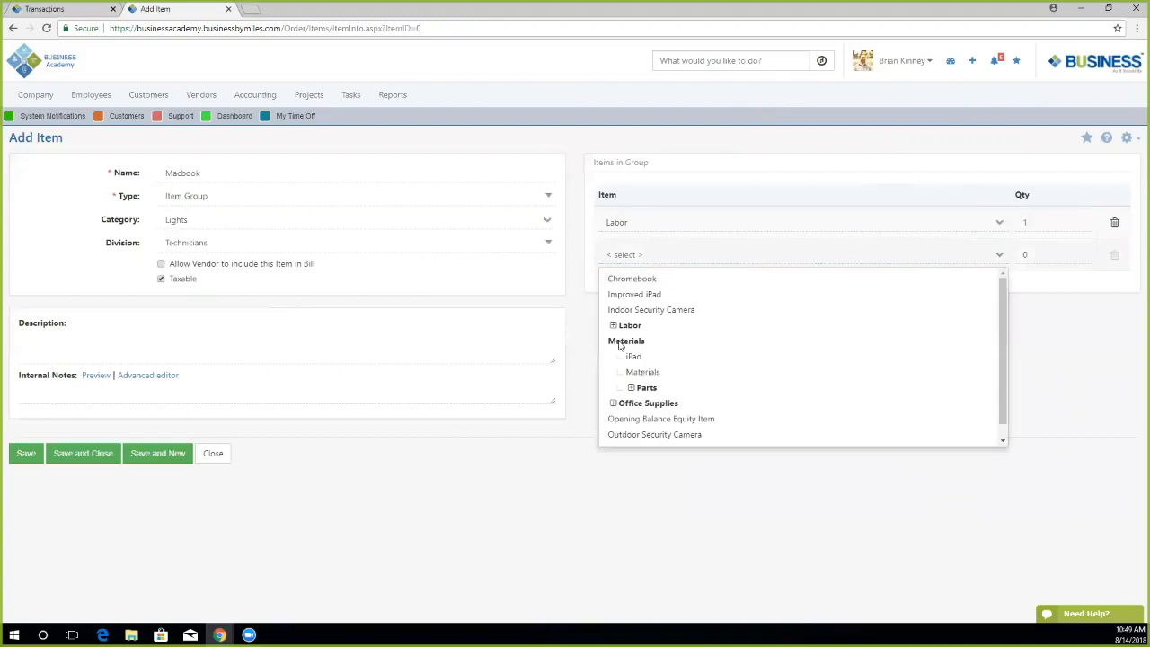
{"action": "left_click", "coordinate": [643, 375]}
{"action": "left_click", "coordinate": [634, 286]}
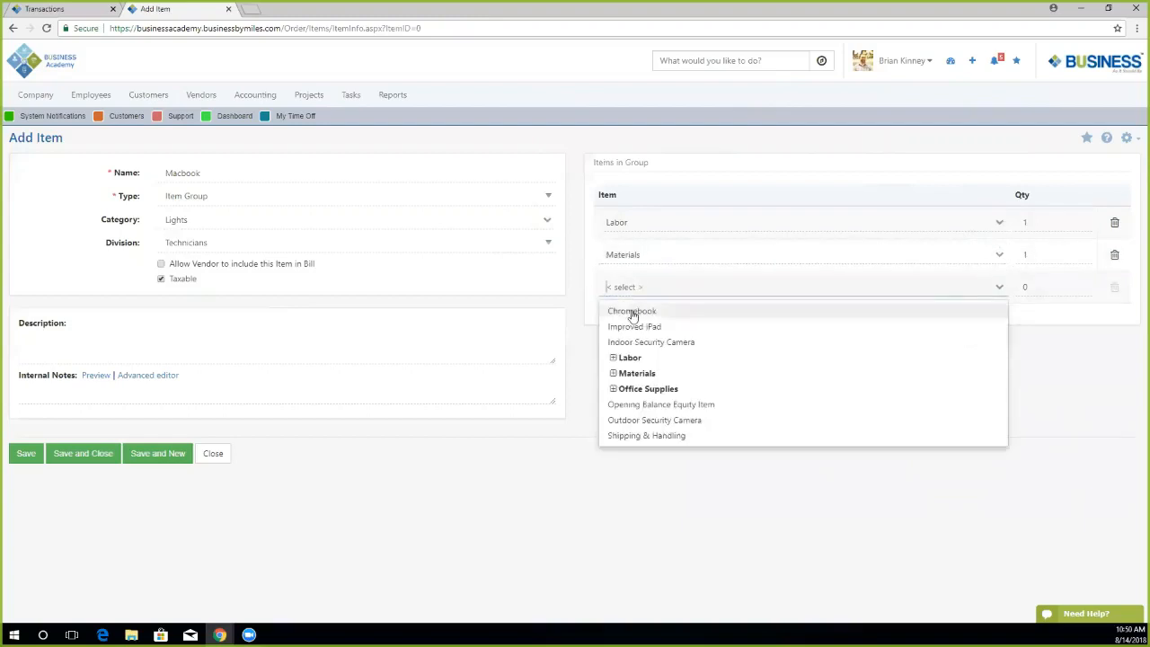
{"action": "left_click", "coordinate": [633, 311]}
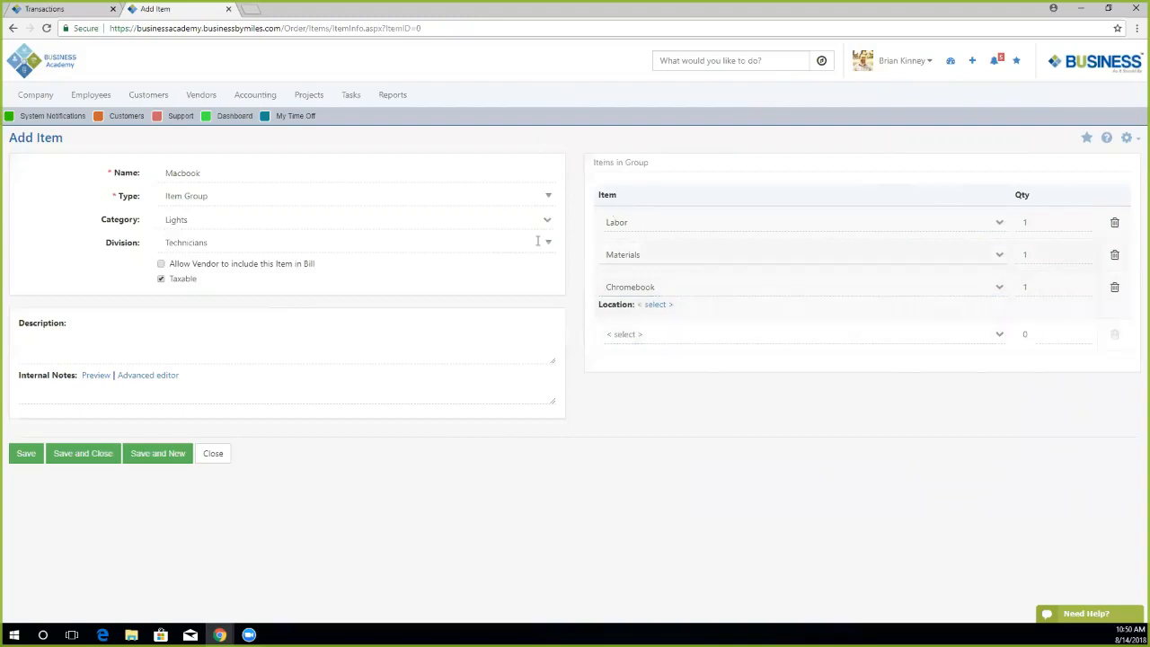
{"action": "left_click", "coordinate": [703, 334]}
{"action": "left_click", "coordinate": [638, 222]}
{"action": "left_click_drag", "start_coordinate": [637, 221], "coordinate": [611, 221]}
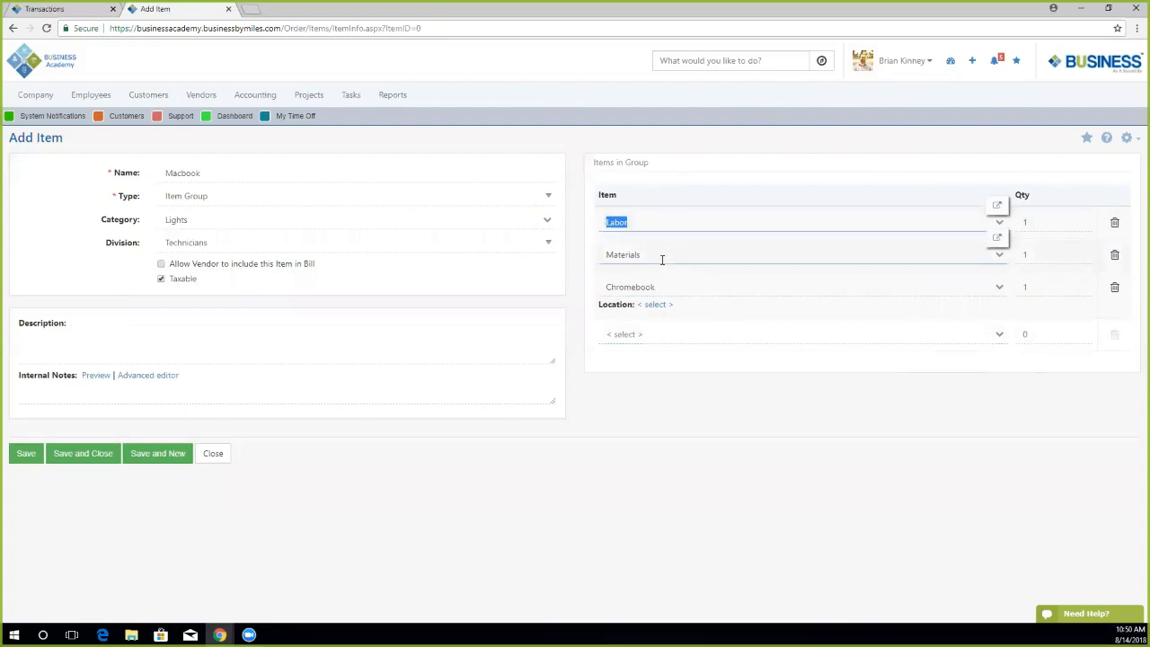
{"action": "left_click_drag", "start_coordinate": [662, 256], "coordinate": [590, 251]}
{"action": "left_click", "coordinate": [683, 162]}
{"action": "left_click_drag", "start_coordinate": [634, 288], "coordinate": [585, 303]}
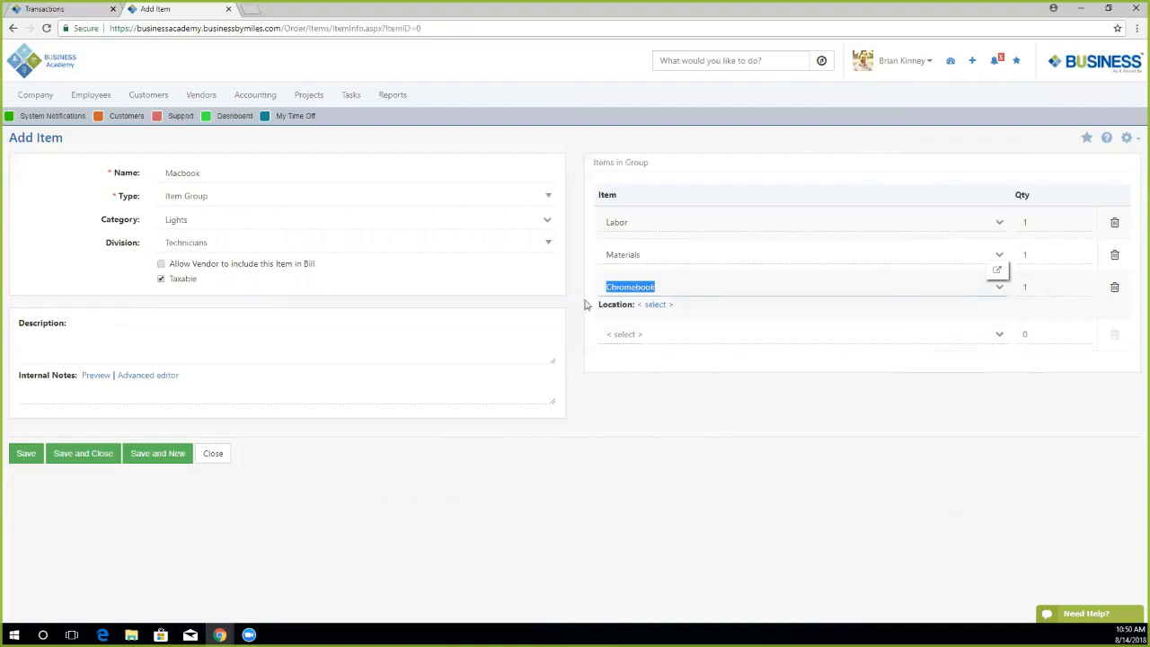
{"action": "left_click", "coordinate": [585, 315]}
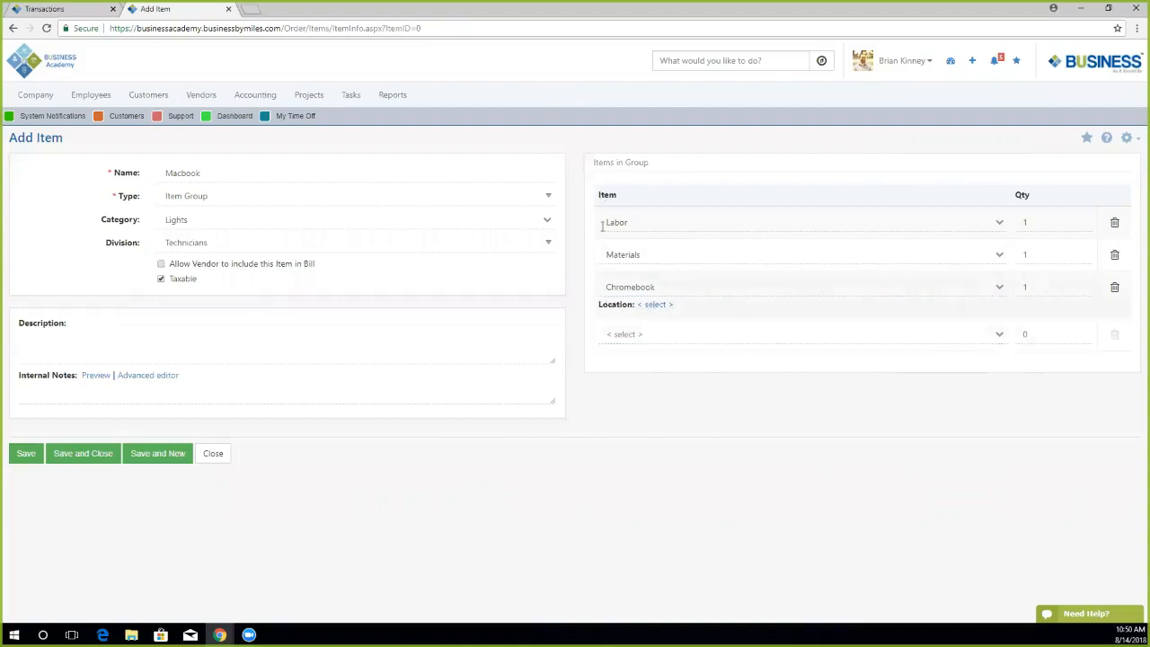
Set the Chromebook's inventory location to Showroom, and the group quantities to 4 for Labor and 2 for Materials.
{"action": "left_click", "coordinate": [655, 305]}
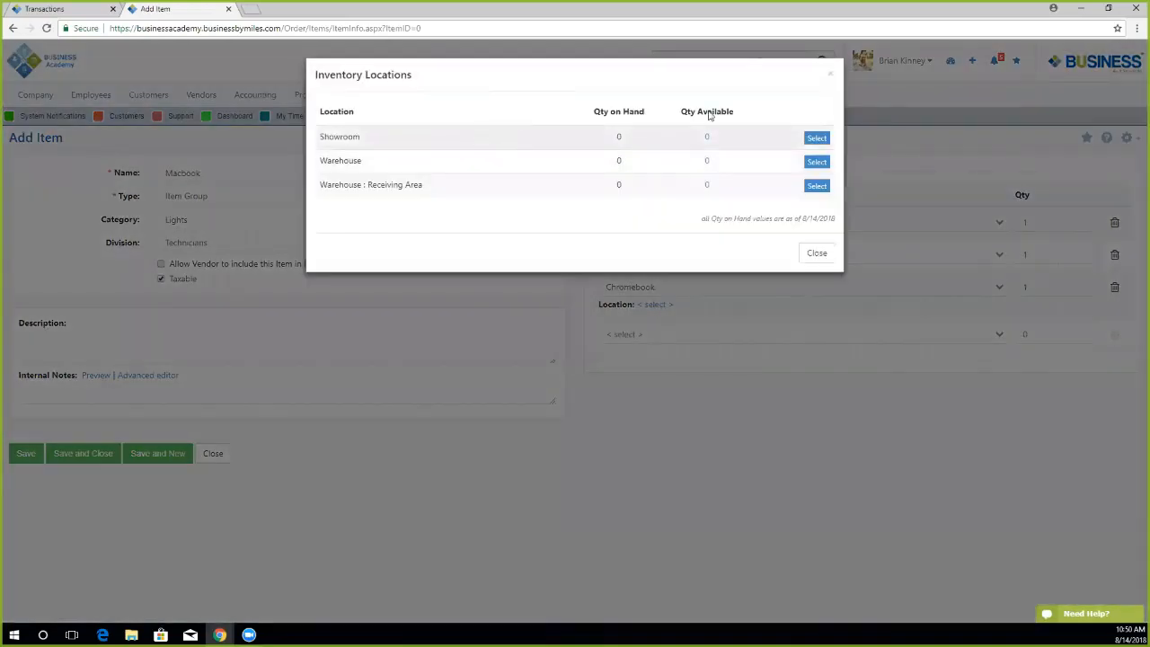
{"action": "left_click", "coordinate": [817, 139]}
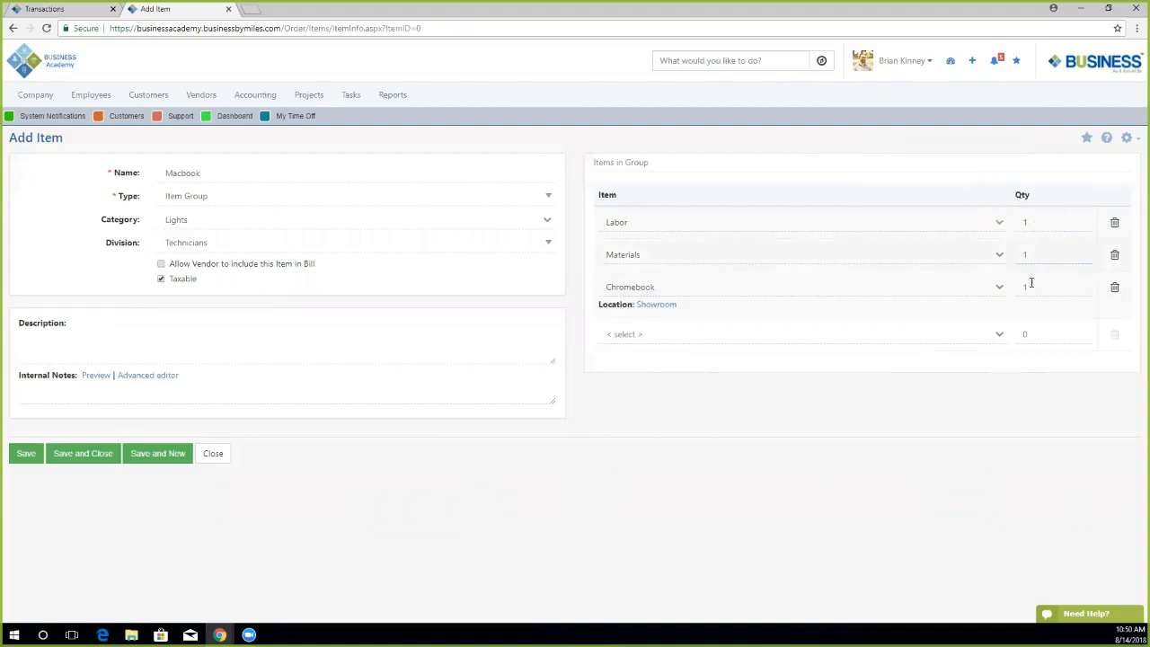
{"action": "left_click", "coordinate": [1016, 221]}
{"action": "type", "text": "4"}
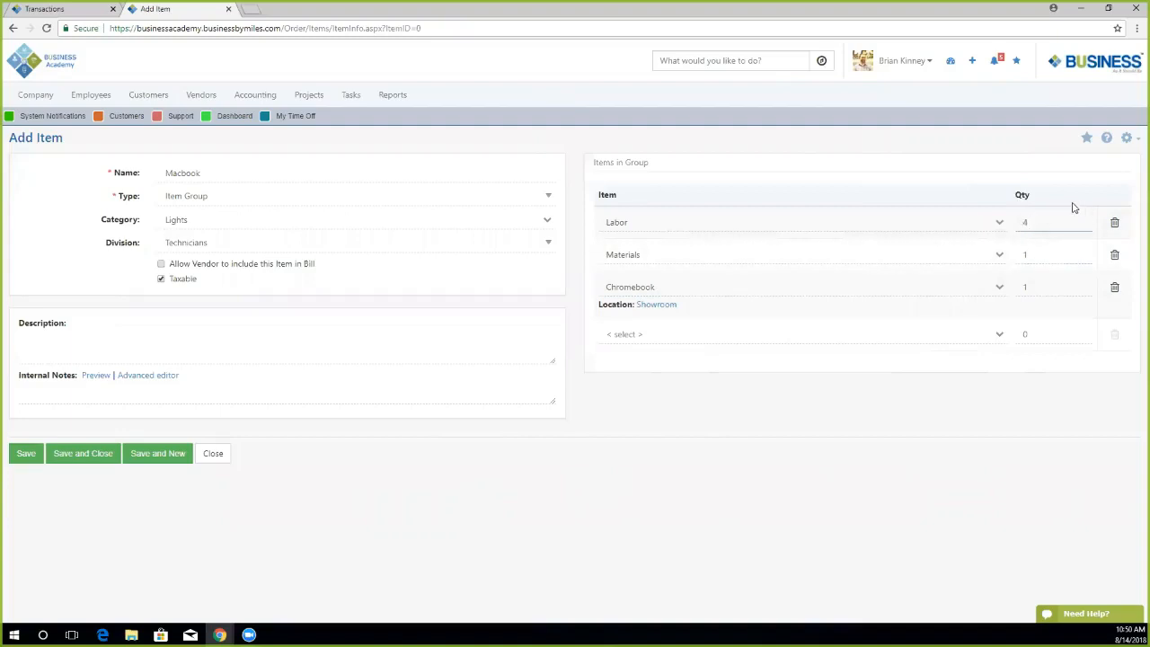
{"action": "left_click", "coordinate": [1024, 256]}
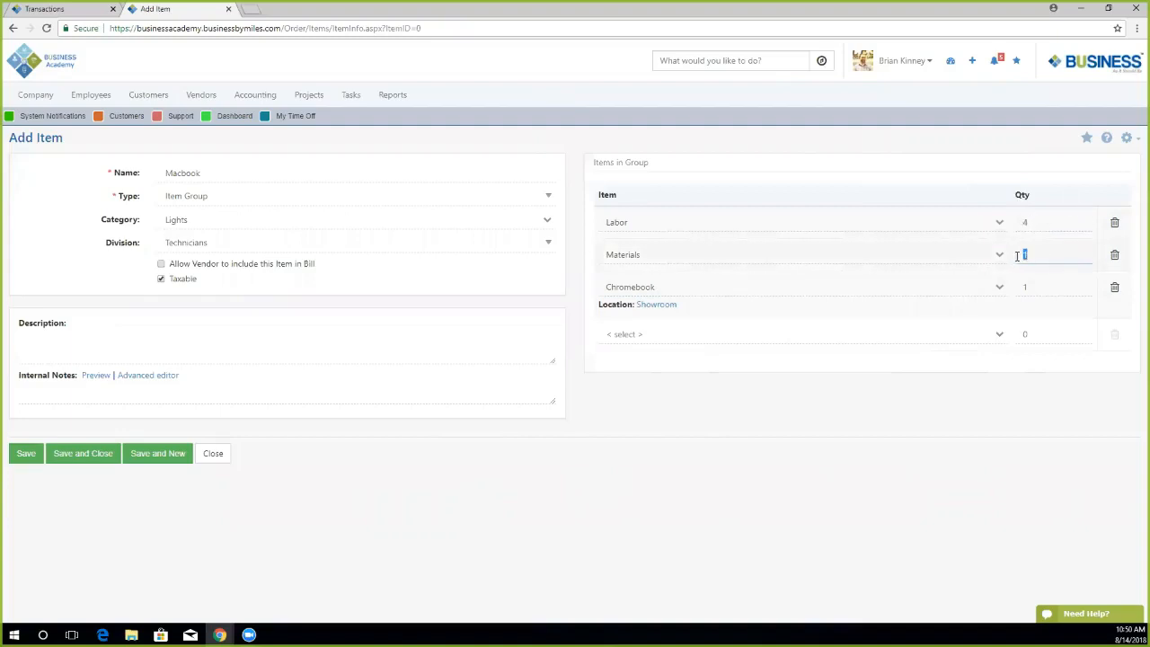
{"action": "type", "text": "2"}
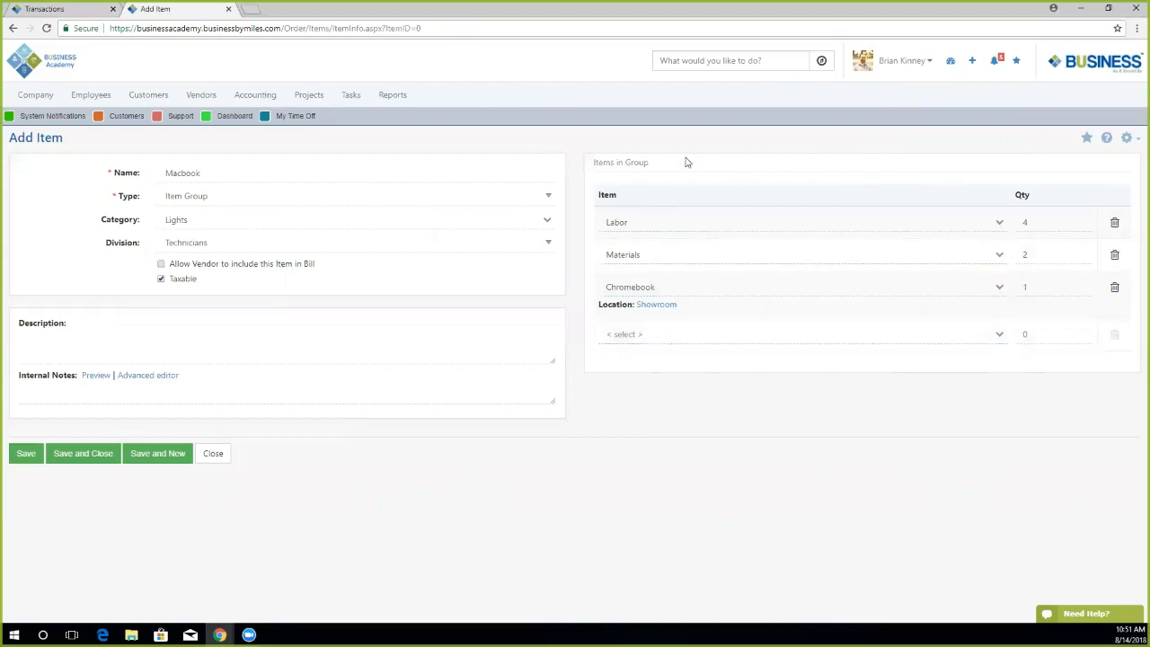
Rename the item group IT Services, then save it and return to the item list.
{"action": "double_click", "coordinate": [189, 172]}
{"action": "type", "text": "Concrete"}
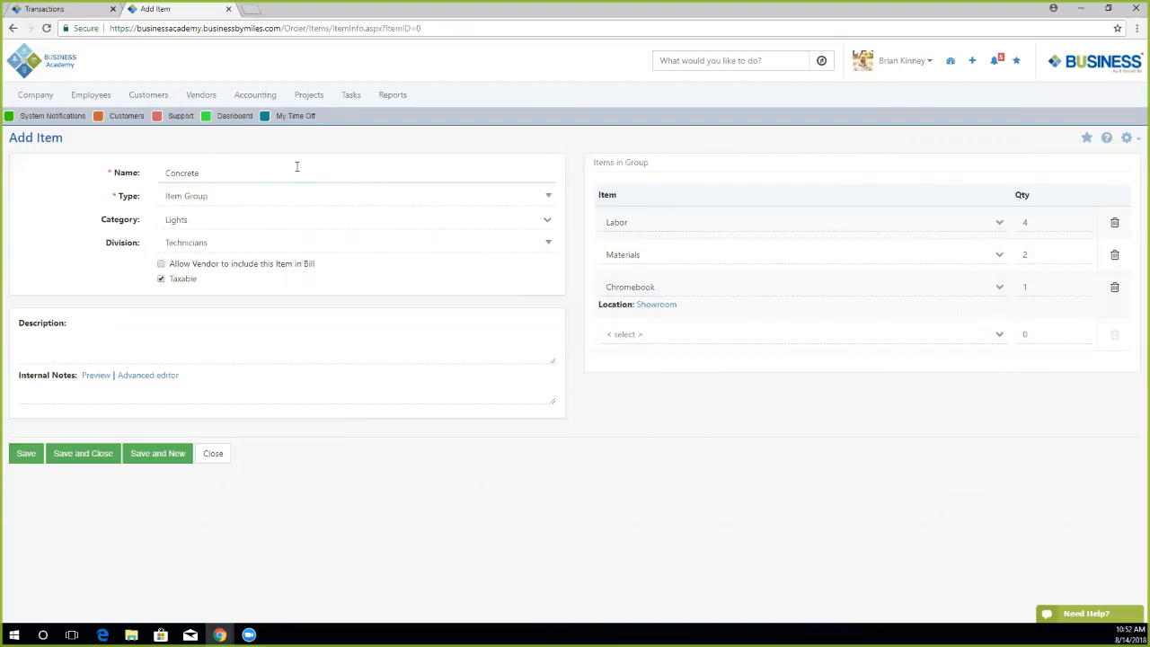
{"action": "left_click_drag", "start_coordinate": [297, 166], "coordinate": [130, 183]}
{"action": "type", "text": "IT Services"}
{"action": "left_click", "coordinate": [27, 454]}
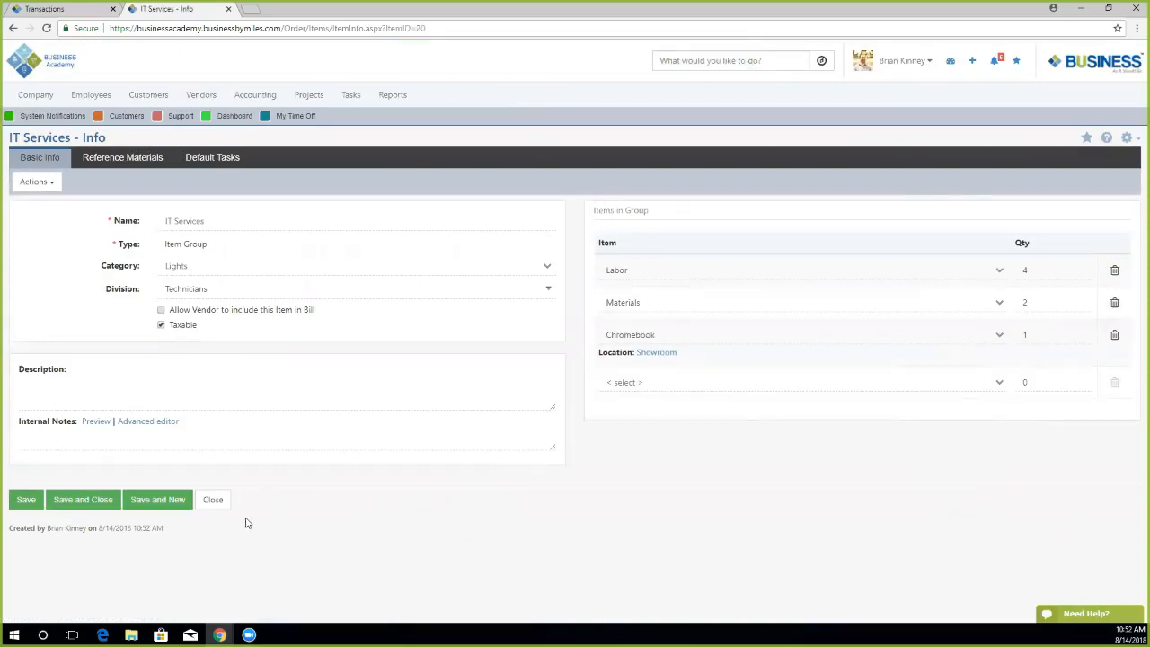
{"action": "left_click", "coordinate": [87, 503]}
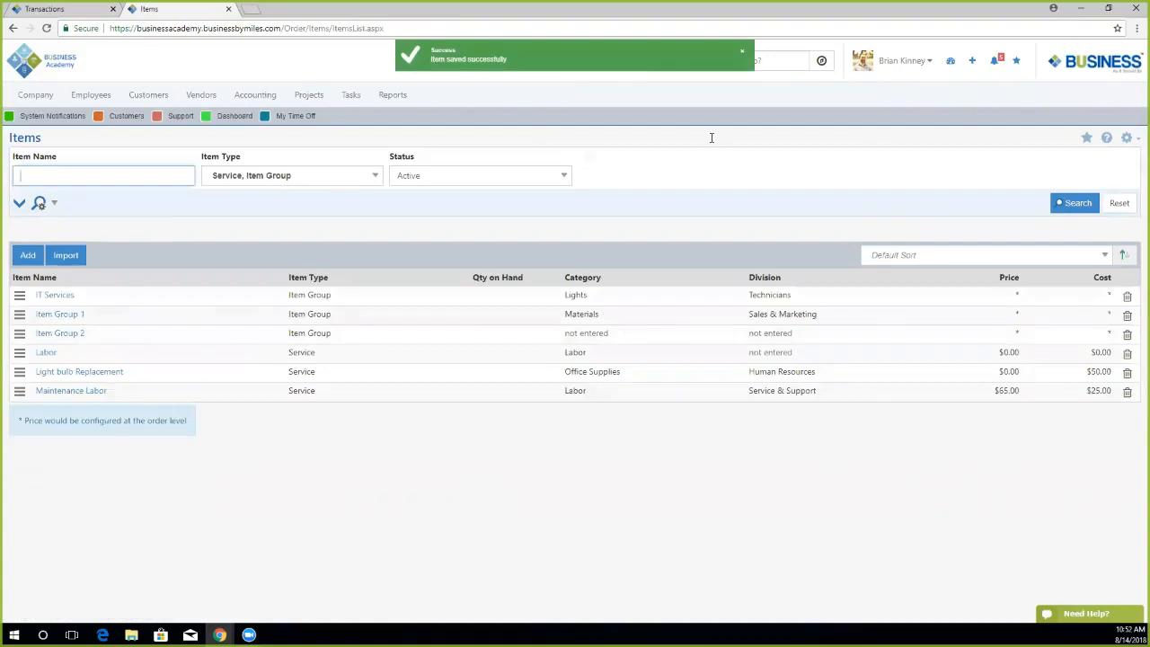
{"action": "left_click", "coordinate": [741, 59]}
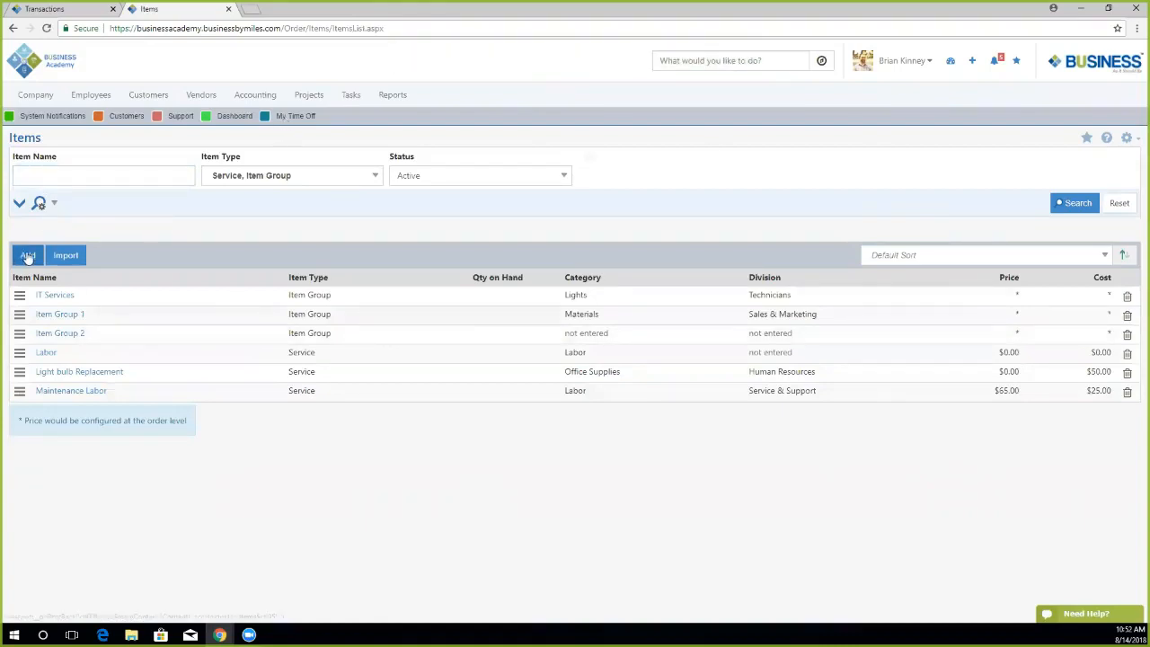
Start a new item and set its type to Manufactured.
{"action": "left_click", "coordinate": [26, 257]}
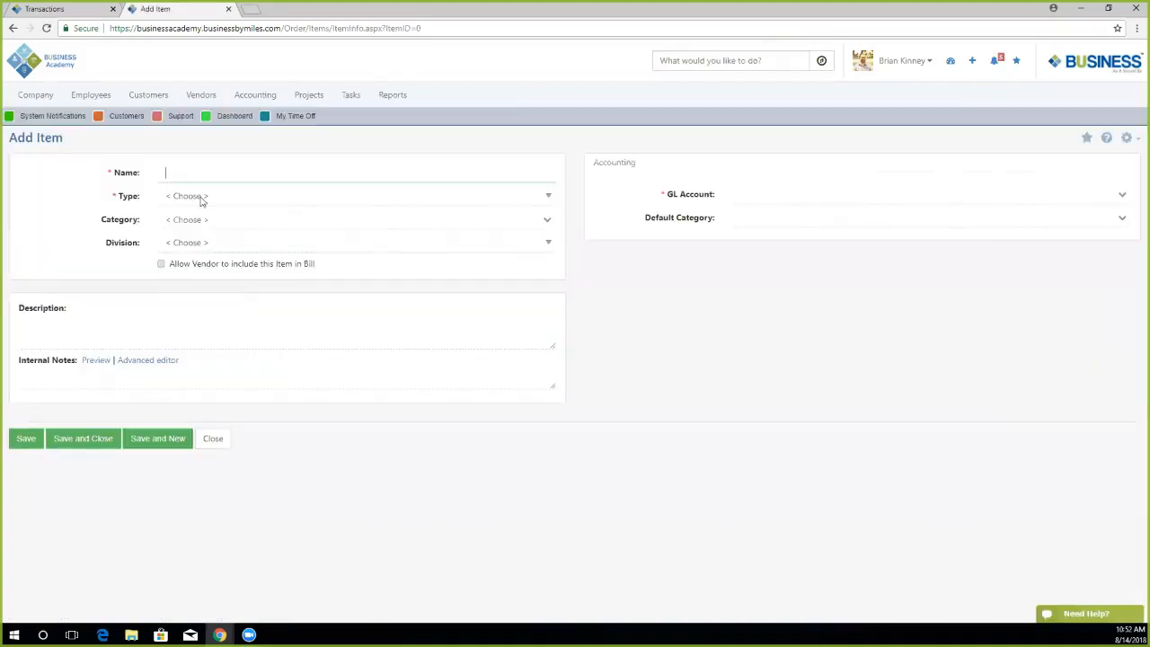
{"action": "left_click", "coordinate": [203, 198]}
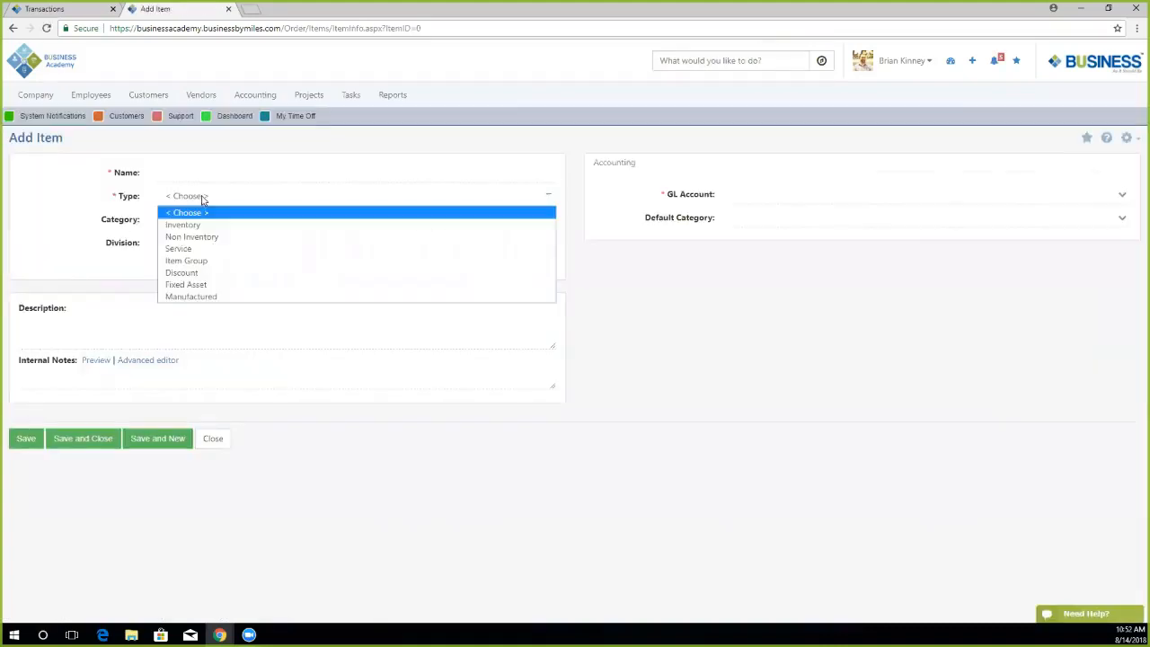
{"action": "left_click", "coordinate": [200, 297]}
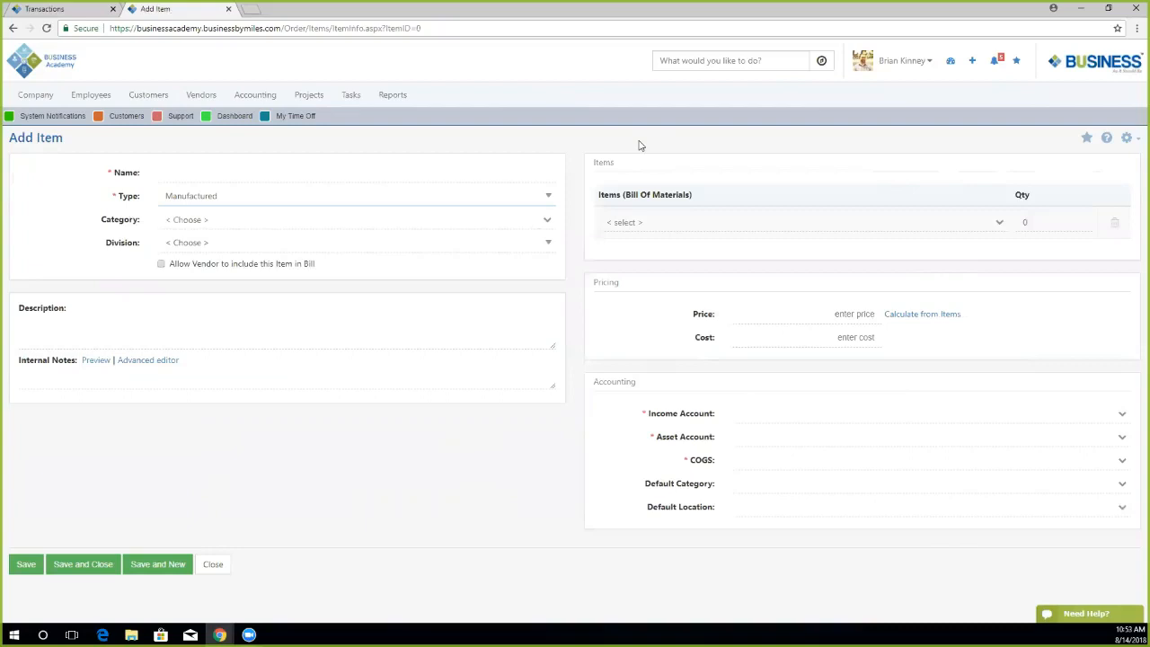
Add iPad from the Materials category as the first item in the bill of materials.
{"action": "left_click", "coordinate": [680, 221]}
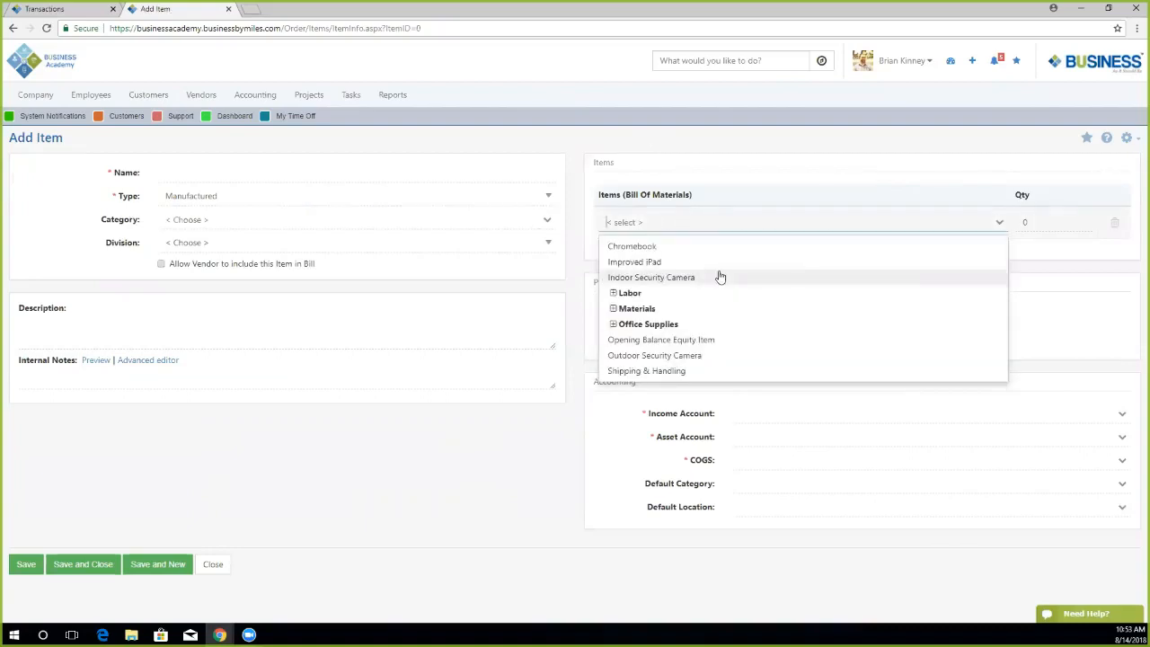
{"action": "left_click", "coordinate": [613, 324]}
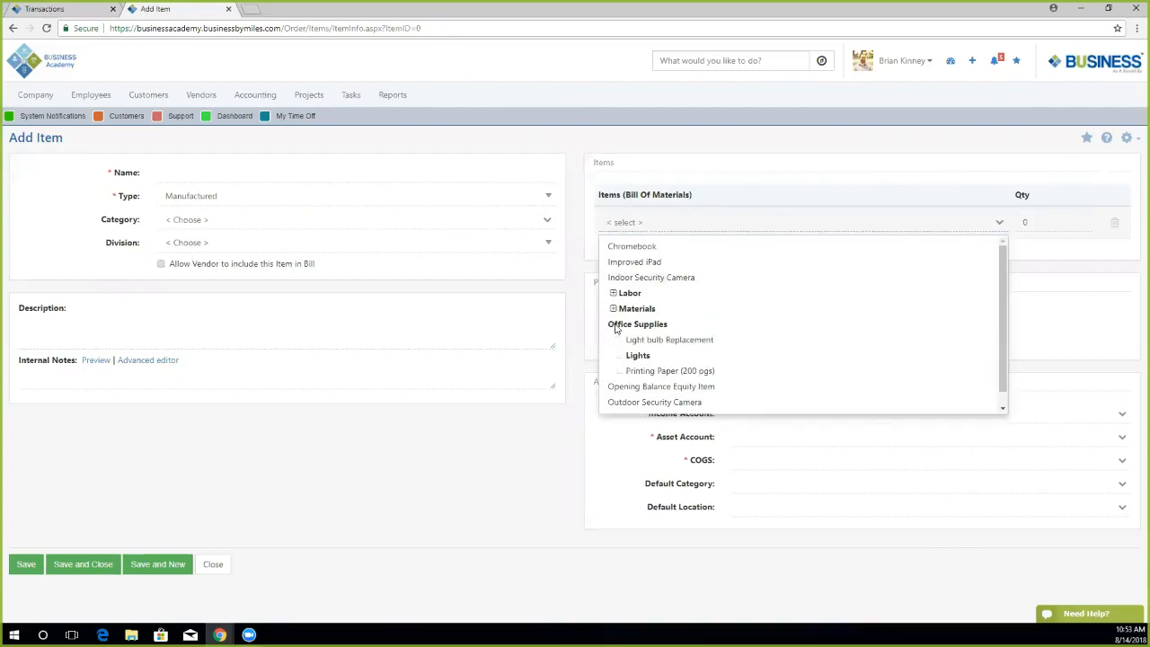
{"action": "left_click", "coordinate": [613, 309]}
{"action": "left_click", "coordinate": [613, 293]}
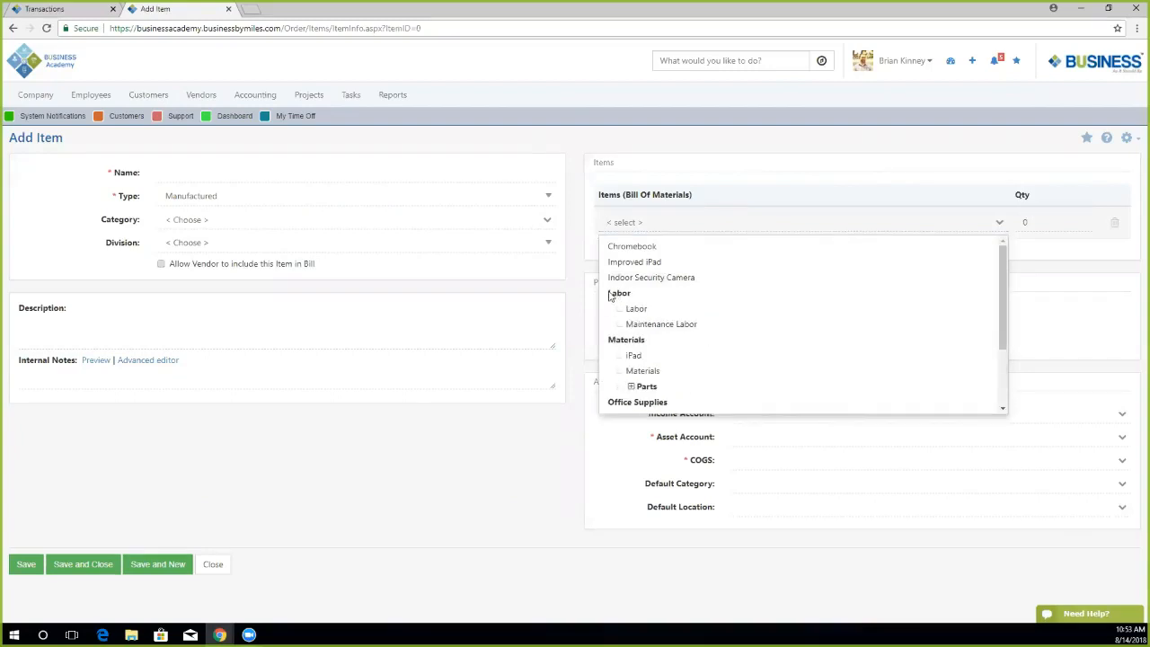
{"action": "left_click", "coordinate": [649, 358]}
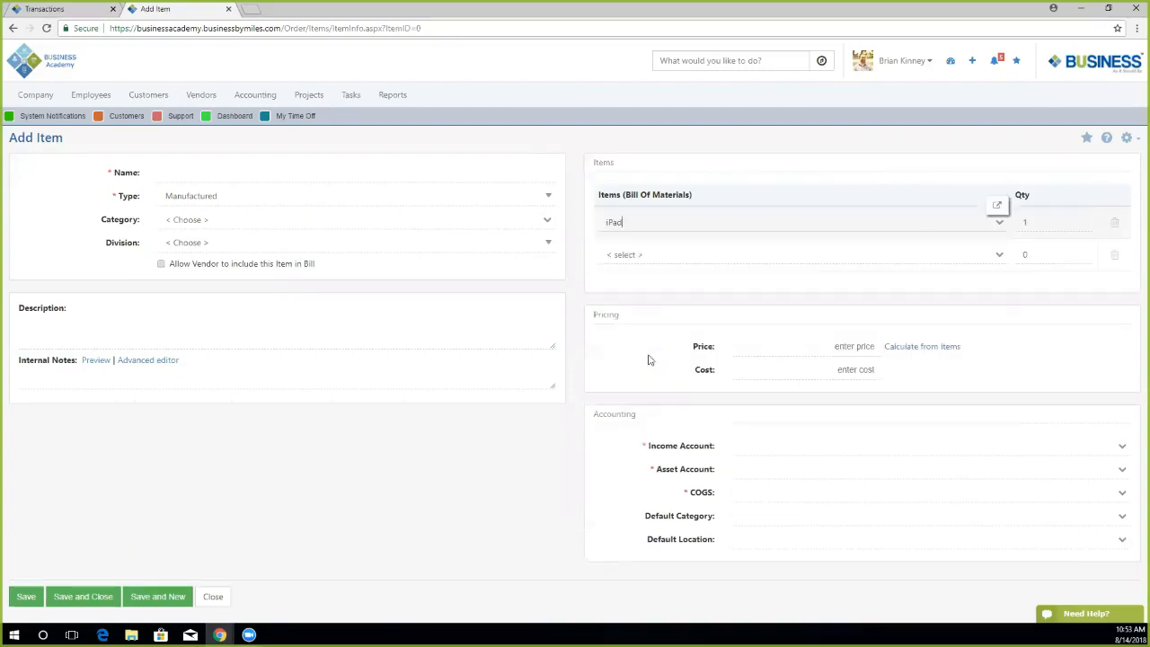
Add Materials and Labor as the second and third items in the bill of materials.
{"action": "left_click", "coordinate": [638, 255]}
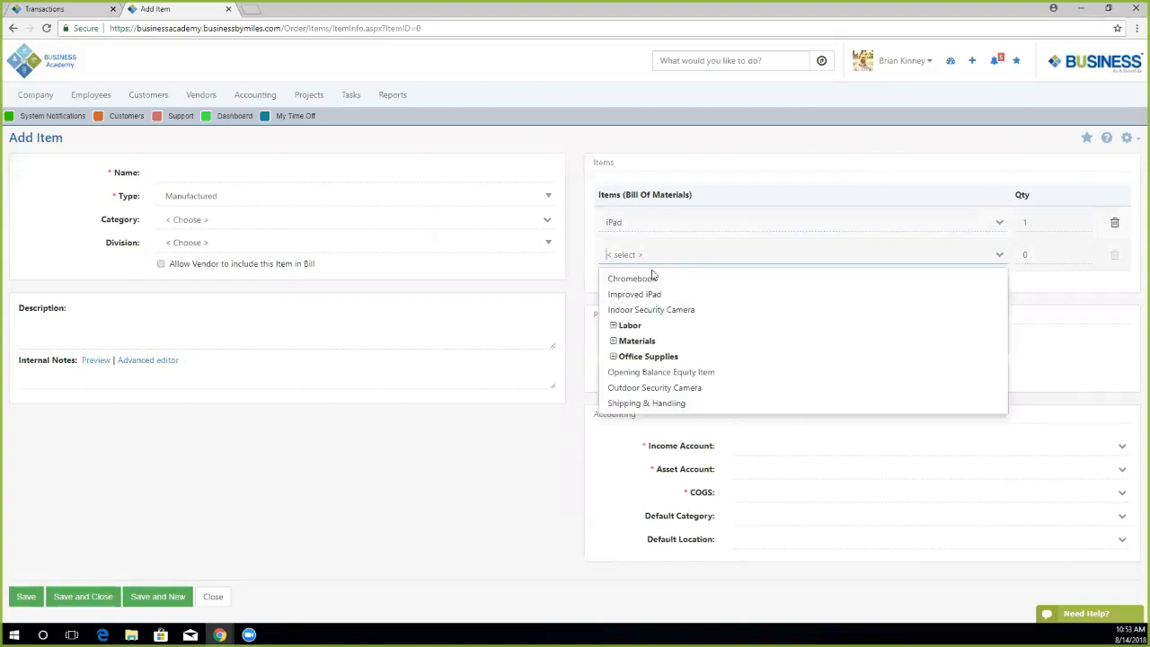
{"action": "left_click", "coordinate": [613, 341]}
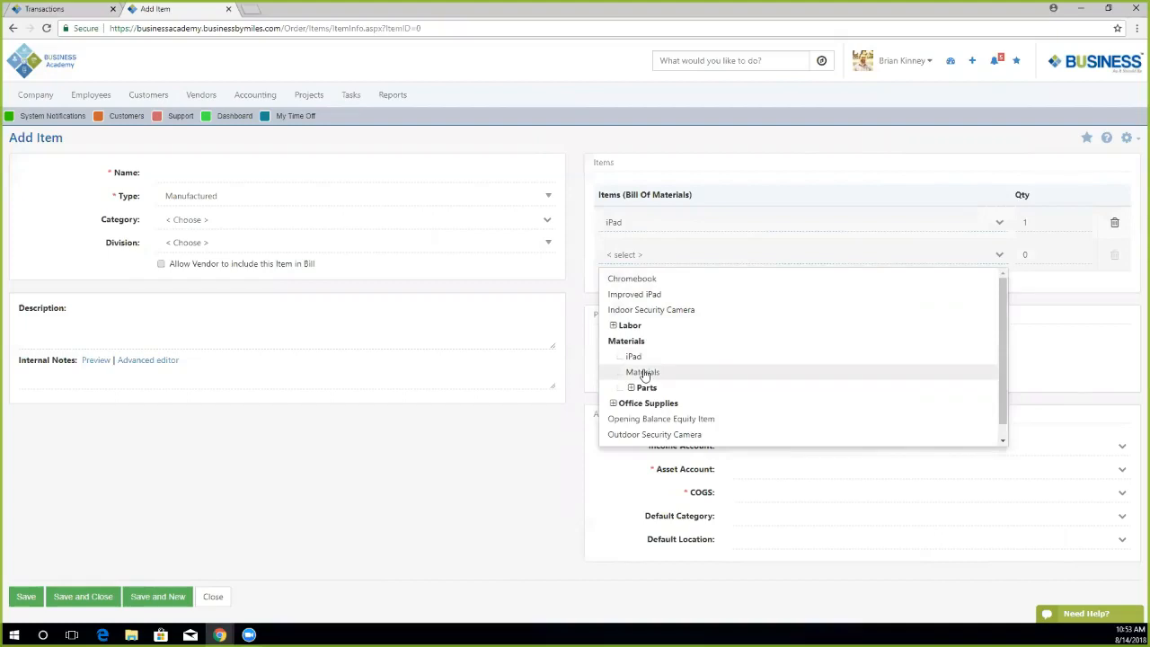
{"action": "left_click", "coordinate": [643, 373]}
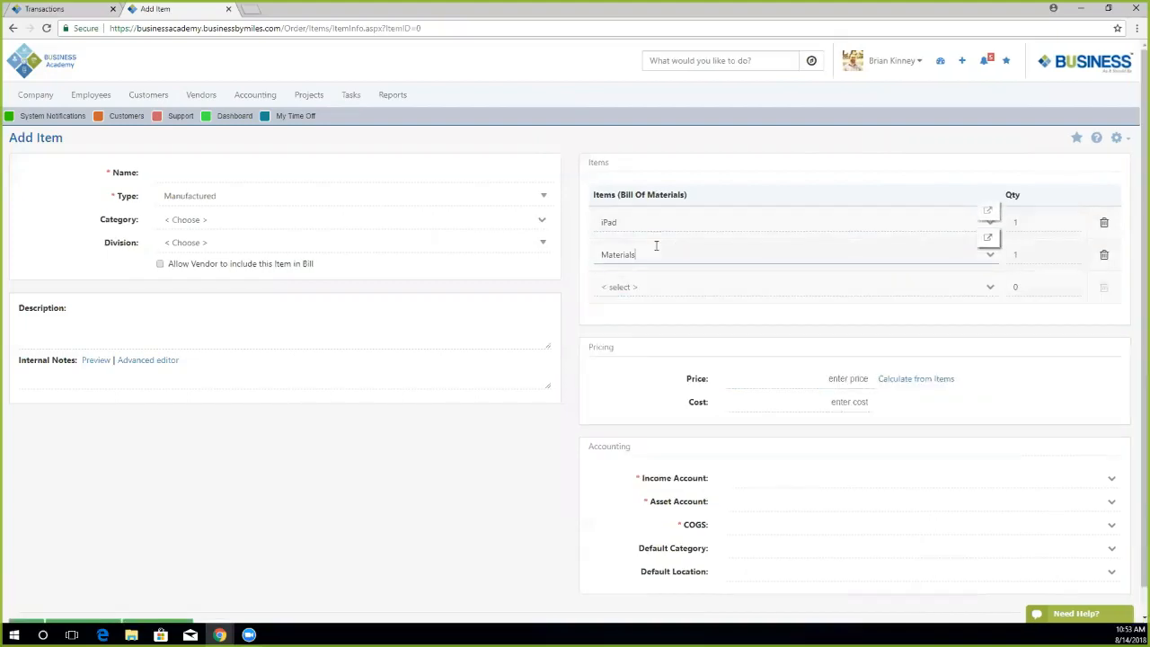
{"action": "left_click", "coordinate": [639, 287]}
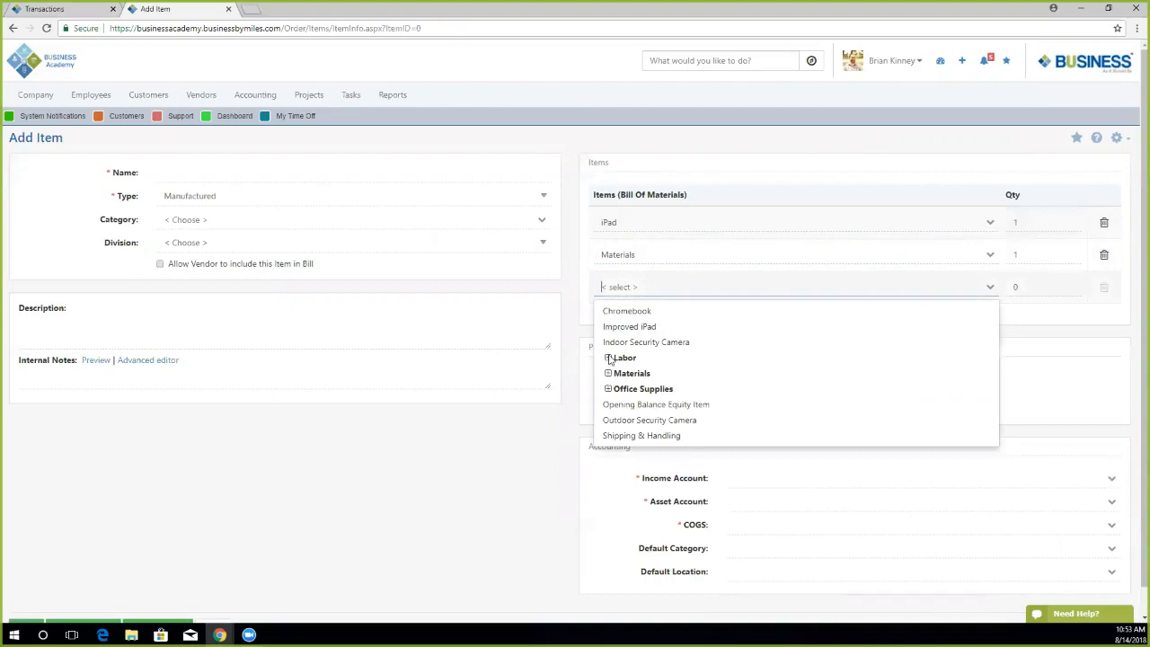
{"action": "left_click", "coordinate": [608, 358]}
{"action": "left_click", "coordinate": [631, 374]}
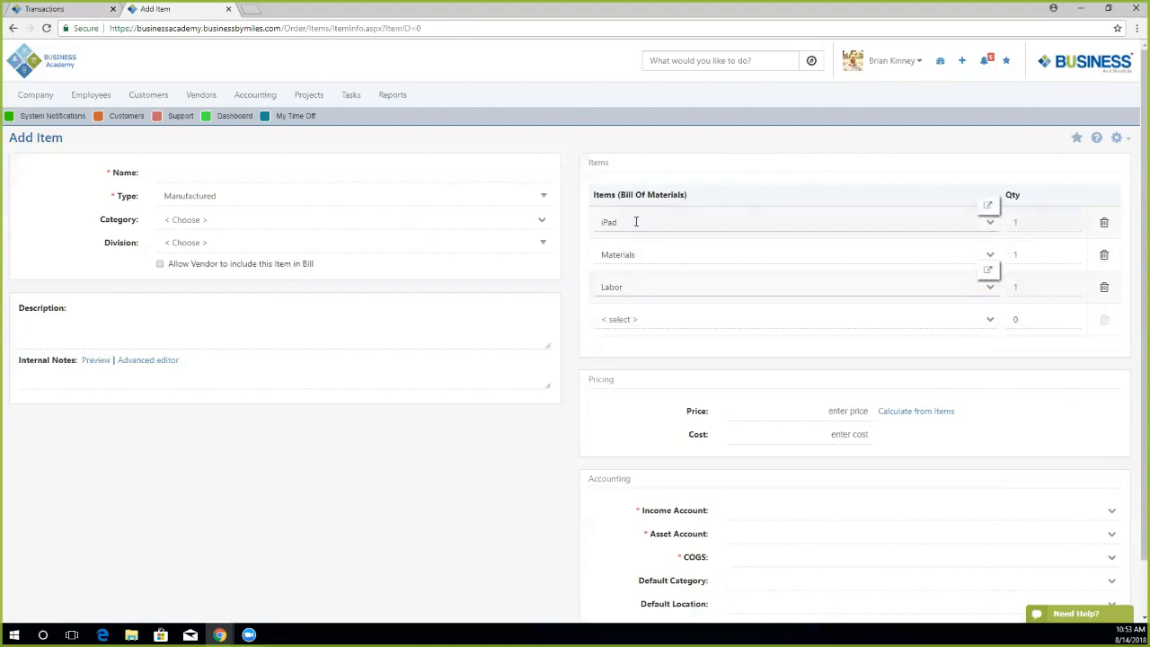
Set the bill of materials quantities to 5 for Materials and 3 for Labor, and name the item Refurbished iPad.
{"action": "left_click_drag", "start_coordinate": [628, 222], "coordinate": [581, 223]}
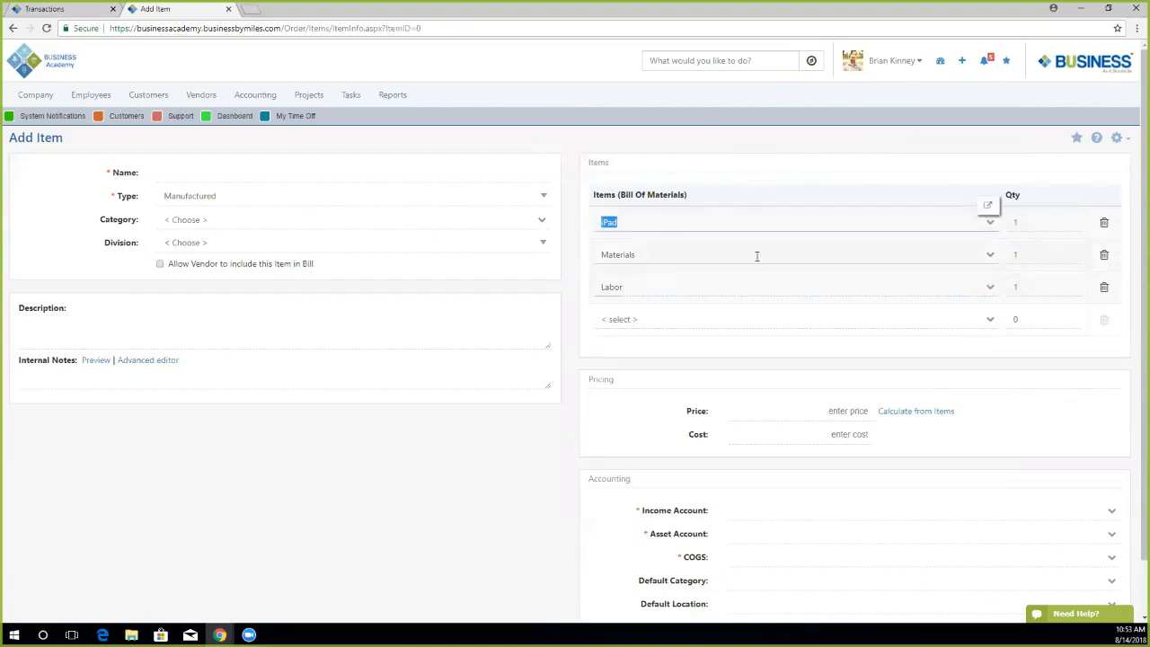
{"action": "left_click", "coordinate": [1036, 254]}
{"action": "key", "text": "BackSpace"}
{"action": "type", "text": "5"}
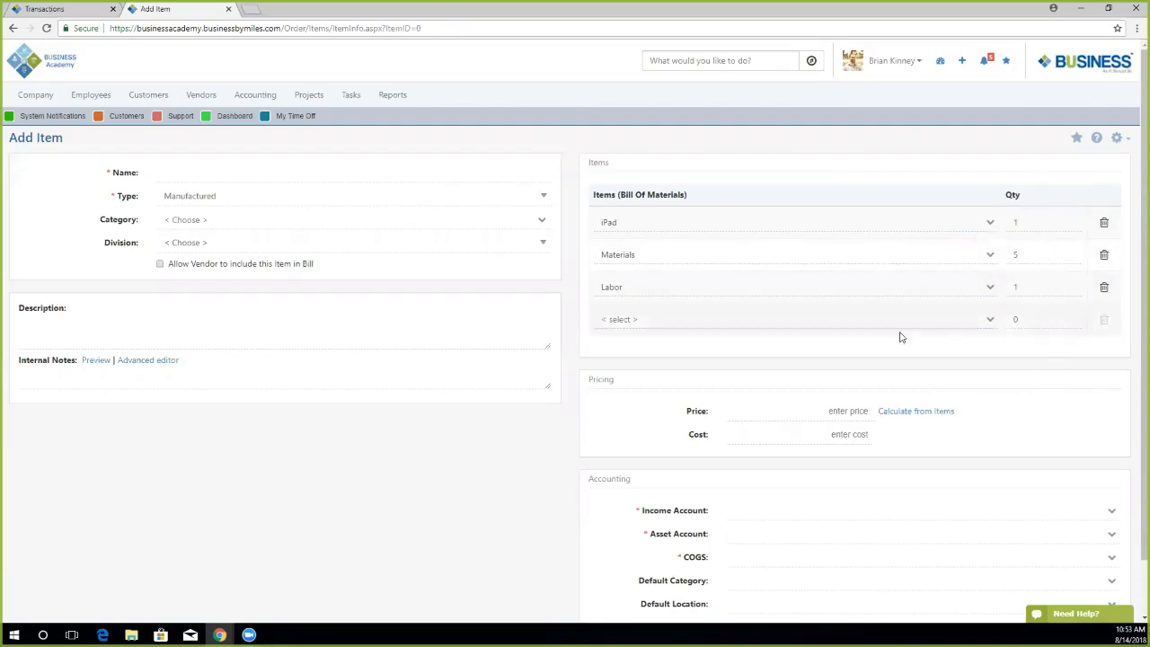
{"action": "double_click", "coordinate": [1011, 286]}
{"action": "type", "text": "3"}
{"action": "left_click", "coordinate": [190, 170]}
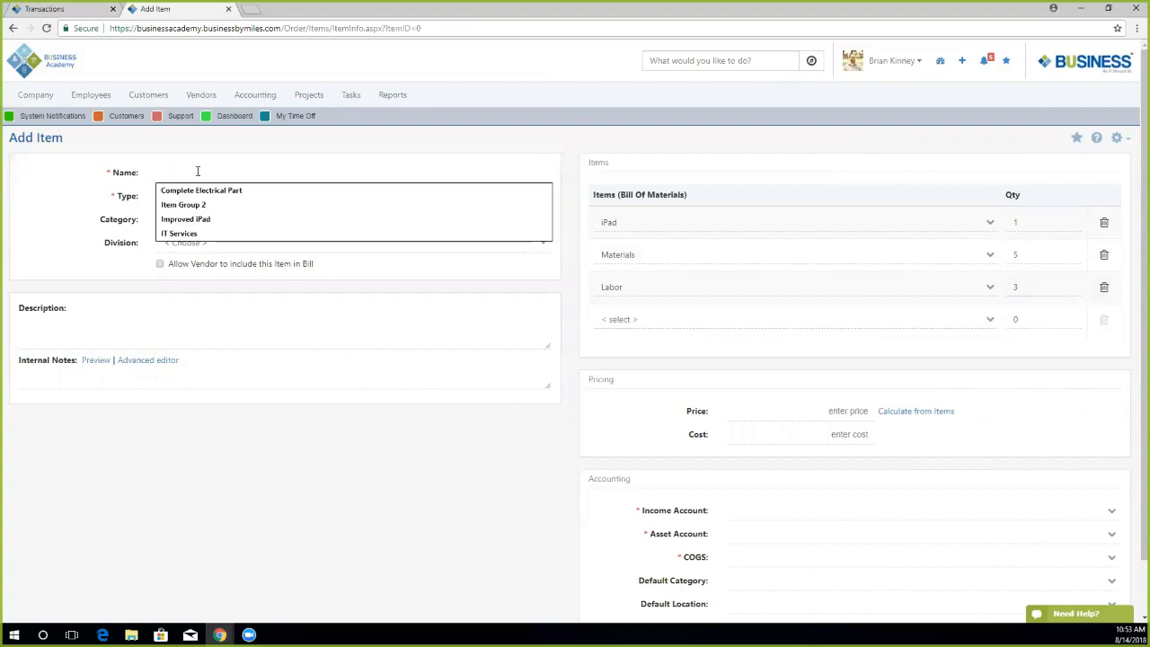
{"action": "type", "text": "Refurbished iPad"}
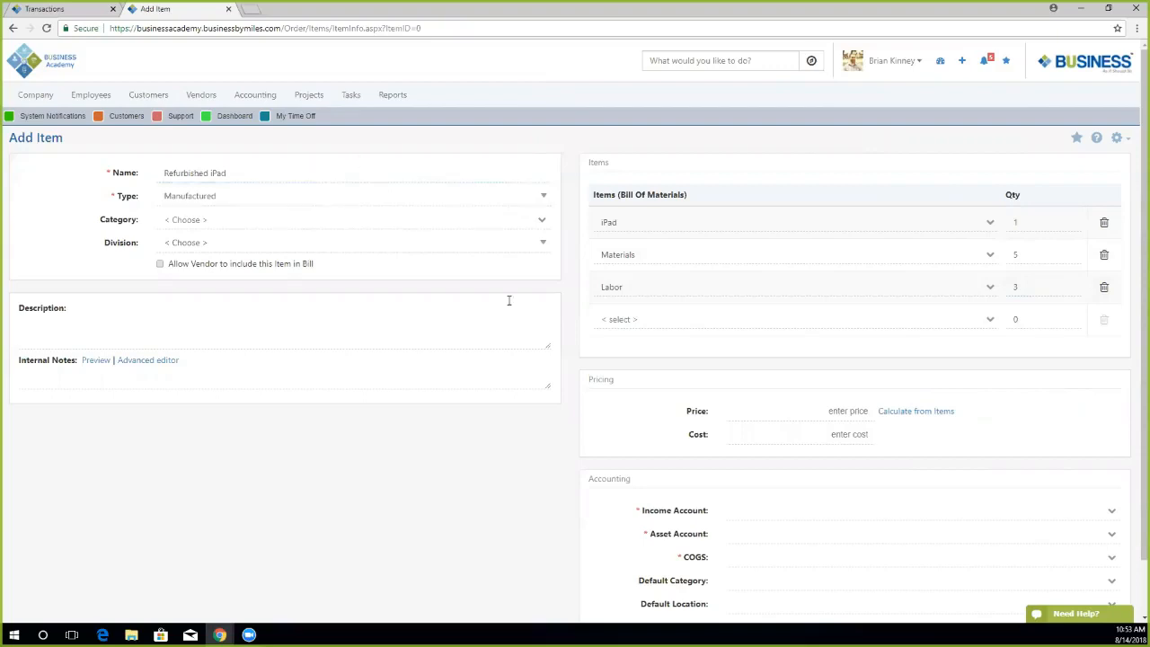
Set the manufactured item's price to $600.00 and its cost to $300.00.
{"action": "scroll", "coordinate": [517, 380], "scroll_direction": "down", "scroll_amount": 1}
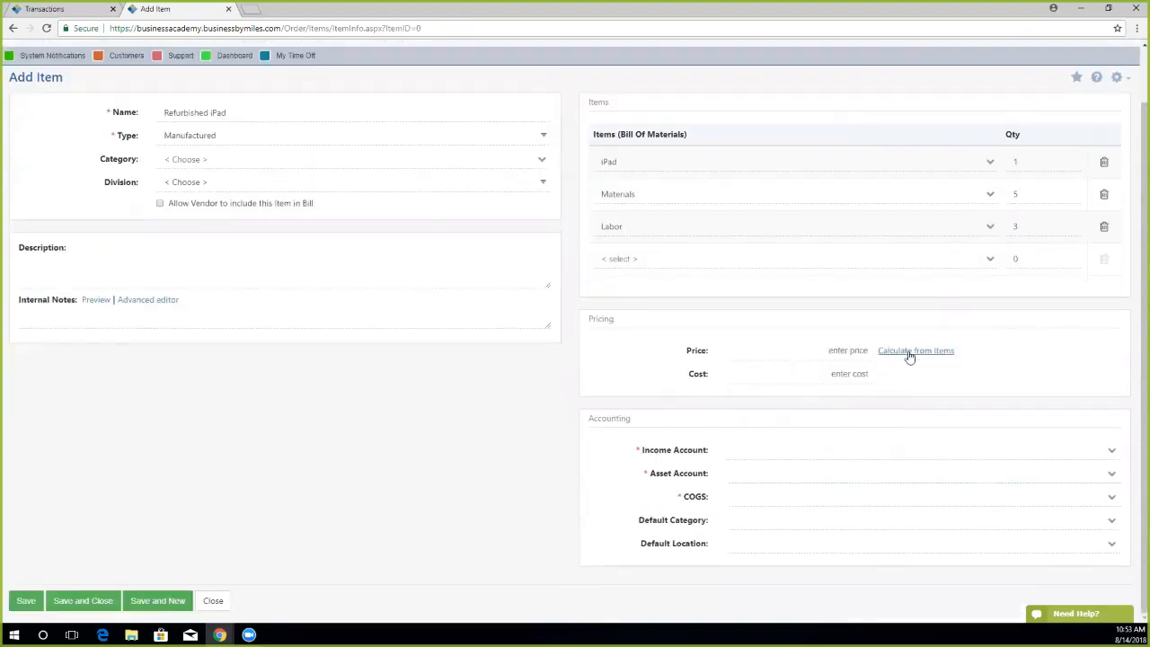
{"action": "left_click", "coordinate": [907, 353]}
{"action": "left_click_drag", "start_coordinate": [860, 350], "coordinate": [877, 353]}
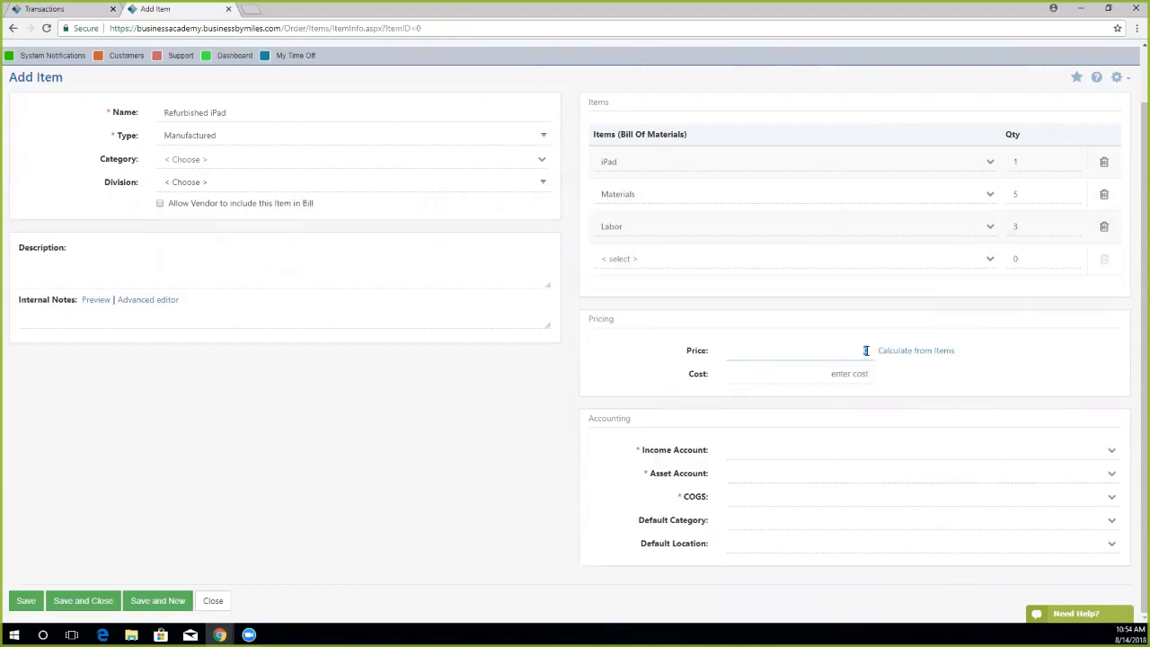
{"action": "type", "text": "600"}
{"action": "left_click", "coordinate": [1039, 373]}
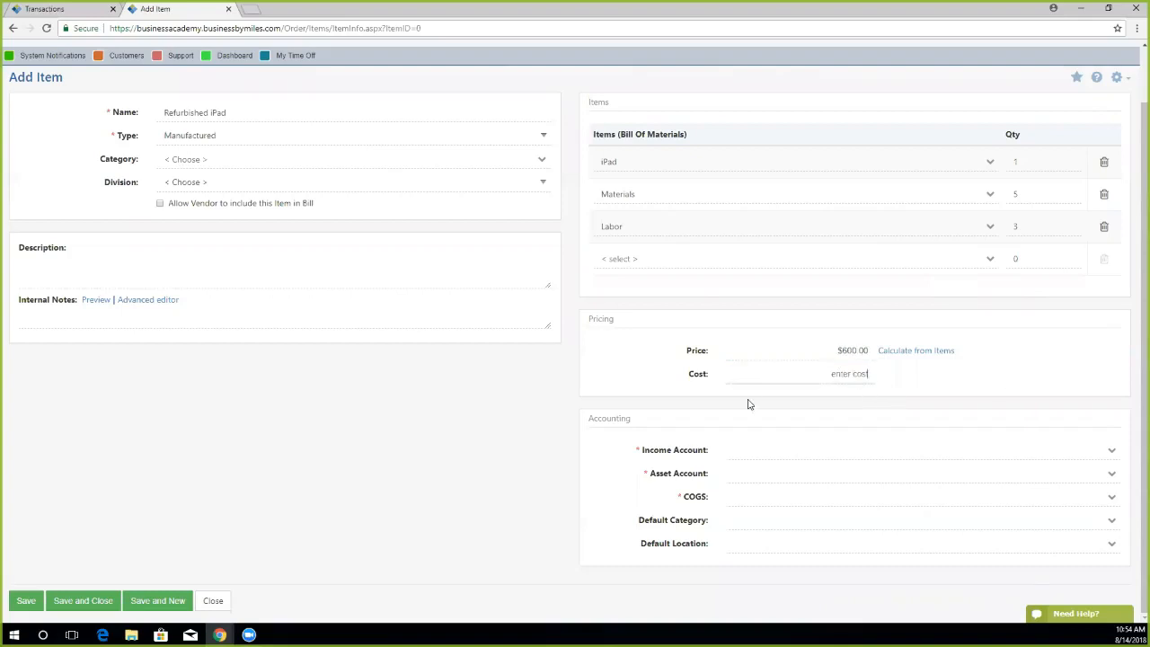
{"action": "left_click", "coordinate": [860, 373]}
{"action": "type", "text": "300"}
{"action": "left_click", "coordinate": [956, 374]}
Assign Sales as the income account, Inventory Asset as the asset account and Supplies - COGS as the COGS account.
{"action": "left_click", "coordinate": [759, 444]}
{"action": "left_click", "coordinate": [763, 446]}
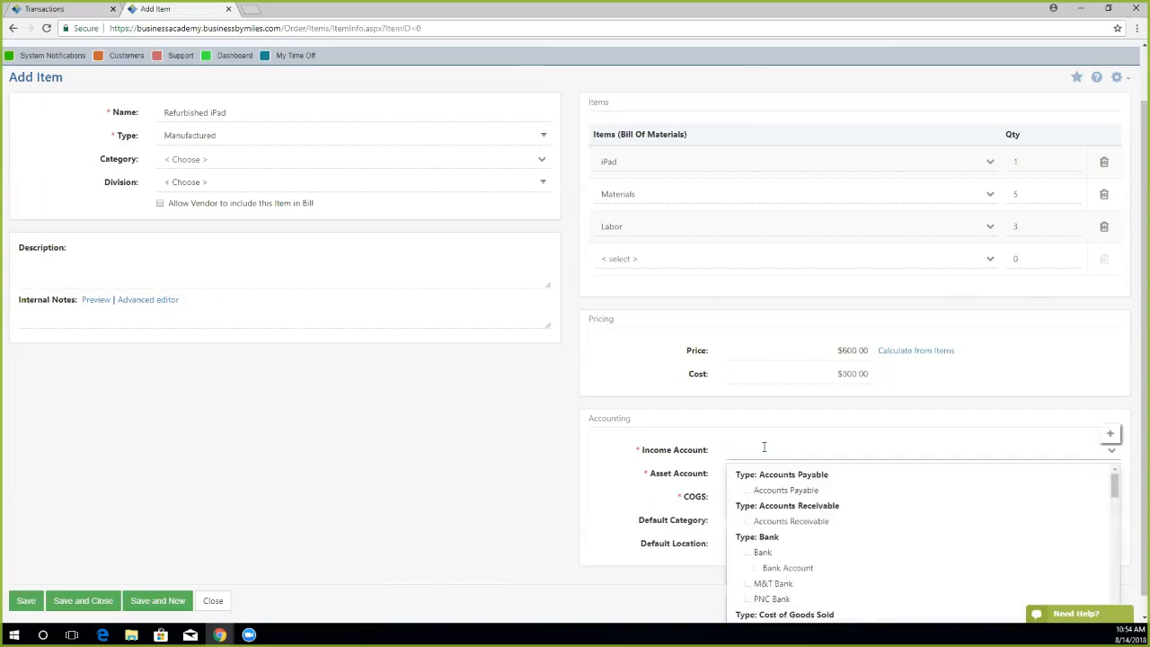
{"action": "type", "text": "Sales"}
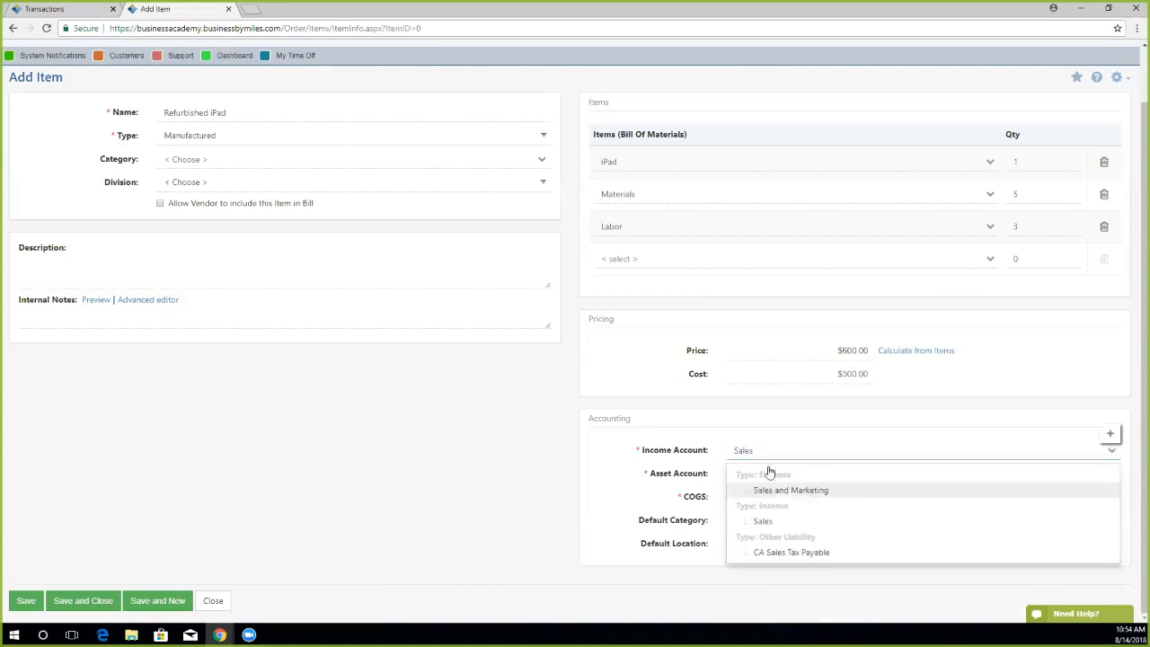
{"action": "left_click", "coordinate": [778, 524]}
{"action": "left_click", "coordinate": [748, 476]}
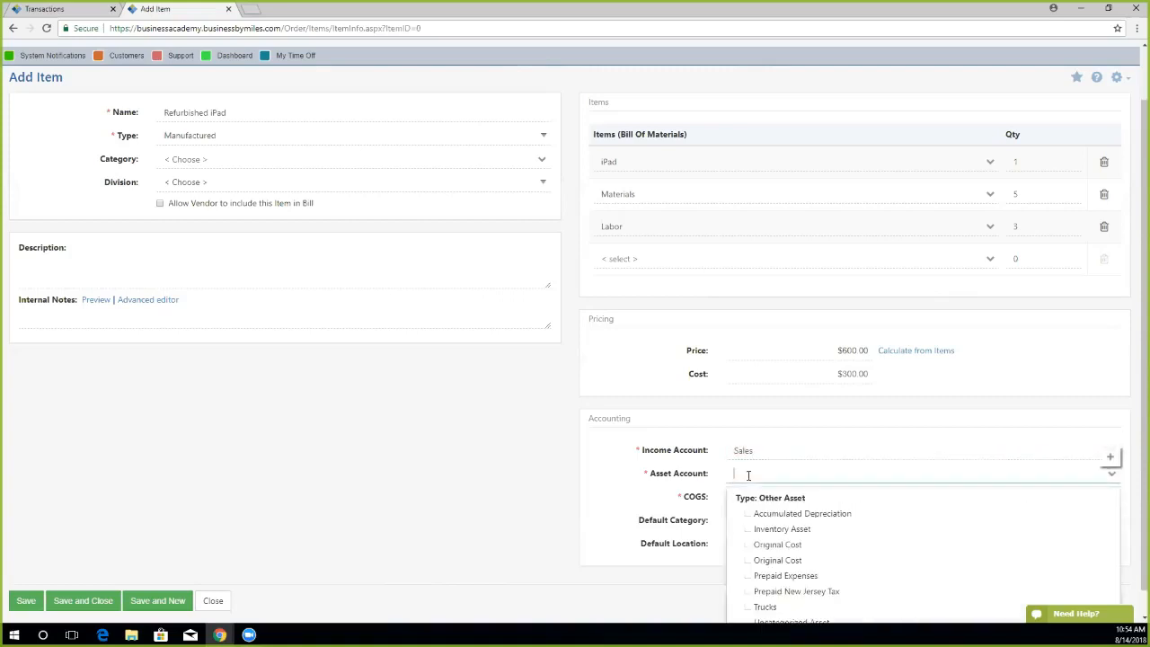
{"action": "left_click", "coordinate": [783, 530]}
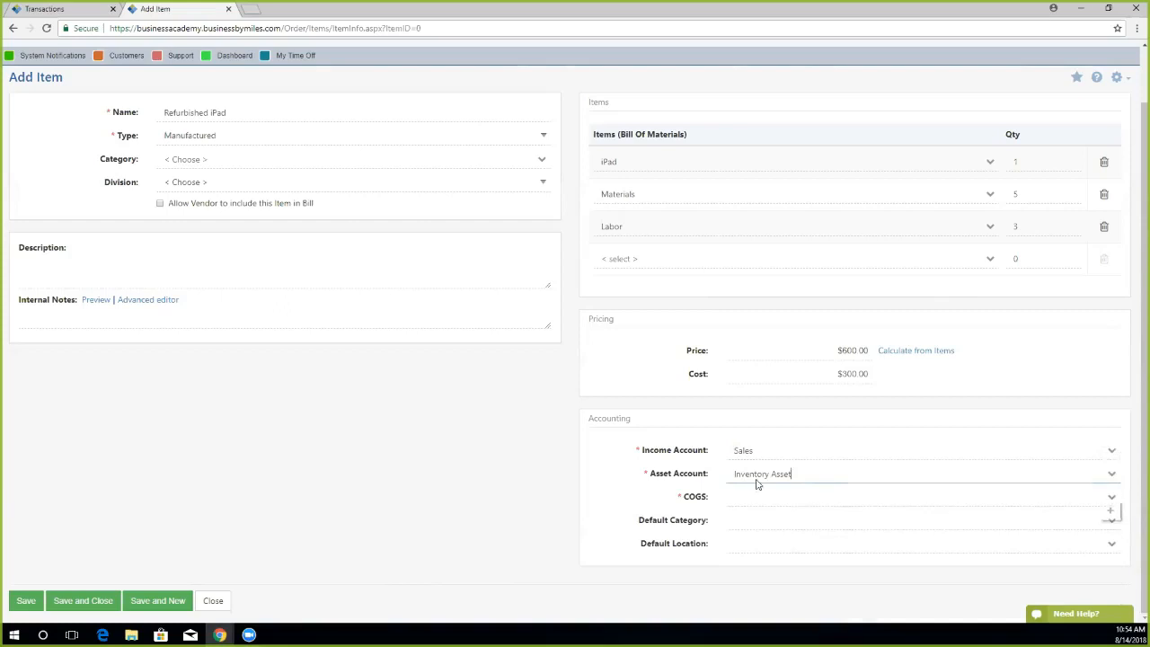
{"action": "left_click", "coordinate": [780, 497]}
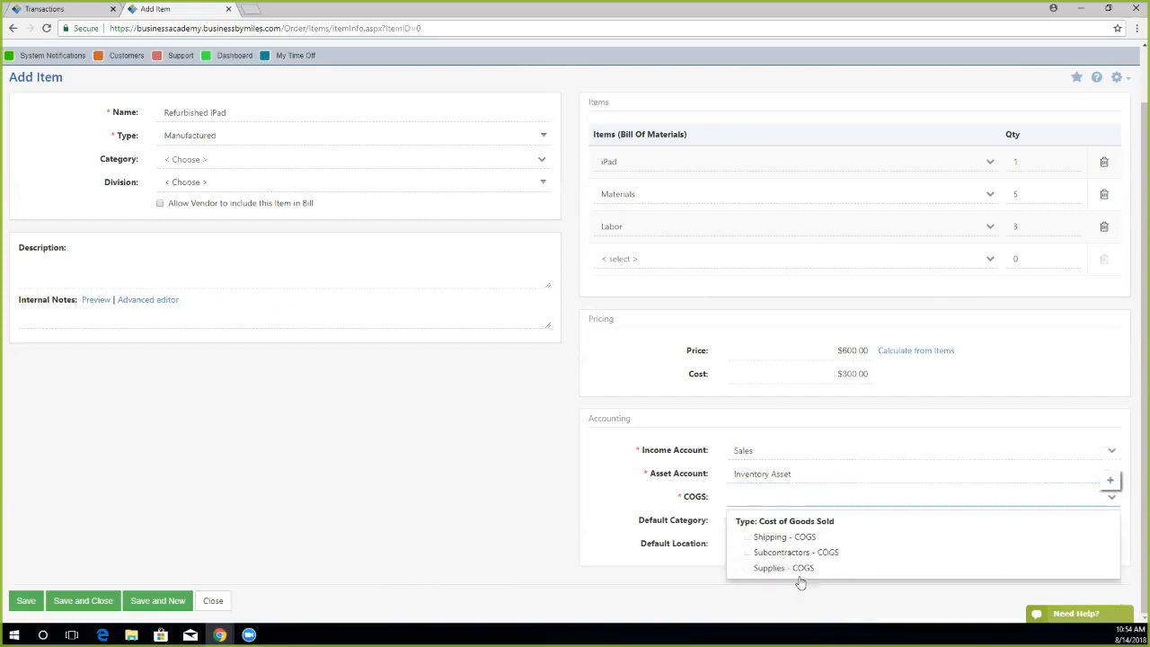
{"action": "left_click", "coordinate": [779, 569]}
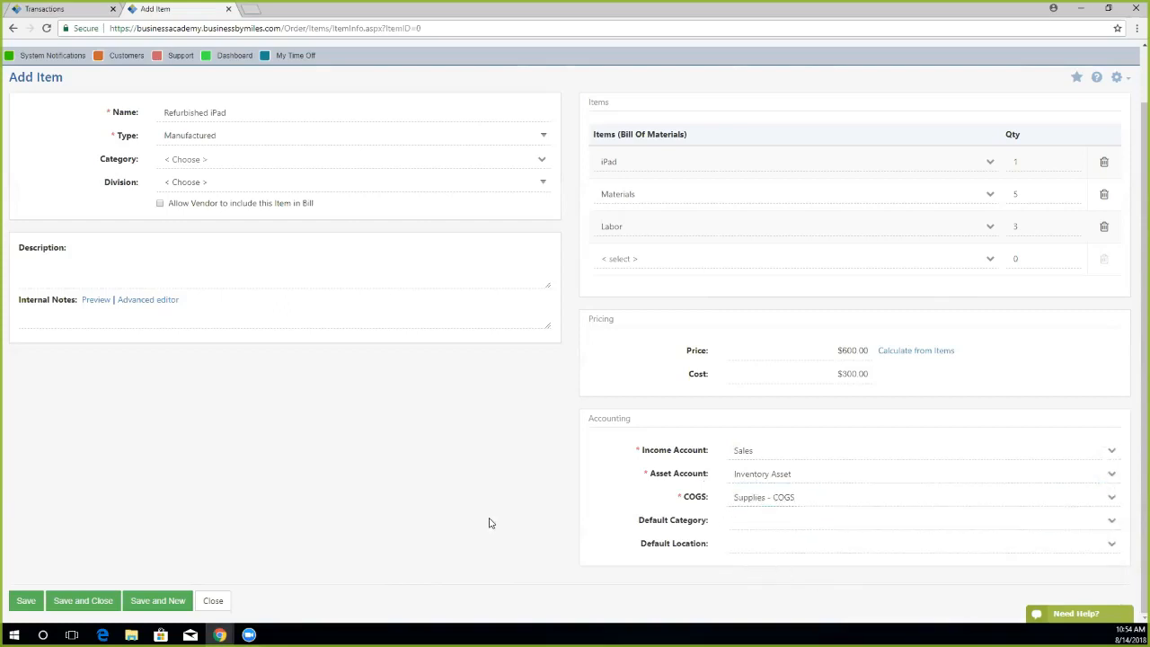
Set the default location to Showroom, then save the manufactured item and return to the item list.
{"action": "left_click", "coordinate": [733, 517]}
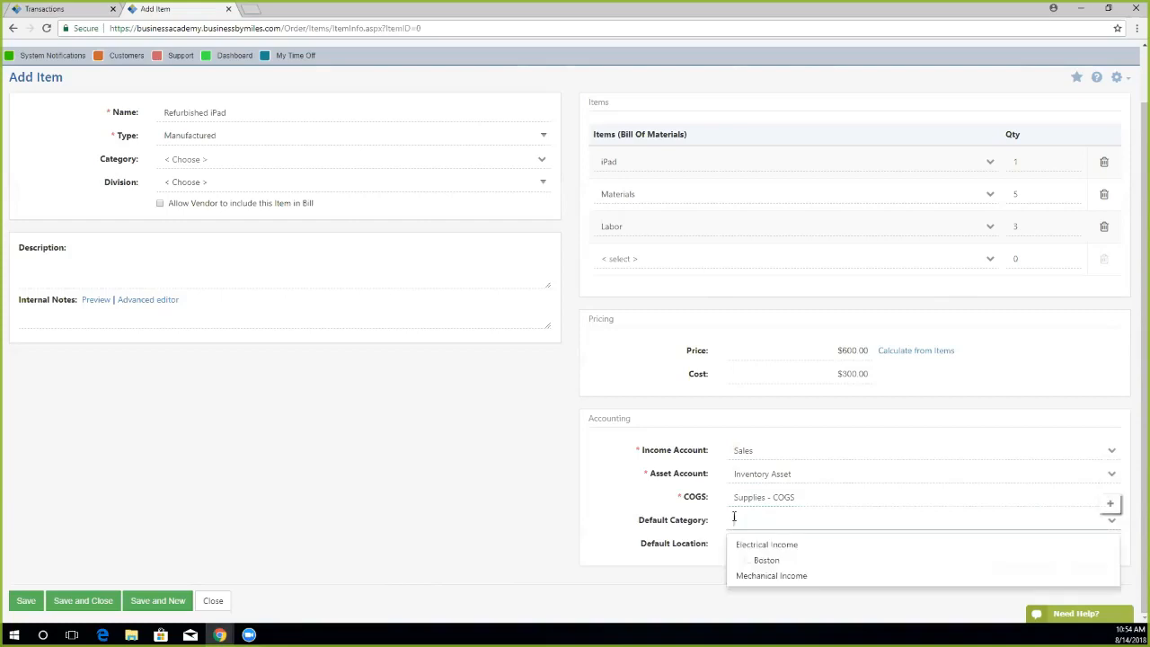
{"action": "left_click", "coordinate": [753, 537]}
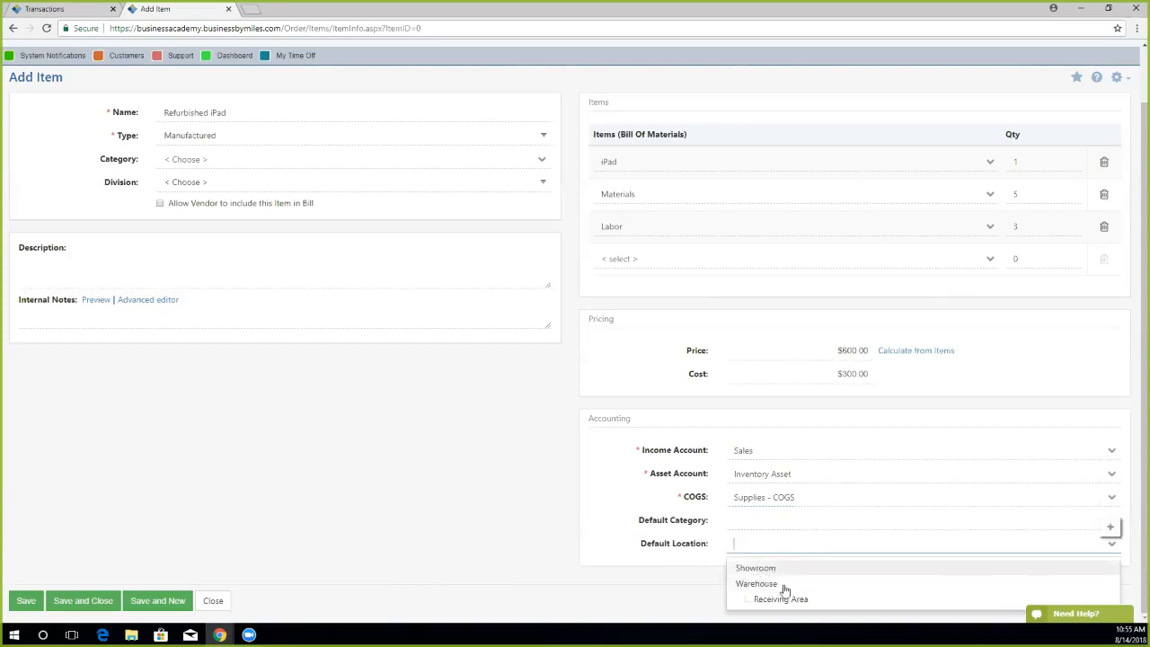
{"action": "left_click", "coordinate": [759, 569]}
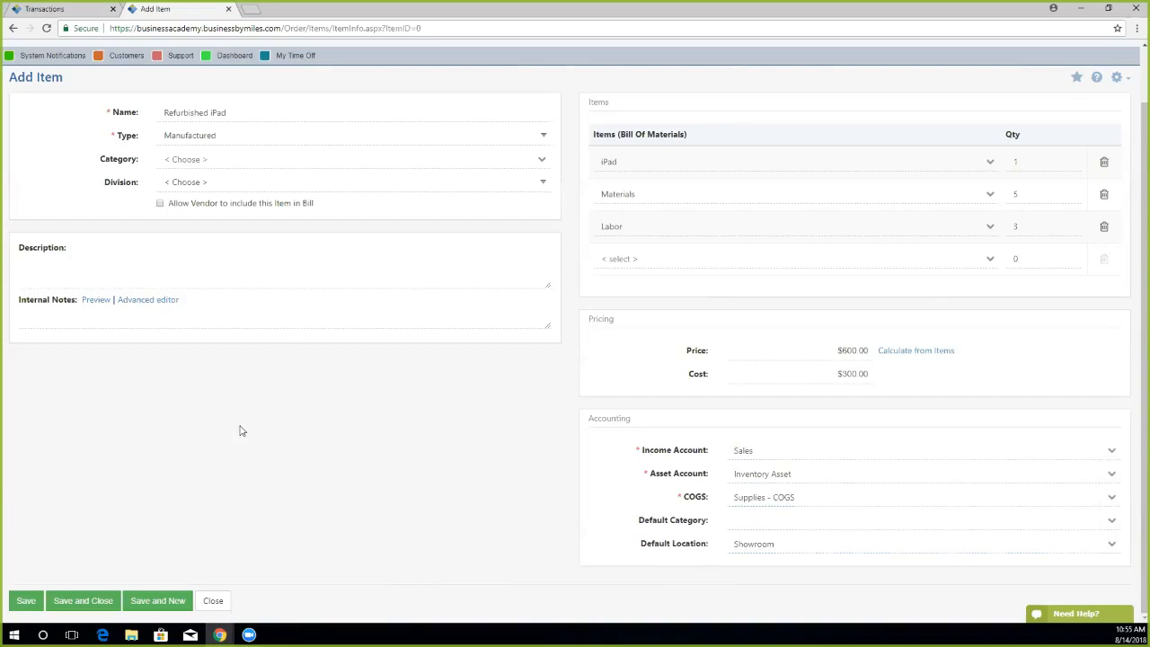
{"action": "left_click", "coordinate": [97, 596]}
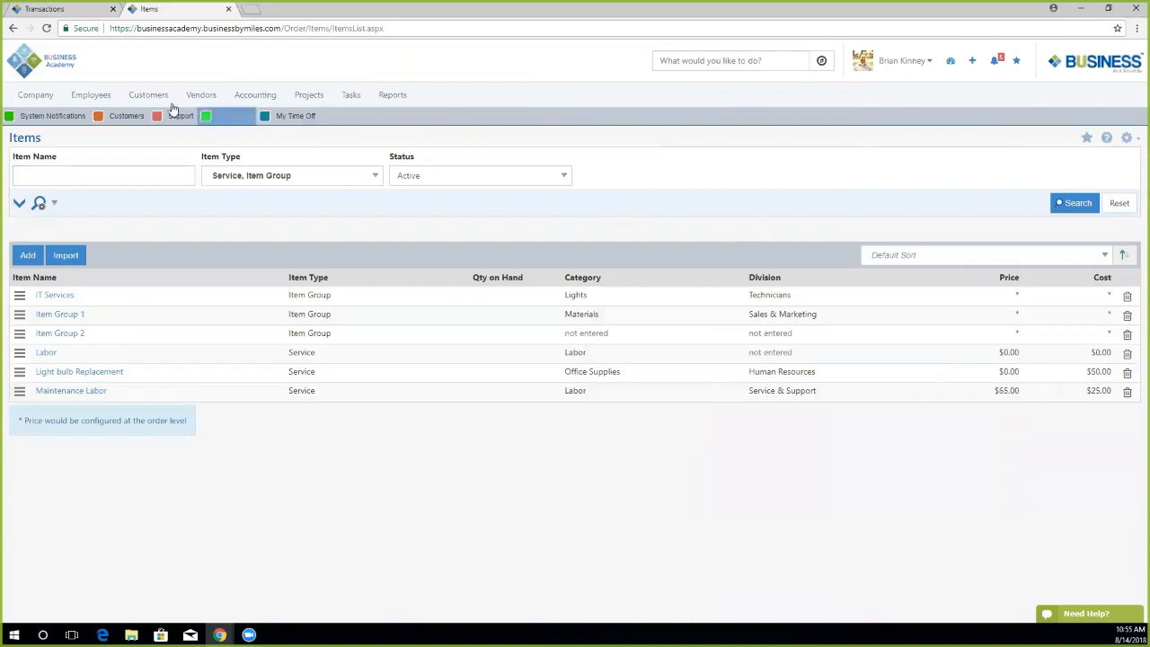
Start a new sales order for the customer Soylent Corporation.
{"action": "mouse_move", "coordinate": [166, 100]}
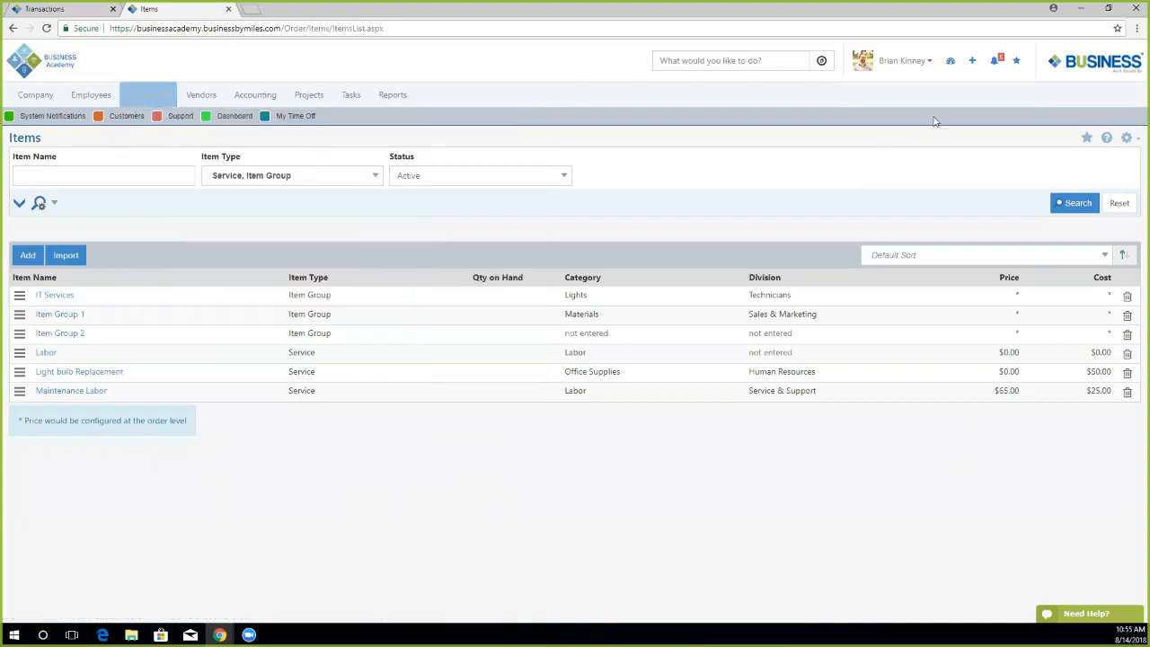
{"action": "left_click", "coordinate": [971, 63]}
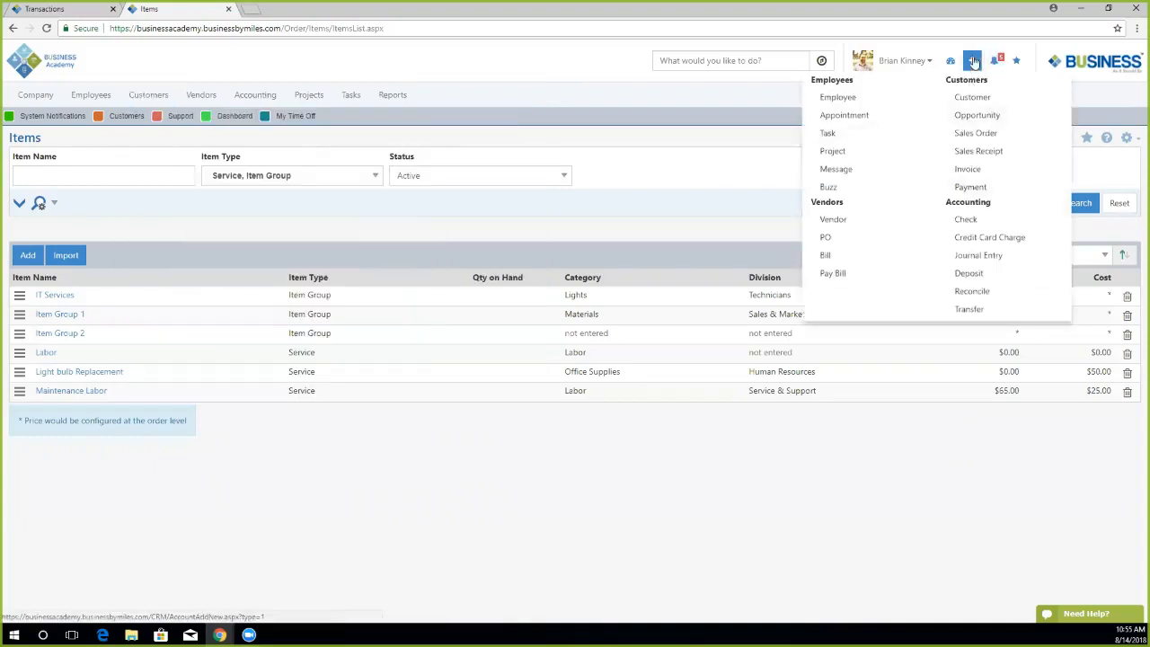
{"action": "left_click", "coordinate": [980, 133]}
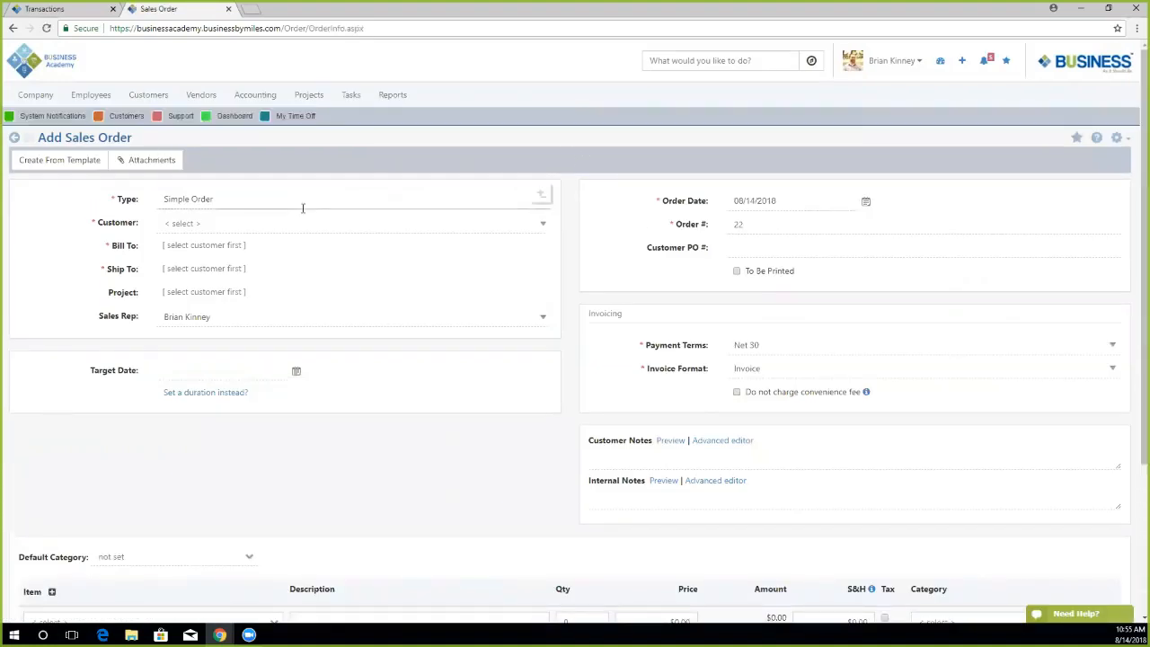
{"action": "left_click", "coordinate": [205, 222]}
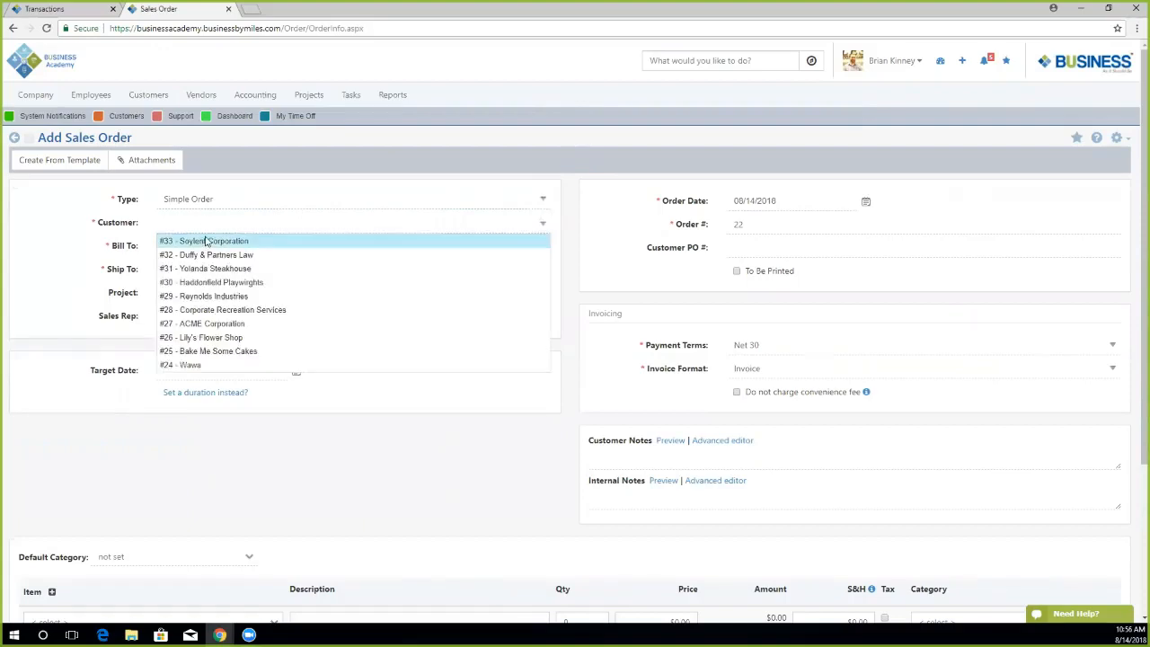
{"action": "left_click", "coordinate": [207, 241]}
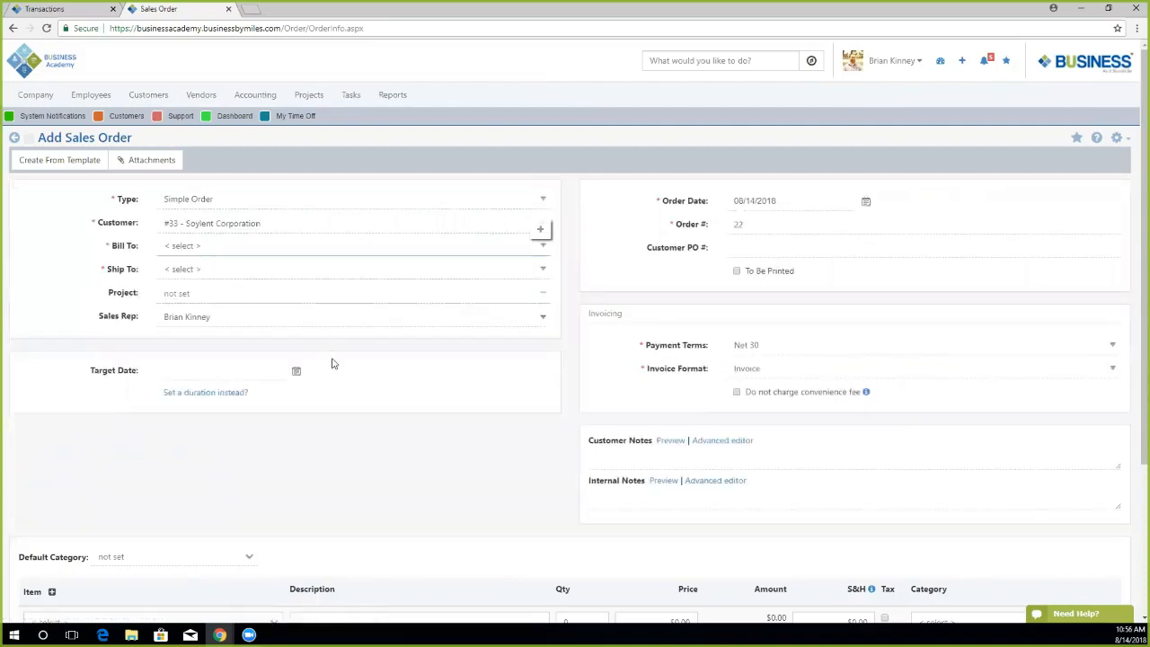
Add Refurbished iPad as the first line item of the sales order.
{"action": "scroll", "coordinate": [331, 364], "scroll_direction": "down", "scroll_amount": 3}
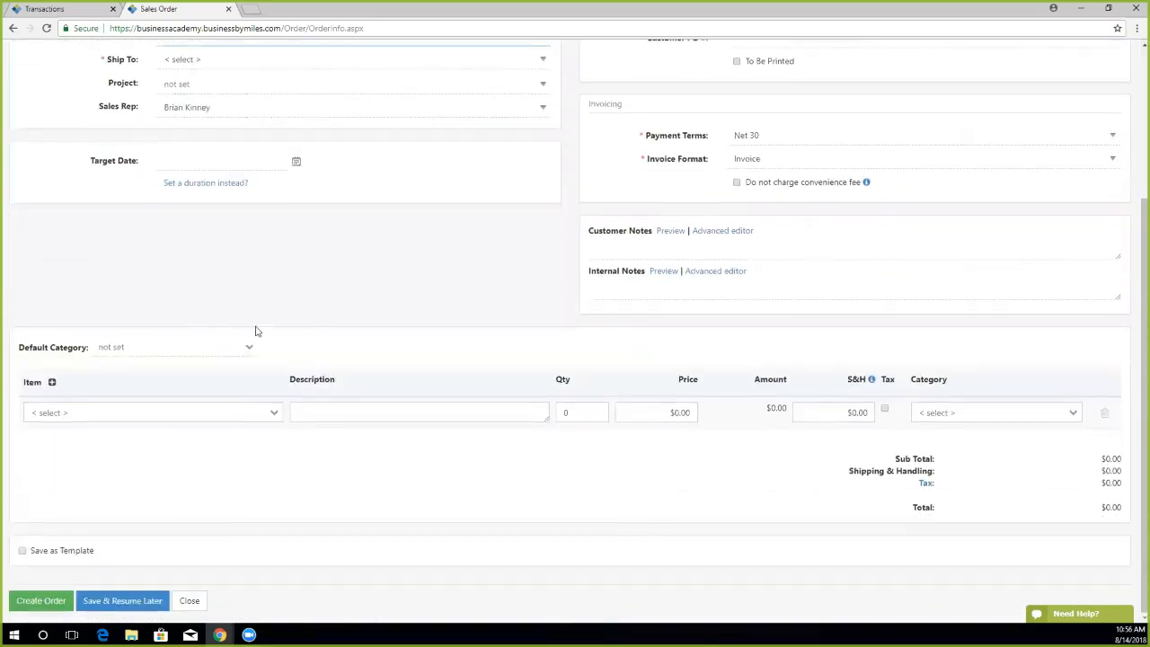
{"action": "left_click", "coordinate": [68, 414]}
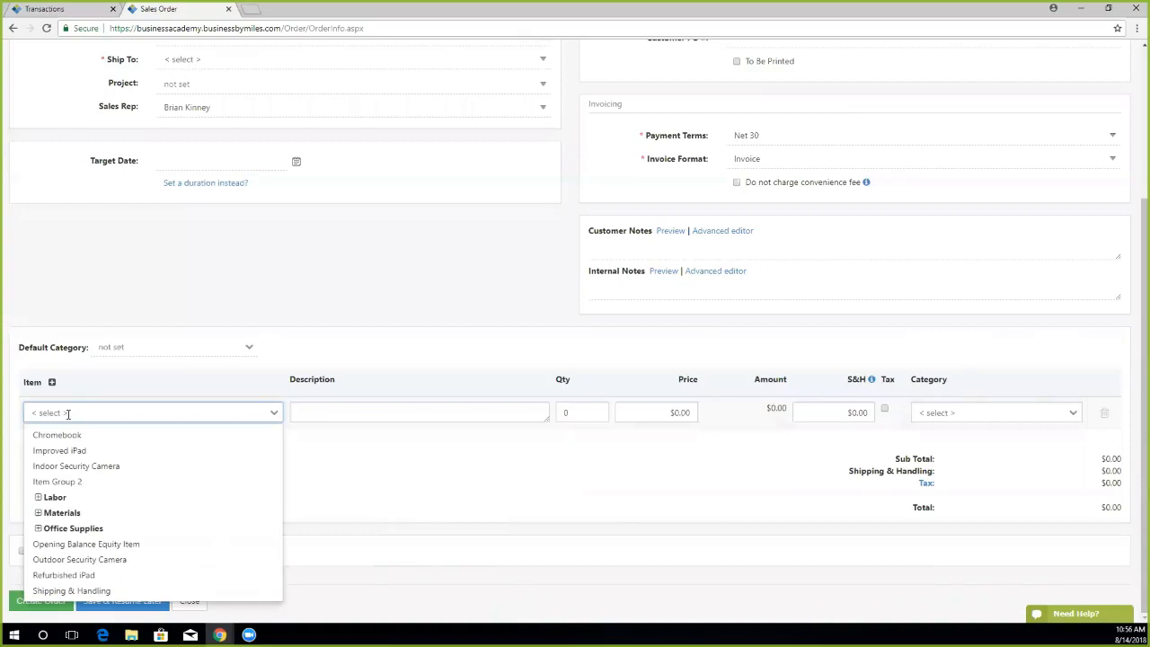
{"action": "type", "text": "Refurbished iPad"}
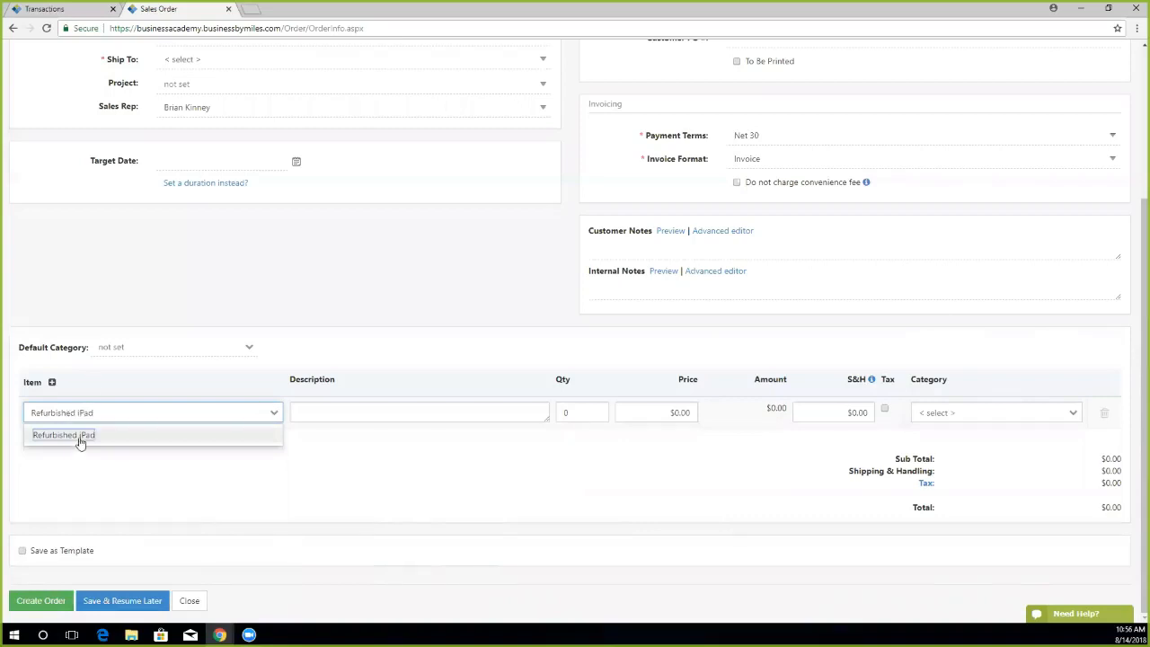
{"action": "left_click", "coordinate": [79, 435]}
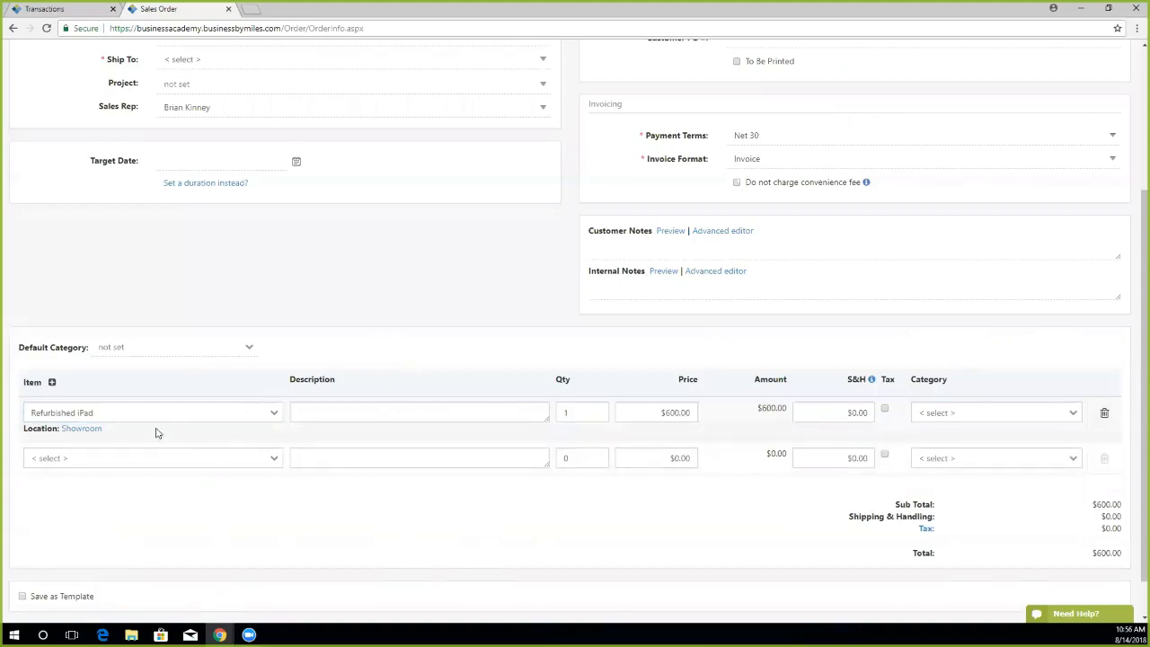
Replace Refurbished iPad on the first order line with Item Group 2.
{"action": "left_click_drag", "start_coordinate": [115, 412], "coordinate": [15, 409]}
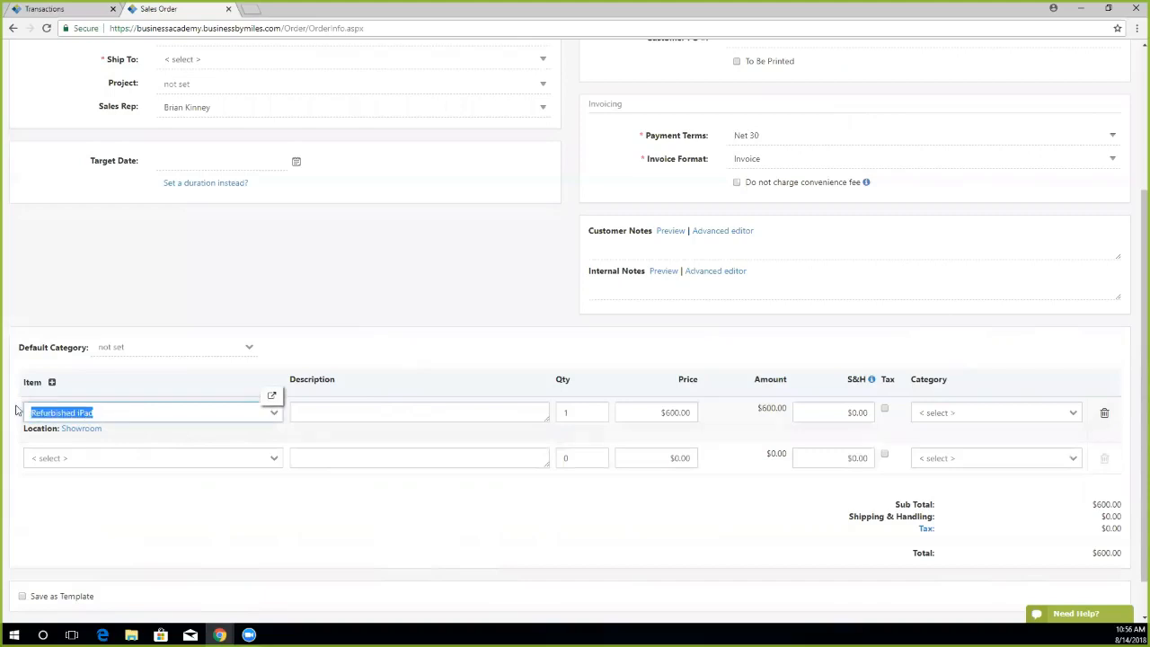
{"action": "key", "text": "BackSpace"}
{"action": "left_click", "coordinate": [80, 479]}
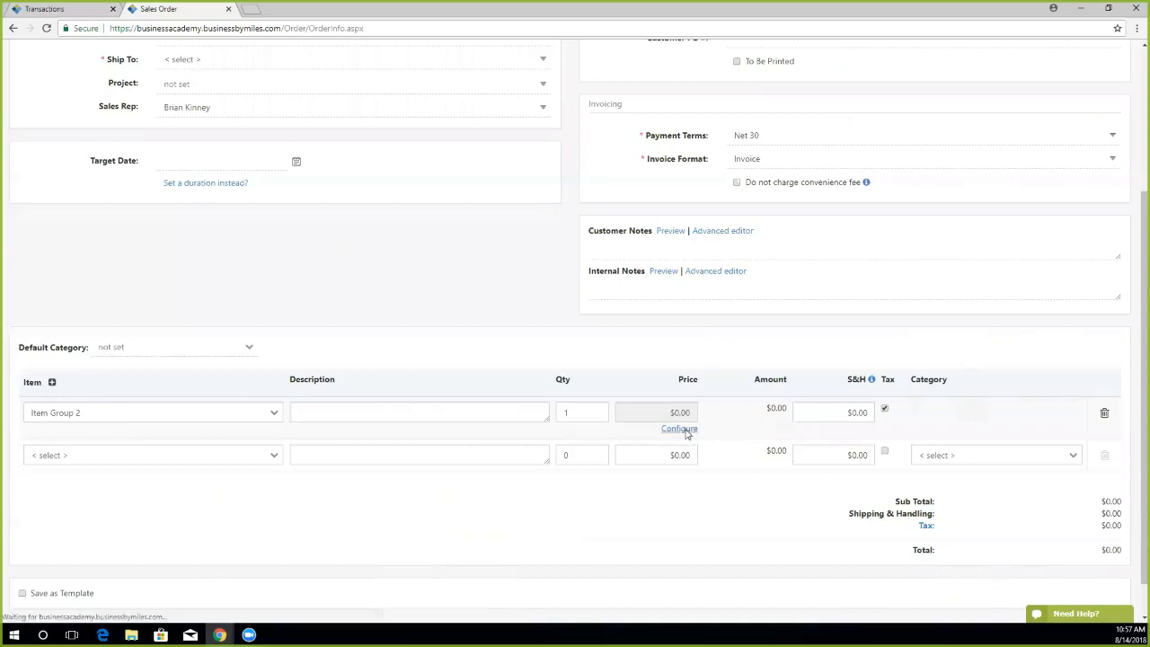
Configure the pricing of Item Group 2 on the order, setting the Labor price to $90.00.
{"action": "left_click", "coordinate": [684, 430]}
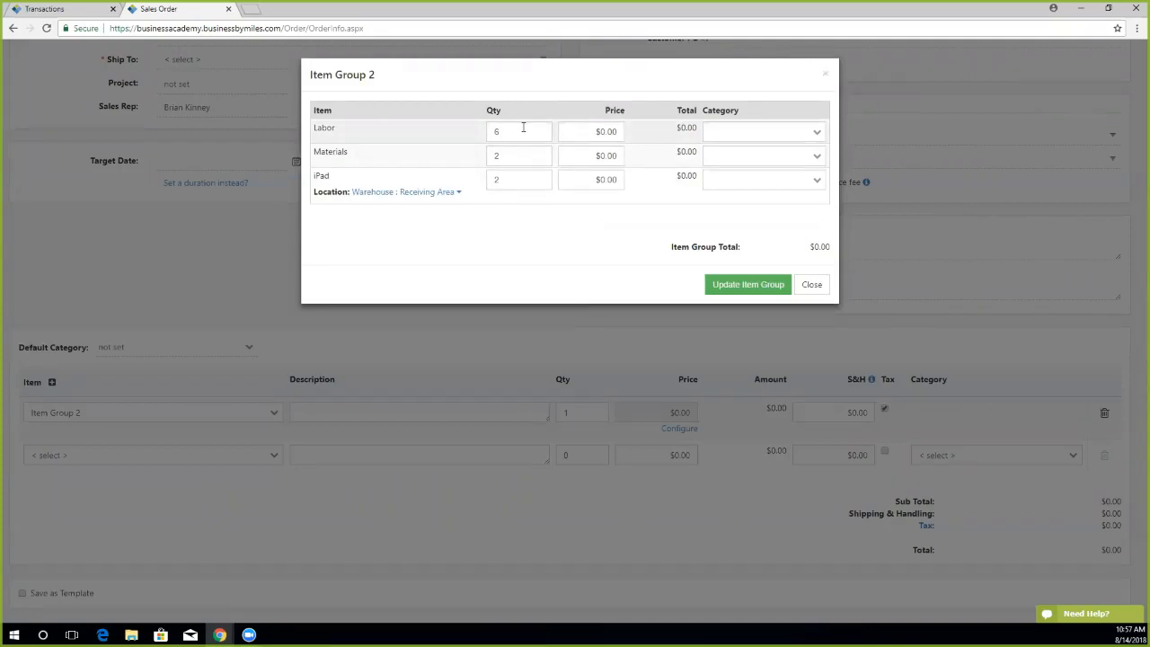
{"action": "left_click", "coordinate": [599, 132]}
{"action": "type", "text": "90"}
{"action": "left_click", "coordinate": [649, 118]}
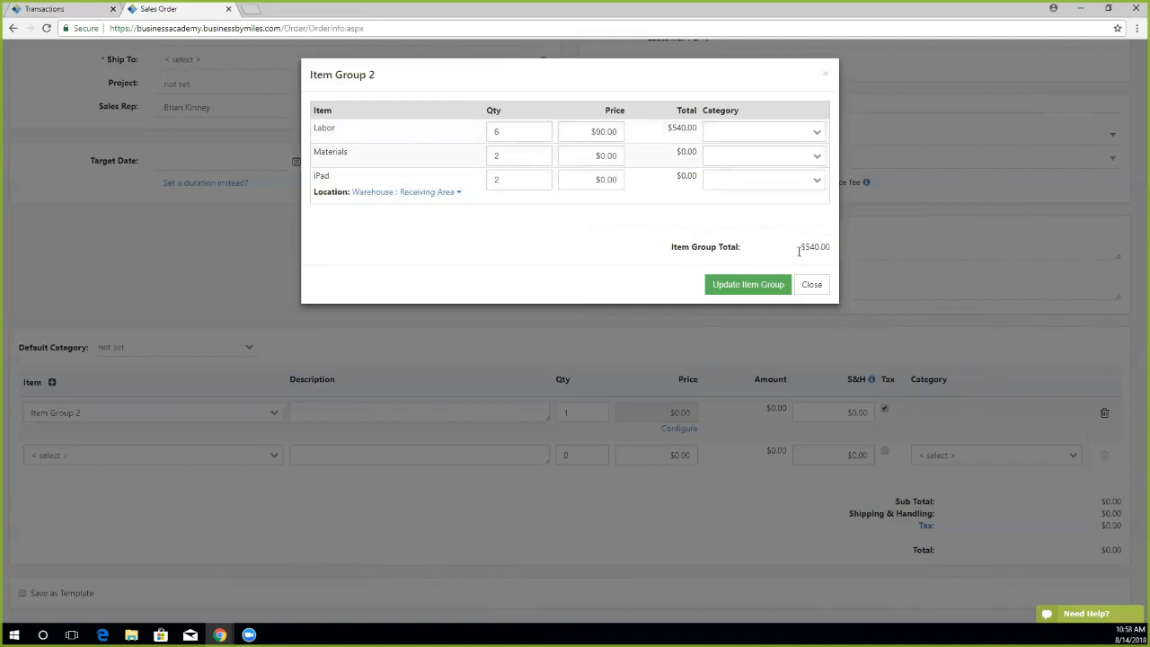
Set the Materials price to $120.00 and the iPad price to $600.00 within Item Group 2.
{"action": "left_click", "coordinate": [602, 157]}
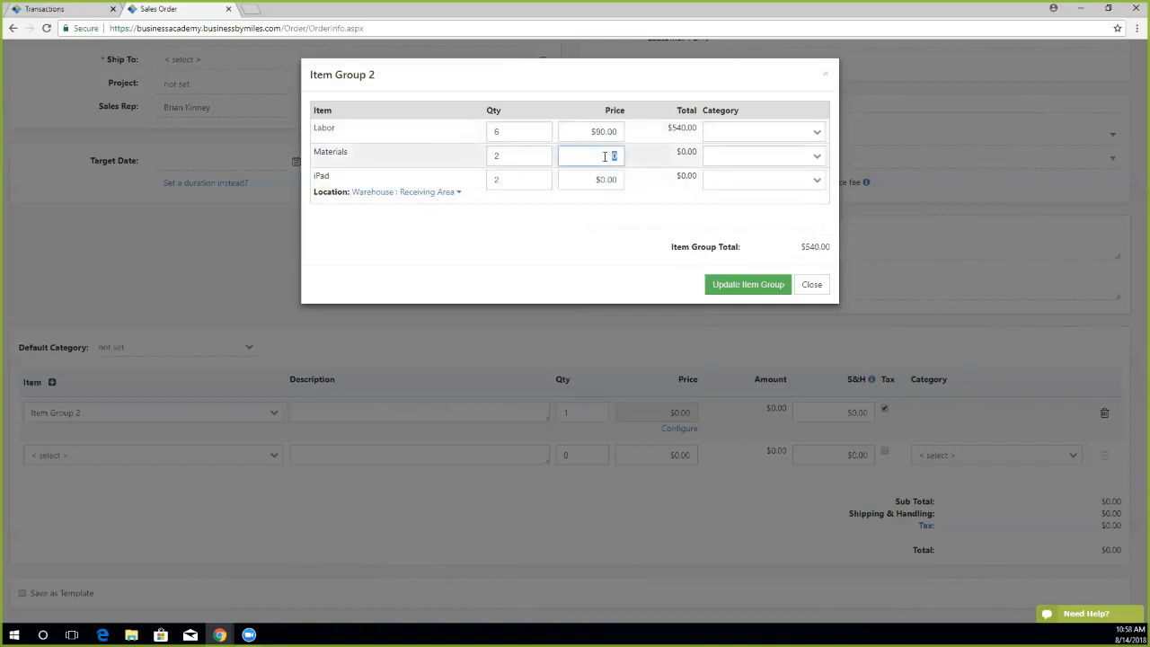
{"action": "type", "text": "120"}
{"action": "left_click", "coordinate": [667, 202]}
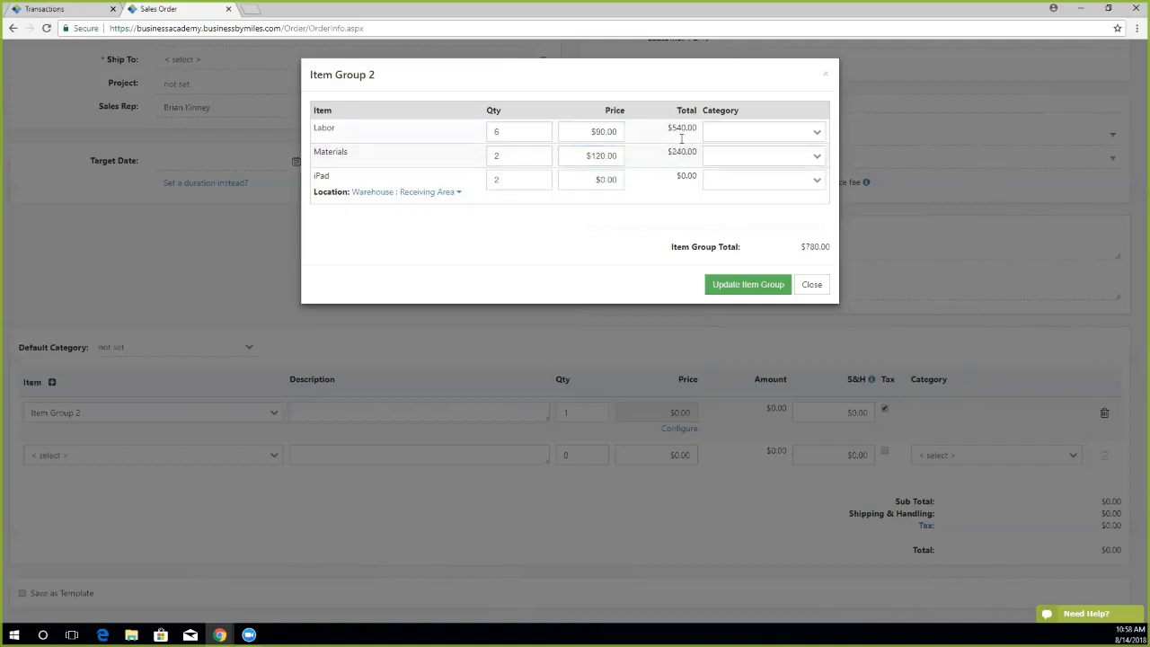
{"action": "left_click_drag", "start_coordinate": [800, 247], "coordinate": [830, 247]}
{"action": "left_click", "coordinate": [601, 180]}
{"action": "type", "text": "600"}
{"action": "left_click", "coordinate": [655, 193]}
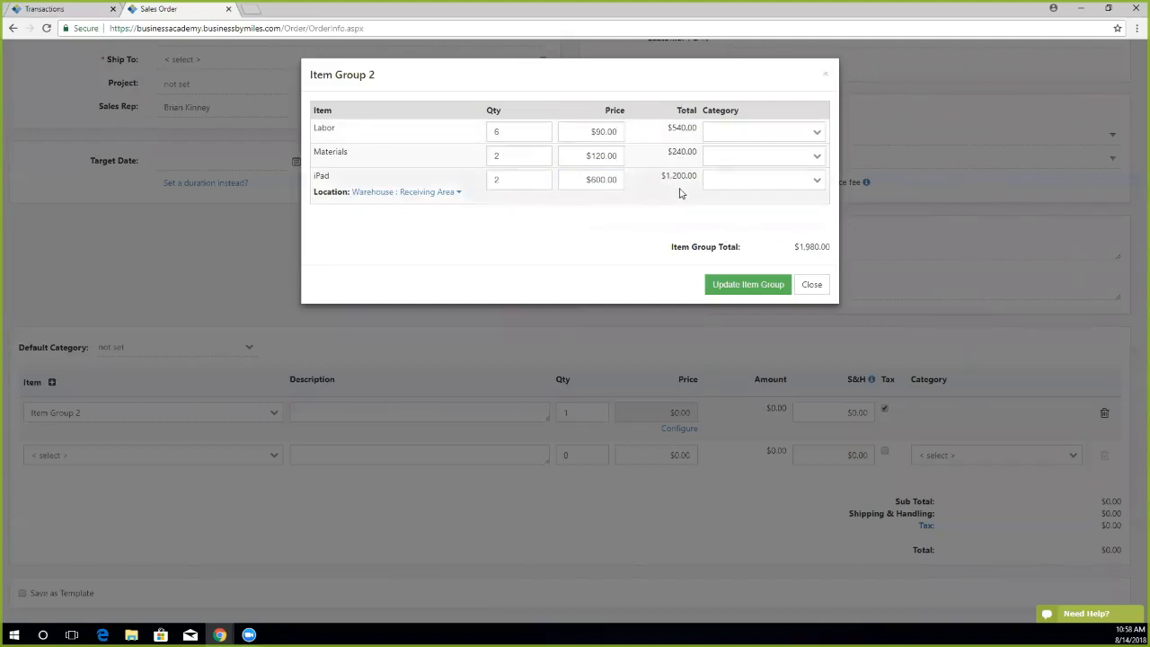
{"action": "left_click_drag", "start_coordinate": [794, 248], "coordinate": [838, 250]}
{"action": "left_click", "coordinate": [787, 249]}
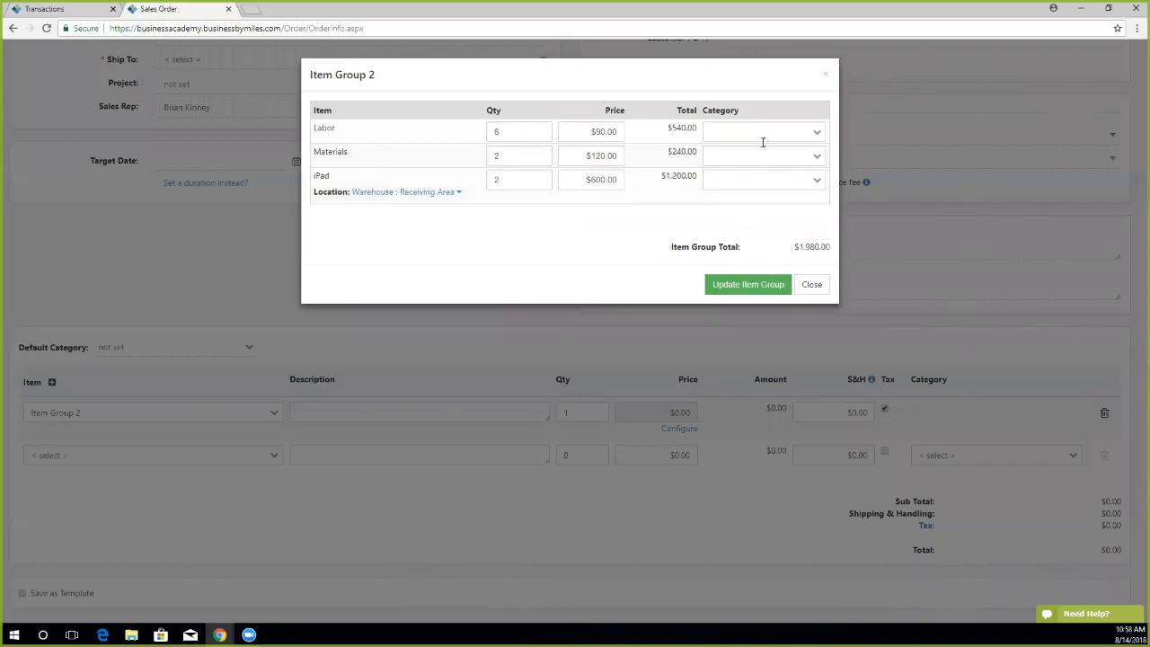
Check the category fields of Labor, Materials and iPad, and apply the configured prices to Item Group 2 on the order.
{"action": "left_click", "coordinate": [759, 133]}
{"action": "left_click", "coordinate": [749, 155]}
{"action": "left_click", "coordinate": [749, 156]}
{"action": "left_click", "coordinate": [745, 179]}
{"action": "left_click", "coordinate": [745, 181]}
{"action": "left_click", "coordinate": [739, 205]}
{"action": "left_click", "coordinate": [745, 287]}
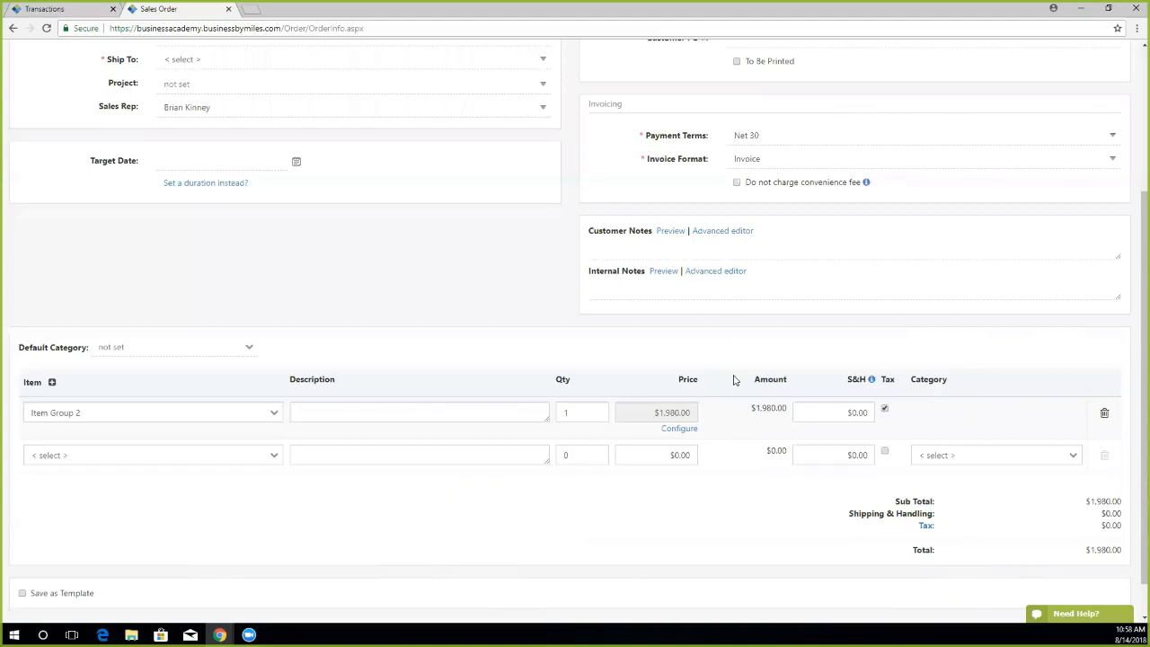
Open the inventory item builds list and examine the components of the existing Improved iPad build.
{"action": "scroll", "coordinate": [733, 379], "scroll_direction": "up", "scroll_amount": 3}
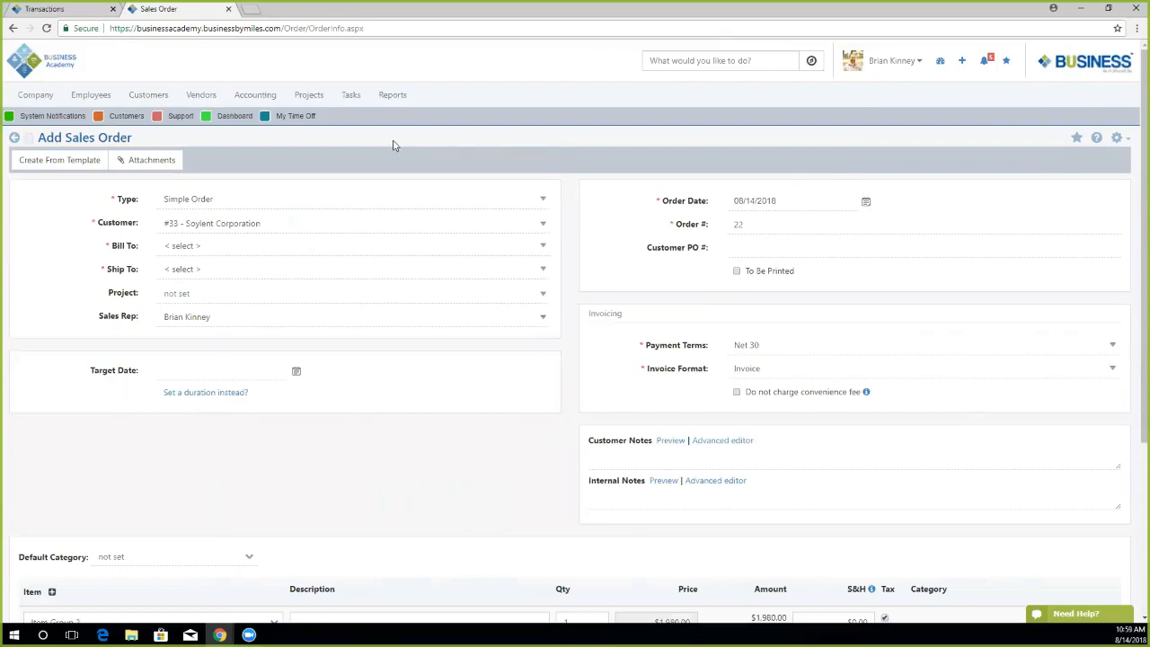
{"action": "mouse_move", "coordinate": [255, 95]}
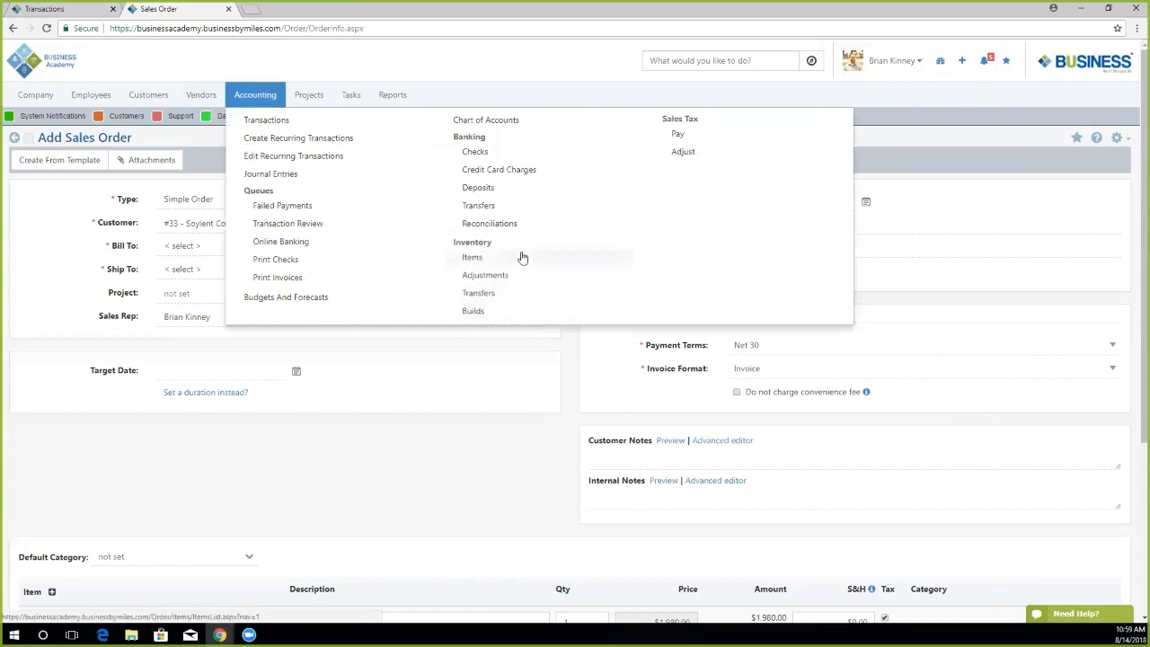
{"action": "left_click", "coordinate": [478, 314]}
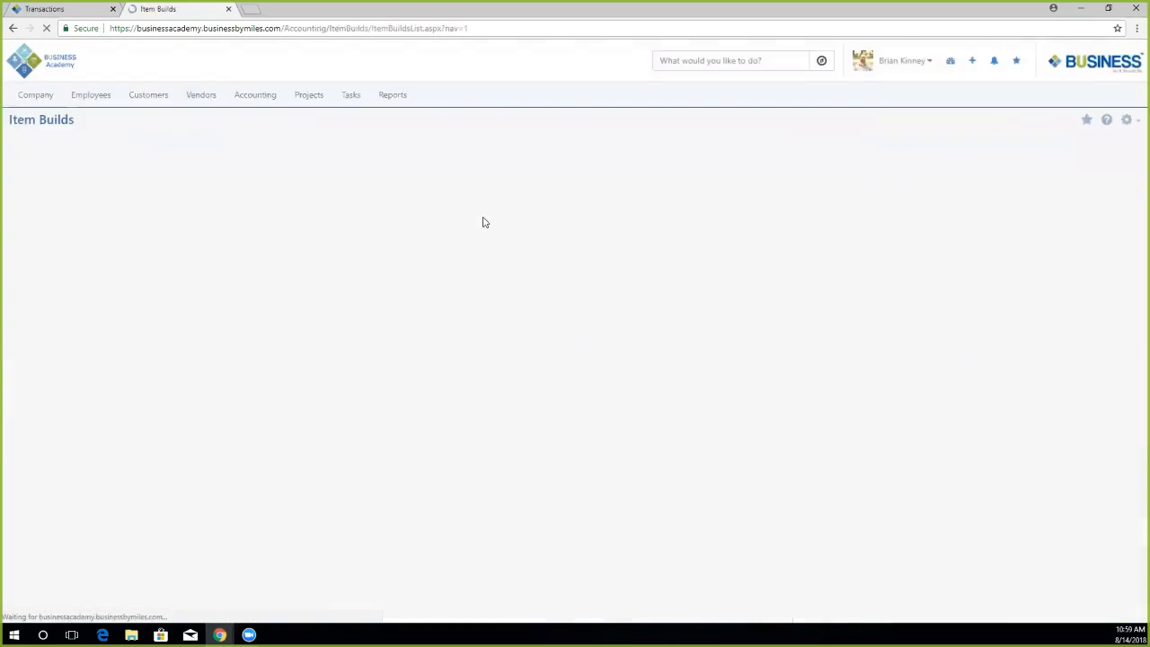
{"action": "left_click", "coordinate": [1076, 204]}
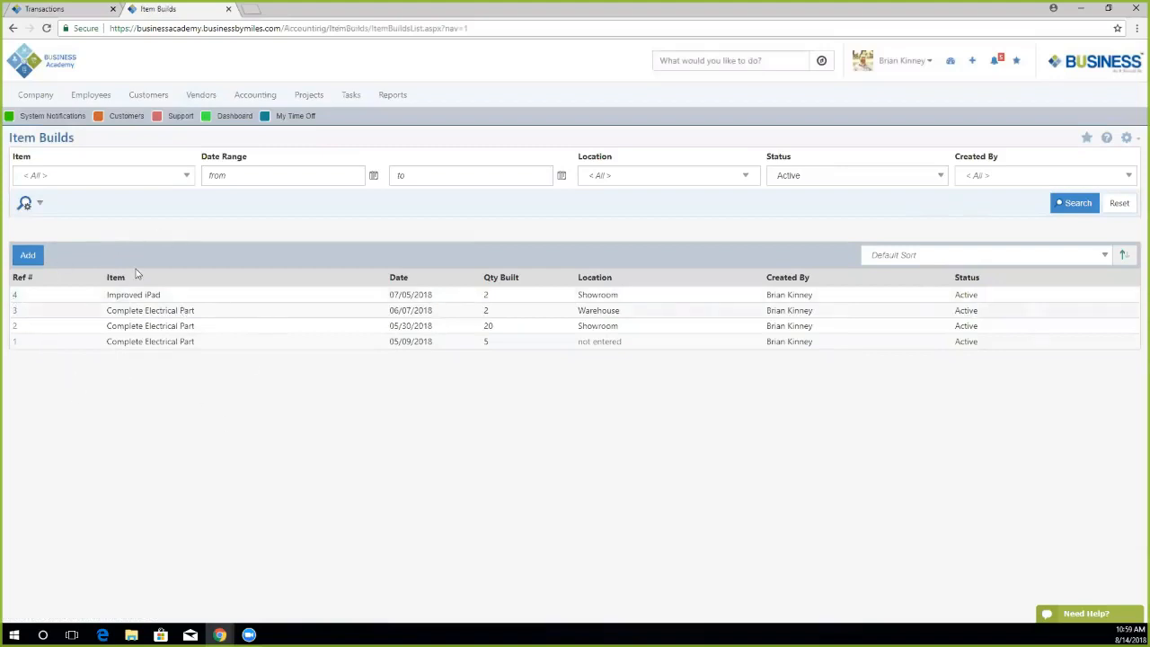
{"action": "left_click", "coordinate": [15, 297]}
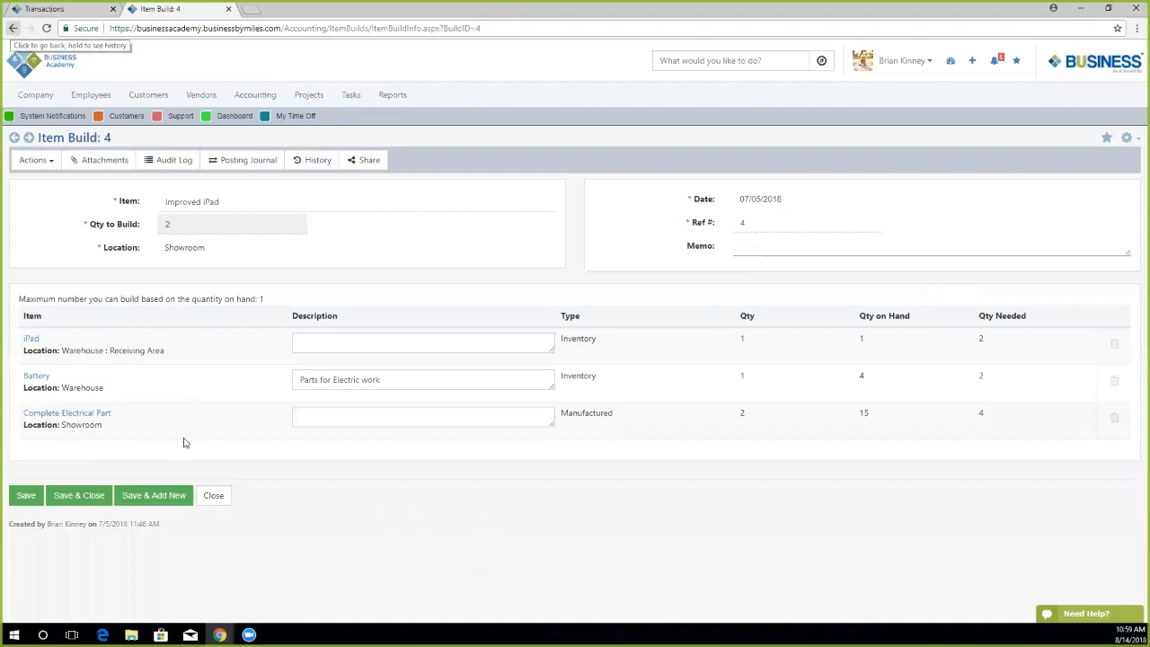
{"action": "left_click", "coordinate": [213, 495]}
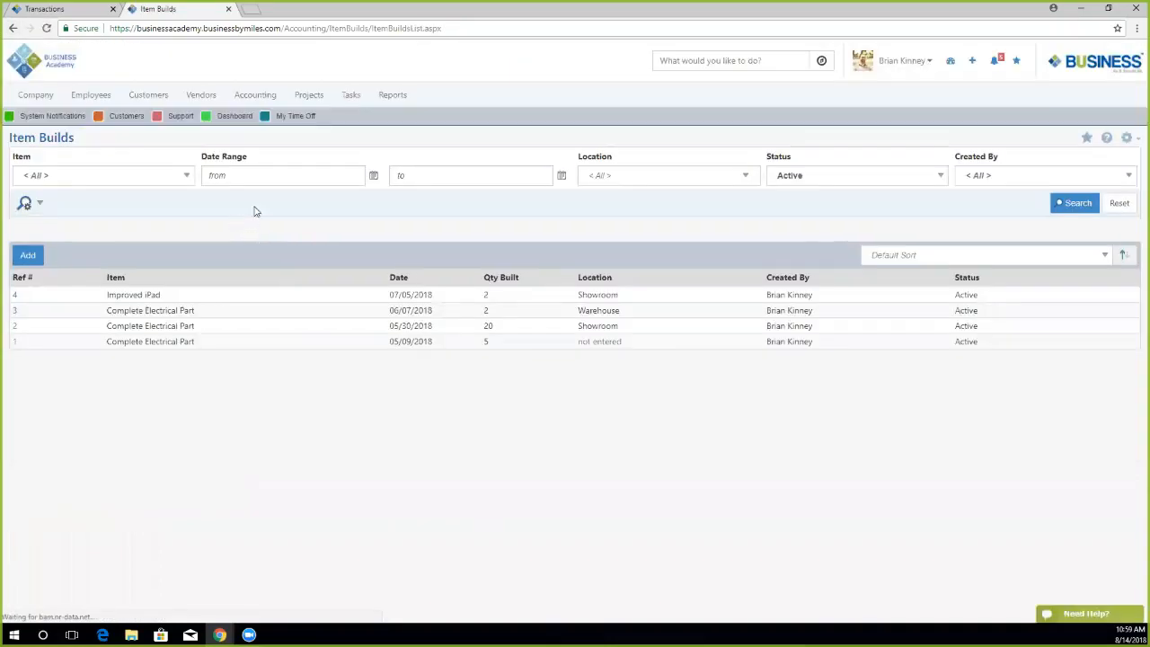
Start a new item build for Refurbished iPad with a quantity to build of 1 at the Showroom location.
{"action": "left_click", "coordinate": [28, 256]}
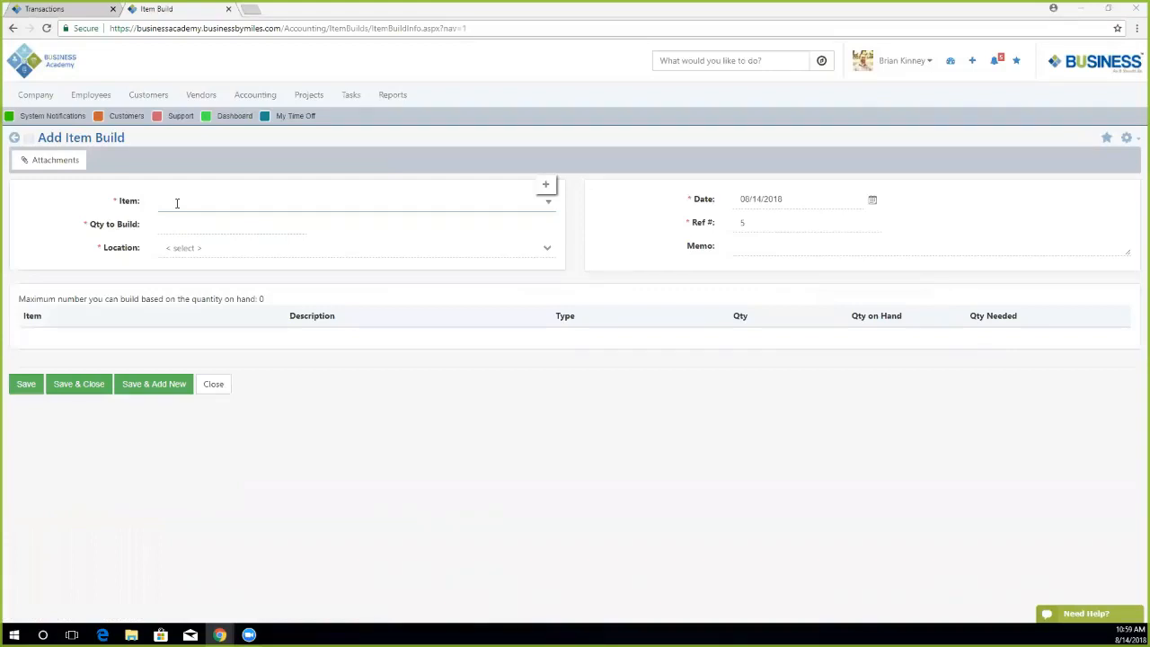
{"action": "left_click", "coordinate": [177, 202]}
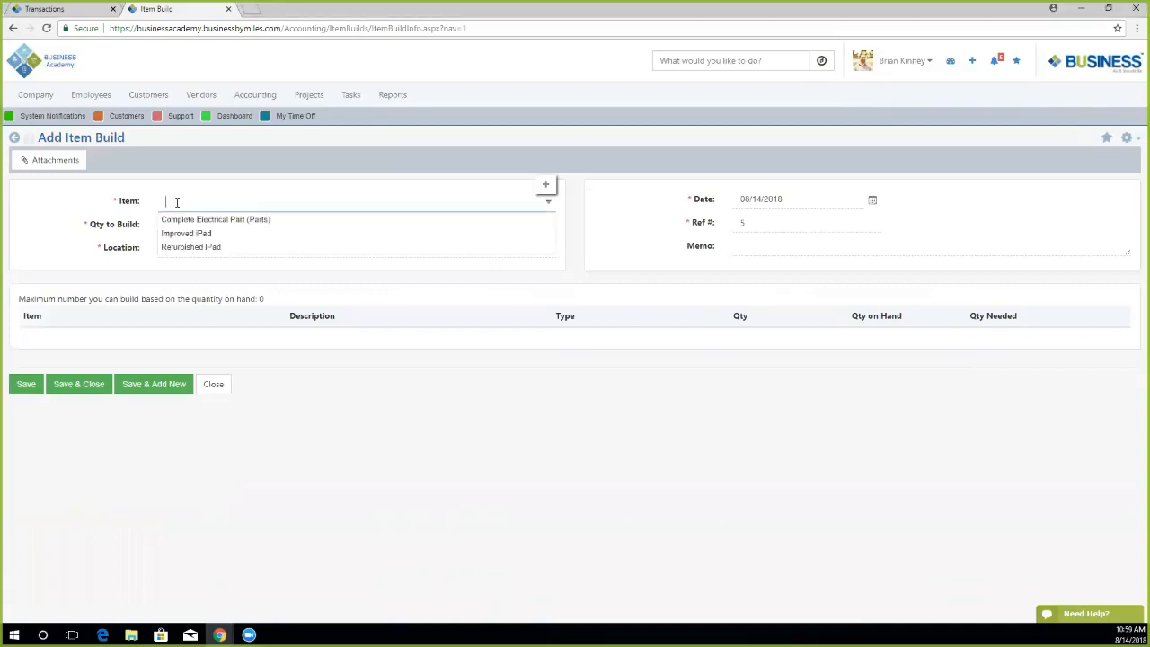
{"action": "left_click", "coordinate": [189, 248]}
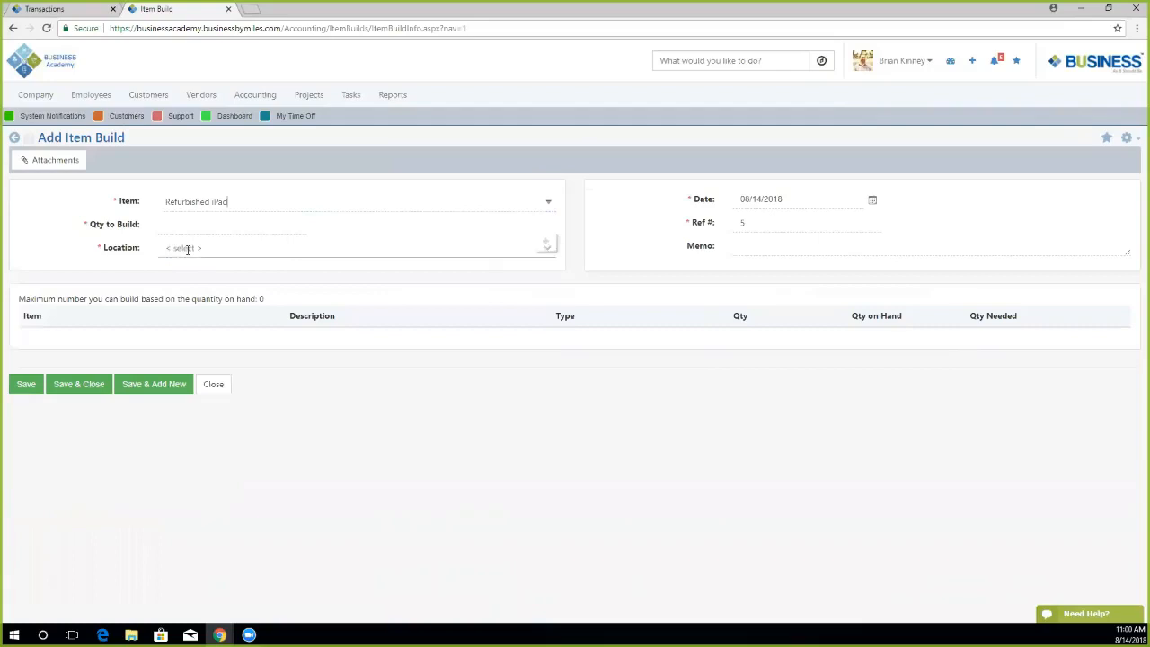
{"action": "left_click", "coordinate": [192, 230]}
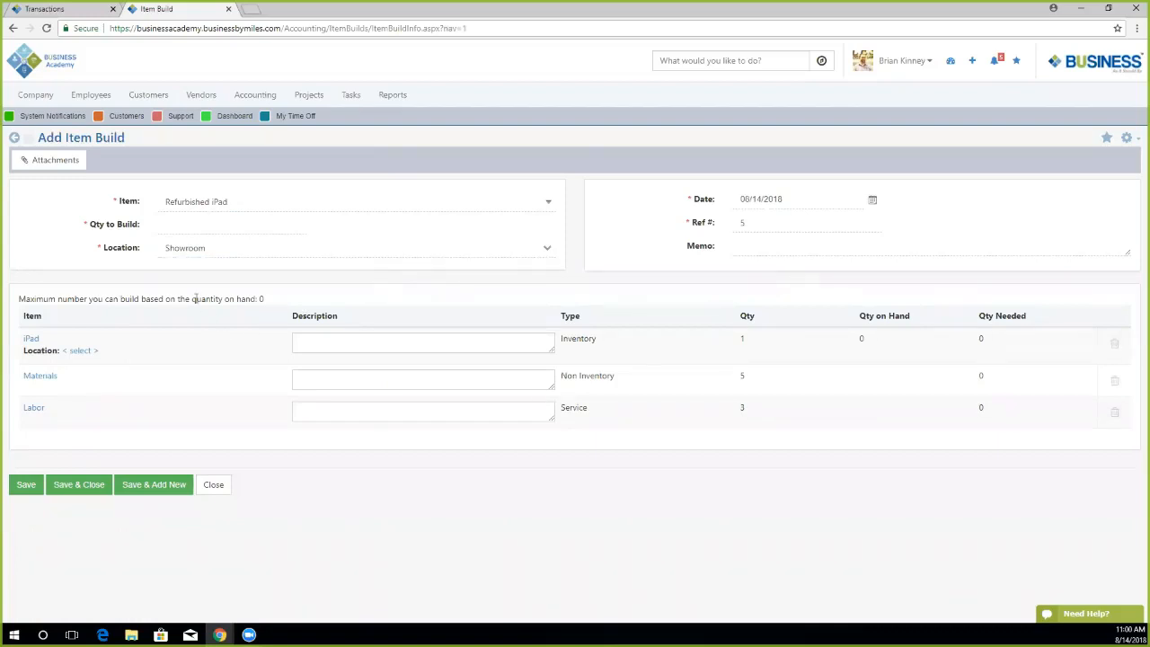
{"action": "left_click", "coordinate": [215, 230]}
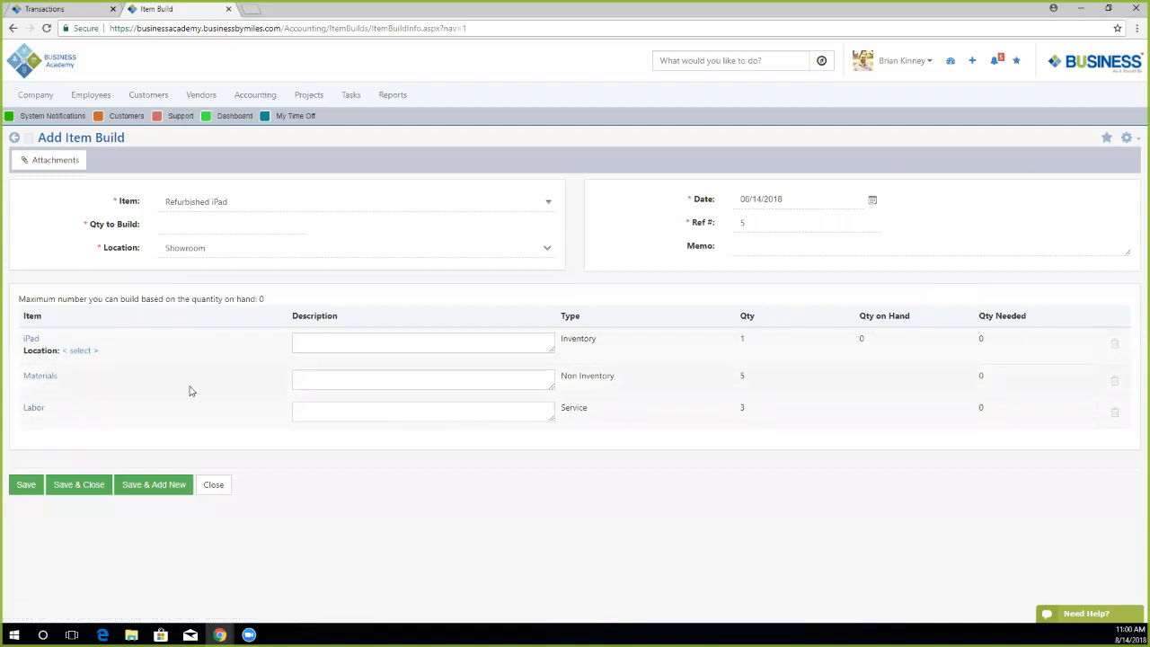
{"action": "left_click", "coordinate": [239, 221]}
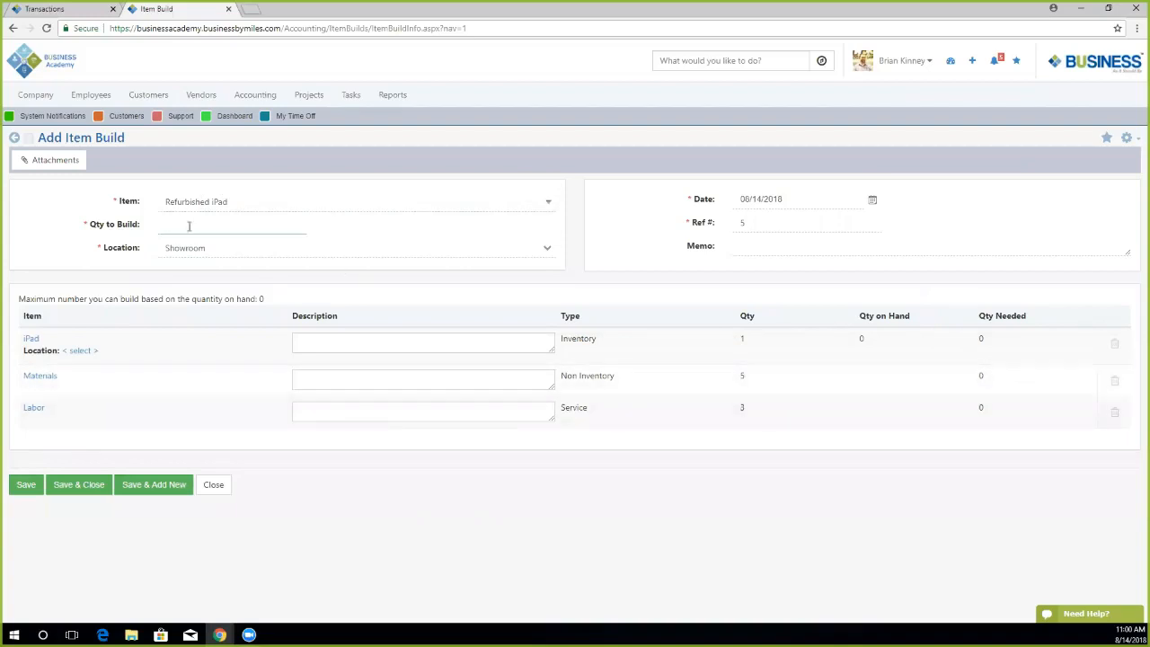
{"action": "left_click", "coordinate": [703, 293]}
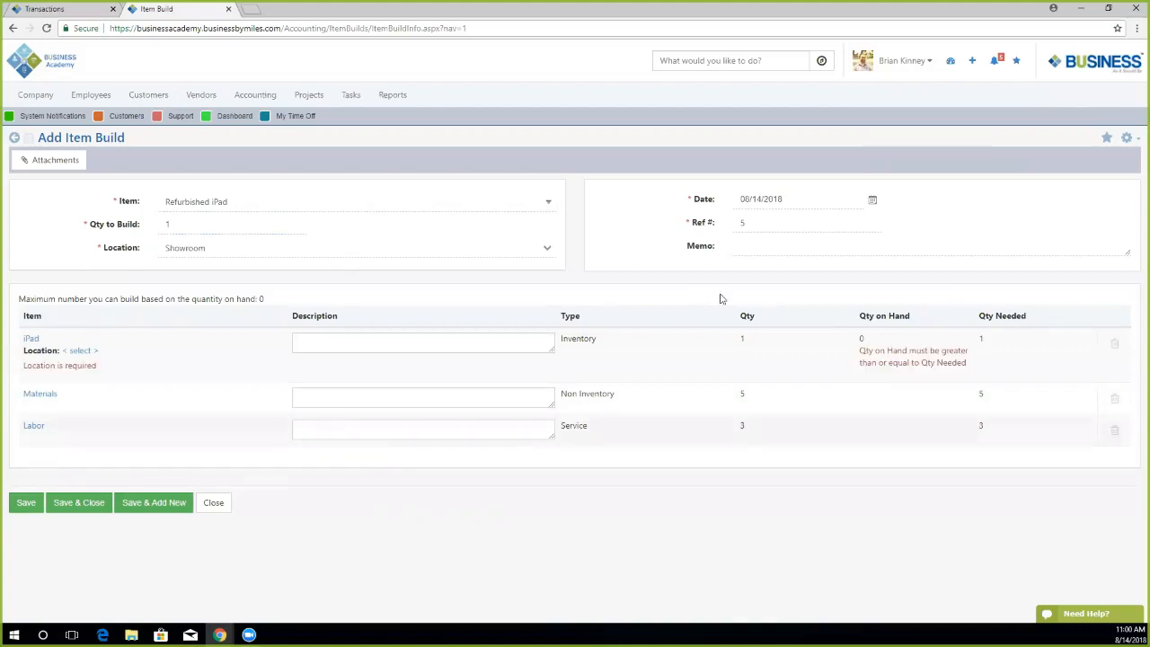
Source the iPad component from Warehouse : Receiving Area and try a quantity to build of 2.
{"action": "left_click", "coordinate": [80, 351]}
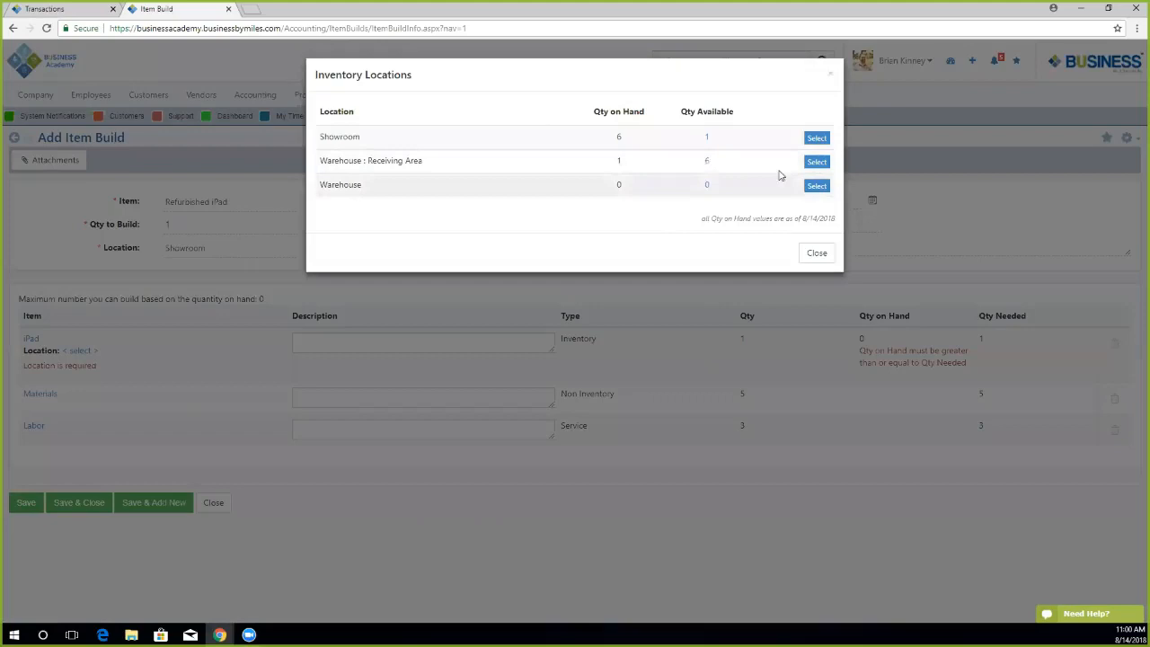
{"action": "left_click", "coordinate": [812, 162]}
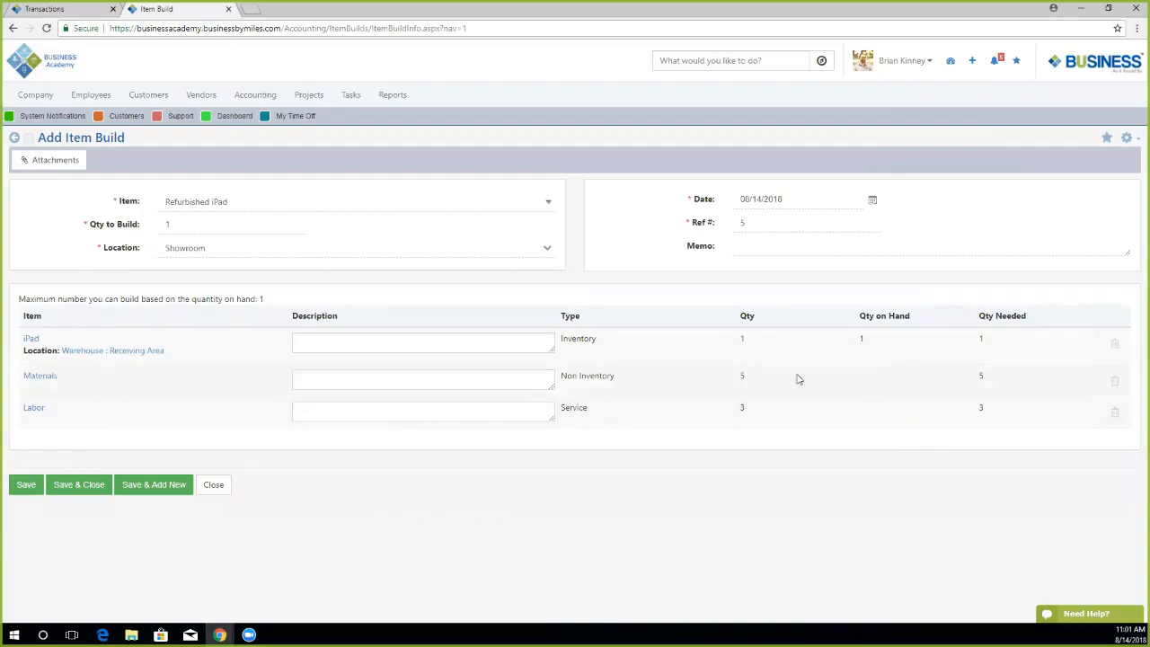
{"action": "left_click_drag", "start_coordinate": [244, 225], "coordinate": [152, 228]}
{"action": "type", "text": "2"}
{"action": "left_click", "coordinate": [325, 272]}
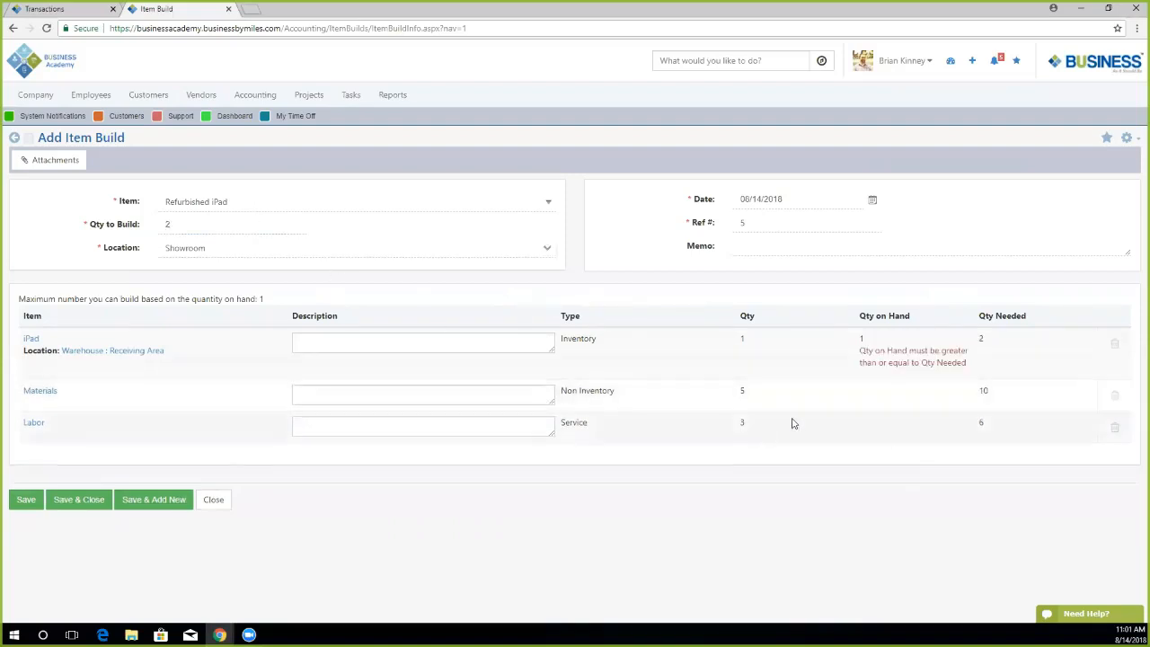
Change the iPad component's inventory location to Showroom and check its quantity requirement.
{"action": "left_click", "coordinate": [131, 350]}
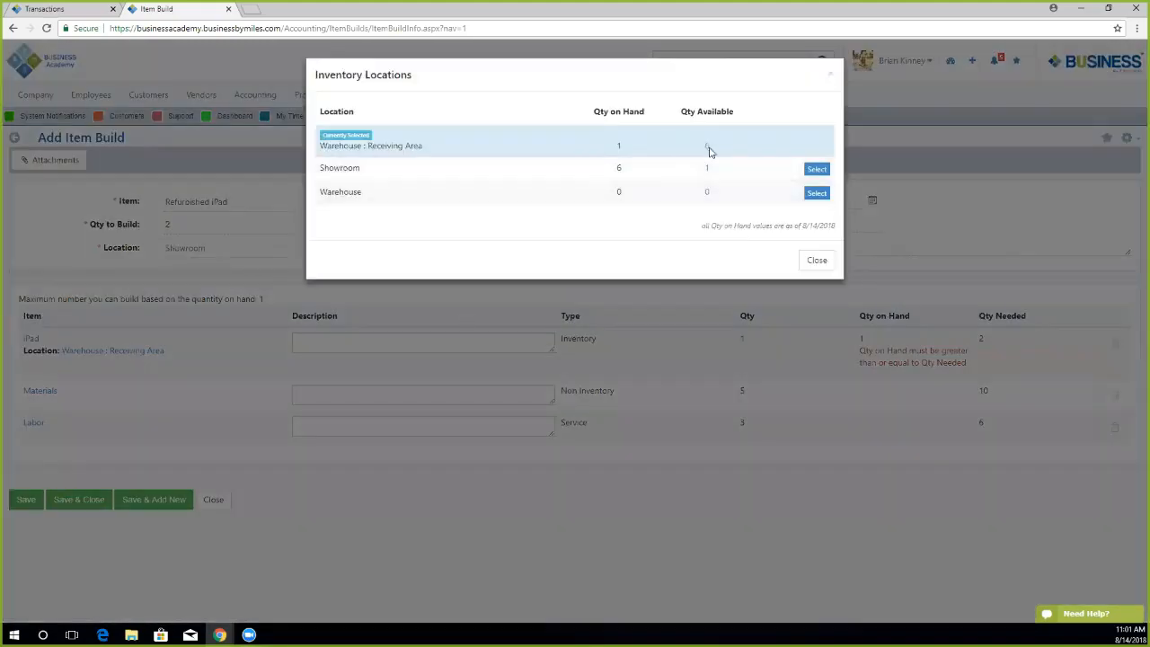
{"action": "left_click", "coordinate": [815, 171]}
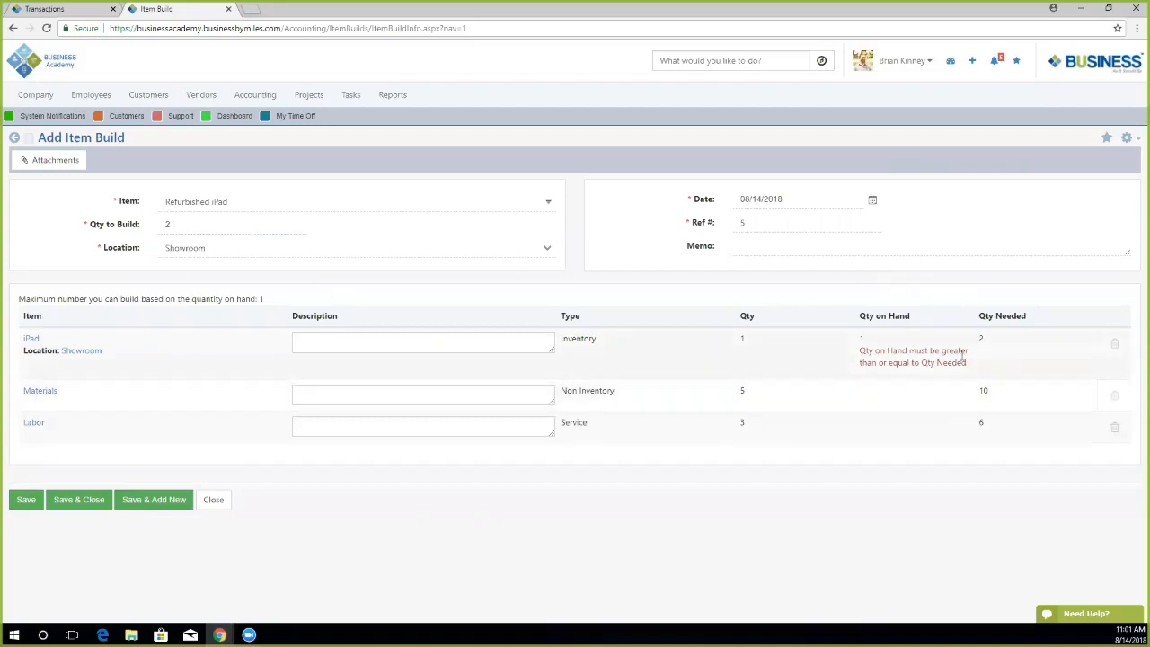
{"action": "left_click_drag", "start_coordinate": [970, 366], "coordinate": [845, 350]}
{"action": "left_click", "coordinate": [845, 355]}
Set the quantity to build to 1 and save the Refurbished iPad item build.
{"action": "left_click_drag", "start_coordinate": [212, 224], "coordinate": [152, 223]}
{"action": "type", "text": "1"}
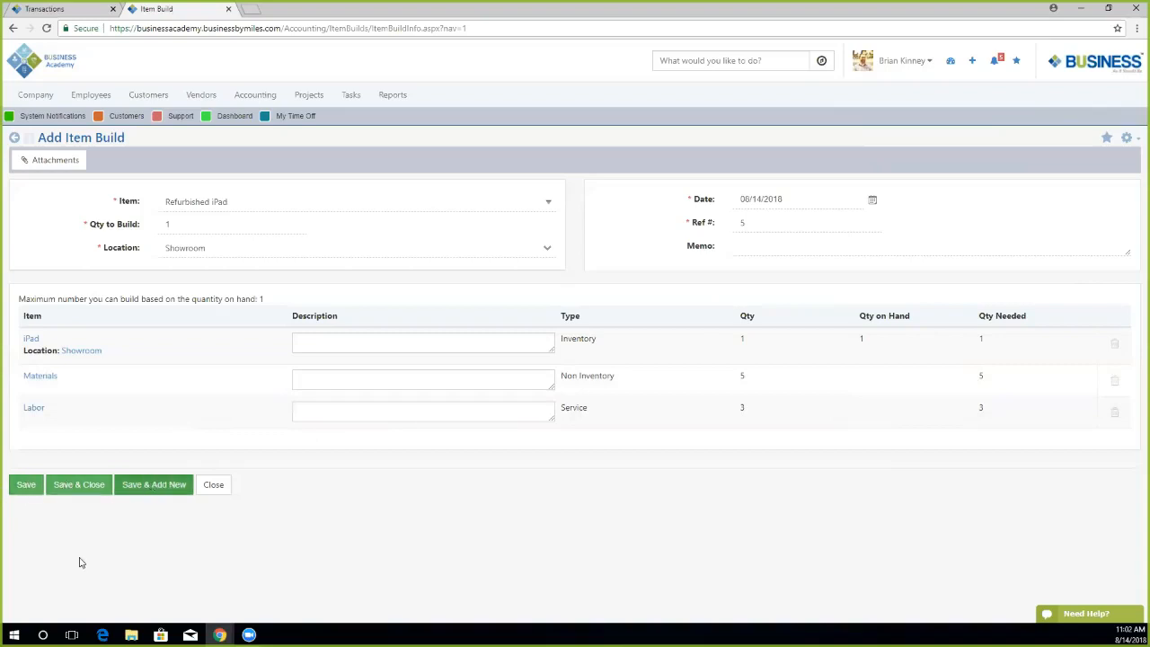
{"action": "left_click", "coordinate": [21, 492]}
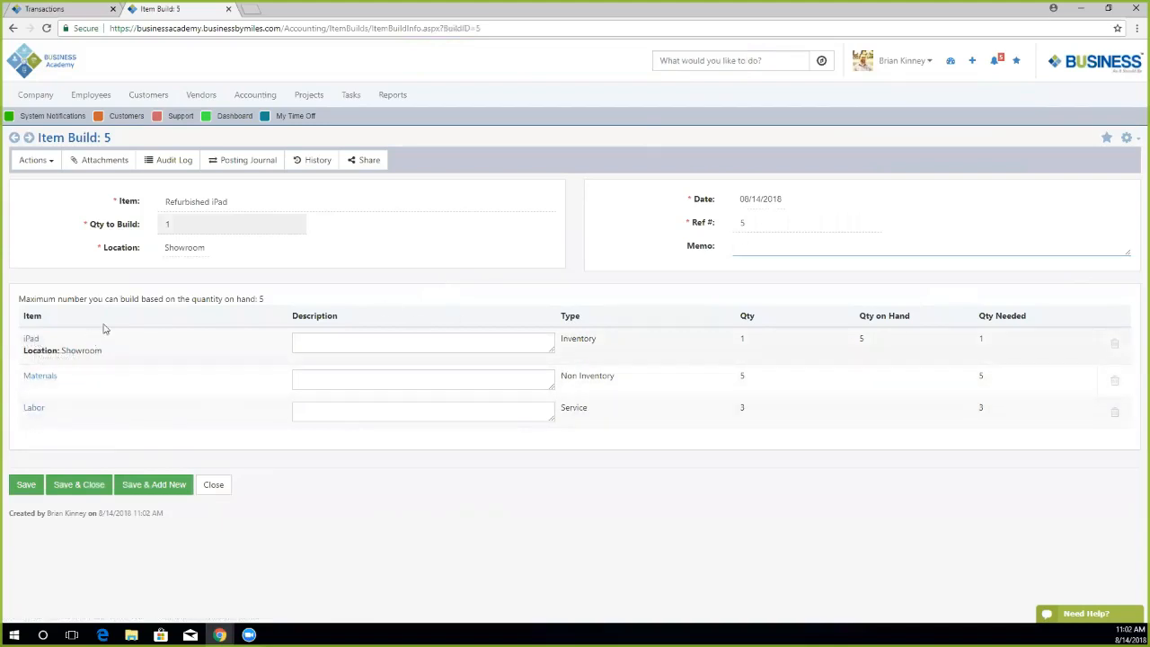
Review the posting journal and available actions of the saved Refurbished iPad build, and return to the item builds list.
{"action": "left_click_drag", "start_coordinate": [210, 251], "coordinate": [152, 254]}
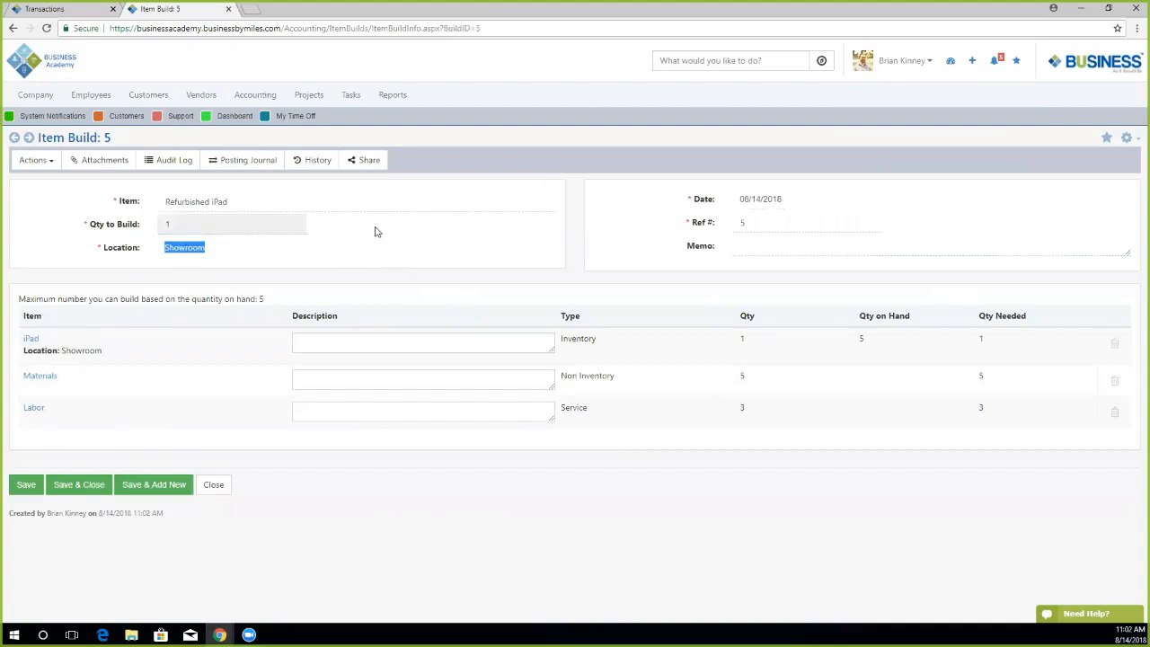
{"action": "left_click", "coordinate": [244, 159]}
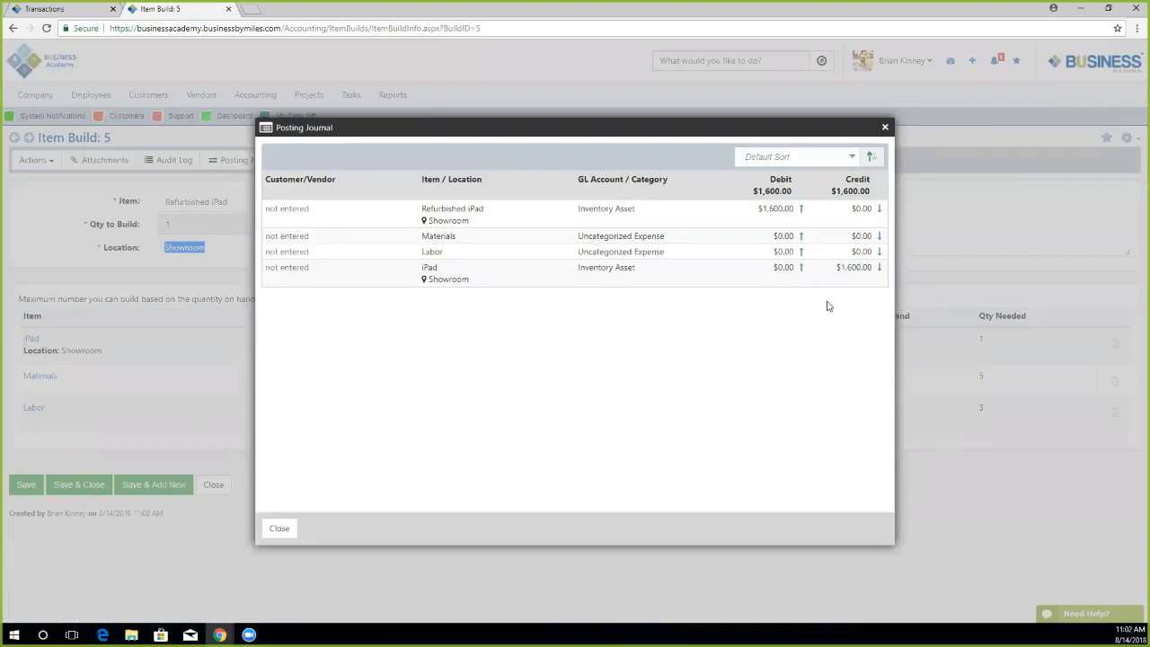
{"action": "left_click", "coordinate": [885, 130]}
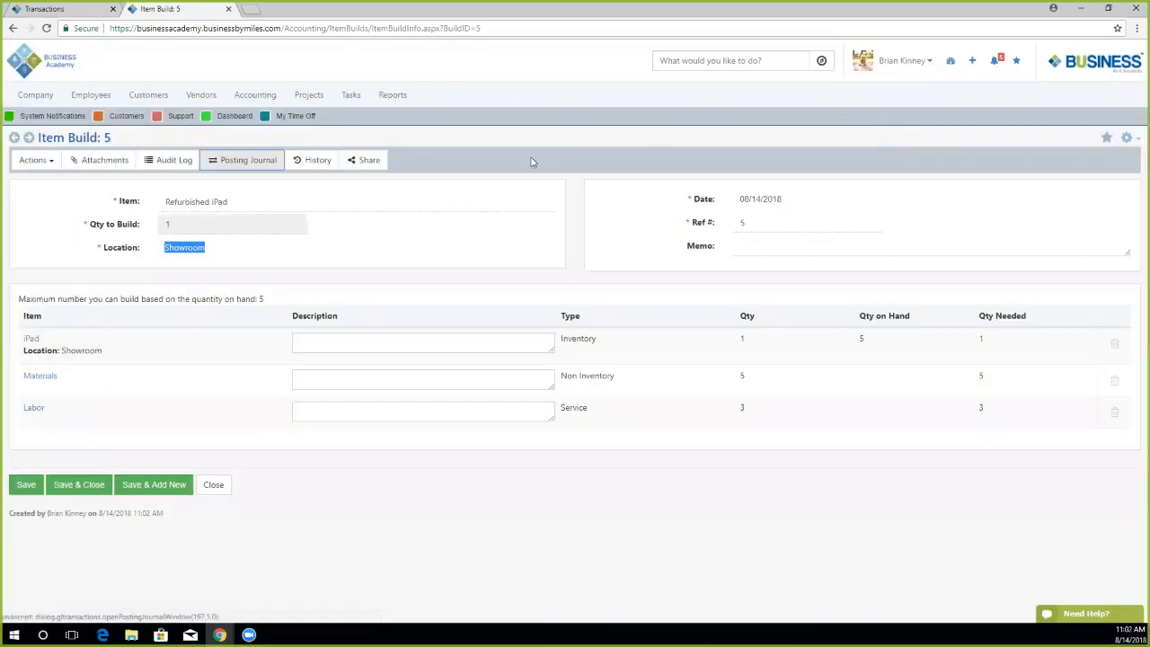
{"action": "left_click", "coordinate": [531, 160]}
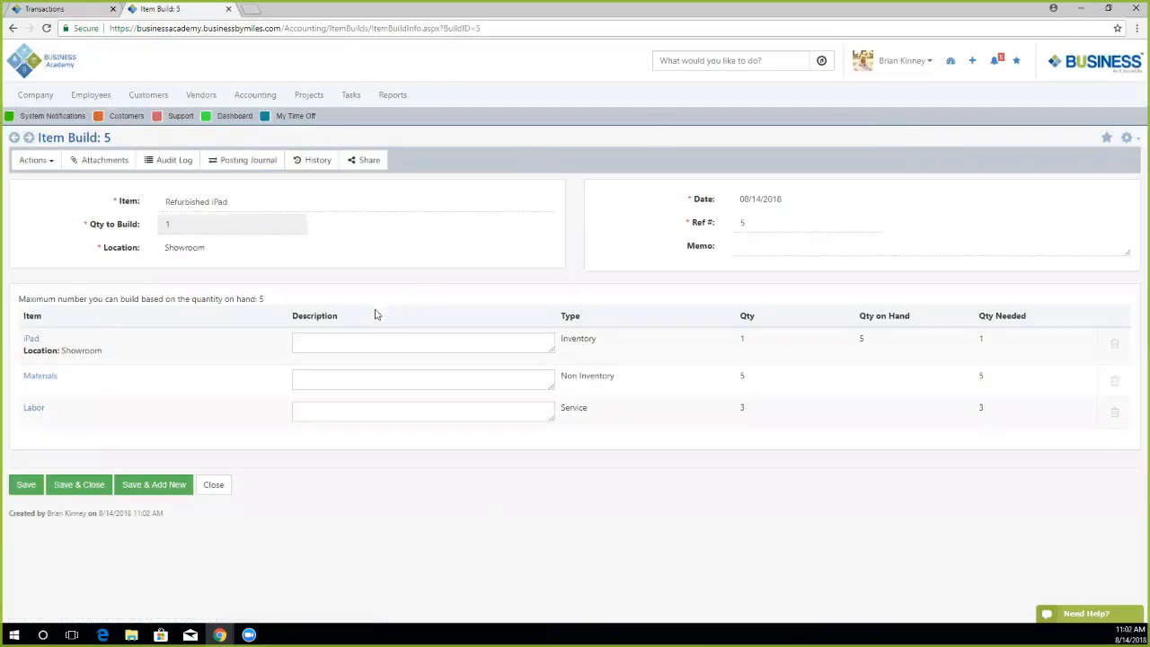
{"action": "left_click", "coordinate": [43, 163]}
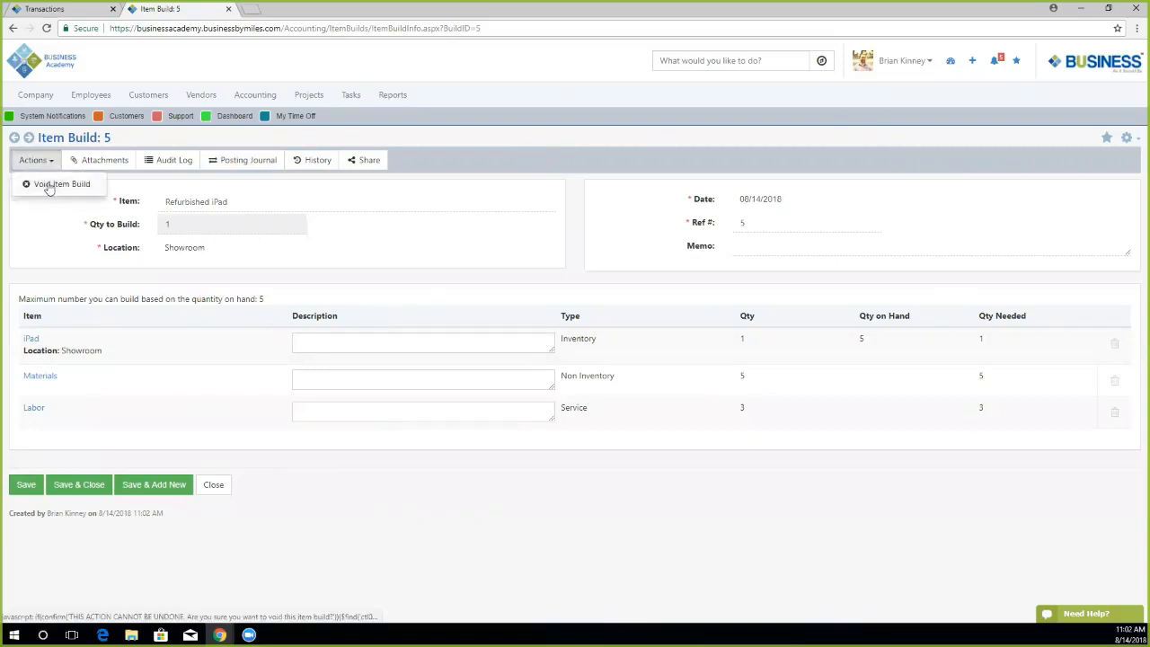
{"action": "left_click", "coordinate": [51, 242]}
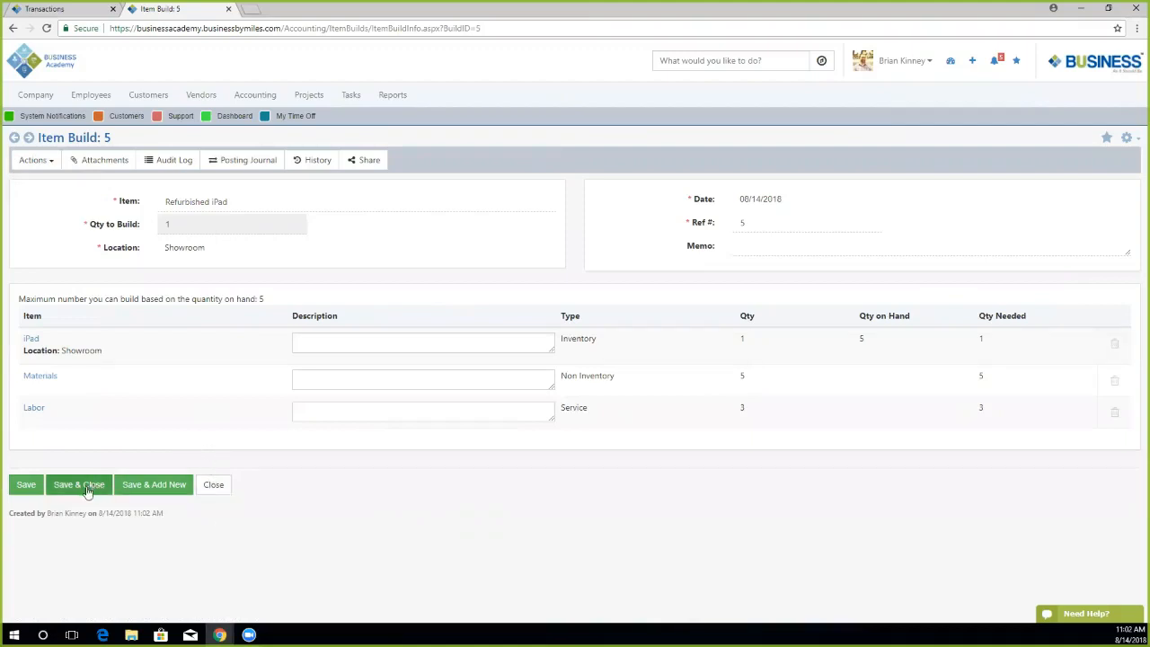
{"action": "left_click", "coordinate": [213, 485]}
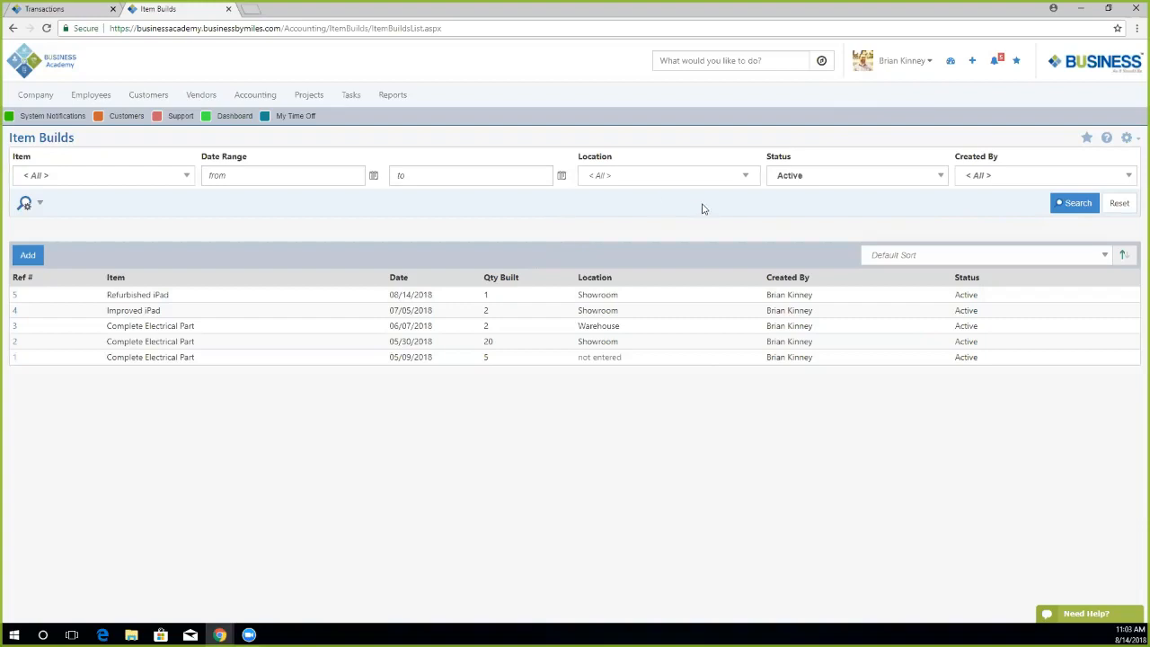
Open the inventory locations in the accounting settings and expand the Warehouse location to view its sub-locations.
{"action": "left_click", "coordinate": [36, 97]}
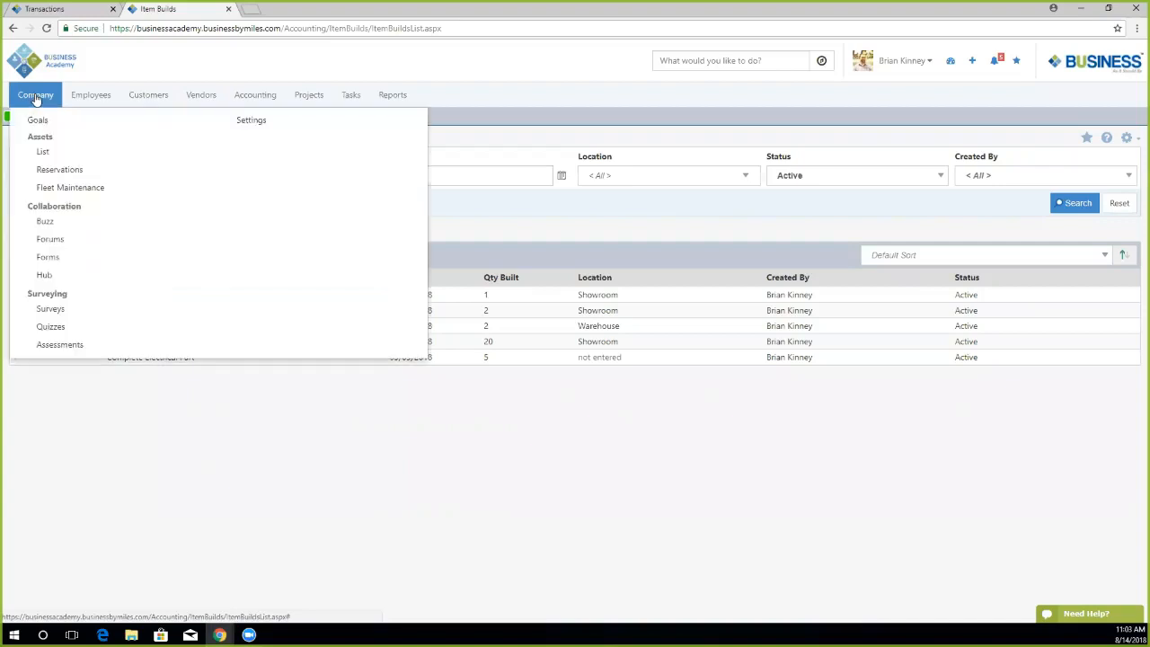
{"action": "left_click", "coordinate": [260, 123]}
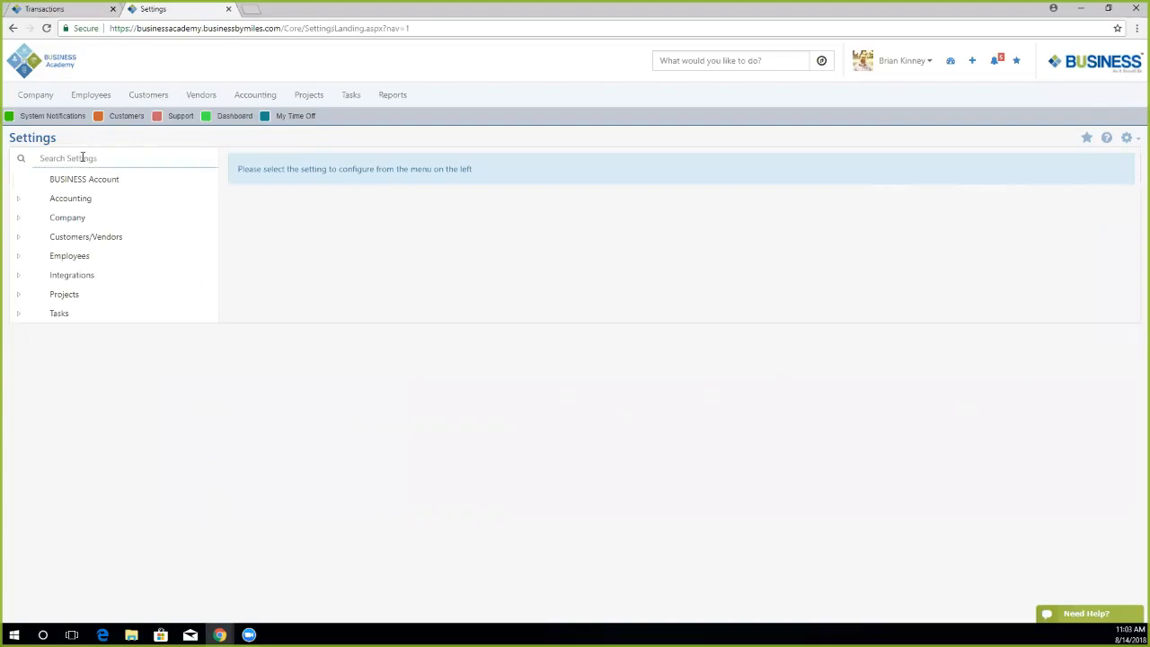
{"action": "left_click", "coordinate": [19, 200]}
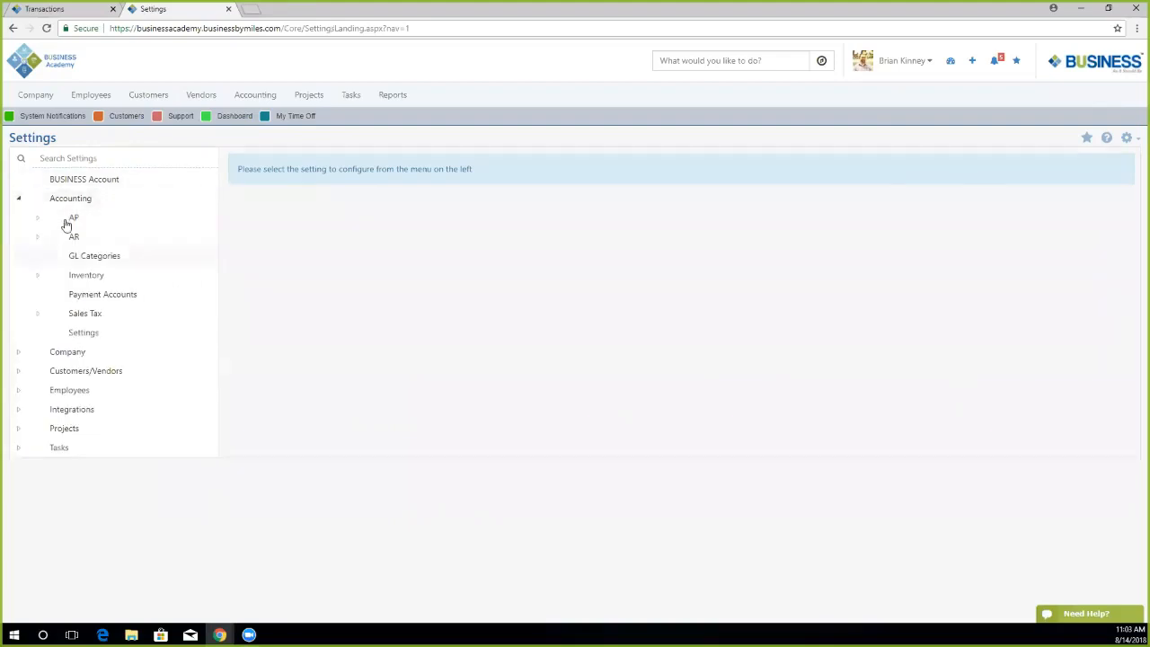
{"action": "left_click", "coordinate": [46, 277]}
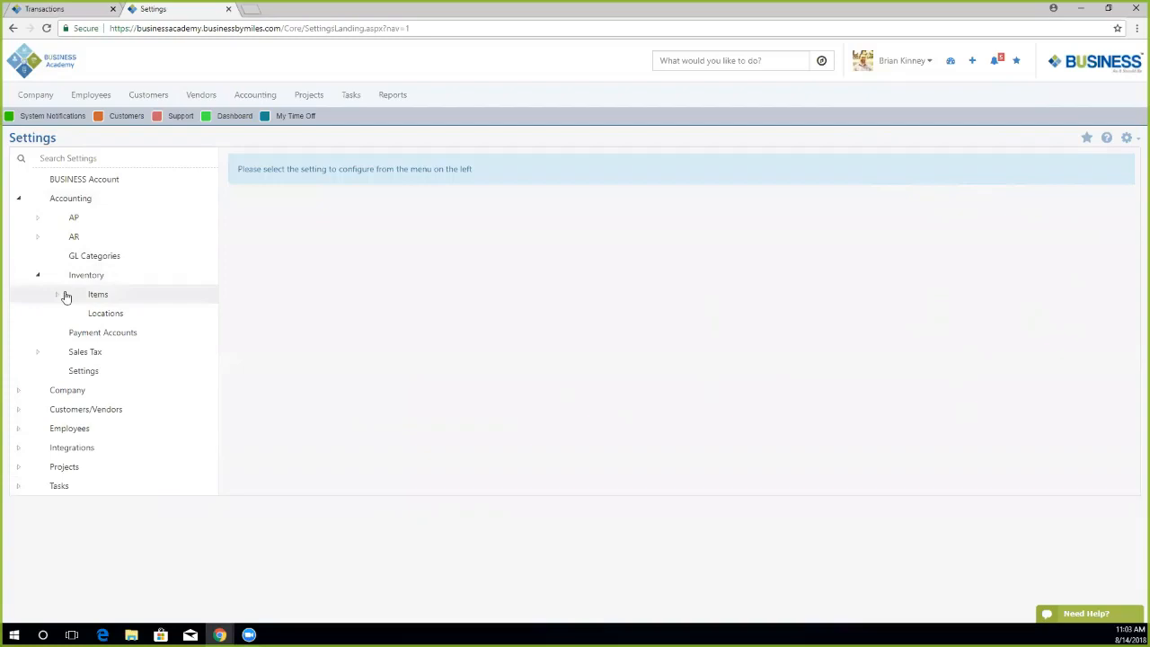
{"action": "left_click", "coordinate": [59, 297]}
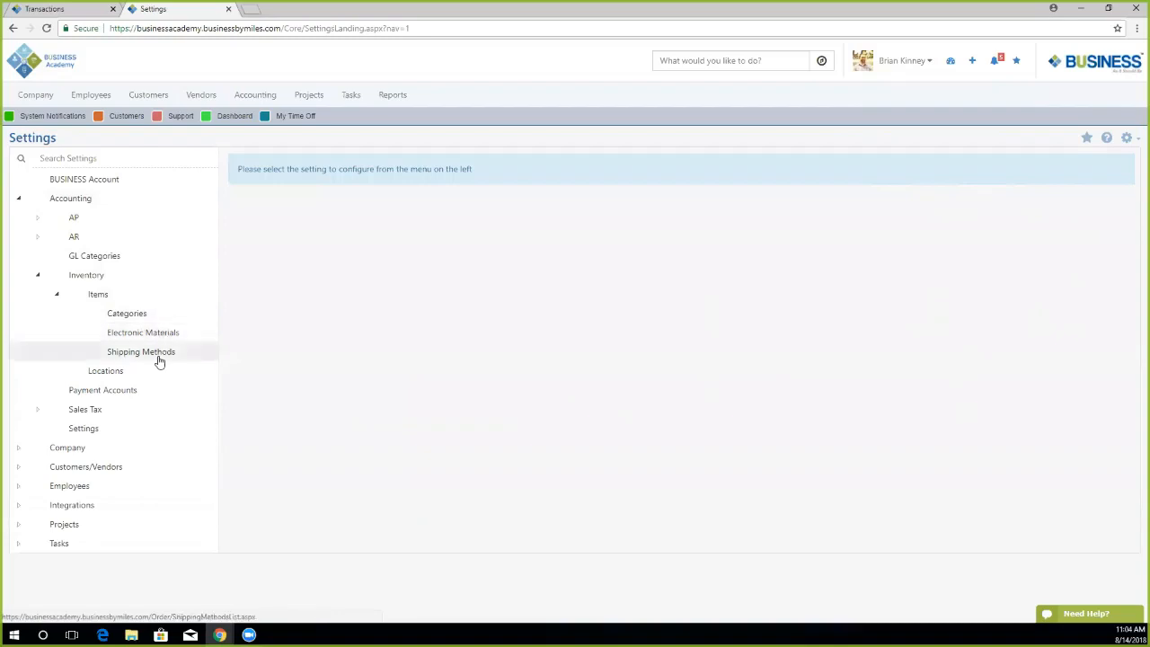
{"action": "left_click", "coordinate": [114, 374]}
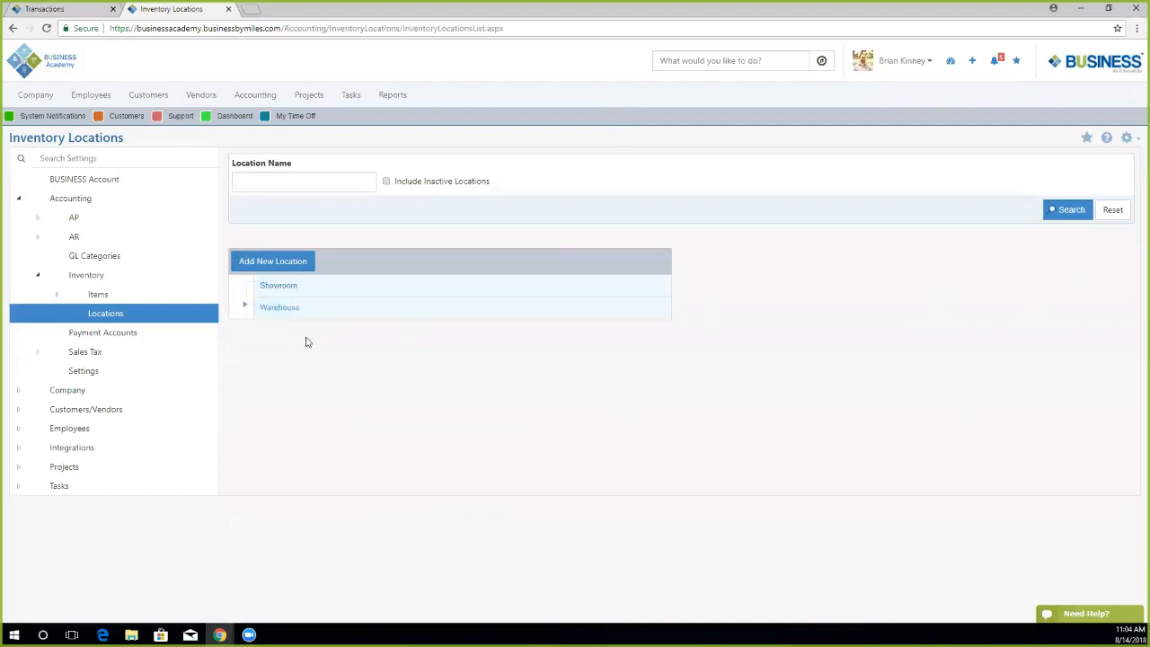
{"action": "left_click", "coordinate": [245, 306]}
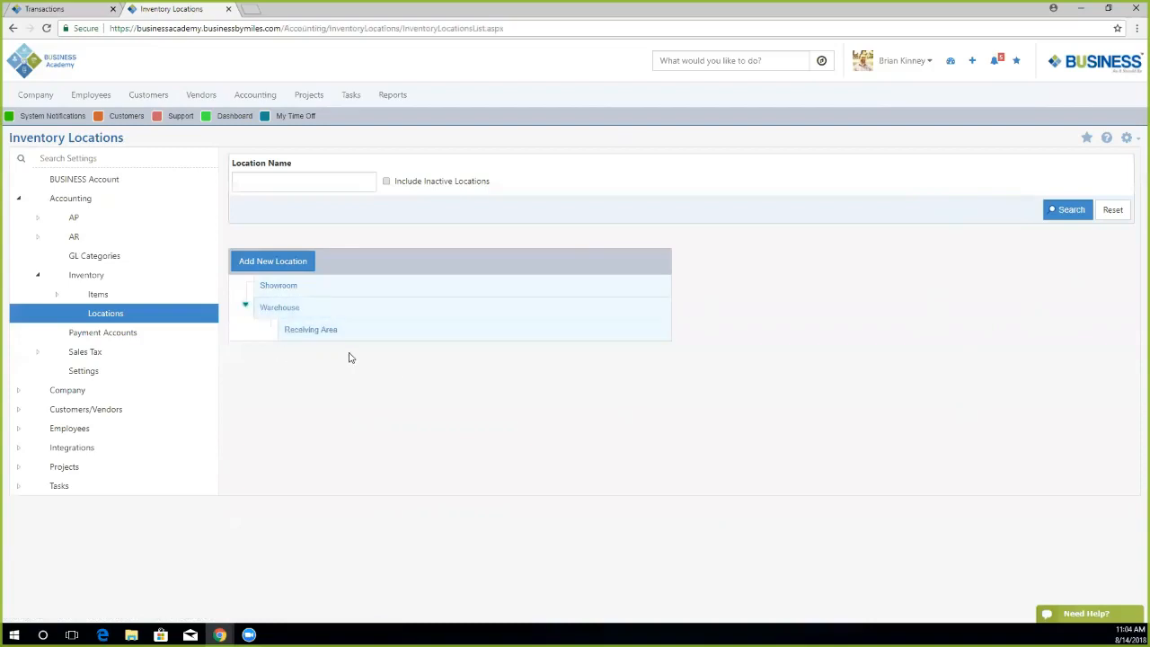
Review the Showroom location's name, parent location options and description, and close it without saving.
{"action": "left_click", "coordinate": [280, 286]}
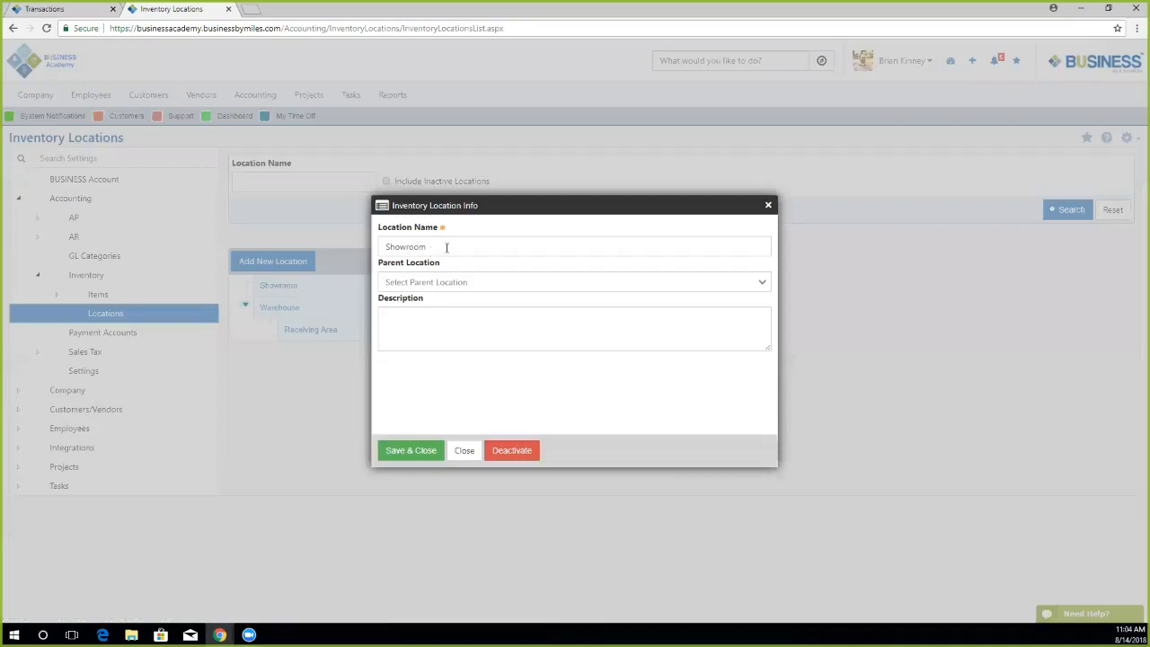
{"action": "left_click", "coordinate": [446, 247]}
{"action": "left_click", "coordinate": [468, 231]}
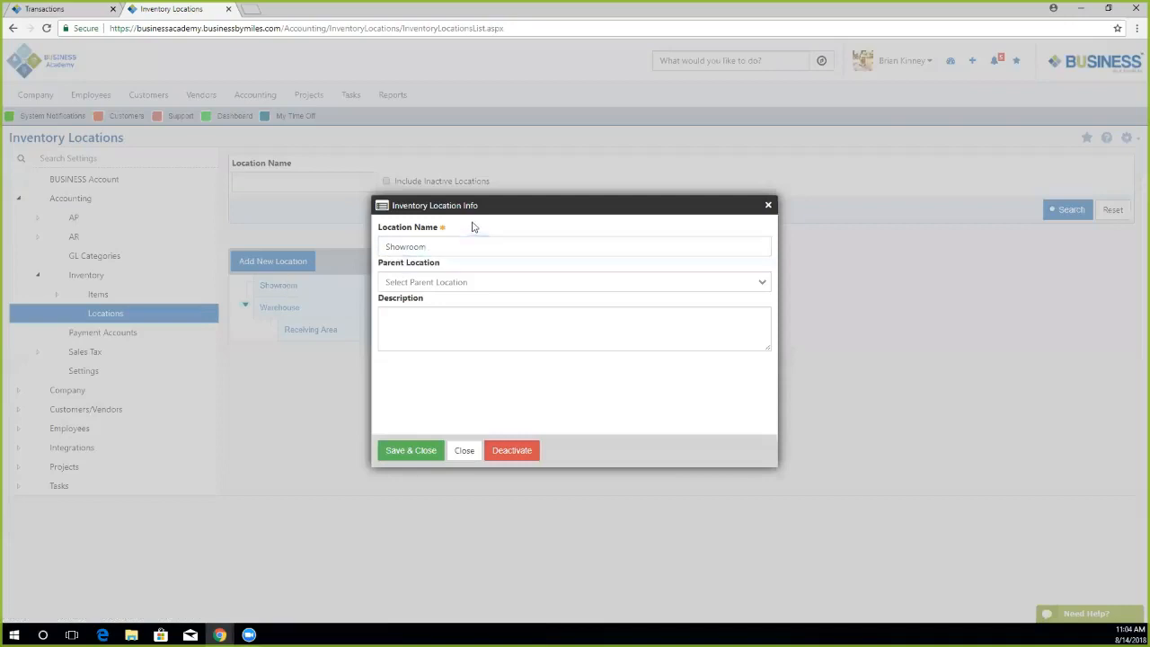
{"action": "left_click", "coordinate": [430, 282]}
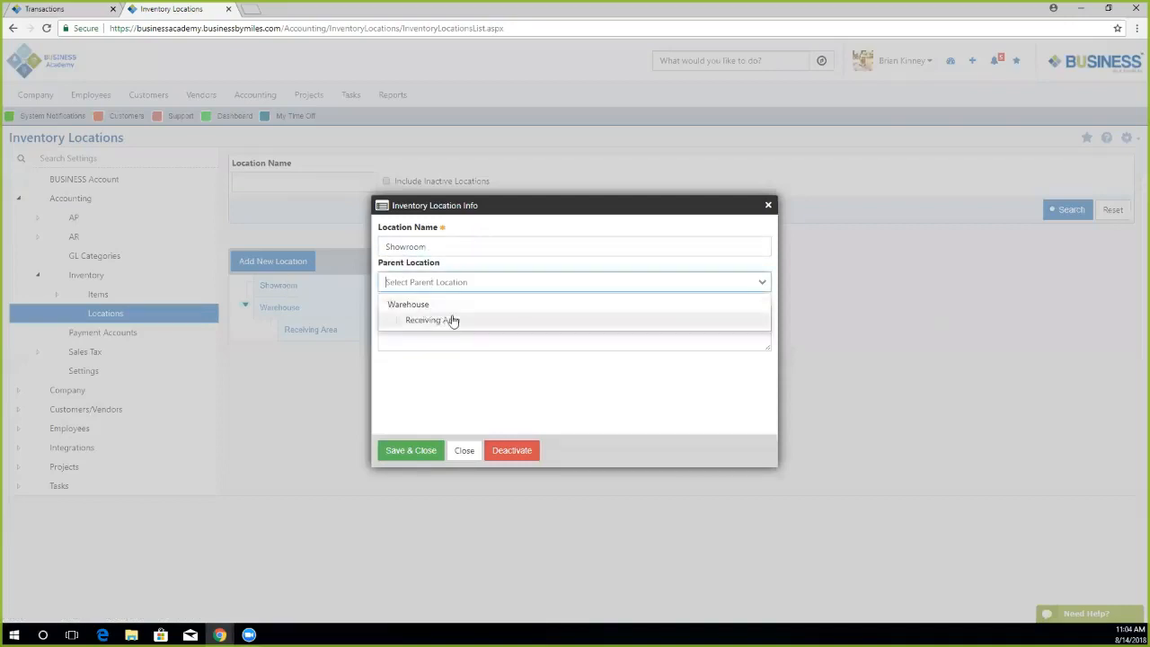
{"action": "left_click", "coordinate": [491, 228]}
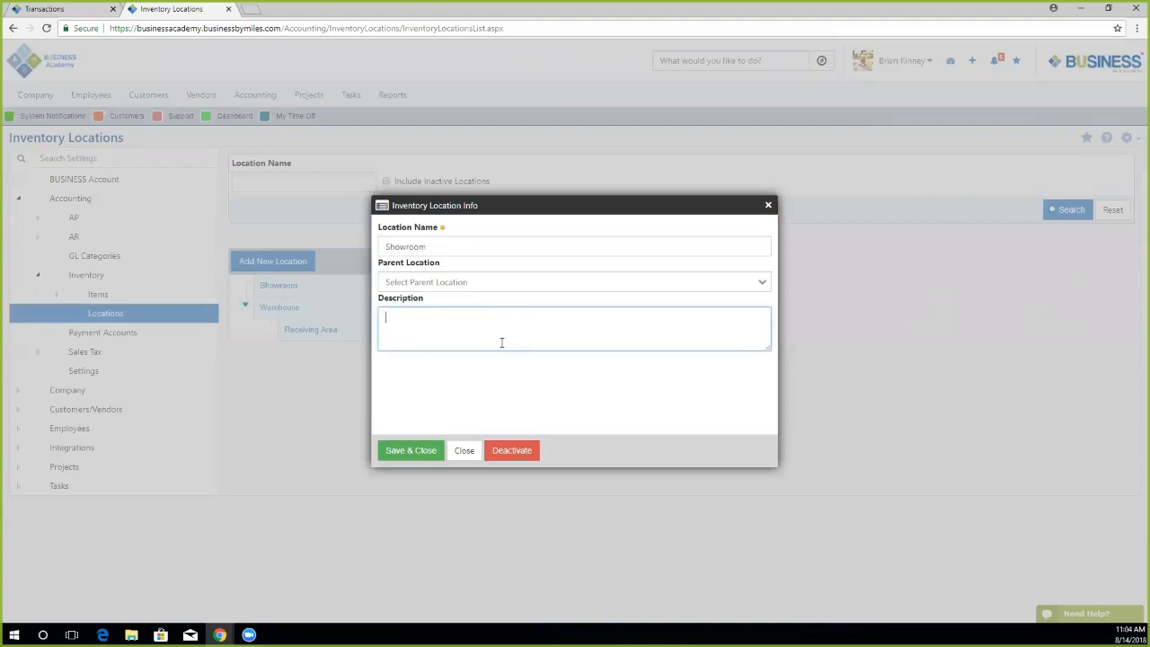
{"action": "left_click", "coordinate": [460, 450]}
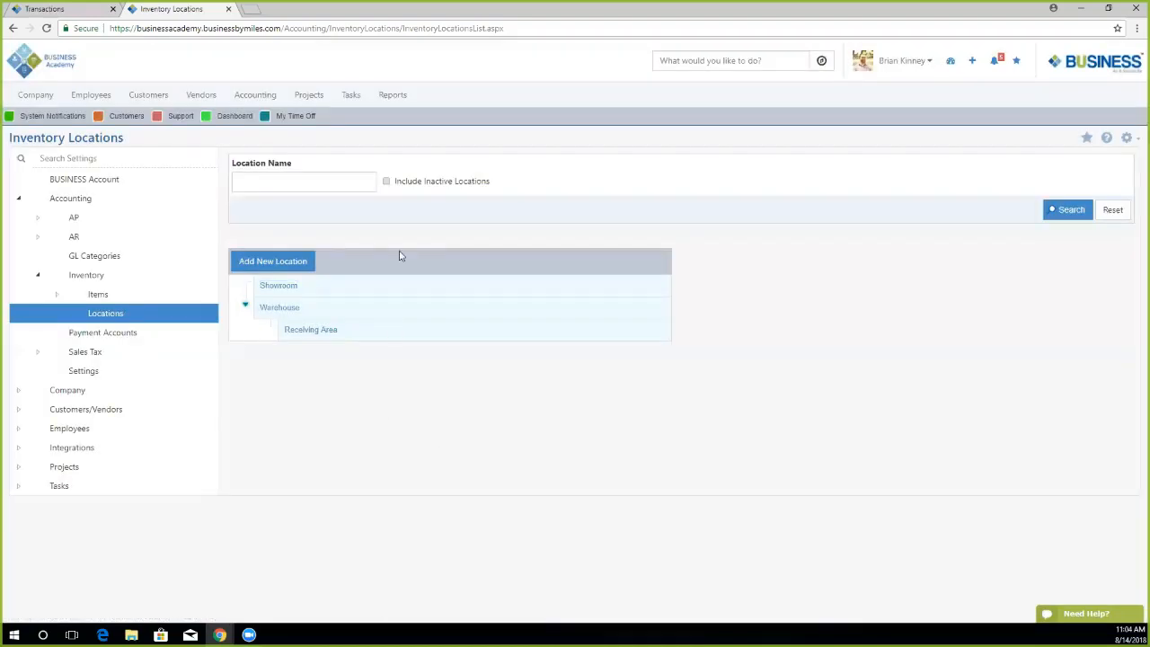
Examine the blank form for a new inventory location, including its parent location choices, and close it without saving.
{"action": "left_click", "coordinate": [277, 272]}
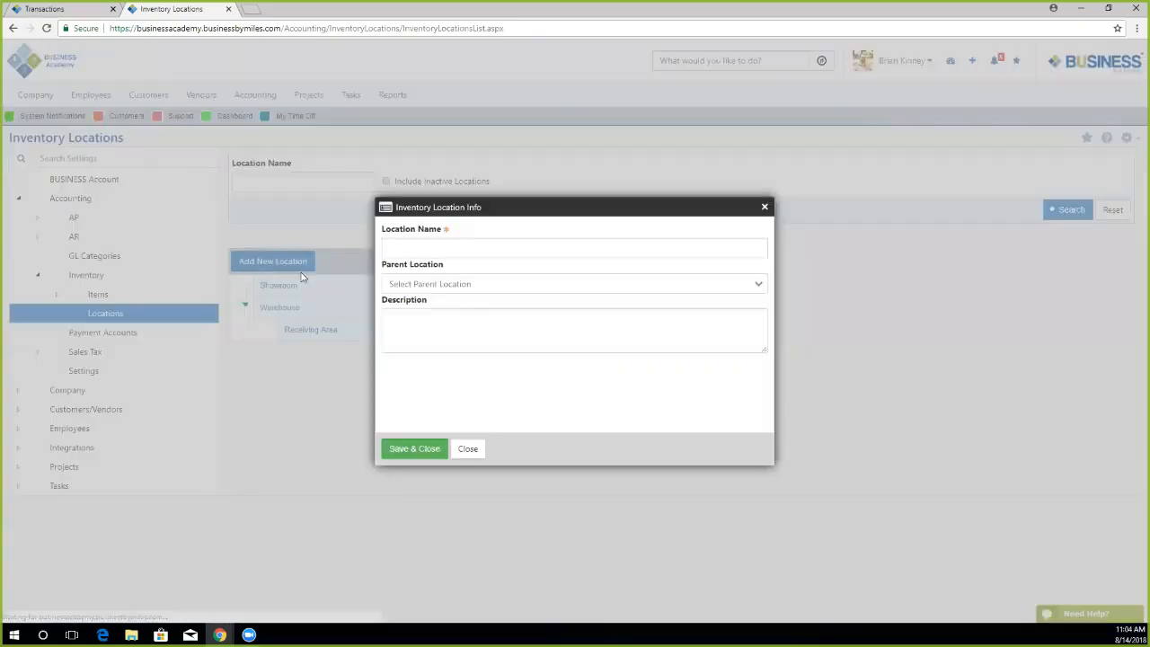
{"action": "left_click", "coordinate": [466, 250]}
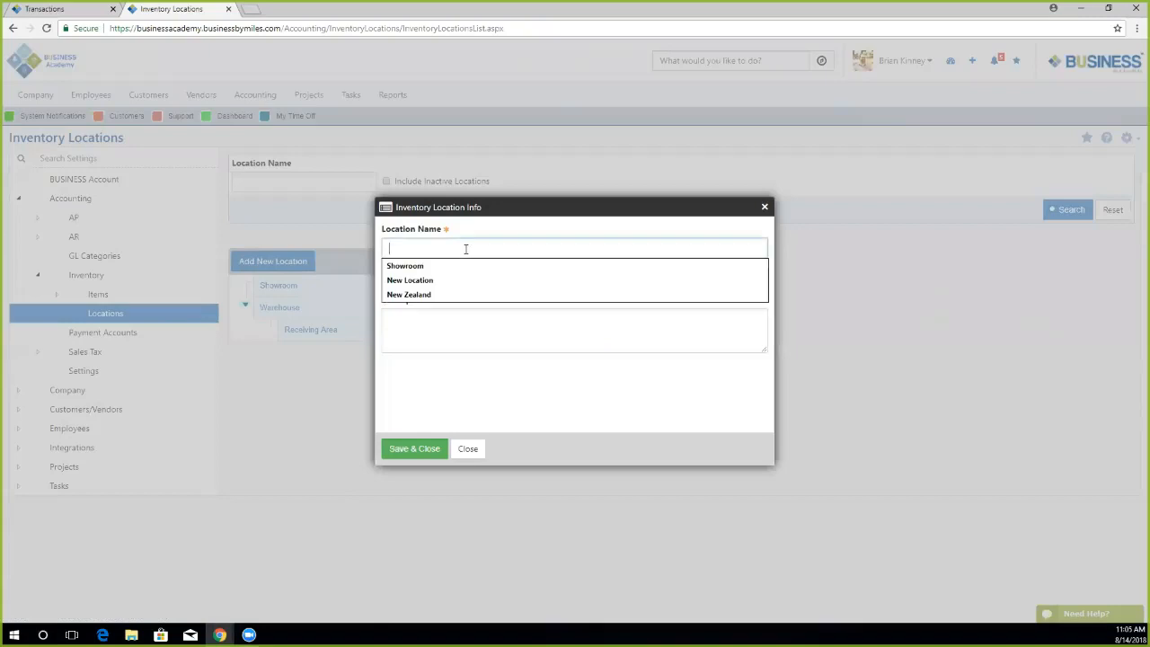
{"action": "left_click", "coordinate": [521, 229]}
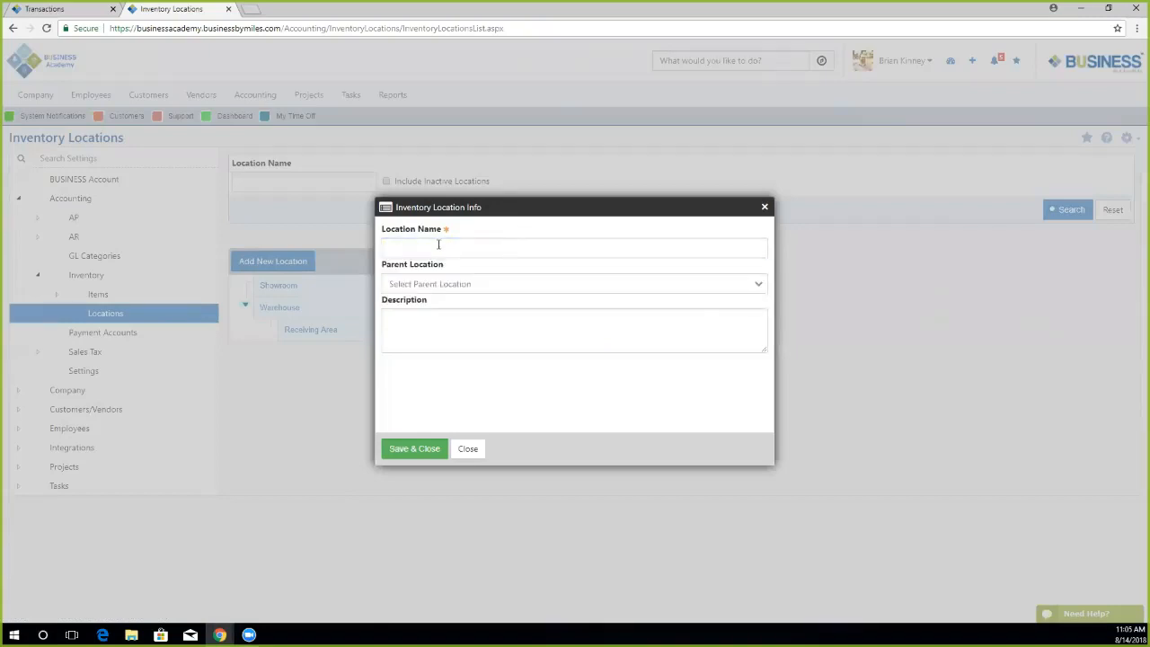
{"action": "left_click", "coordinate": [480, 284]}
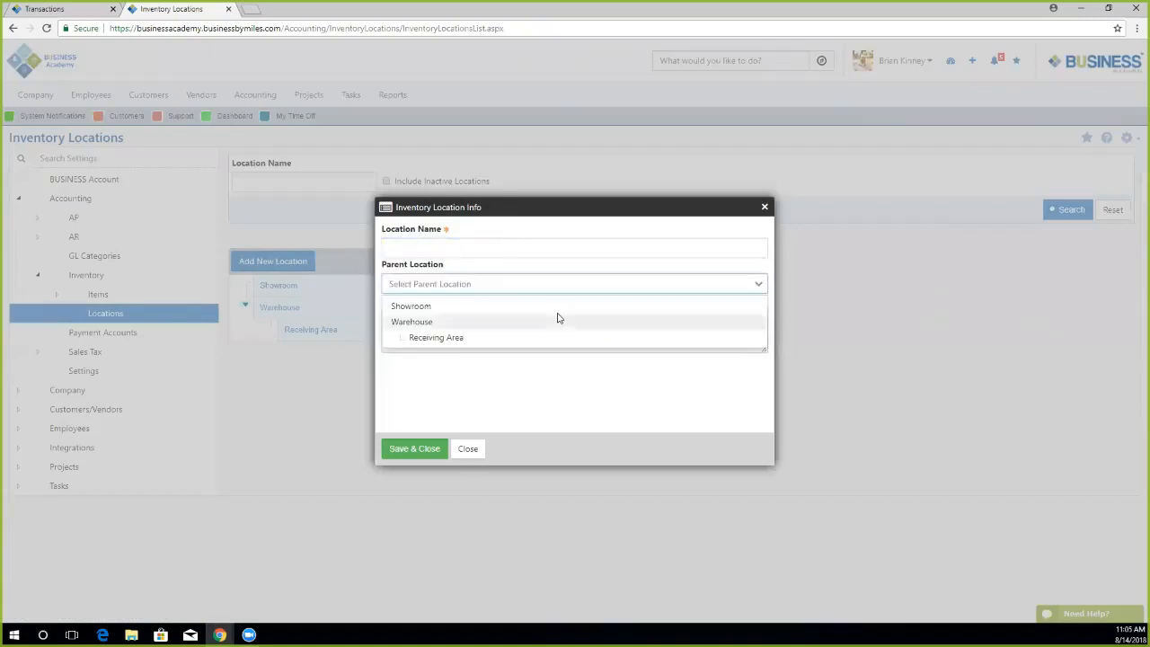
{"action": "left_click", "coordinate": [537, 396]}
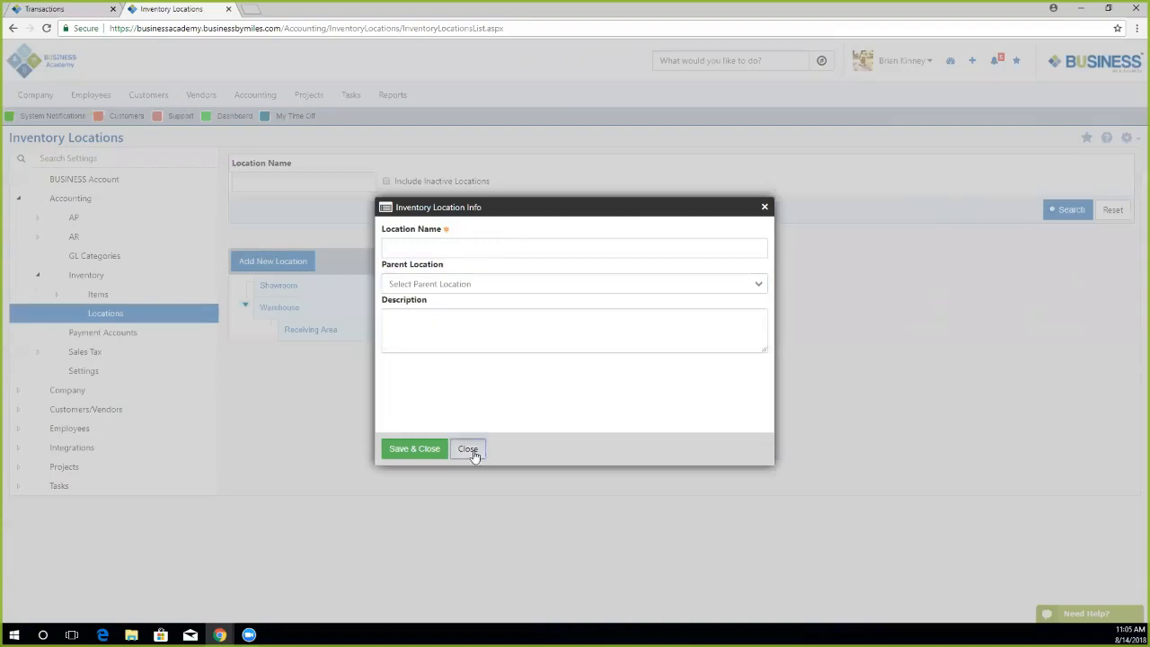
{"action": "left_click", "coordinate": [472, 449]}
Search the inventory locations with inactive locations included.
{"action": "left_click", "coordinate": [278, 181]}
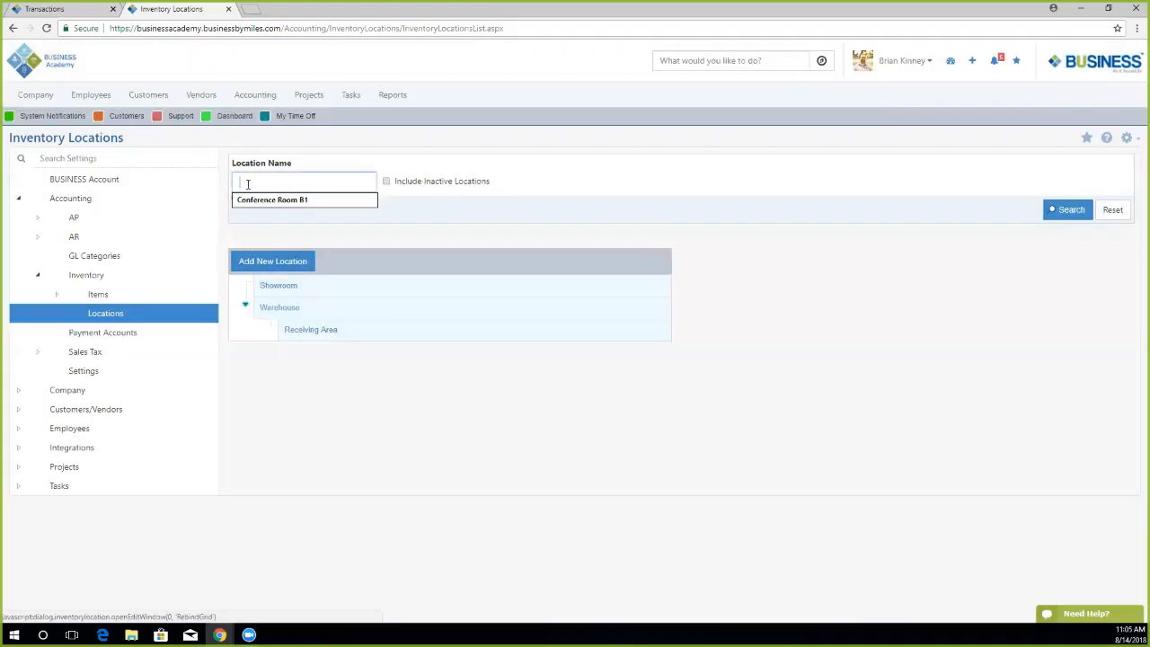
{"action": "left_click", "coordinate": [420, 224]}
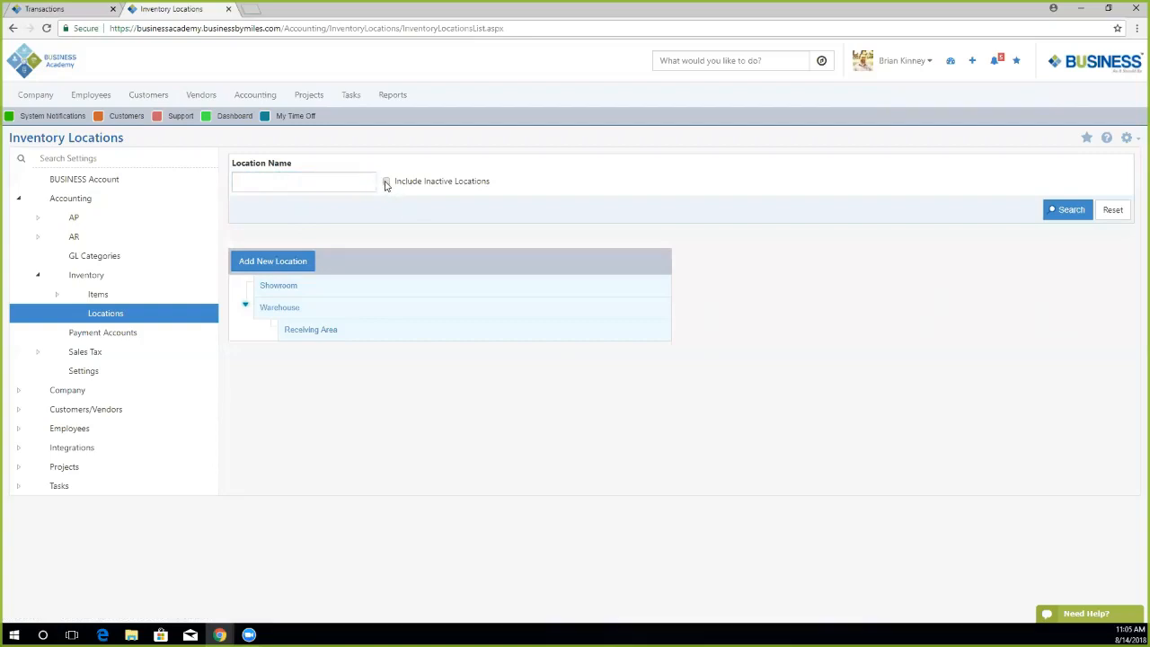
{"action": "left_click", "coordinate": [386, 182]}
{"action": "left_click", "coordinate": [1049, 215]}
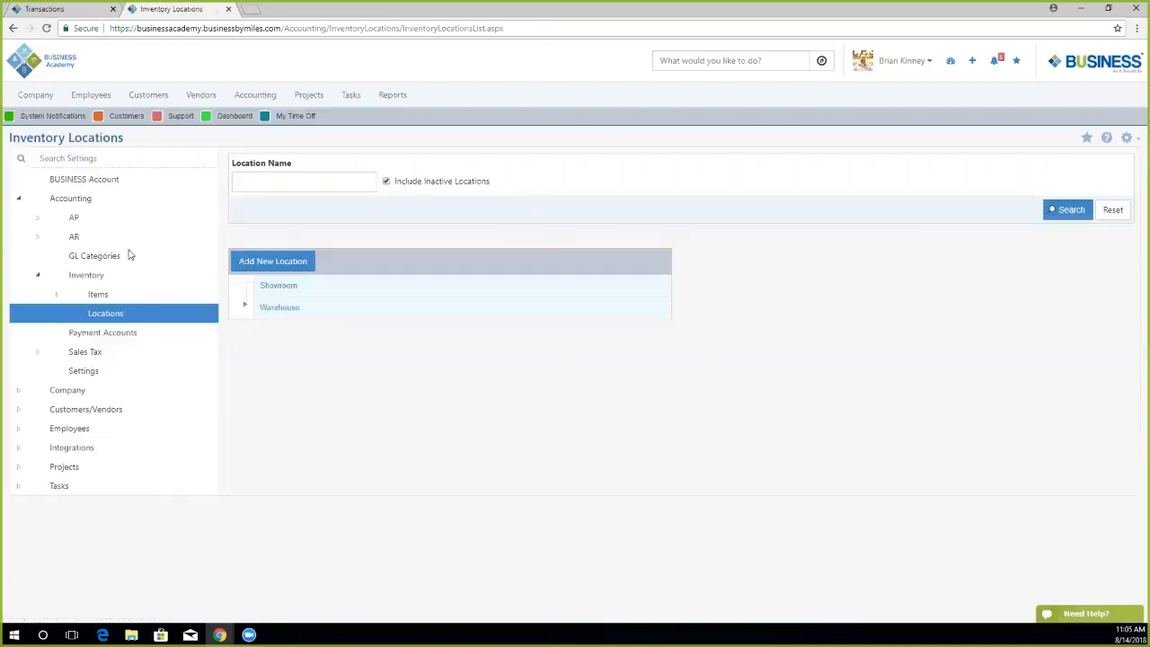
Open the inventory item categories settings and expand the Labor, Materials, Parts and Office Supplies categories to view their subcategories.
{"action": "left_click", "coordinate": [55, 294]}
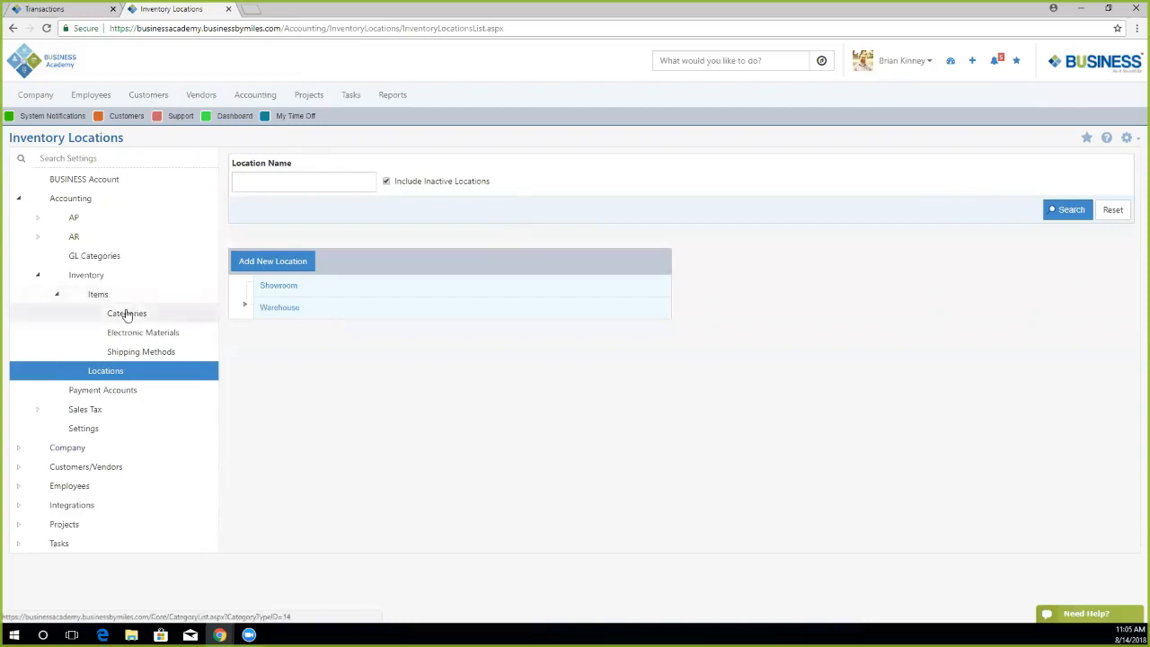
{"action": "left_click", "coordinate": [124, 317]}
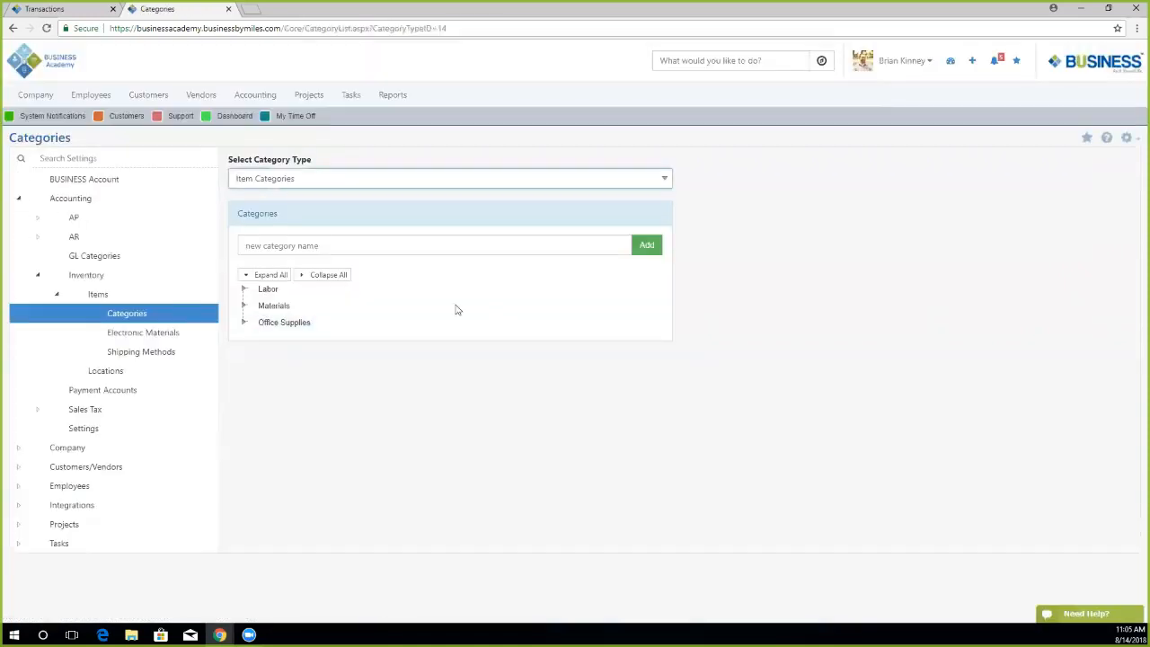
{"action": "left_click", "coordinate": [274, 249]}
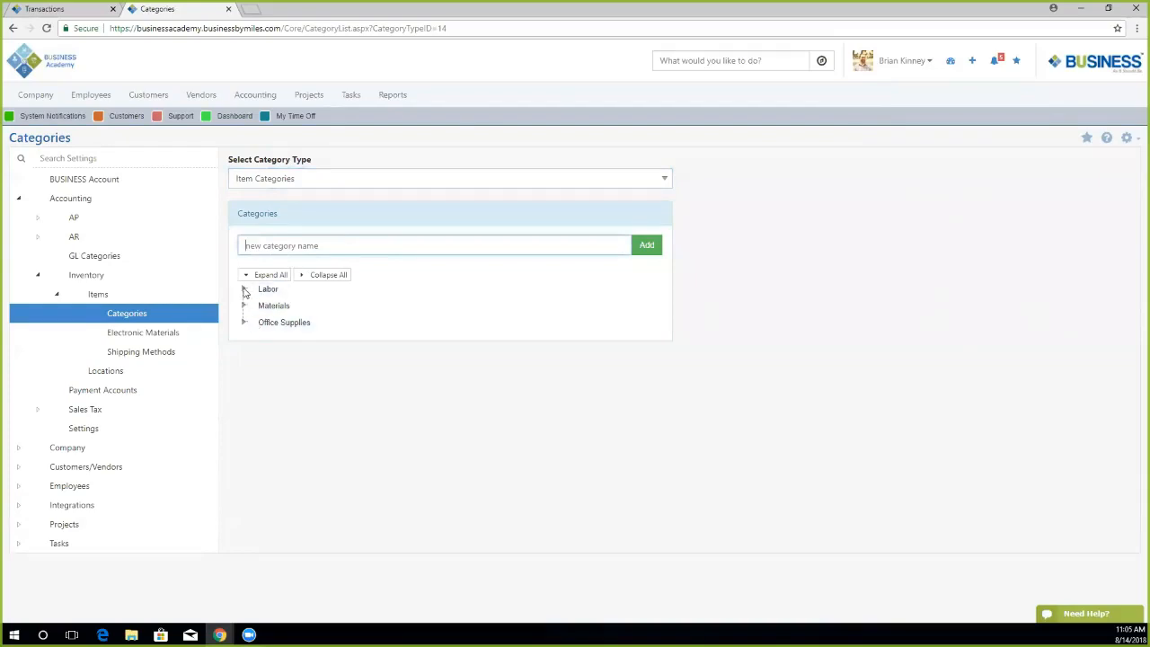
{"action": "left_click", "coordinate": [243, 289]}
{"action": "left_click", "coordinate": [244, 322]}
{"action": "left_click", "coordinate": [245, 356]}
{"action": "left_click", "coordinate": [257, 340]}
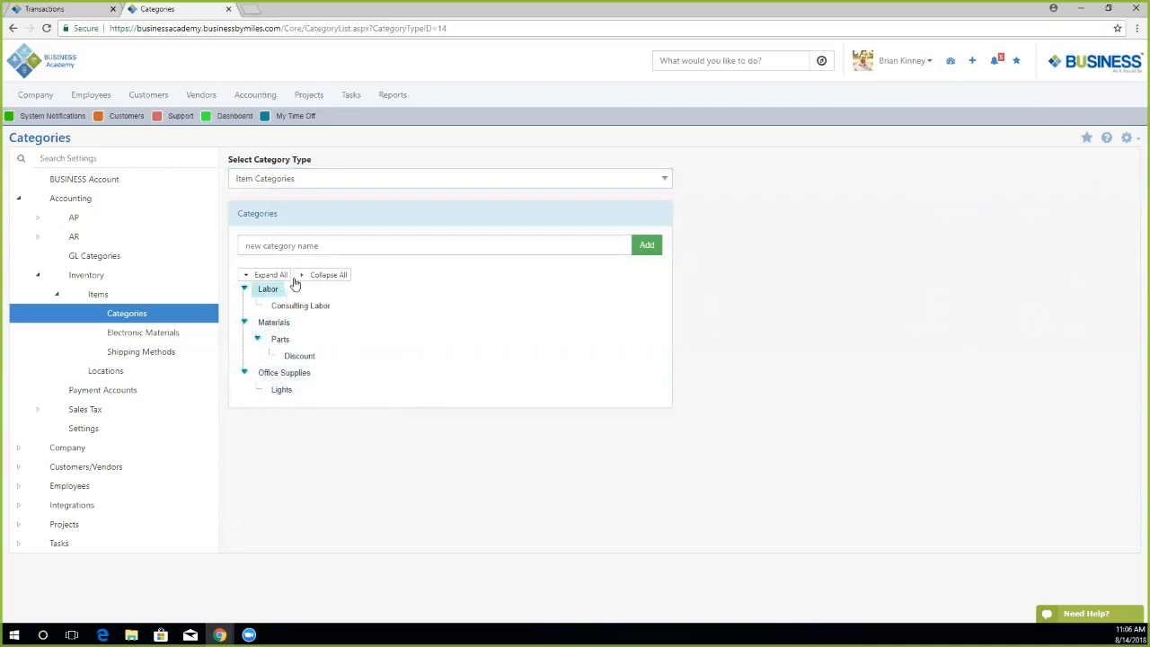
Add an item category named Cleaning Supplies and nest it under Office Supplies.
{"action": "left_click", "coordinate": [290, 245]}
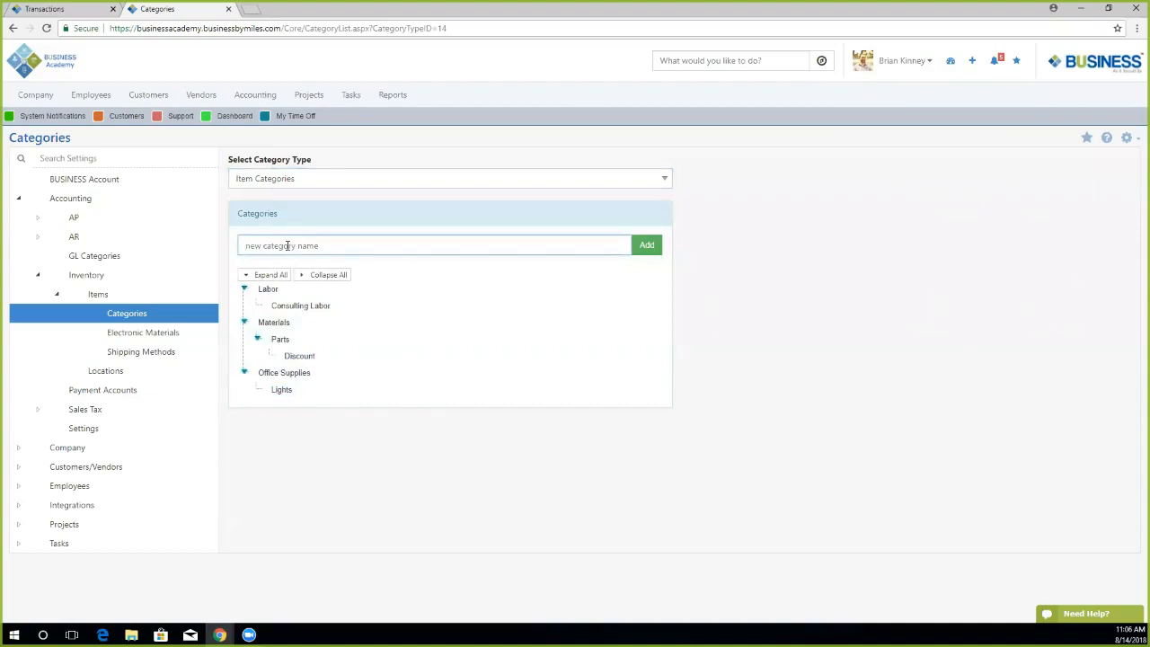
{"action": "type", "text": "Cleaning Supplies"}
{"action": "left_click", "coordinate": [646, 245]}
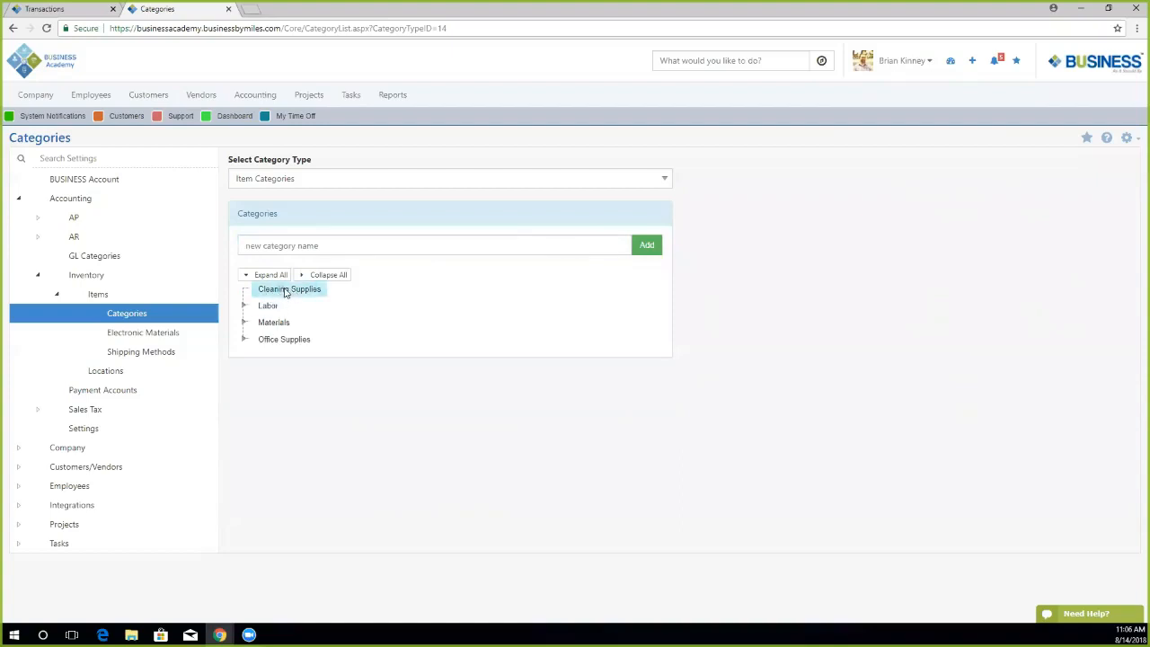
{"action": "left_click_drag", "start_coordinate": [288, 294], "coordinate": [282, 361]}
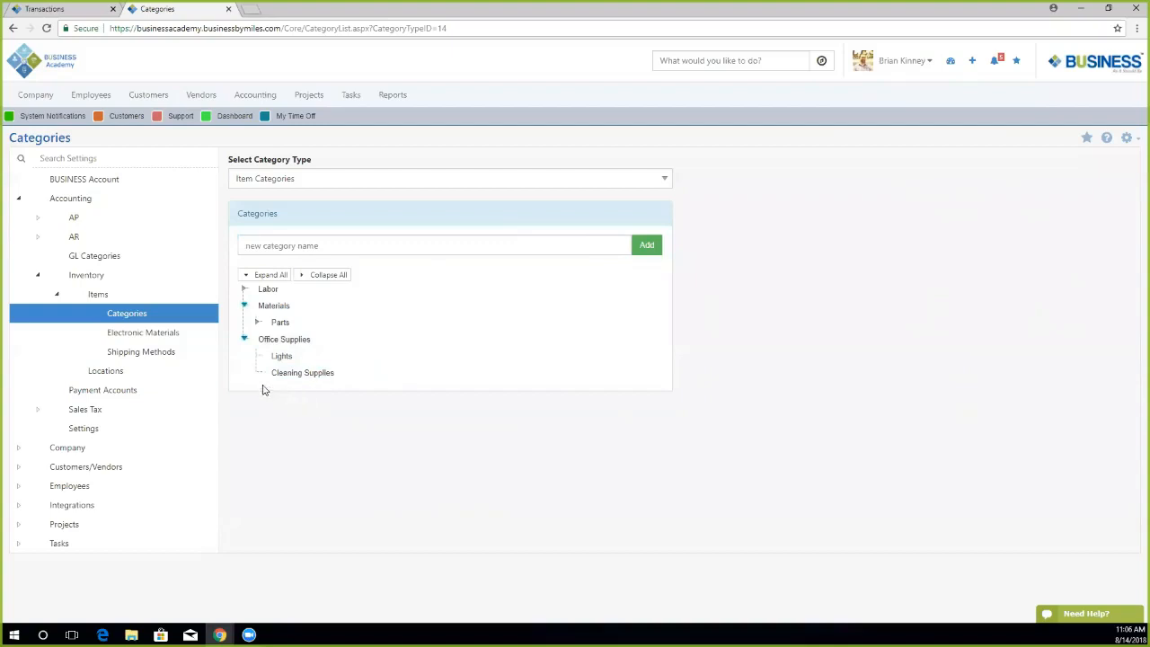
Collapse Office Supplies and Materials, expand the whole category tree to review it, and collapse it all again.
{"action": "left_click", "coordinate": [243, 340]}
{"action": "left_click", "coordinate": [243, 306]}
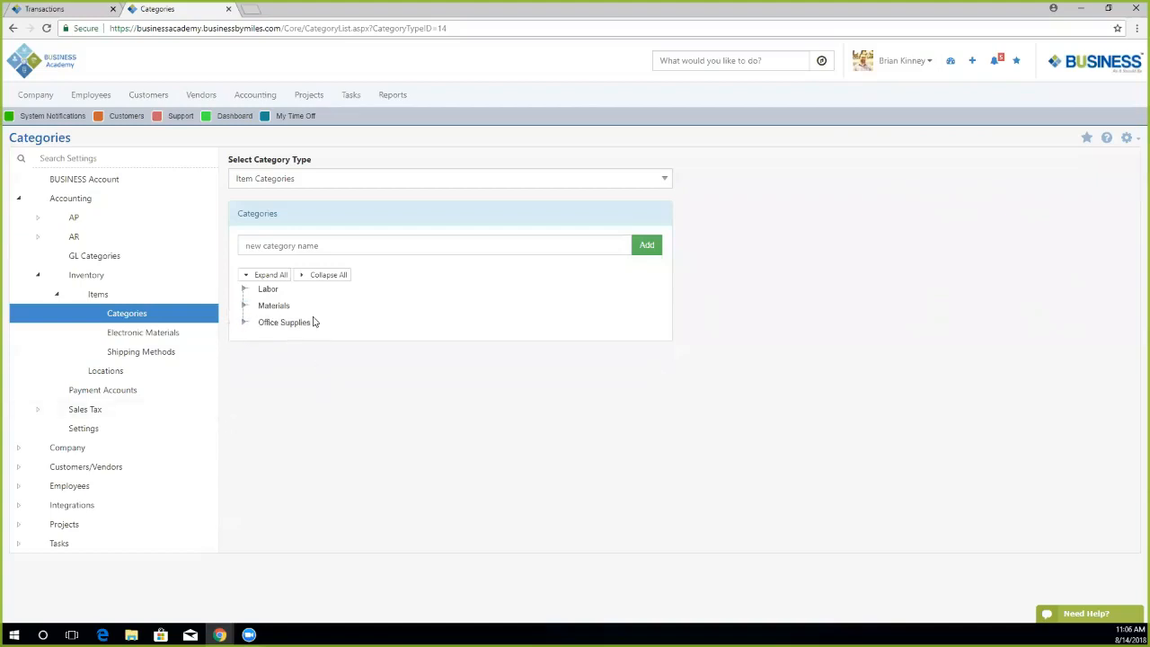
{"action": "left_click", "coordinate": [267, 279]}
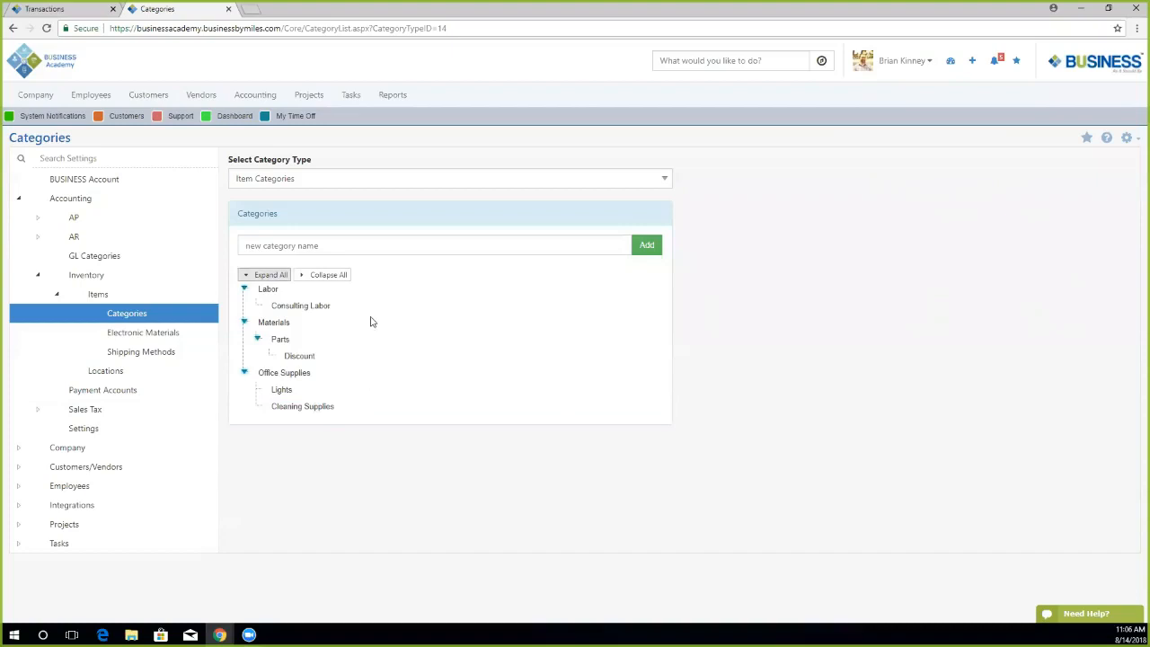
{"action": "left_click", "coordinate": [325, 276]}
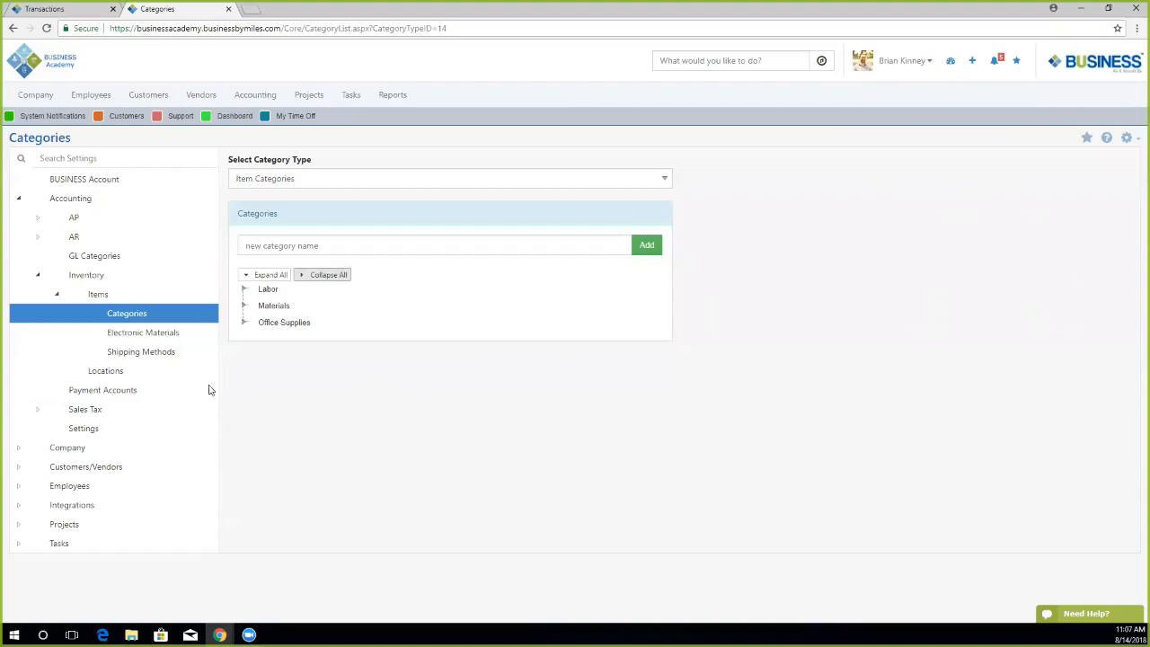
Open the shipping methods settings, view the UPS method in edit mode, and cancel without changes.
{"action": "left_click", "coordinate": [140, 353]}
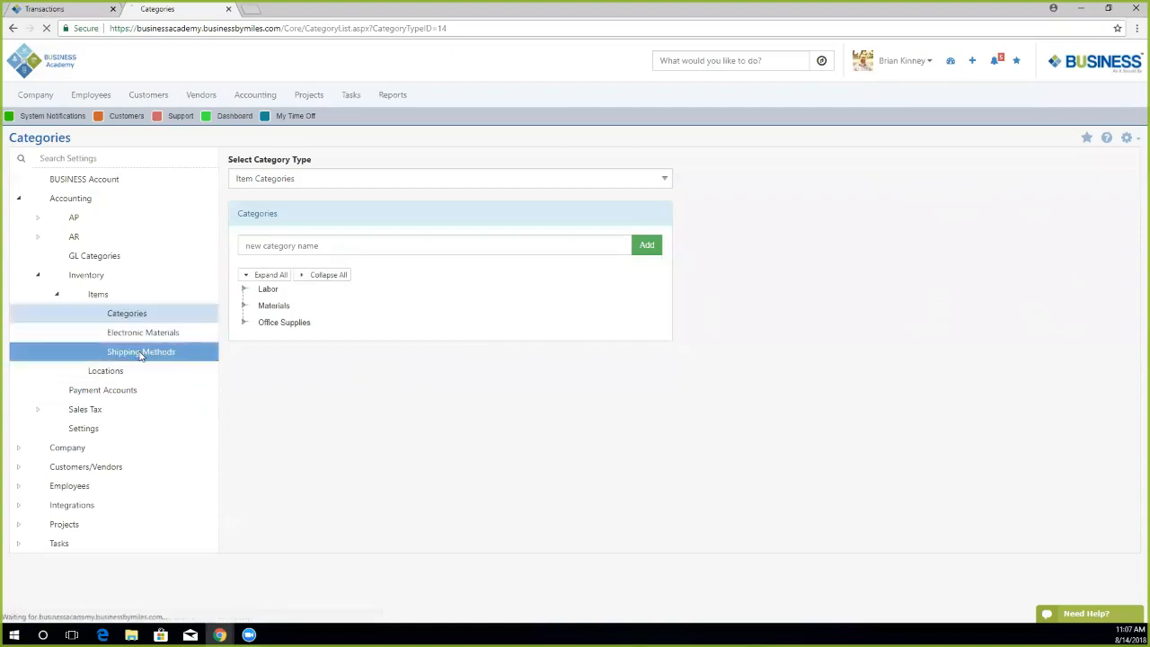
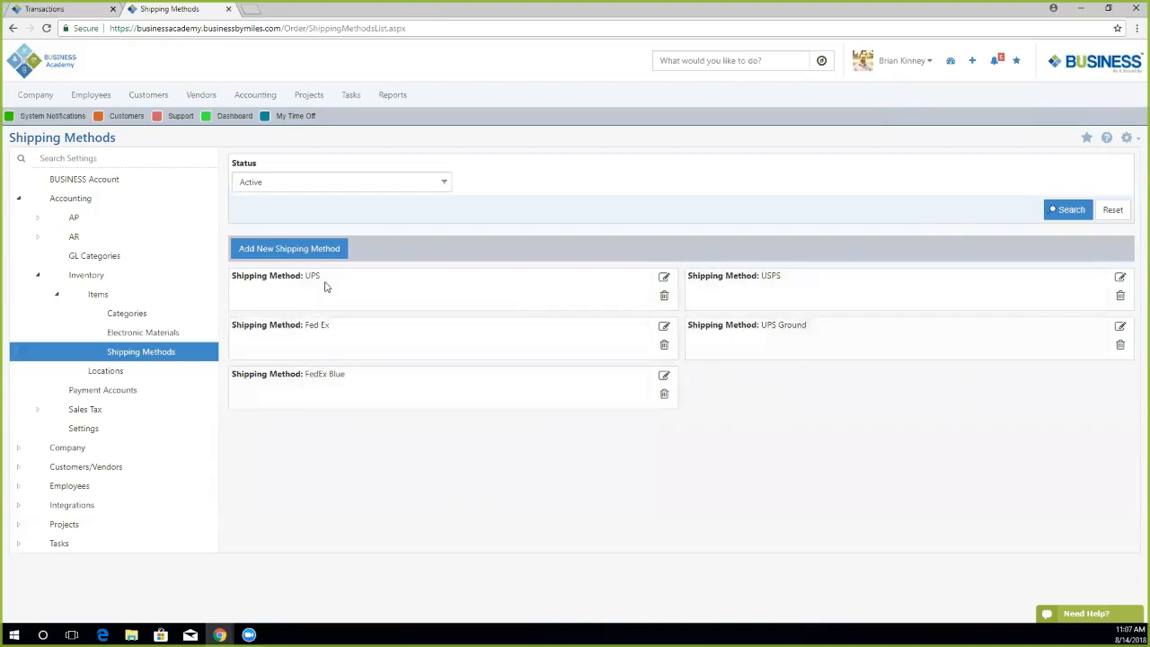
{"action": "left_click", "coordinate": [665, 280]}
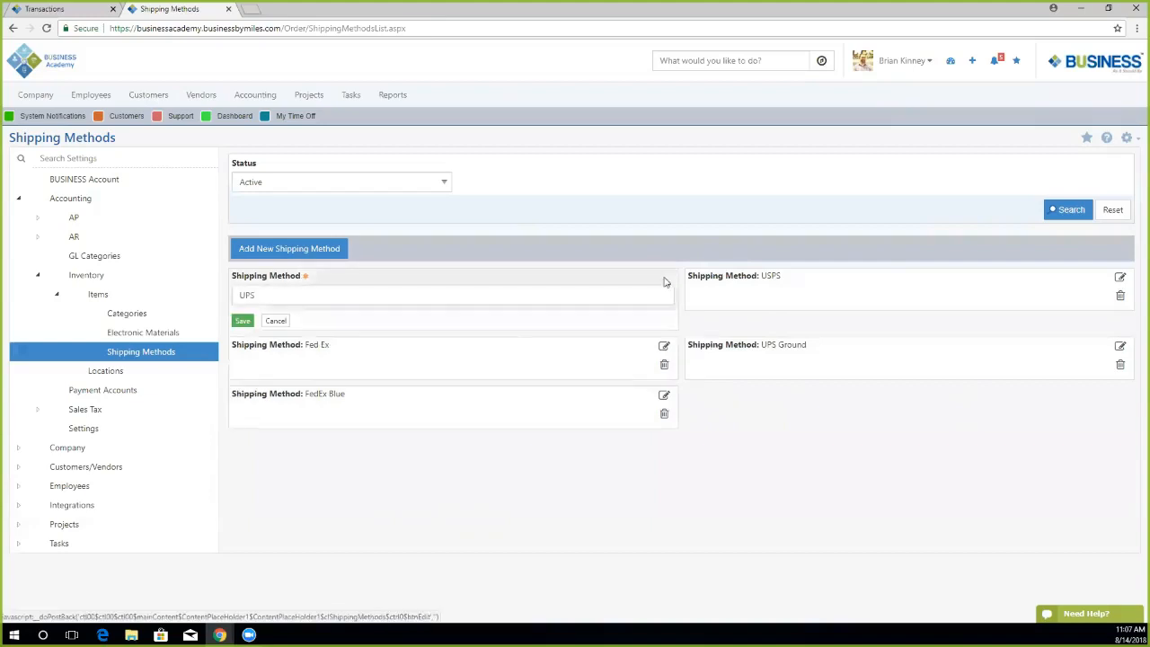
{"action": "left_click", "coordinate": [273, 292]}
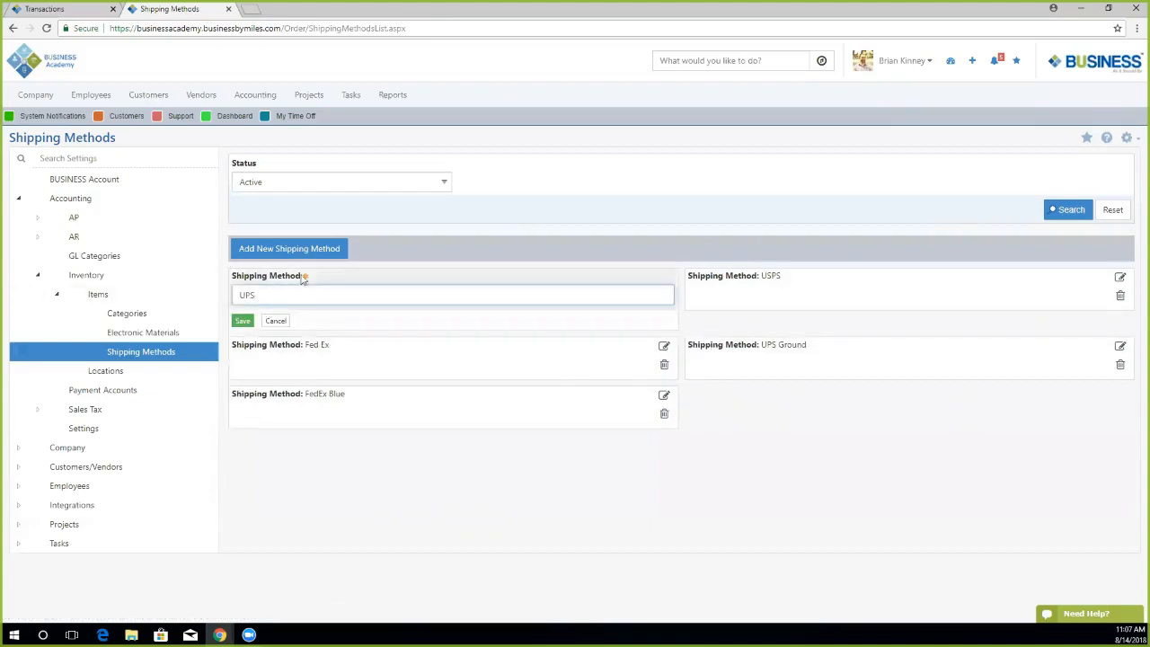
{"action": "left_click", "coordinate": [282, 321]}
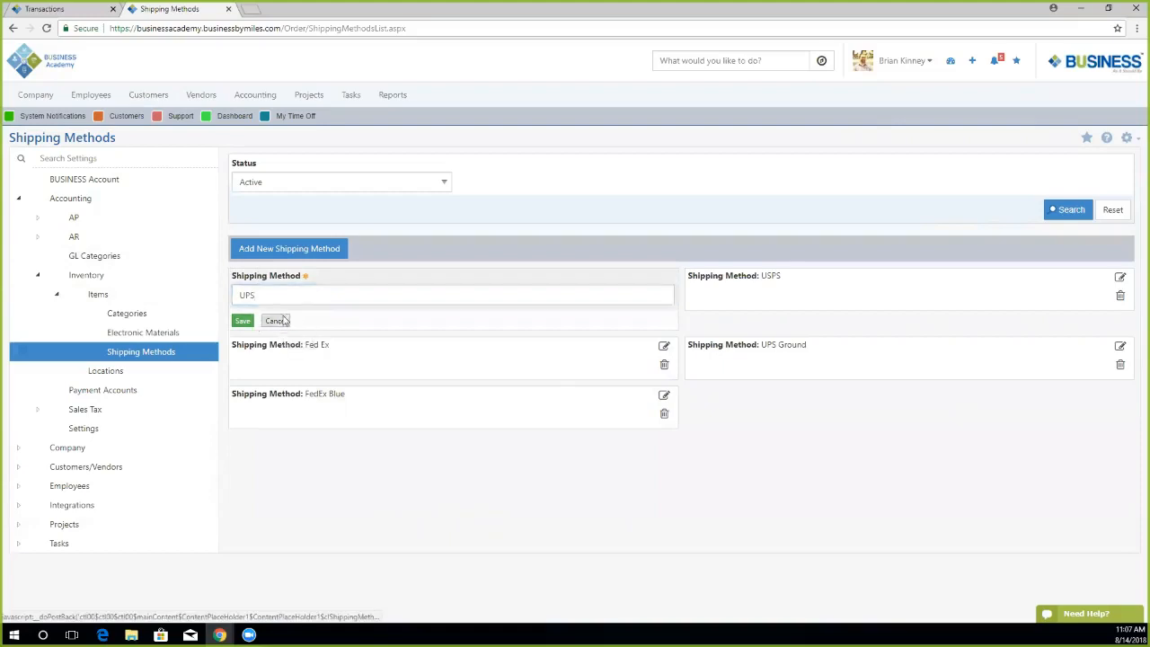
Open a blank entry for a new shipping method to view its field, and cancel without adding one.
{"action": "left_click", "coordinate": [297, 252]}
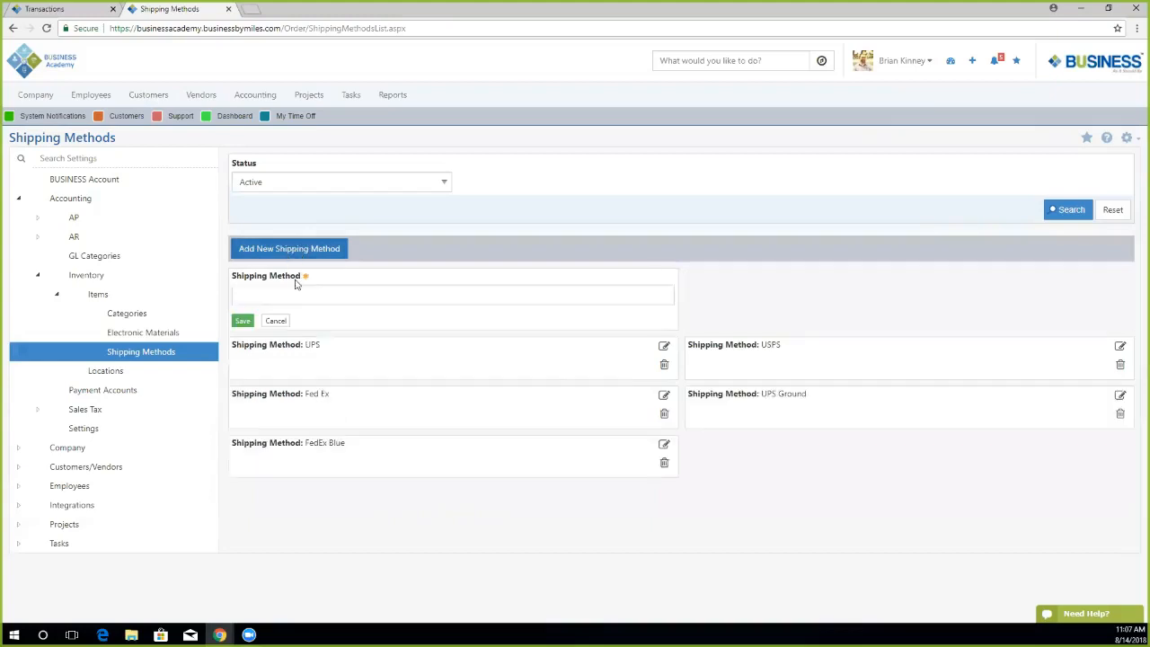
{"action": "left_click", "coordinate": [282, 291]}
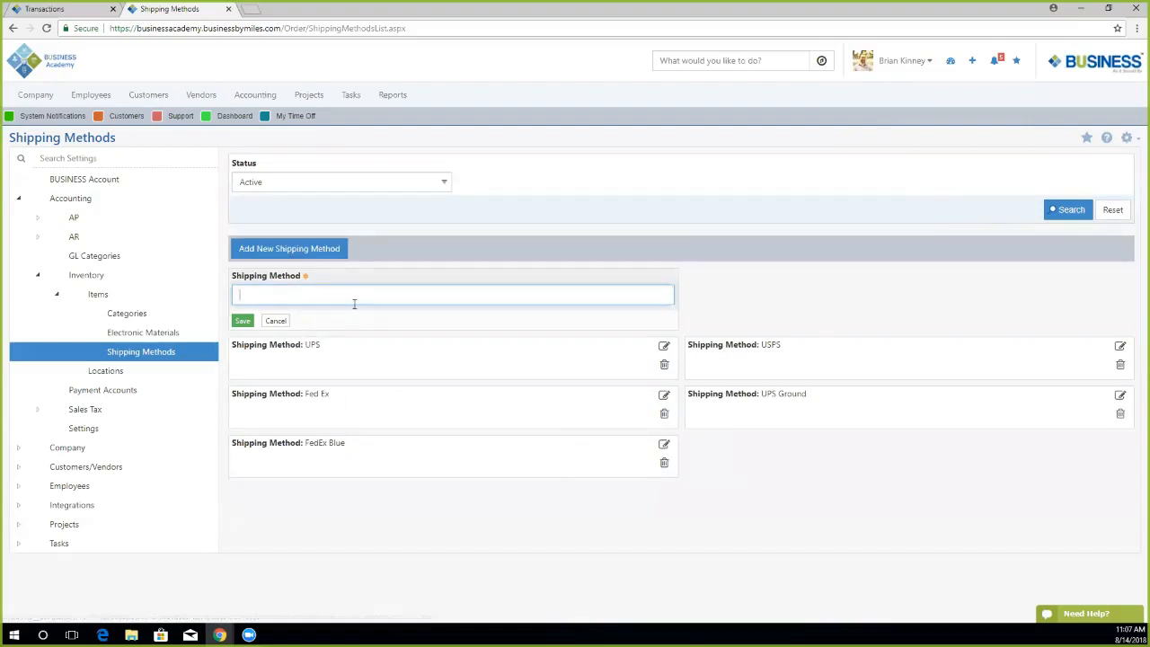
{"action": "left_click", "coordinate": [284, 322]}
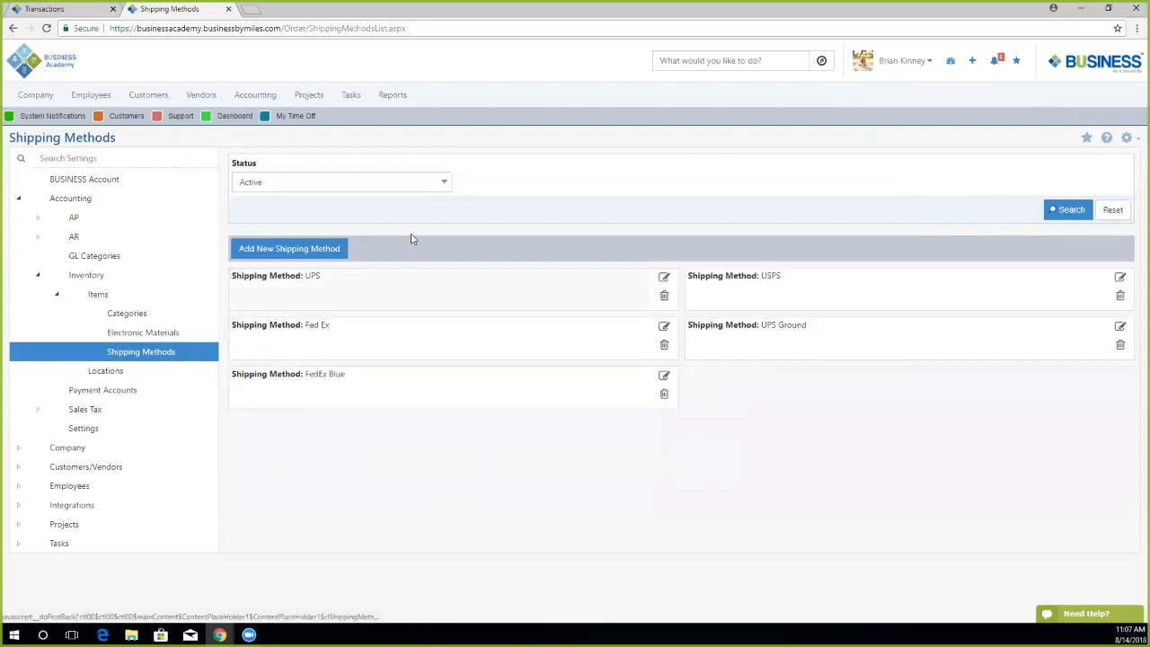
Filter the shipping methods by Inactive status, and filter them by Active status again.
{"action": "left_click", "coordinate": [275, 180]}
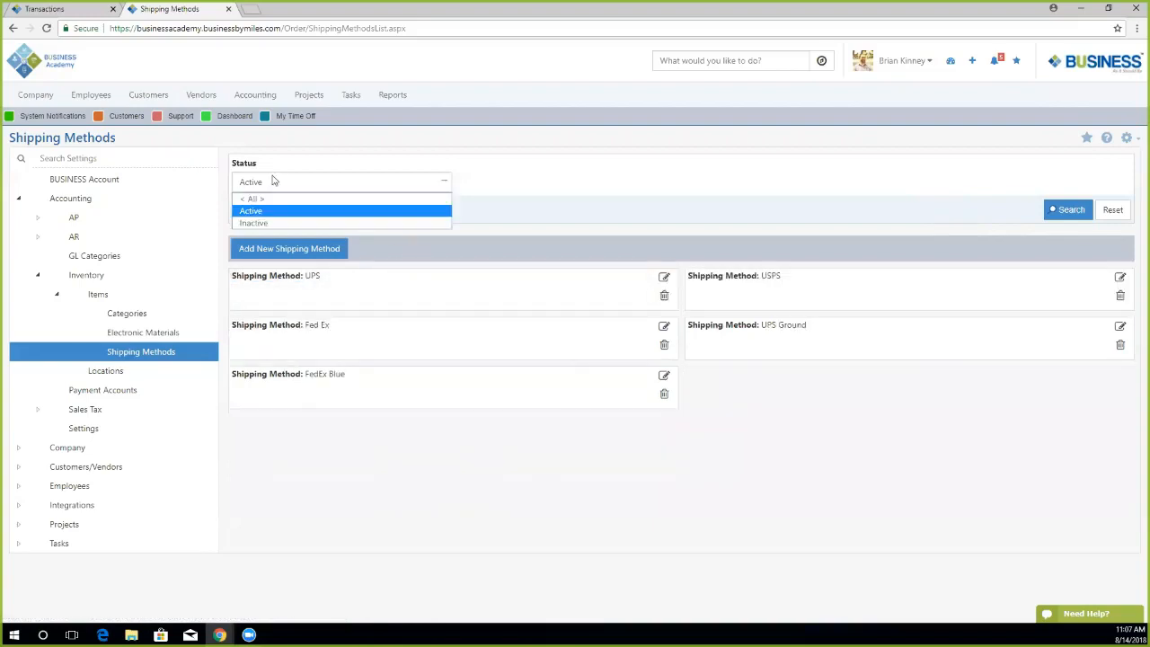
{"action": "left_click", "coordinate": [254, 222]}
{"action": "left_click", "coordinate": [1069, 214]}
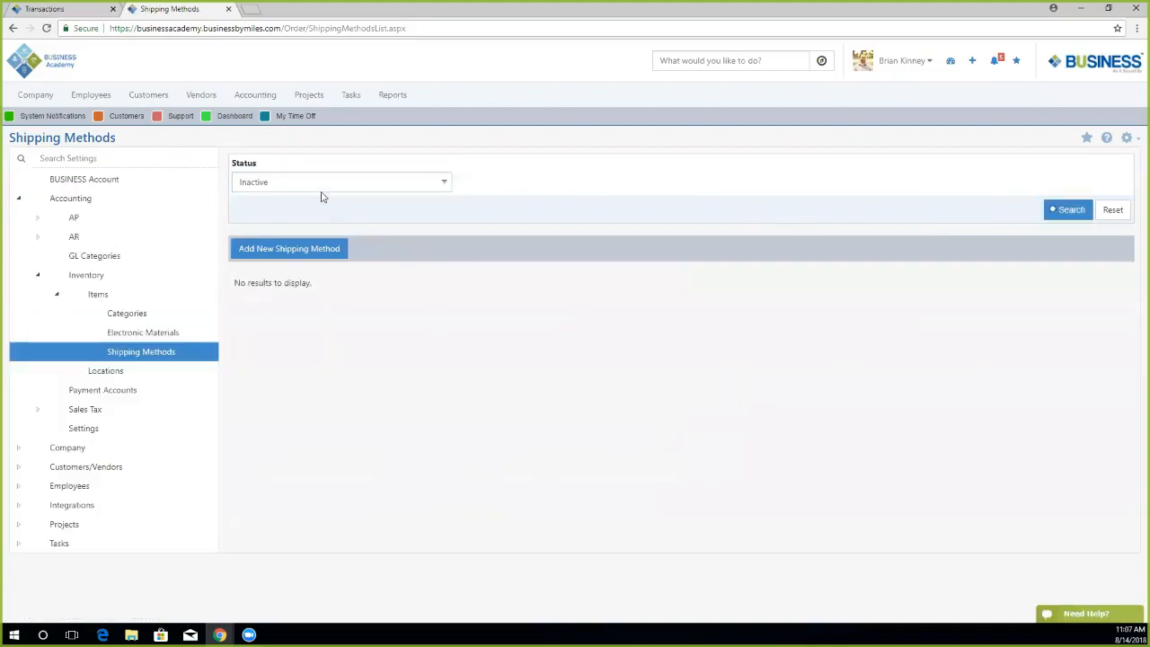
{"action": "left_click", "coordinate": [257, 185]}
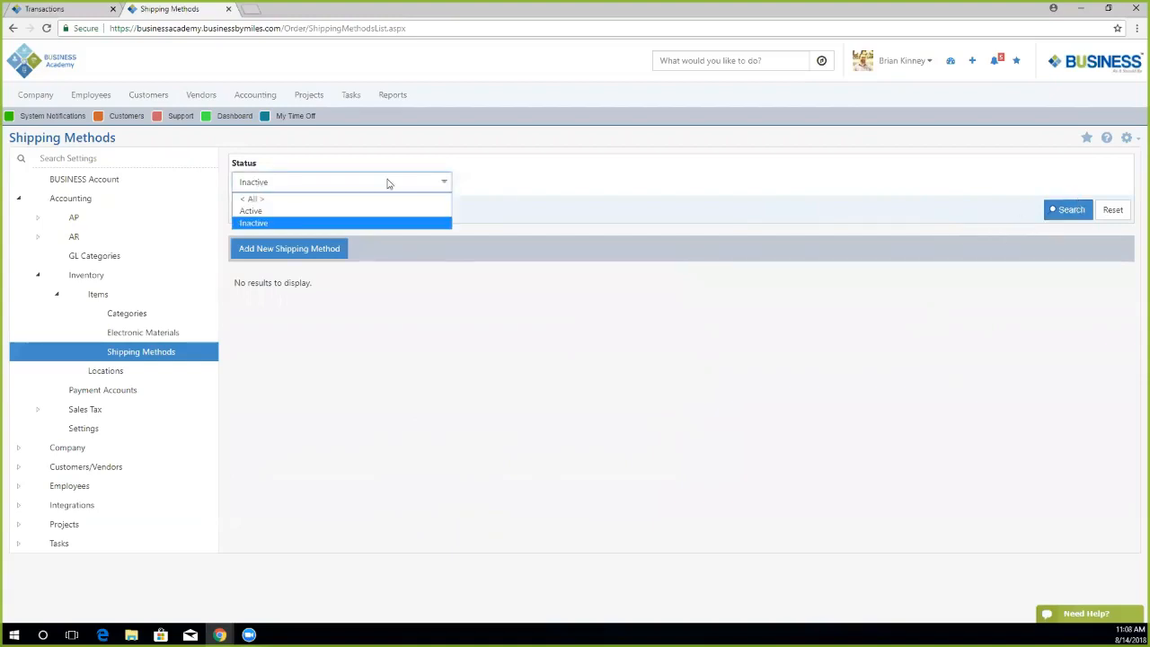
{"action": "left_click", "coordinate": [255, 212]}
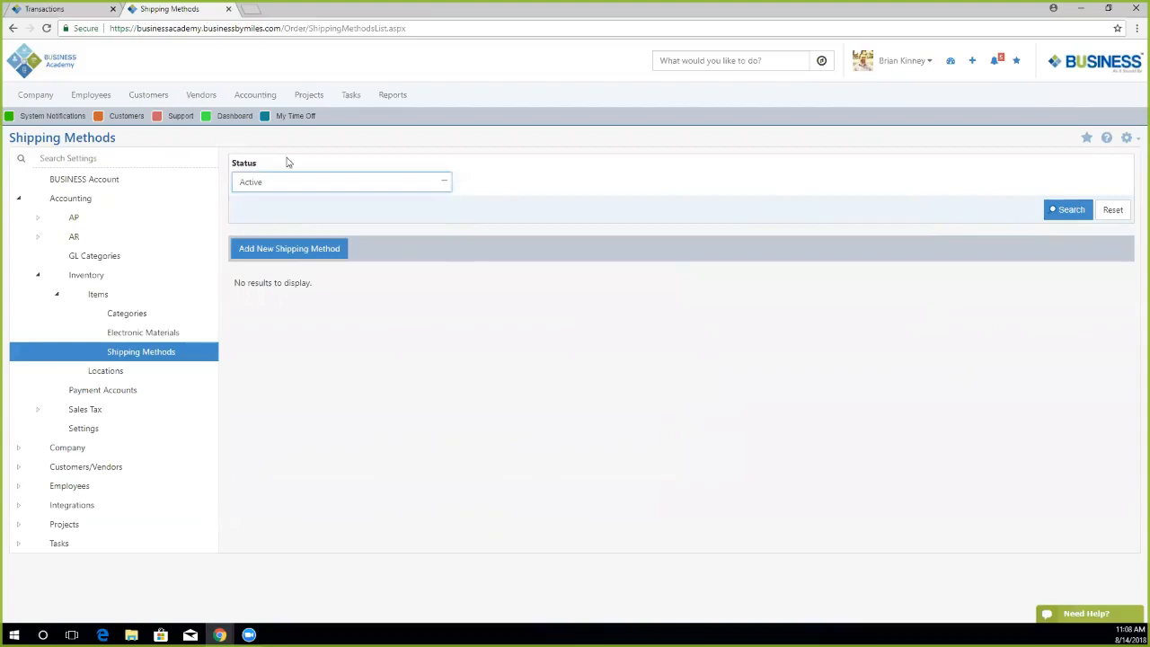
{"action": "left_click", "coordinate": [1069, 212]}
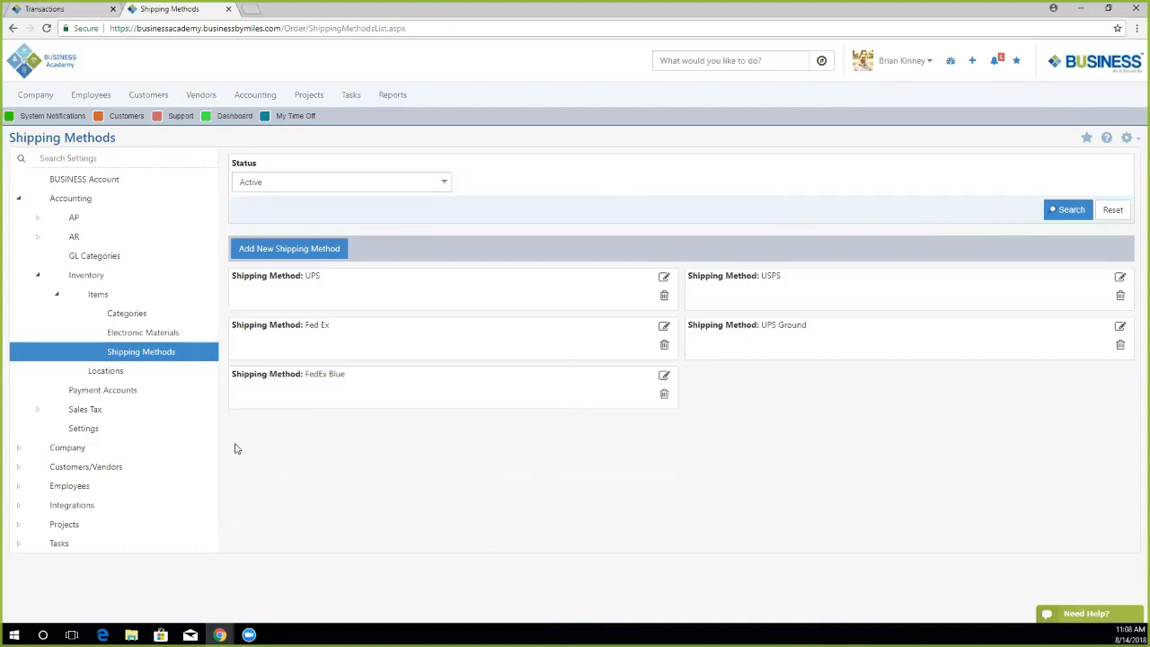
Open the inventory items' electronic materials settings and view the Brochure's attached document, dismissing the download afterwards.
{"action": "left_click", "coordinate": [144, 334]}
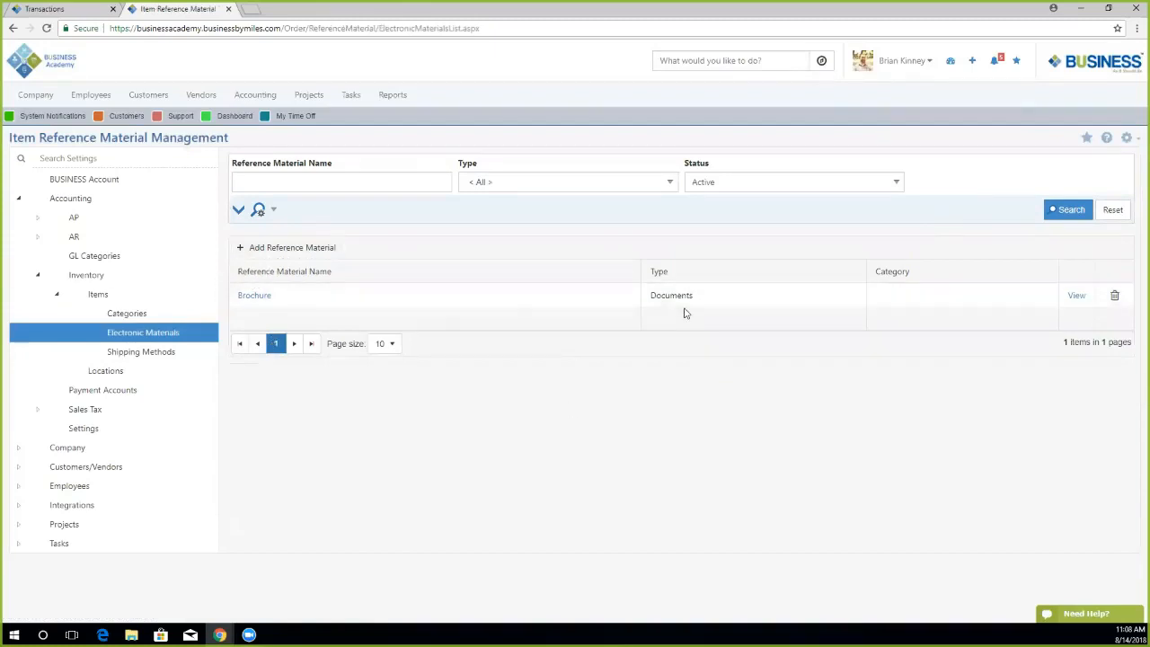
{"action": "left_click", "coordinate": [1071, 301]}
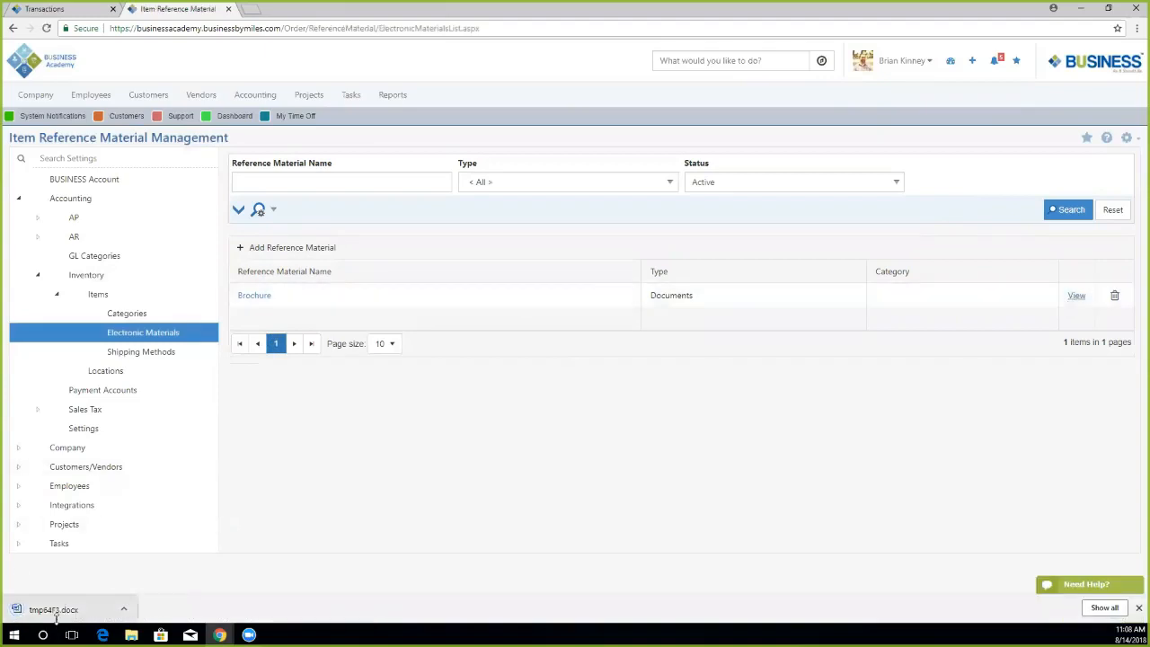
{"action": "left_click", "coordinate": [58, 609]}
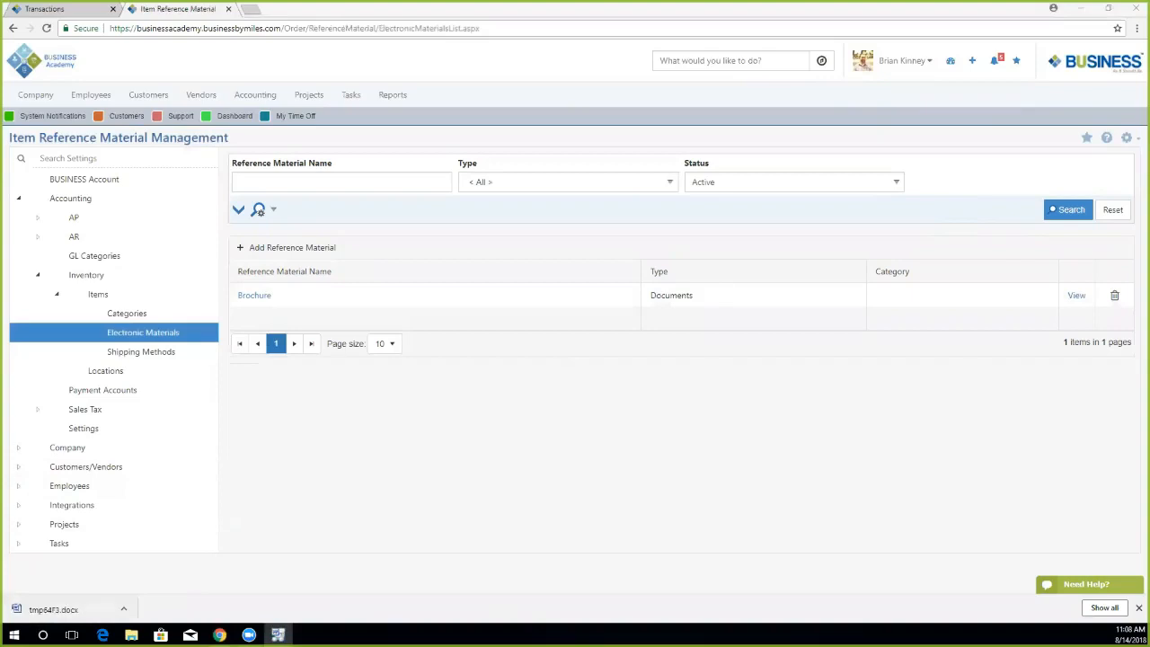
{"action": "left_click", "coordinate": [1135, 8]}
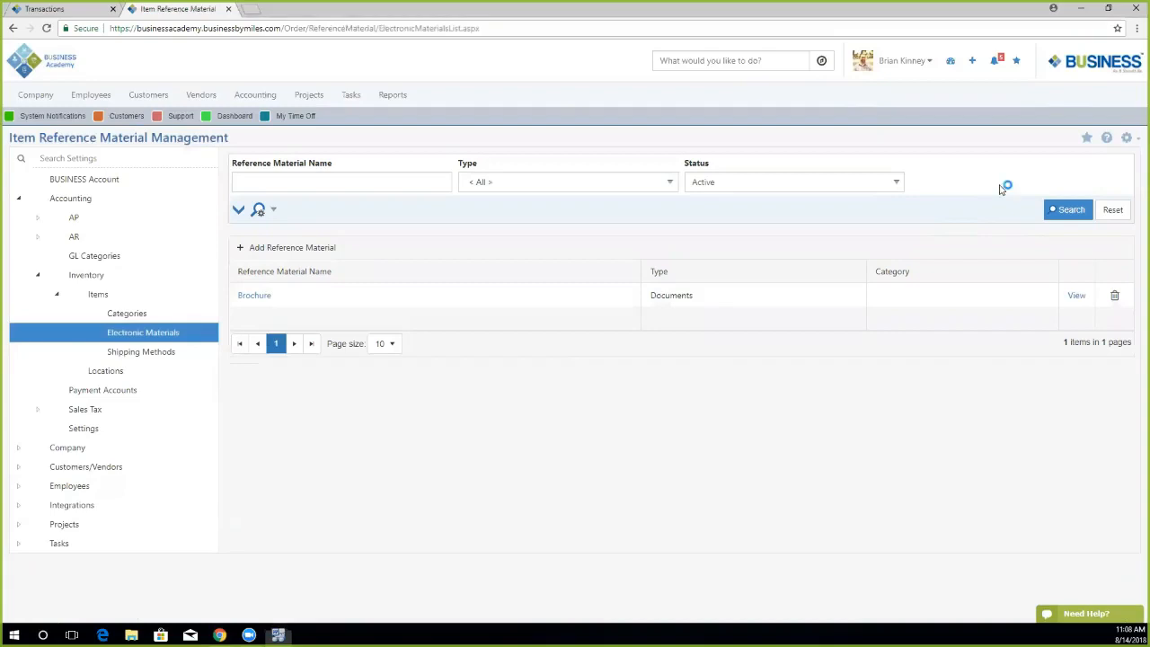
Open the Brochure reference material's details, check its category choices and document file selection, and close it without changes.
{"action": "left_click", "coordinate": [267, 299]}
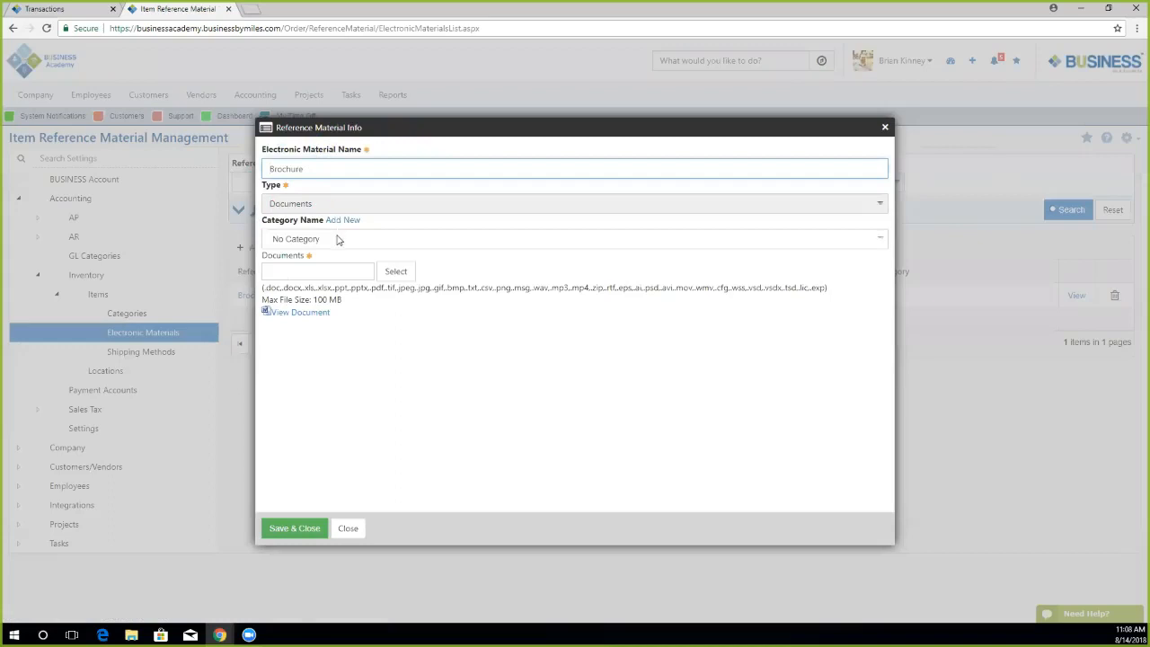
{"action": "left_click", "coordinate": [337, 239]}
{"action": "left_click", "coordinate": [515, 241]}
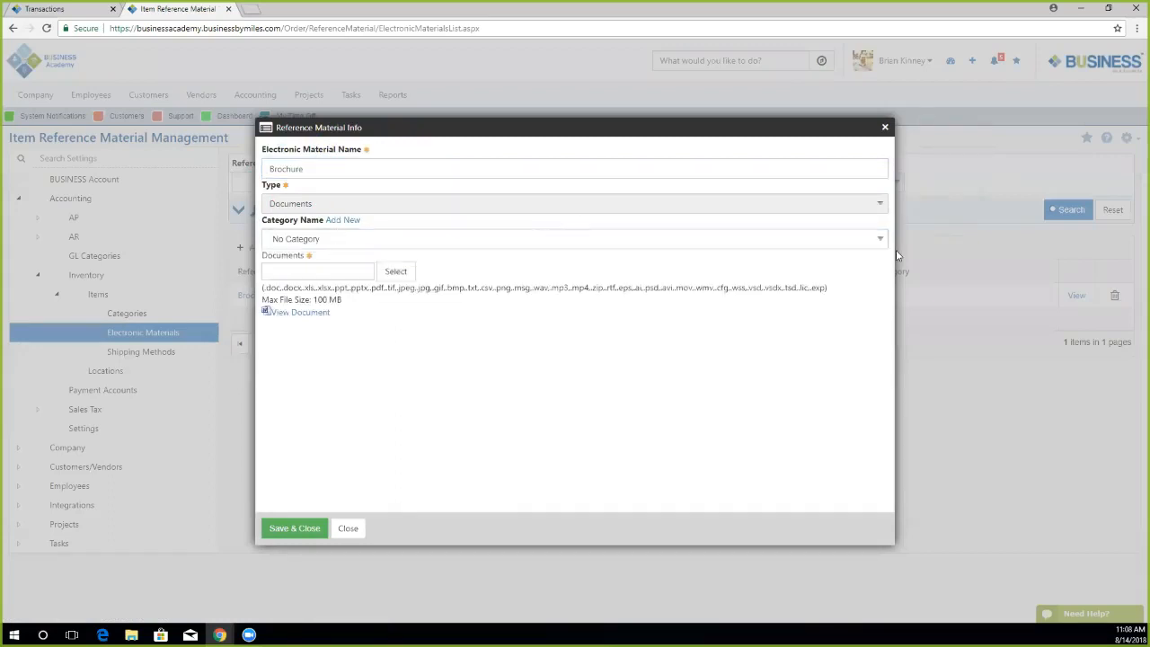
{"action": "left_click", "coordinate": [391, 271]}
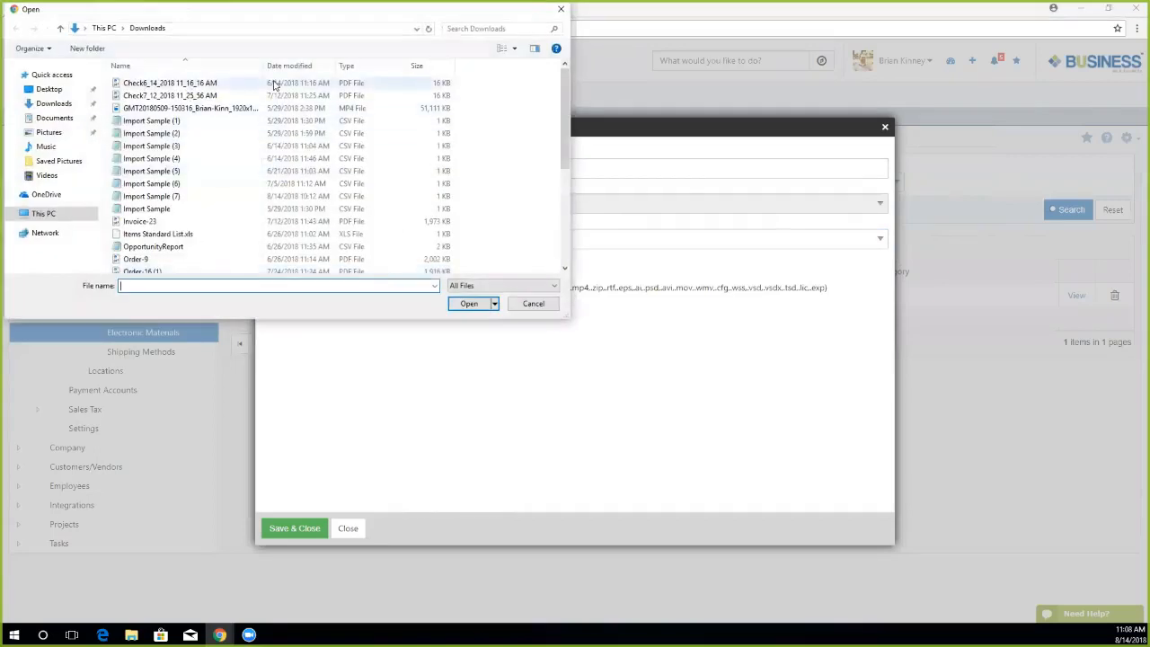
{"action": "left_click", "coordinate": [561, 9]}
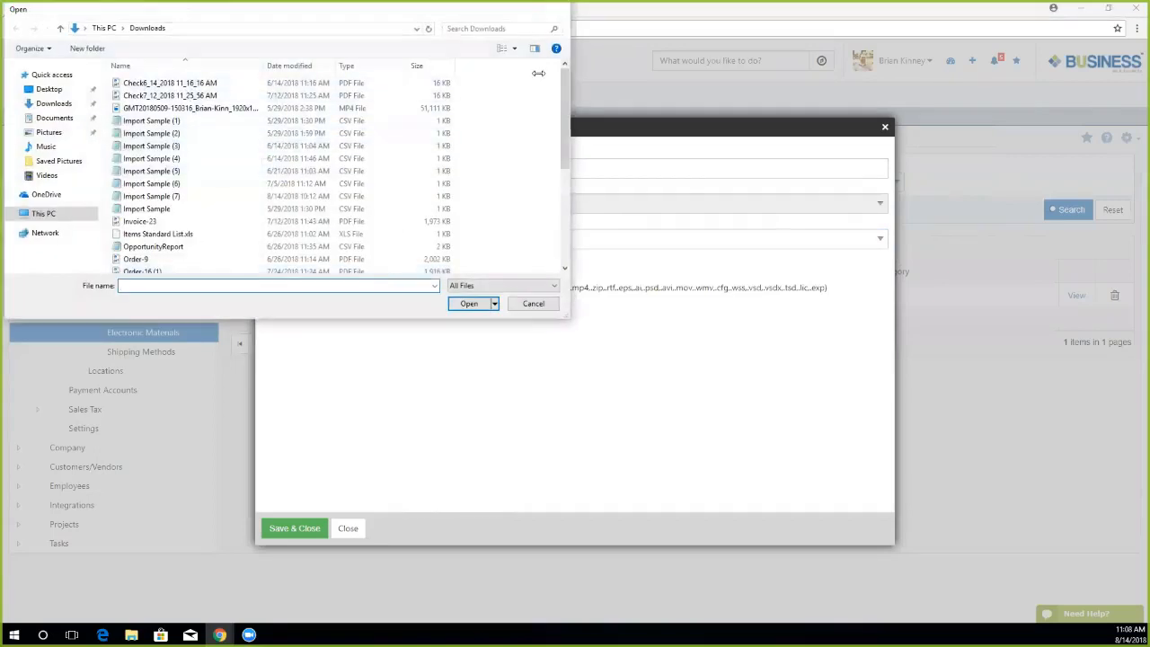
{"action": "left_click", "coordinate": [884, 127]}
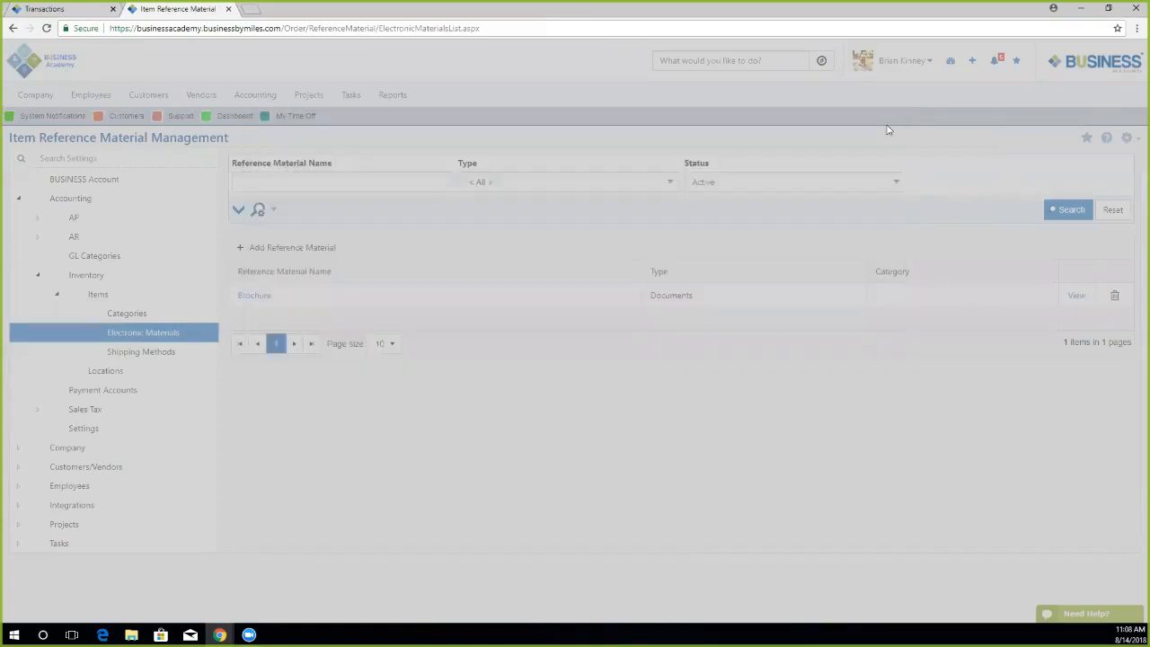
Start a new reference material, try the Links and Notes types, and set its type to Documents.
{"action": "left_click", "coordinate": [276, 249]}
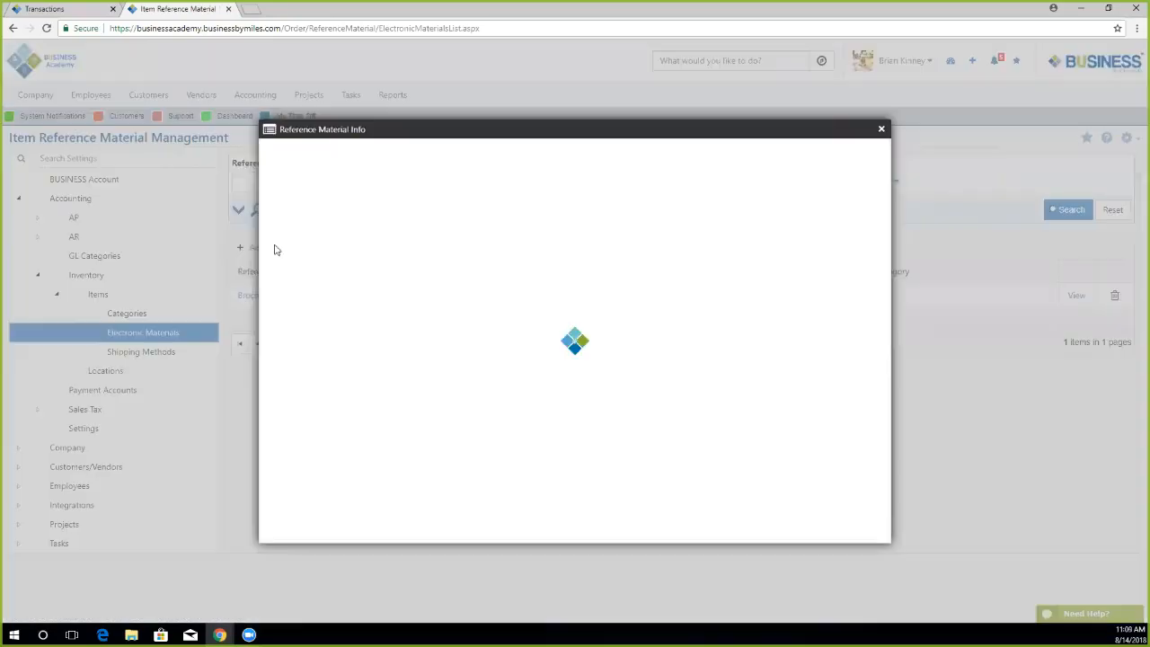
{"action": "left_click", "coordinate": [309, 207]}
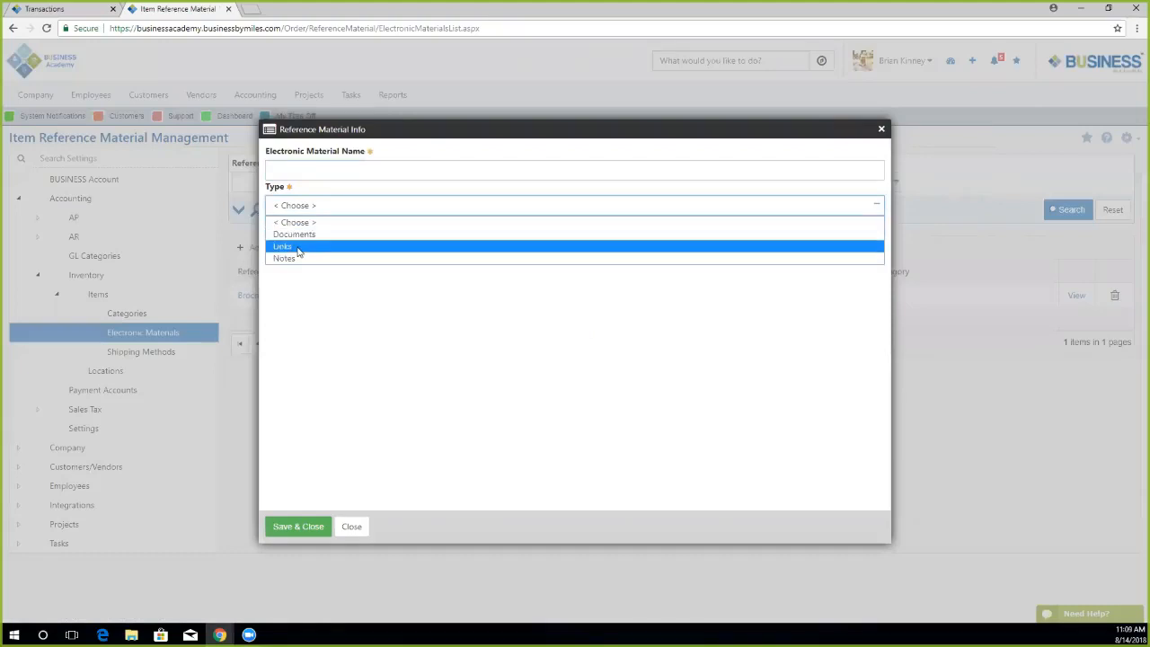
{"action": "left_click", "coordinate": [299, 247]}
{"action": "left_click", "coordinate": [302, 205]}
{"action": "left_click", "coordinate": [299, 258]}
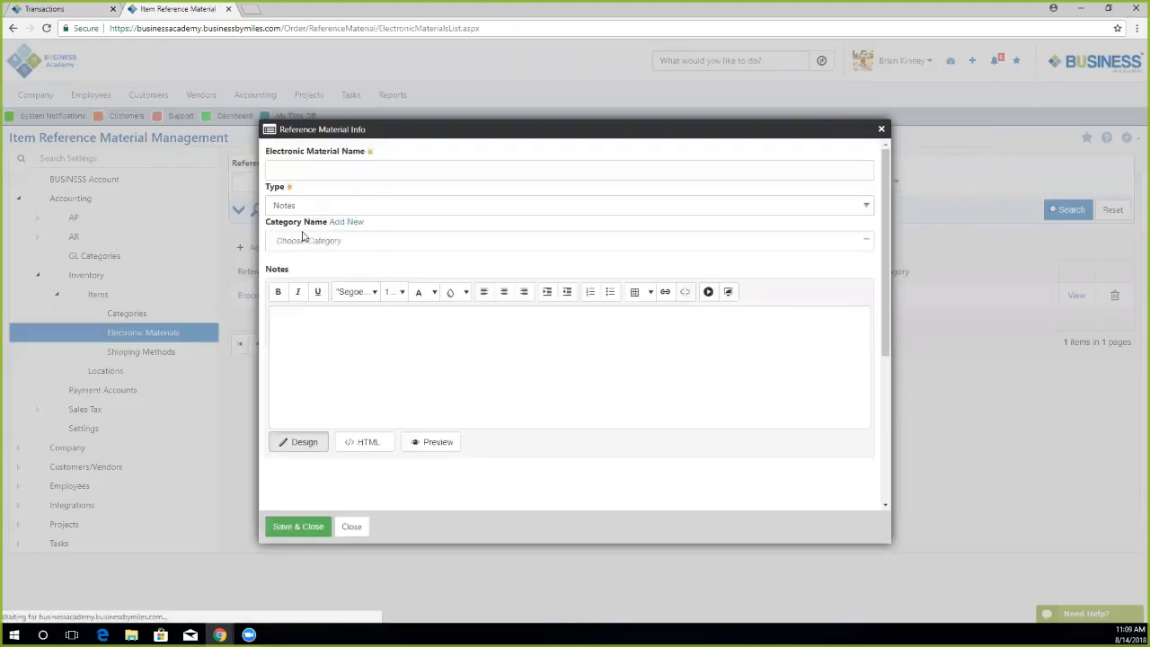
{"action": "left_click", "coordinate": [347, 333]}
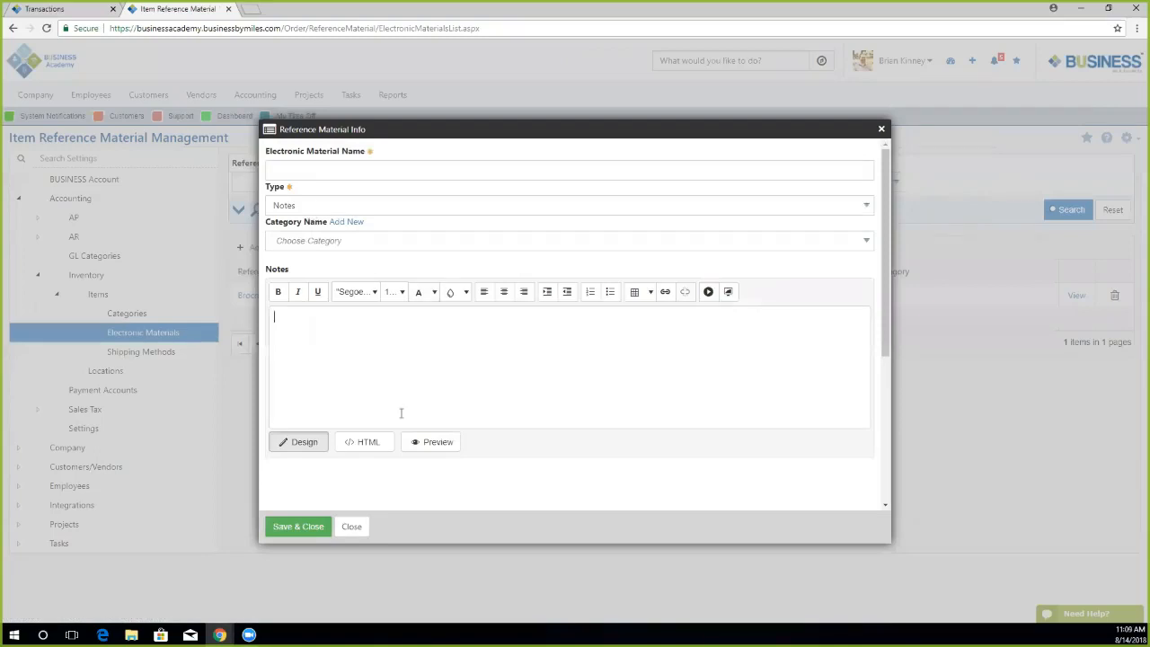
{"action": "left_click", "coordinate": [310, 206]}
{"action": "left_click", "coordinate": [309, 234]}
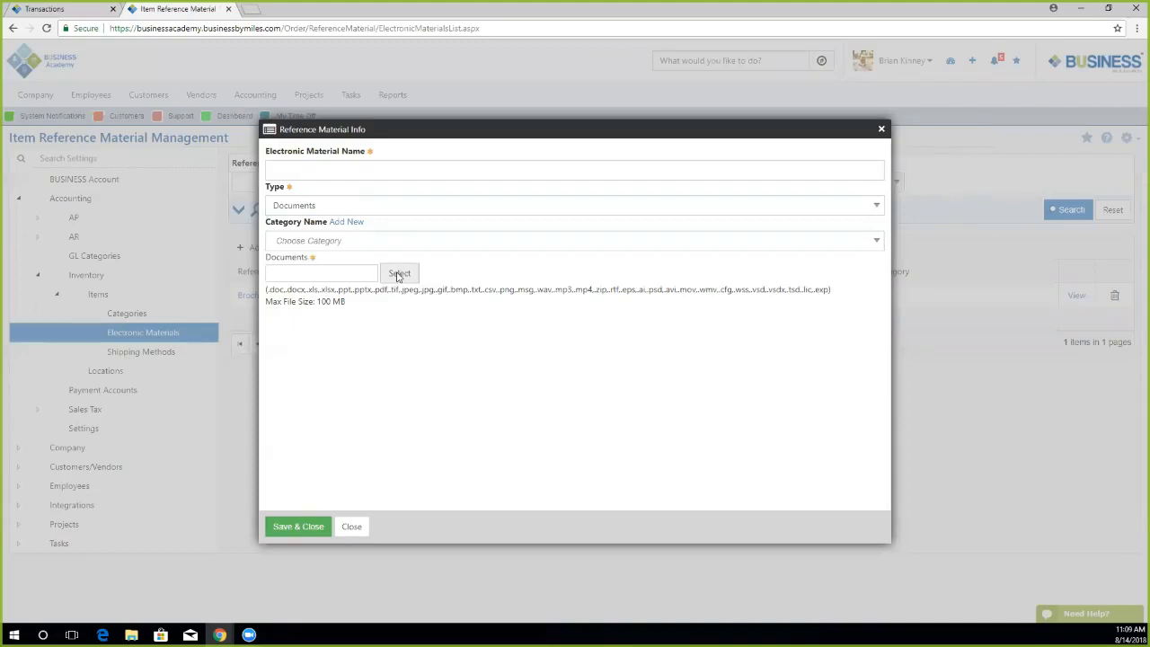
Browse the Downloads folder for a document without choosing one, and highlight the list of accepted file types.
{"action": "left_click", "coordinate": [398, 274]}
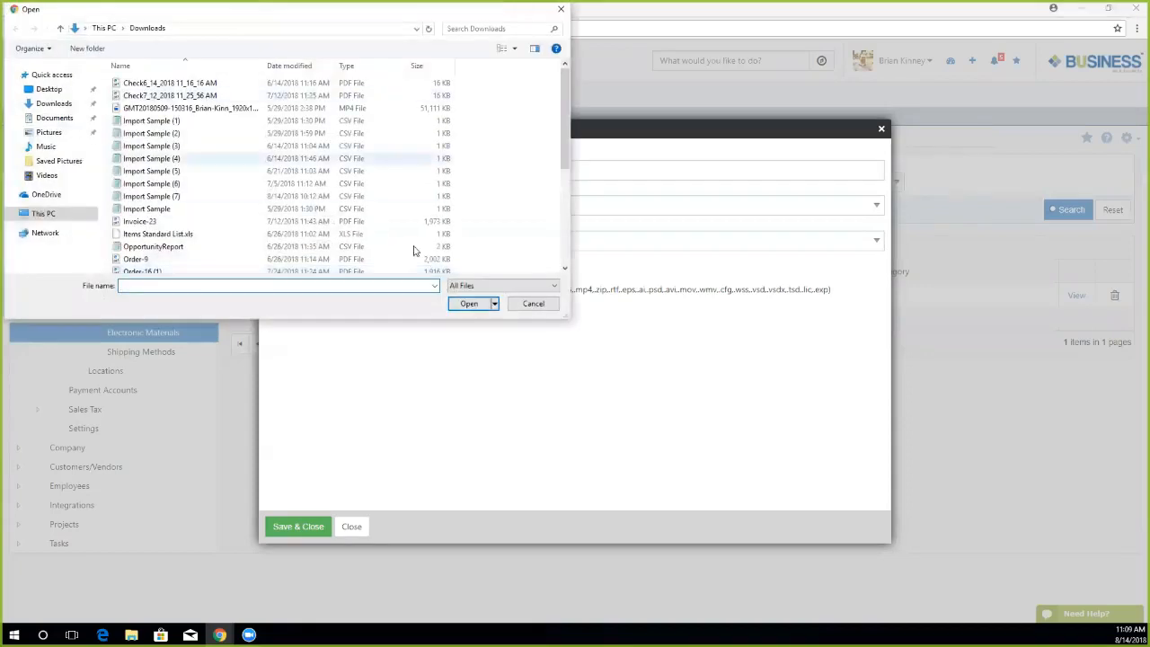
{"action": "scroll", "coordinate": [303, 177], "scroll_direction": "down", "scroll_amount": 4}
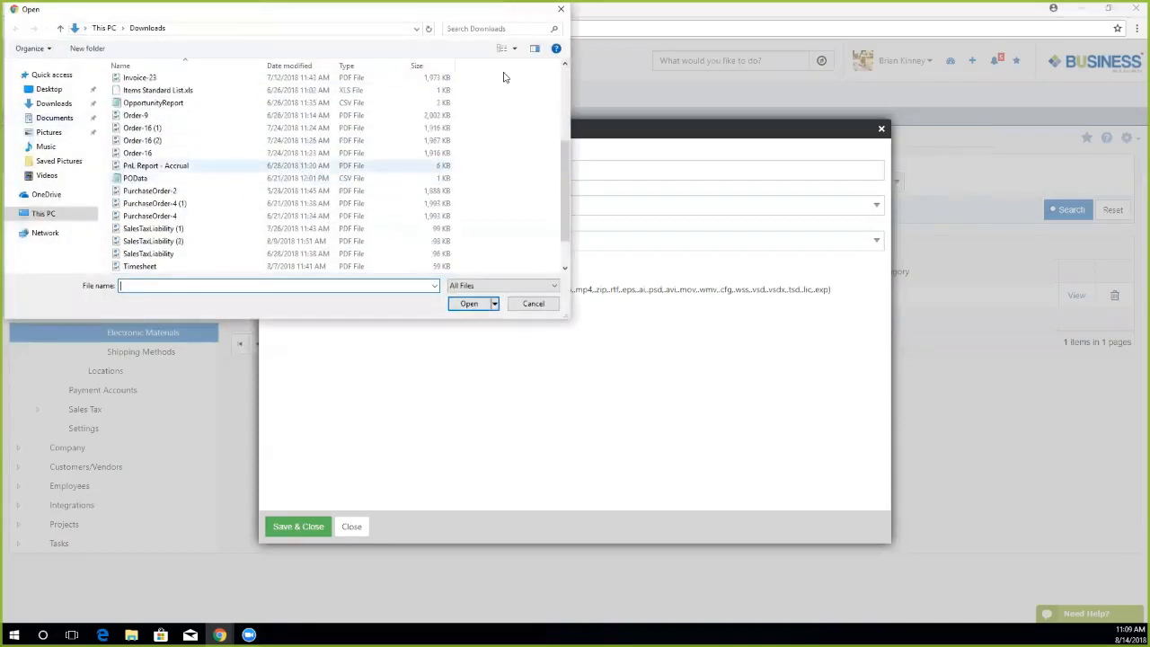
{"action": "left_click", "coordinate": [561, 9]}
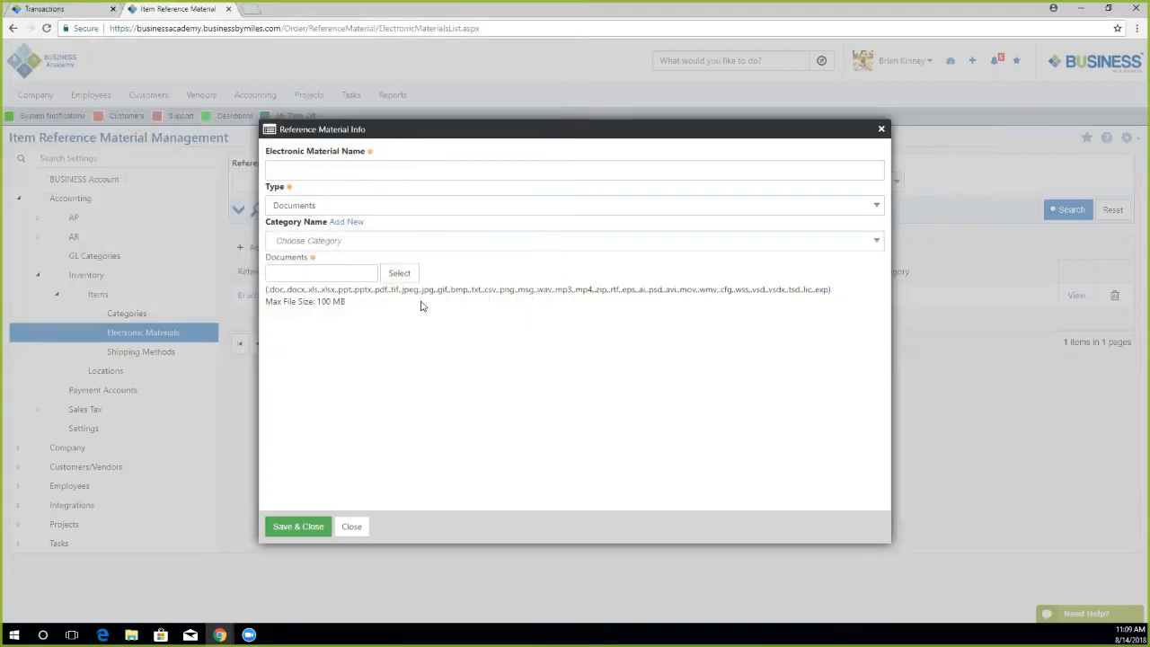
{"action": "left_click_drag", "start_coordinate": [830, 289], "coordinate": [396, 285]}
{"action": "left_click_drag", "start_coordinate": [286, 289], "coordinate": [267, 289]}
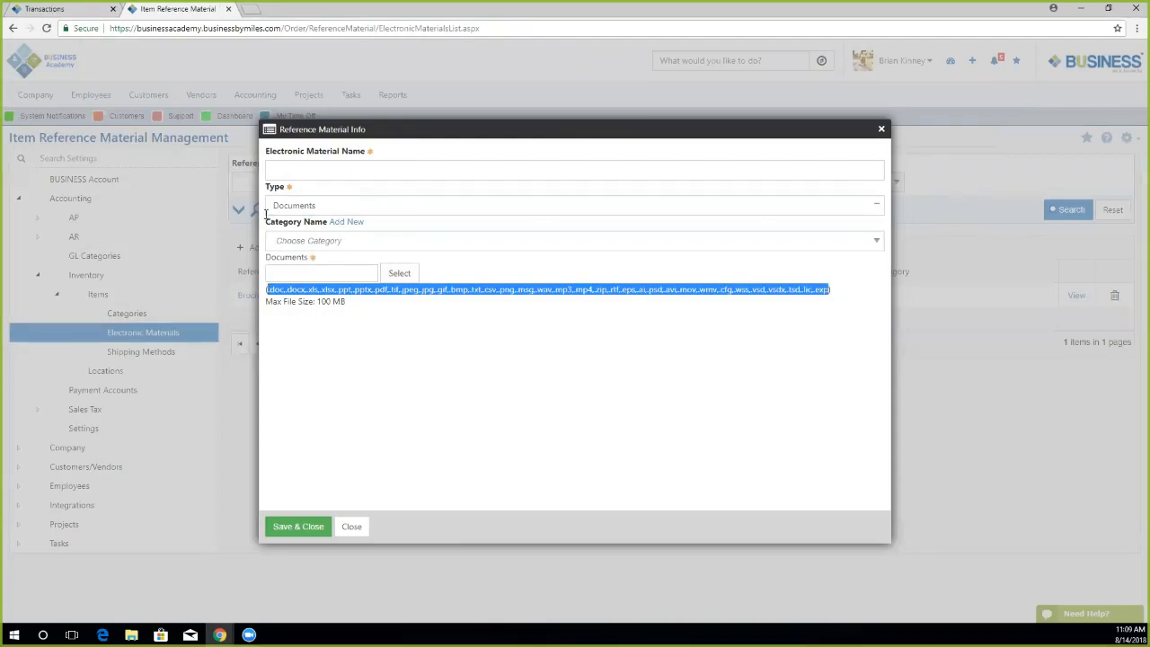
{"action": "left_click", "coordinate": [486, 270]}
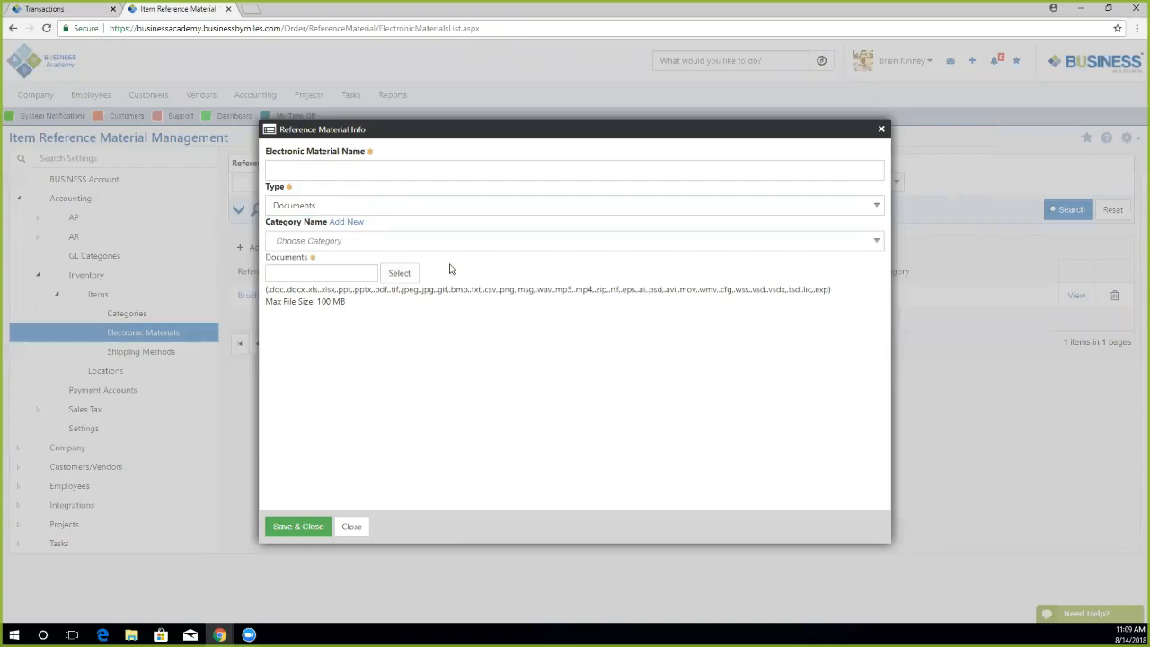
Check the category choices for the new reference material and add a category named Design.
{"action": "left_click", "coordinate": [328, 241]}
{"action": "left_click", "coordinate": [426, 229]}
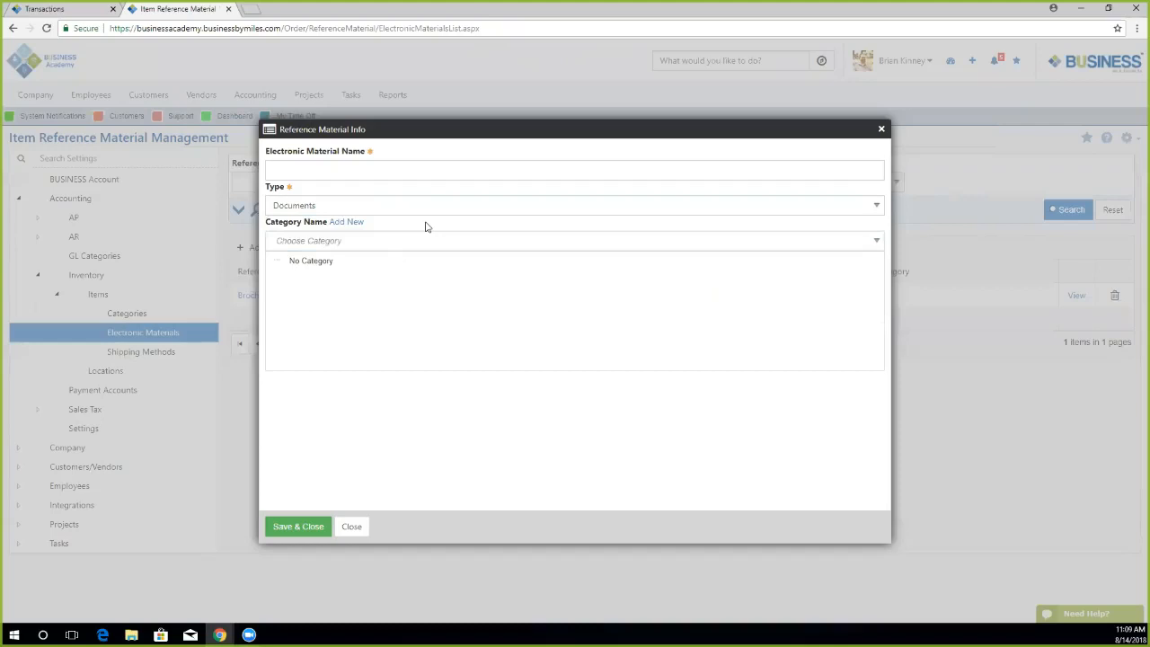
{"action": "left_click", "coordinate": [337, 222]}
{"action": "left_click", "coordinate": [465, 315]}
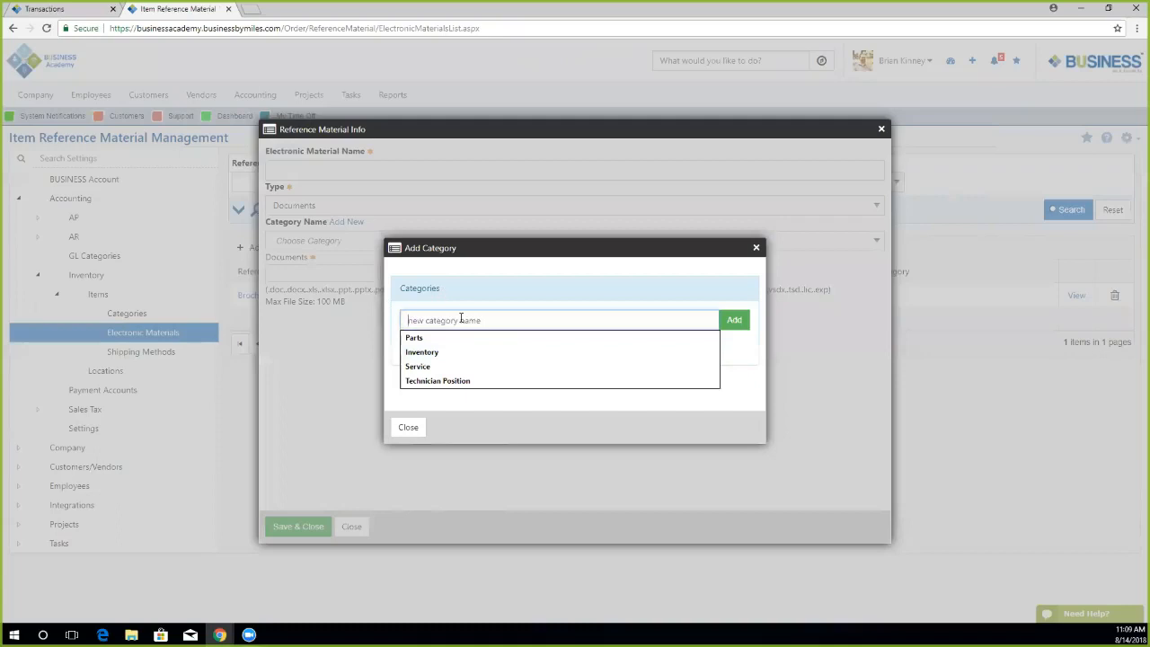
{"action": "type", "text": "Design"}
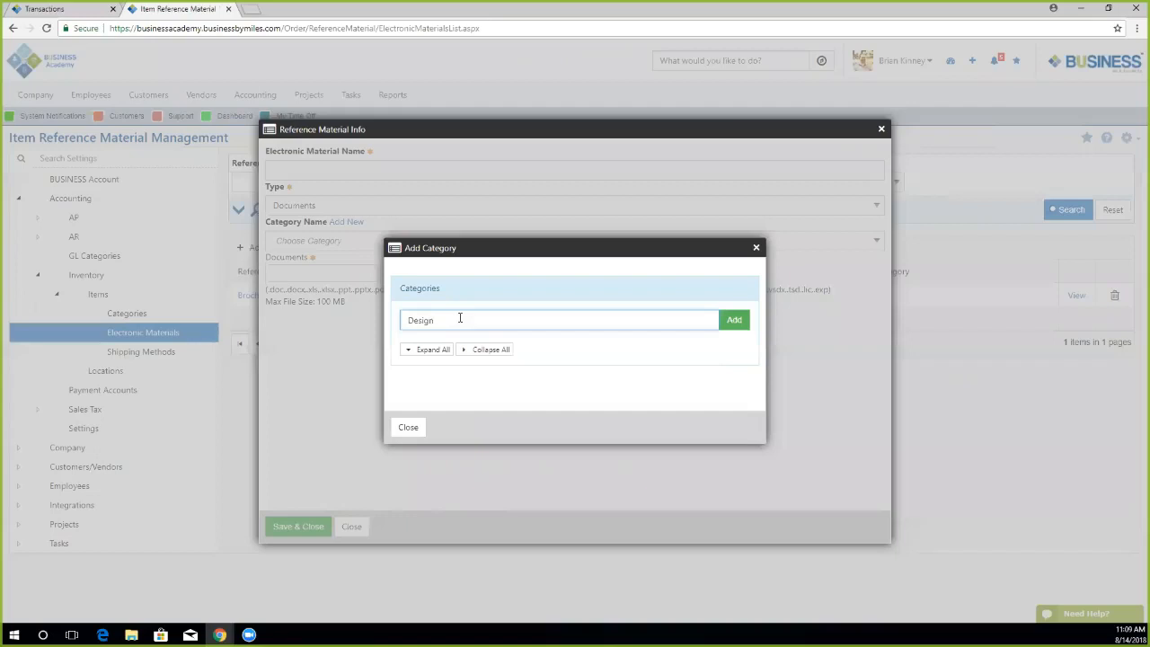
{"action": "left_click", "coordinate": [732, 320]}
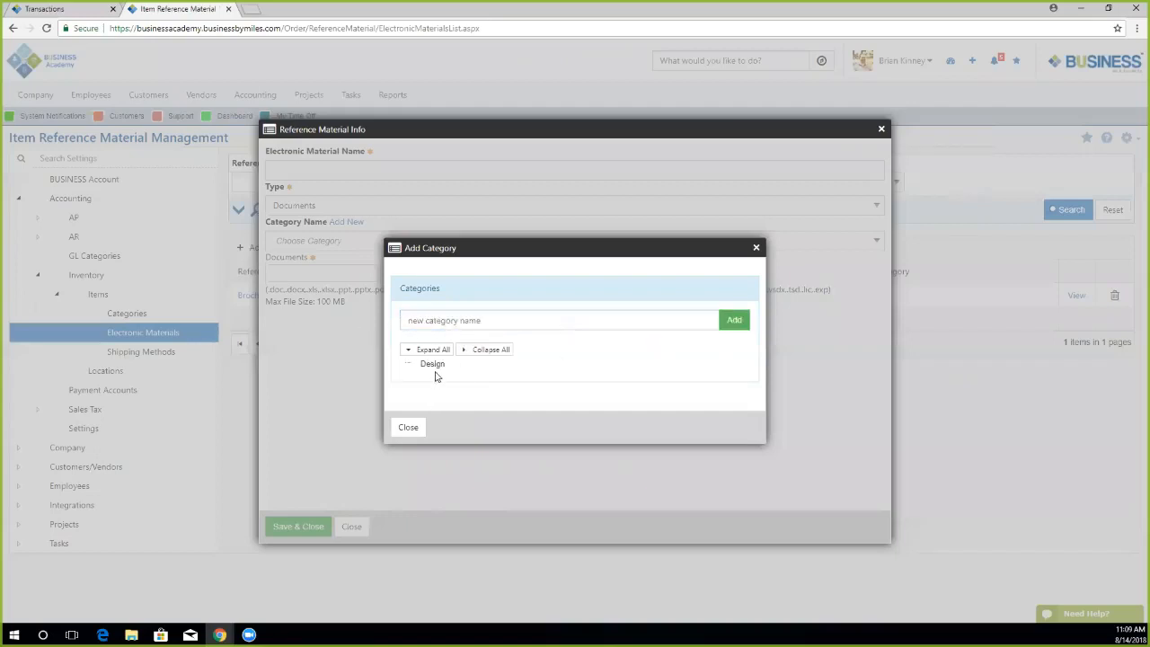
{"action": "left_click", "coordinate": [432, 364]}
{"action": "left_click", "coordinate": [408, 427]}
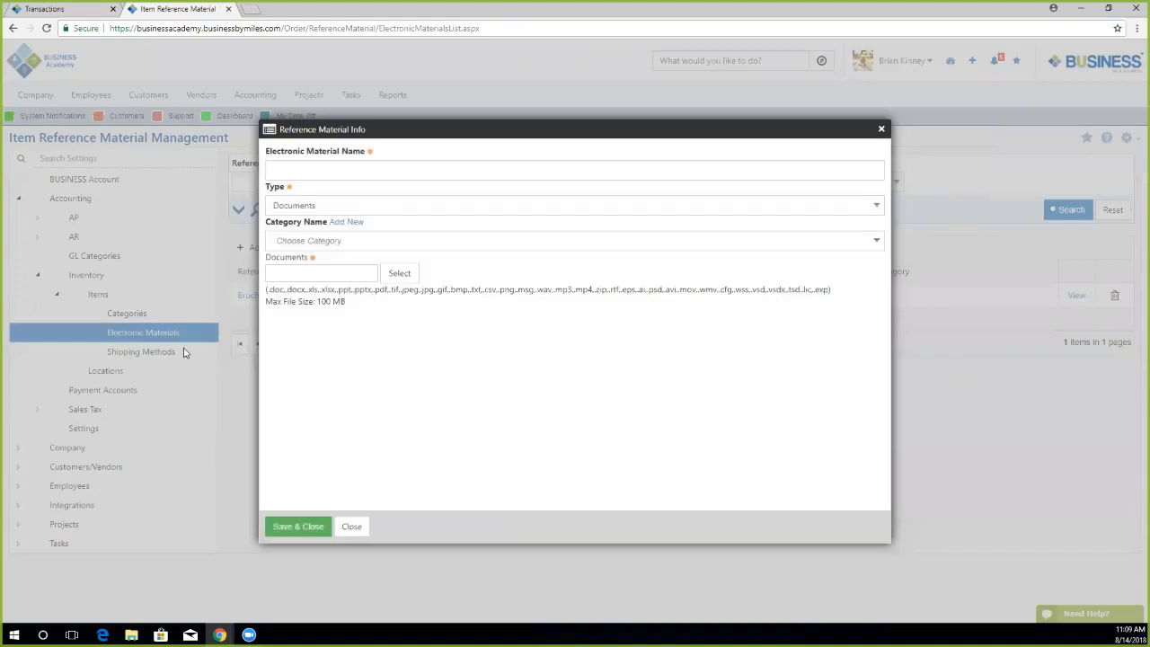
Assign the Design category to the new reference material and activate its electronic material name field.
{"action": "left_click", "coordinate": [359, 245]}
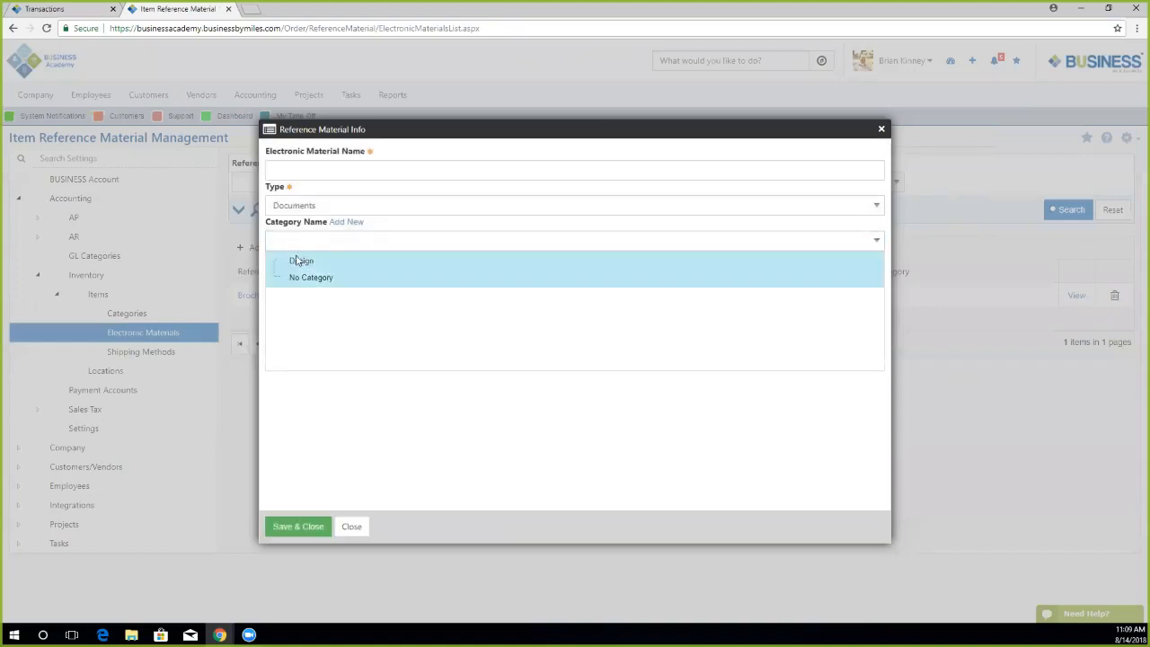
{"action": "left_click", "coordinate": [302, 262]}
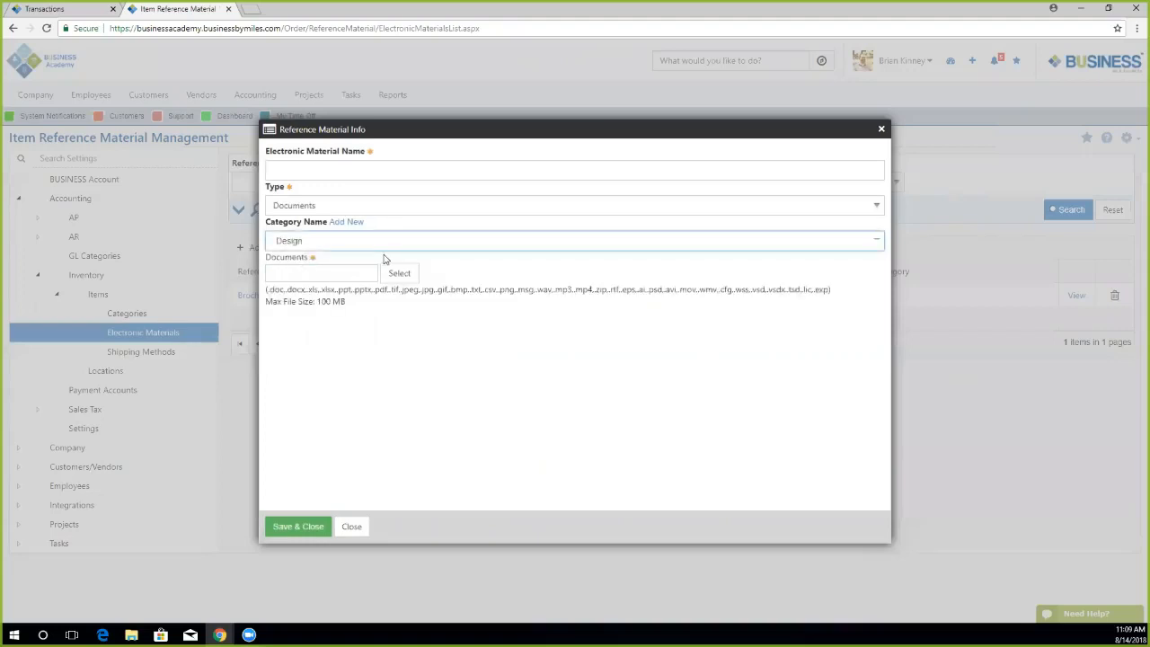
{"action": "left_click", "coordinate": [343, 207]}
{"action": "left_click", "coordinate": [332, 179]}
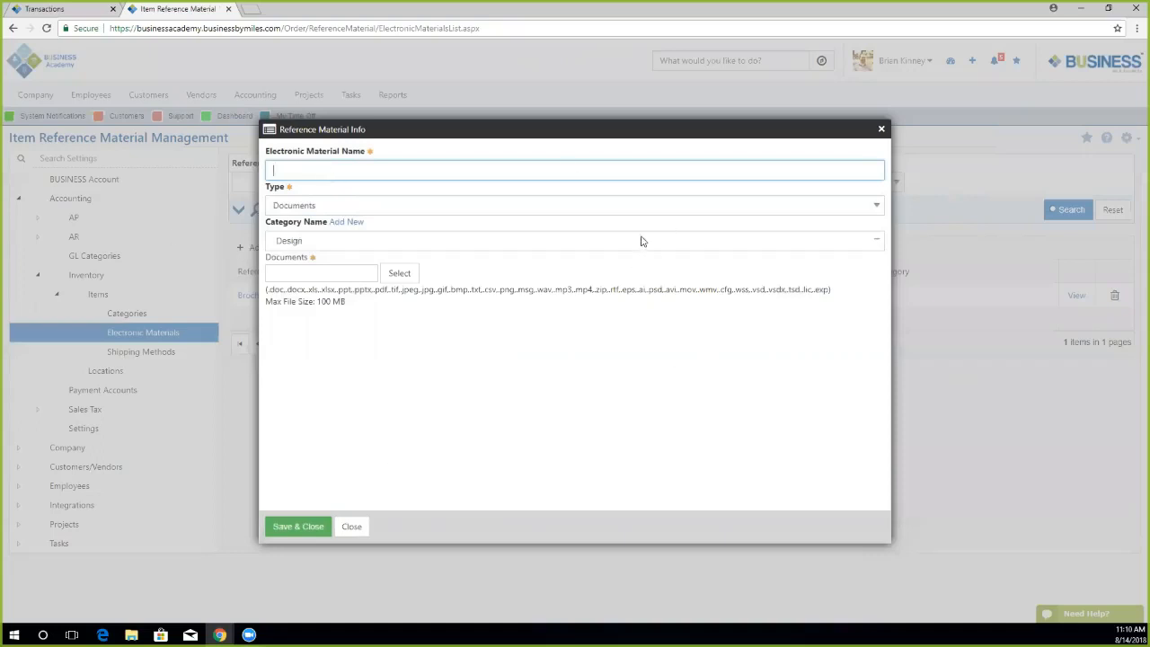
Attach Import Sample.csv to the new reference material, name it Design Outline, and save it.
{"action": "left_click", "coordinate": [457, 207]}
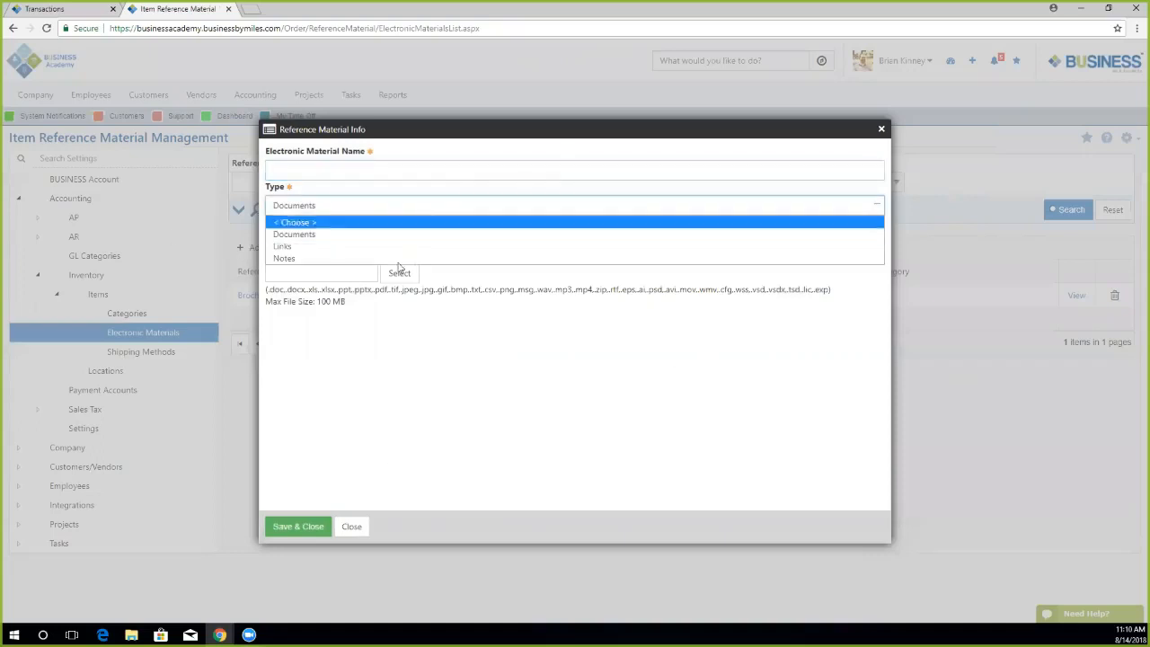
{"action": "left_click", "coordinate": [386, 302]}
{"action": "left_click", "coordinate": [398, 274]}
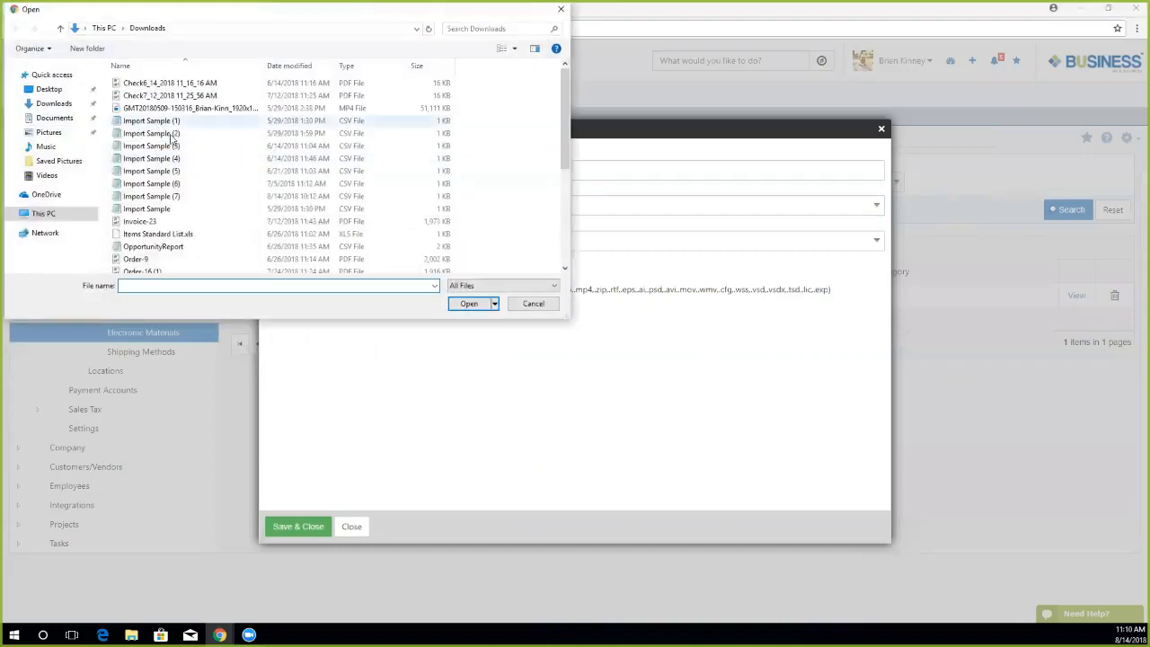
{"action": "left_click", "coordinate": [148, 208]}
{"action": "left_click", "coordinate": [469, 304]}
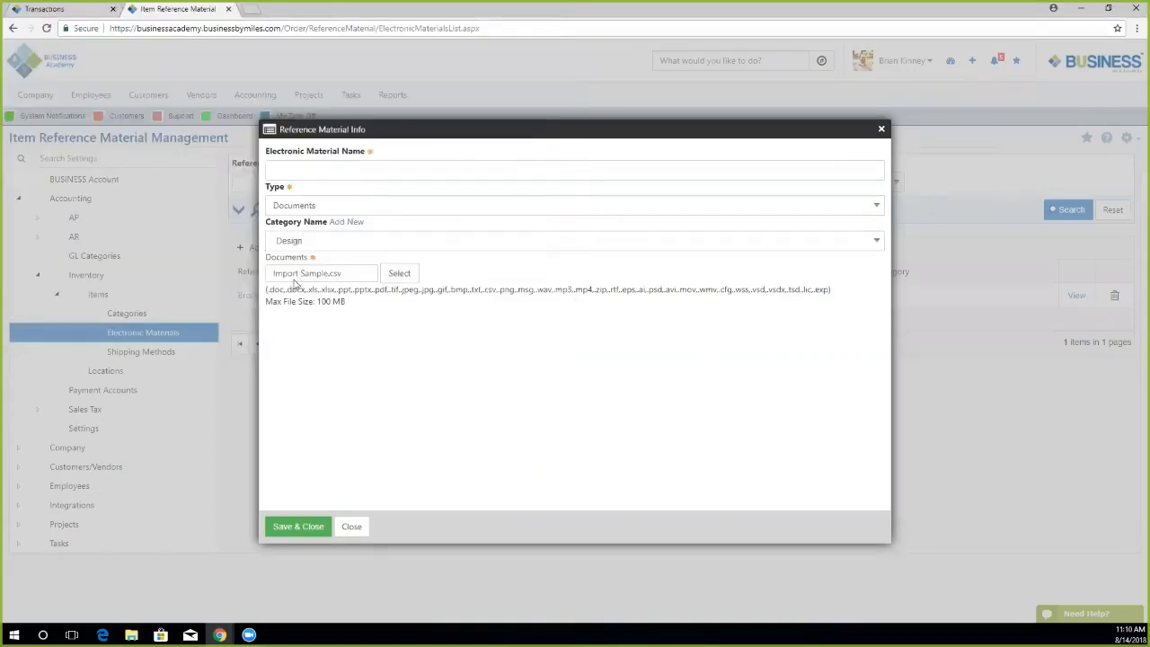
{"action": "left_click", "coordinate": [378, 170]}
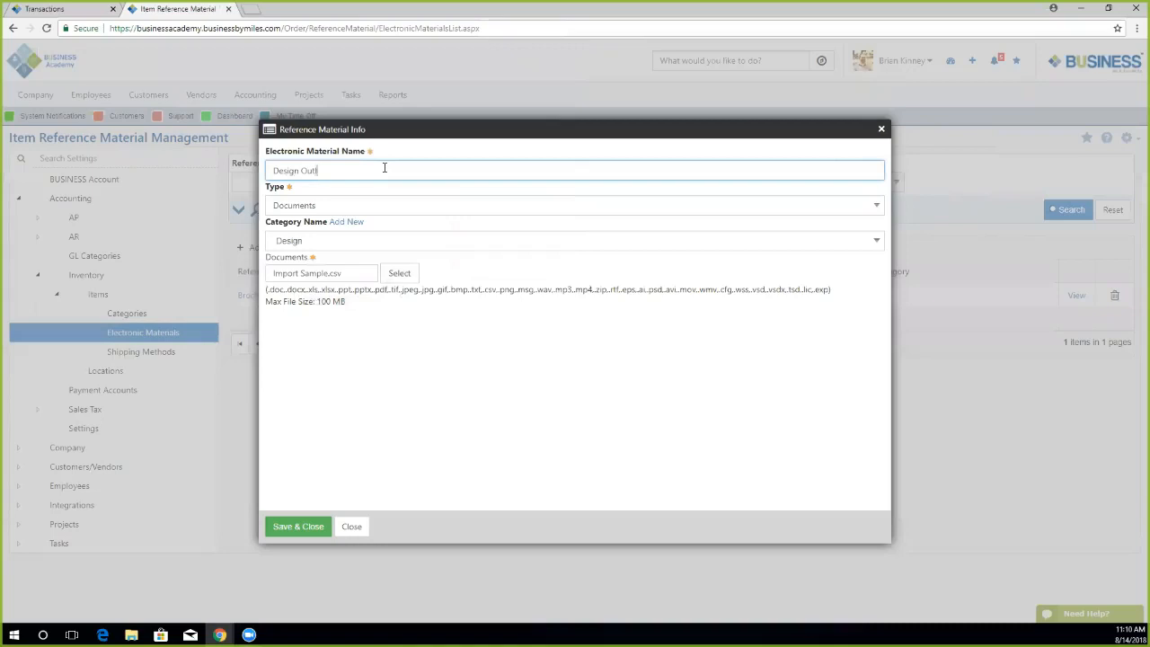
{"action": "left_click", "coordinate": [281, 528]}
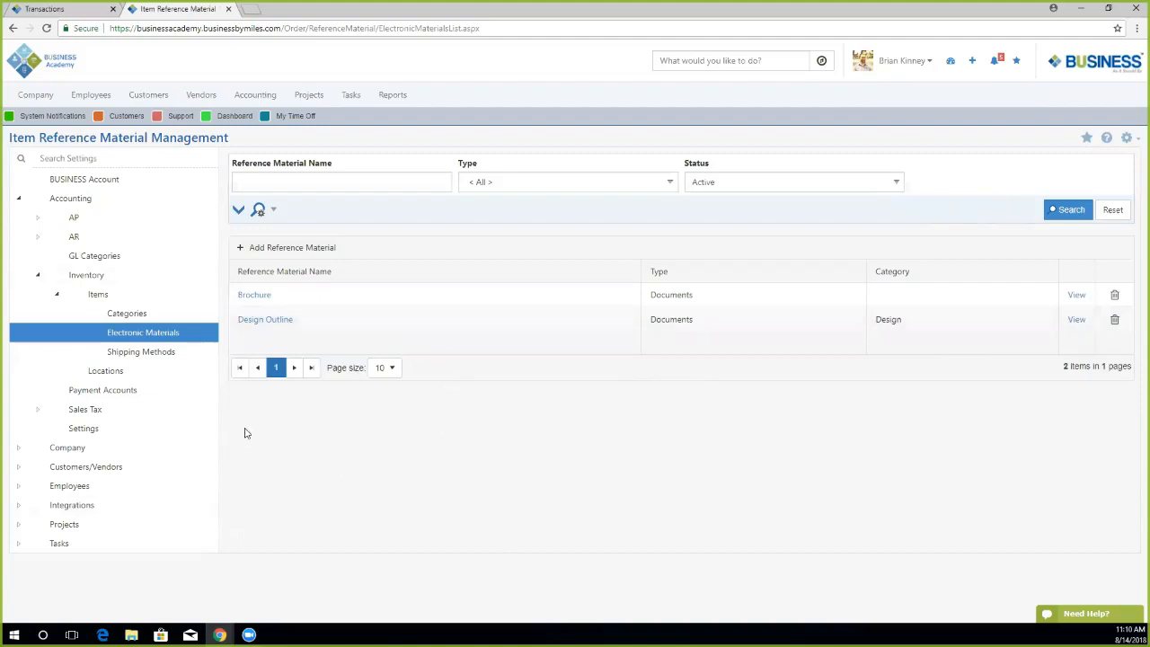
Collapse the Accounting settings tree, then go to the inventory items and list all active ones.
{"action": "left_click", "coordinate": [56, 294]}
{"action": "left_click", "coordinate": [41, 279]}
{"action": "left_click", "coordinate": [17, 199]}
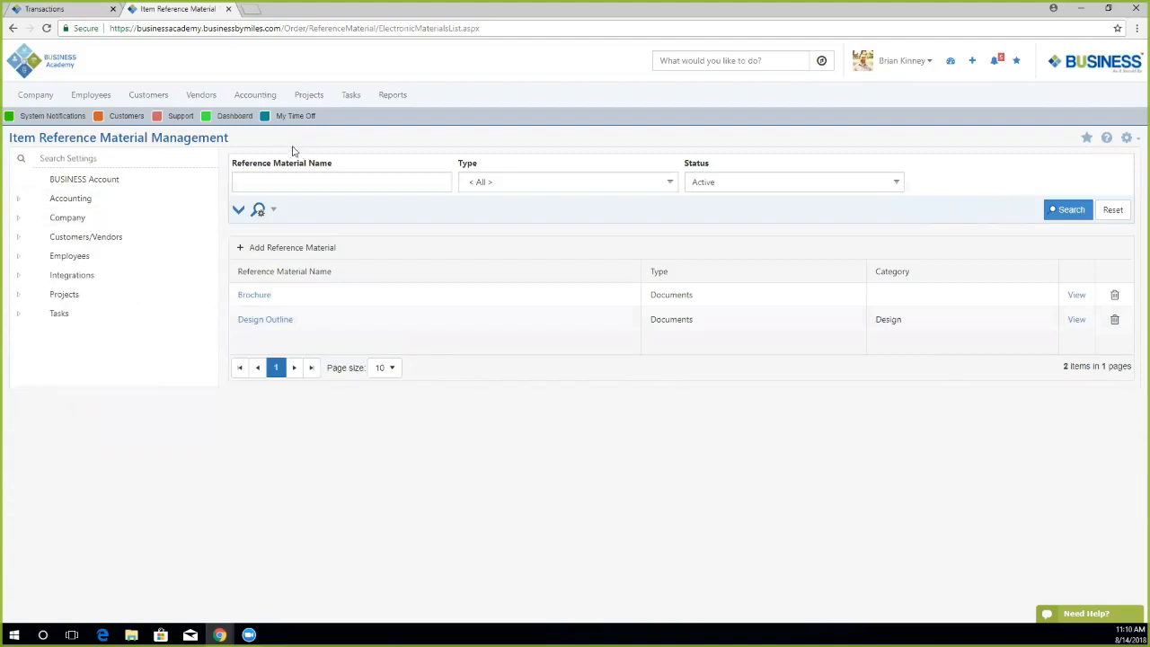
{"action": "left_click", "coordinate": [253, 97]}
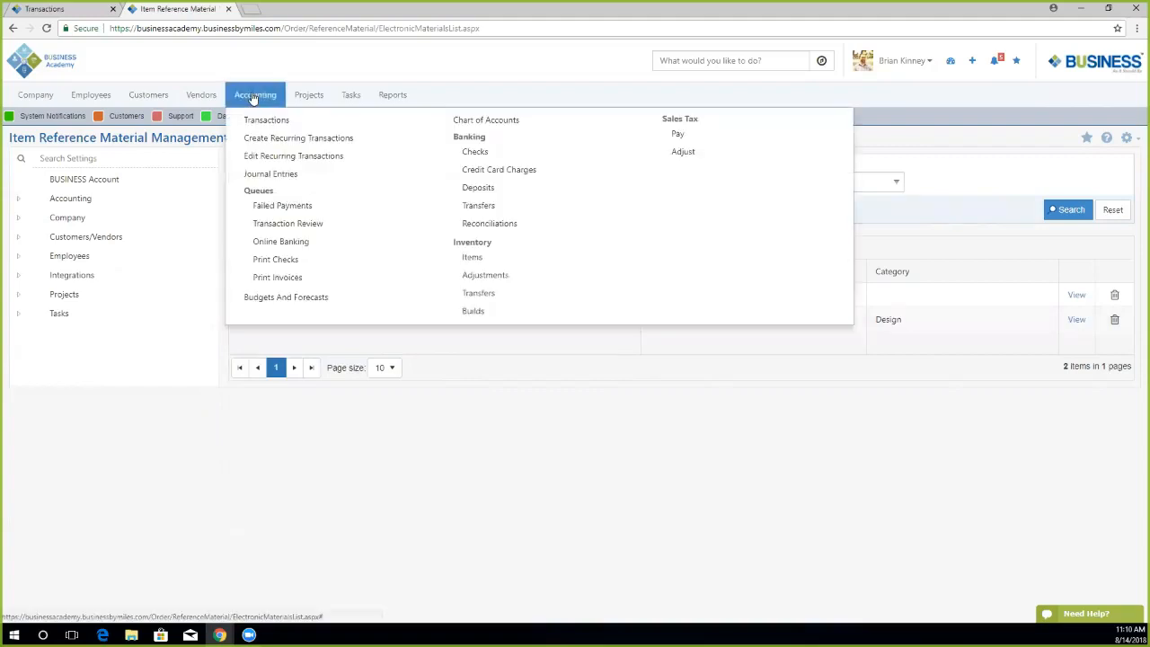
{"action": "left_click", "coordinate": [473, 258]}
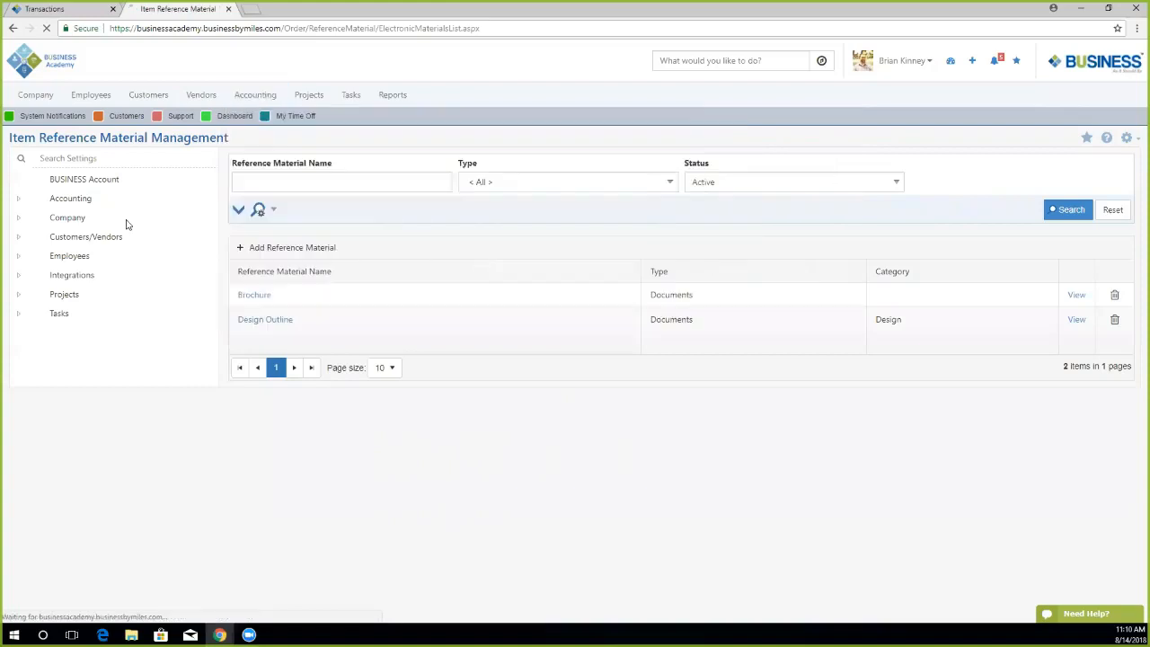
{"action": "left_click", "coordinate": [1072, 203]}
{"action": "scroll", "coordinate": [297, 498], "scroll_direction": "down", "scroll_amount": 1}
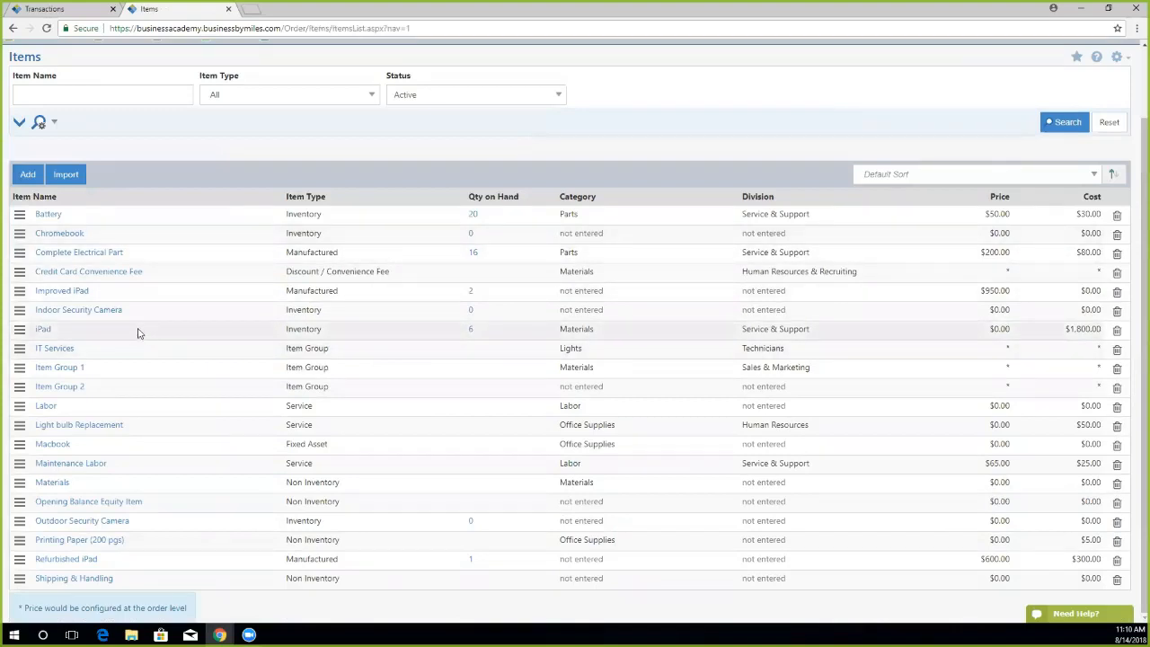
Associate the Design Outline reference material with the Improved iPad item.
{"action": "left_click", "coordinate": [65, 293]}
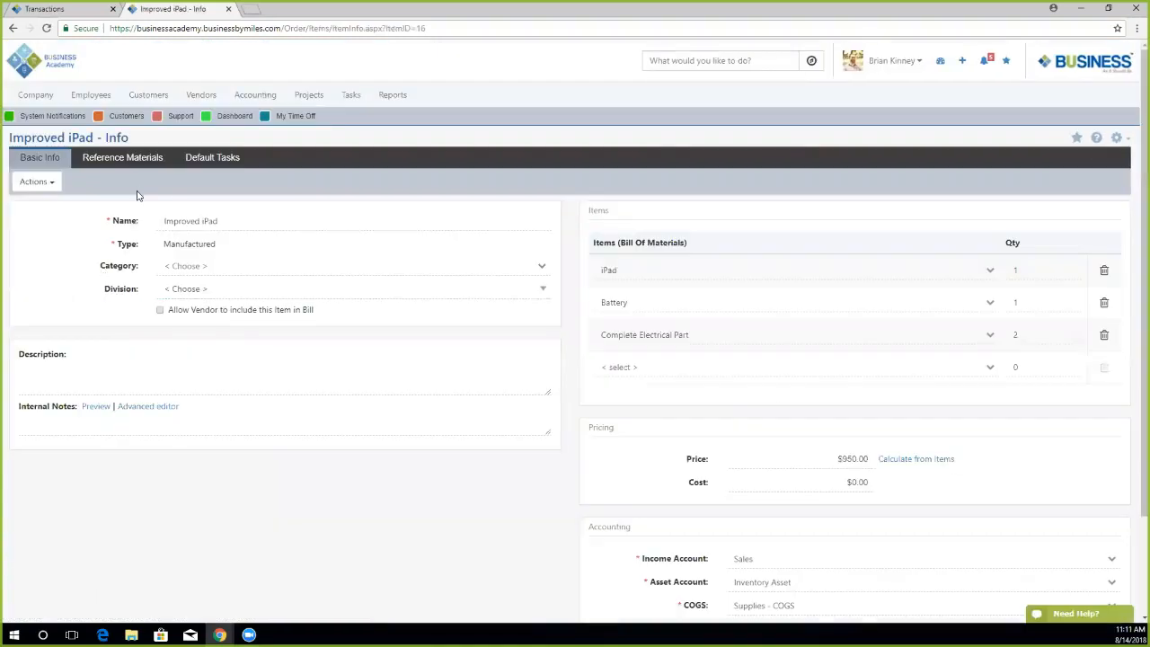
{"action": "left_click", "coordinate": [126, 162]}
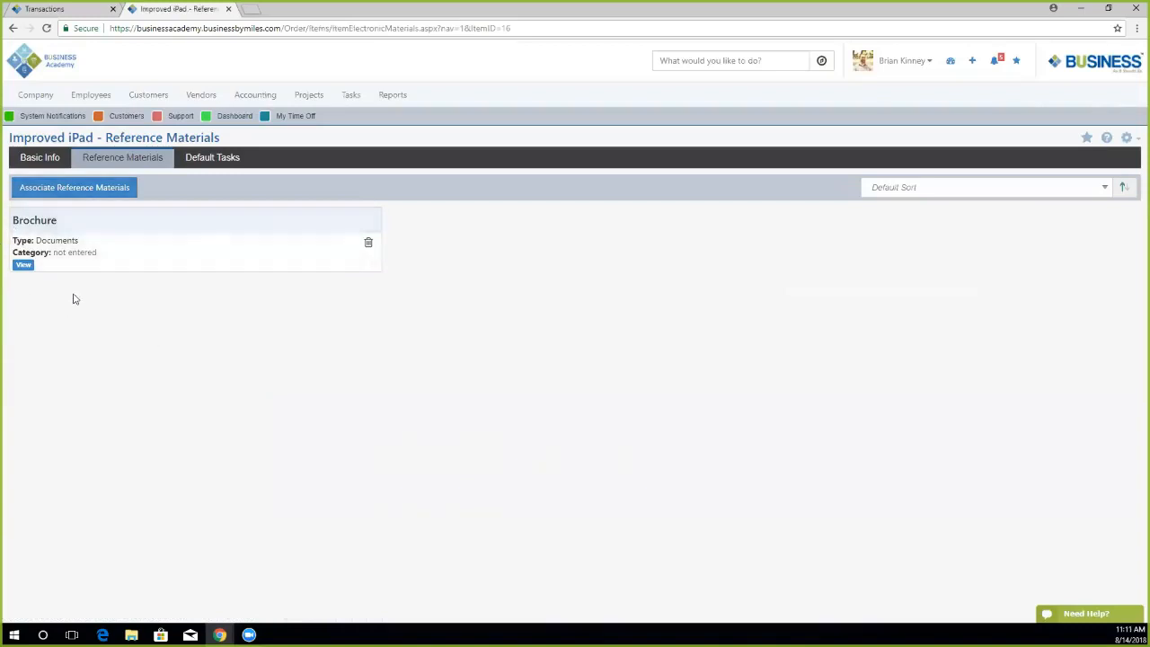
{"action": "left_click", "coordinate": [69, 190]}
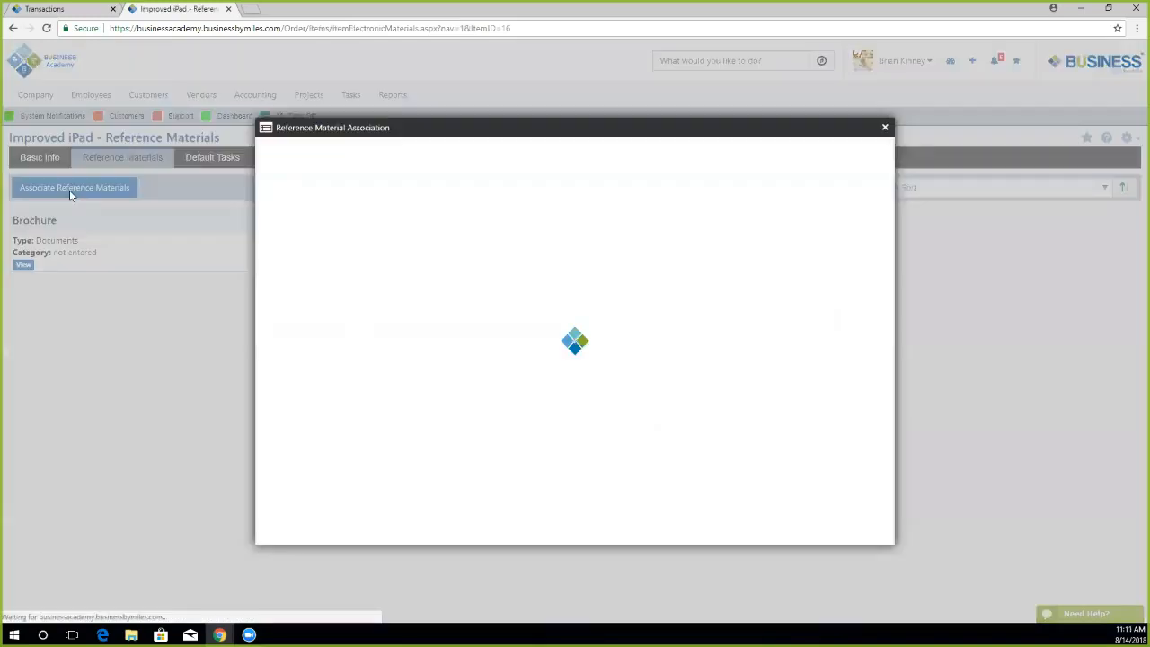
{"action": "left_click", "coordinate": [270, 283]}
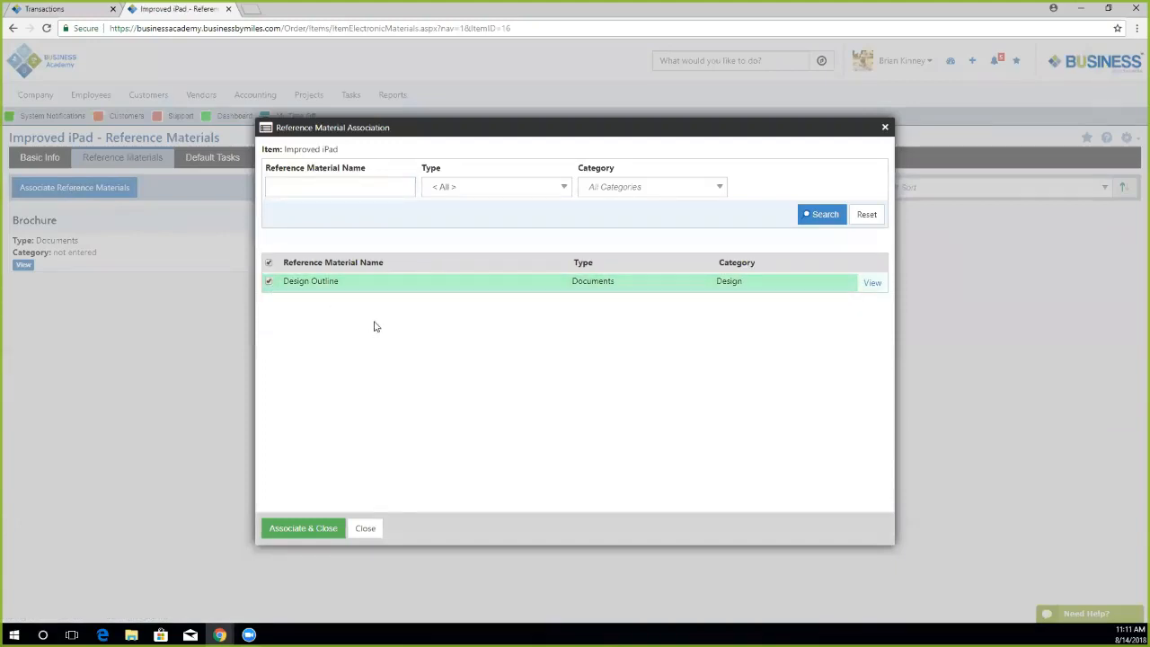
{"action": "left_click", "coordinate": [321, 530]}
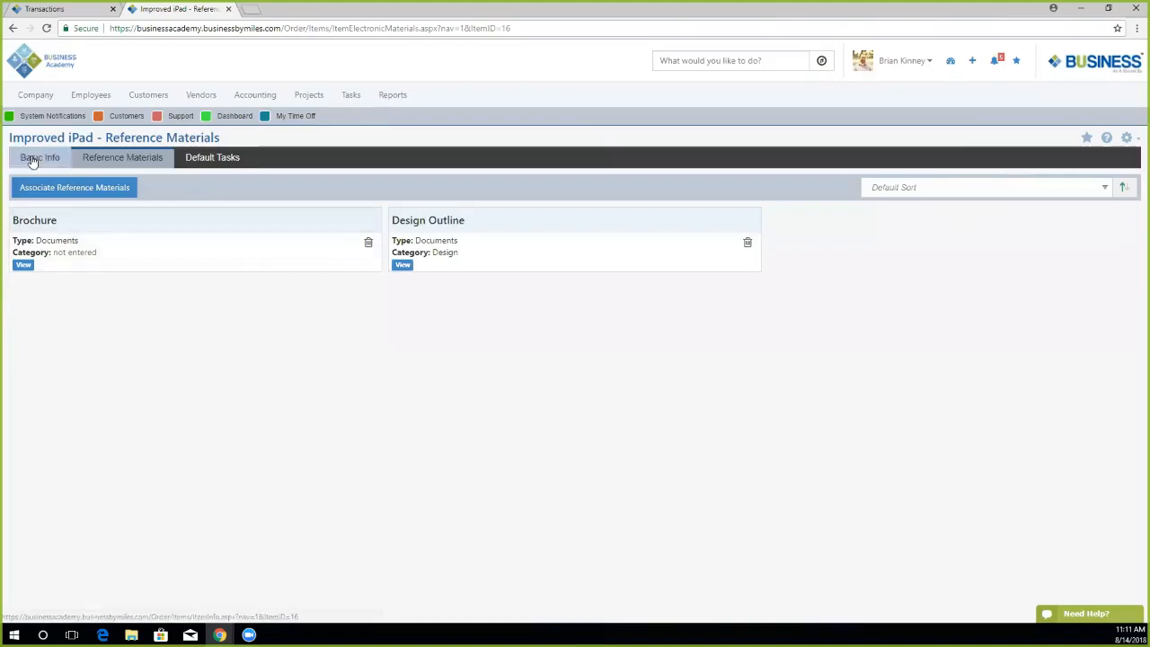
Return to the Improved iPad's basic information, save and close the item, and dismiss the notification.
{"action": "left_click", "coordinate": [33, 160]}
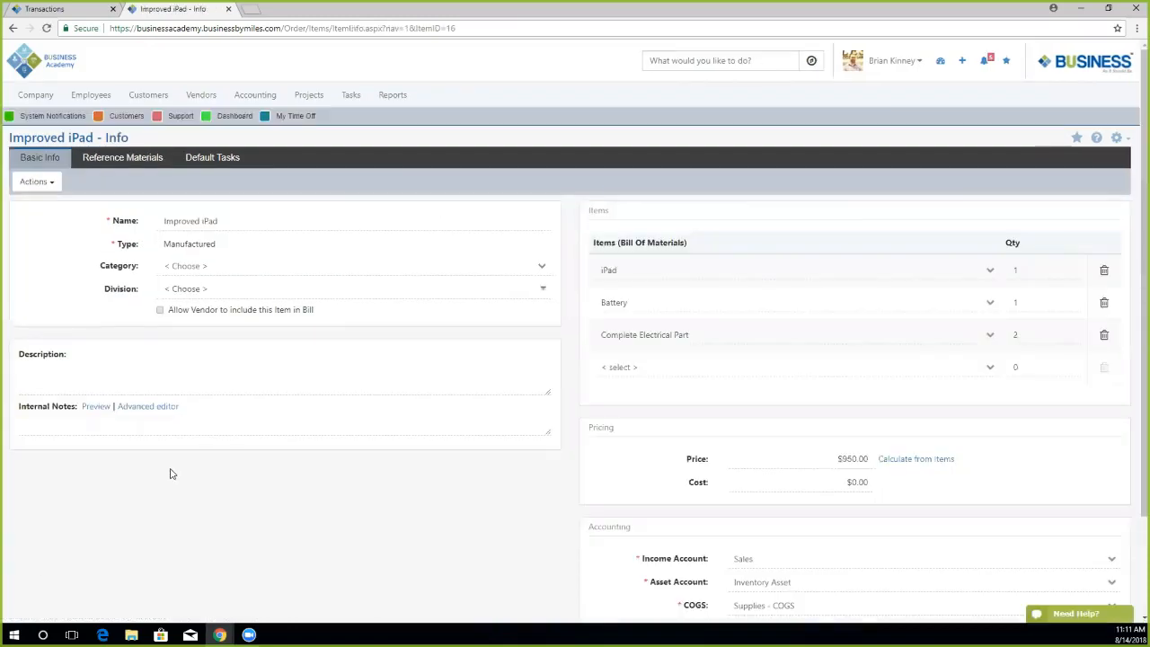
{"action": "scroll", "coordinate": [173, 473], "scroll_direction": "down", "scroll_amount": 2}
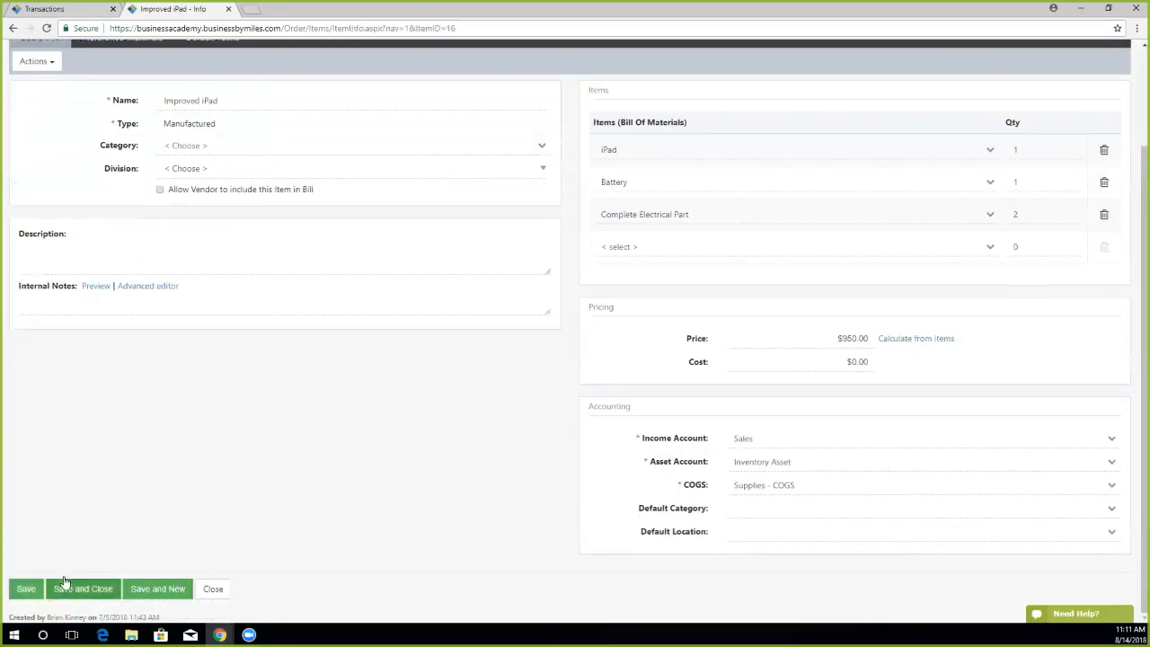
{"action": "left_click", "coordinate": [84, 589]}
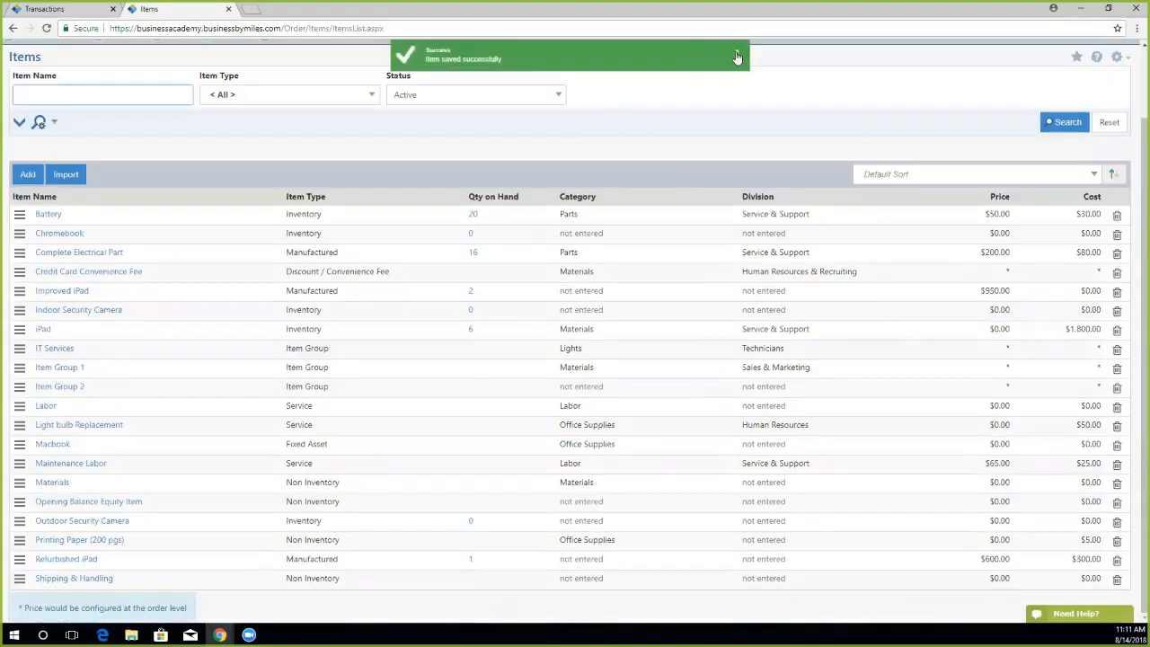
{"action": "left_click", "coordinate": [736, 51]}
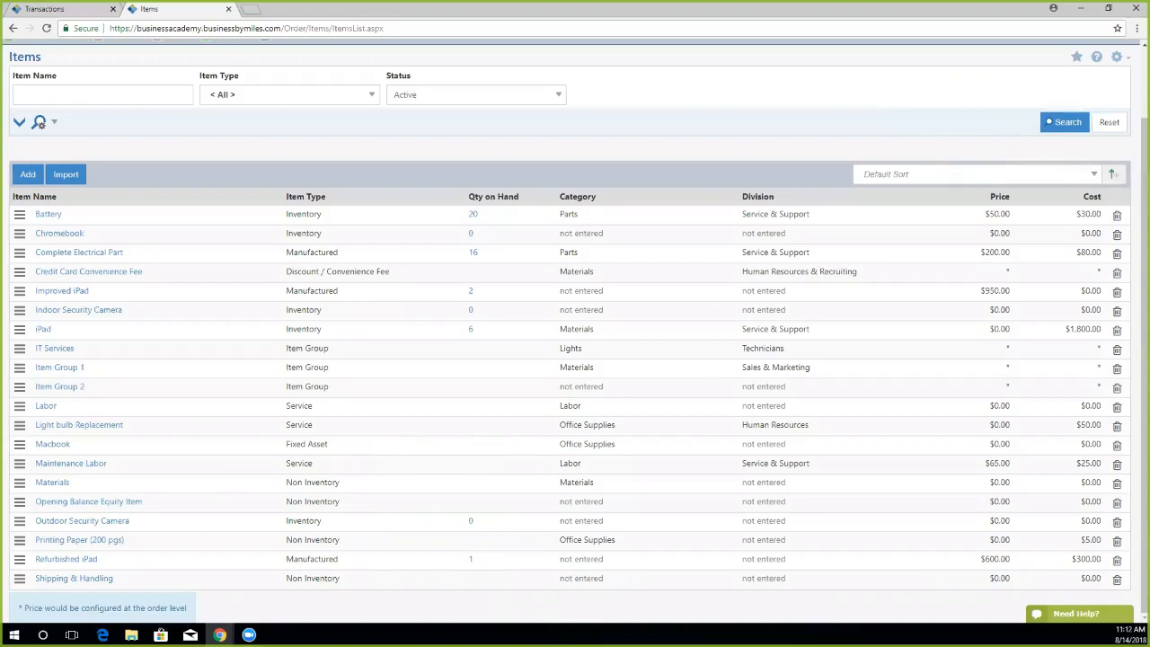
Go to the inventory adjustments and list them all without date or status limits.
{"action": "scroll", "coordinate": [449, 253], "scroll_direction": "up", "scroll_amount": 2}
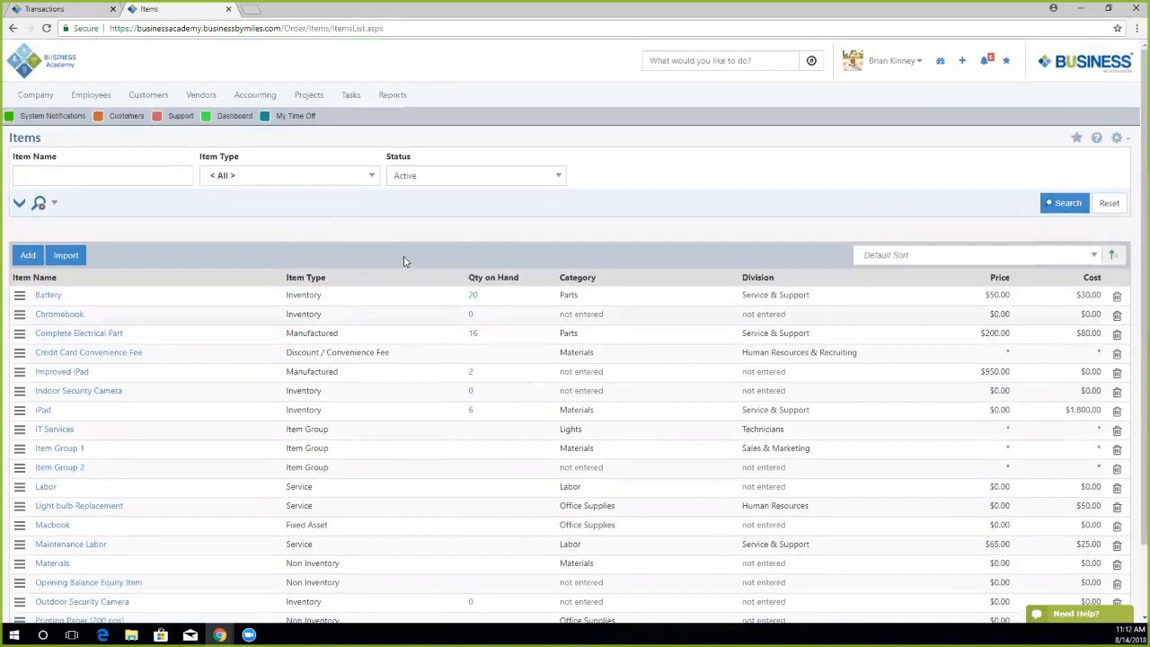
{"action": "mouse_move", "coordinate": [260, 95]}
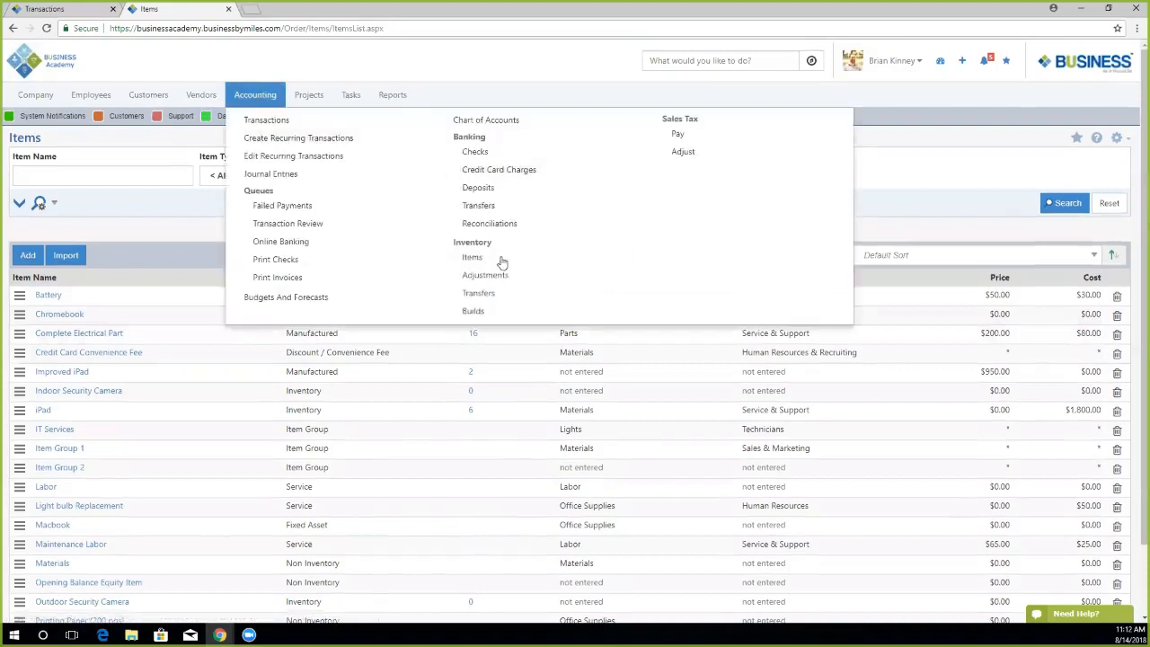
{"action": "left_click", "coordinate": [473, 277]}
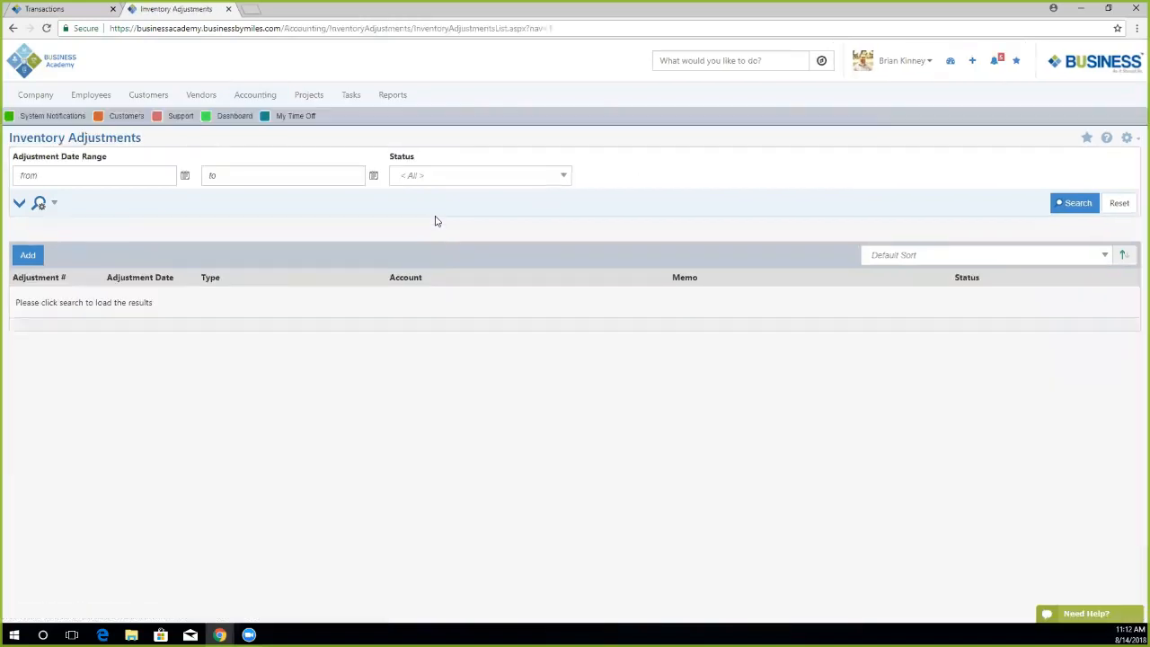
{"action": "left_click", "coordinate": [1068, 205]}
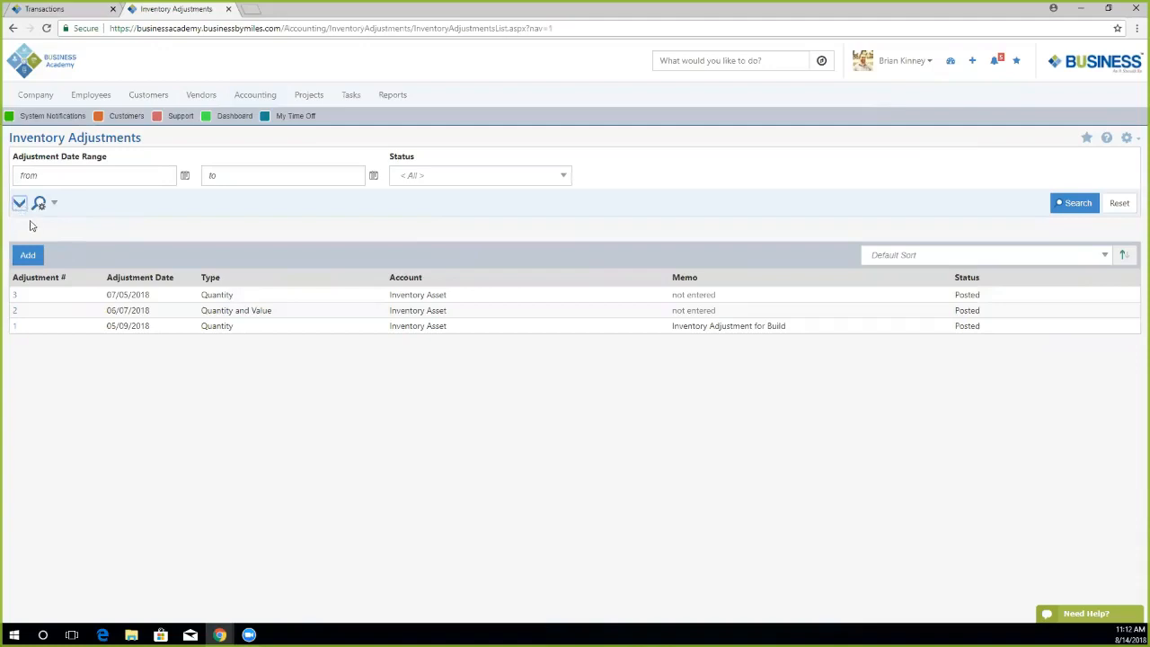
Check the status, item and inventory location filter choices for inventory adjustments without changing them.
{"action": "left_click", "coordinate": [437, 181]}
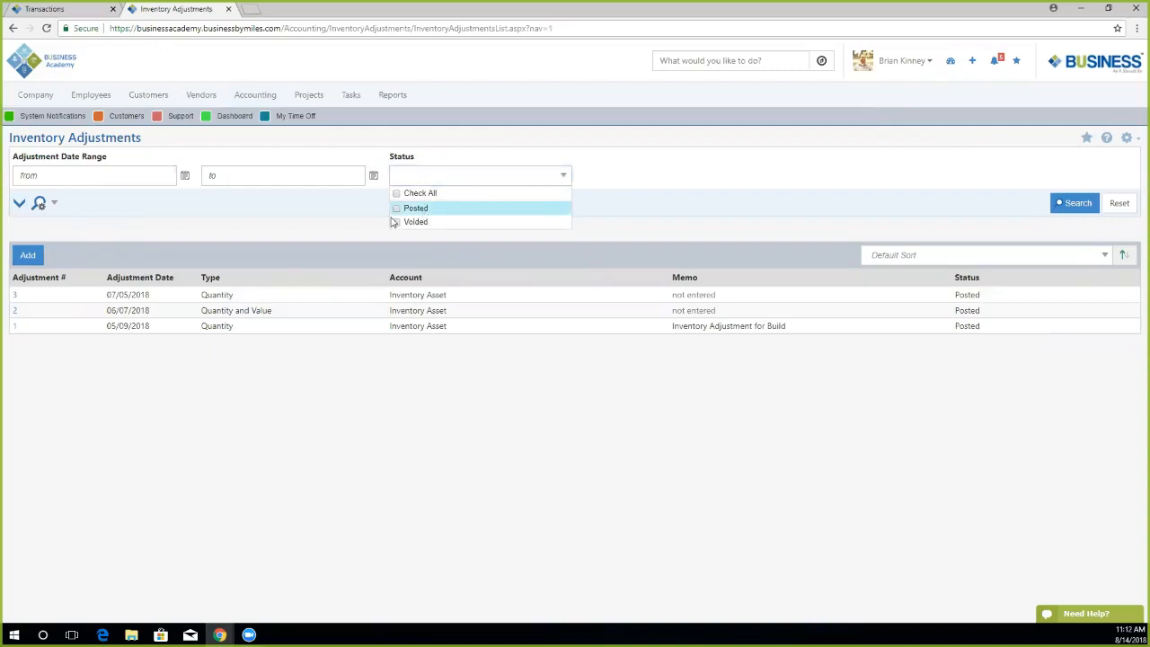
{"action": "left_click", "coordinate": [311, 230]}
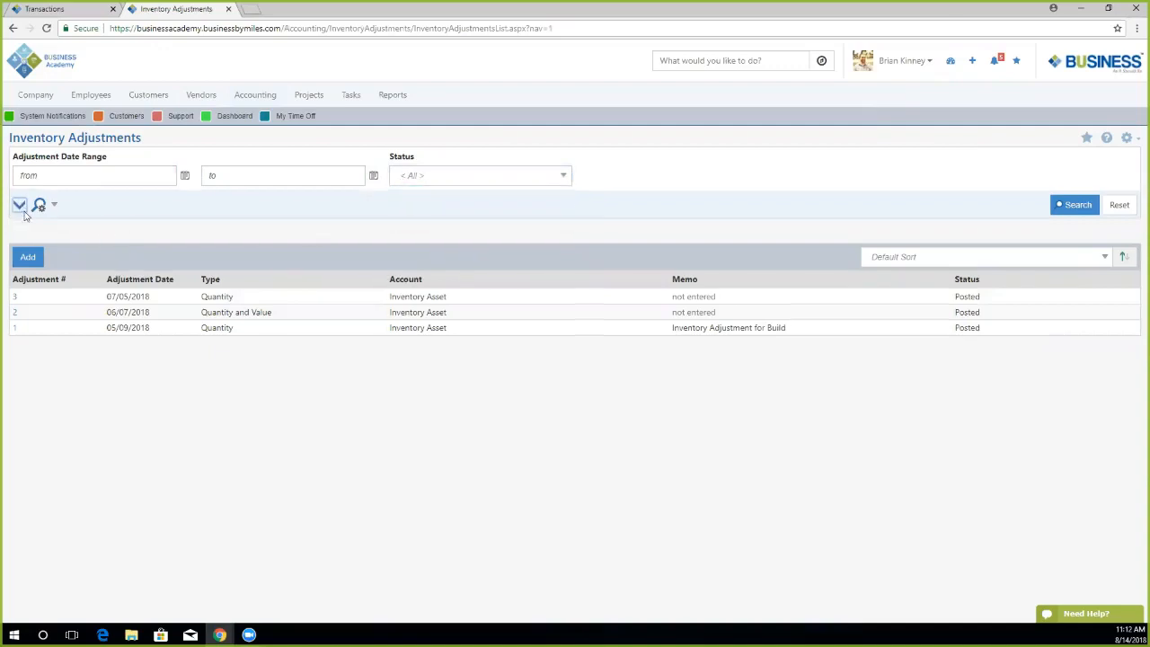
{"action": "left_click", "coordinate": [21, 208]}
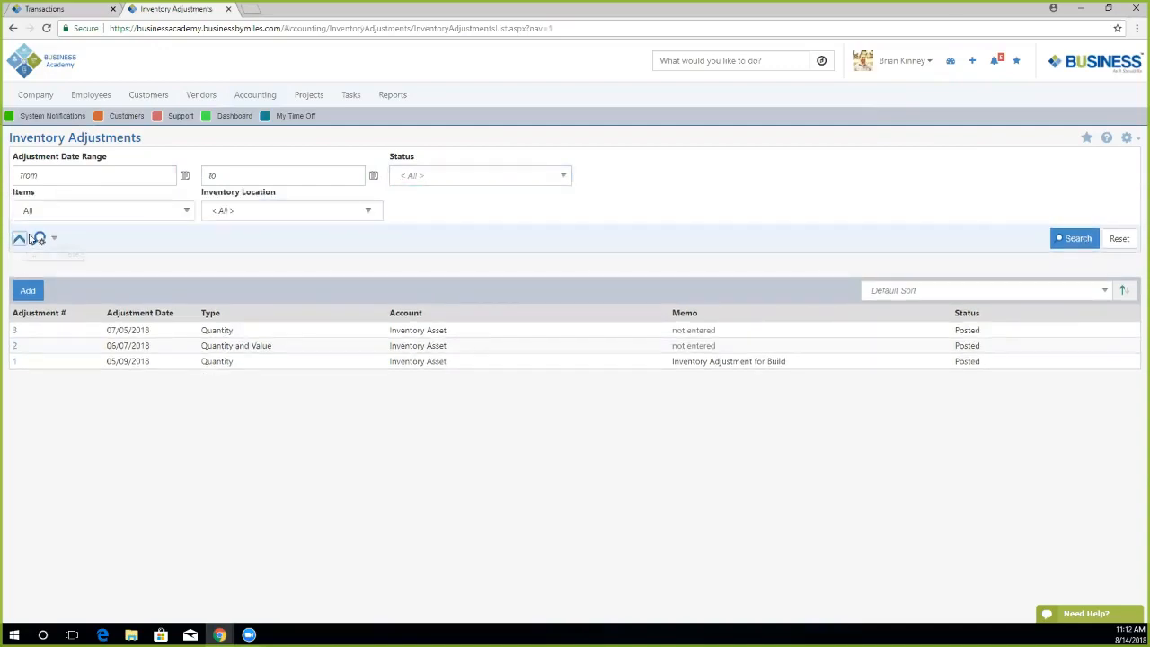
{"action": "left_click", "coordinate": [120, 214]}
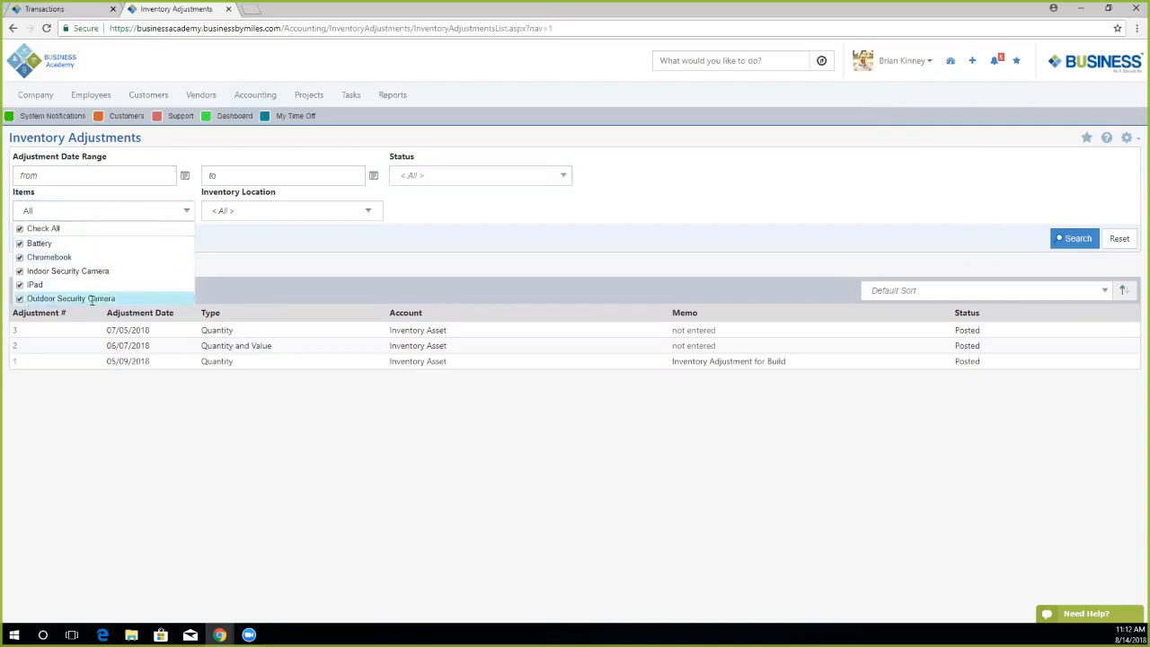
{"action": "left_click", "coordinate": [215, 255]}
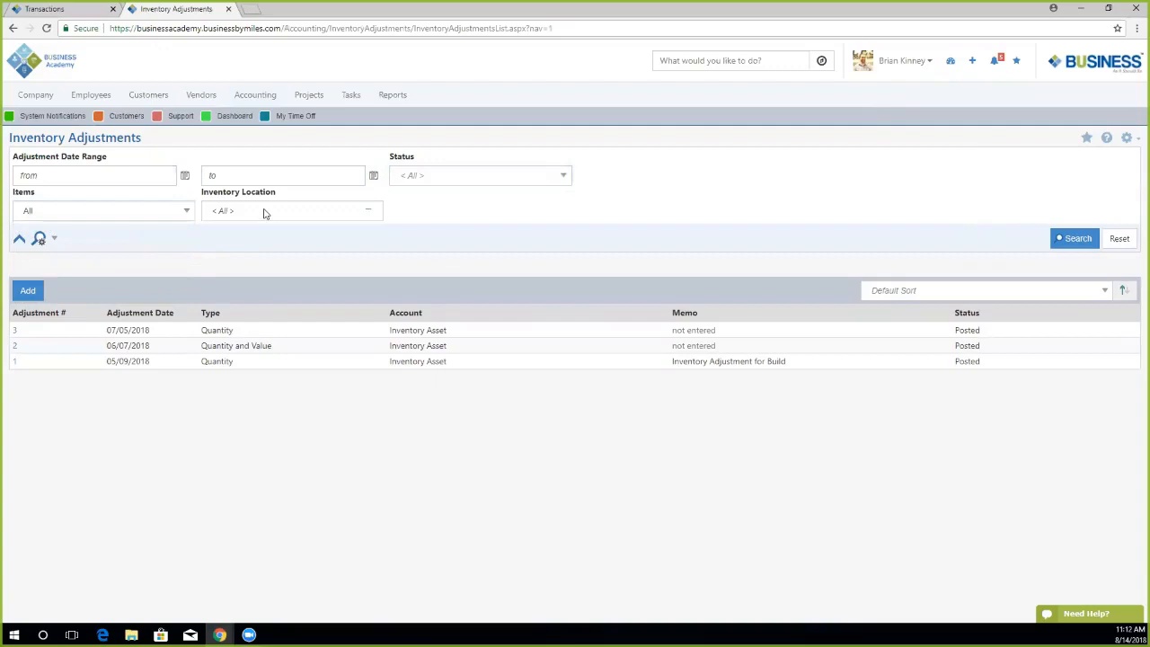
{"action": "left_click", "coordinate": [261, 212]}
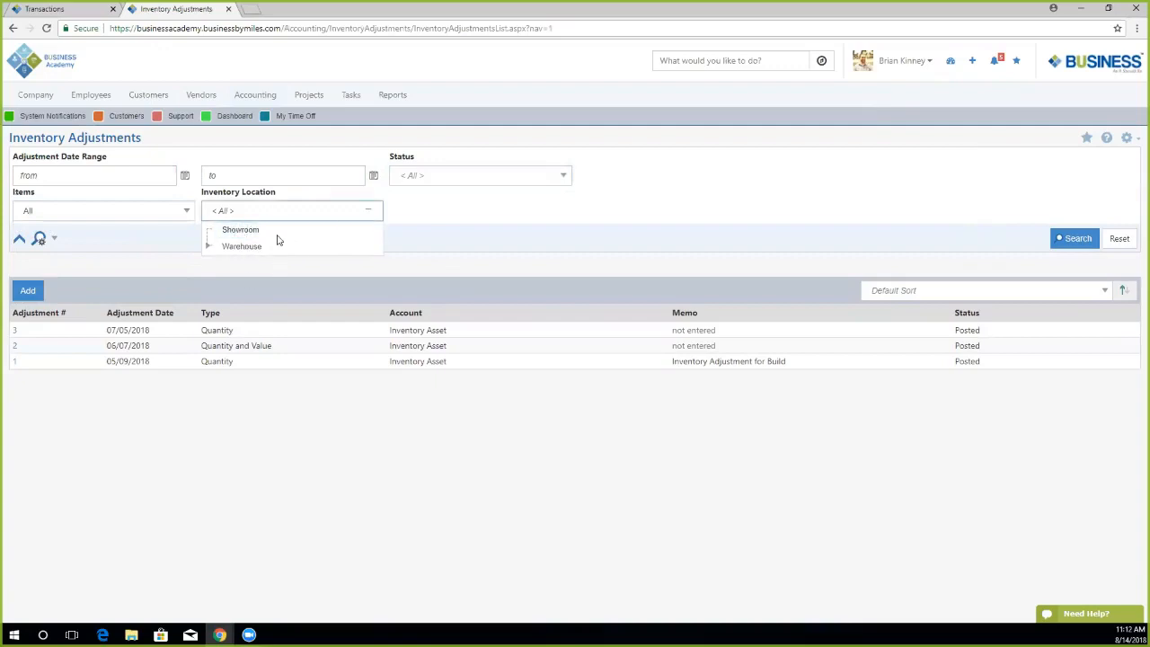
{"action": "left_click", "coordinate": [434, 241]}
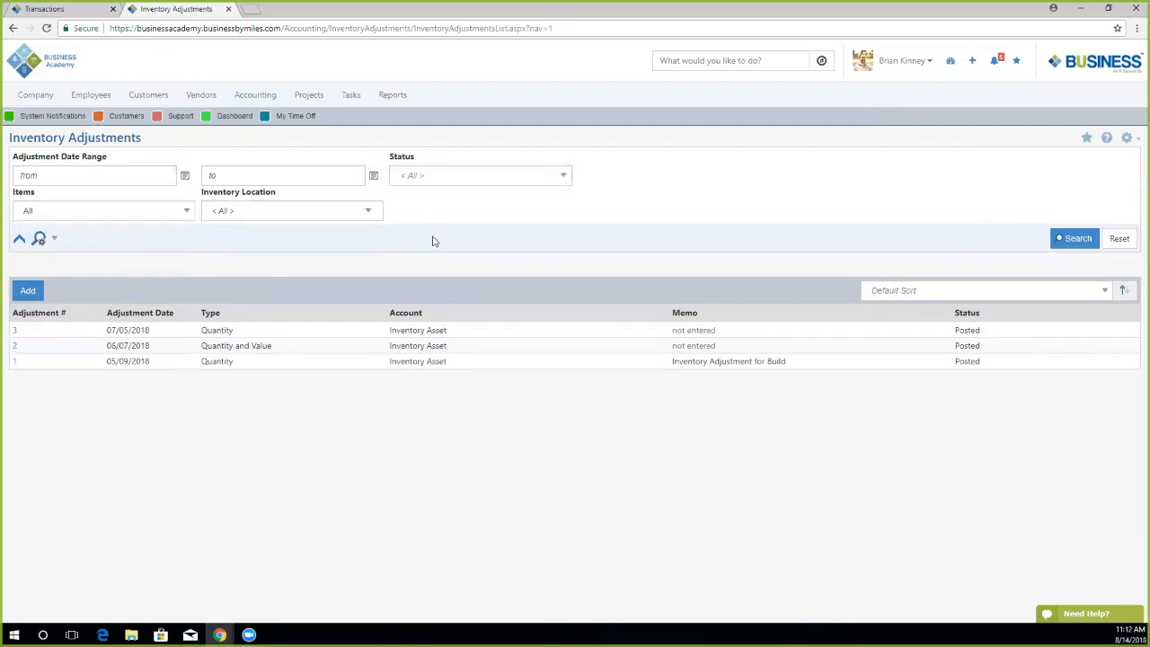
Review the inventory adjustment dated 07/05/2018, then leave it and start a new adjustment.
{"action": "left_click", "coordinate": [15, 332]}
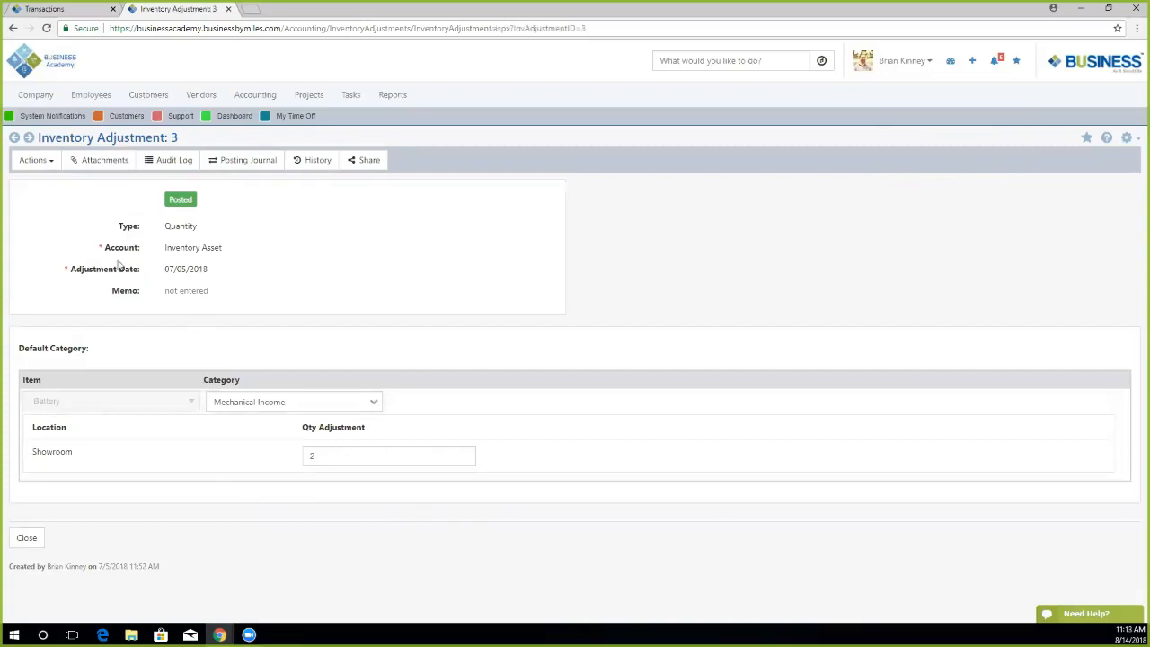
{"action": "left_click", "coordinate": [13, 30]}
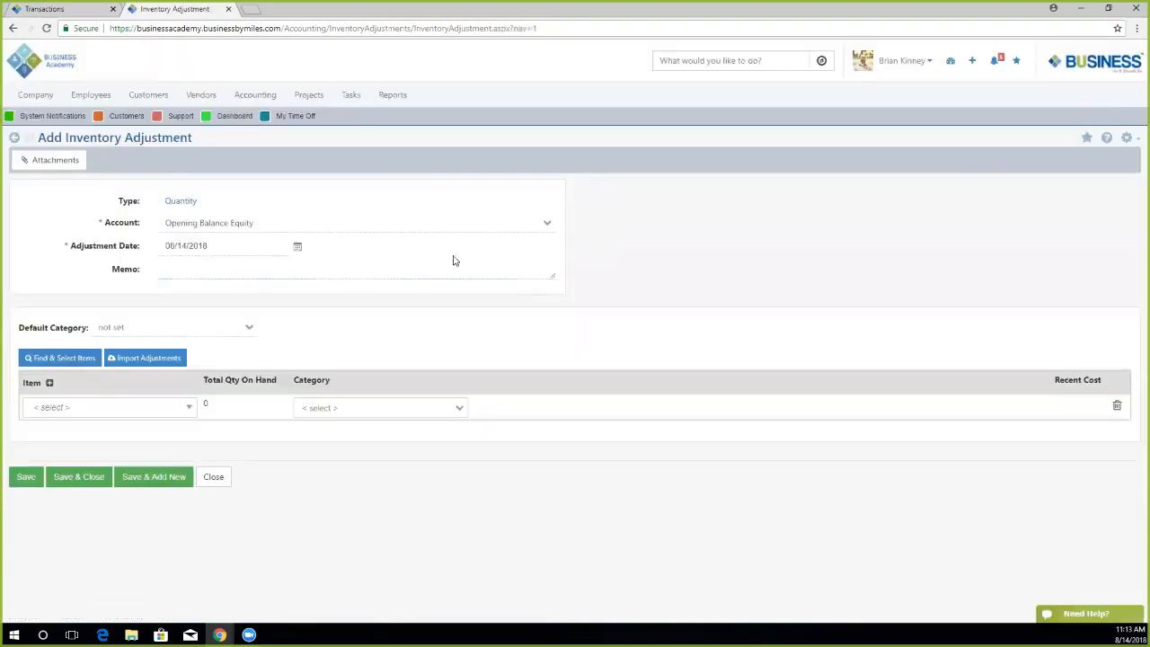
Clear the adjustment account, look through the available accounts, and reselect Opening Balance Equity.
{"action": "left_click", "coordinate": [255, 222]}
{"action": "left_click_drag", "start_coordinate": [254, 223], "coordinate": [141, 226]}
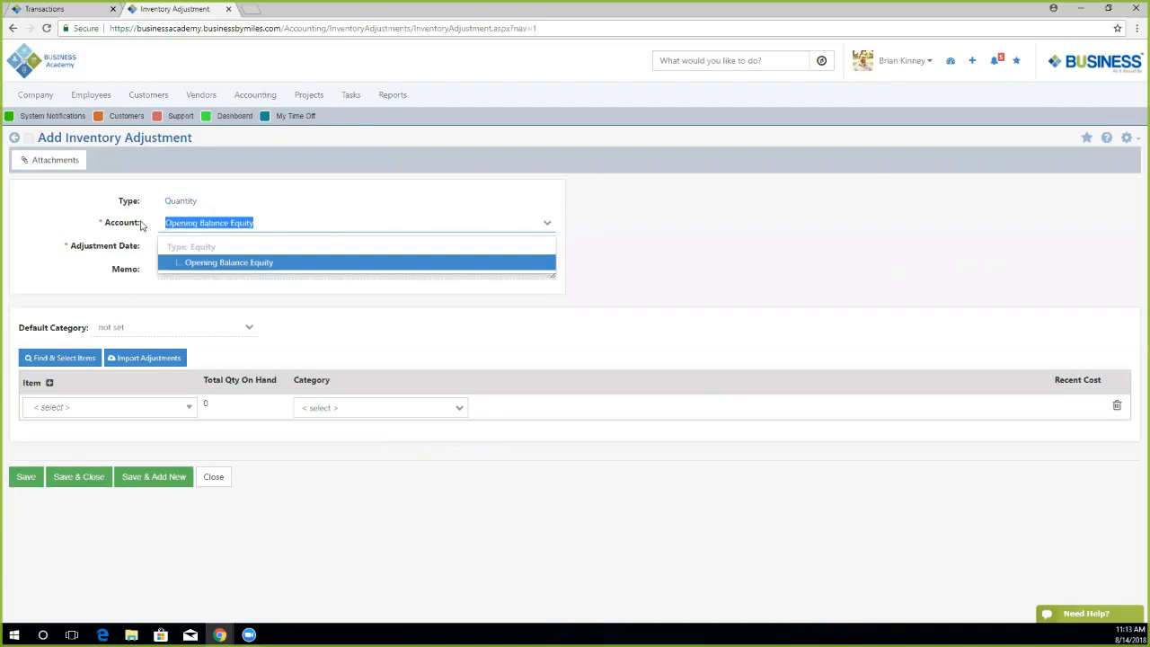
{"action": "key", "text": "BackSpace"}
{"action": "left_click", "coordinate": [213, 210]}
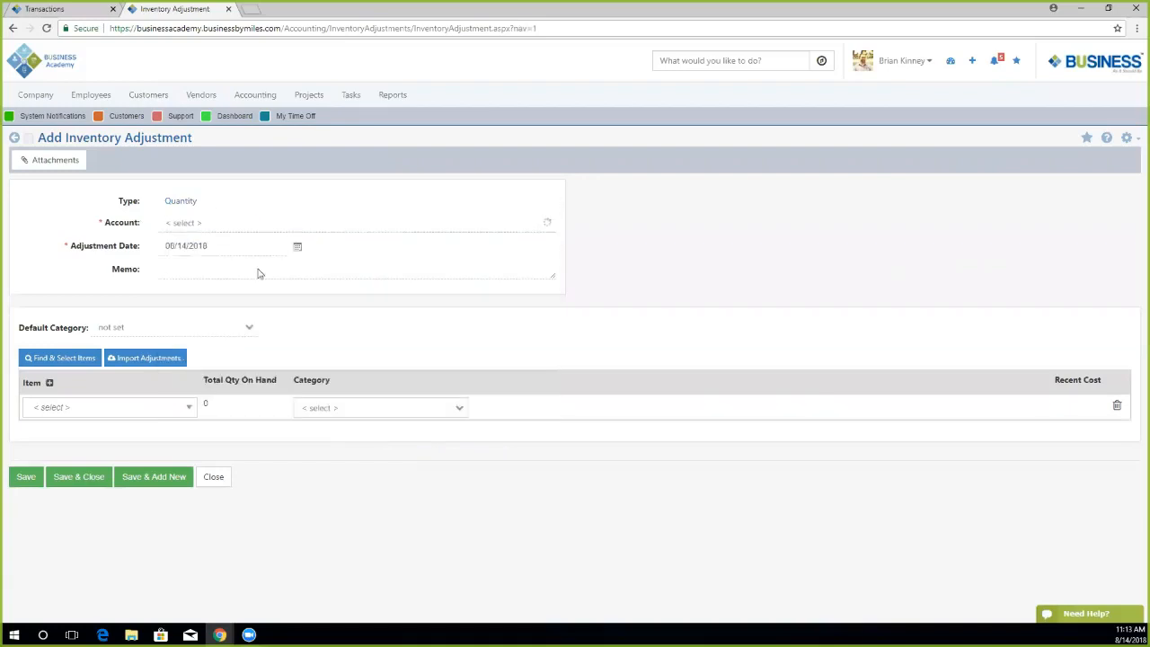
{"action": "left_click", "coordinate": [192, 223]}
{"action": "scroll", "coordinate": [249, 334], "scroll_direction": "down", "scroll_amount": 3}
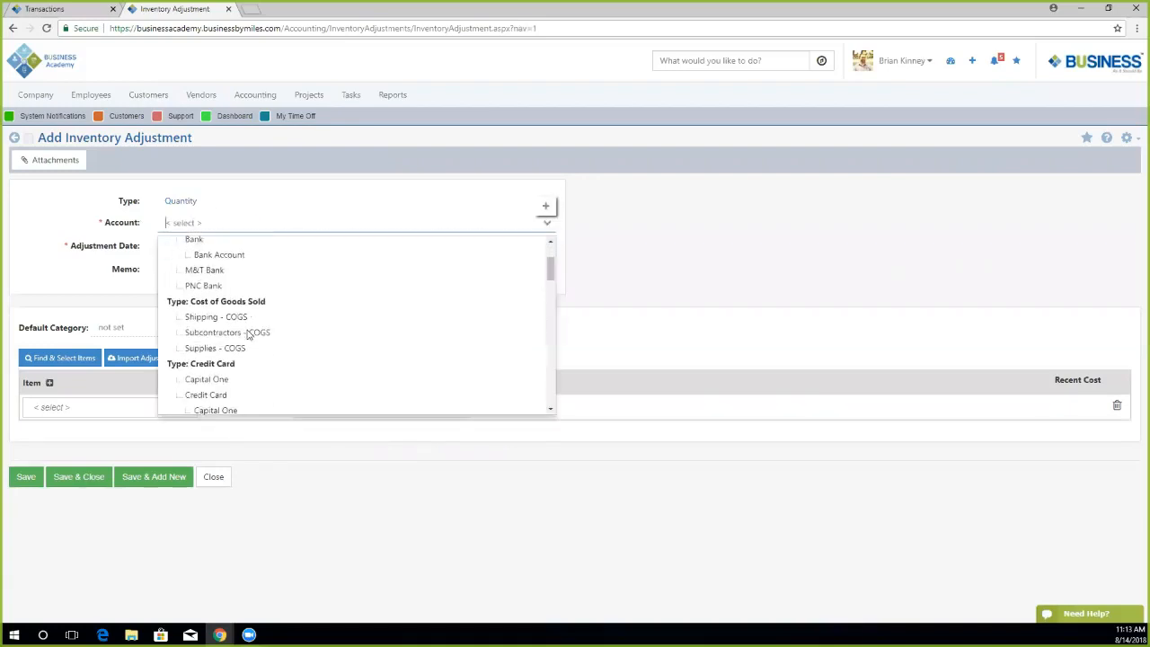
{"action": "scroll", "coordinate": [248, 333], "scroll_direction": "down", "scroll_amount": 10}
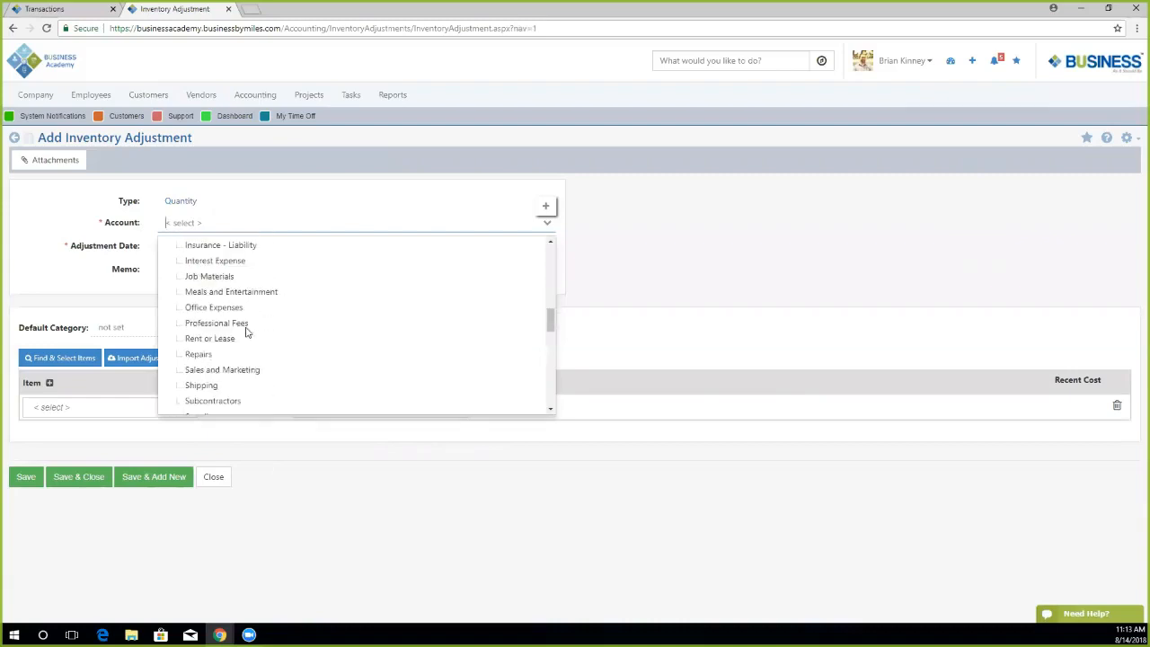
{"action": "scroll", "coordinate": [247, 333], "scroll_direction": "down", "scroll_amount": 5}
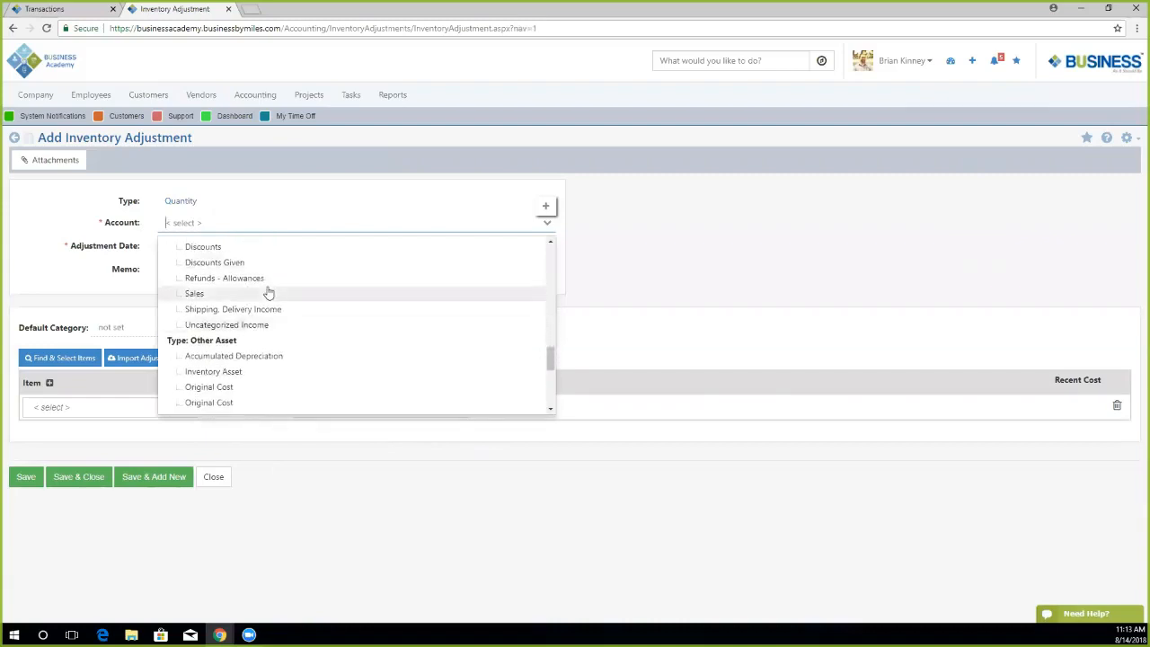
{"action": "scroll", "coordinate": [301, 368], "scroll_direction": "down", "scroll_amount": 4}
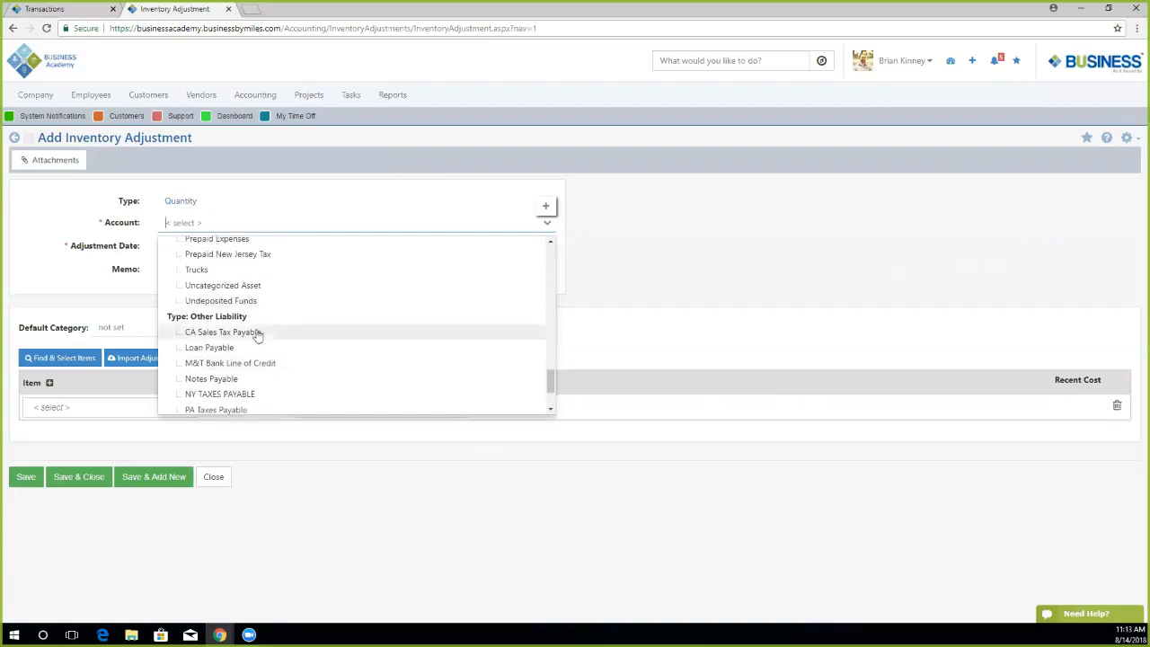
{"action": "scroll", "coordinate": [305, 370], "scroll_direction": "down", "scroll_amount": 1}
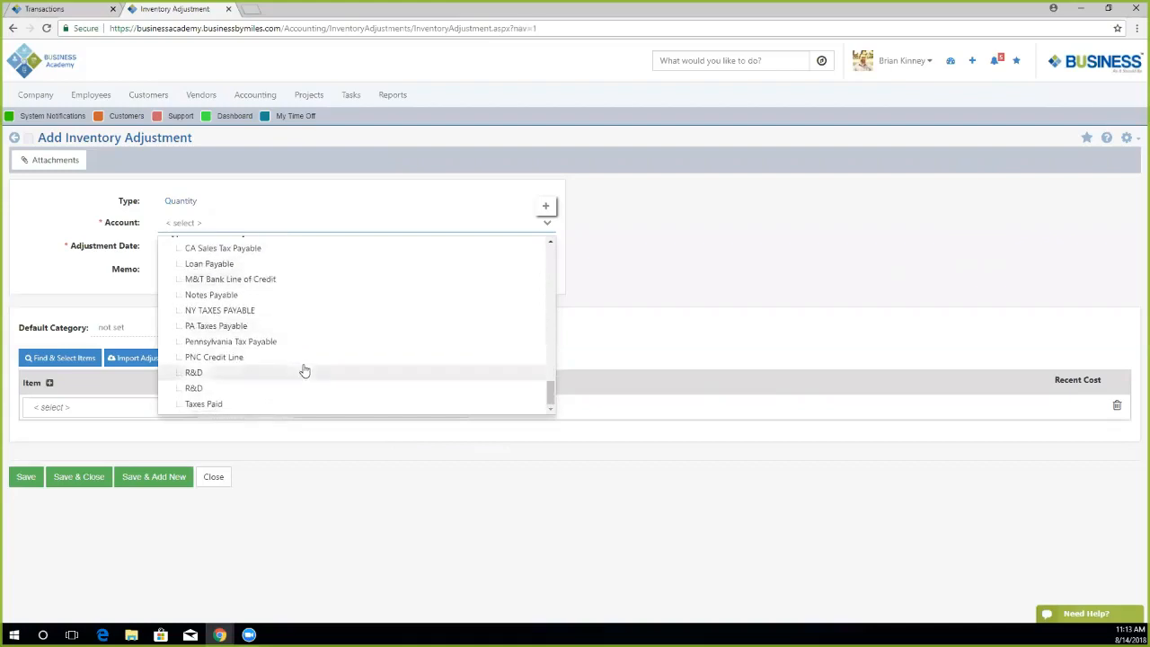
{"action": "scroll", "coordinate": [395, 341], "scroll_direction": "up", "scroll_amount": 4}
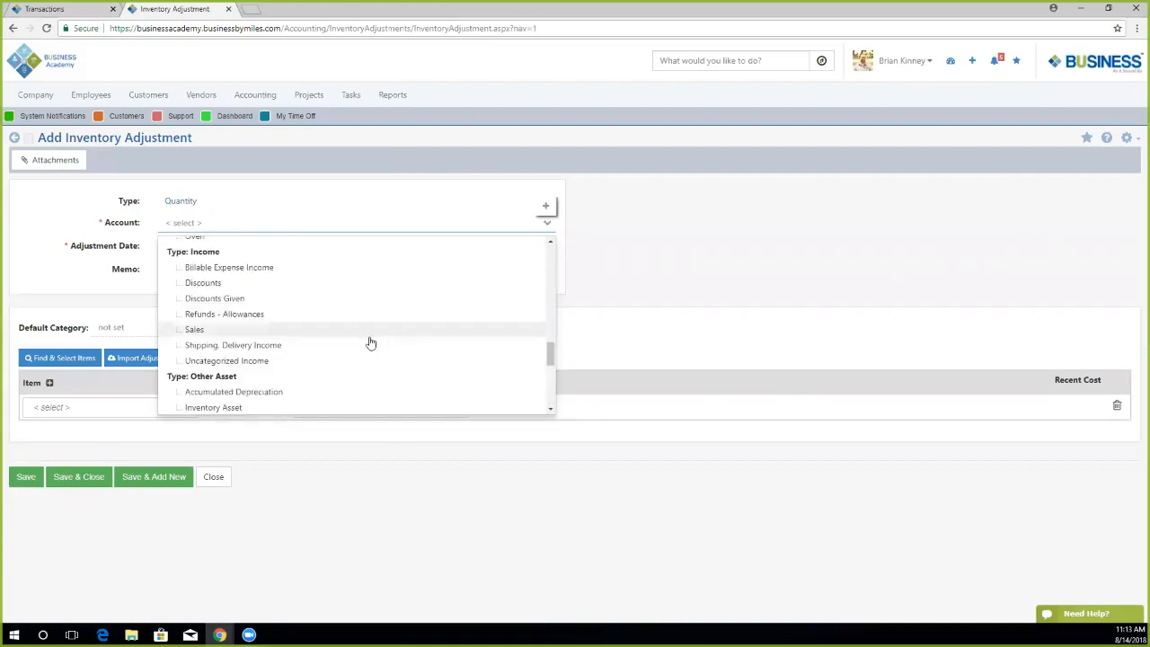
{"action": "type", "text": "Opening"}
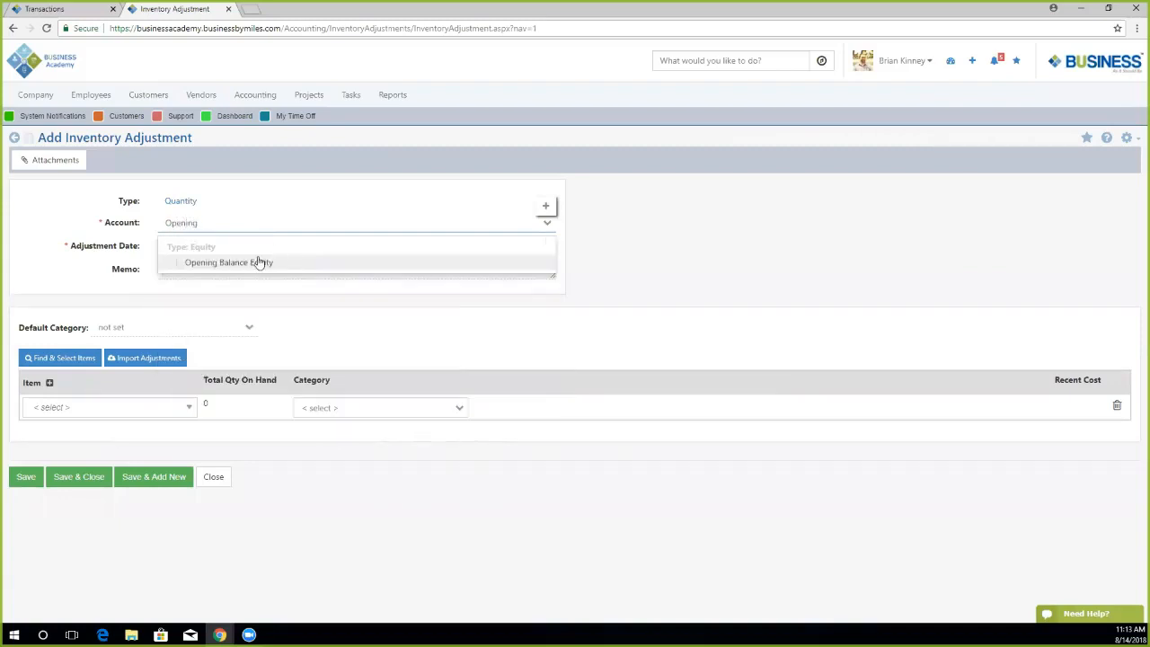
{"action": "left_click", "coordinate": [258, 262]}
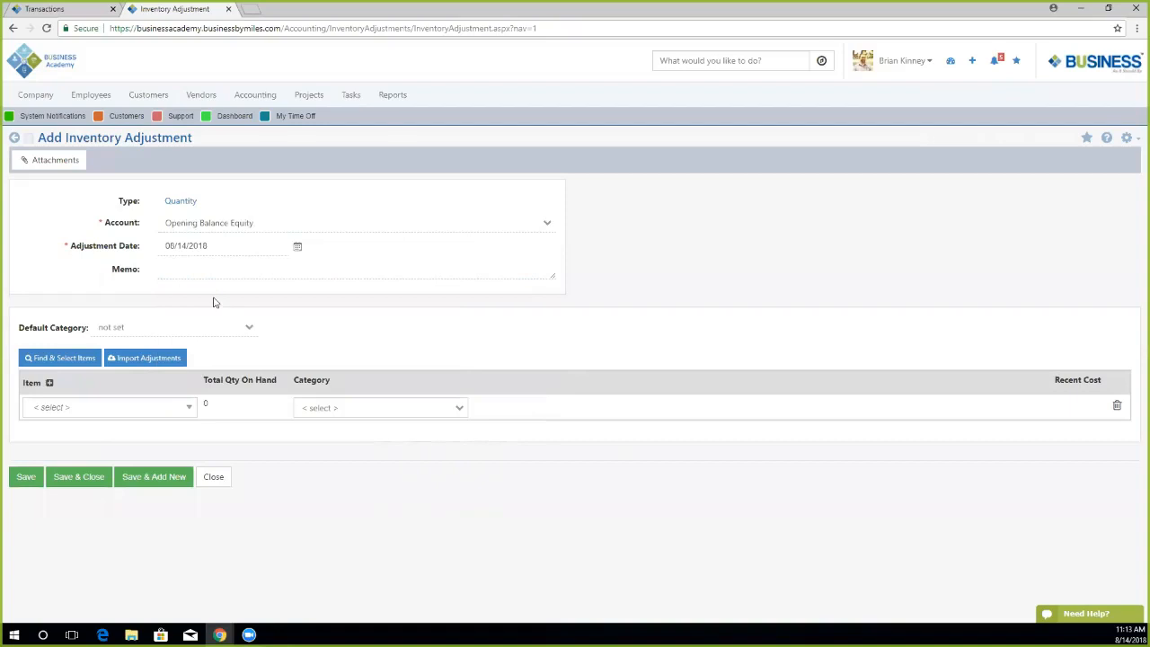
Check the adjustment date and memo fields, and keep Quantity as the adjustment type.
{"action": "left_click", "coordinate": [297, 247]}
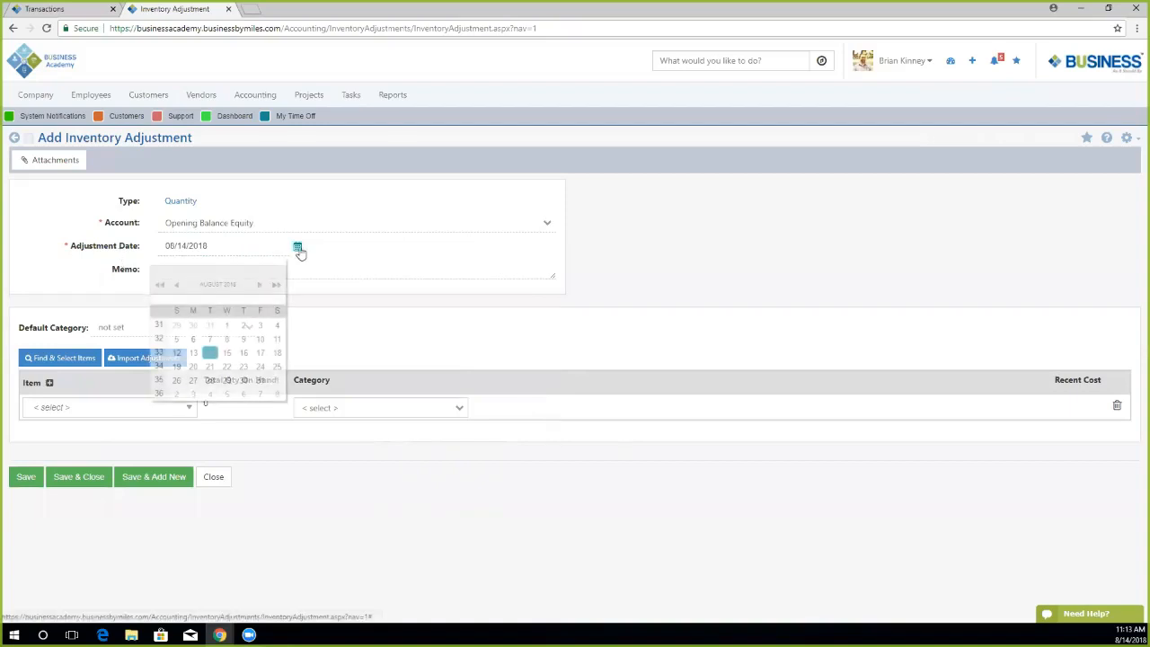
{"action": "left_click", "coordinate": [354, 302]}
{"action": "left_click", "coordinate": [229, 268]}
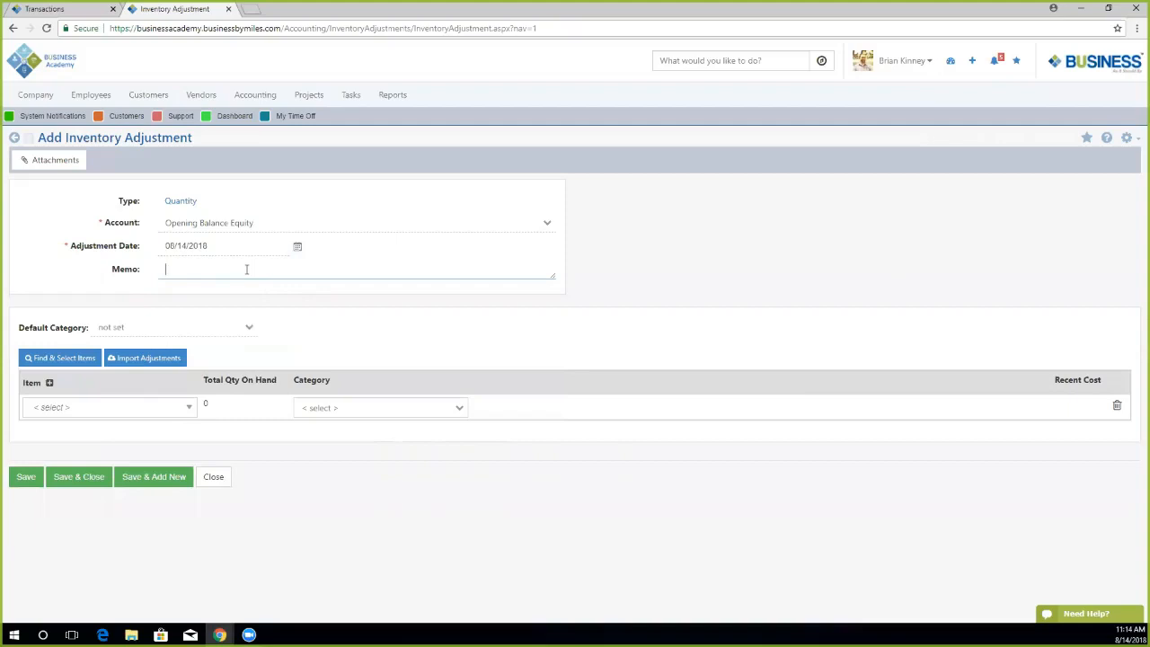
{"action": "left_click", "coordinate": [182, 202]}
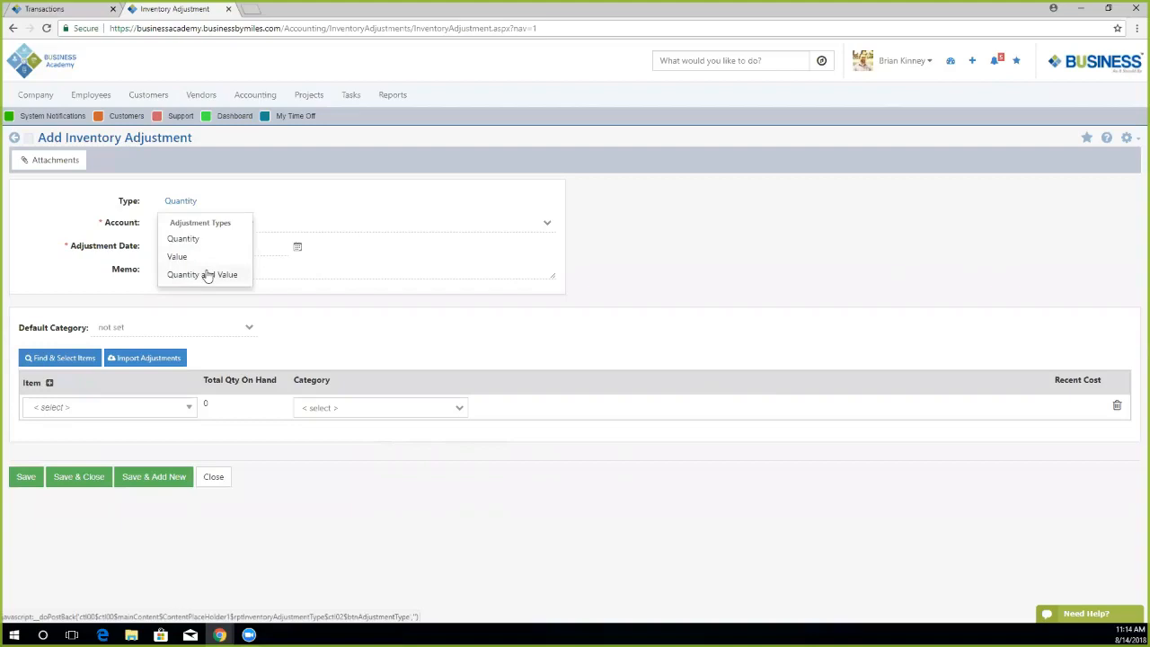
{"action": "left_click", "coordinate": [189, 239]}
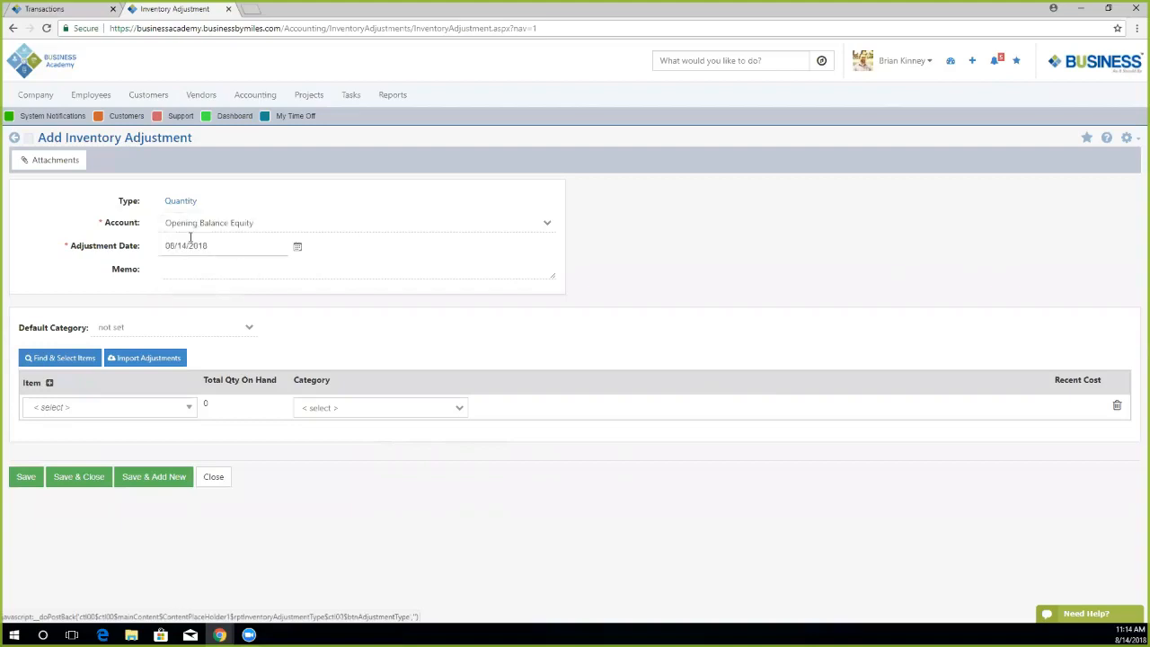
Add the Chromebook to the adjustment with a quantity adjustment of 2 each for Showroom, Warehouse and Receiving Area.
{"action": "left_click", "coordinate": [137, 410]}
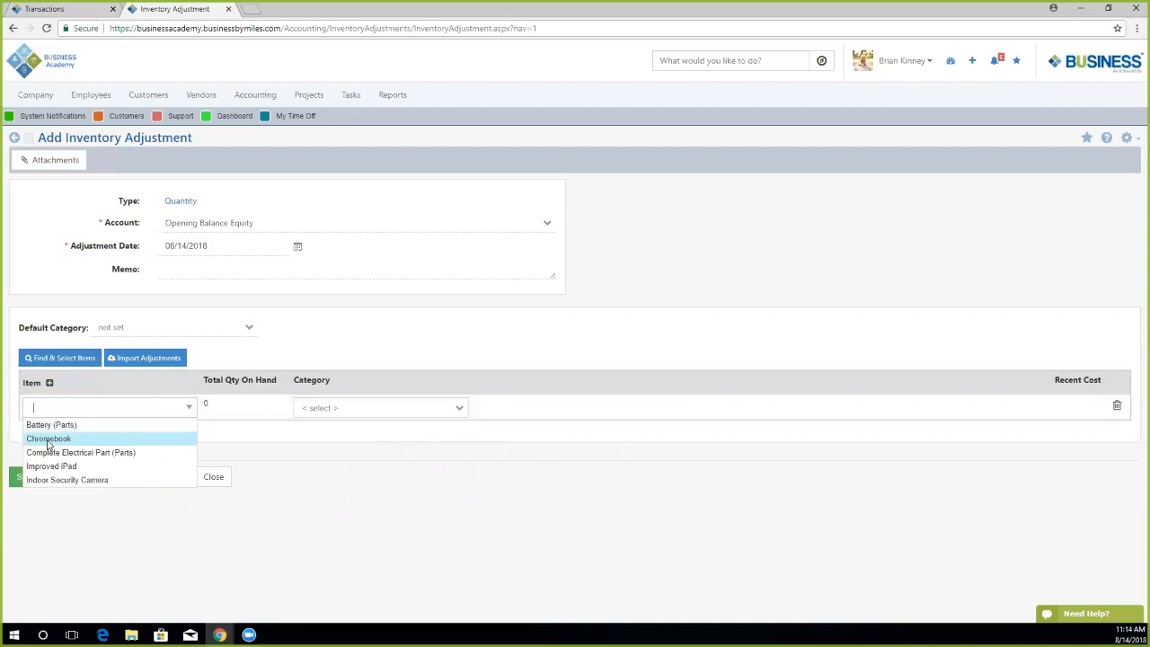
{"action": "left_click", "coordinate": [48, 439]}
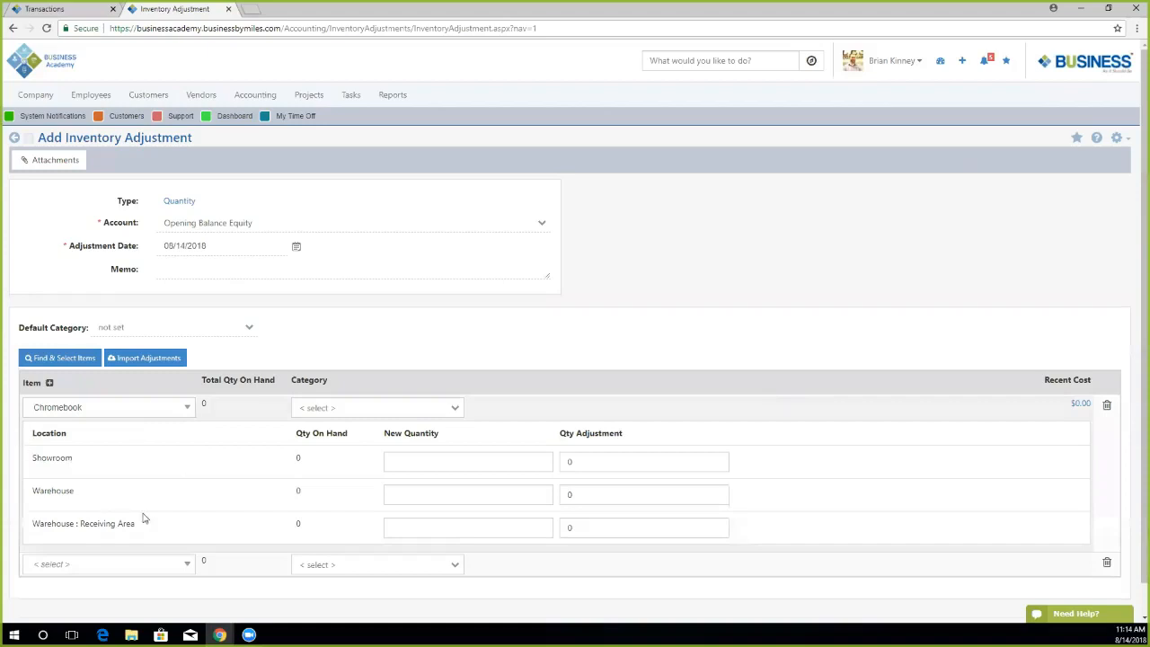
{"action": "left_click", "coordinate": [590, 462]}
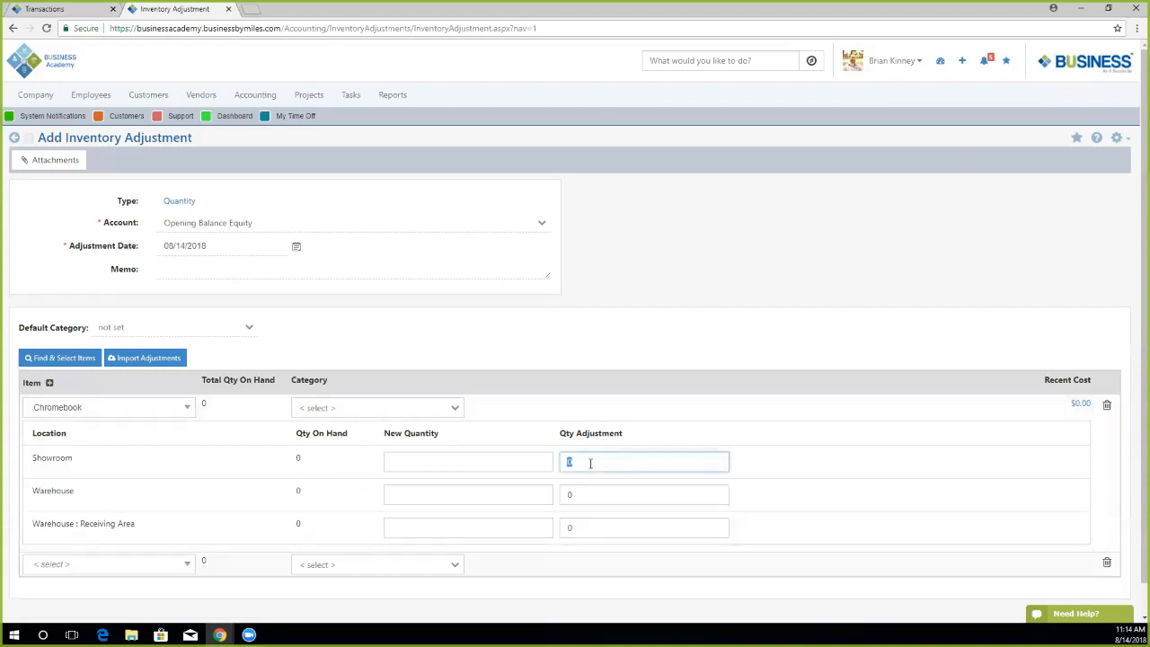
{"action": "type", "text": "2"}
{"action": "left_click", "coordinate": [648, 416]}
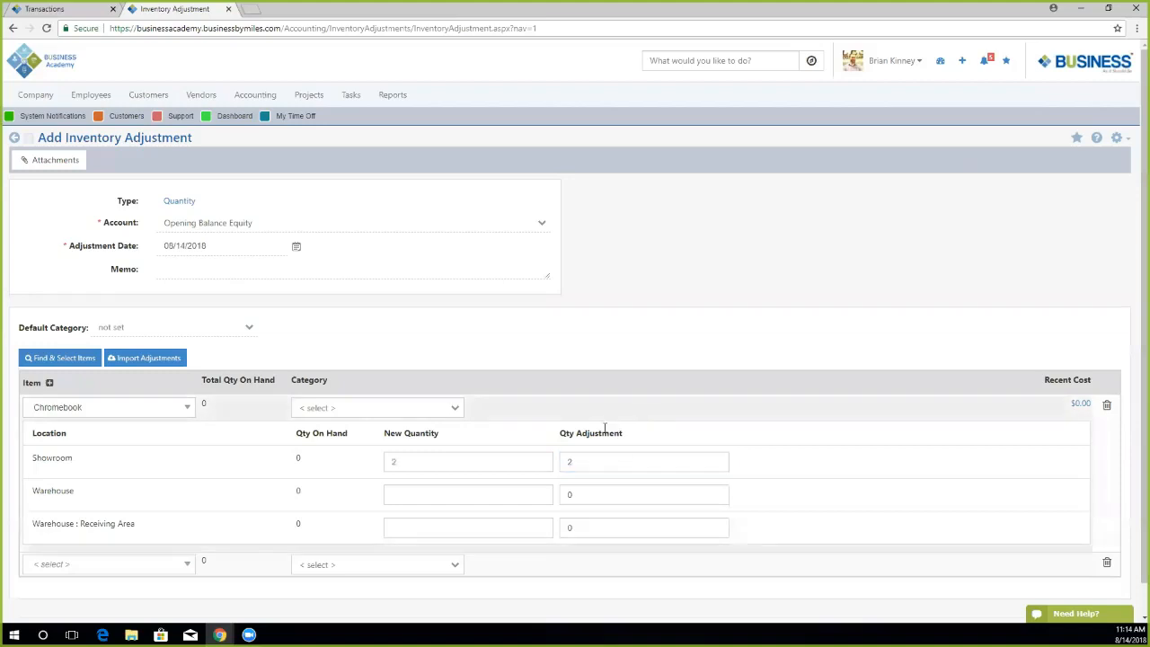
{"action": "left_click", "coordinate": [615, 488]}
{"action": "type", "text": "2"}
{"action": "left_click", "coordinate": [605, 526]}
{"action": "type", "text": "2"}
{"action": "left_click", "coordinate": [636, 410]}
Try 1 and -1 as the Chromebook's new Showroom quantity, and set its quantity adjustment back to 2.
{"action": "left_click", "coordinate": [595, 463]}
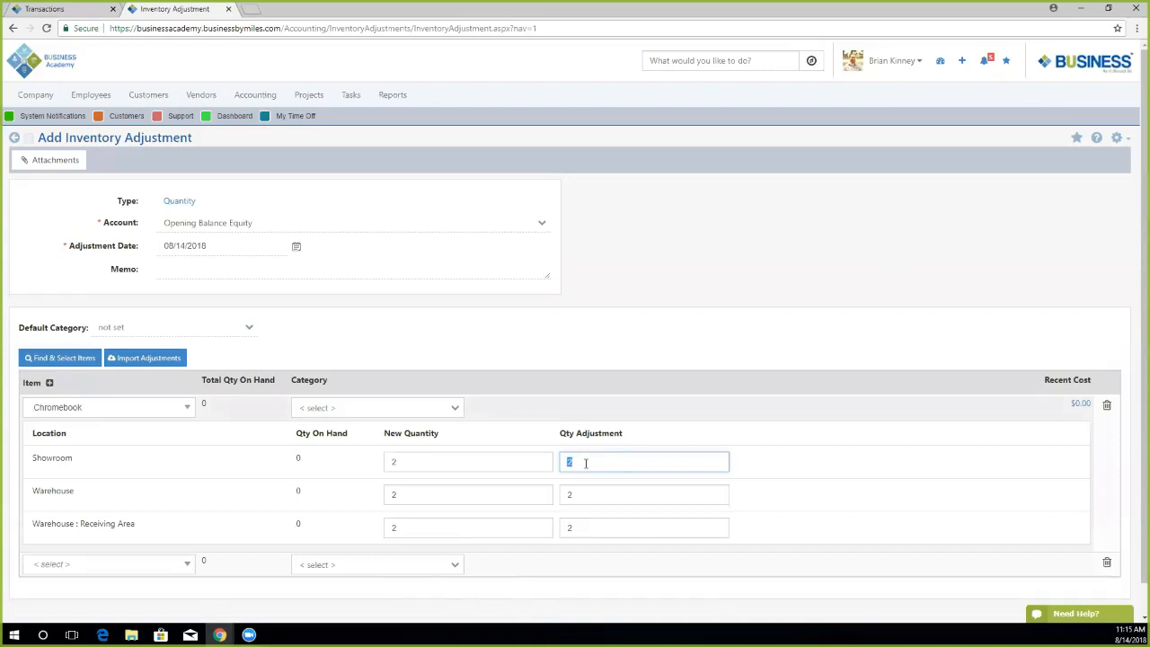
{"action": "left_click", "coordinate": [425, 462]}
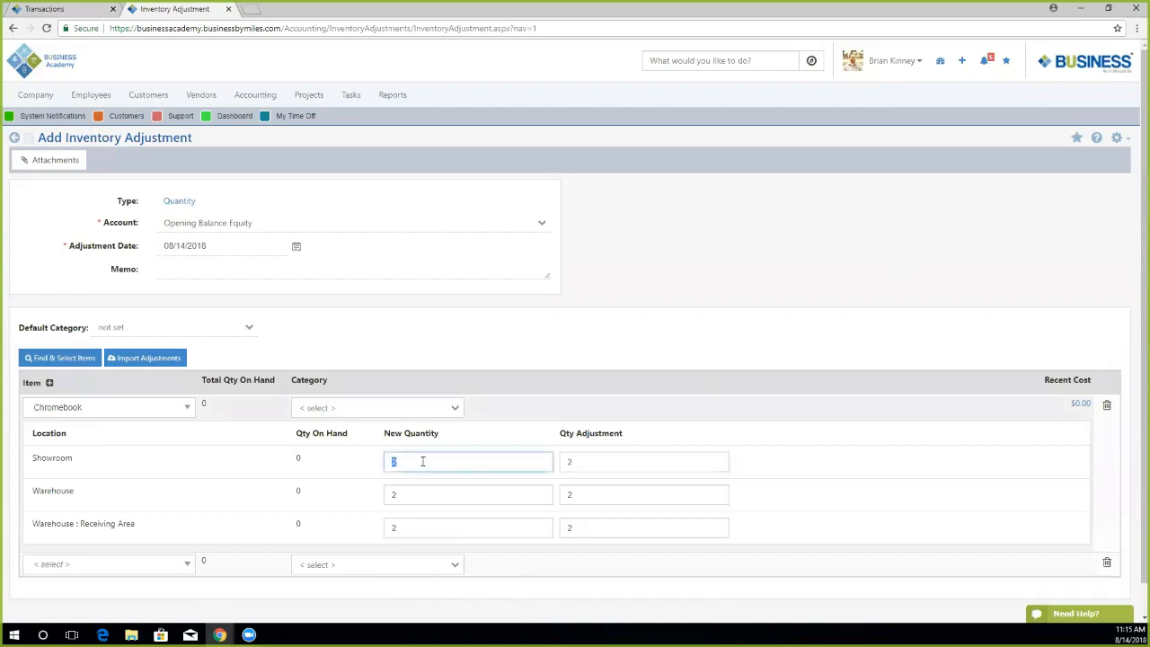
{"action": "type", "text": "1"}
{"action": "left_click", "coordinate": [467, 437]}
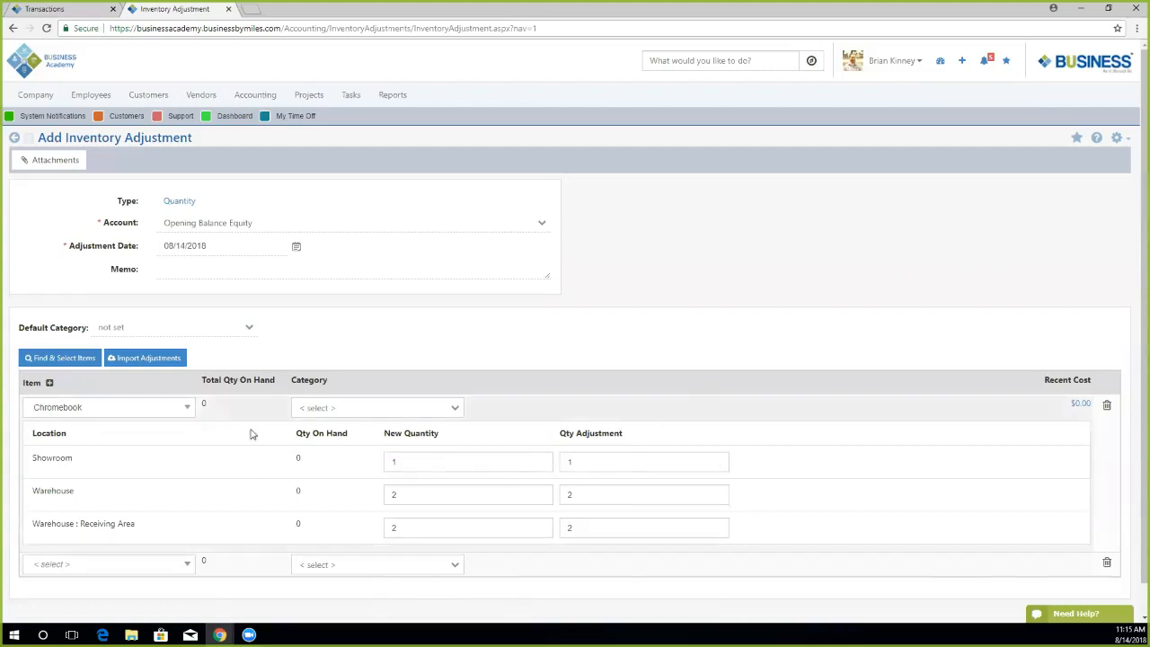
{"action": "left_click", "coordinate": [411, 464]}
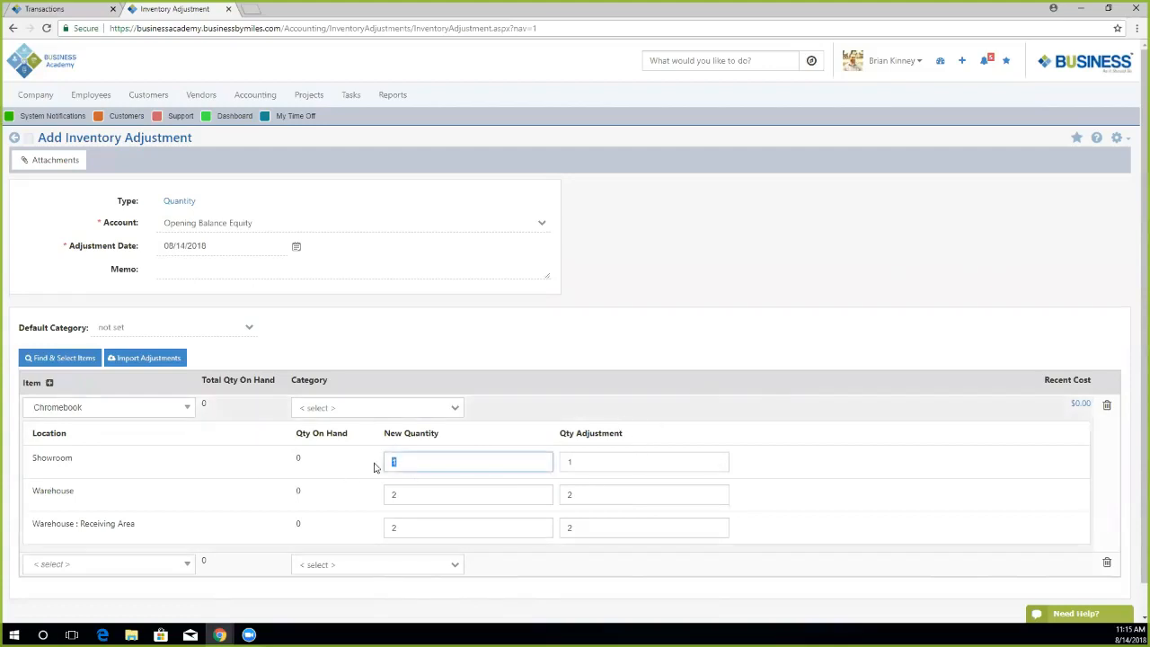
{"action": "left_click", "coordinate": [542, 403]}
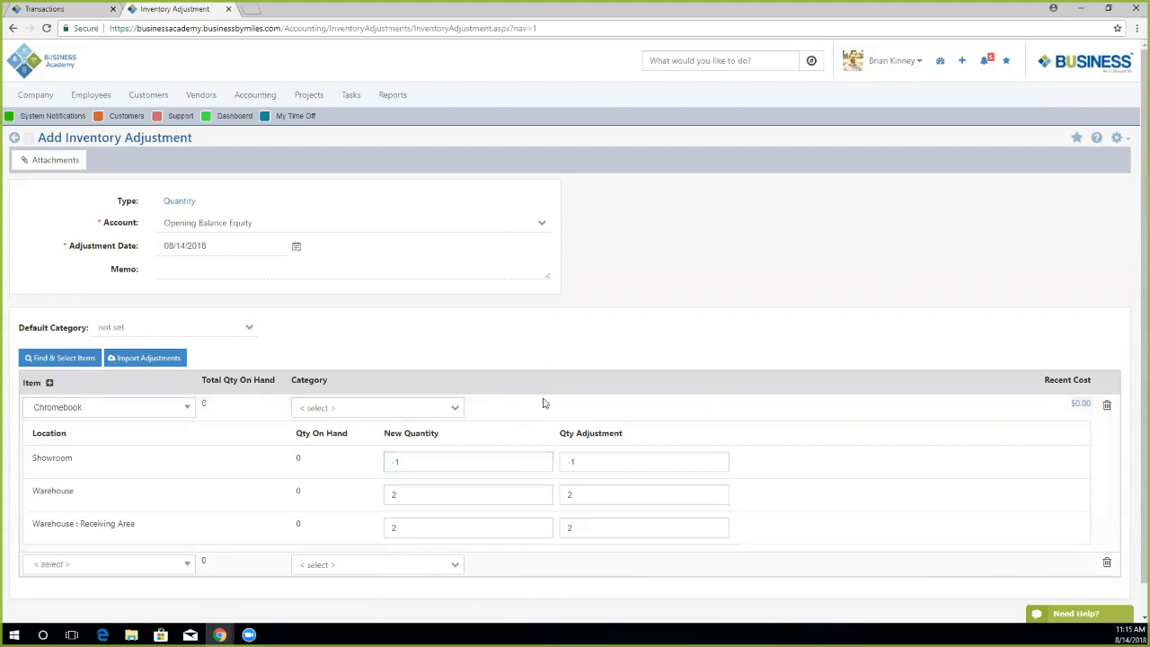
{"action": "left_click", "coordinate": [585, 468]}
{"action": "double_click", "coordinate": [585, 464]}
{"action": "type", "text": "2"}
{"action": "left_click", "coordinate": [742, 399]}
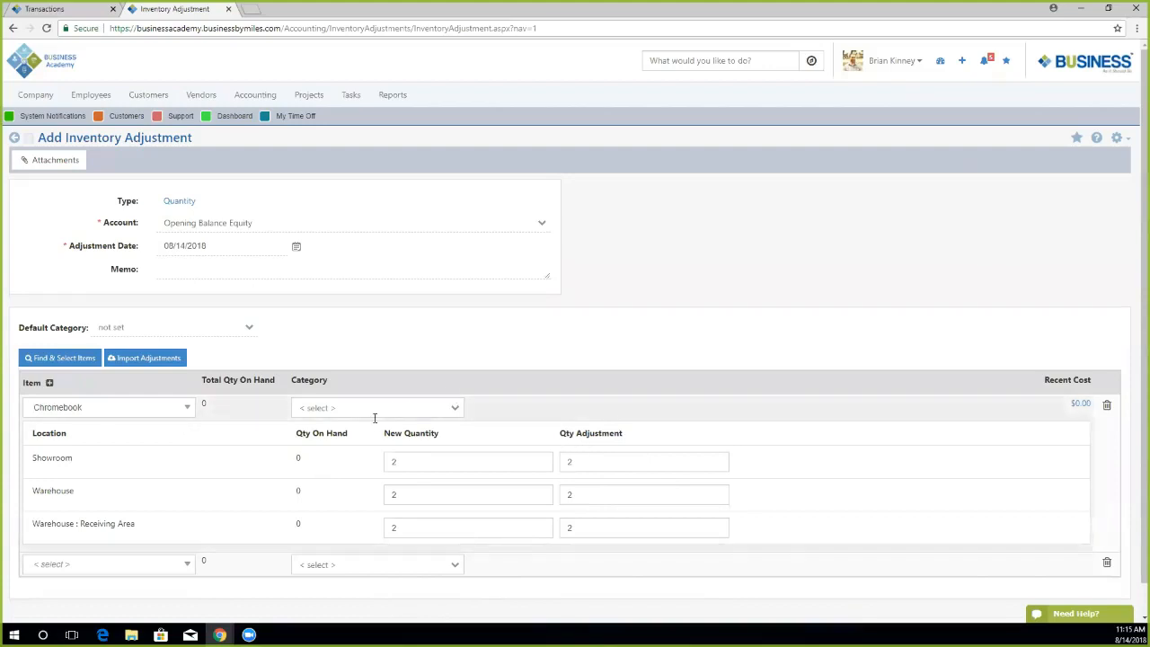
Add the Improved iPad to the adjustment as the second item.
{"action": "scroll", "coordinate": [172, 449], "scroll_direction": "down", "scroll_amount": 1}
{"action": "scroll", "coordinate": [172, 449], "scroll_direction": "down", "scroll_amount": 1}
{"action": "left_click", "coordinate": [102, 528]}
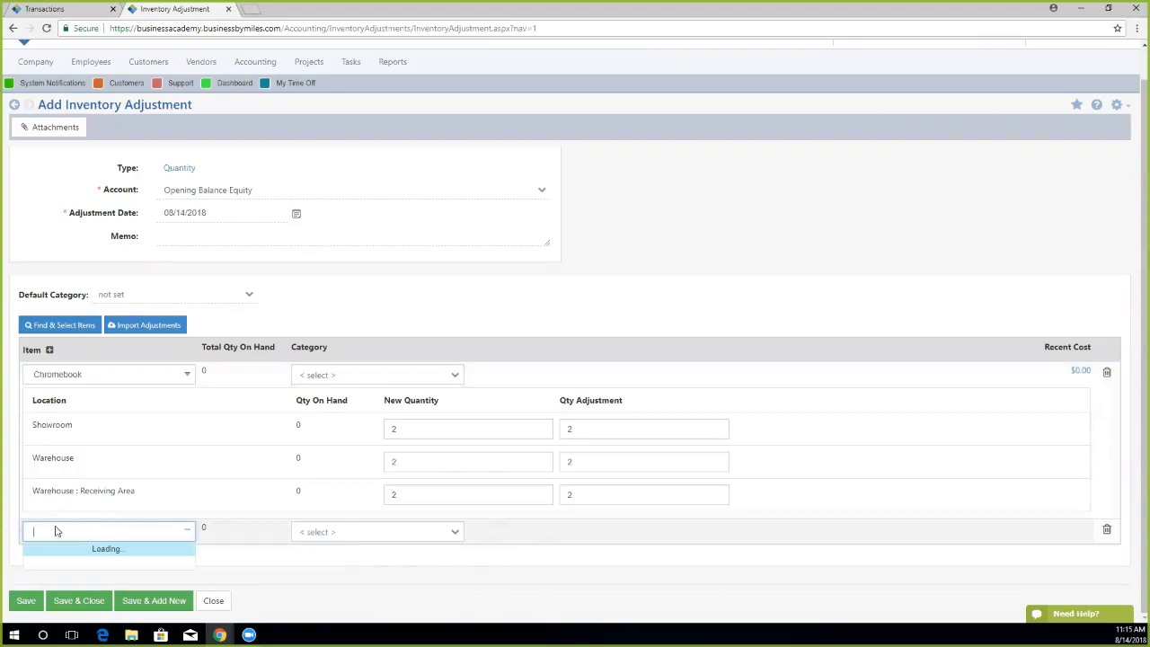
{"action": "left_click", "coordinate": [54, 576]}
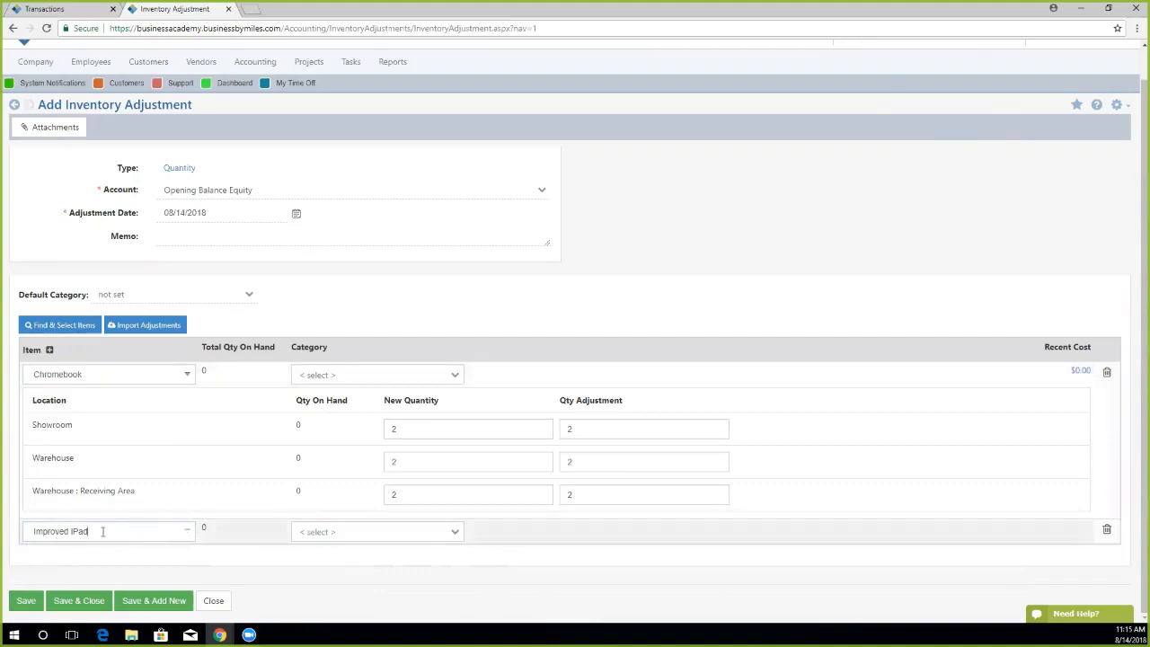
{"action": "scroll", "coordinate": [129, 393], "scroll_direction": "down", "scroll_amount": 1}
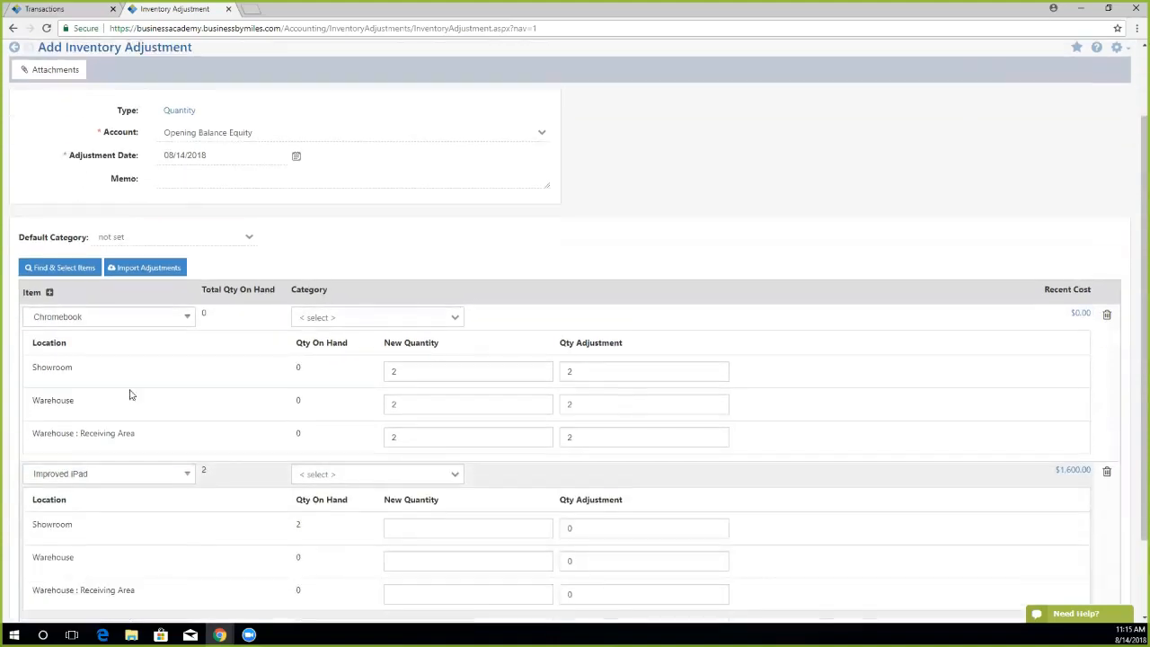
{"action": "scroll", "coordinate": [129, 393], "scroll_direction": "down", "scroll_amount": 2}
{"action": "left_click", "coordinate": [131, 374]}
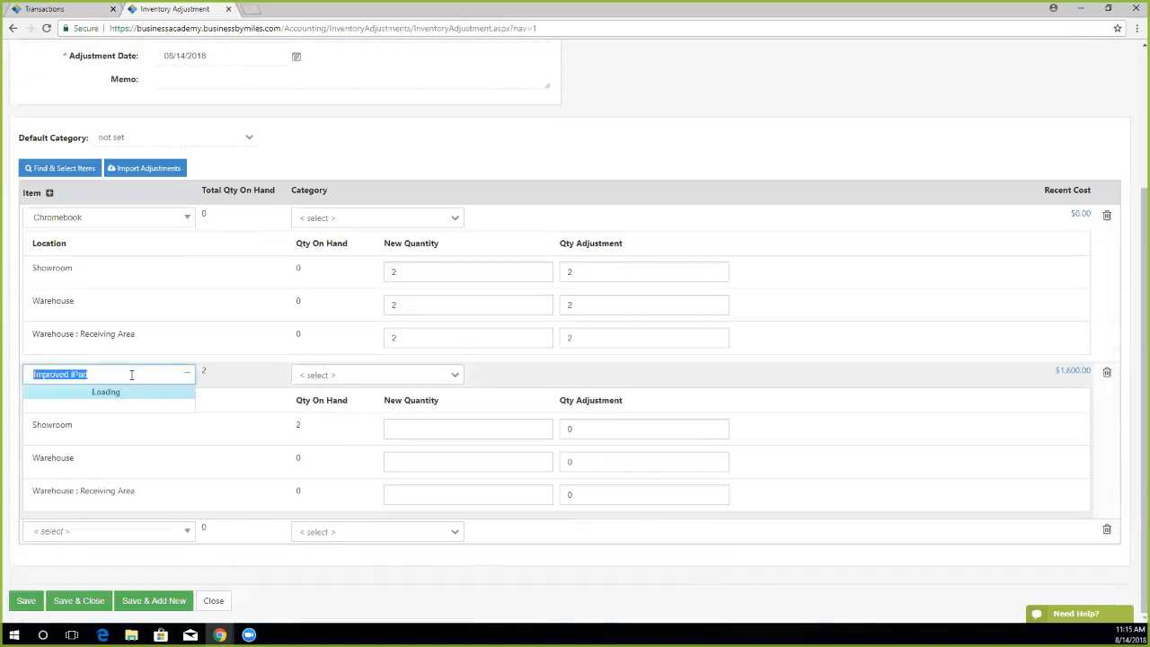
{"action": "left_click", "coordinate": [315, 361]}
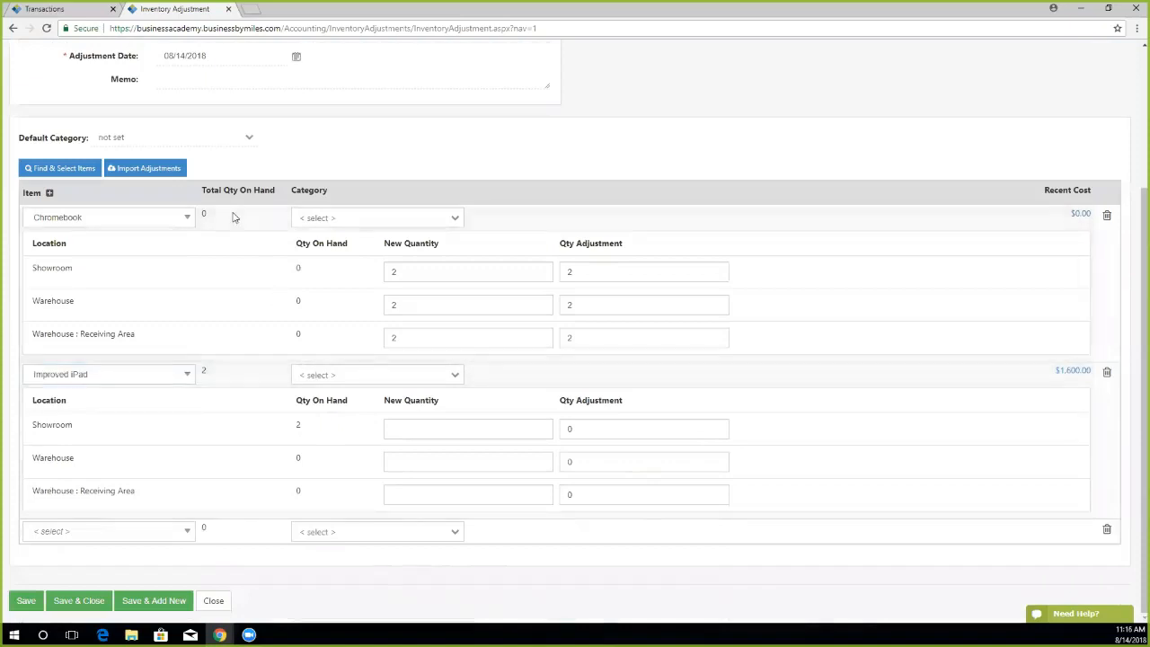
Assign the Electrical Income category to the Chromebook and Mechanical Income to the Improved iPad.
{"action": "scroll", "coordinate": [437, 293], "scroll_direction": "up", "scroll_amount": 2}
{"action": "left_click", "coordinate": [351, 217]}
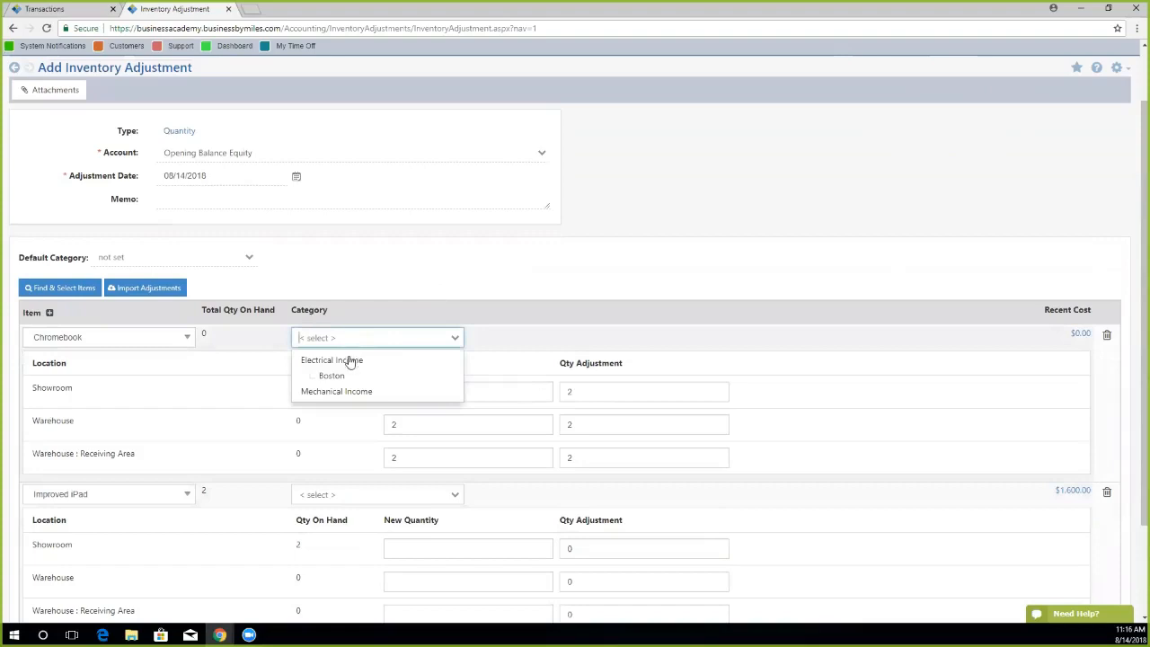
{"action": "left_click", "coordinate": [346, 360]}
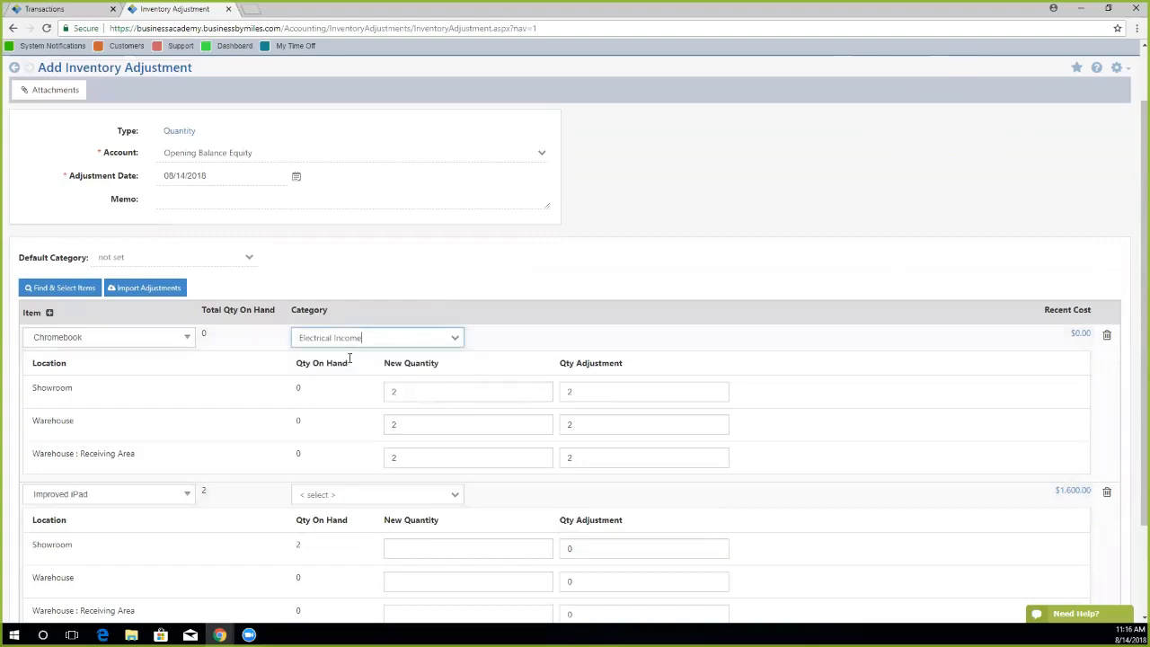
{"action": "left_click", "coordinate": [404, 497]}
{"action": "left_click", "coordinate": [349, 550]}
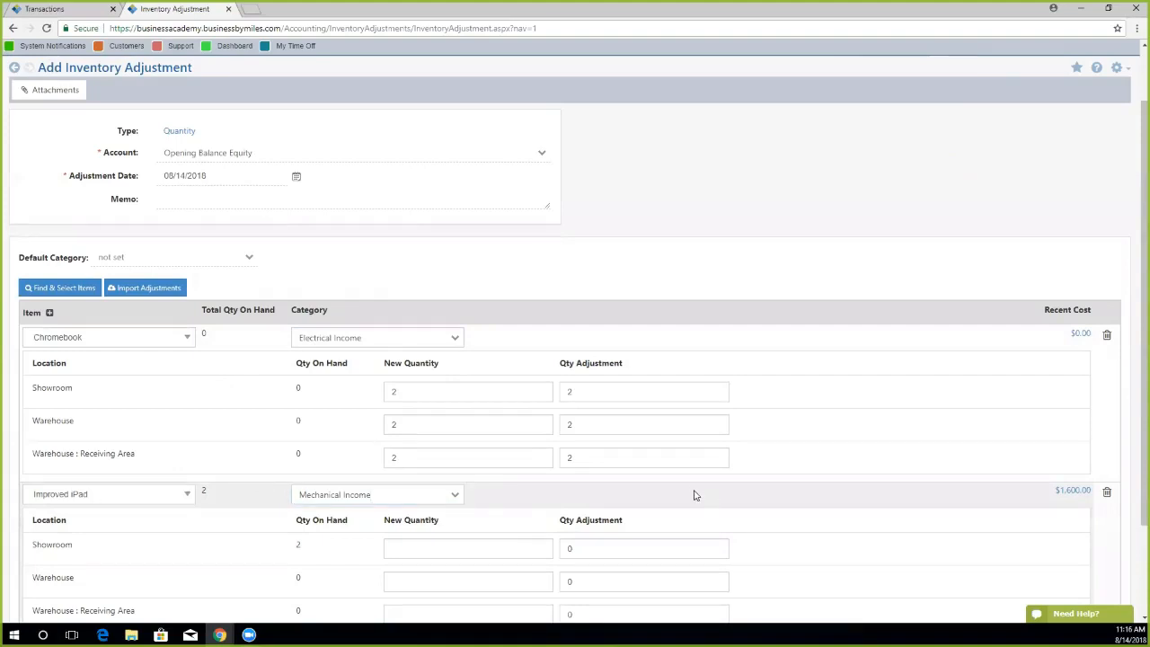
Change the adjustment type to Value and set the Chromebook's new unit value to $50.00.
{"action": "left_click", "coordinate": [180, 132]}
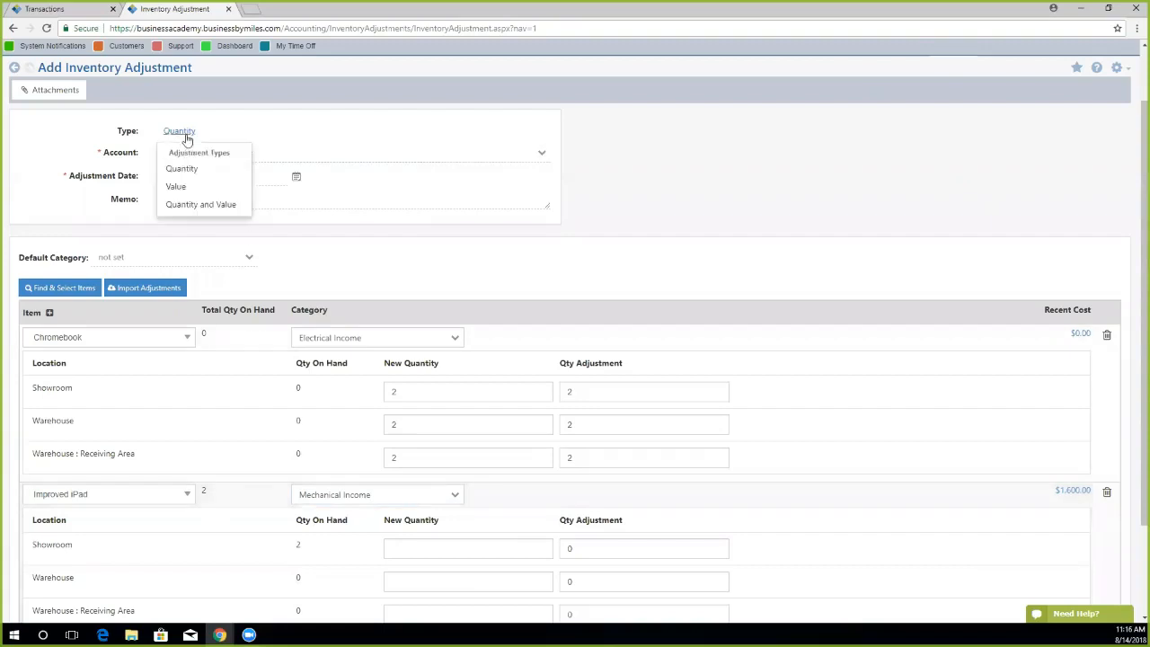
{"action": "left_click", "coordinate": [184, 192]}
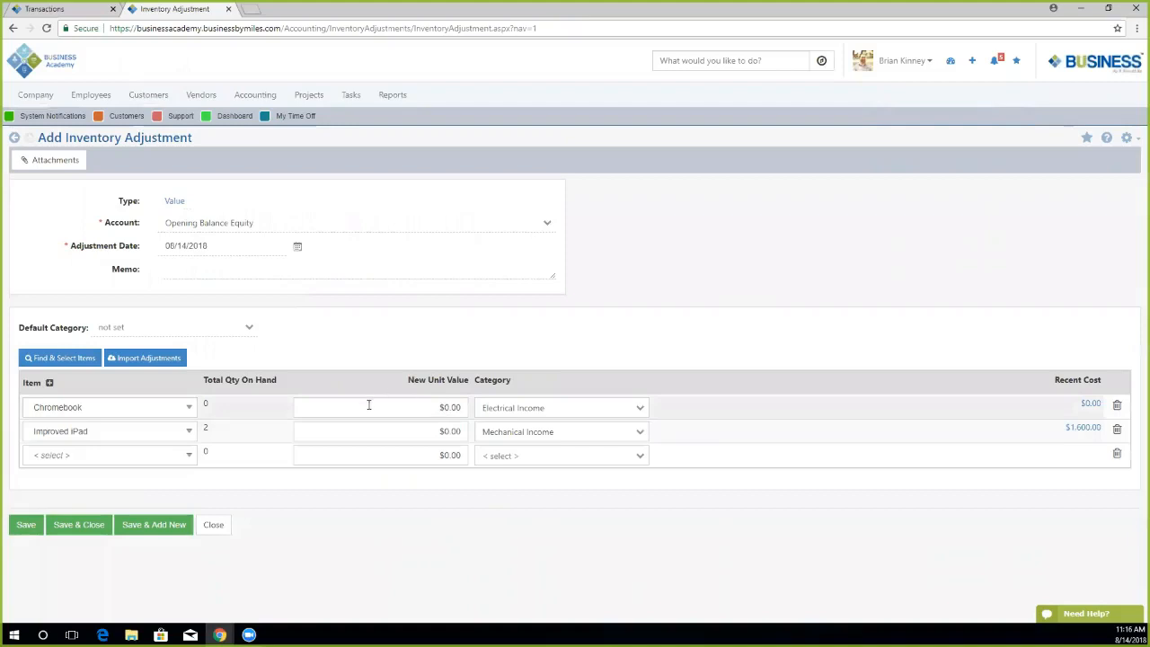
{"action": "left_click", "coordinate": [449, 407]}
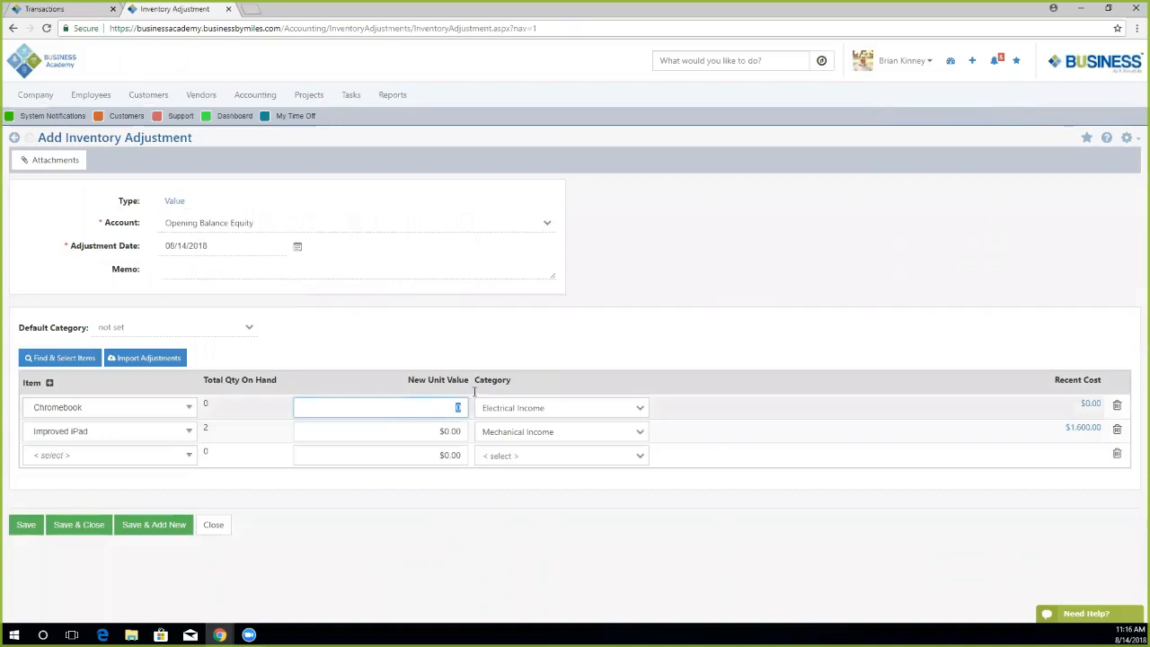
{"action": "type", "text": "50"}
{"action": "left_click", "coordinate": [488, 348]}
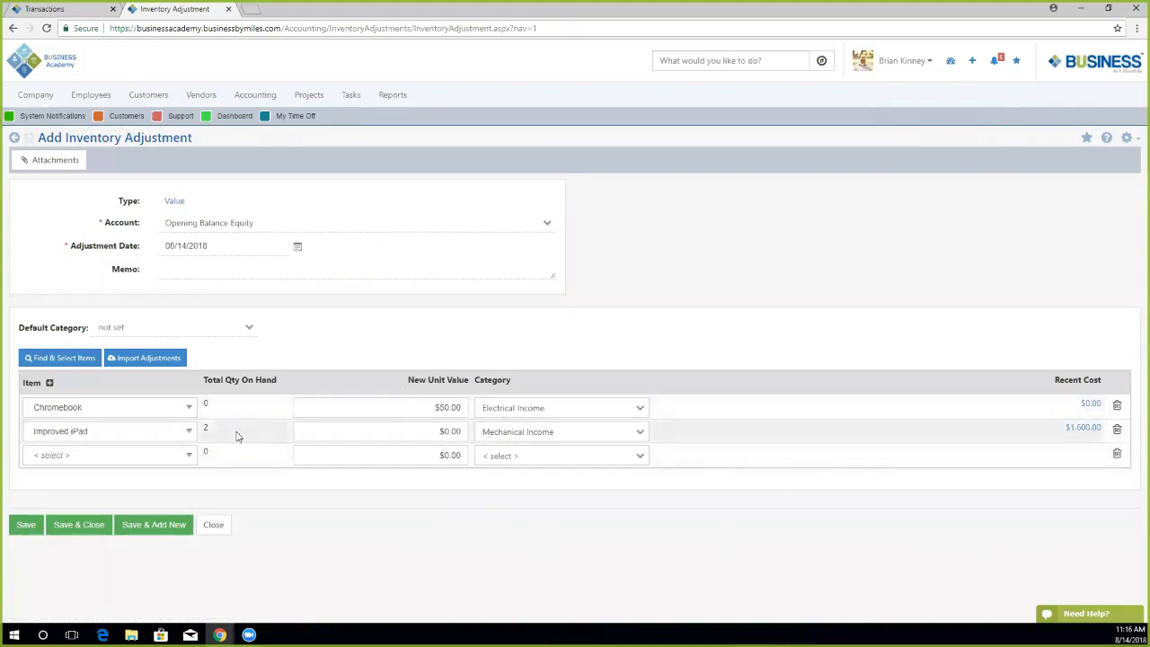
Try Mechanical Income as the Chromebook's category, and set it back to Electrical Income.
{"action": "left_click", "coordinate": [547, 406]}
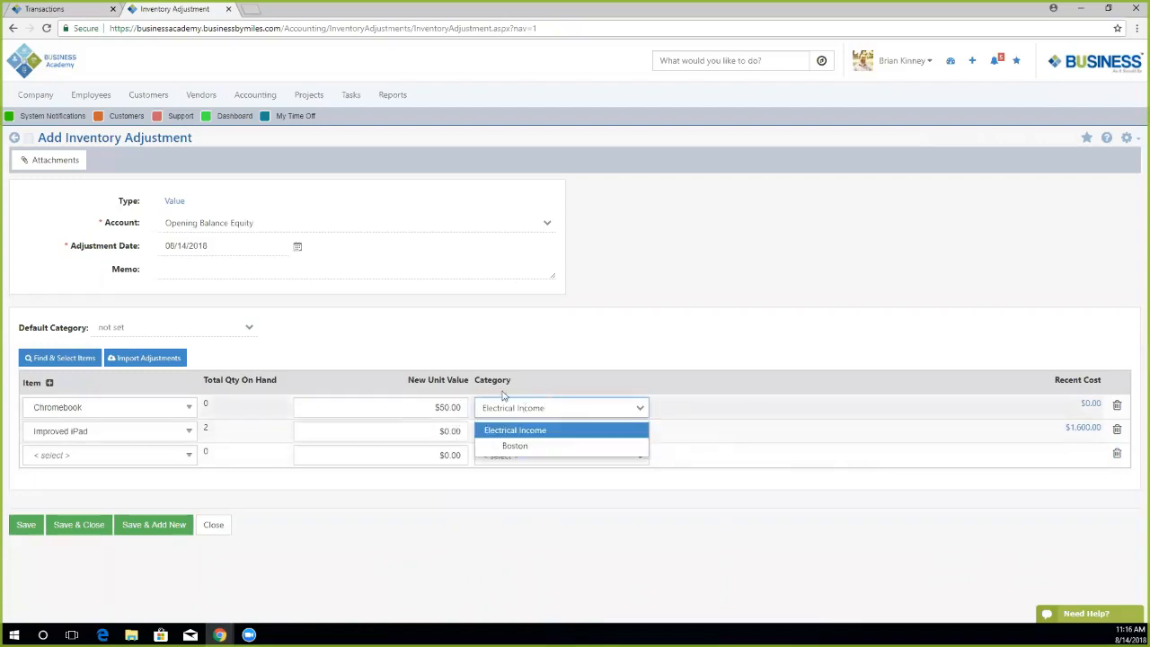
{"action": "left_click", "coordinate": [560, 408]}
{"action": "left_click_drag", "start_coordinate": [560, 407], "coordinate": [468, 408]}
{"action": "key", "text": "BackSpace"}
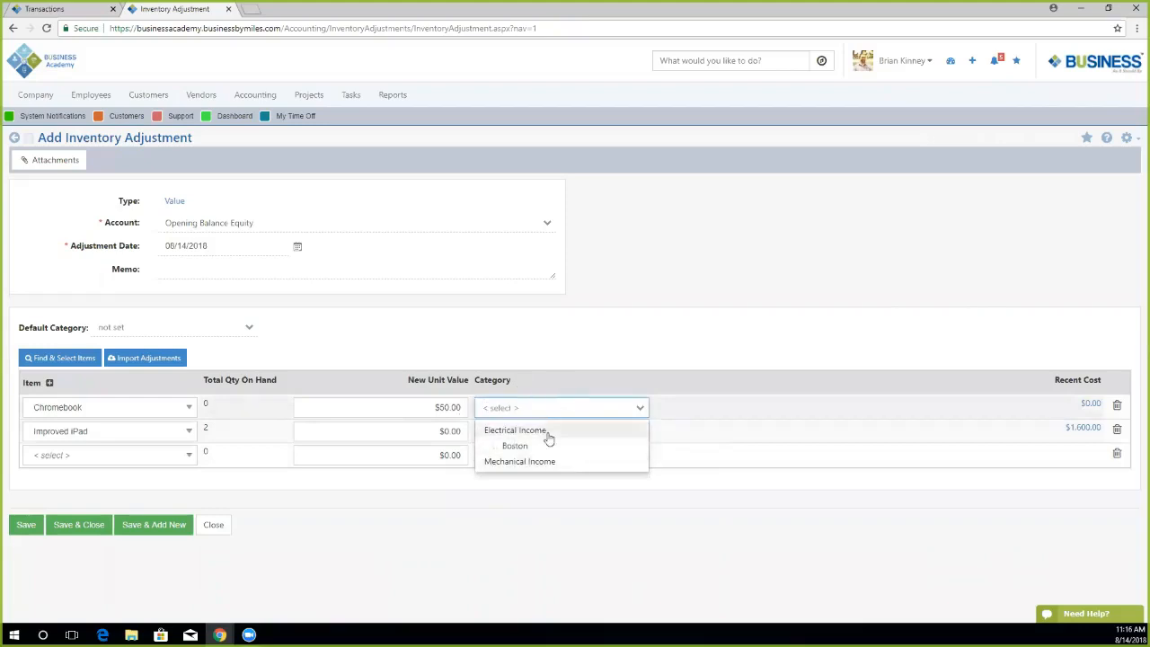
{"action": "left_click", "coordinate": [534, 461]}
{"action": "left_click_drag", "start_coordinate": [567, 408], "coordinate": [465, 406]}
{"action": "key", "text": "BackSpace"}
{"action": "left_click", "coordinate": [515, 431]}
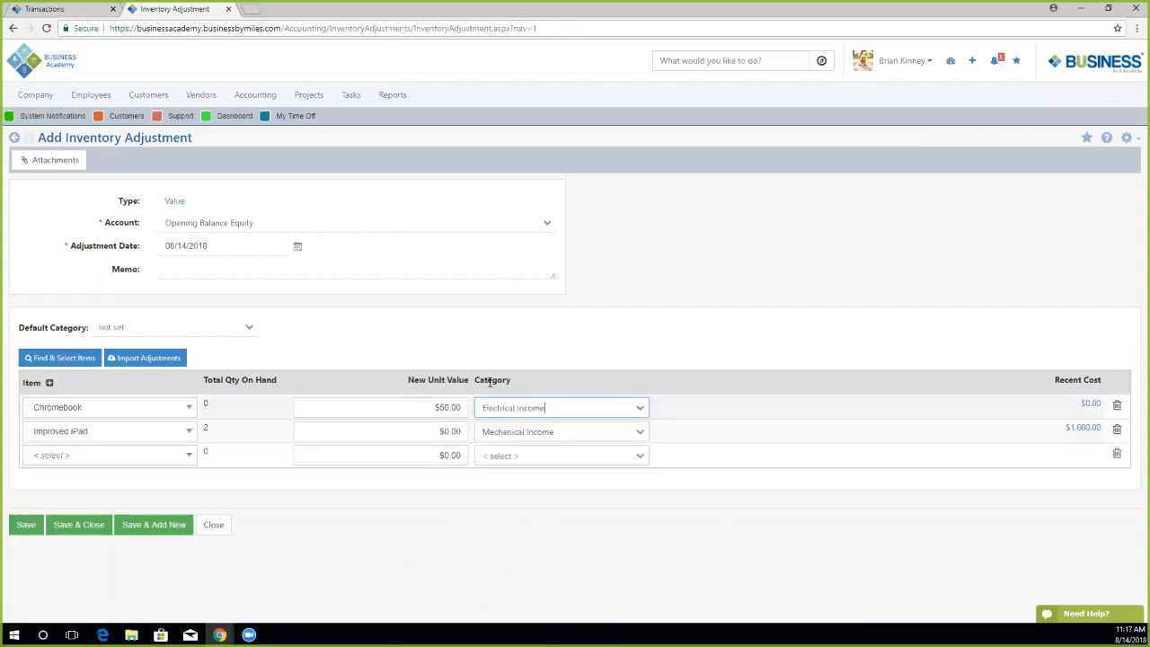
{"action": "left_click", "coordinate": [653, 362]}
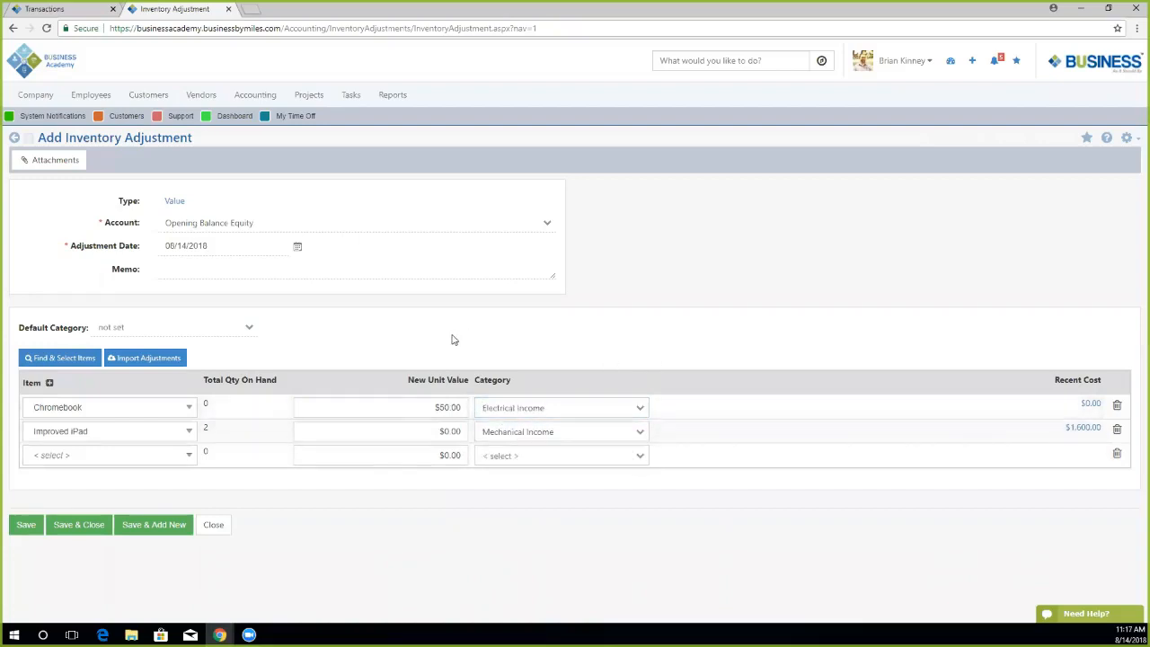
Switch the adjustment type to Quantity and Value and review the Chromebook's new quantity and quantity adjustment fields for each location.
{"action": "left_click", "coordinate": [175, 203]}
{"action": "left_click", "coordinate": [180, 277]}
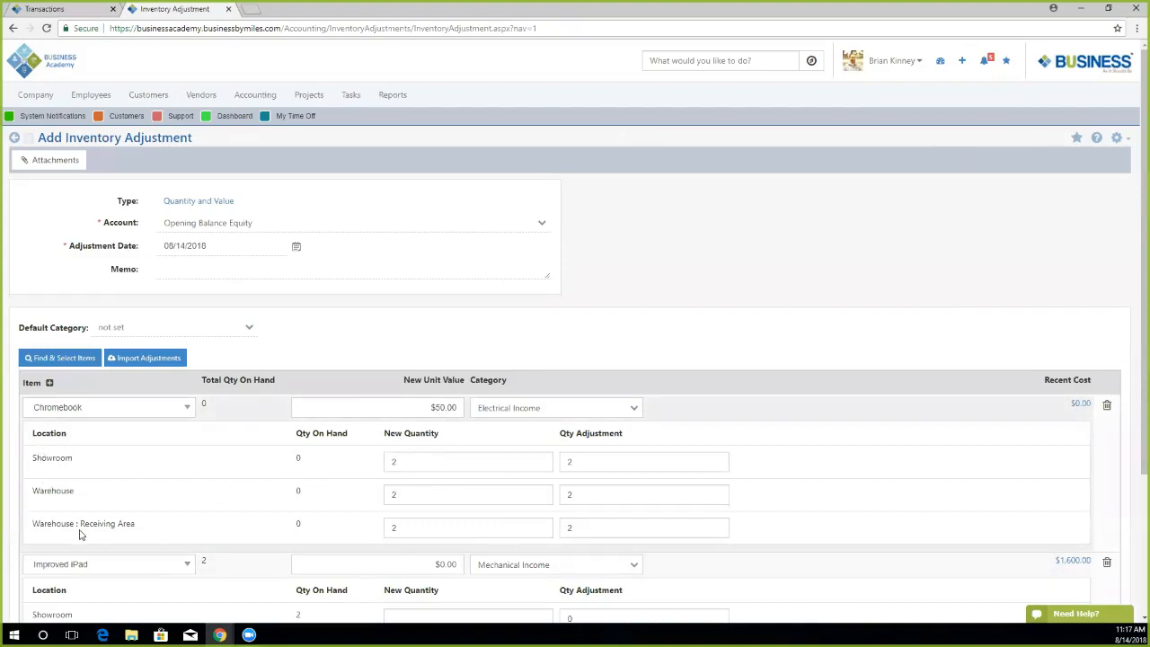
{"action": "left_click", "coordinate": [596, 458]}
{"action": "left_click", "coordinate": [595, 494]}
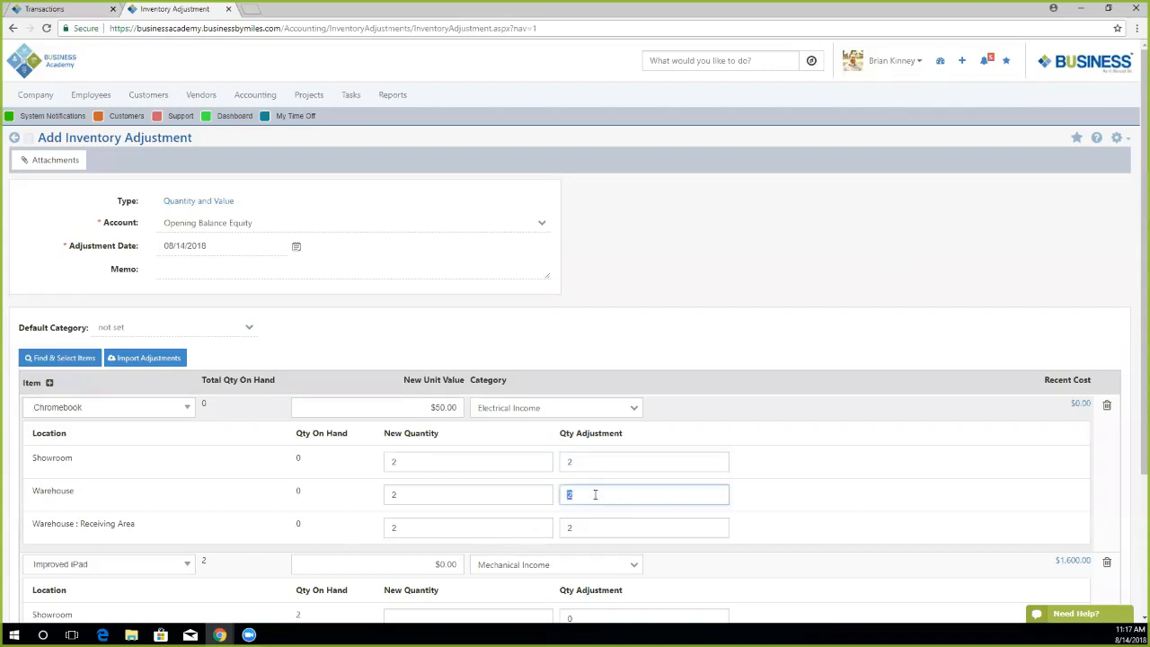
{"action": "left_click", "coordinate": [435, 494]}
{"action": "left_click", "coordinate": [420, 462]}
{"action": "left_click", "coordinate": [434, 526]}
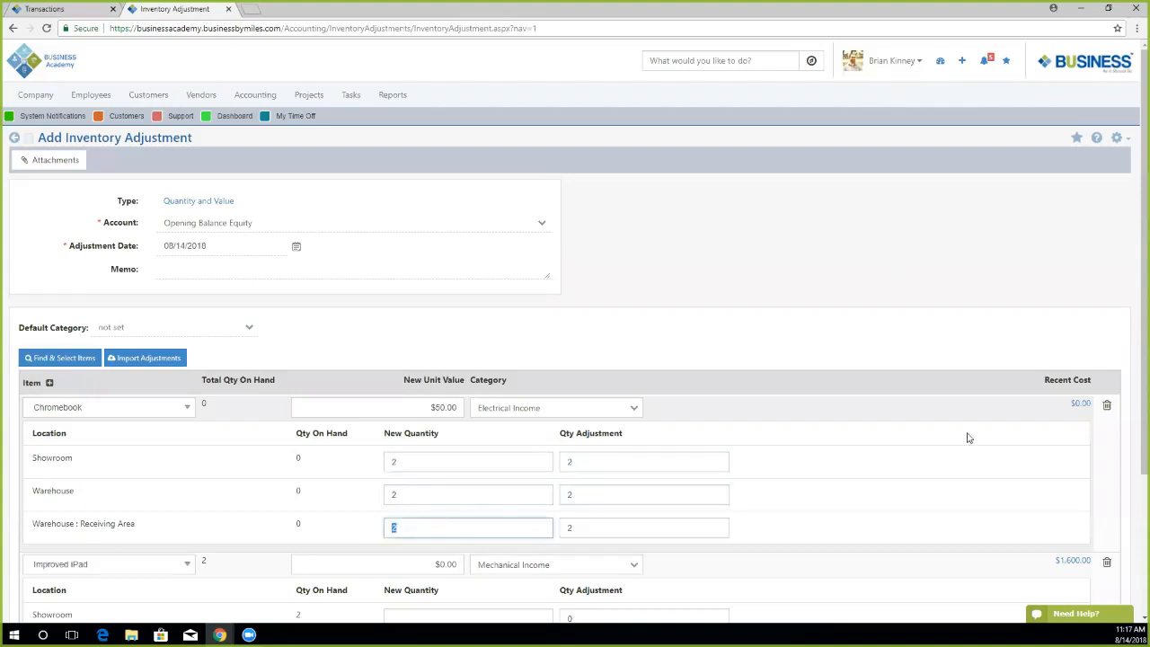
{"action": "left_click", "coordinate": [740, 339]}
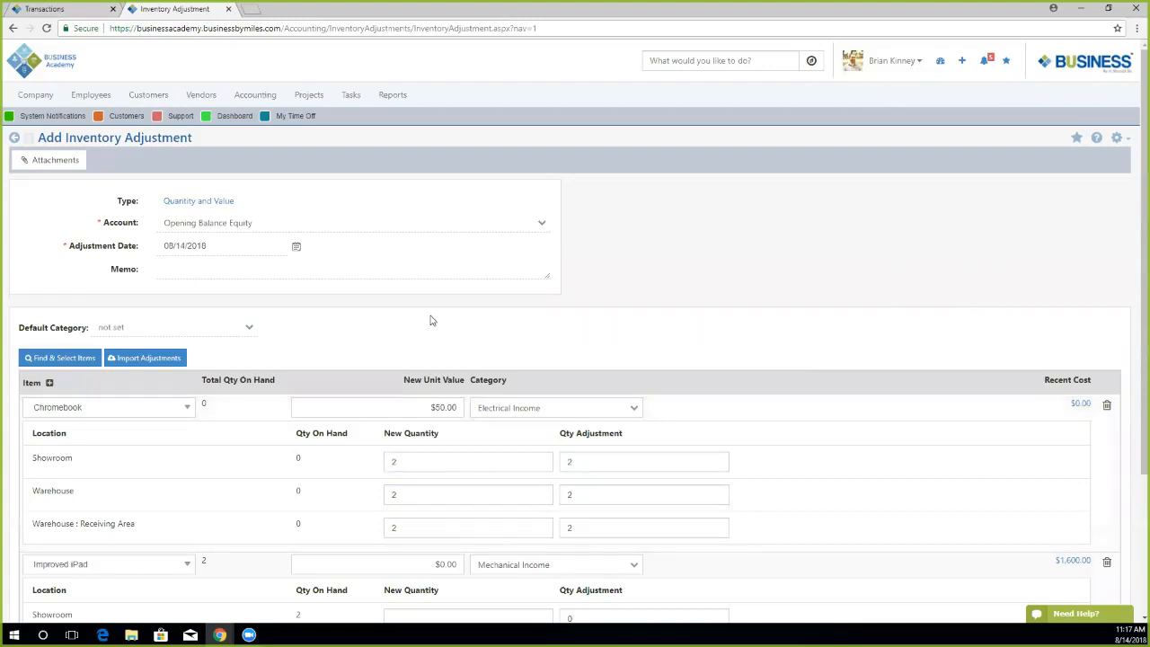
Examine the column mapping for importing inventory adjustments, and close the import dialog.
{"action": "left_click", "coordinate": [145, 362]}
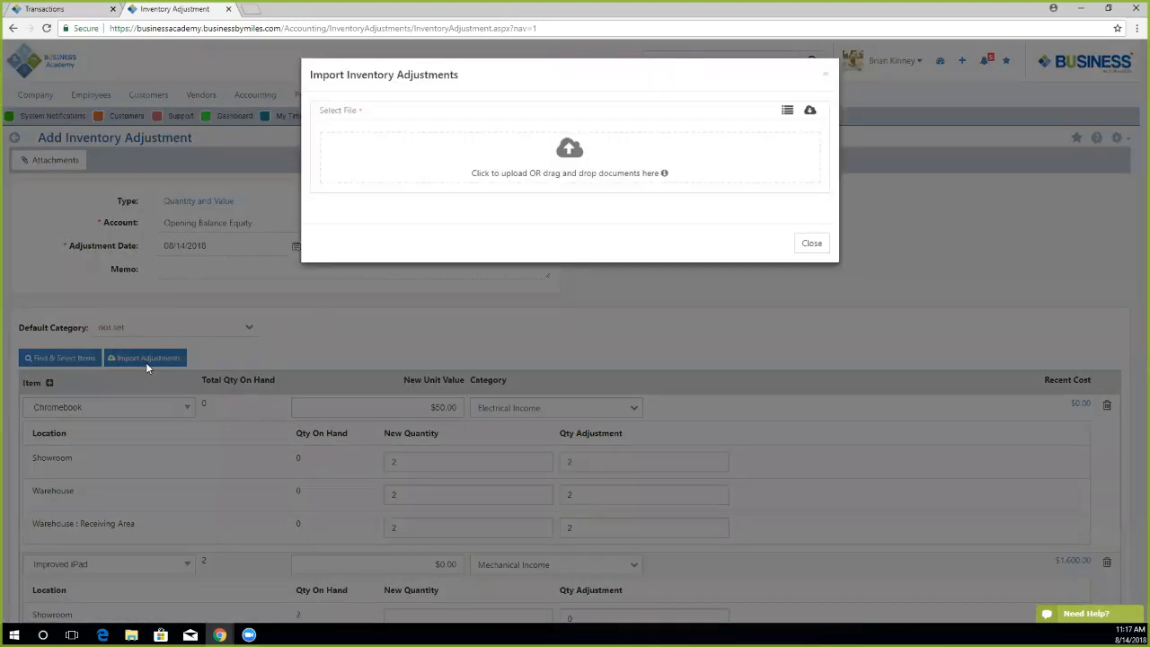
{"action": "left_click", "coordinate": [786, 111]}
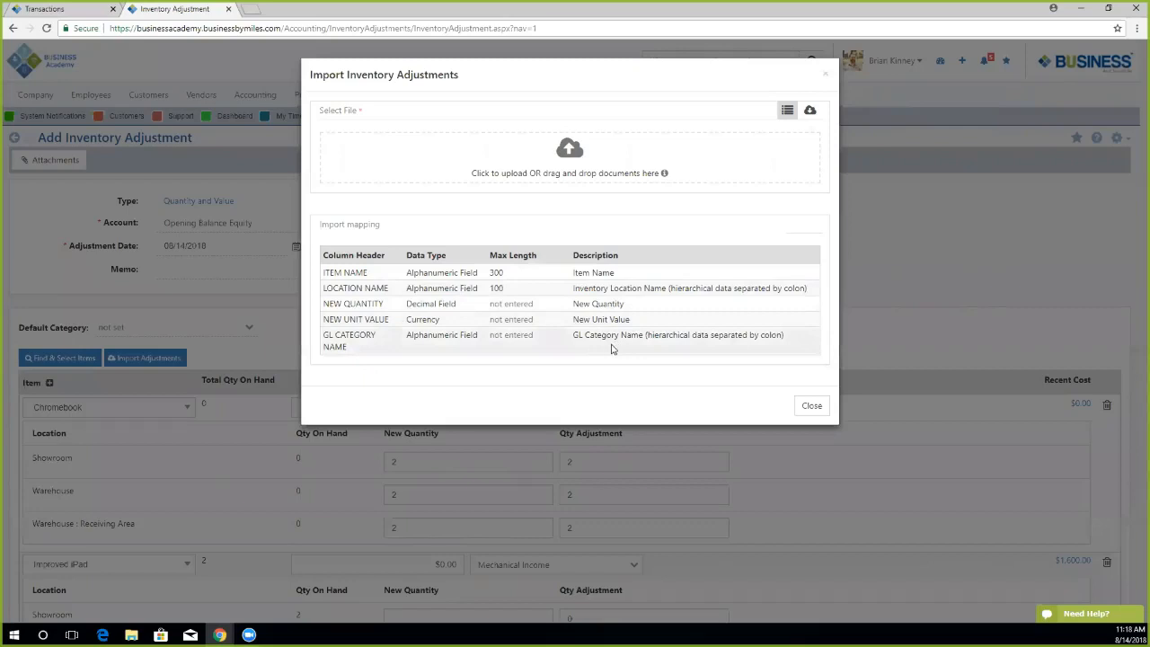
{"action": "left_click", "coordinate": [811, 405]}
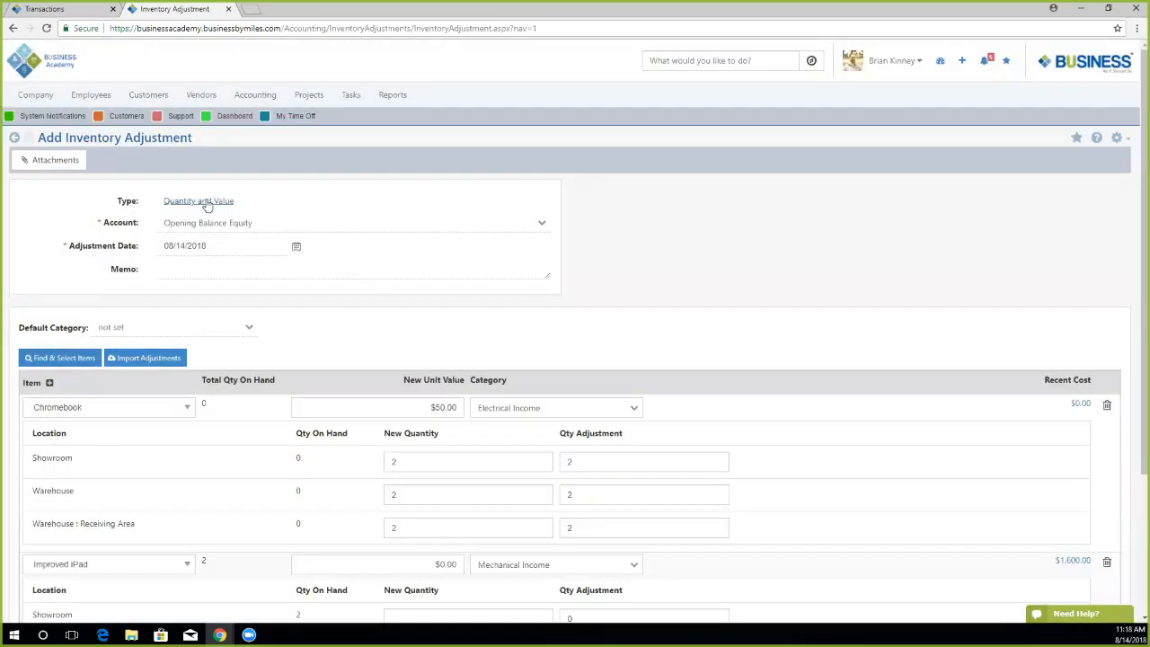
Set the adjustment type to Value and check the import mapping for that type, closing the import dialog without a file.
{"action": "left_click", "coordinate": [208, 202]}
{"action": "left_click", "coordinate": [187, 255]}
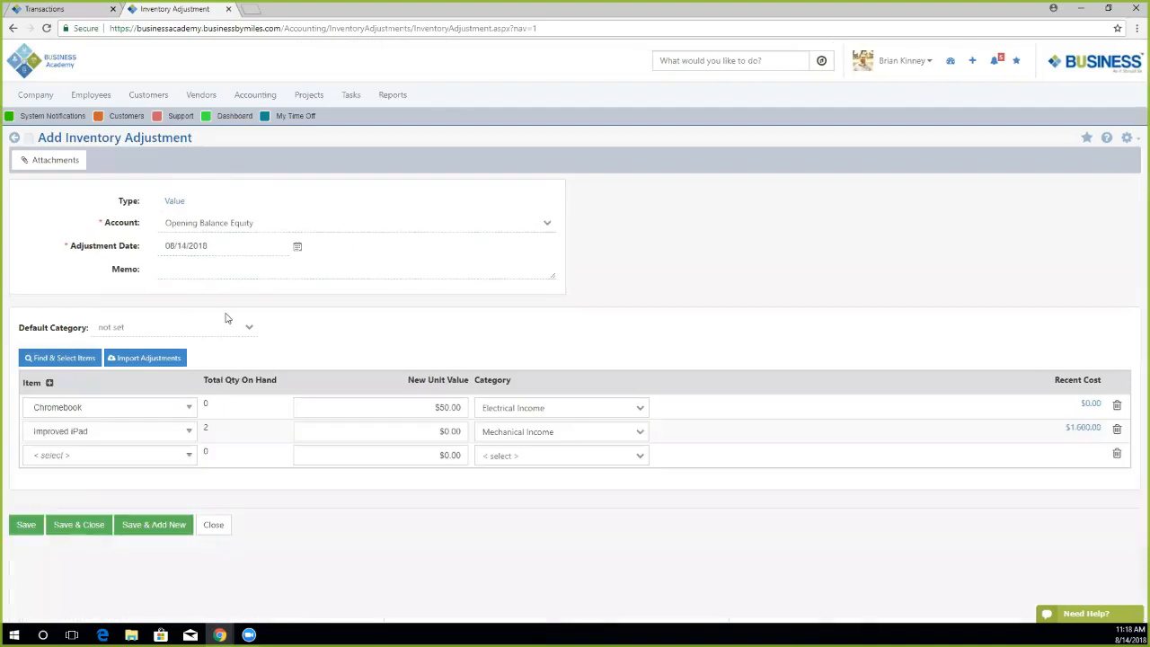
{"action": "left_click", "coordinate": [144, 359]}
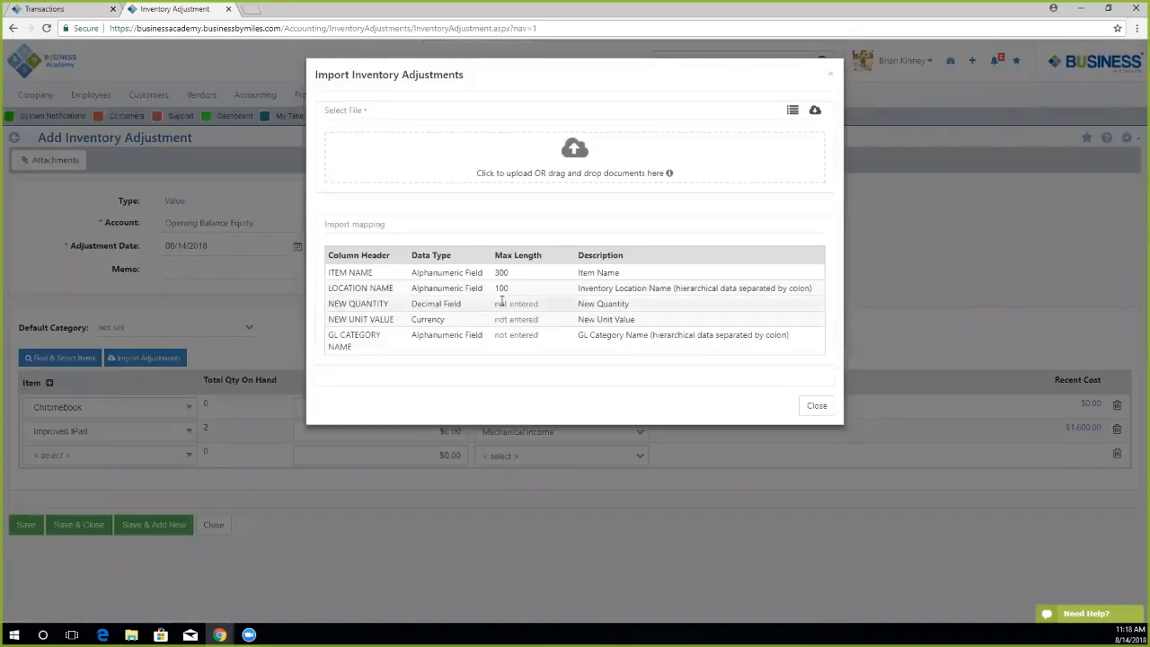
{"action": "left_click", "coordinate": [791, 110]}
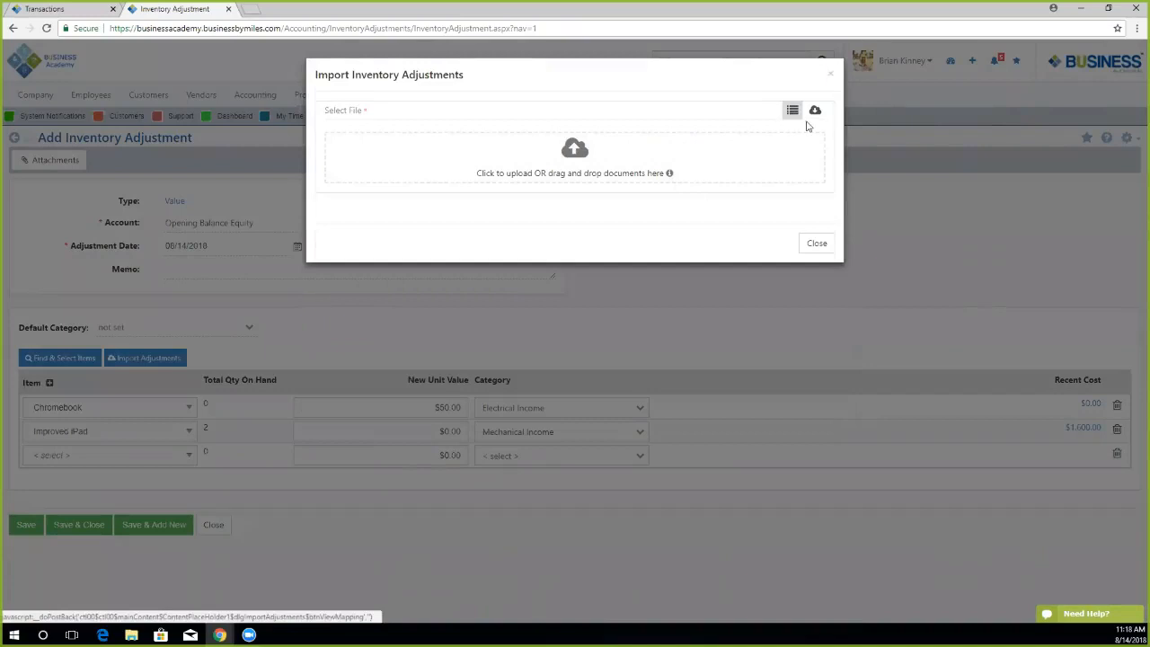
{"action": "left_click", "coordinate": [790, 110]}
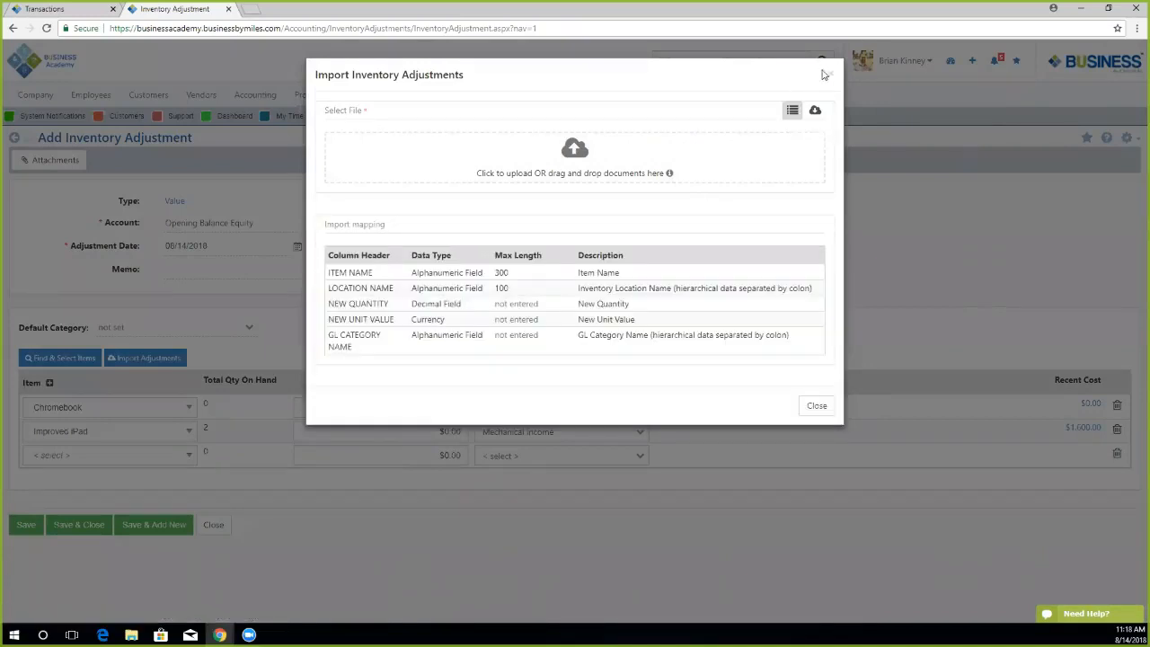
{"action": "left_click", "coordinate": [815, 106]}
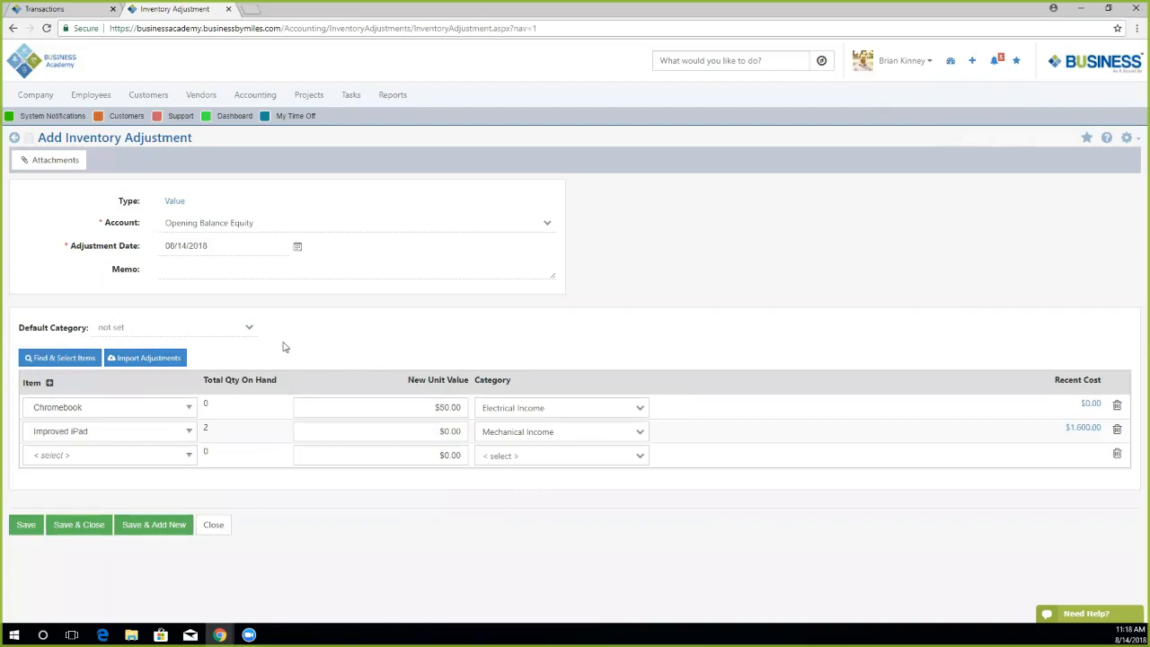
Examine the adjustment's attachment upload options and allowed file extensions without attaching a file.
{"action": "left_click", "coordinate": [52, 164]}
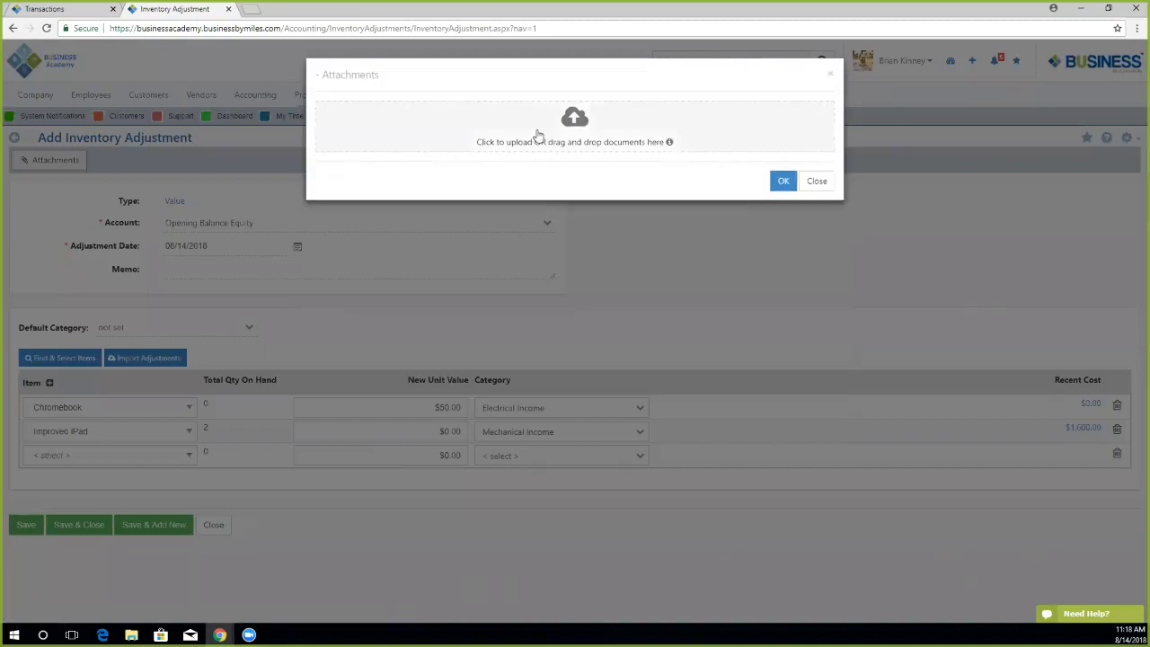
{"action": "left_click", "coordinate": [588, 123]}
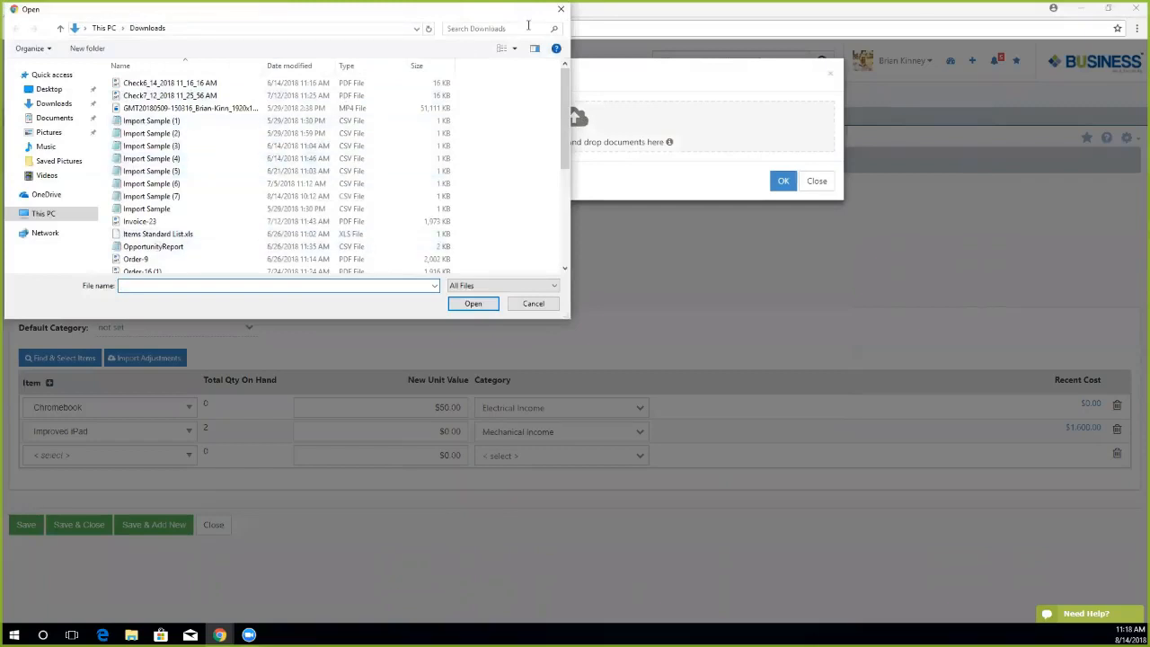
{"action": "left_click", "coordinate": [561, 9]}
{"action": "mouse_move", "coordinate": [669, 144]}
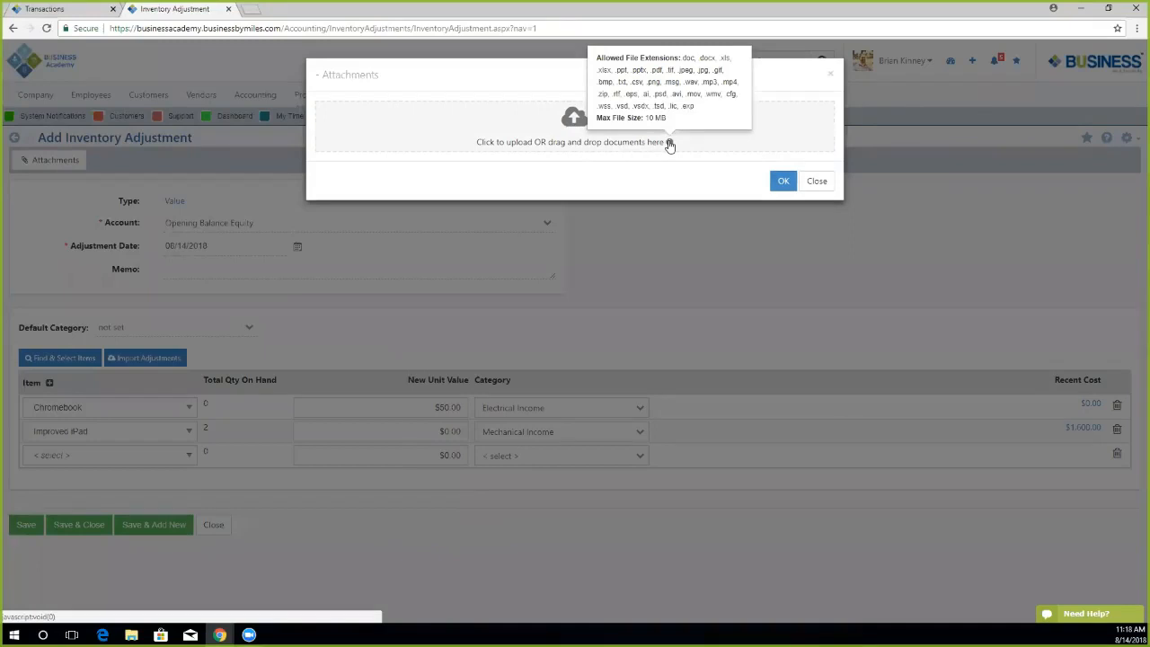
{"action": "left_click", "coordinate": [816, 180]}
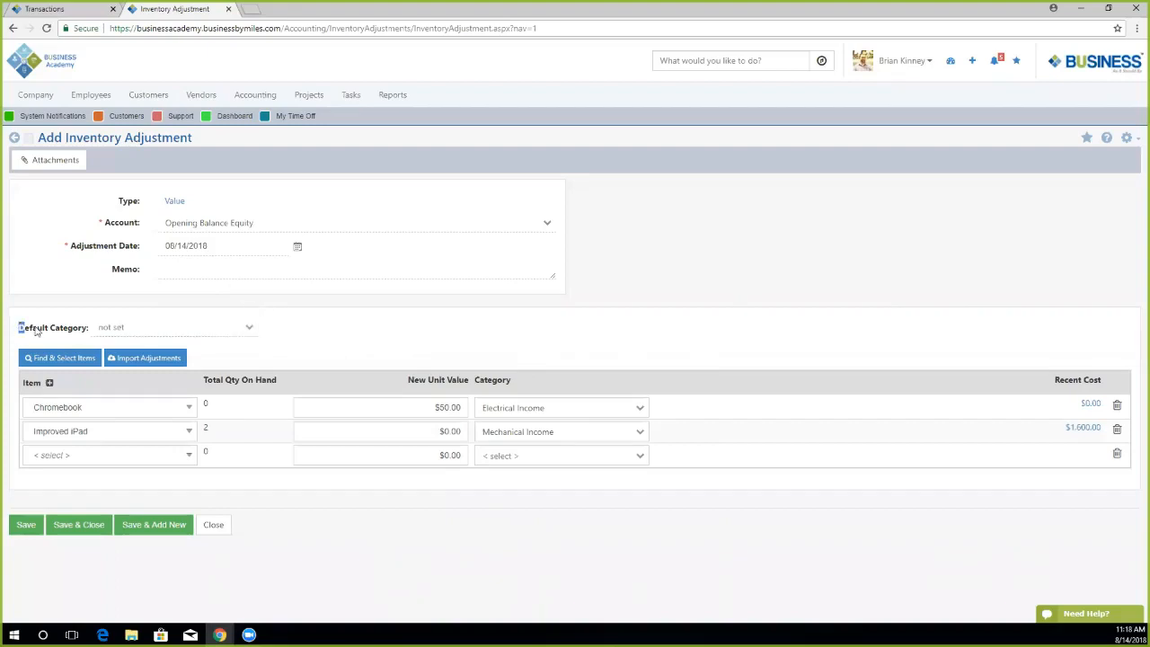
Set the adjustment's default category to Electrical Income so that it applies to the listed items.
{"action": "left_click_drag", "start_coordinate": [18, 329], "coordinate": [90, 329]}
{"action": "left_click", "coordinate": [391, 330]}
{"action": "left_click", "coordinate": [544, 408]}
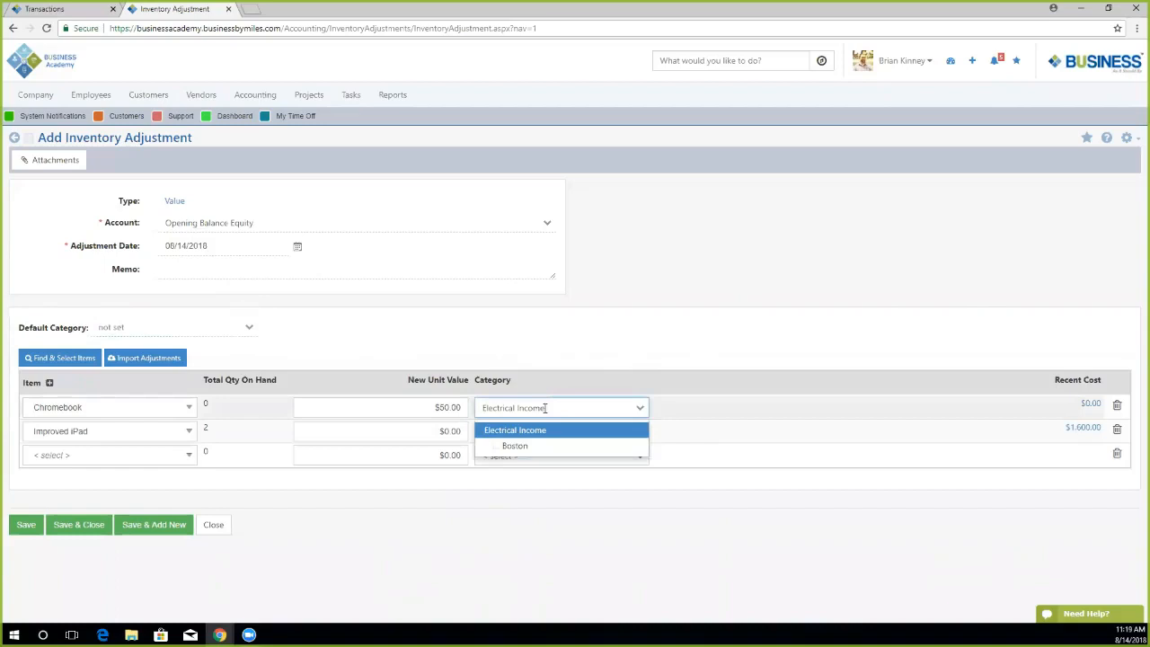
{"action": "left_click", "coordinate": [500, 408]}
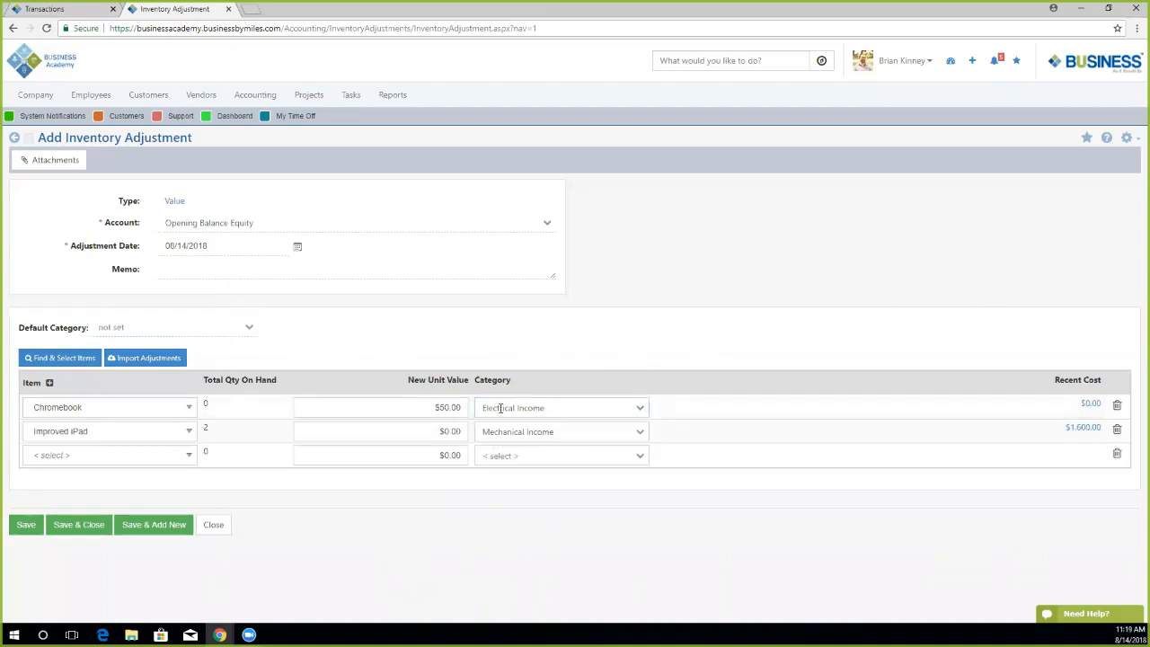
{"action": "left_click", "coordinate": [159, 327]}
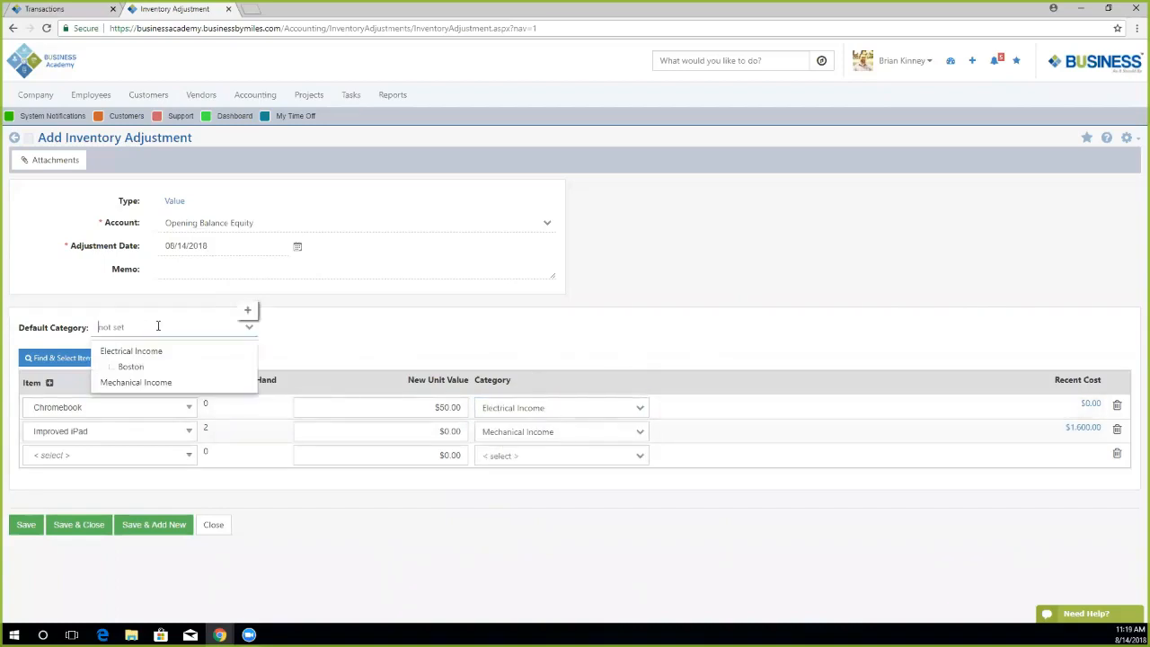
{"action": "left_click", "coordinate": [126, 351]}
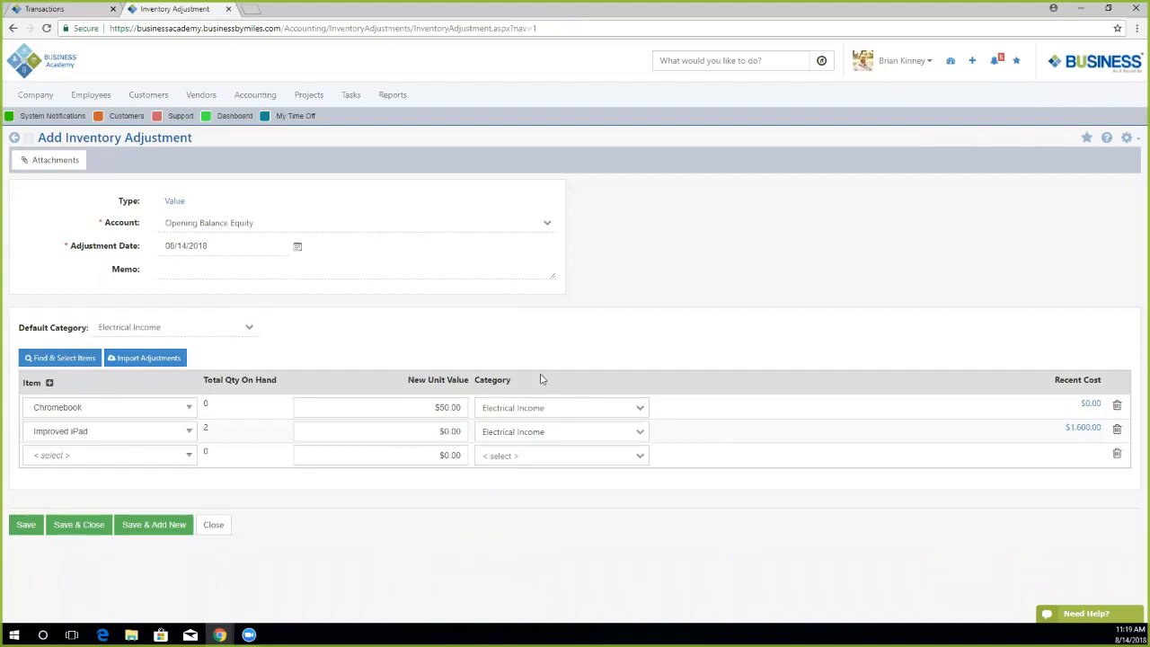
Change the Improved iPad's category to Mechanical Income.
{"action": "left_click", "coordinate": [564, 431]}
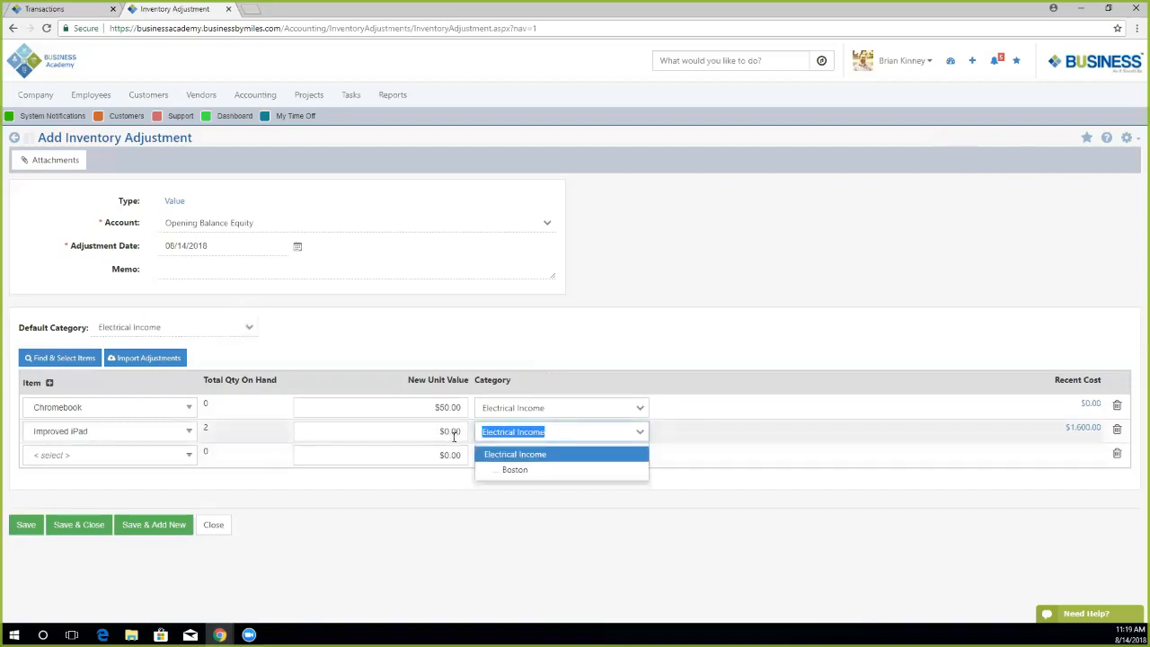
{"action": "key", "text": "BackSpace"}
{"action": "left_click", "coordinate": [503, 483]}
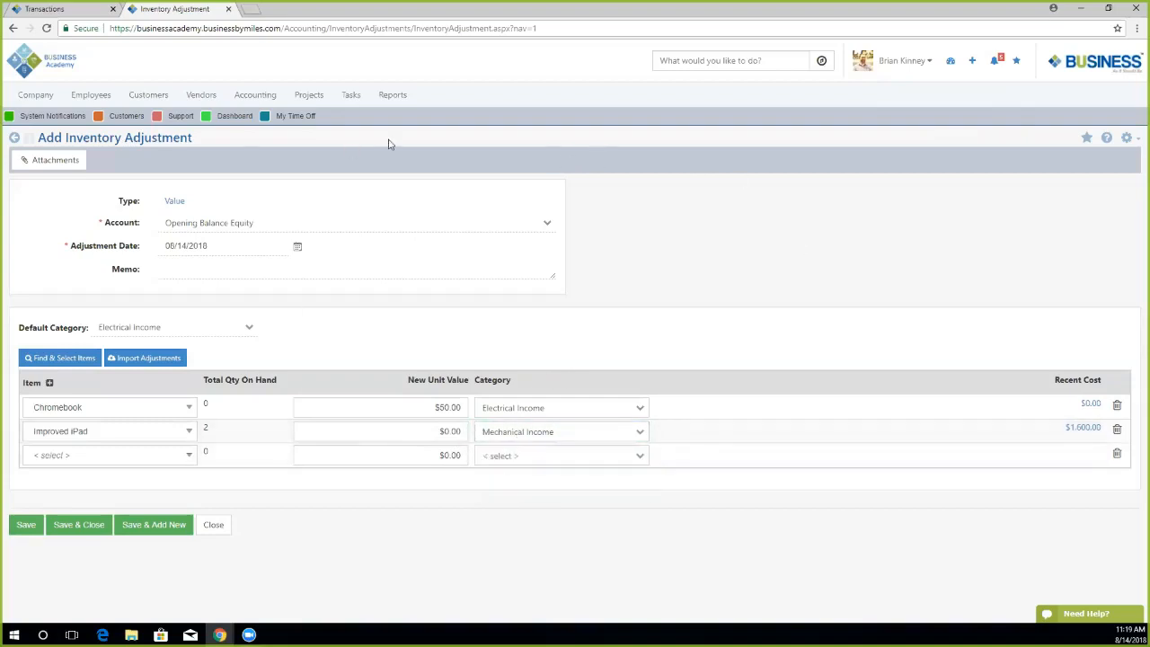
Open the Inventory Valuation report and run the Battery's item quick report to review its transactions and total quantity on hand.
{"action": "left_click", "coordinate": [392, 96]}
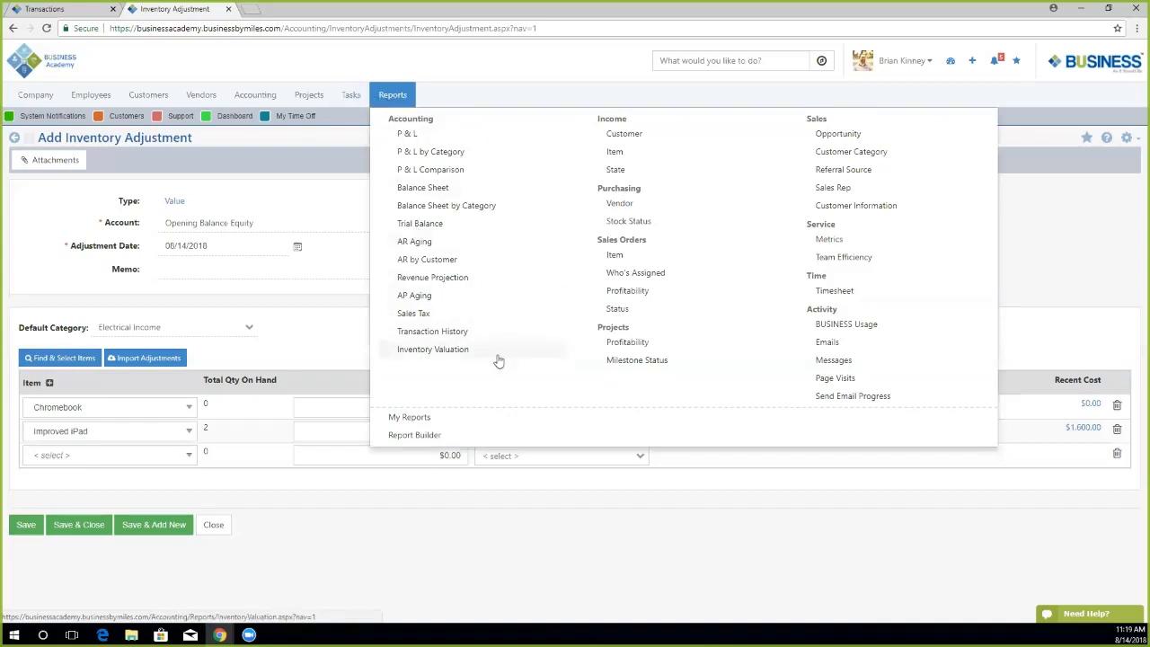
{"action": "left_click", "coordinate": [421, 351]}
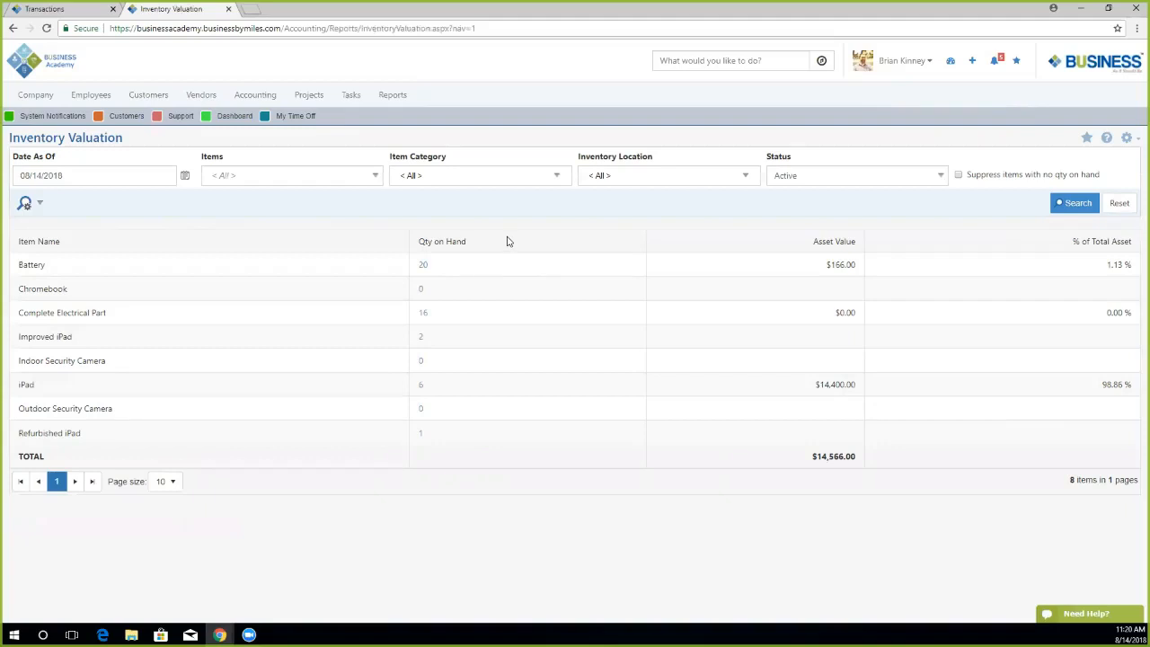
{"action": "left_click", "coordinate": [422, 267]}
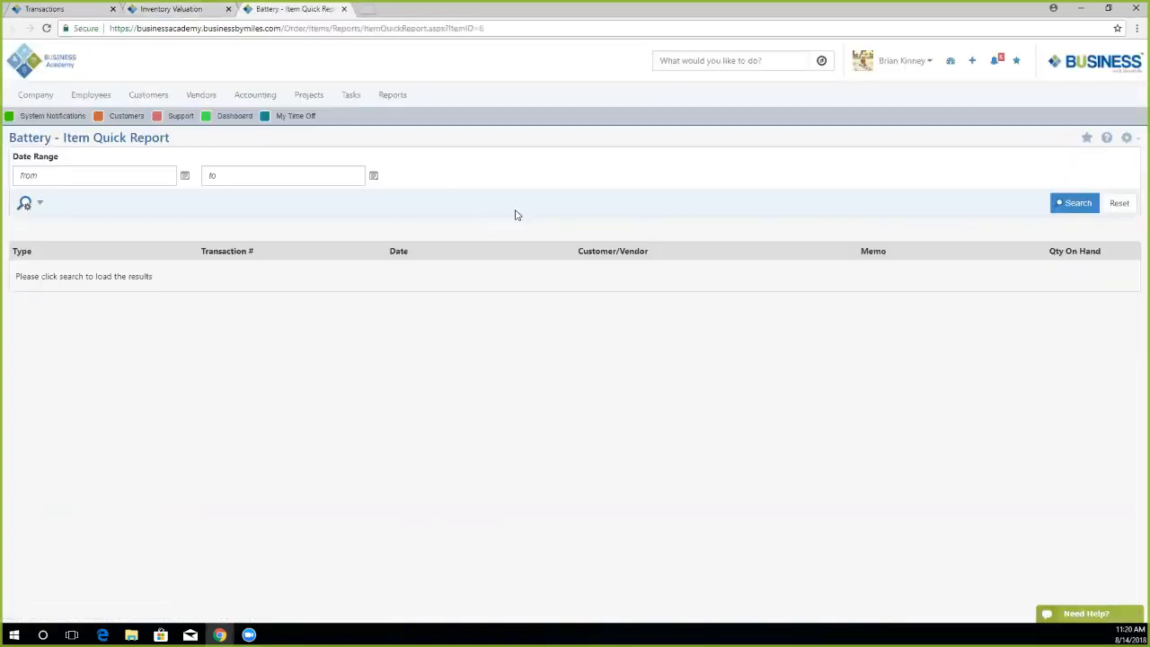
{"action": "left_click", "coordinate": [1069, 203]}
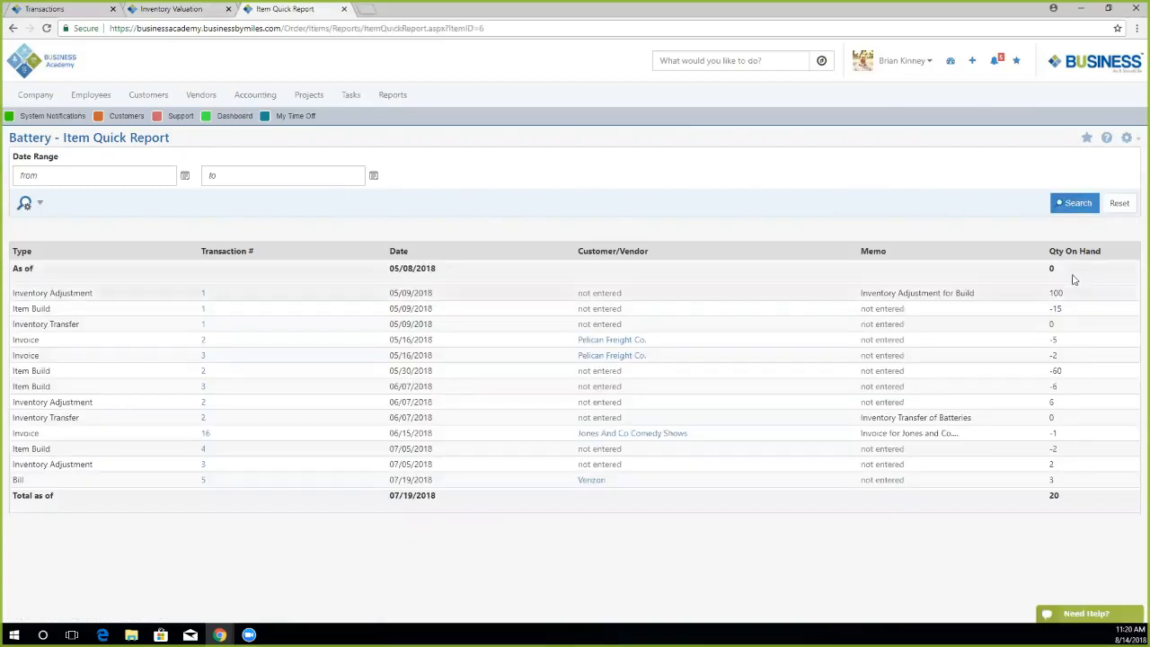
{"action": "triple_click", "coordinate": [1058, 495]}
{"action": "double_click", "coordinate": [1053, 495]}
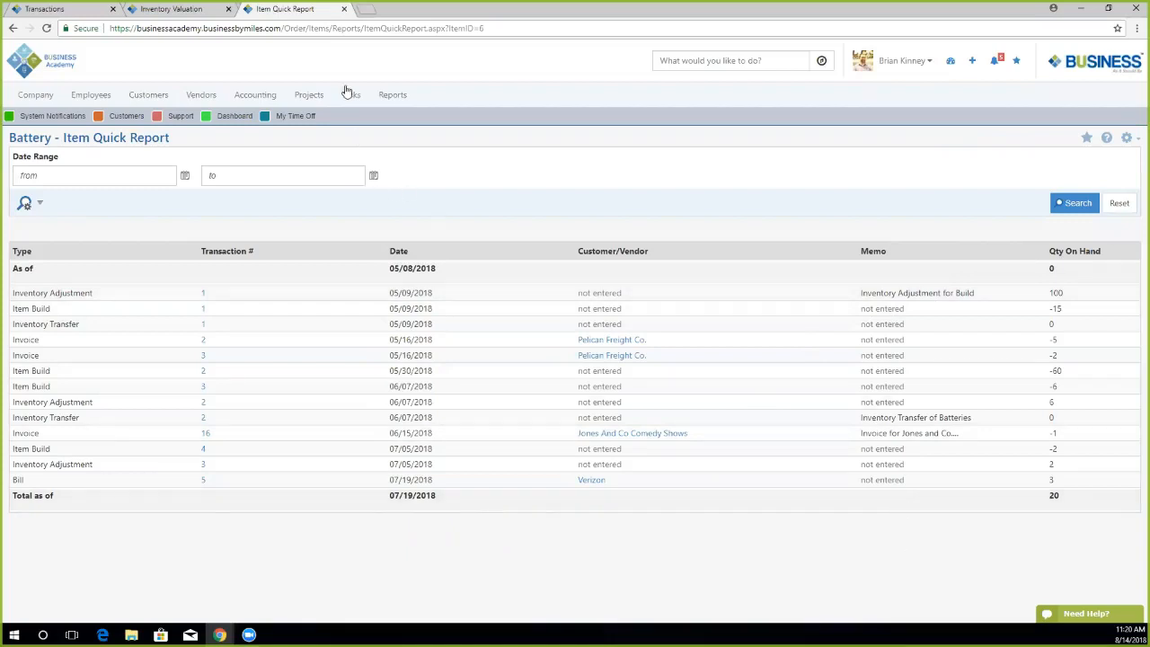
View the end-date calendar for the Battery quick report's date range, leave it unset, and close the report.
{"action": "left_click", "coordinate": [373, 176]}
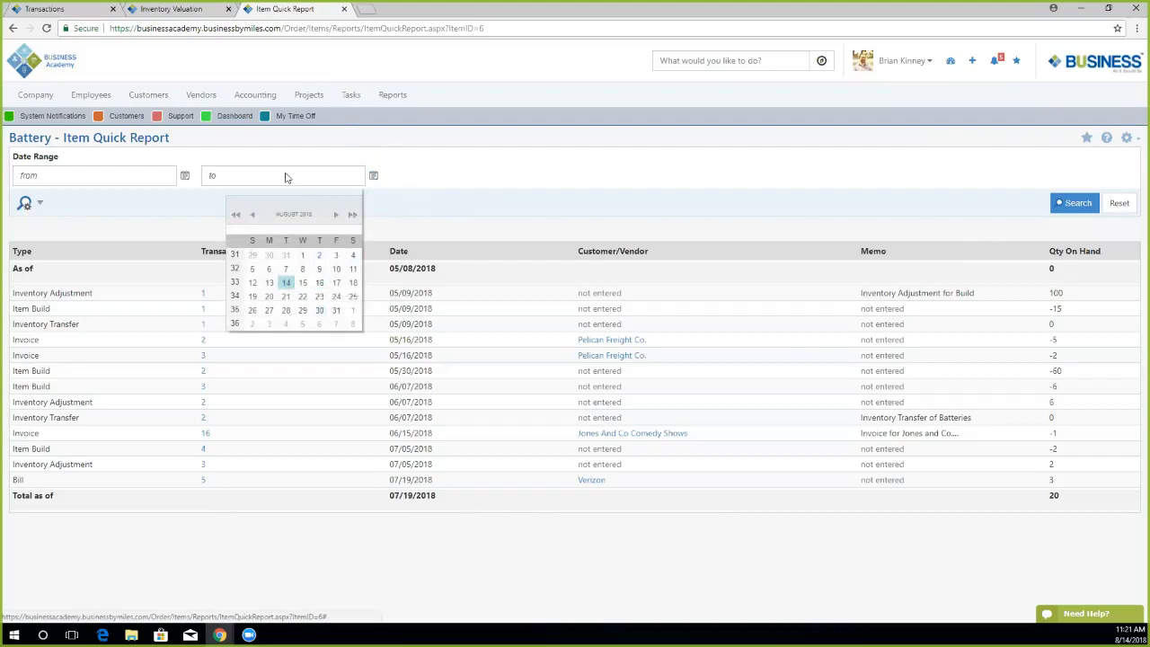
{"action": "left_click", "coordinate": [434, 193]}
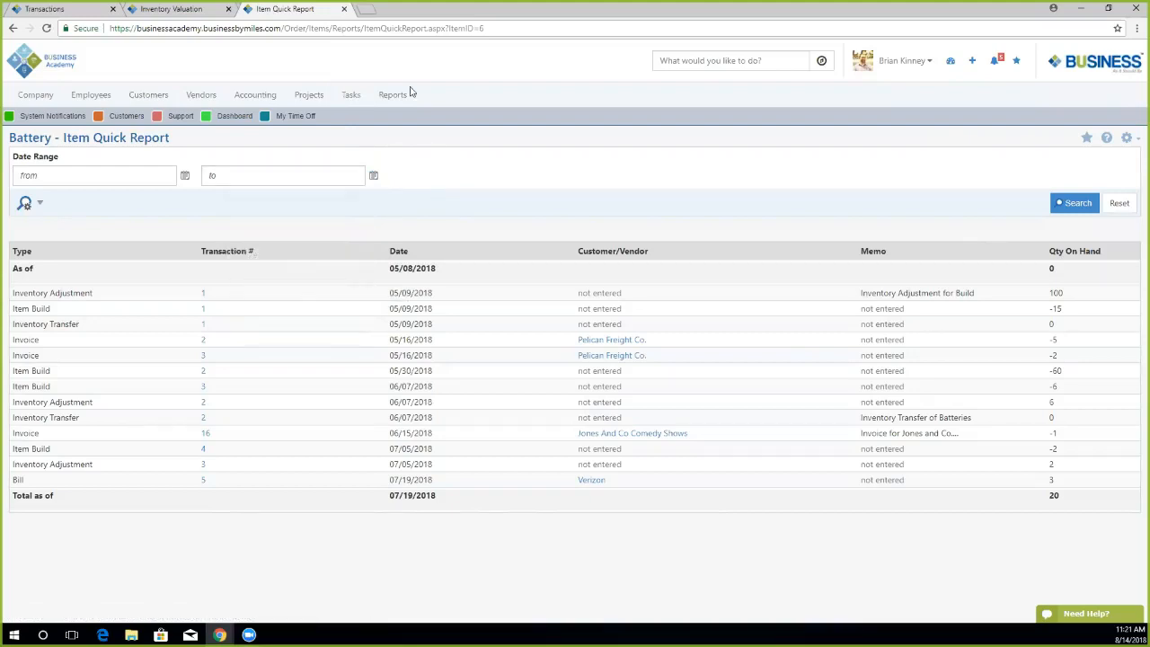
{"action": "left_click", "coordinate": [344, 9]}
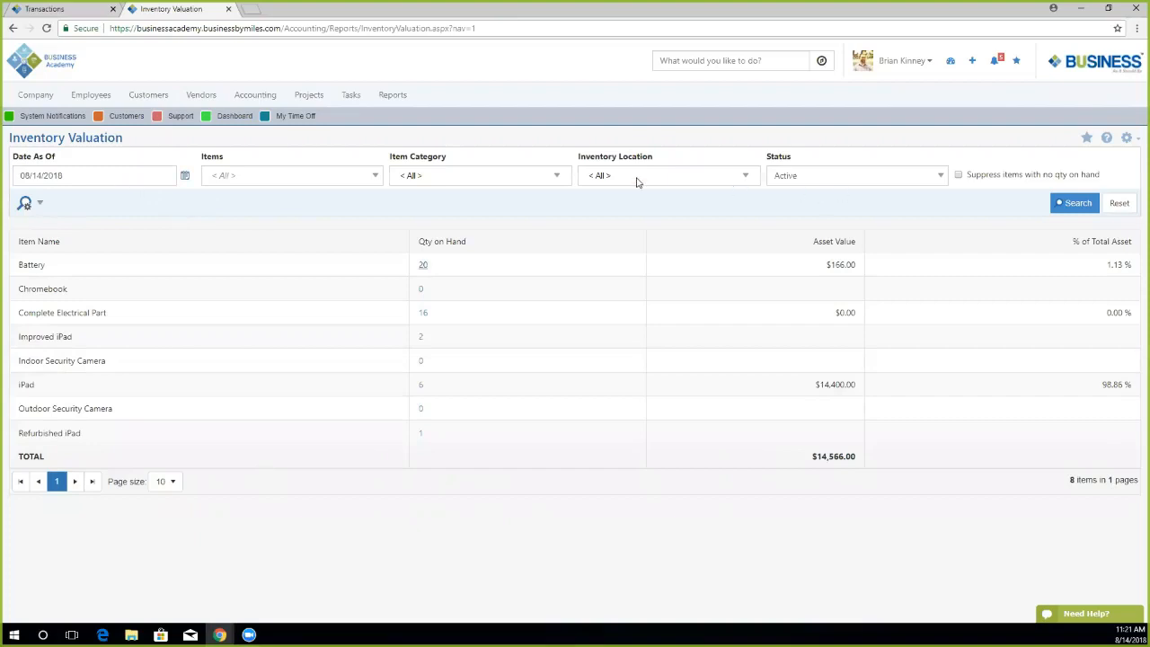
Examine the Inventory Valuation report's category, location, item, as-of date and status filter choices without changing any of them.
{"action": "left_click", "coordinate": [480, 181]}
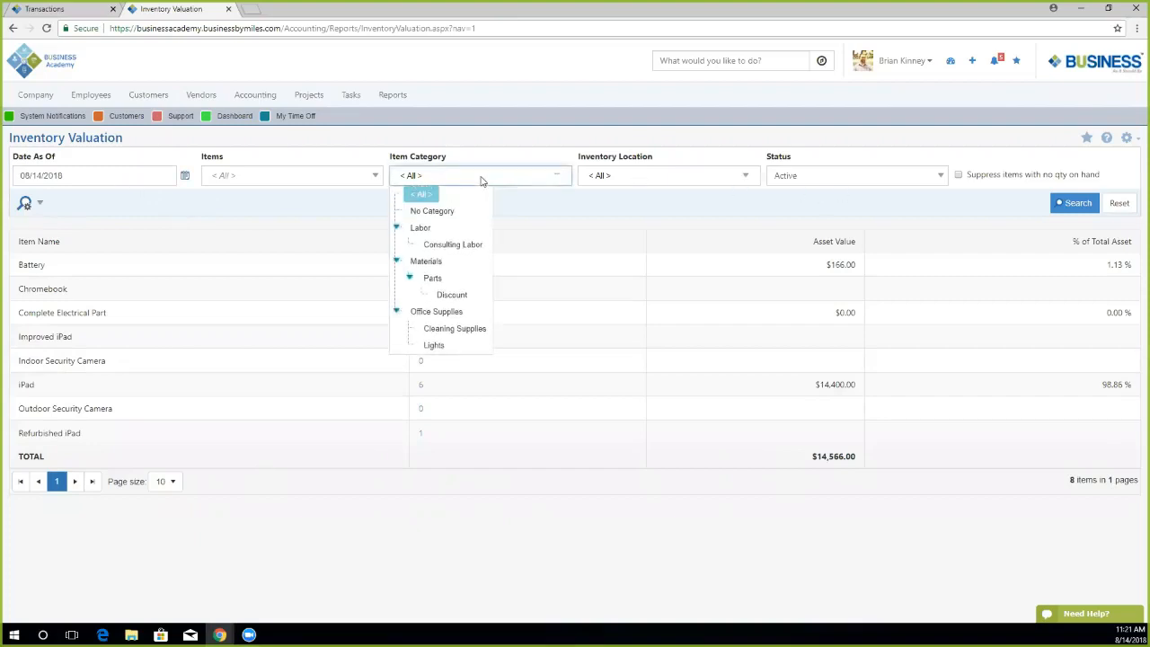
{"action": "left_click", "coordinate": [535, 203]}
{"action": "left_click", "coordinate": [636, 181]}
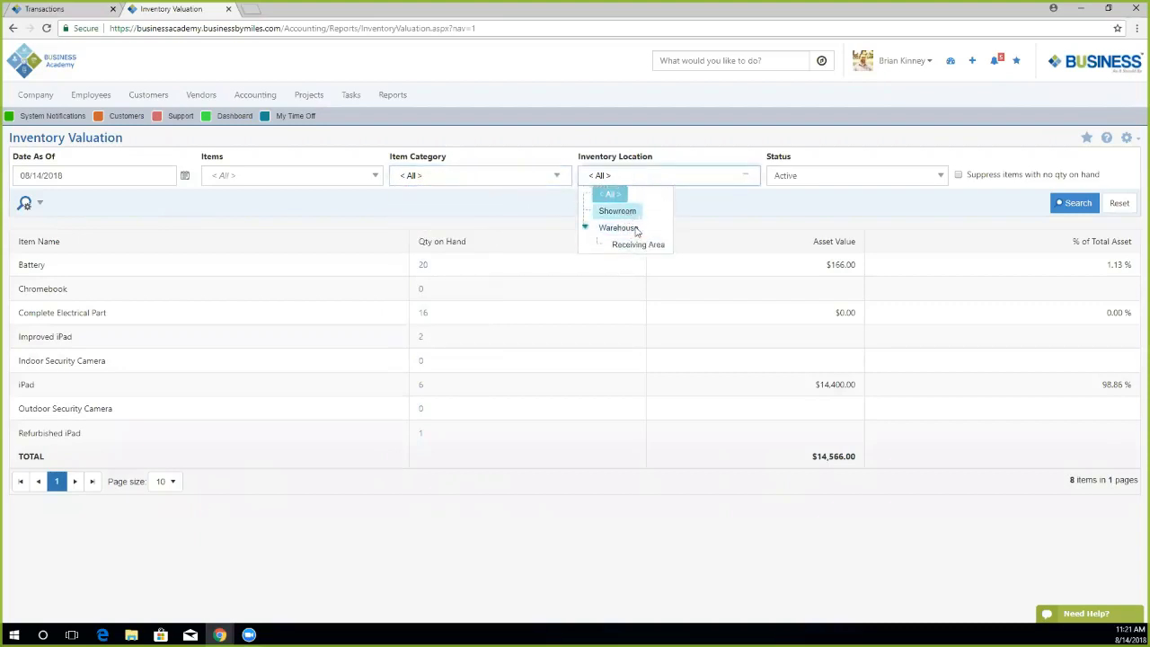
{"action": "left_click", "coordinate": [582, 208]}
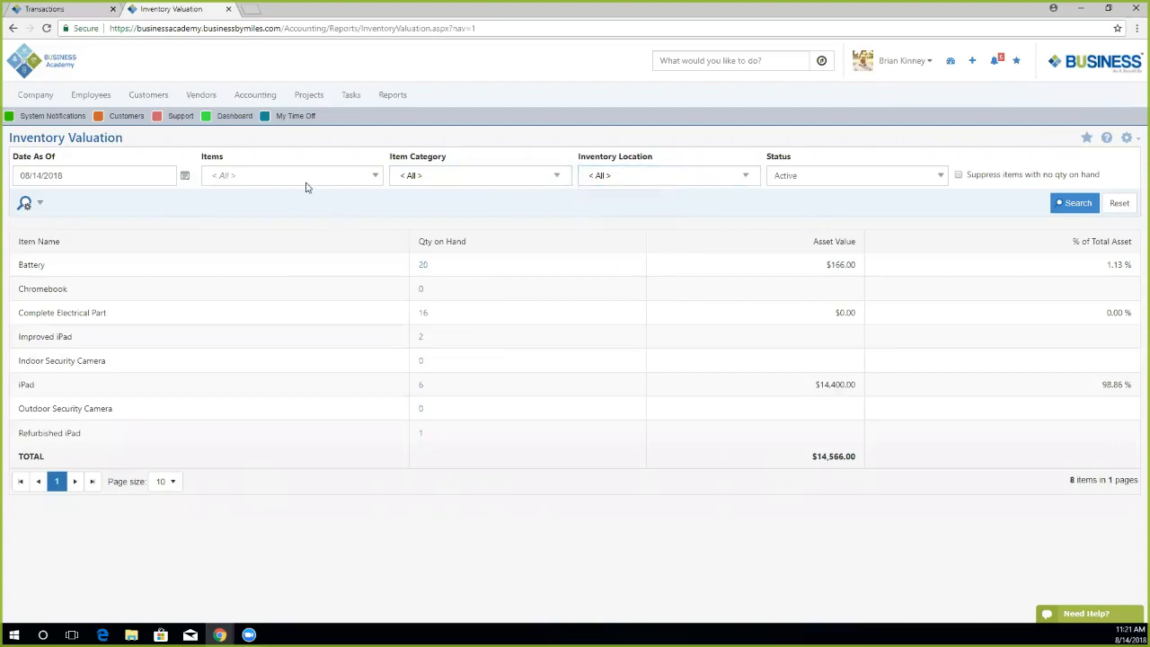
{"action": "left_click", "coordinate": [305, 180]}
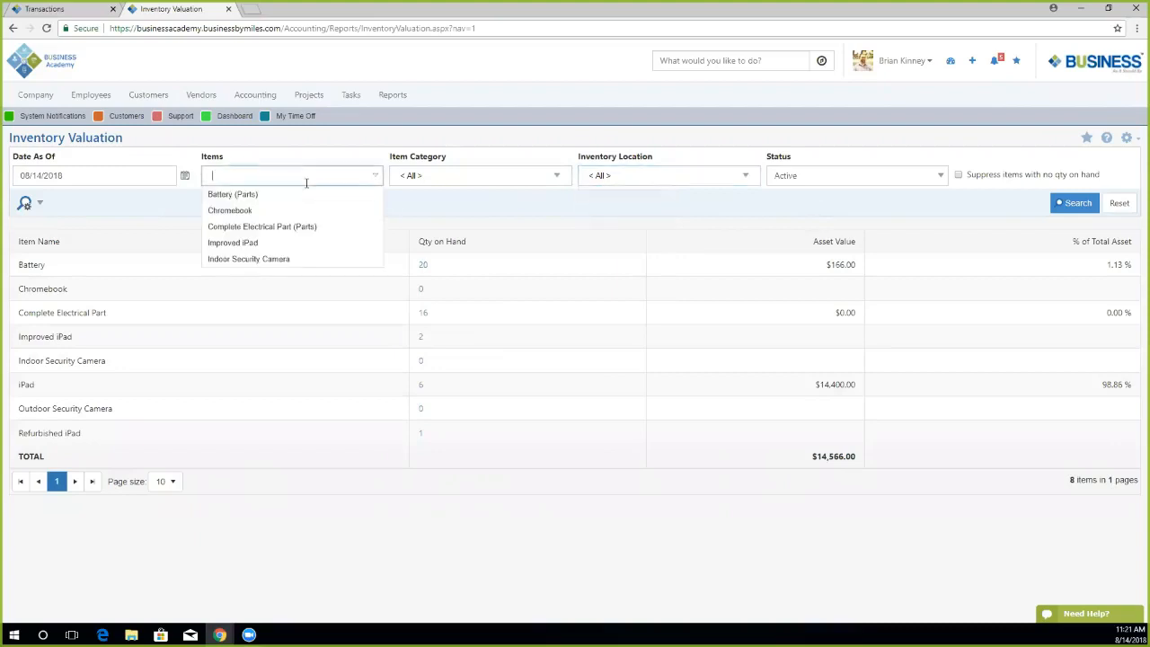
{"action": "left_click", "coordinate": [154, 193]}
{"action": "left_click", "coordinate": [184, 175]}
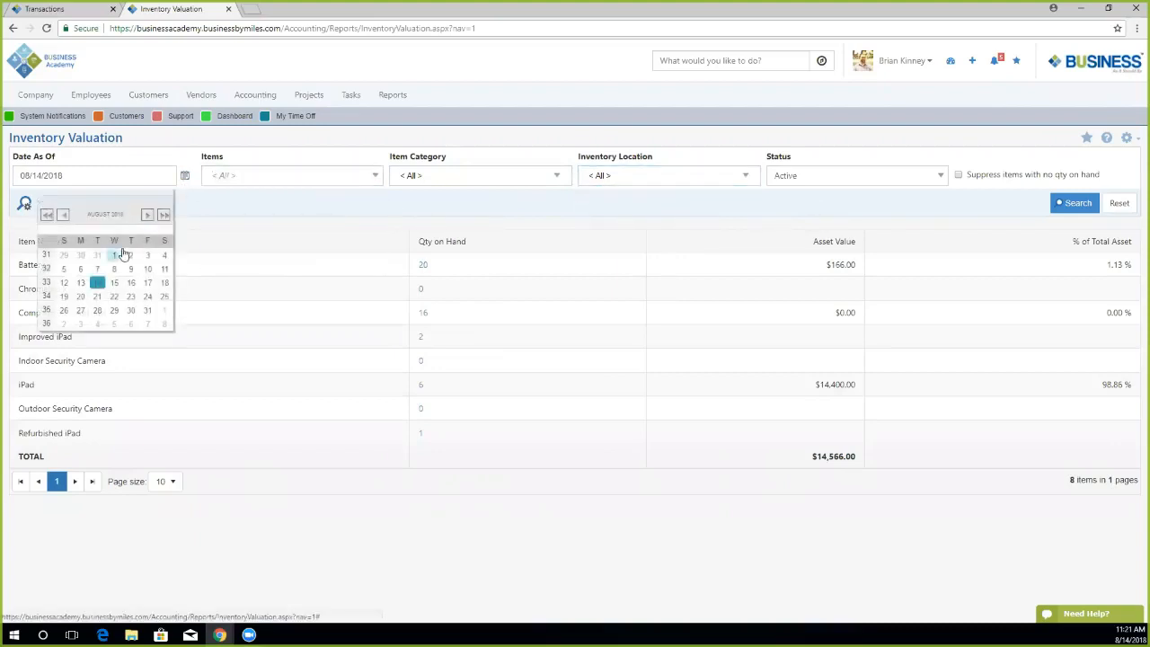
{"action": "left_click", "coordinate": [709, 259]}
{"action": "left_click", "coordinate": [842, 177]}
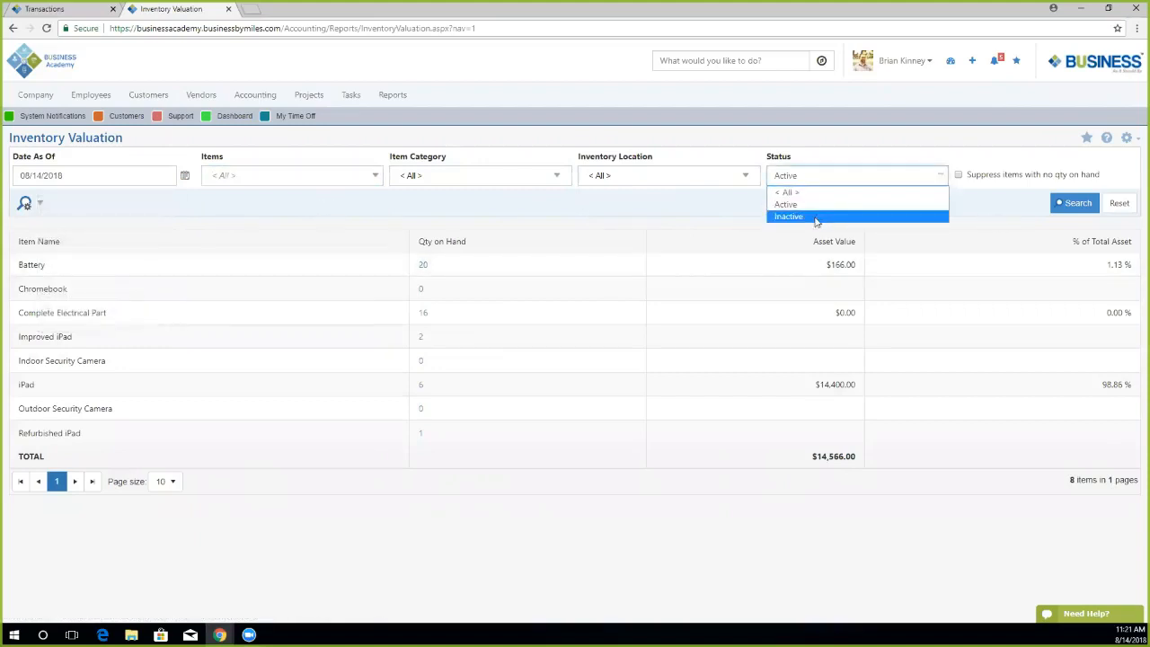
{"action": "left_click", "coordinate": [709, 203]}
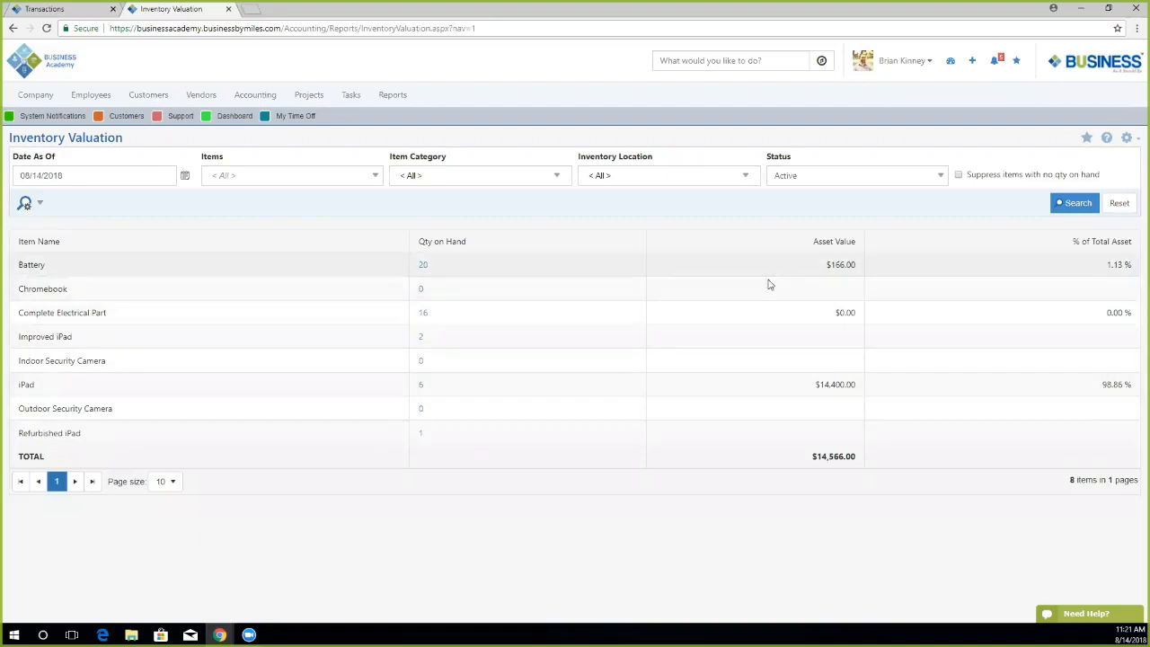
Run the Inventory Valuation report with items with no quantity on hand suppressed, and rerun it with them included.
{"action": "left_click", "coordinate": [959, 175]}
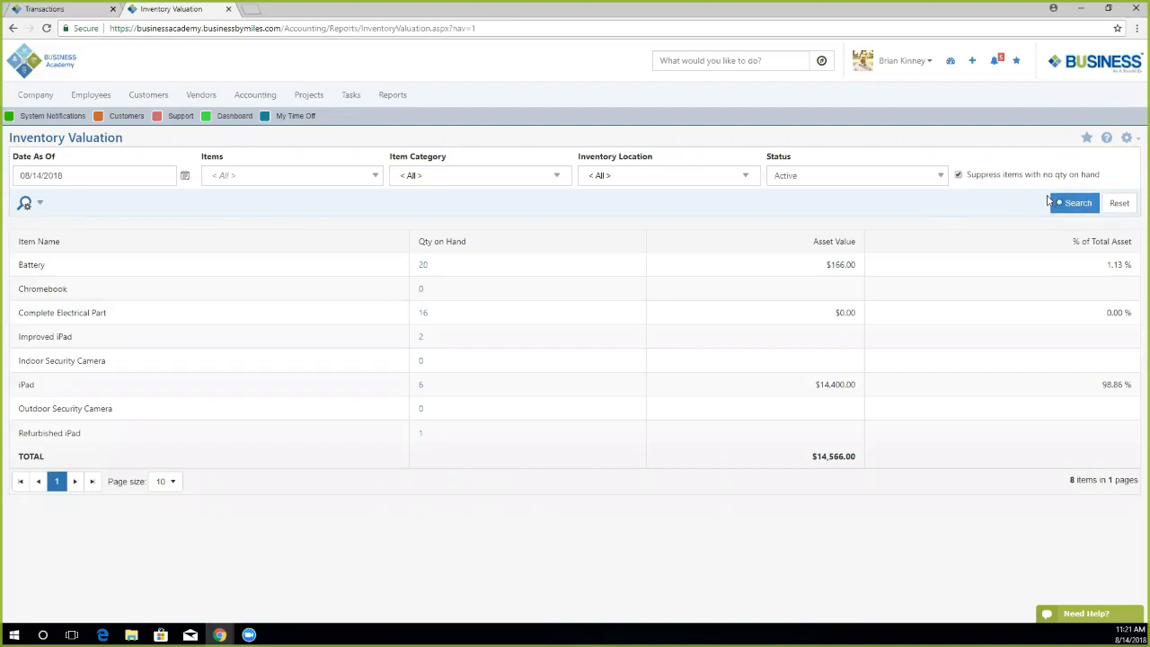
{"action": "left_click", "coordinate": [1075, 204]}
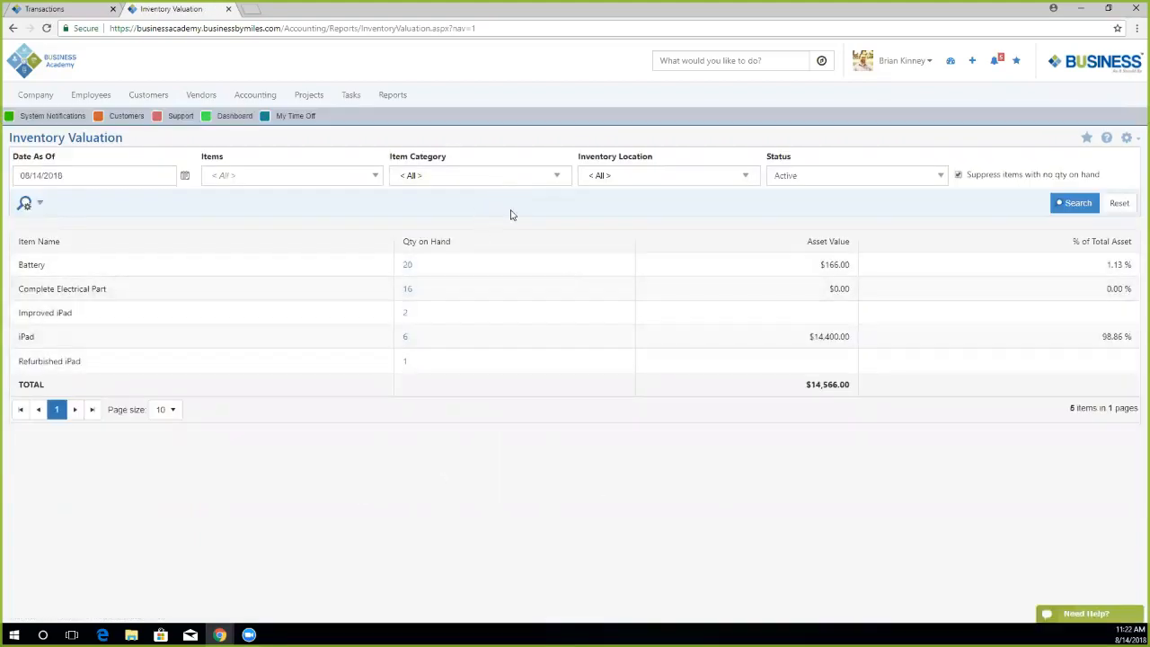
{"action": "left_click", "coordinate": [958, 176]}
{"action": "left_click", "coordinate": [1068, 202]}
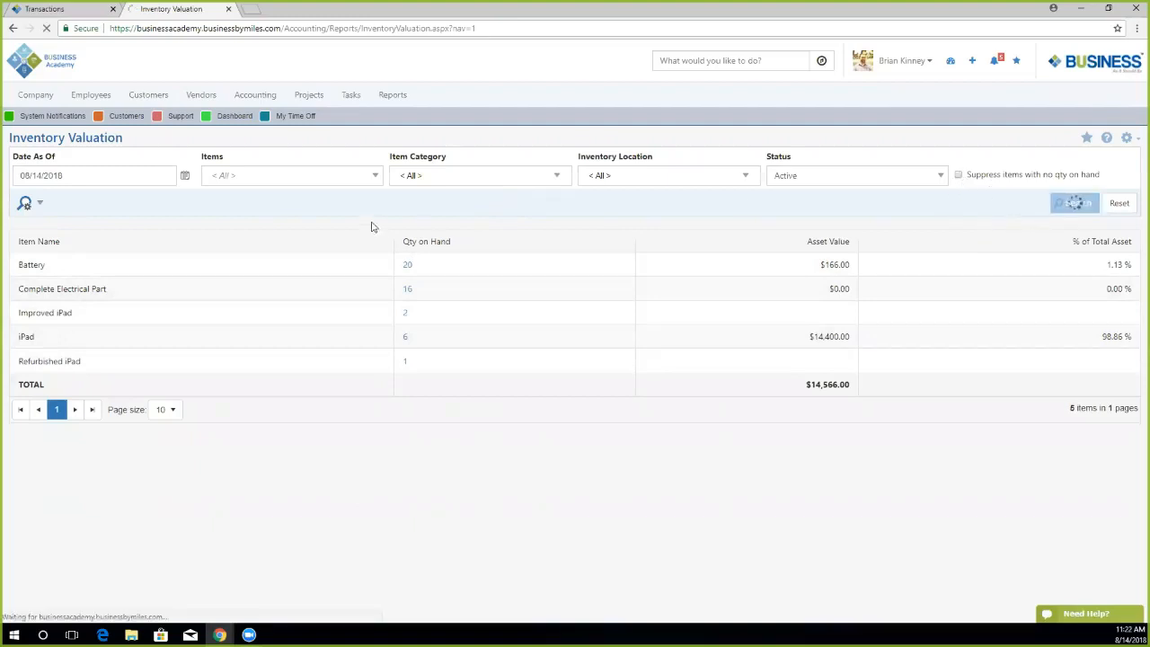